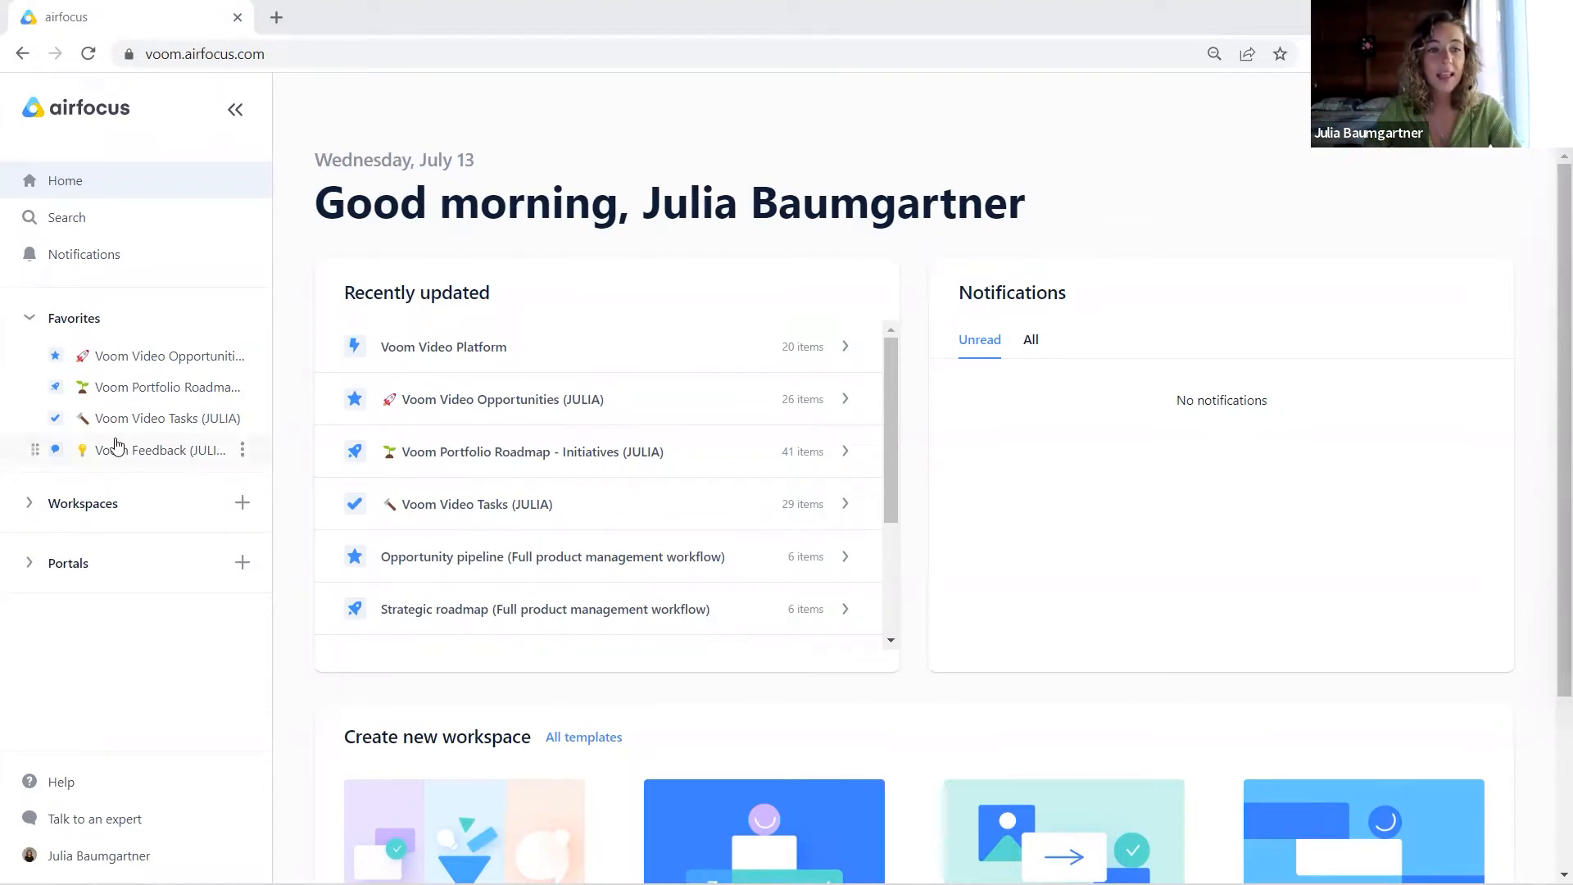
- Start a new workspace from the Feedback management templates and preview the Feedback & Insights template with its pre-installed views
click(242, 502)
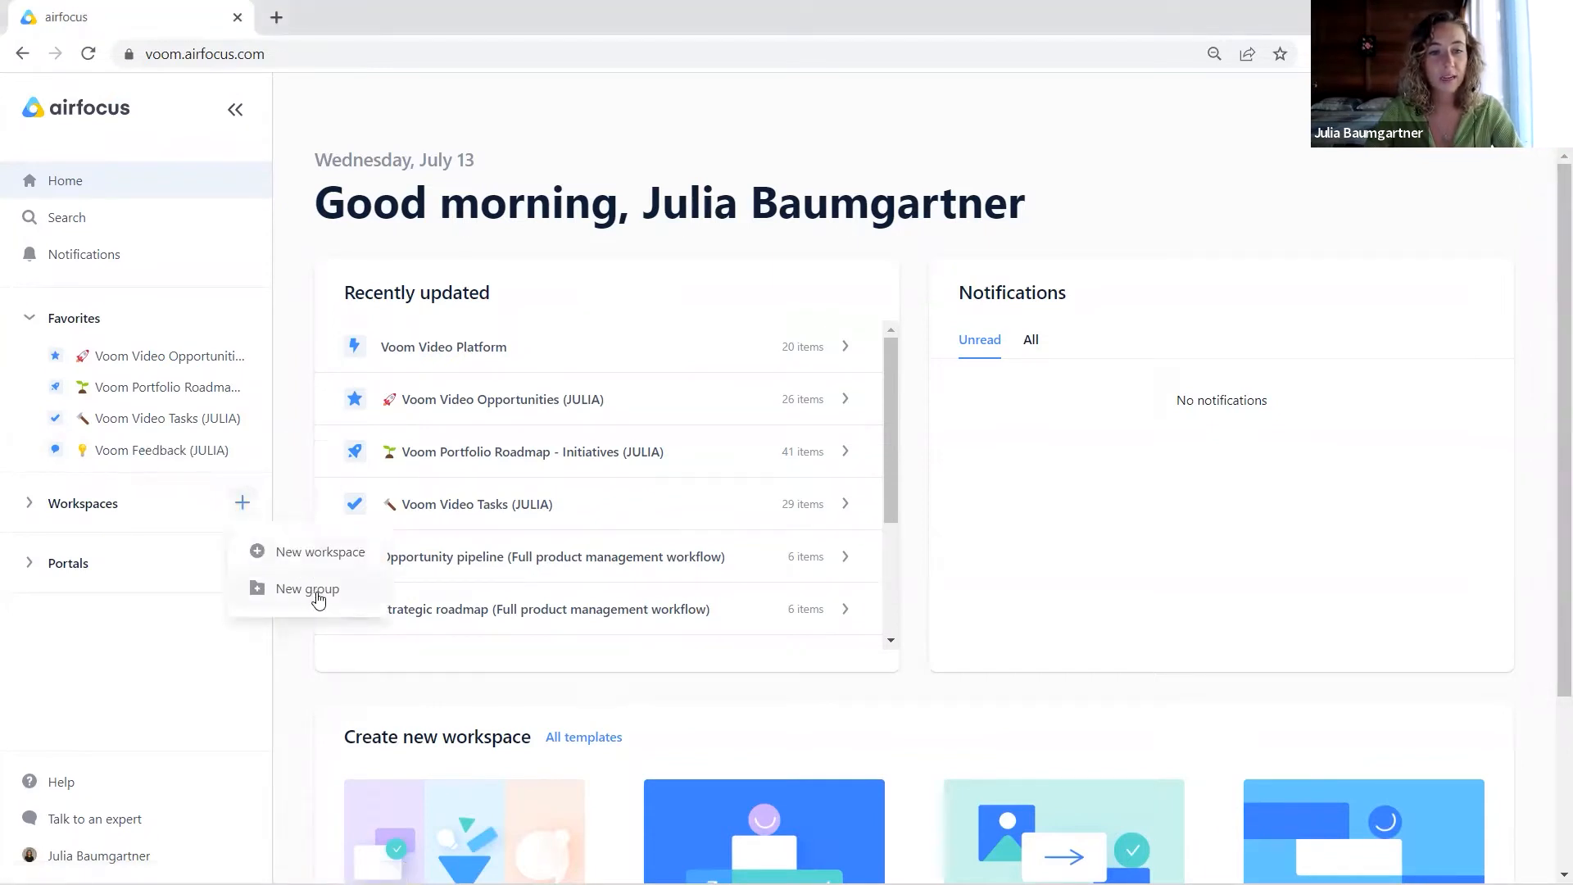
click(325, 555)
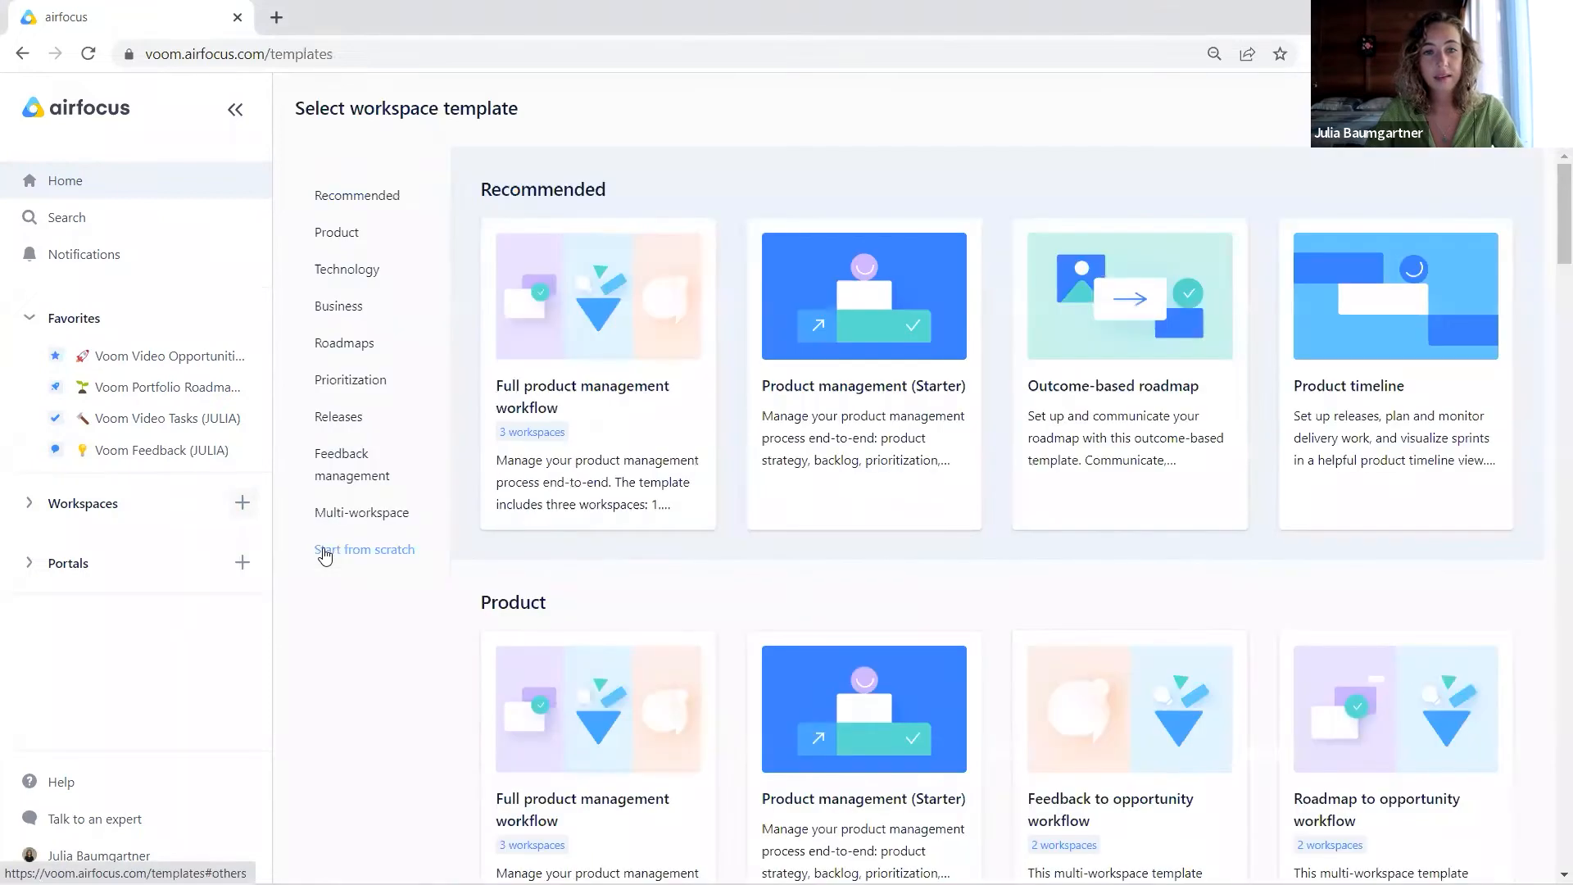
click(336, 464)
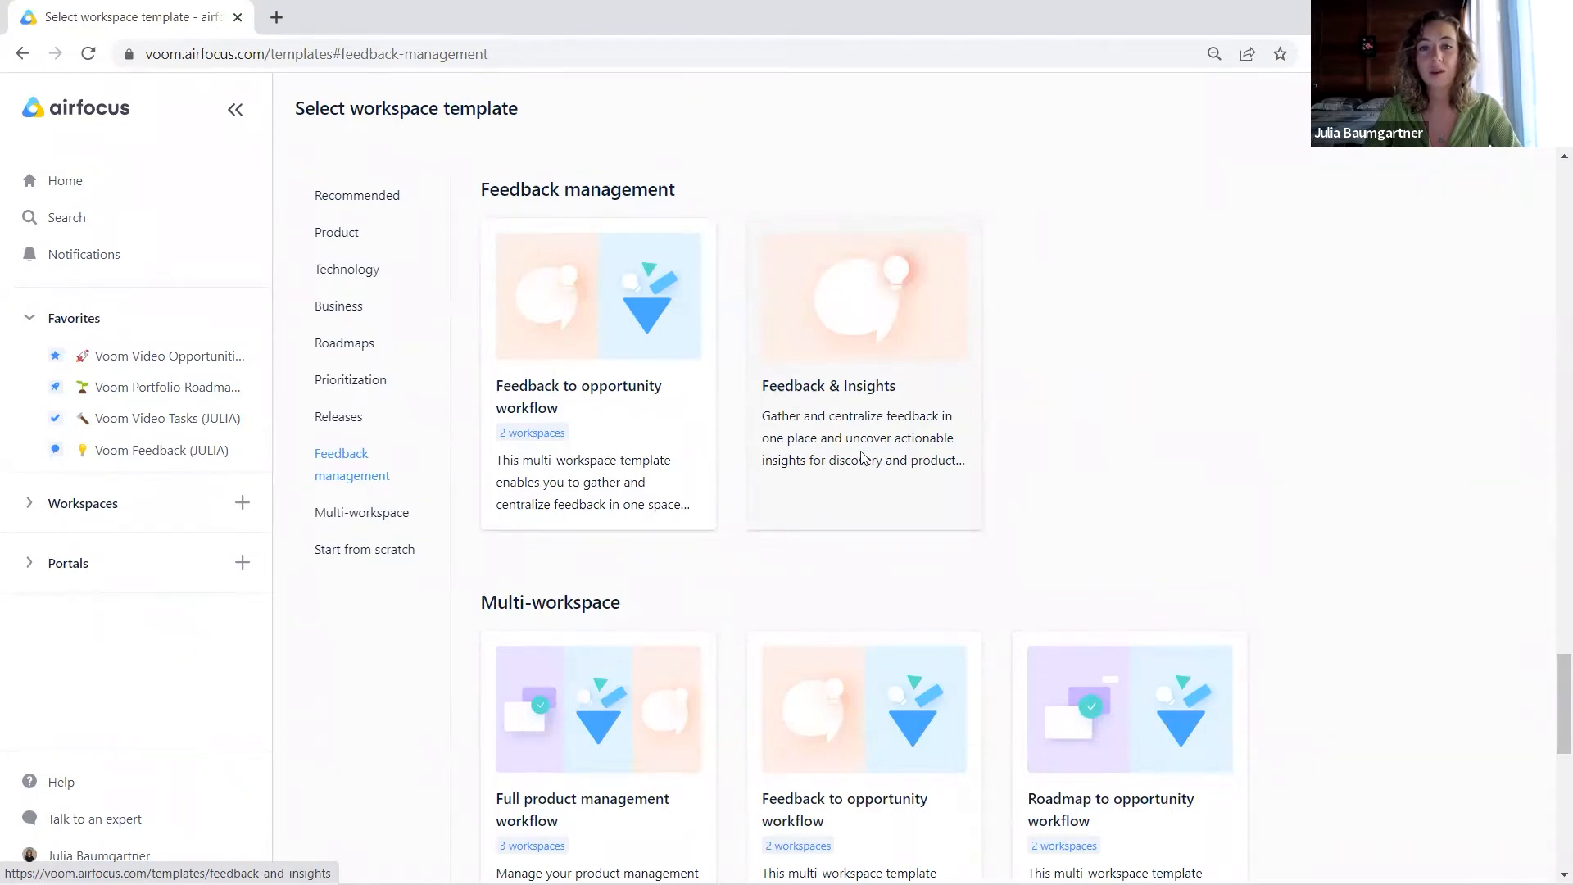
click(859, 342)
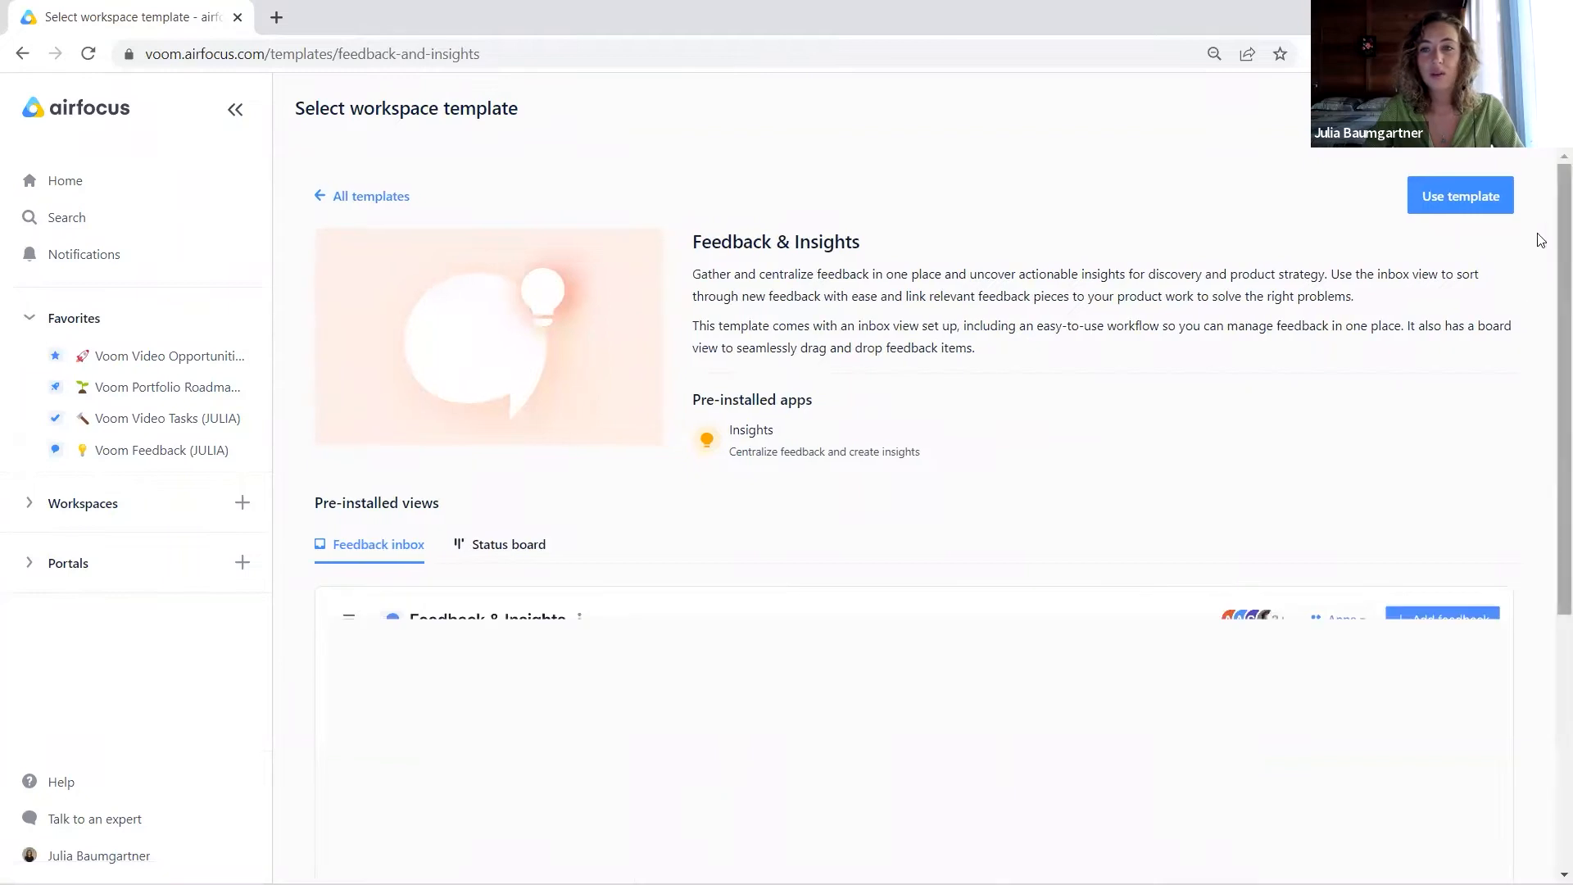
scroll(1348, 428, down, 2)
scroll(1341, 433, down, 5)
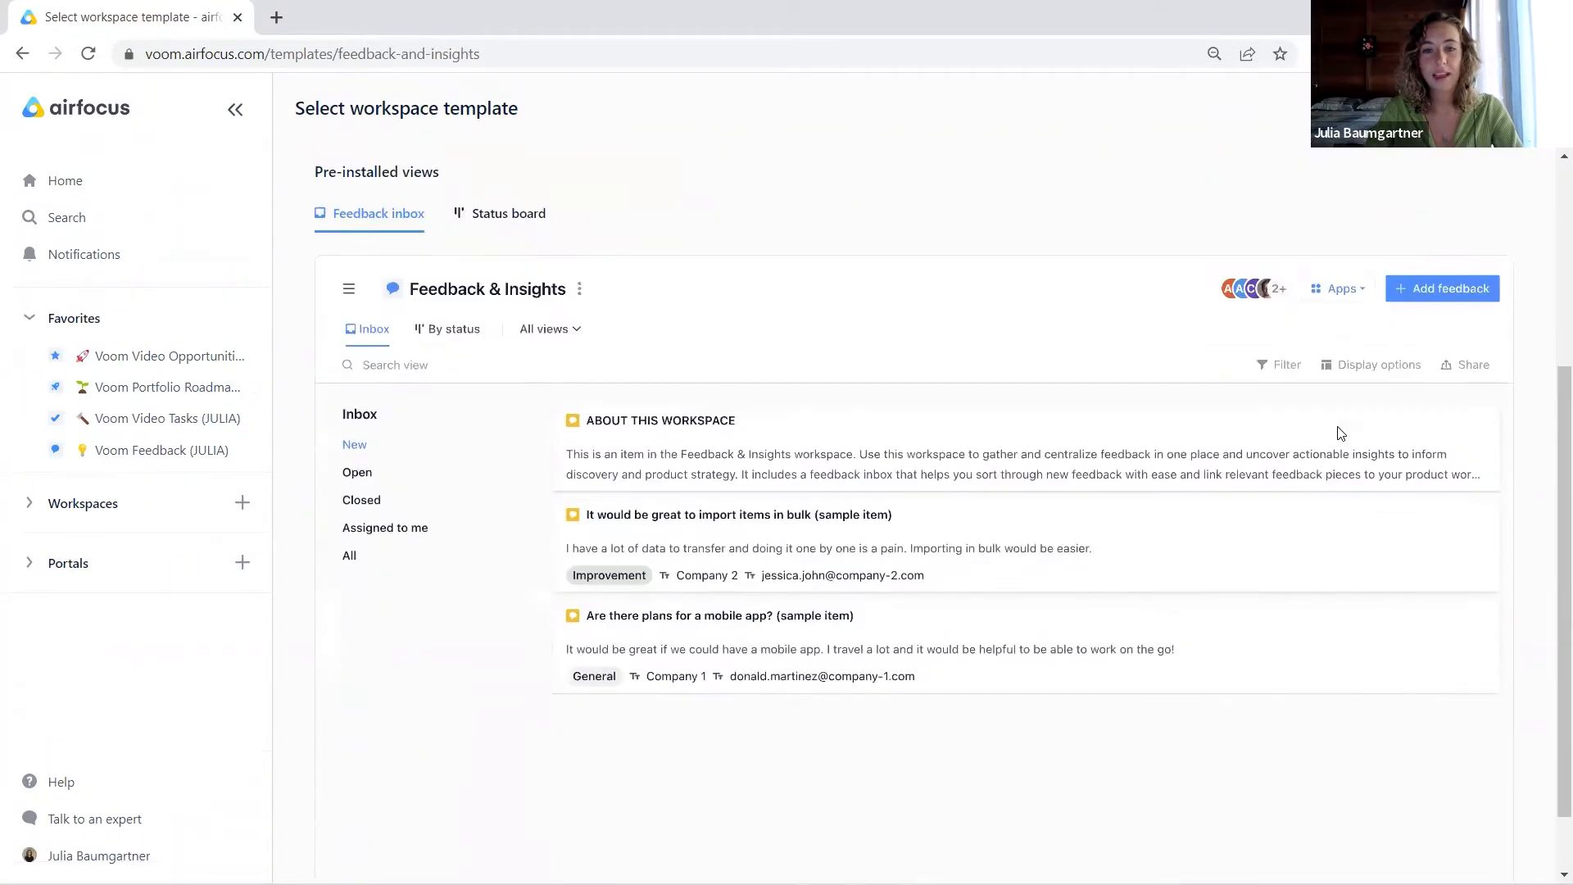
- Open the favorite Voom Feedback workspace and review the Status field's options in its workspace settings, including the New option's details
click(186, 451)
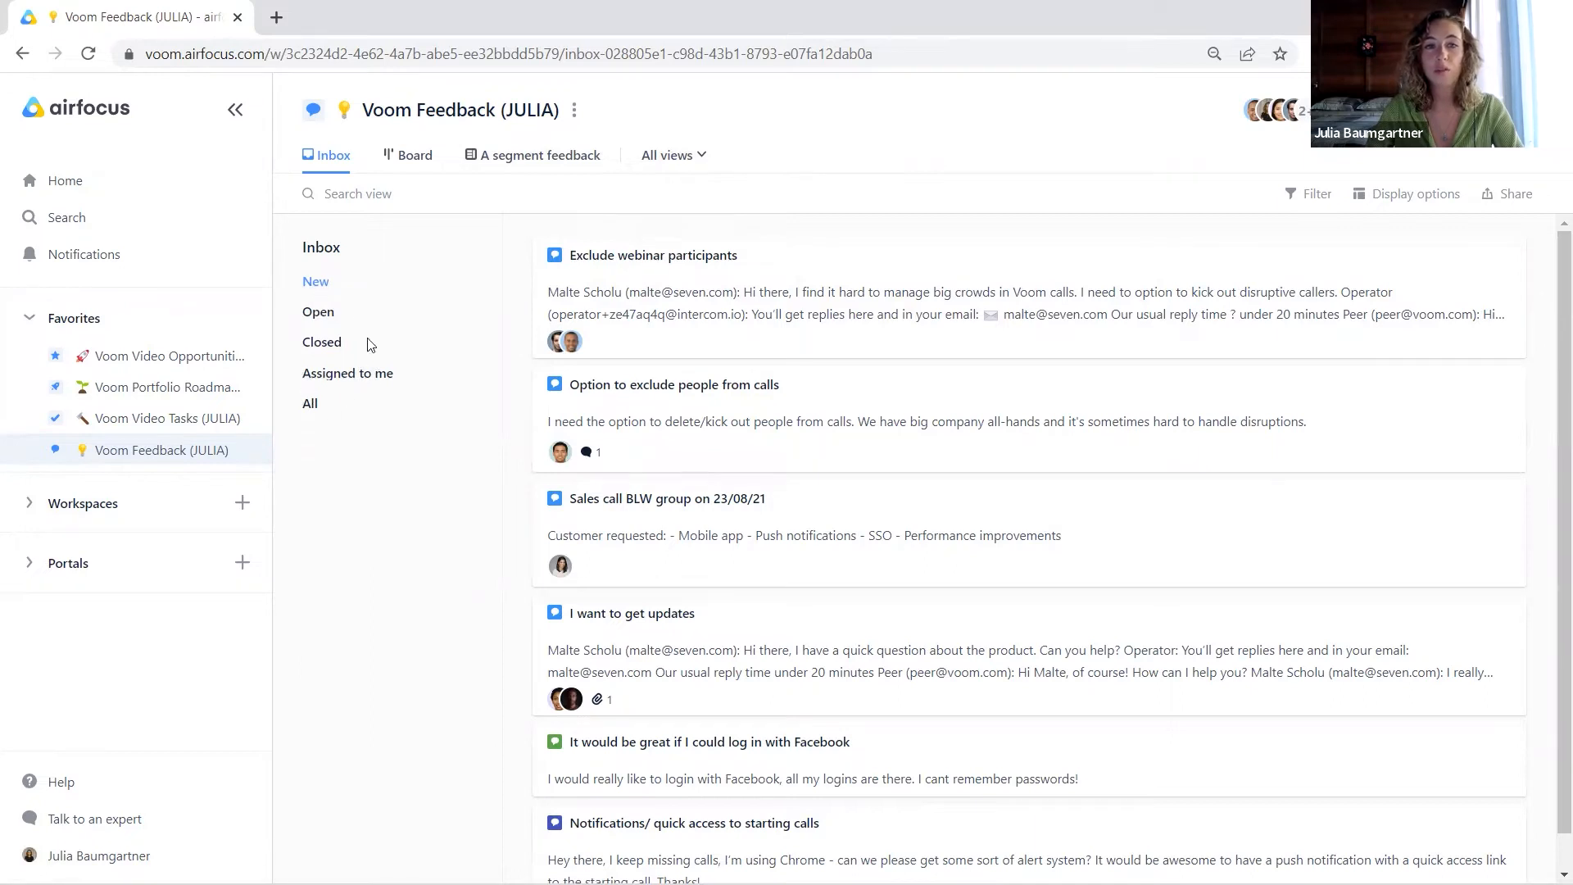
click(574, 112)
click(660, 125)
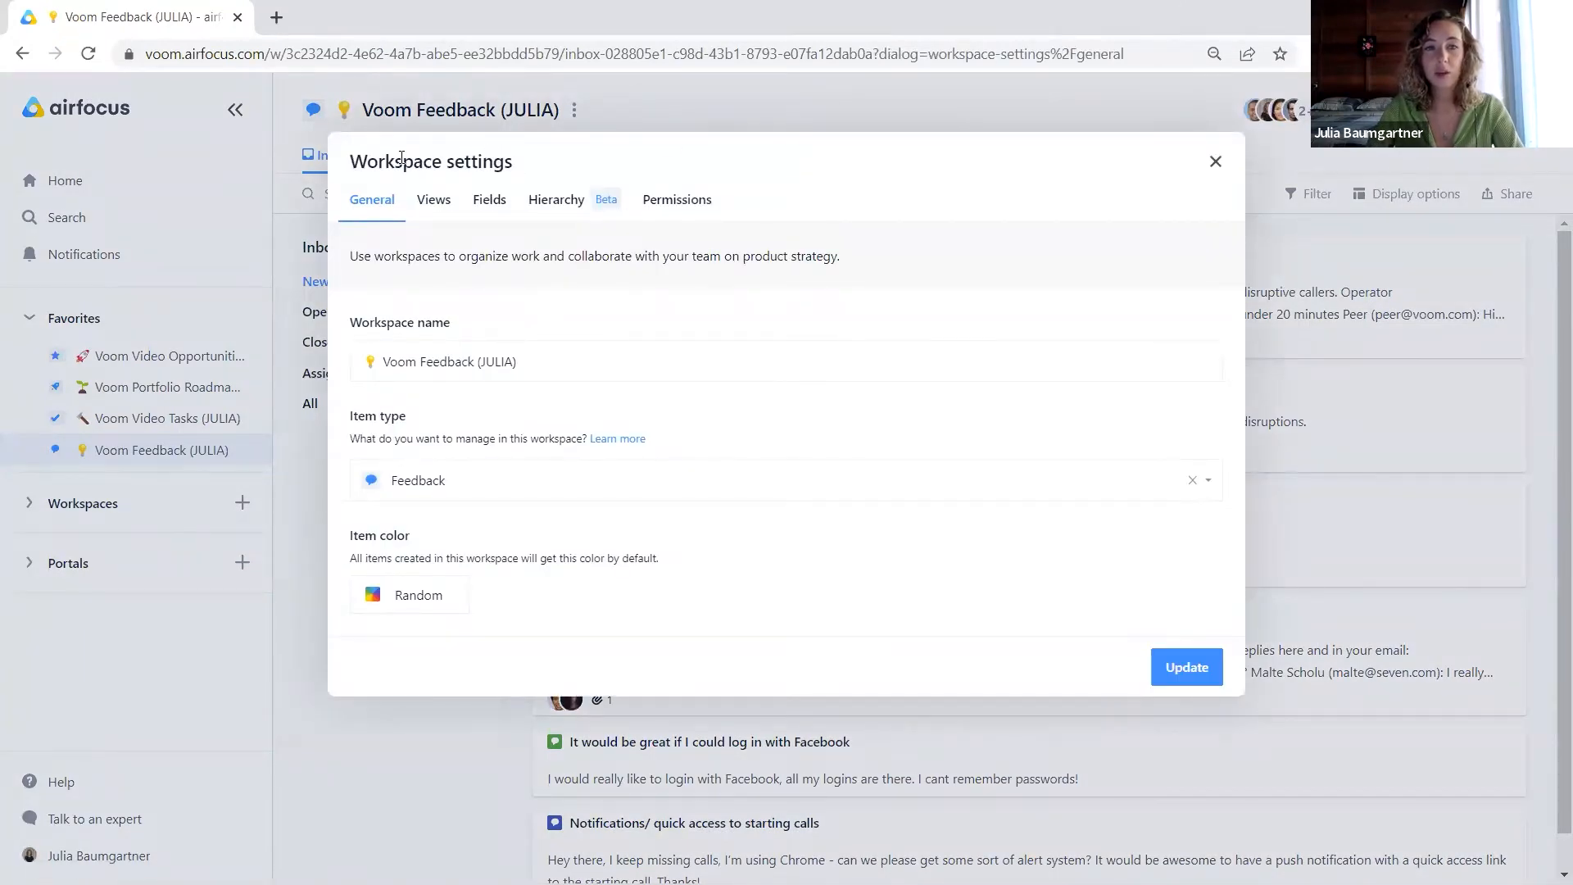
click(484, 205)
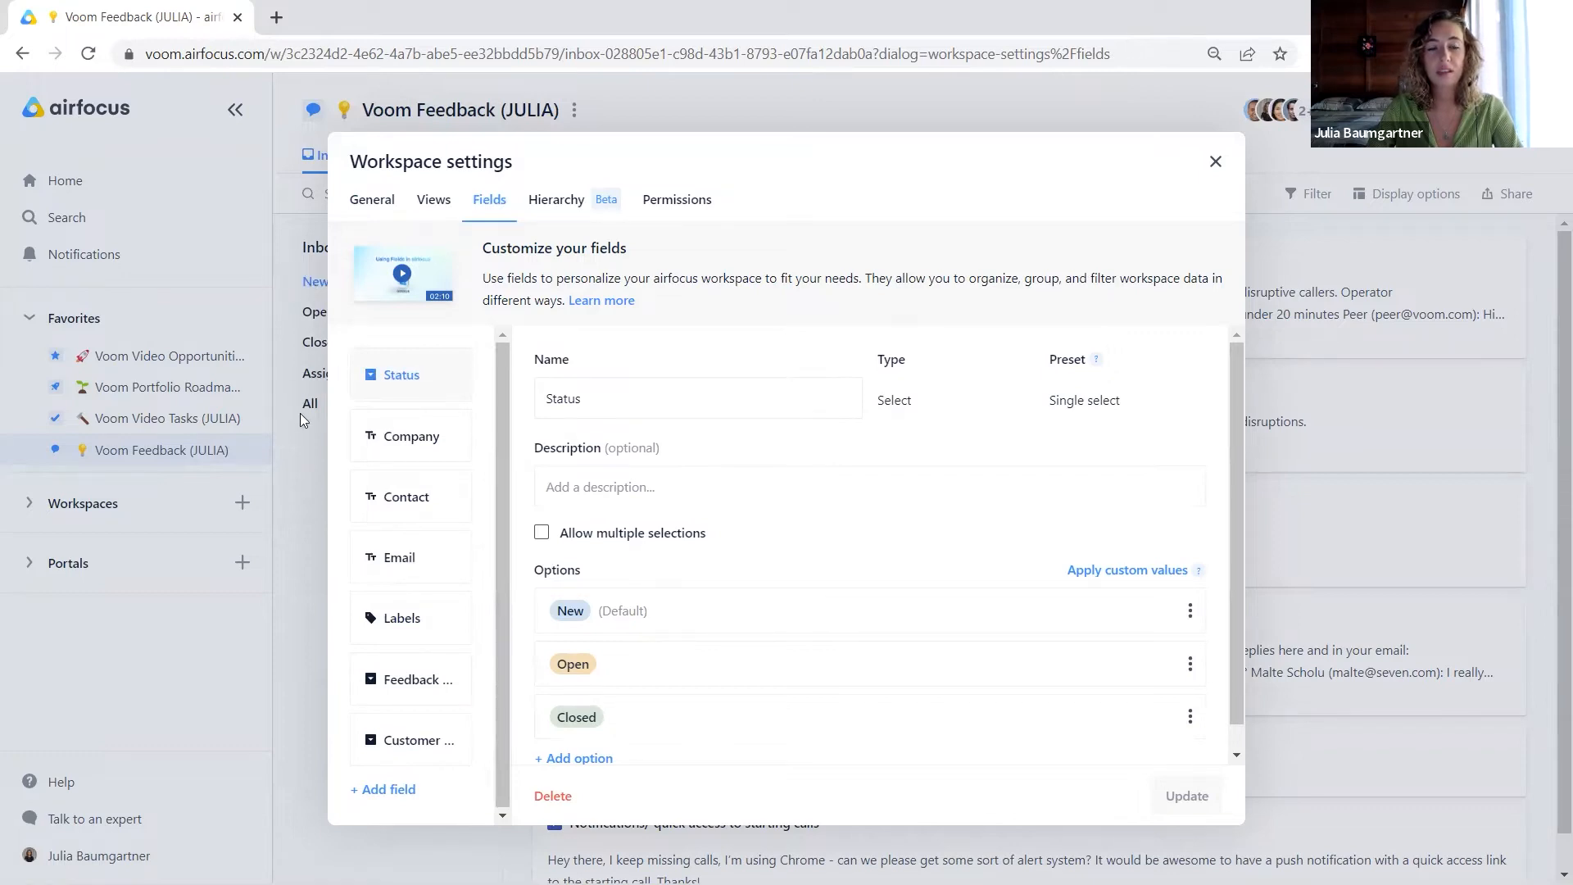
scroll(567, 609, down, 1)
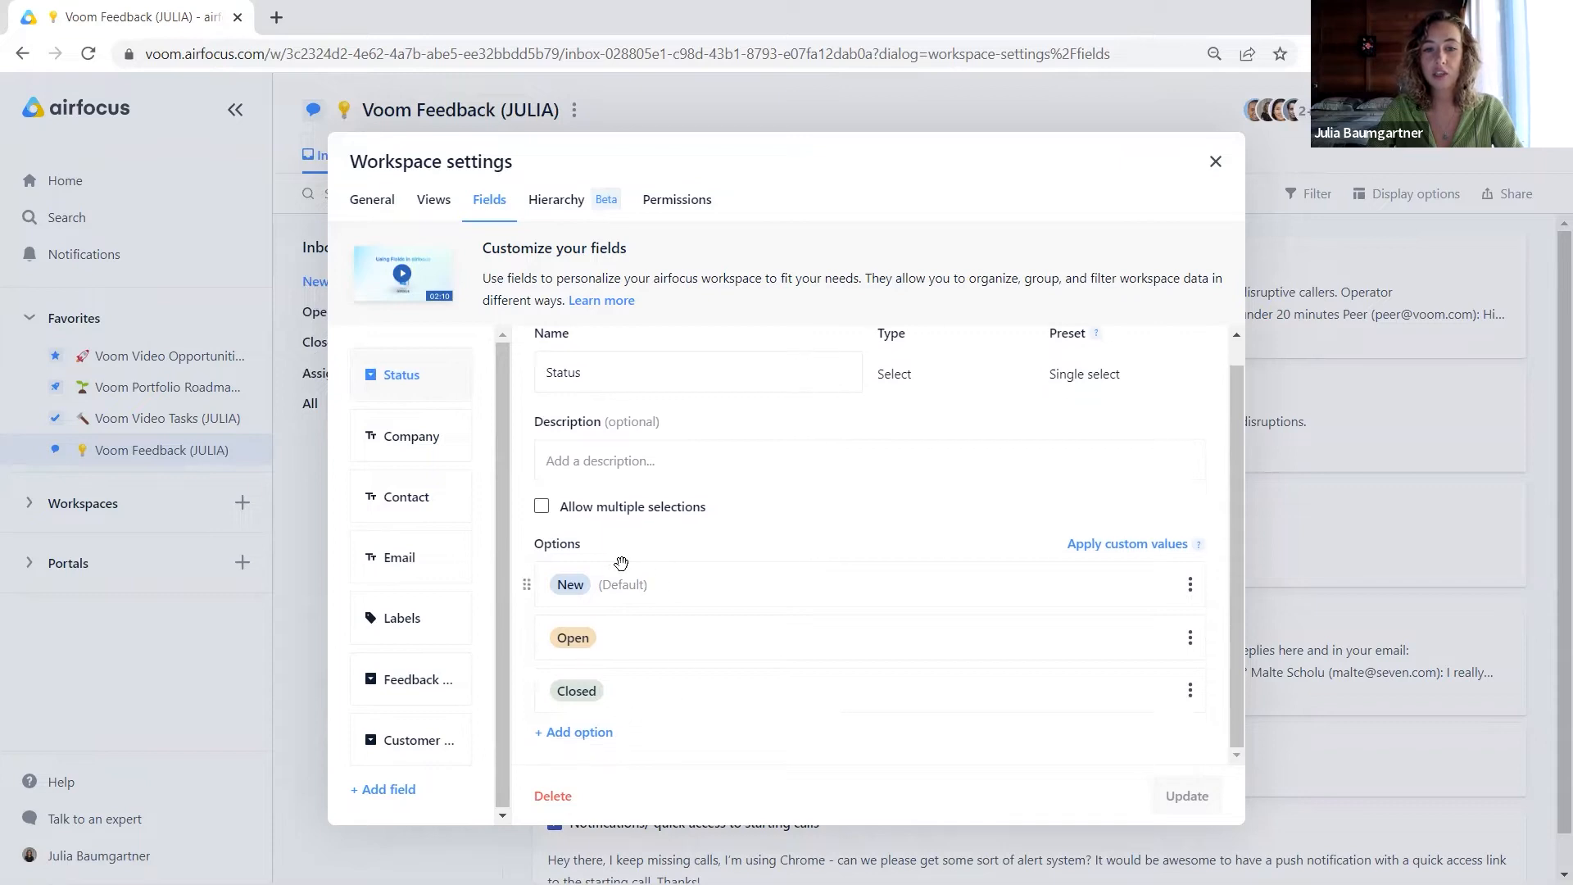
click(1190, 588)
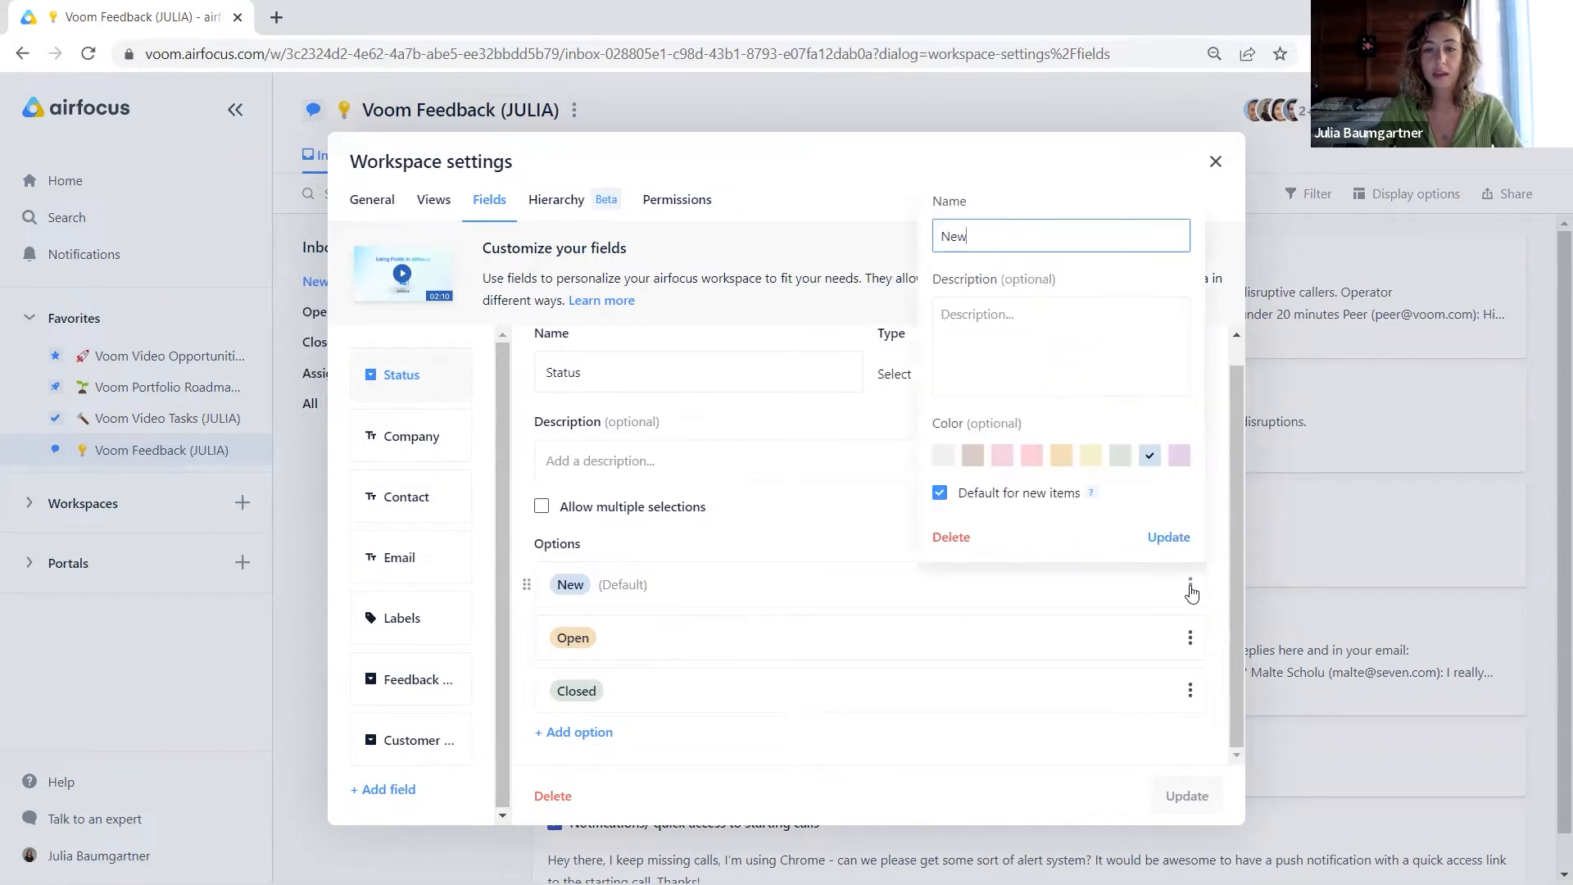
click(768, 740)
click(1348, 514)
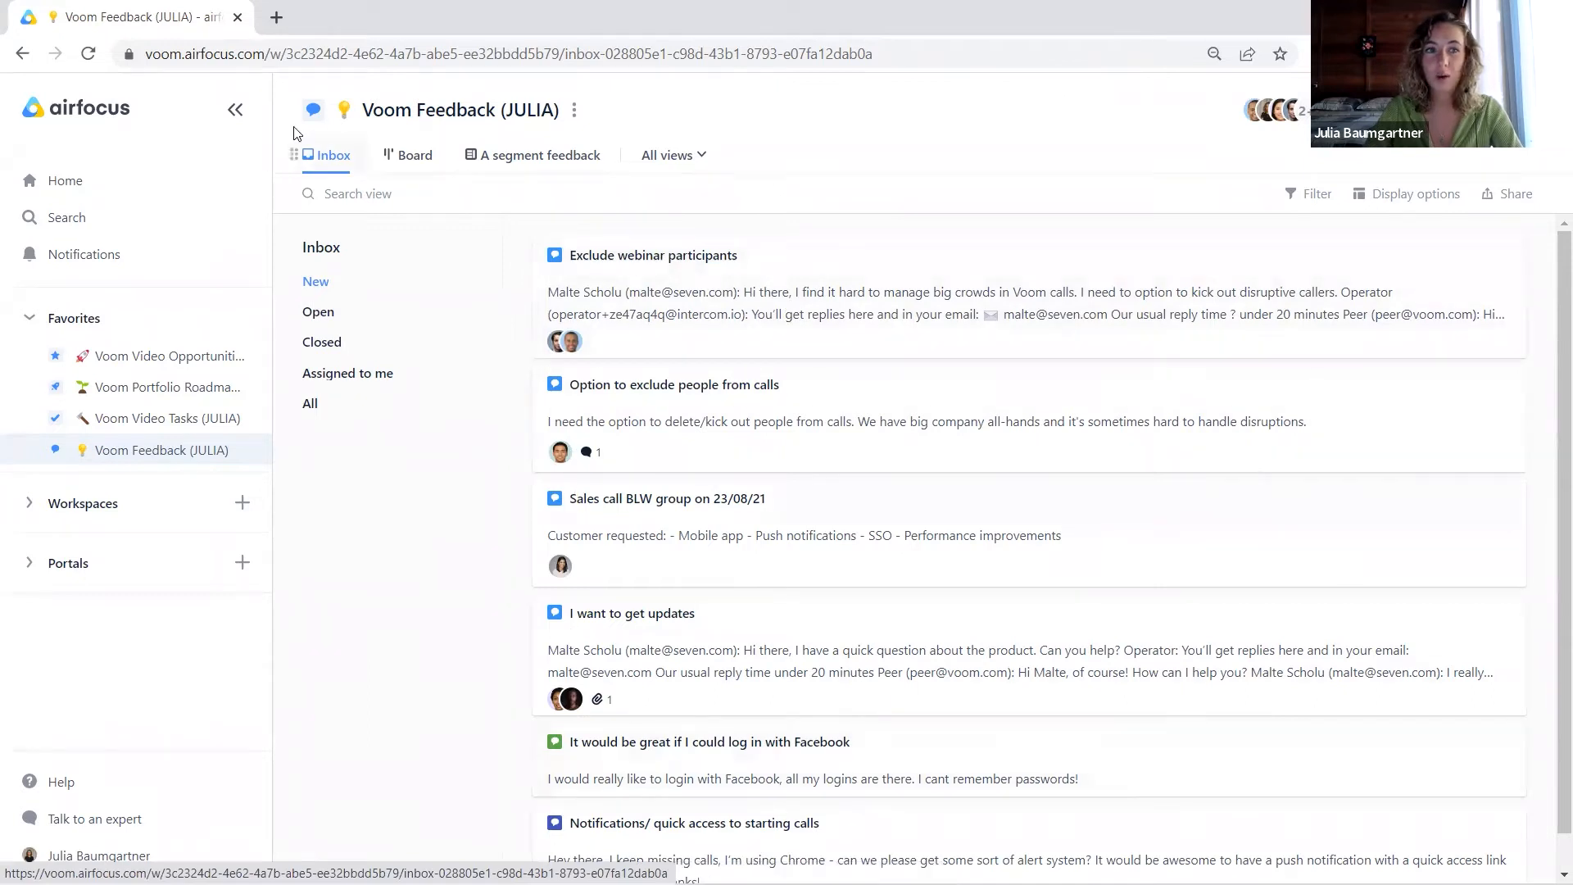
- Add a new feedback item with its default name to the full-width inbox, look through its fields and close it
click(236, 116)
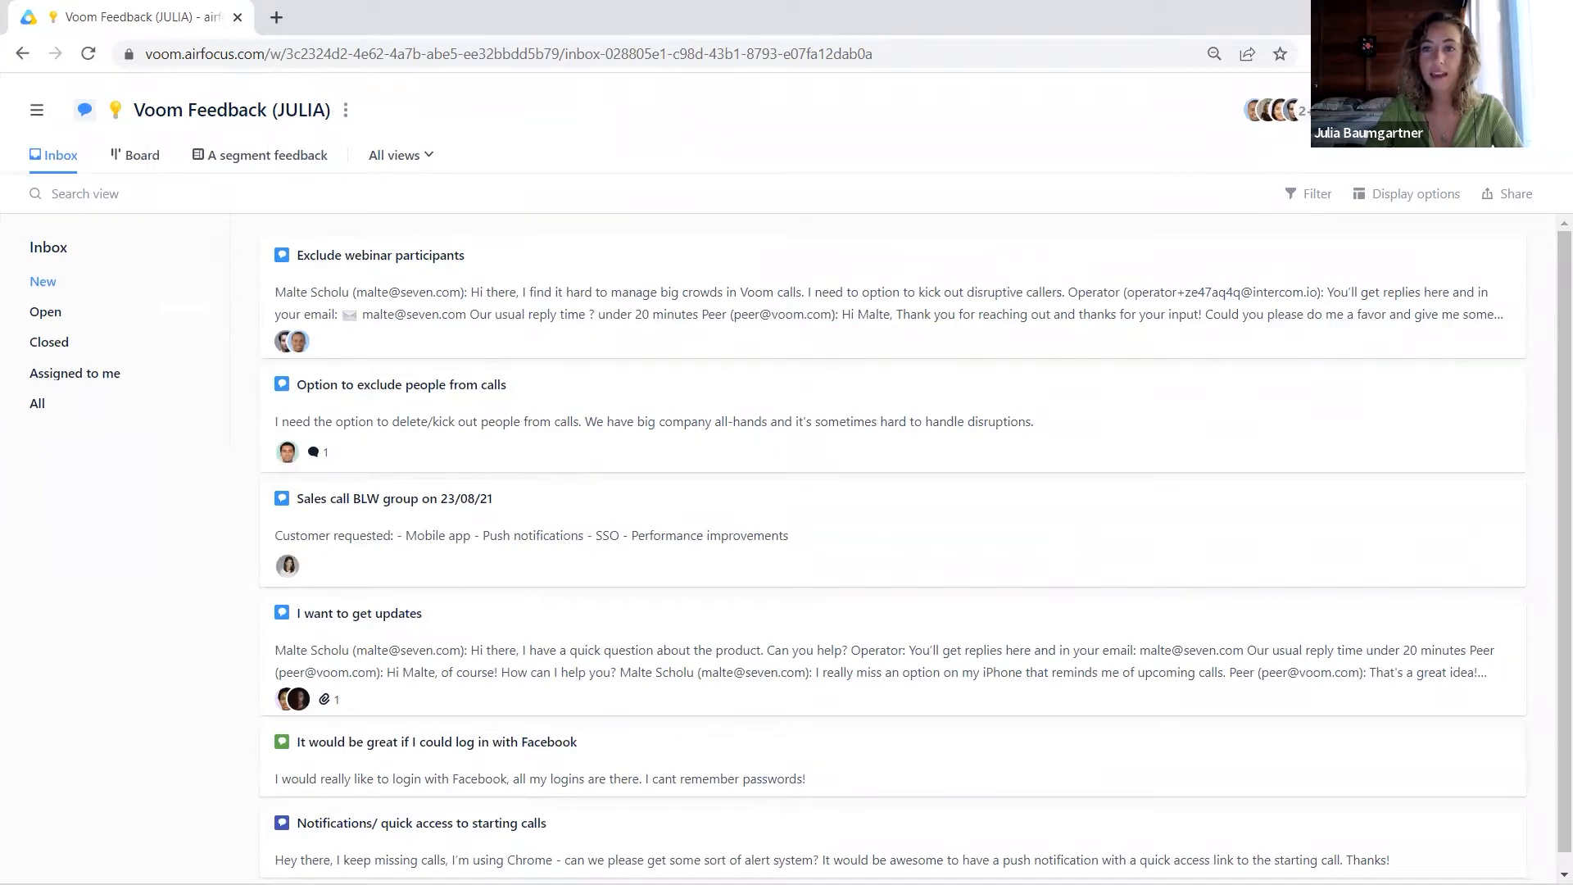
click(1493, 111)
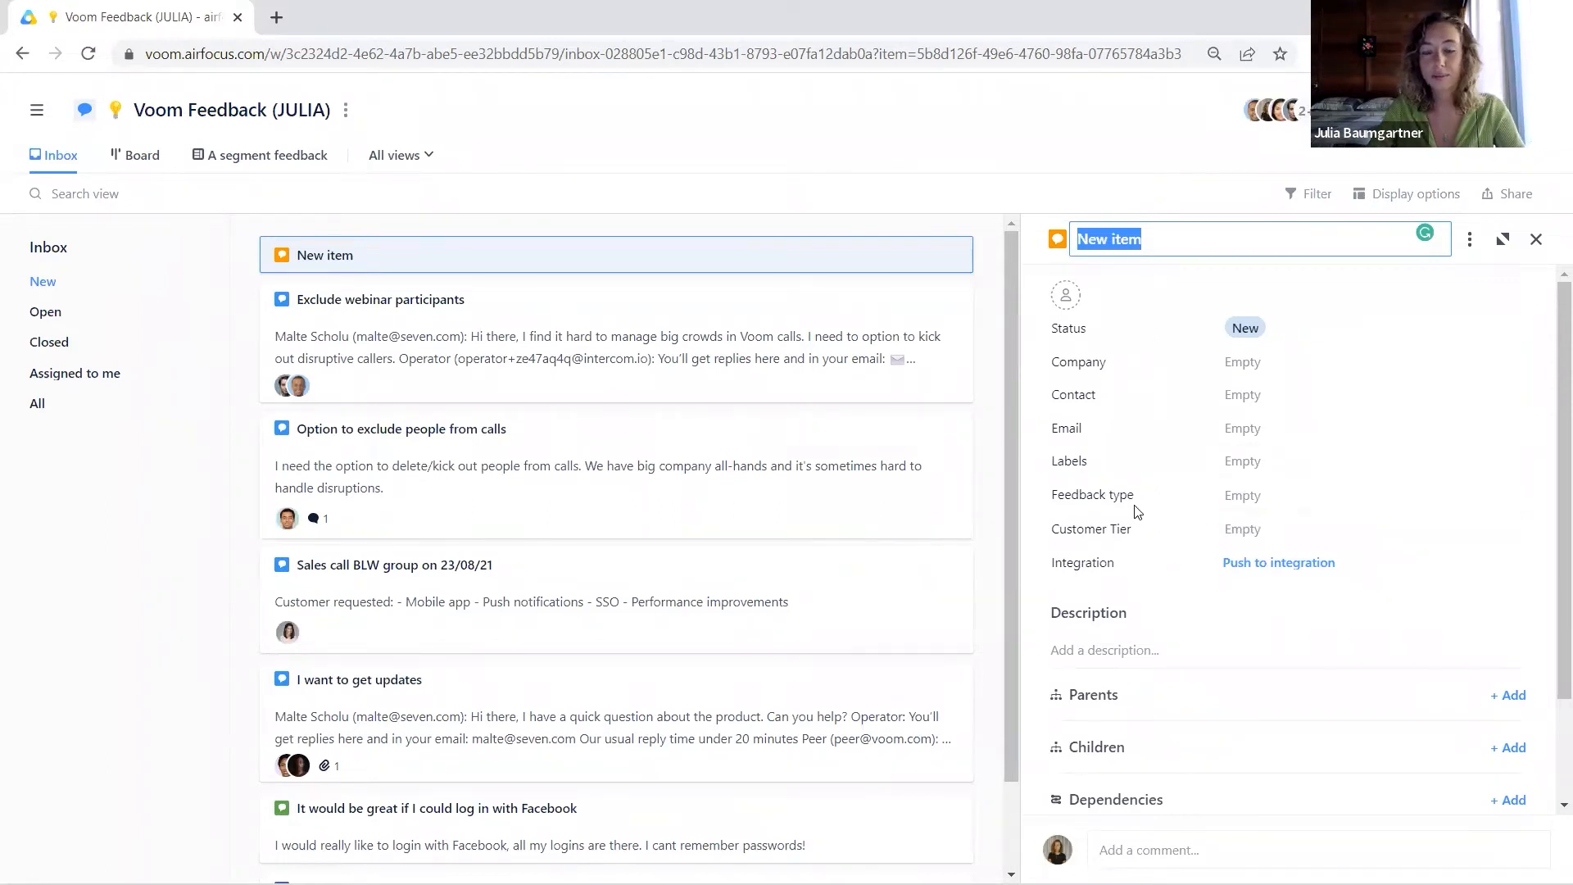
scroll(1137, 512, down, 2)
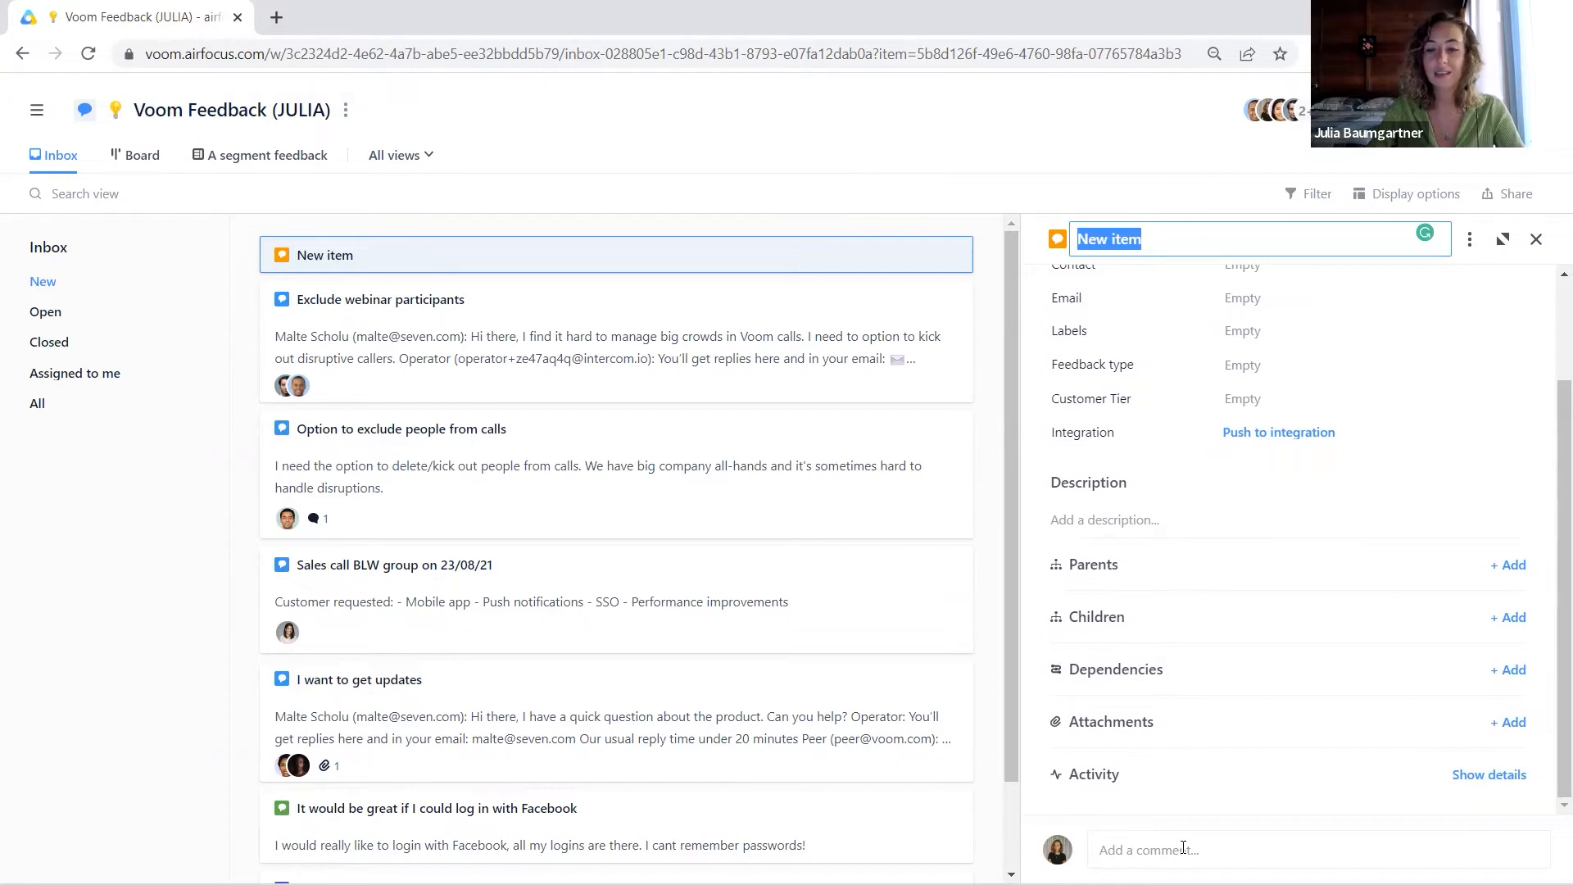
click(1535, 240)
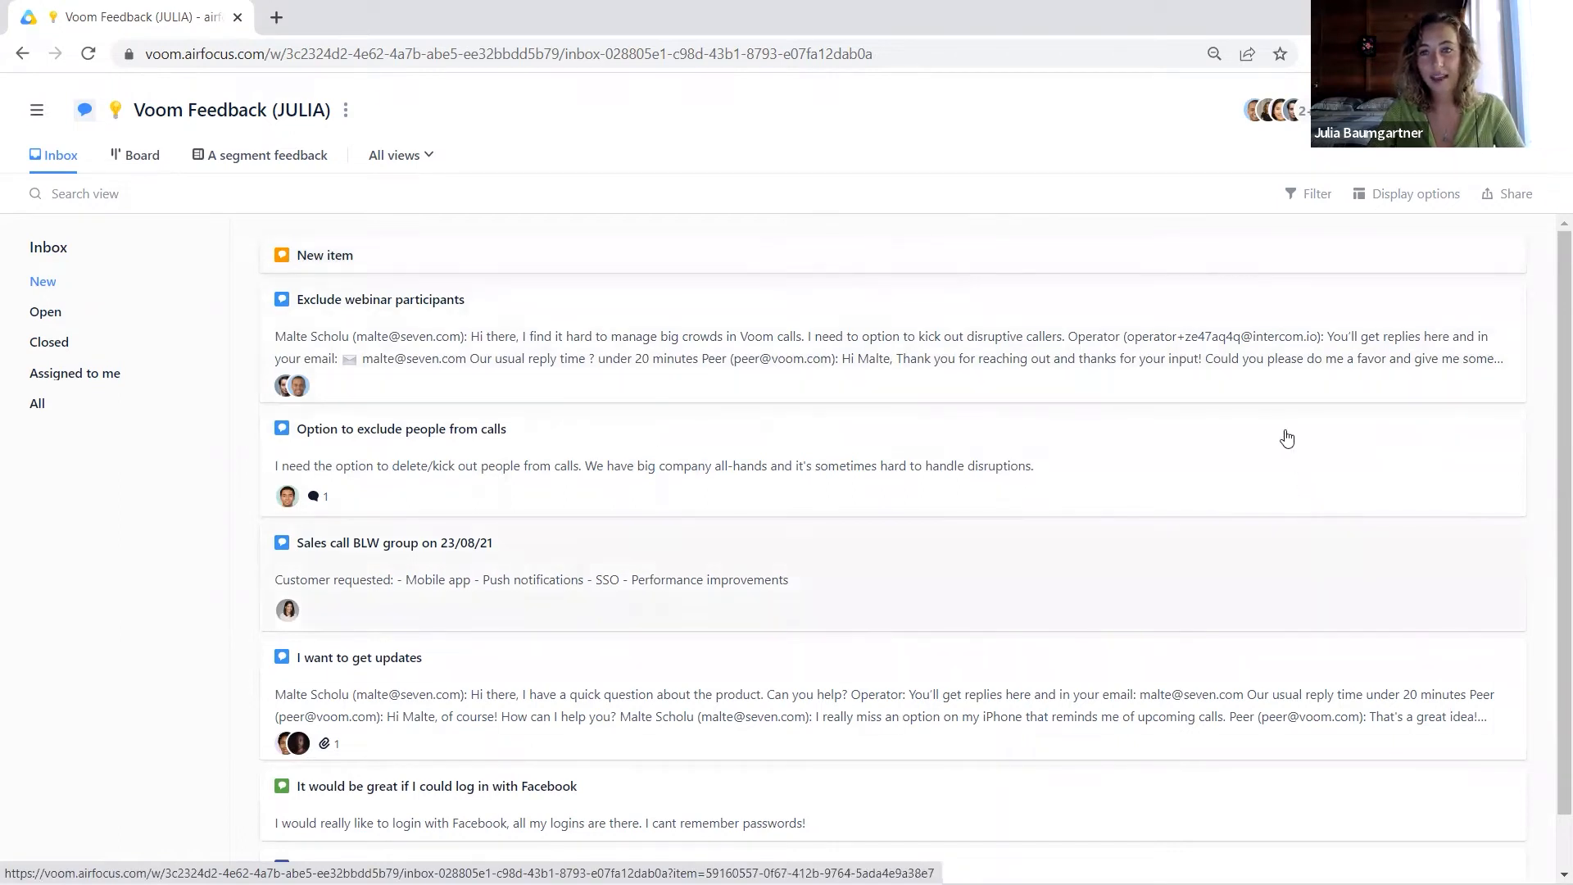
- Open the workspace's integrations page and look through the dev tool and feedback tool integrations
click(1396, 110)
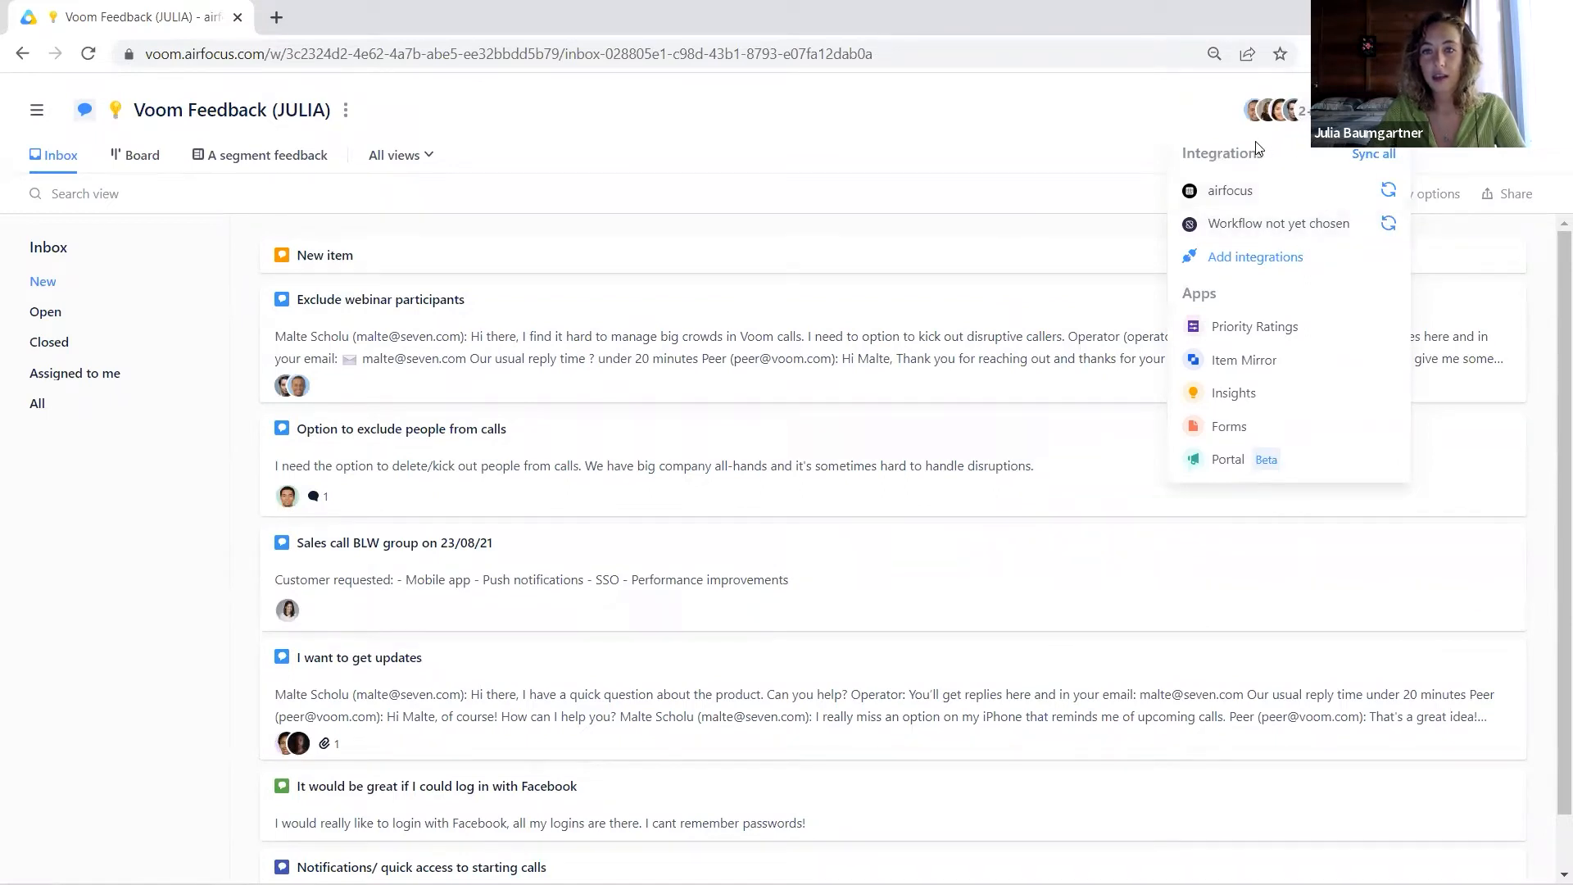
click(1262, 259)
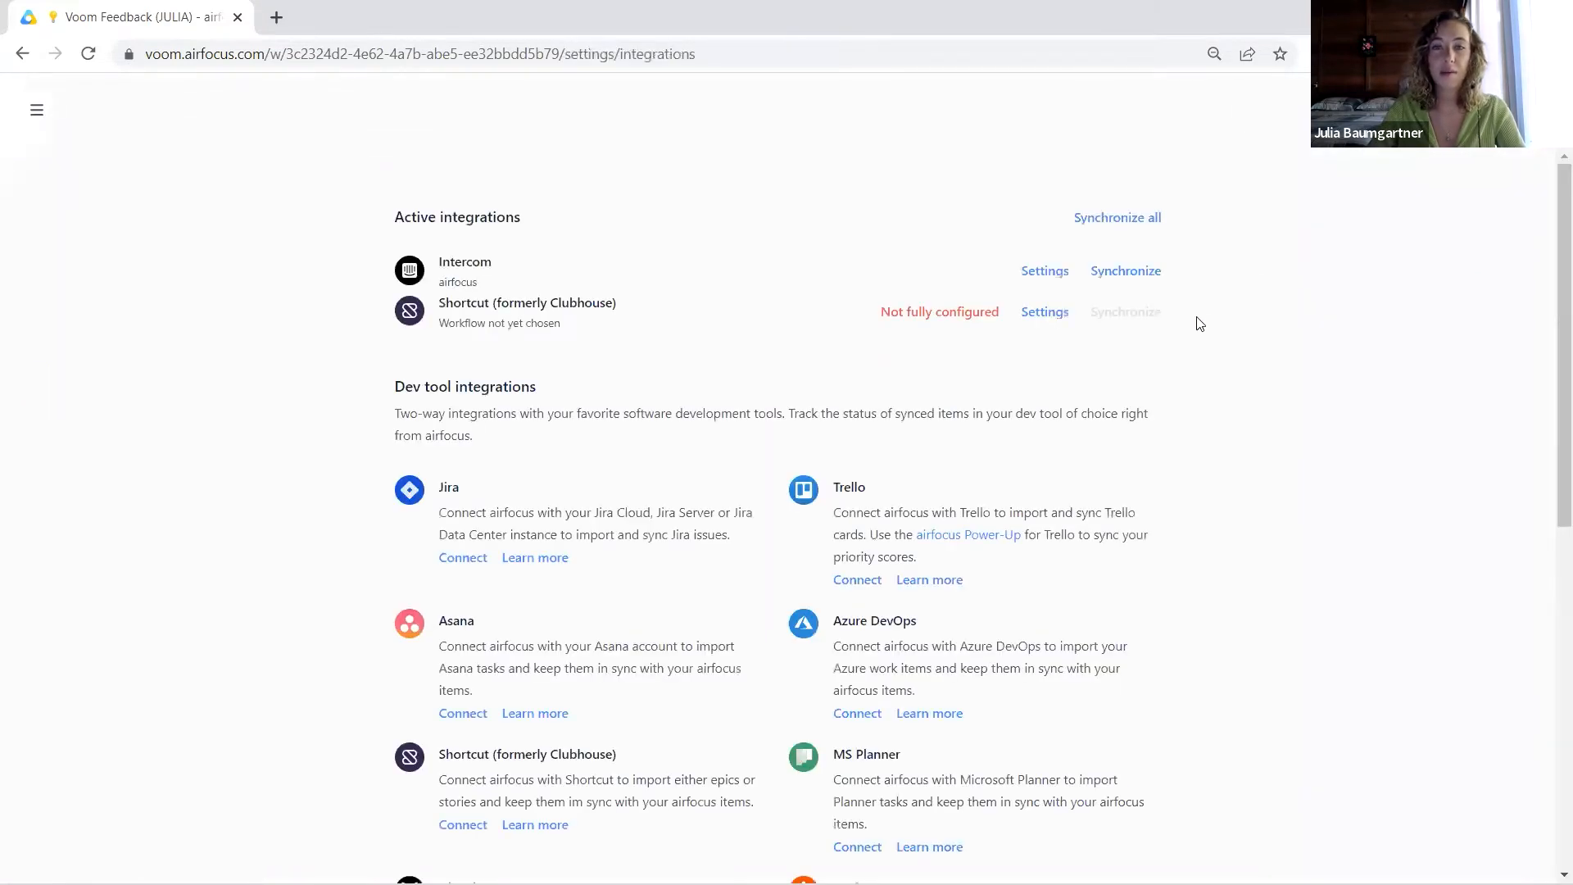
scroll(1057, 376, down, 8)
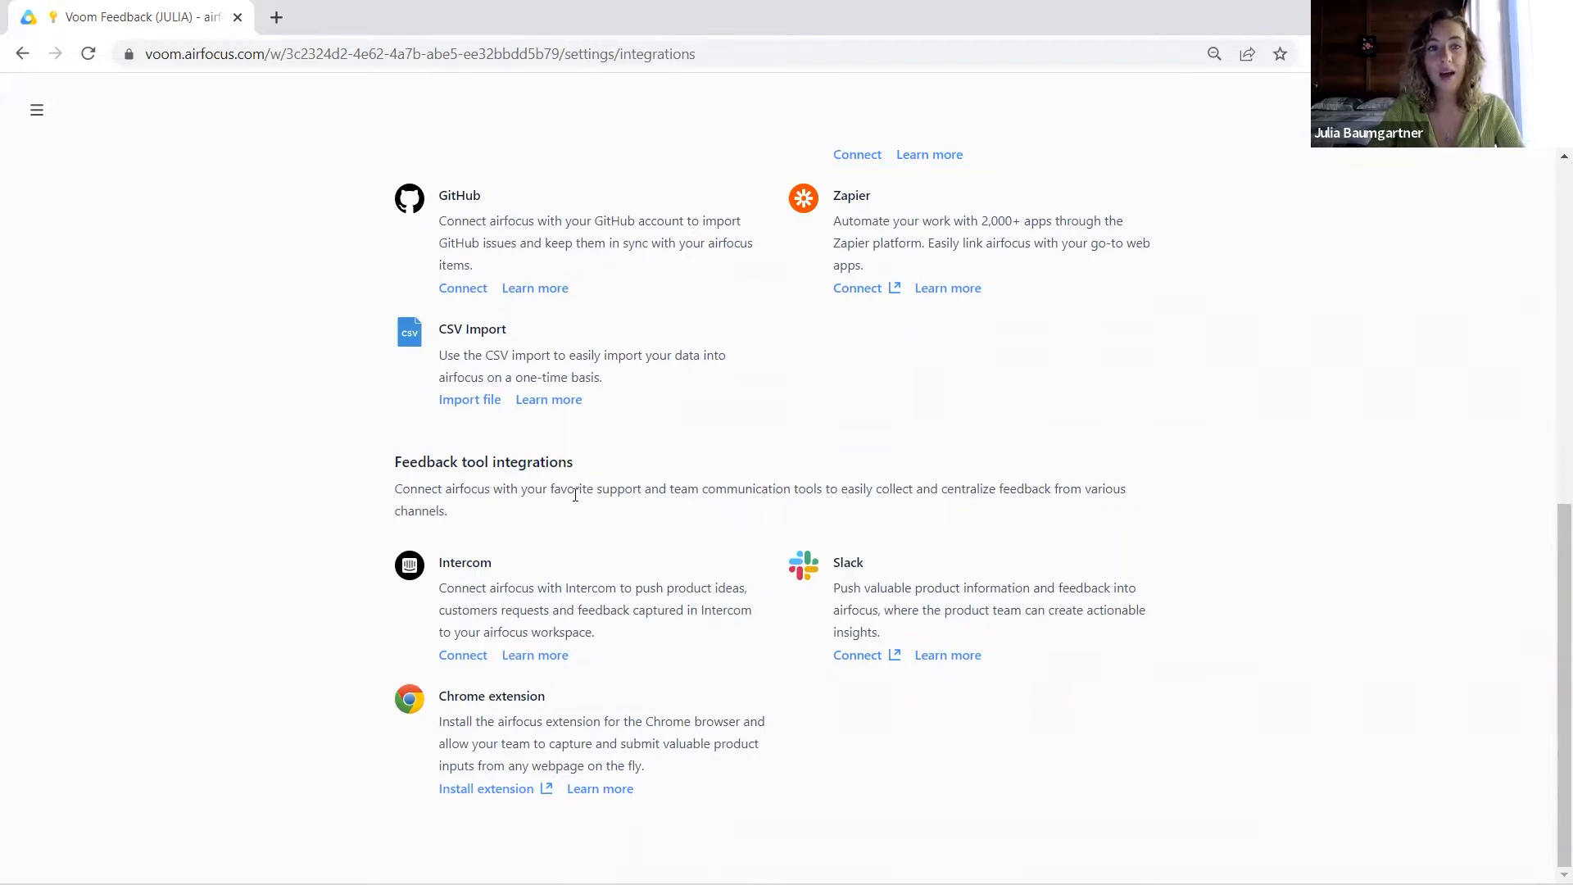
- Open the airfocus help center and browse the Integrations collection through to the Support and Feedback integrations articles
click(36, 110)
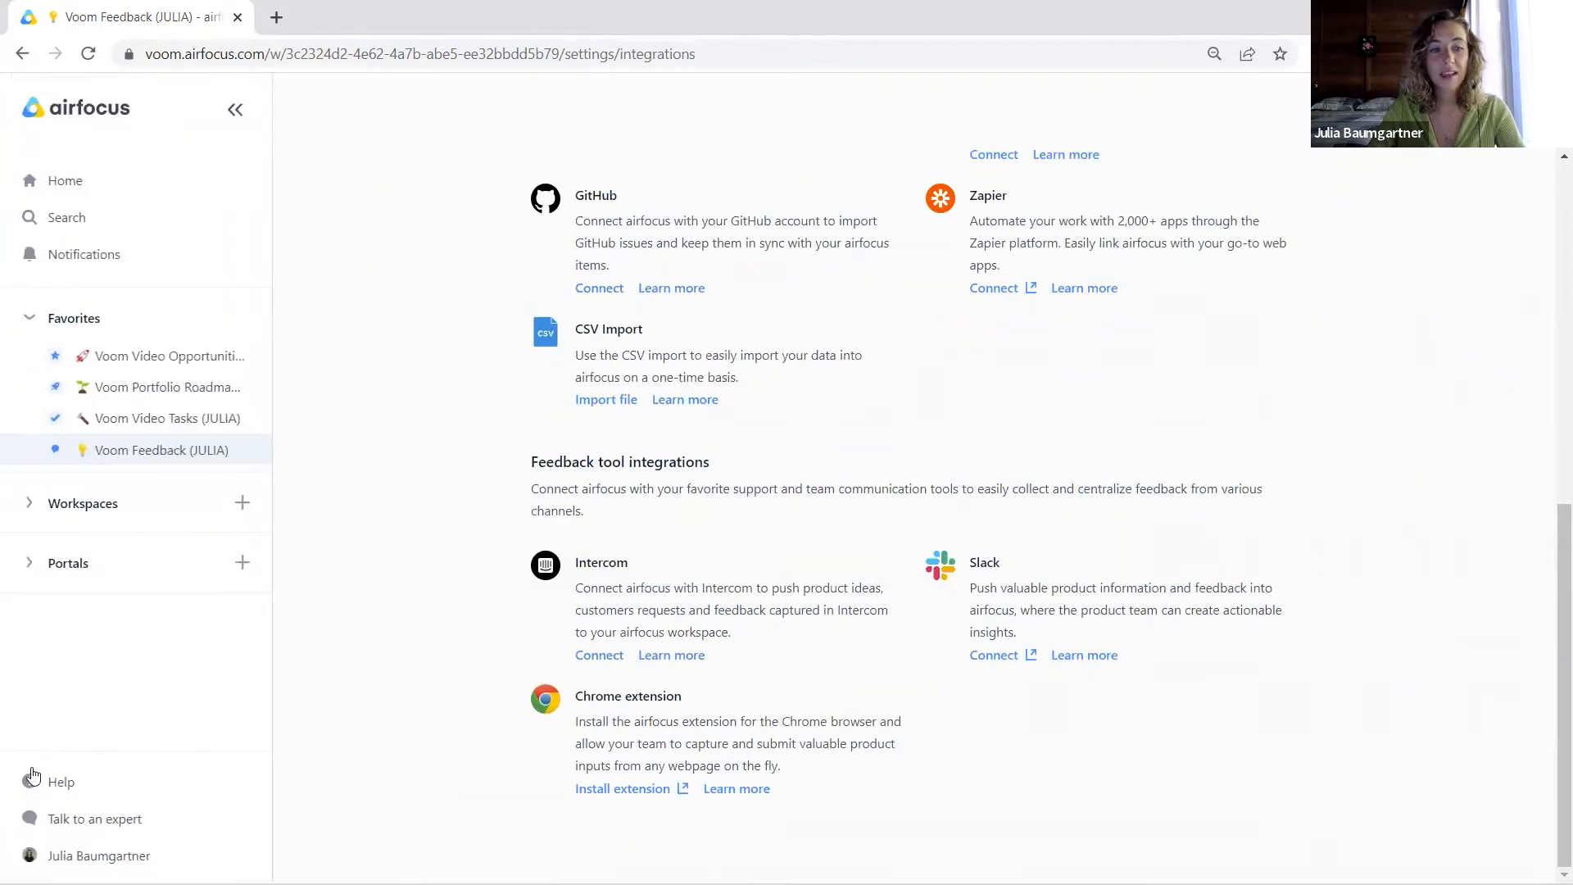
click(61, 782)
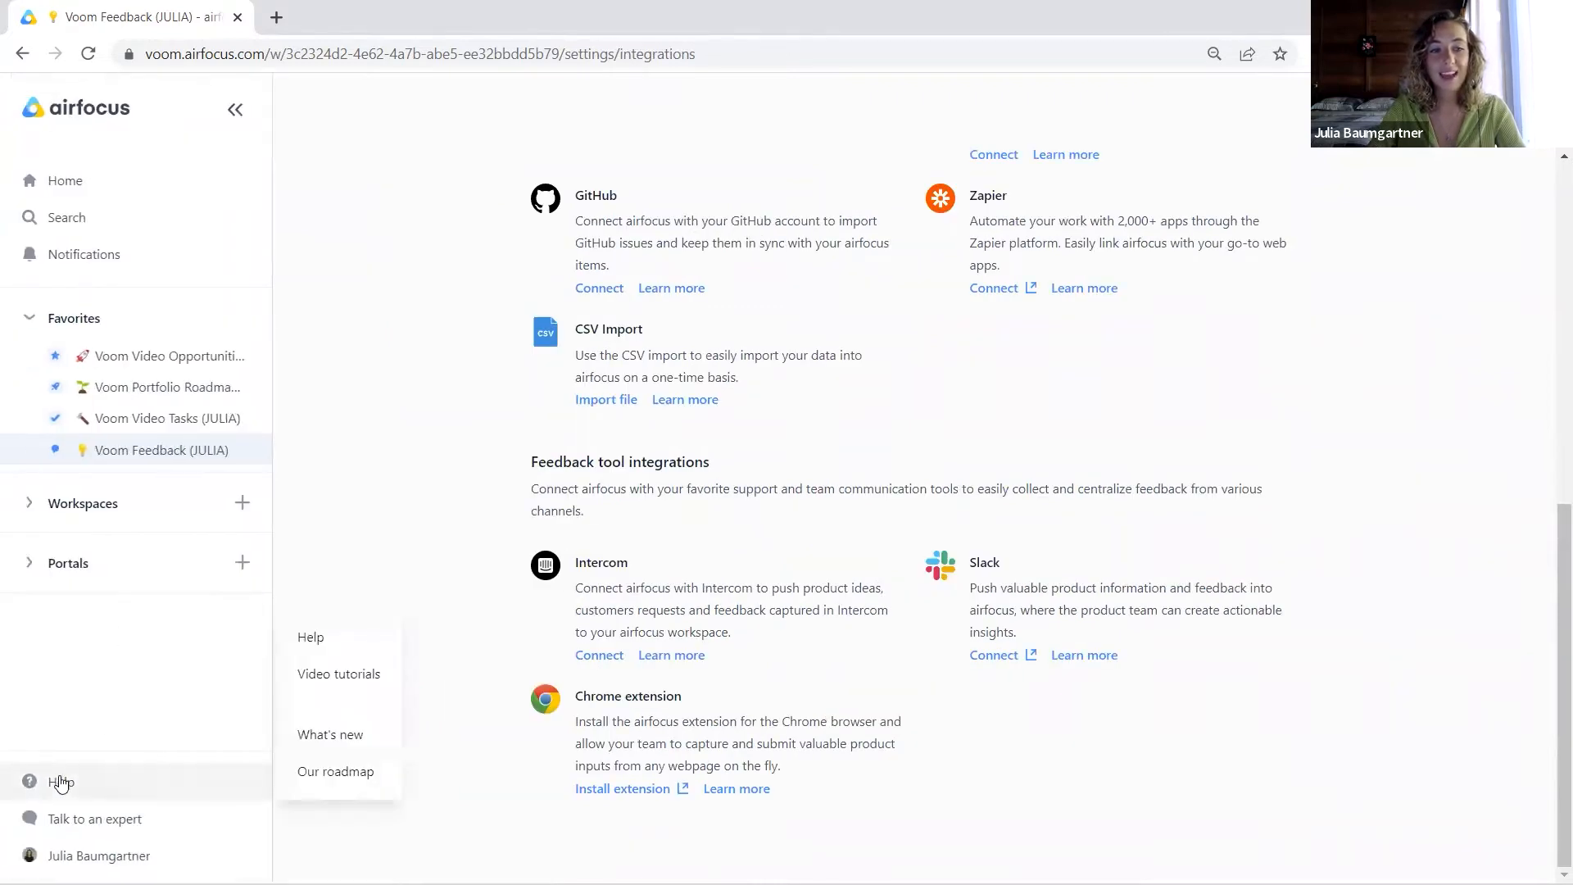
click(336, 645)
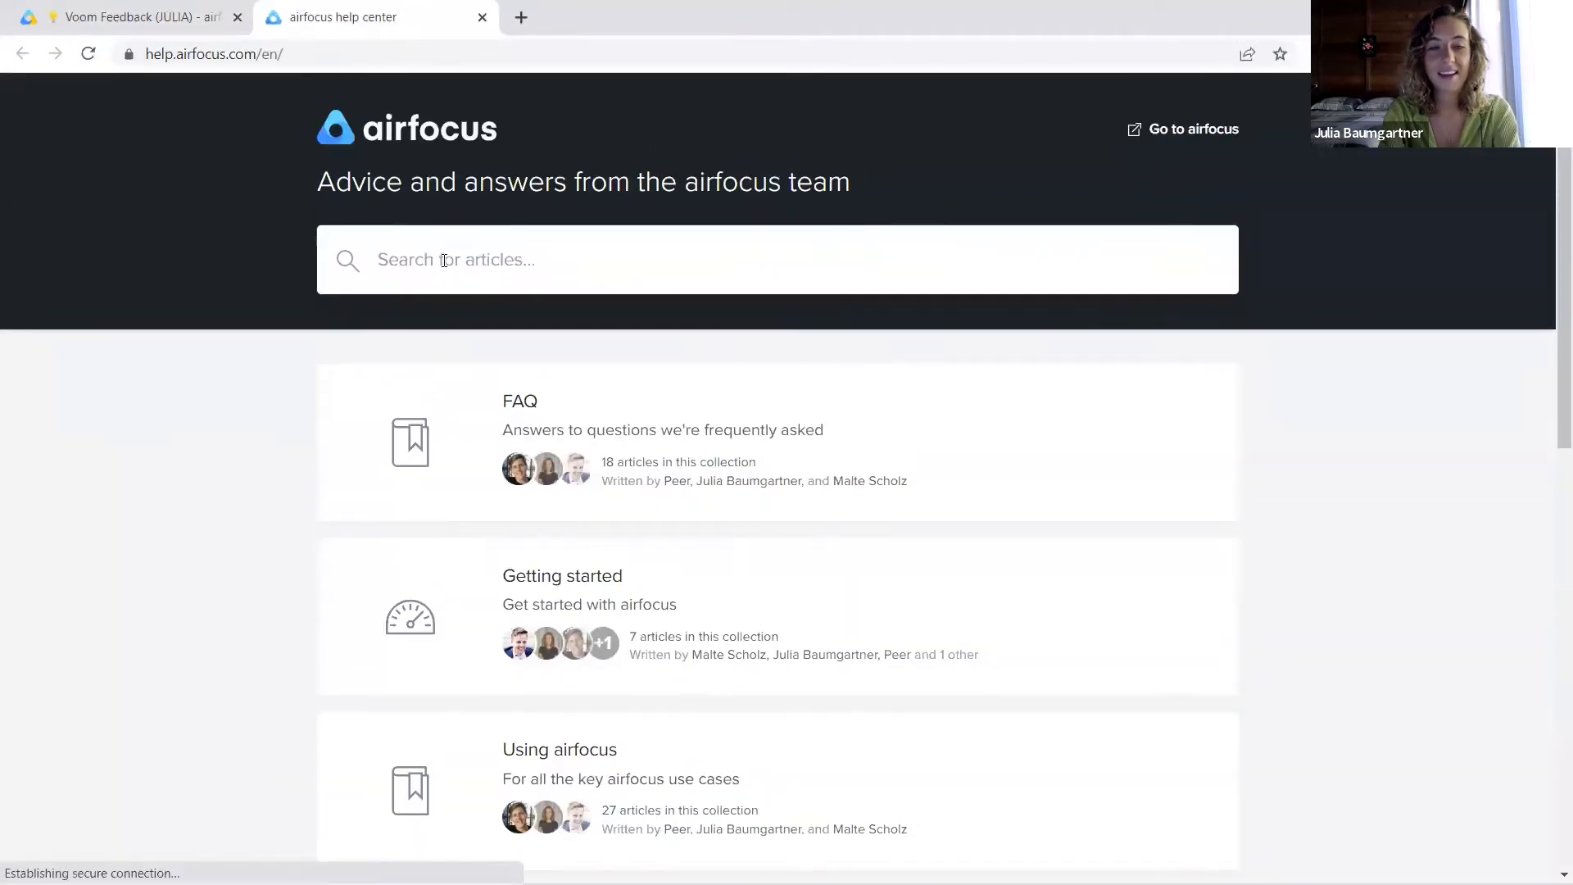
scroll(802, 573, down, 9)
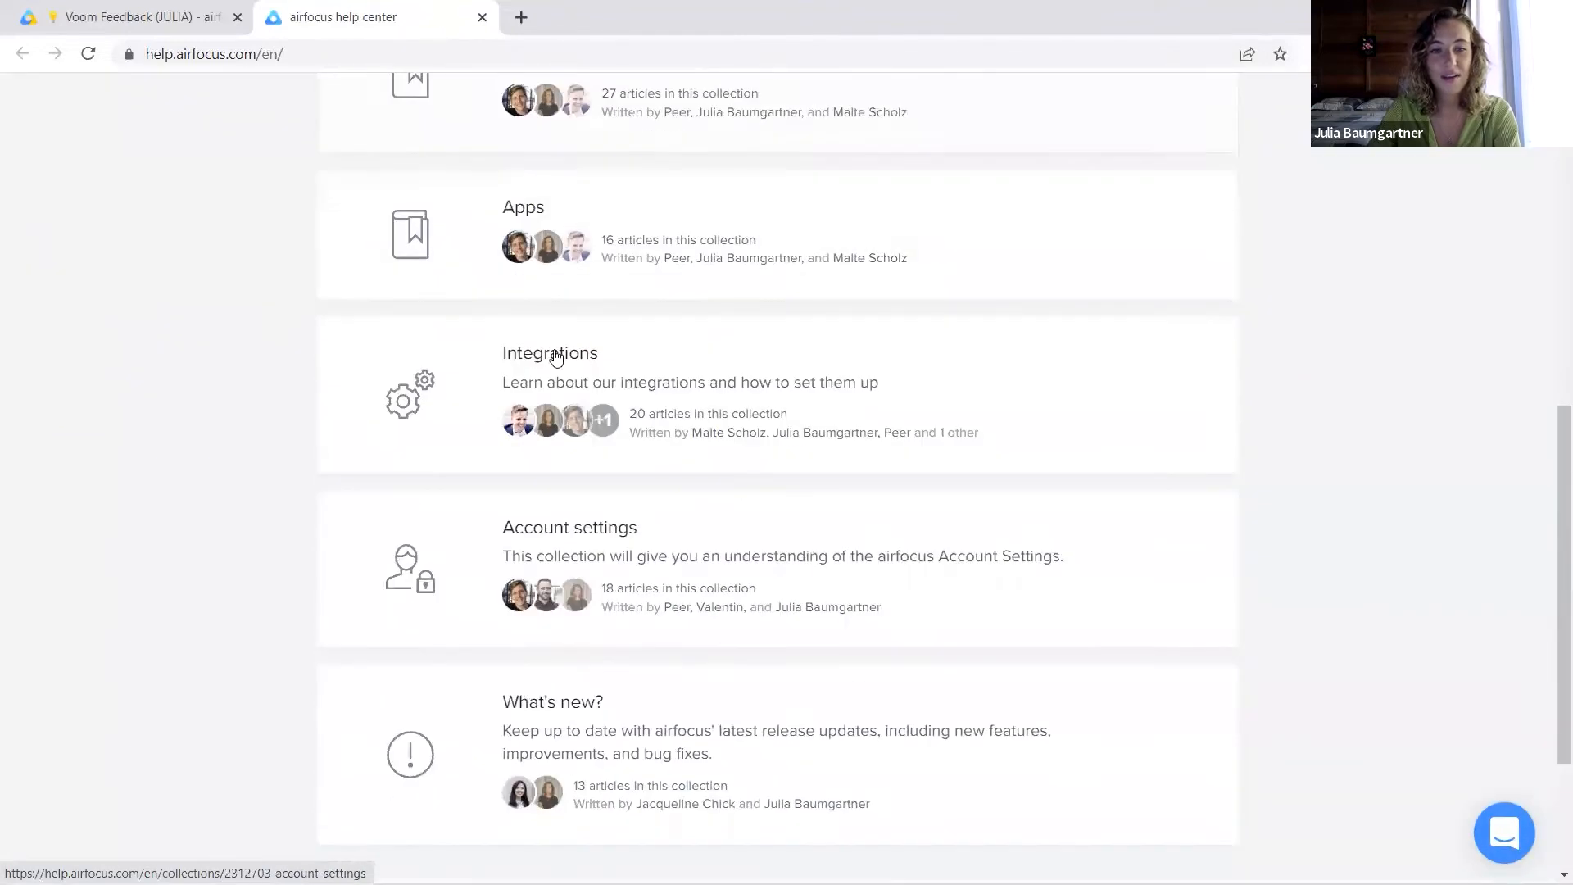
scroll(704, 622, down, 1)
scroll(721, 606, down, 2)
scroll(721, 604, up, 4)
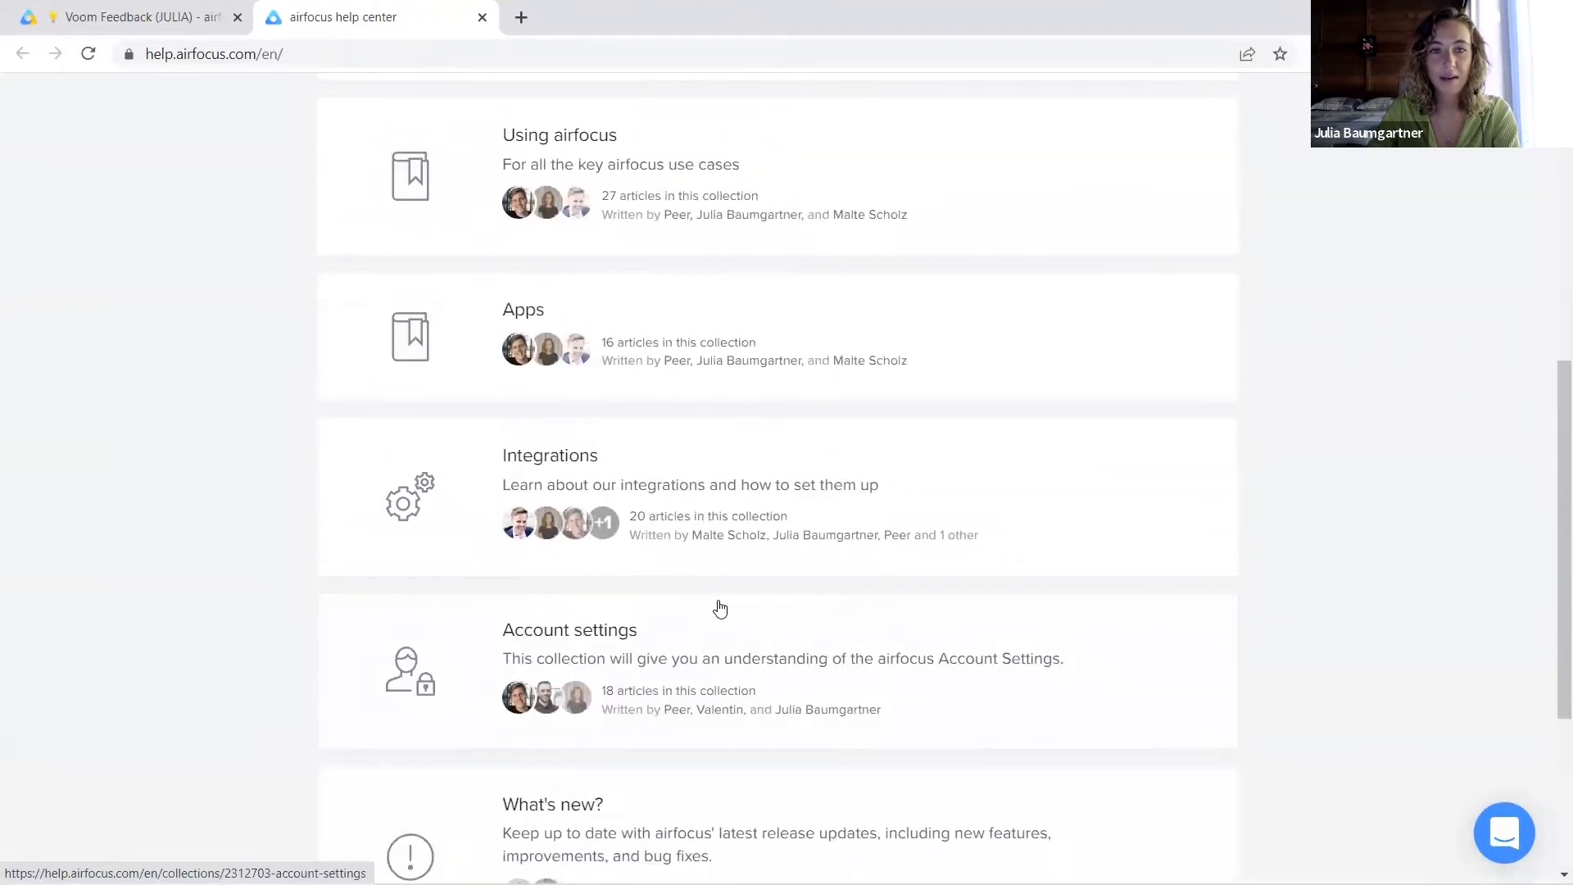
click(544, 459)
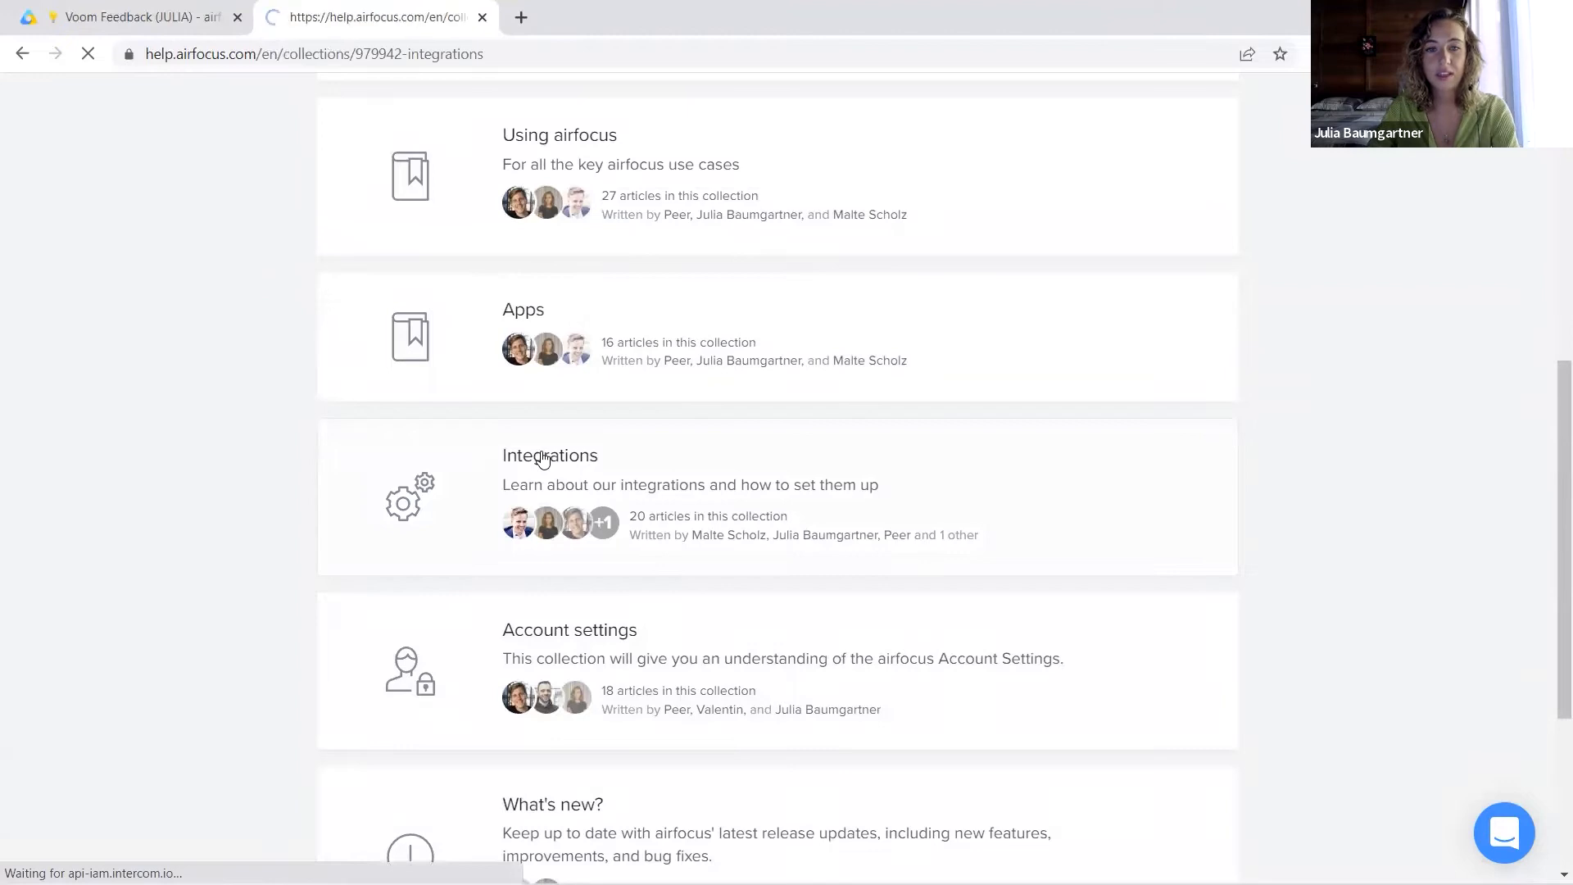
scroll(538, 472, down, 16)
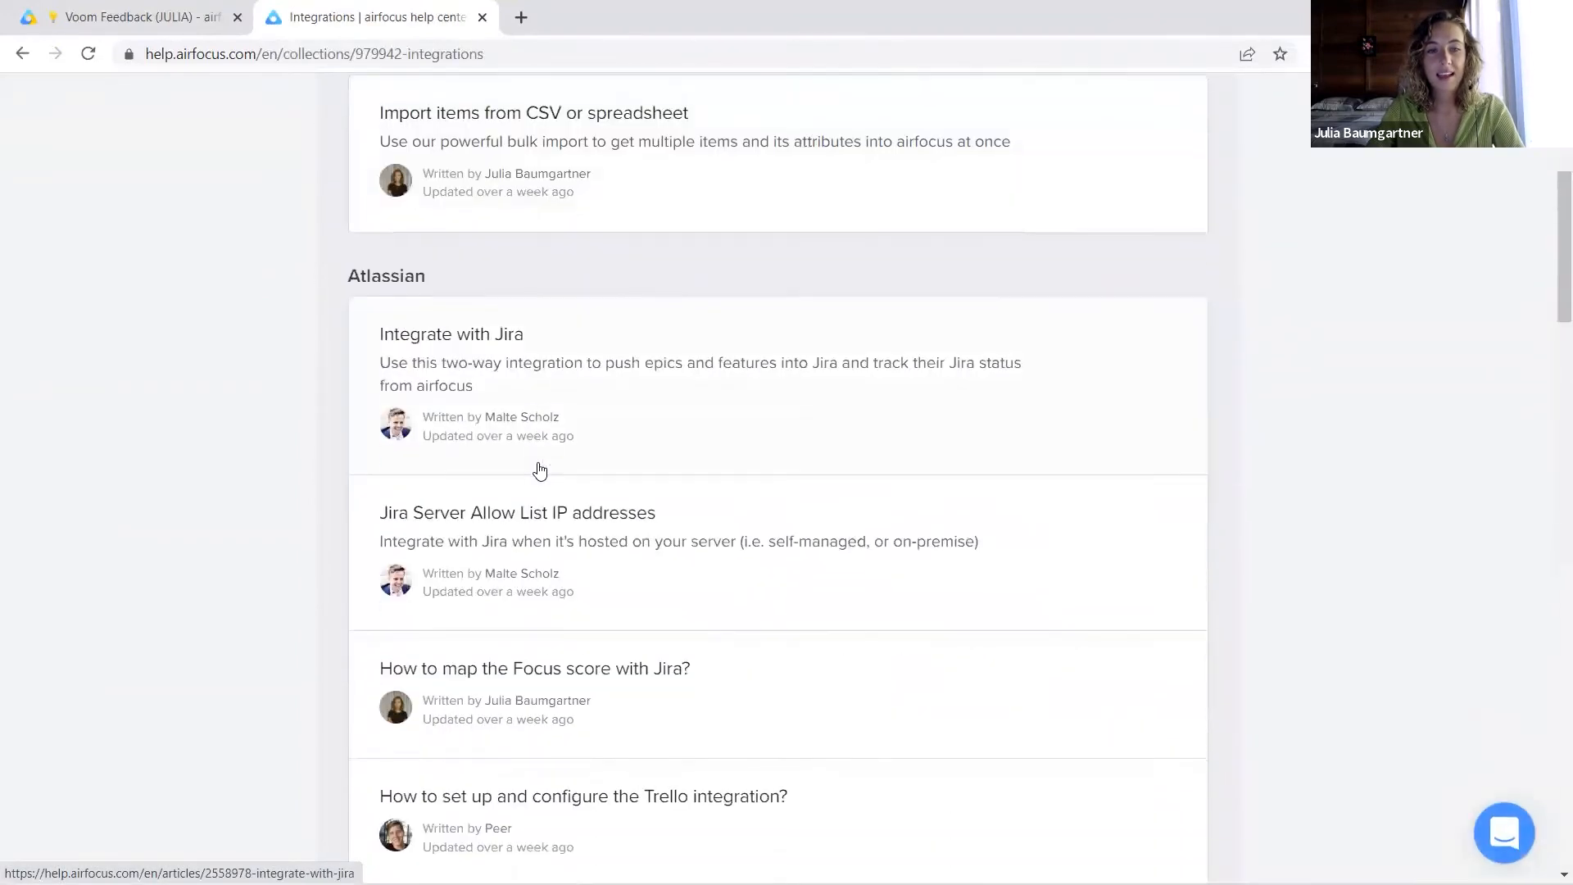
scroll(540, 469, down, 17)
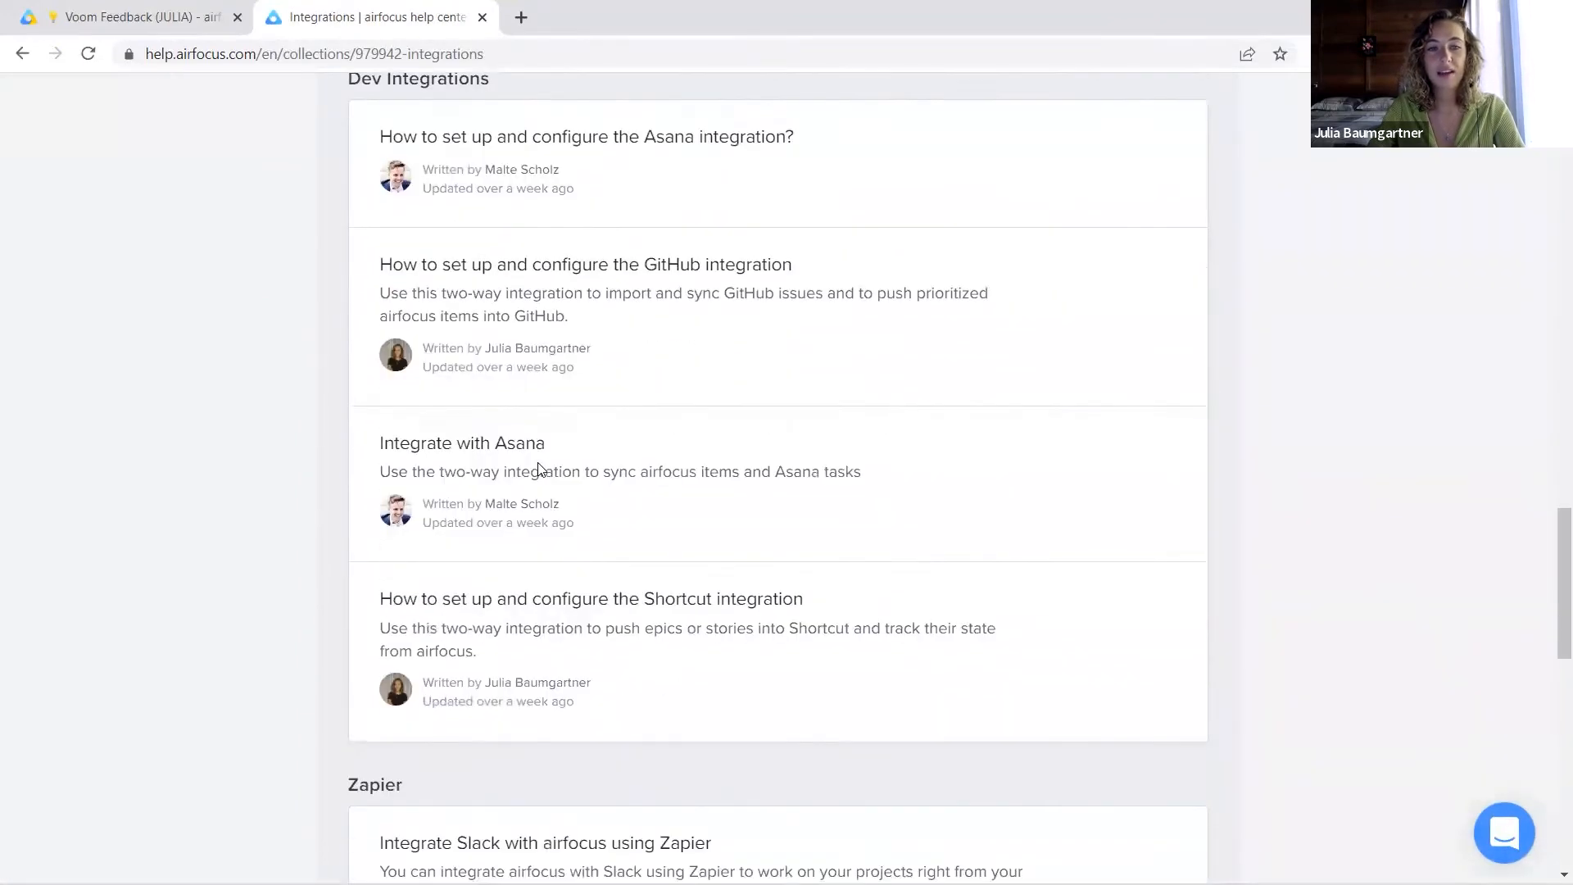
scroll(541, 469, down, 4)
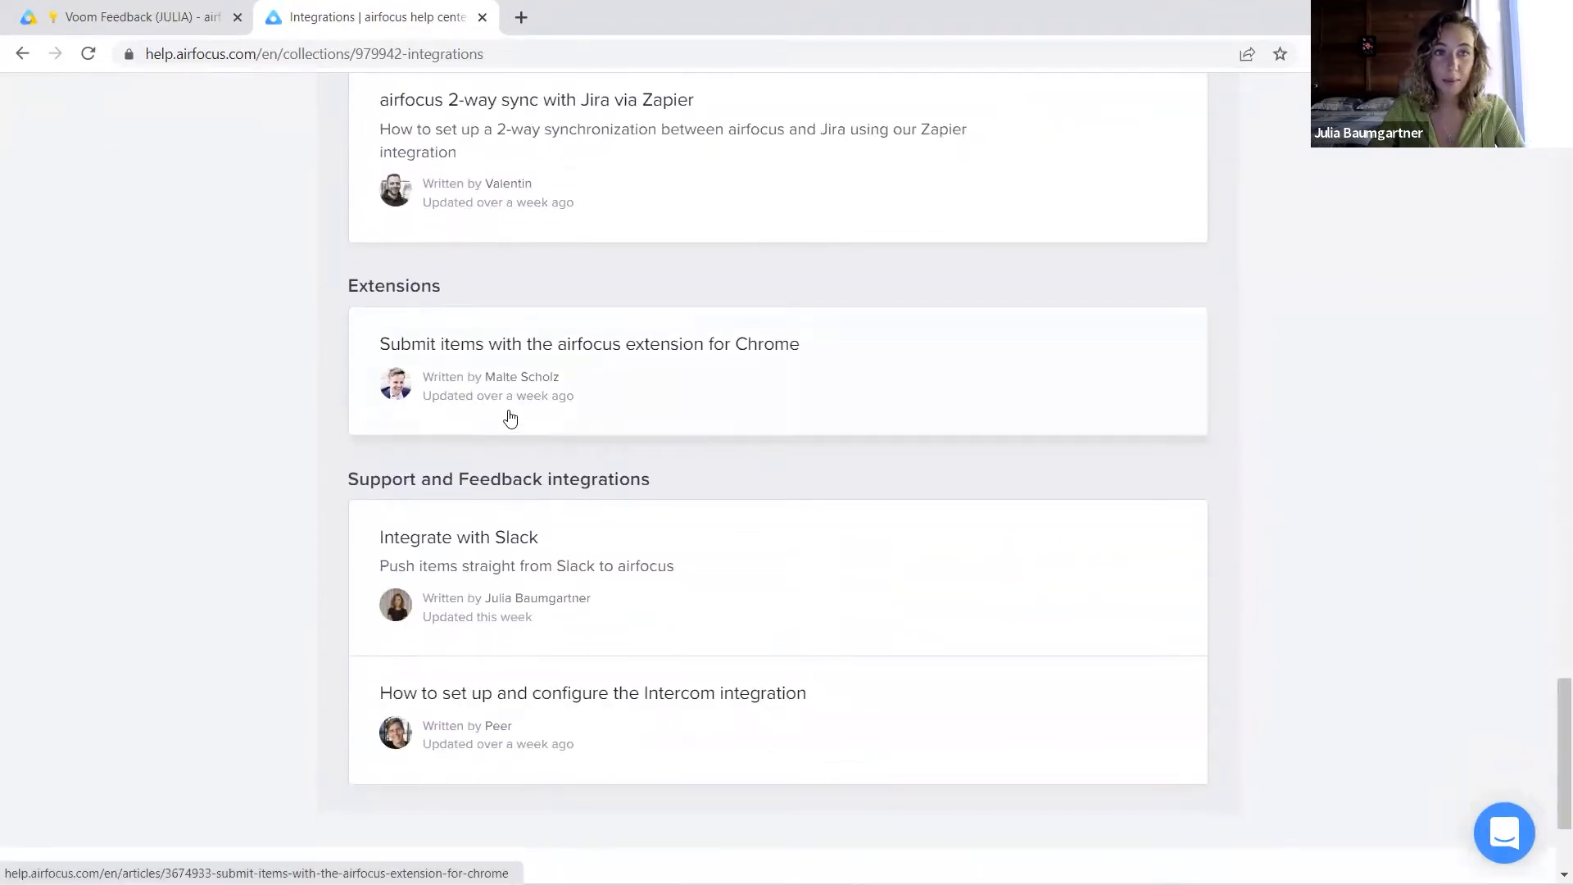
- Return to the Voom Feedback inbox and check which integrations and apps the workspace offers
click(168, 21)
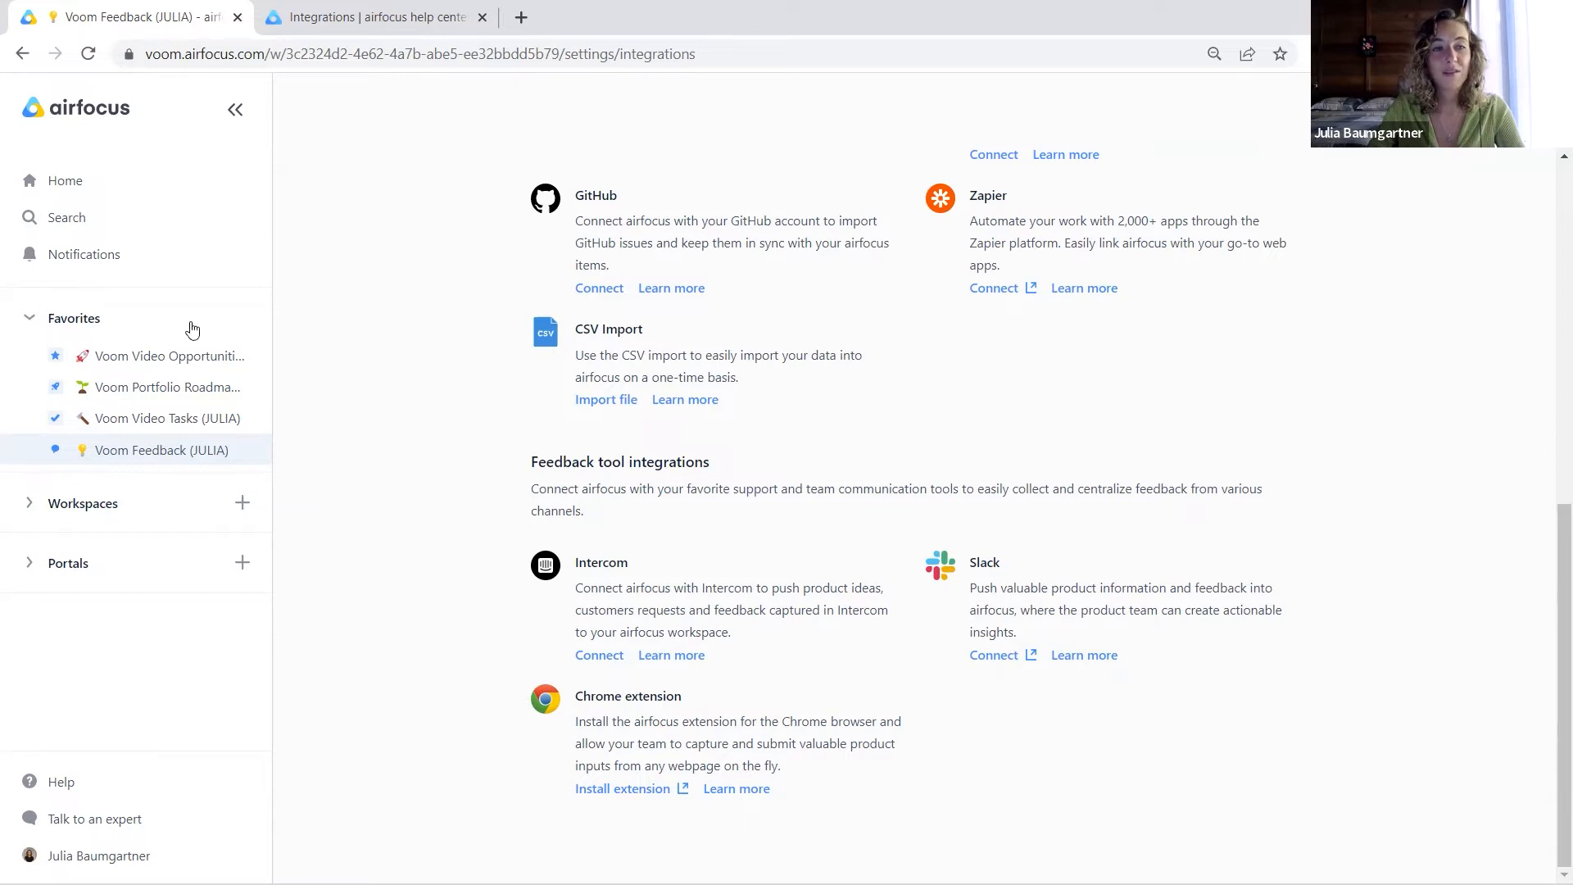
click(128, 464)
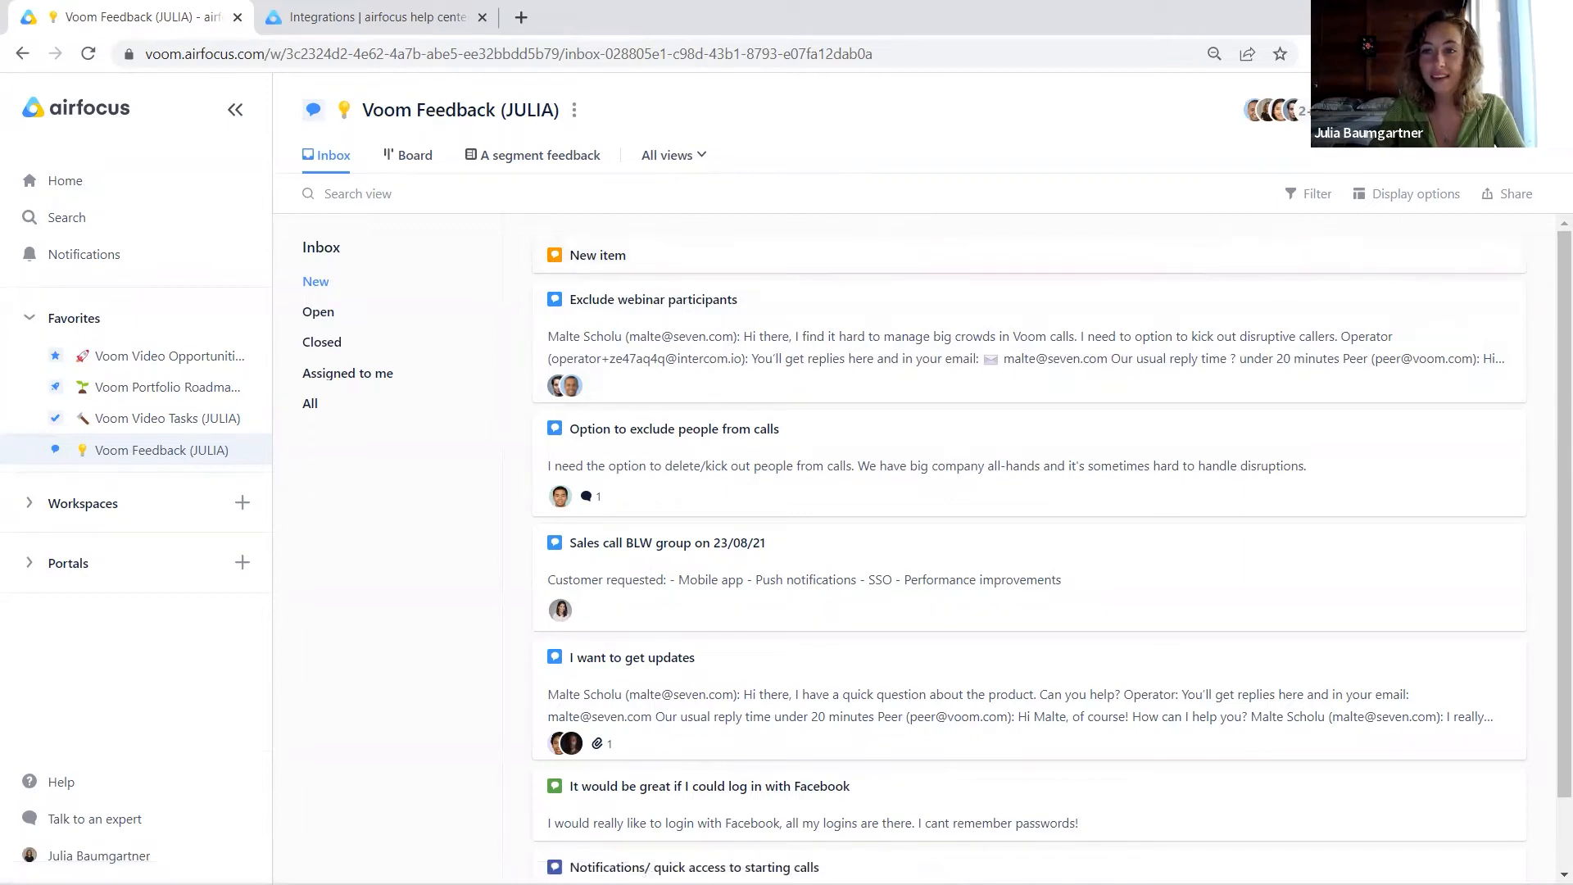
click(1384, 111)
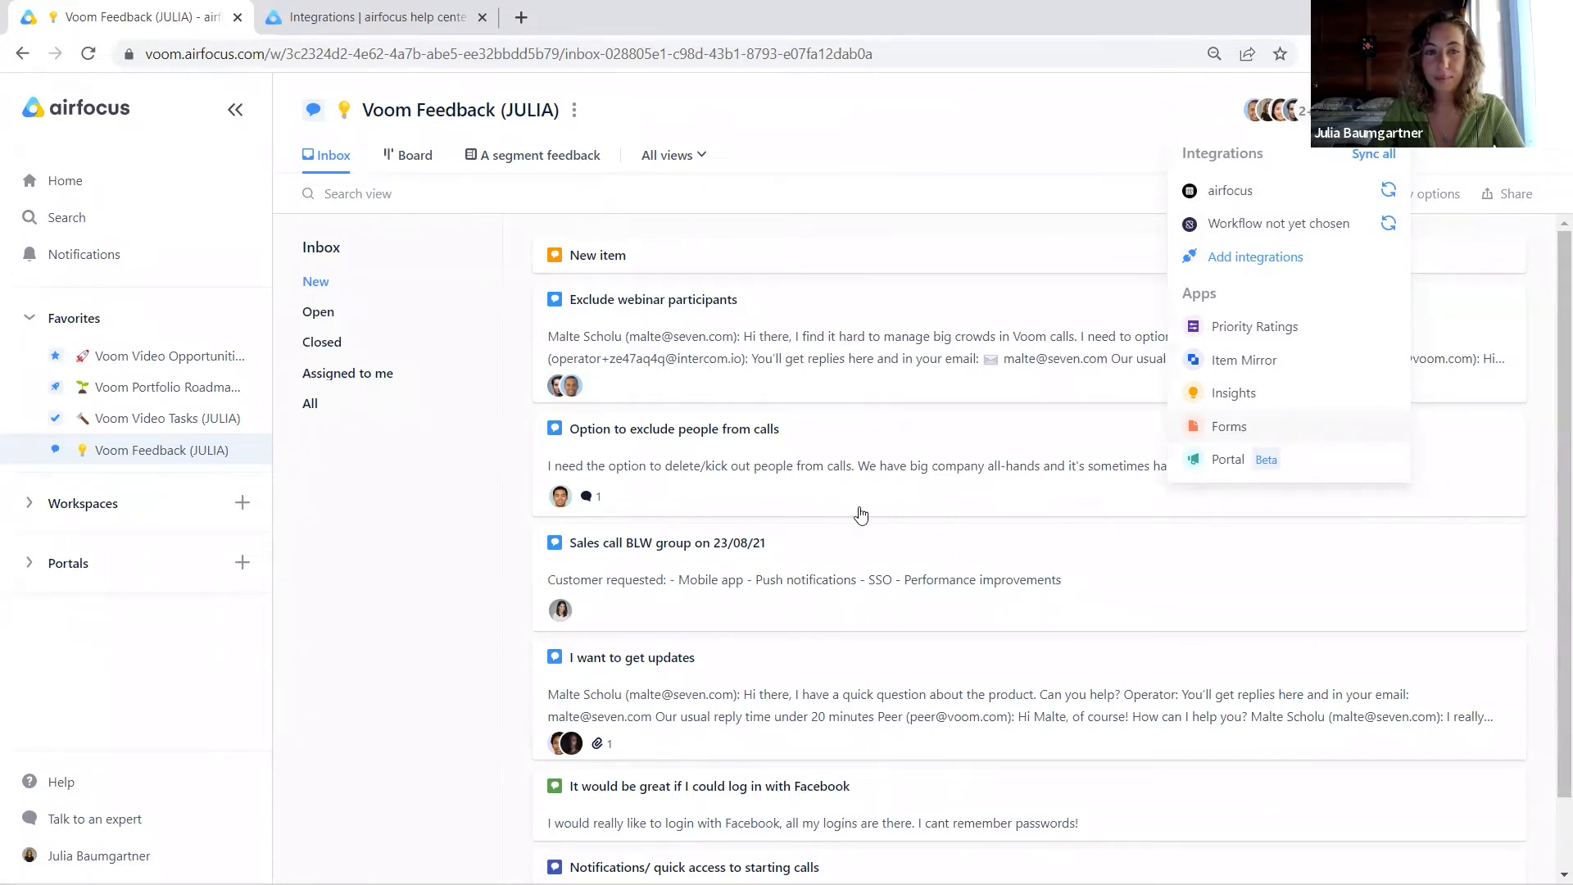
click(496, 604)
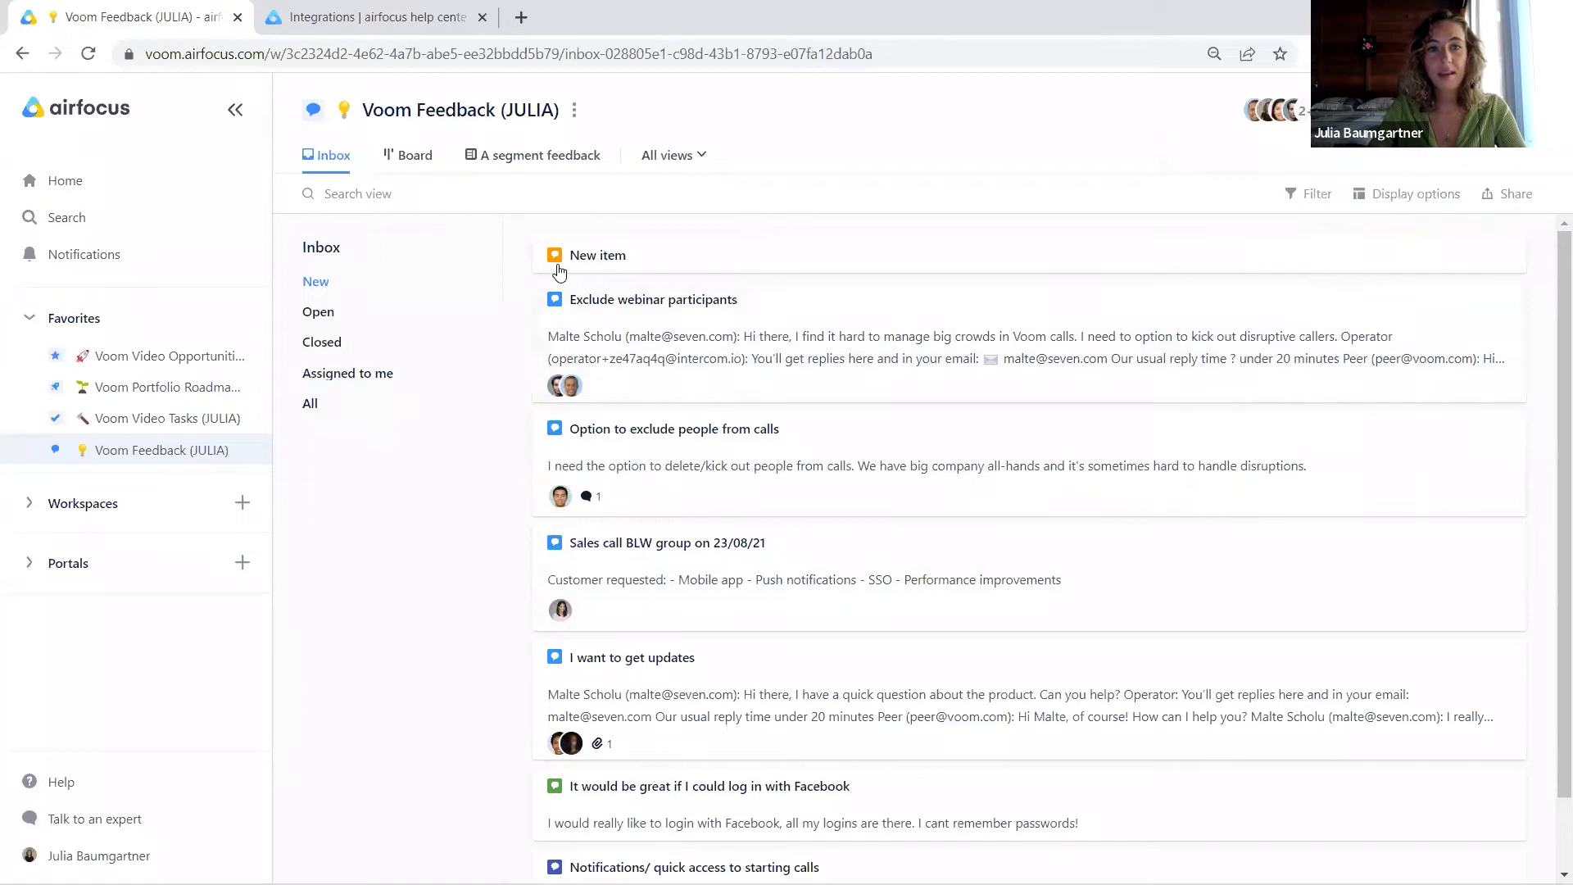
- View the segment feedback table, then show the workspace's feedback in the Board view at full width
click(497, 165)
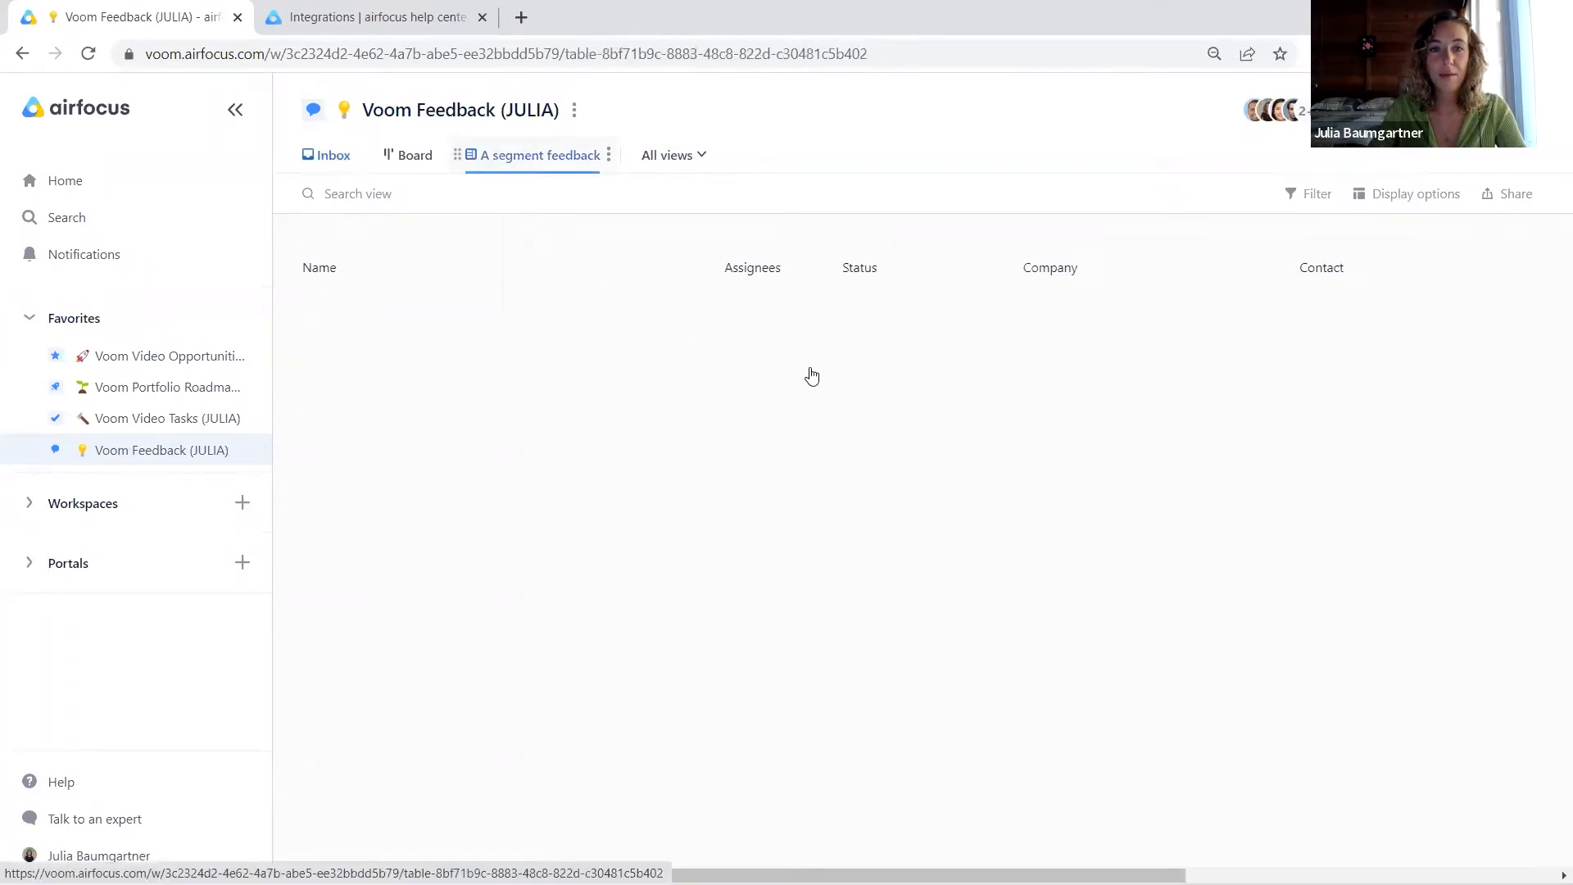
click(407, 156)
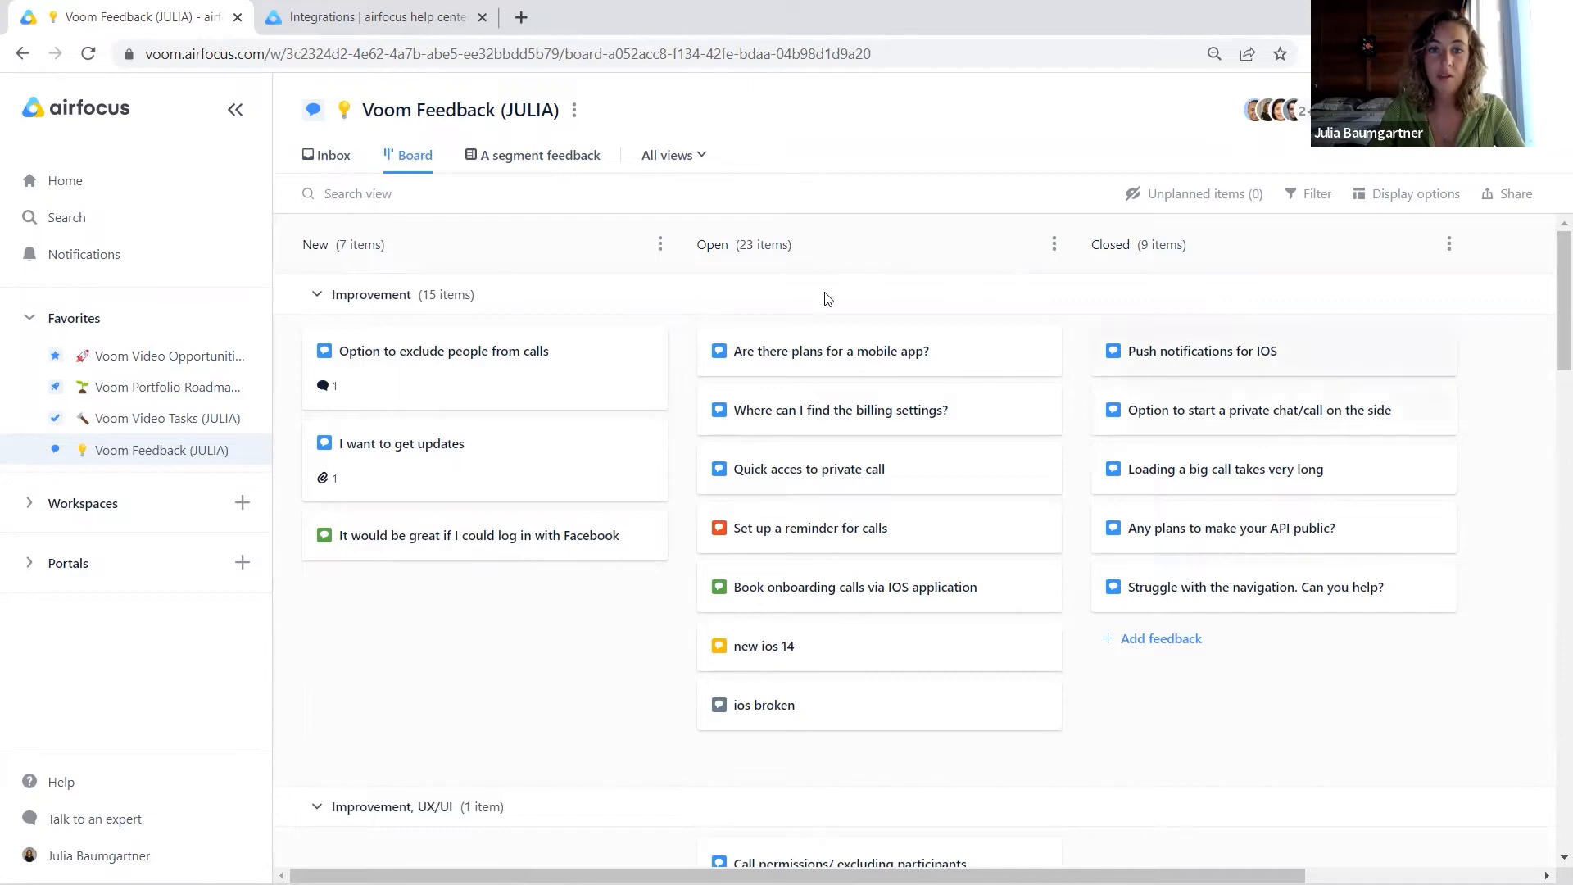
click(239, 114)
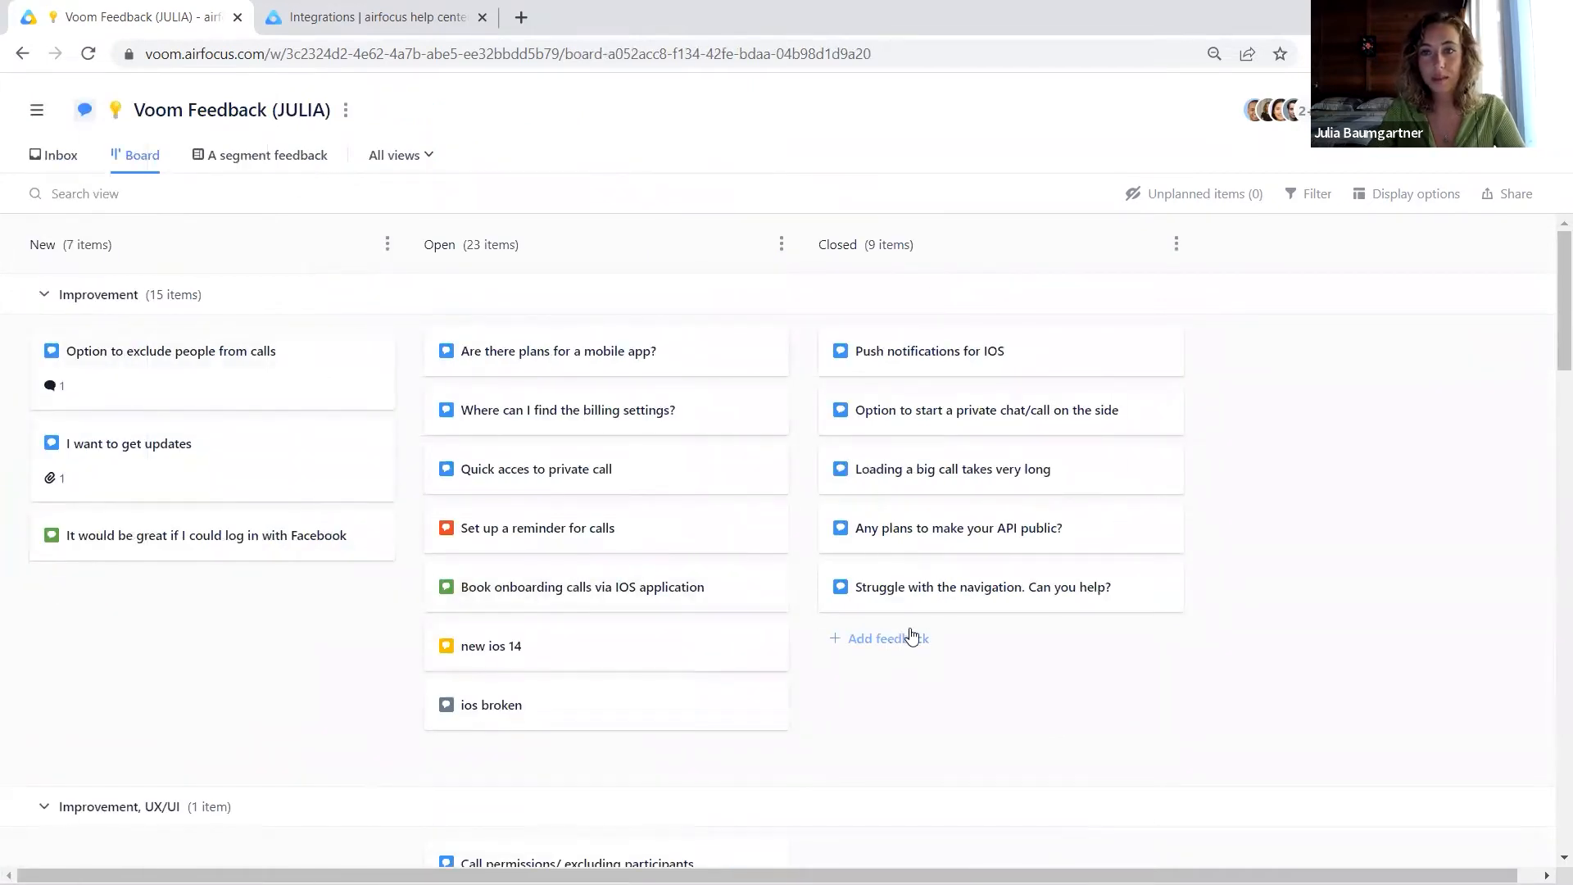
- Open the Forms app setup and select the Voom Feedback workspace for managing form submissions
click(1377, 109)
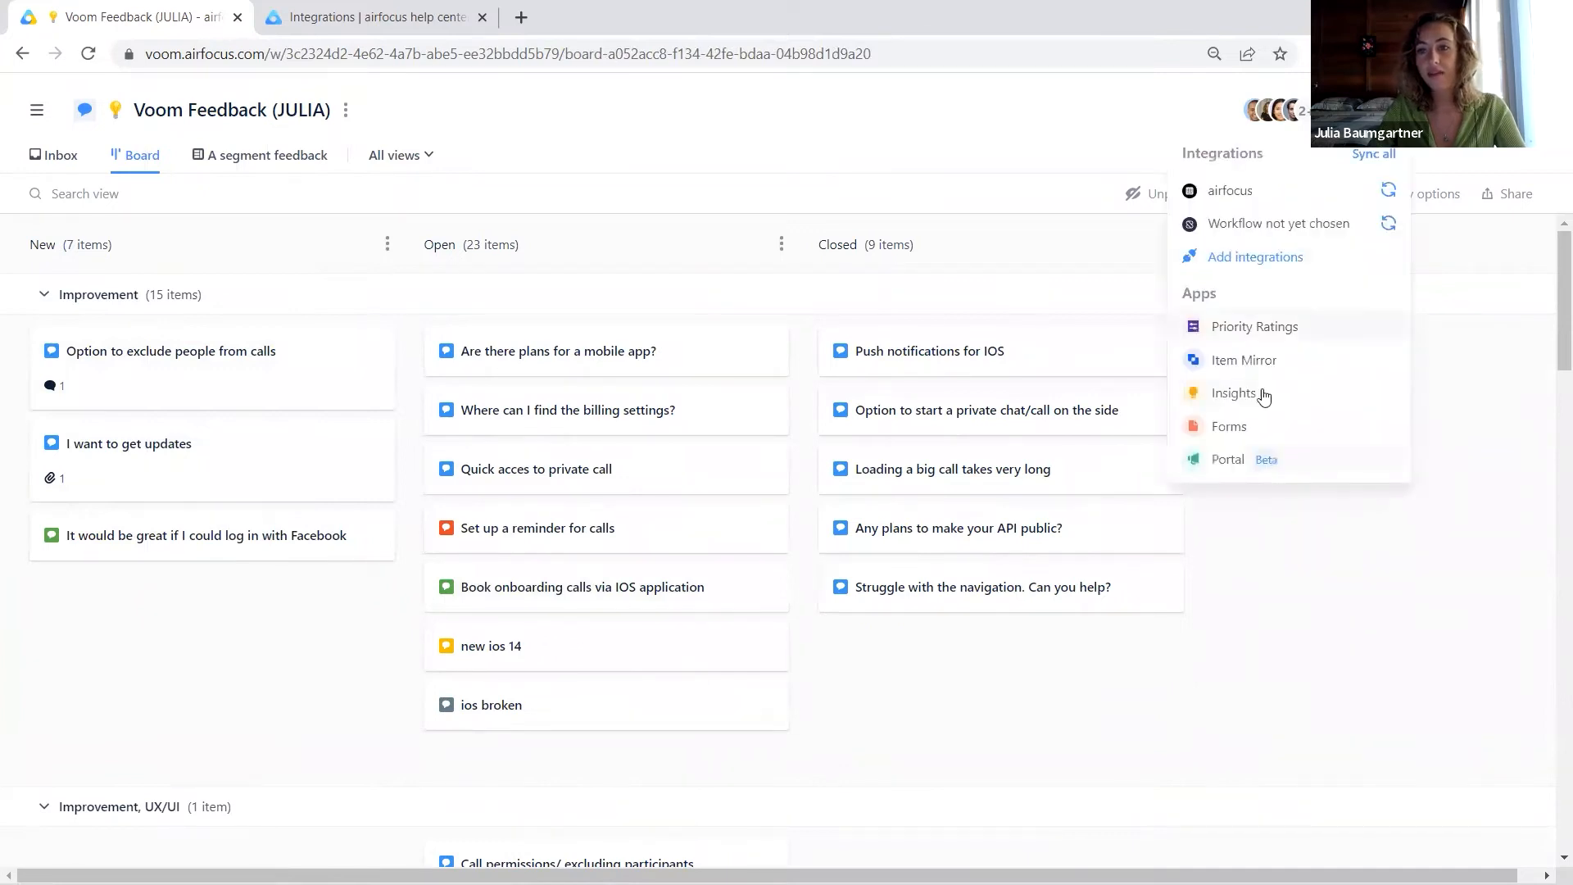
click(1276, 426)
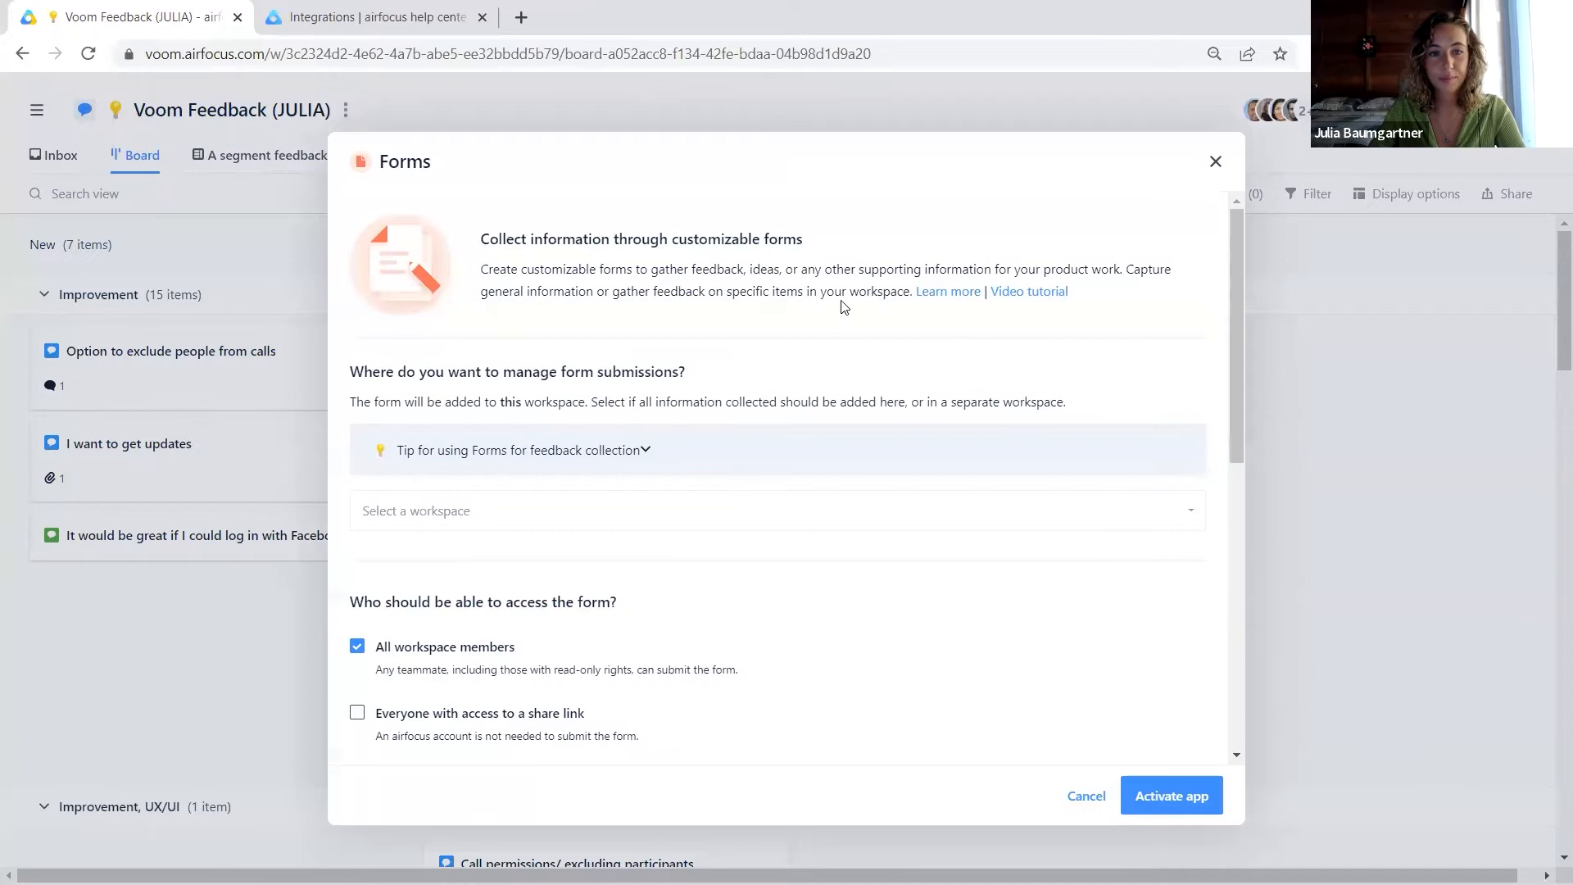
scroll(844, 307, down, 3)
click(608, 317)
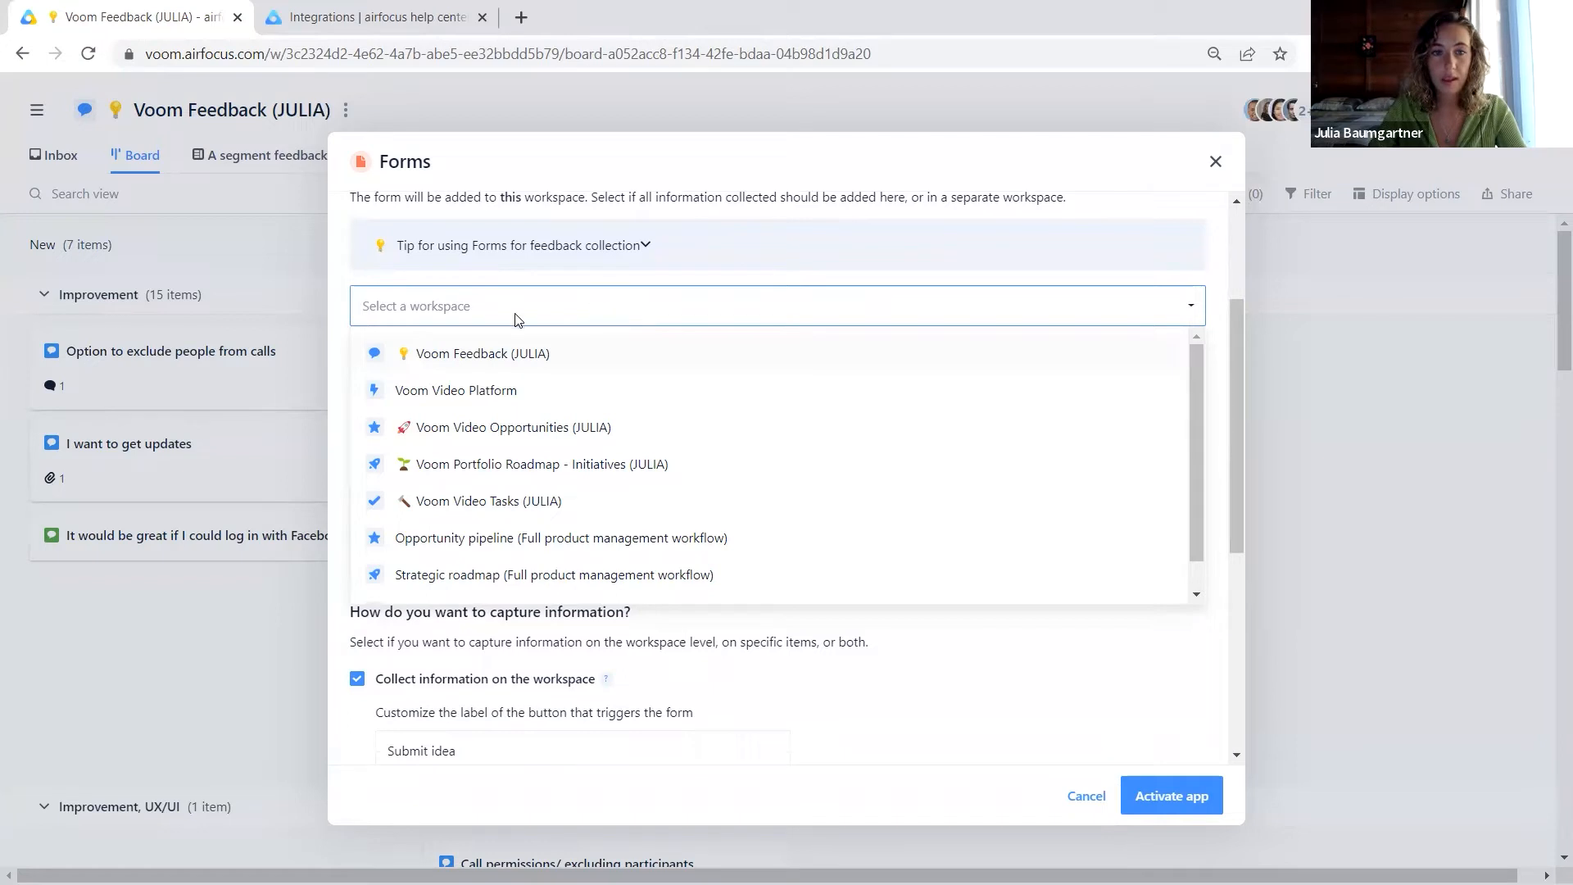
click(540, 361)
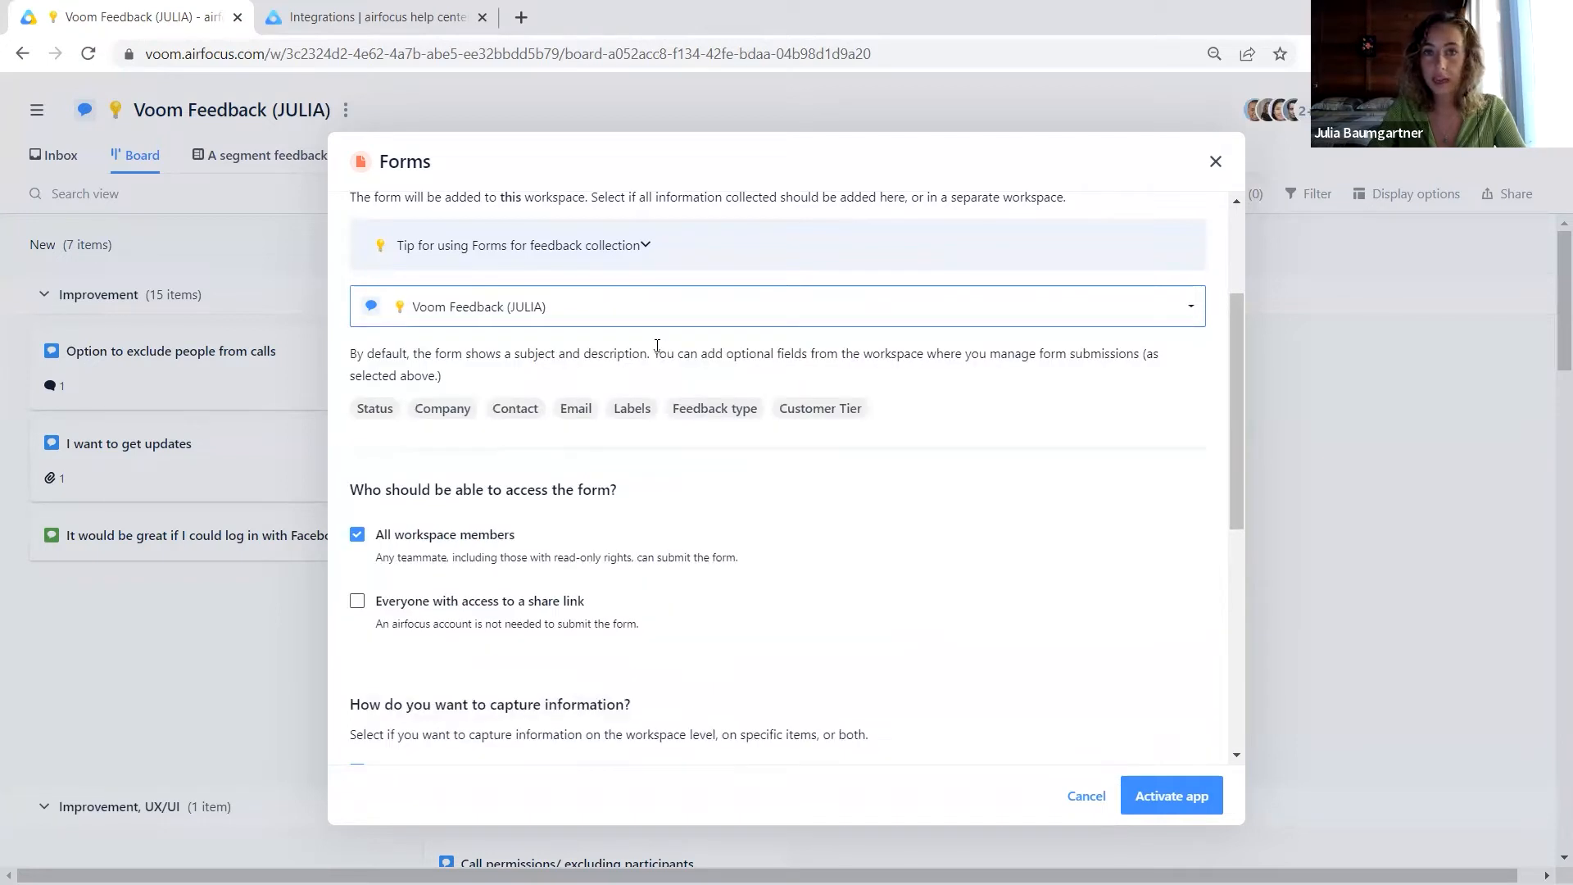
- Add the optional Contact, Email and Company fields to the feedback form
scroll(677, 348, down, 1)
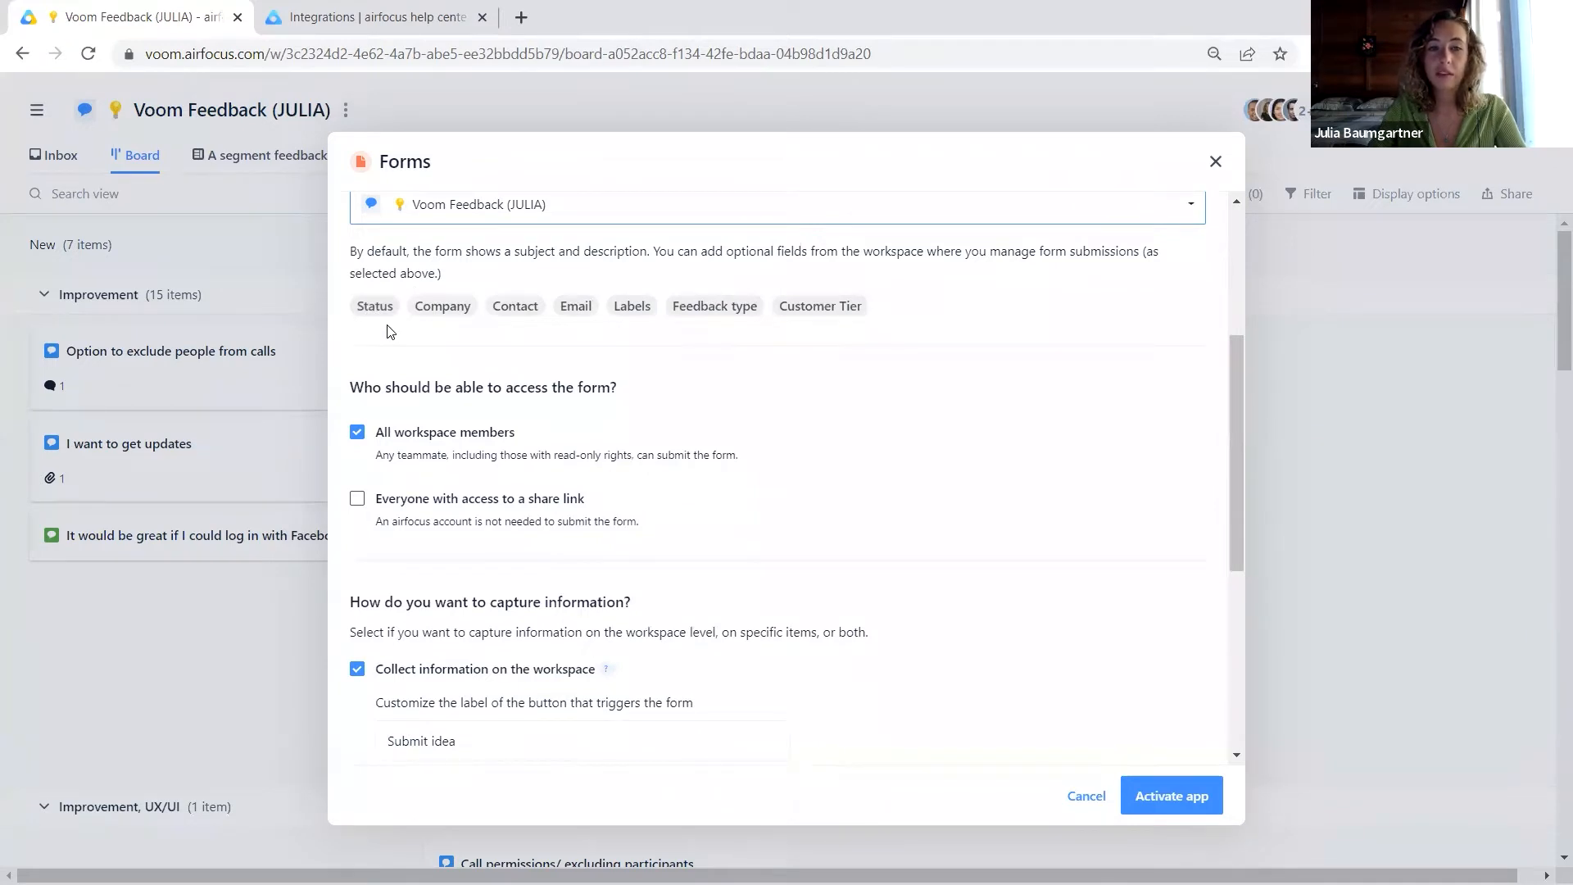
click(508, 314)
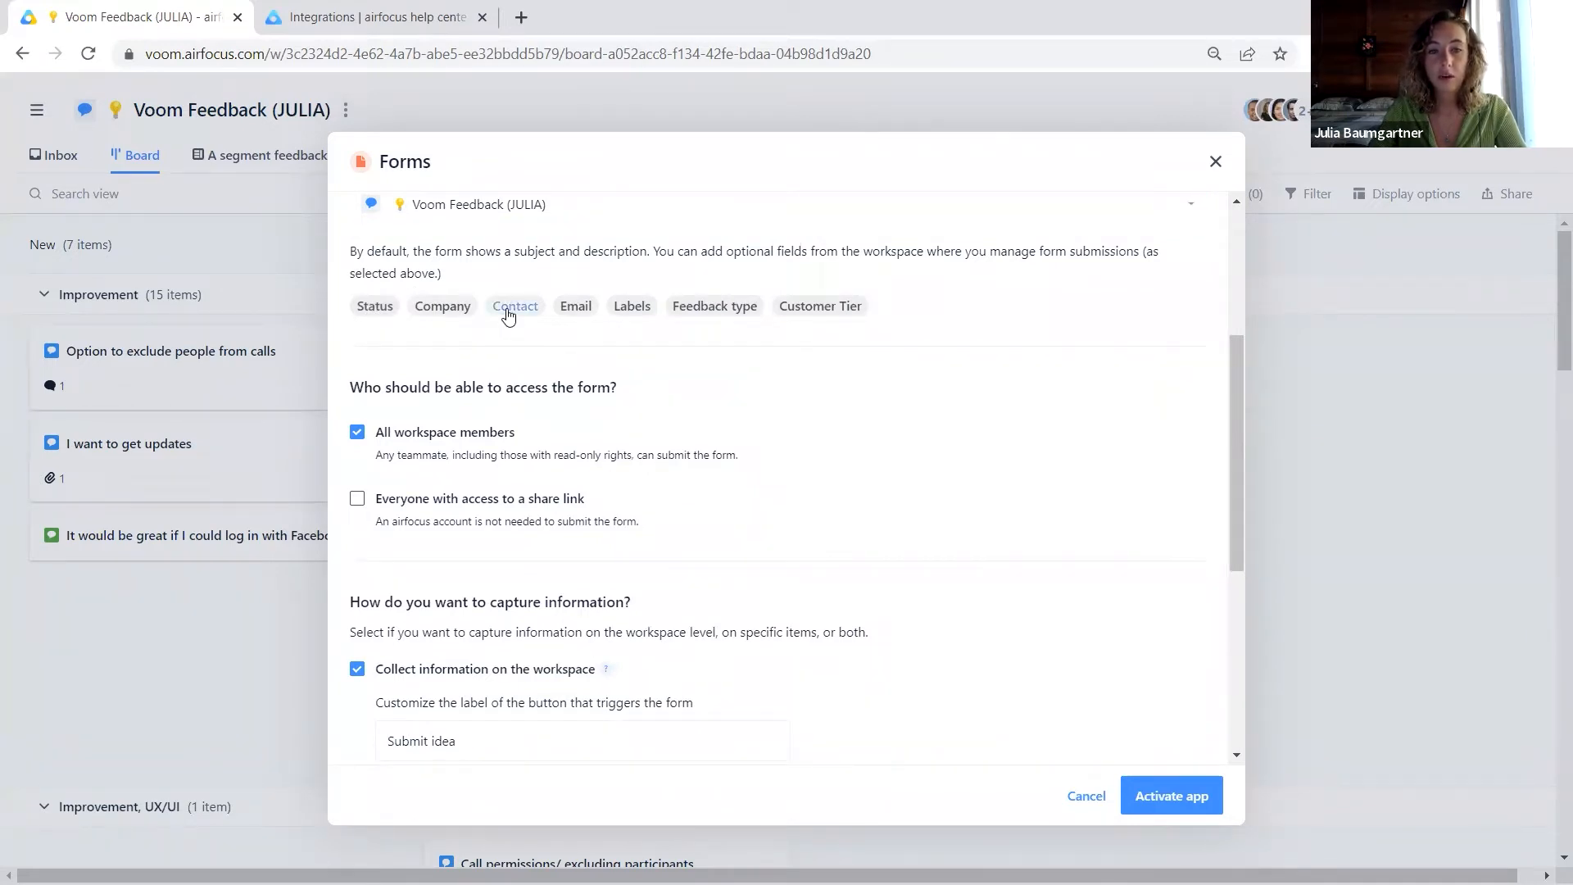
click(576, 319)
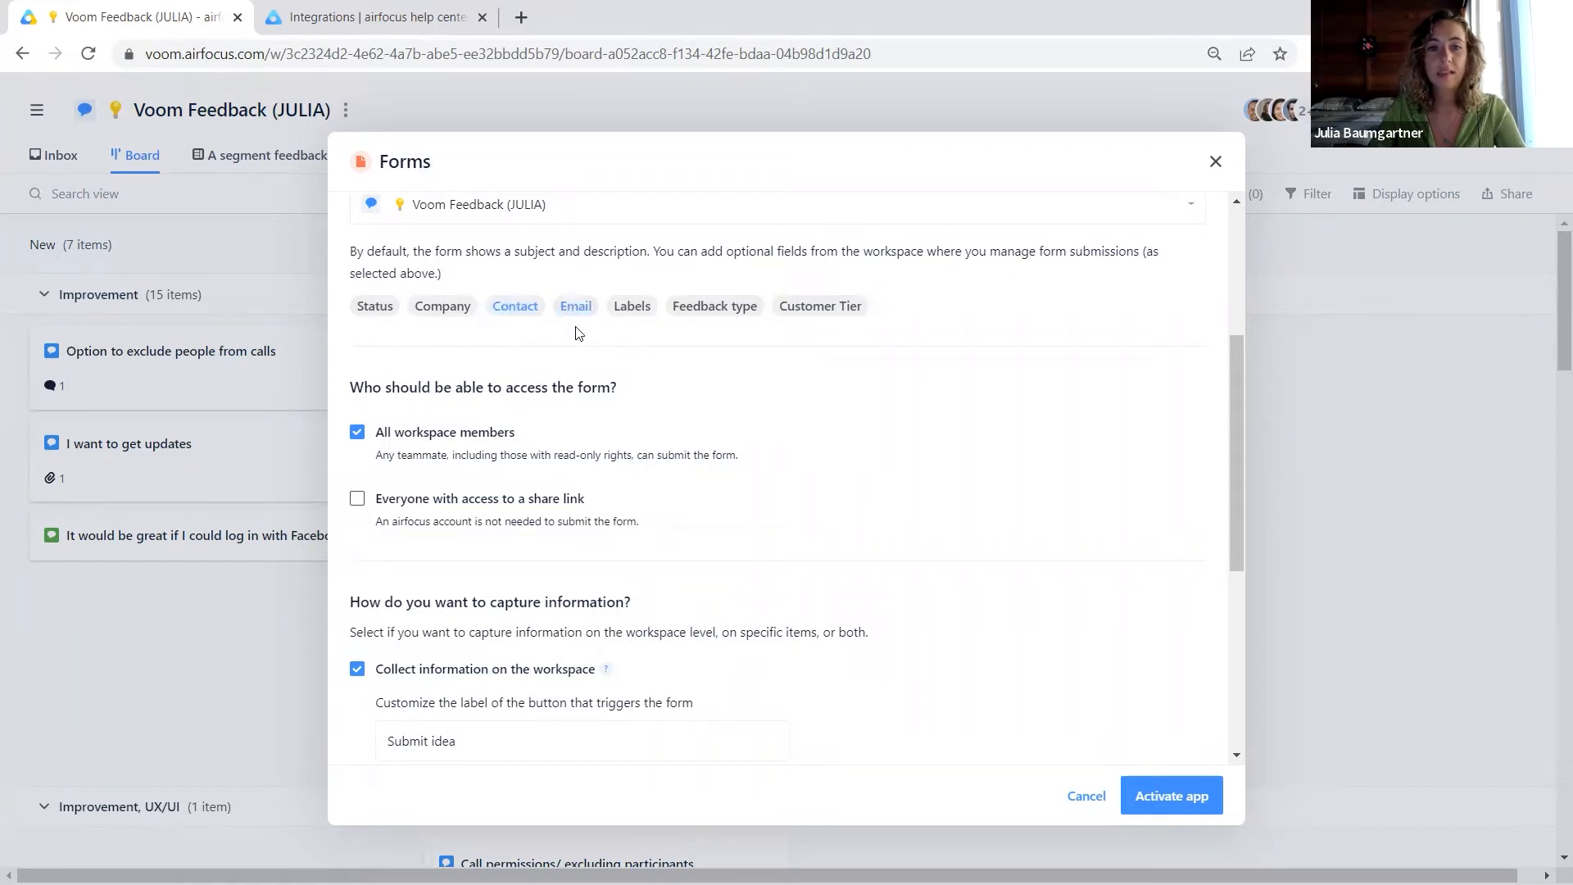
click(434, 319)
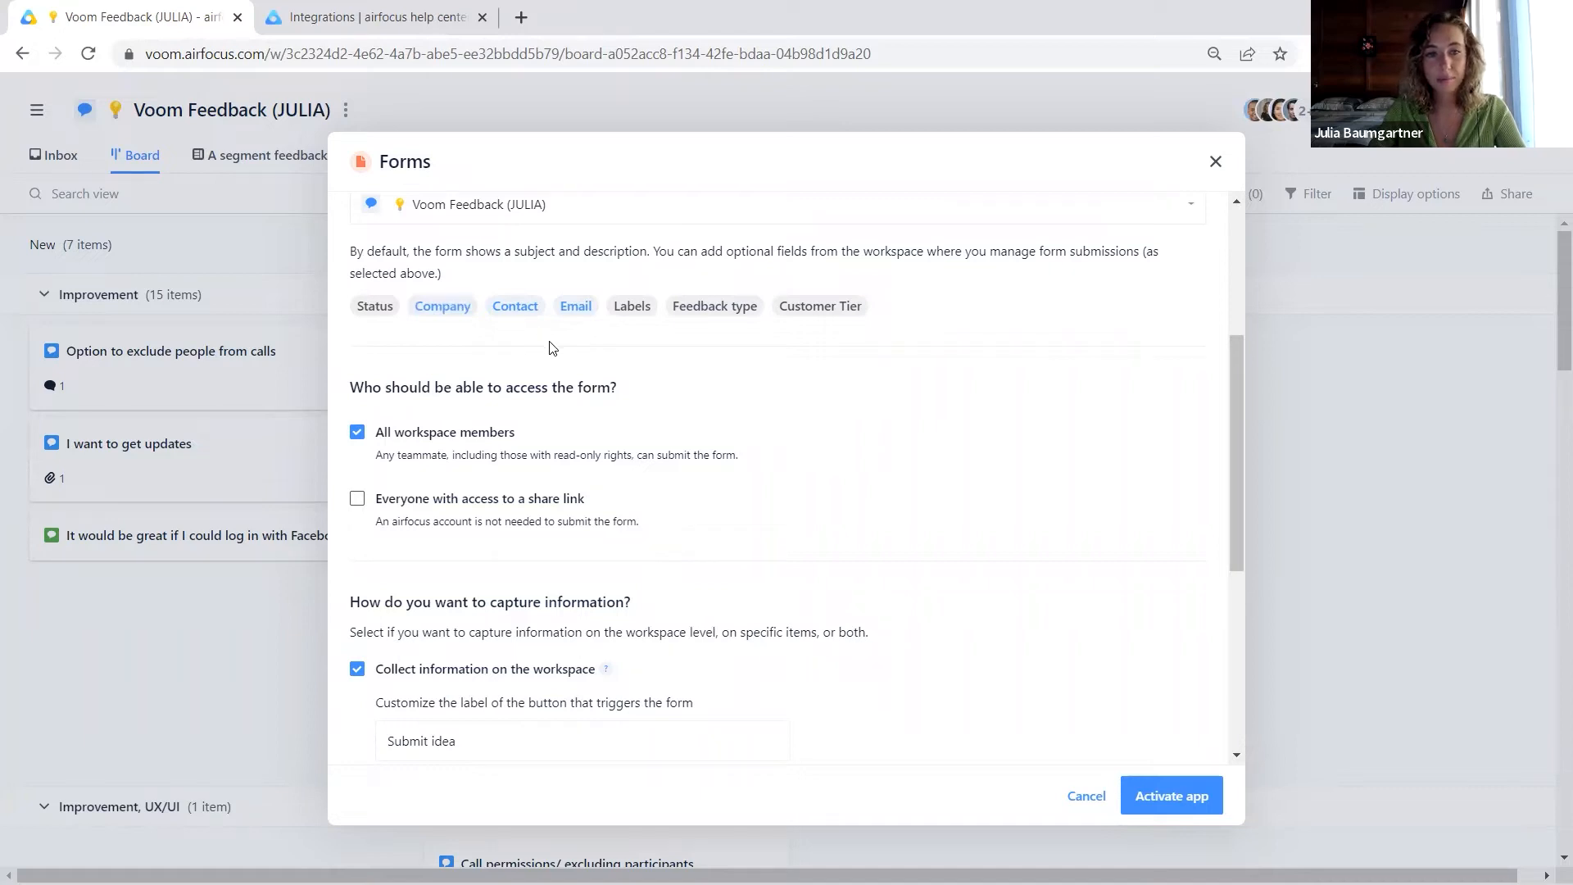
- Give everyone with a share link access to the form and activate the Forms app
scroll(549, 348, down, 1)
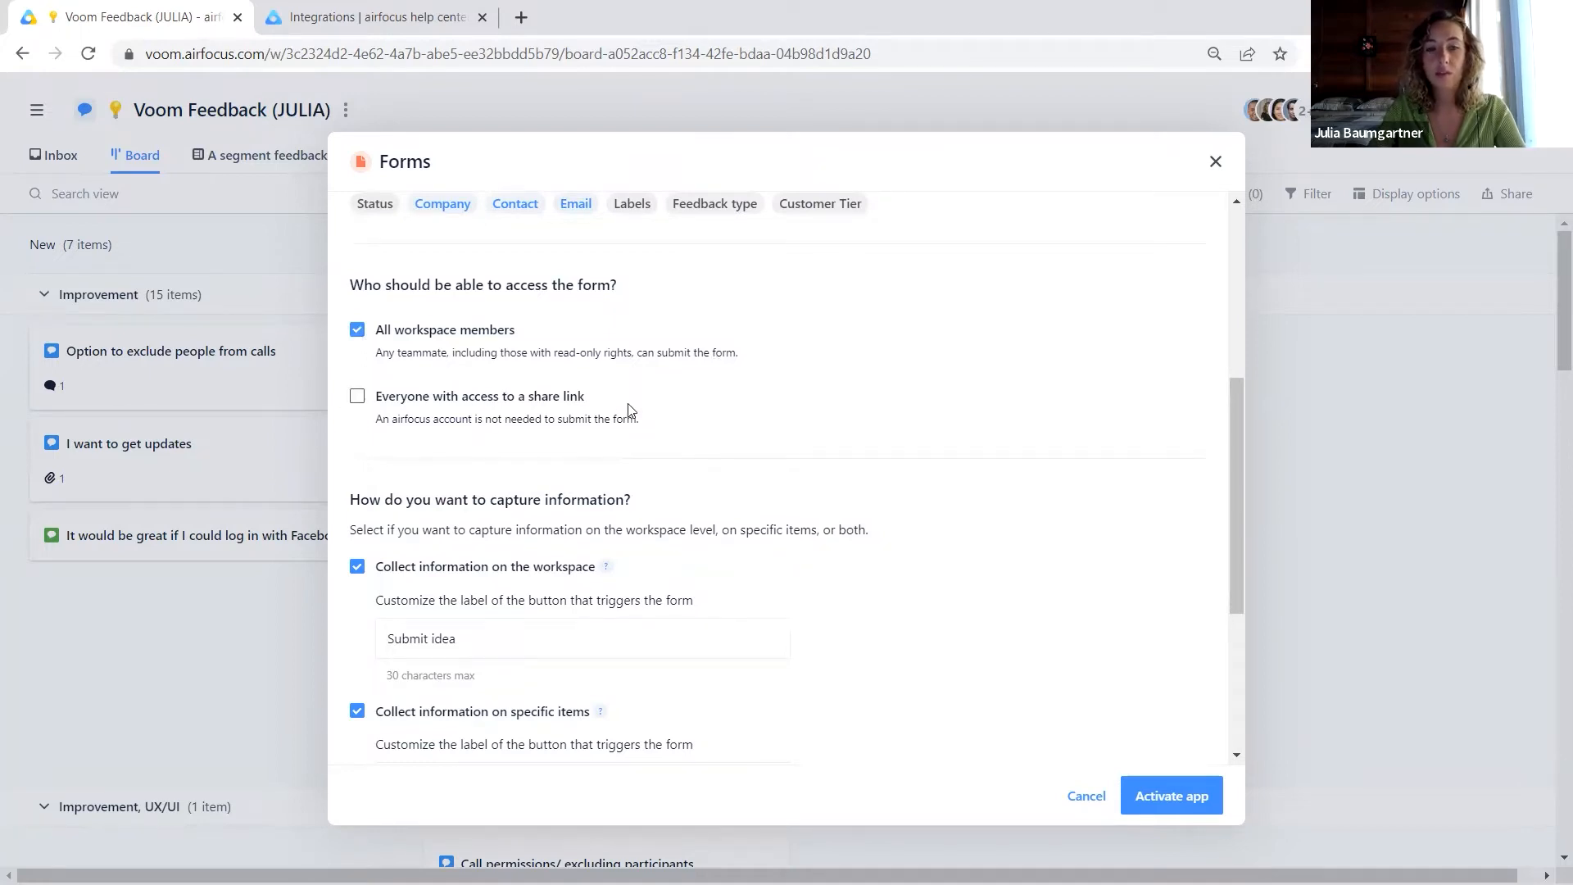
click(358, 400)
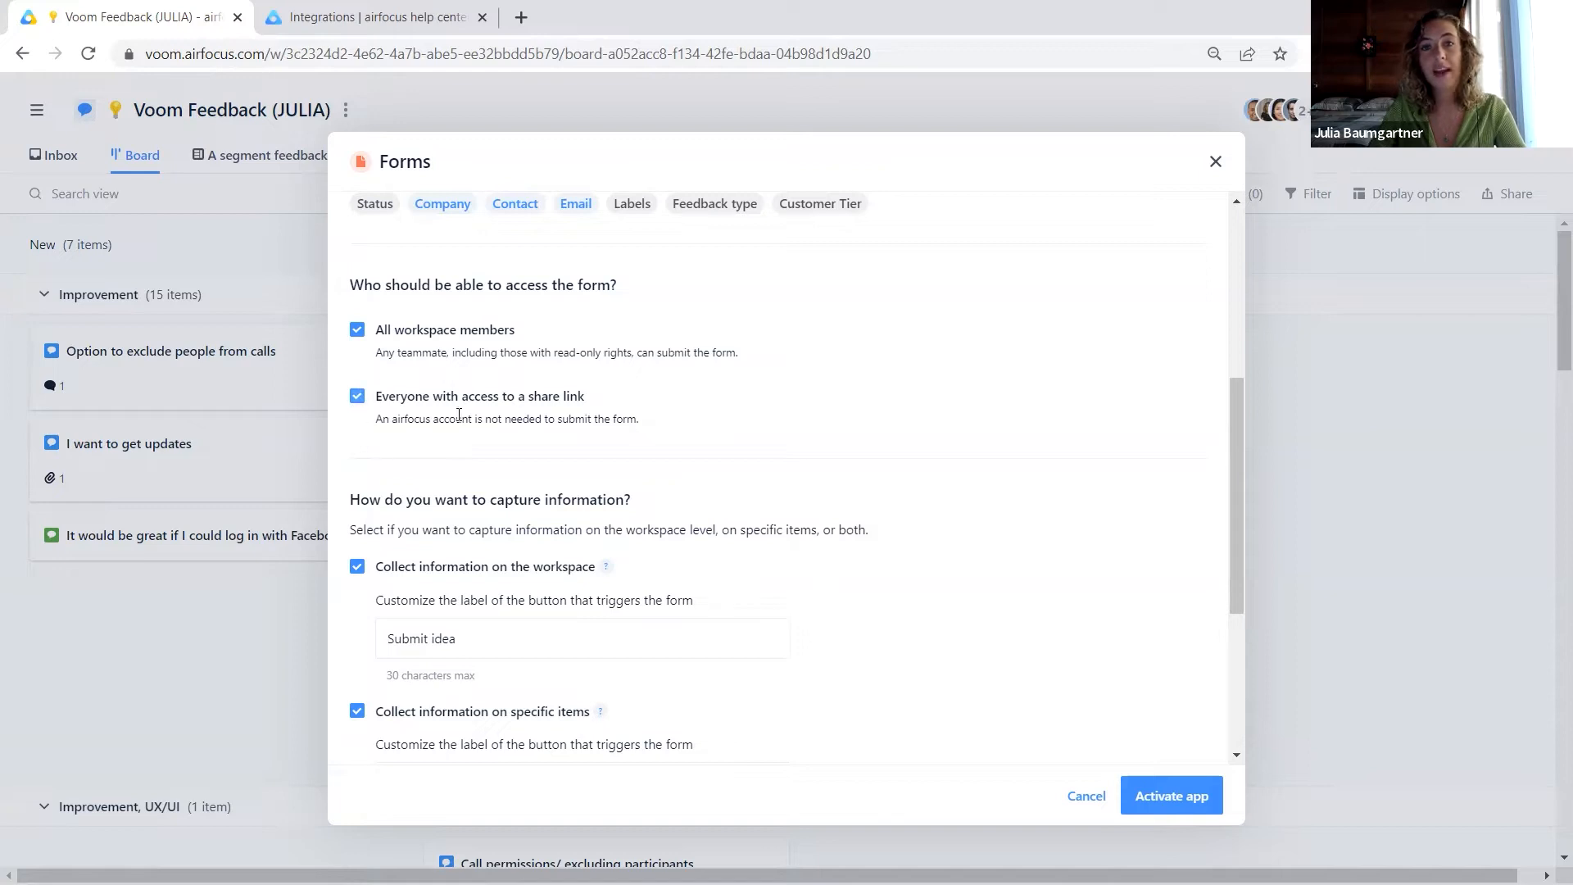
scroll(517, 403, down, 3)
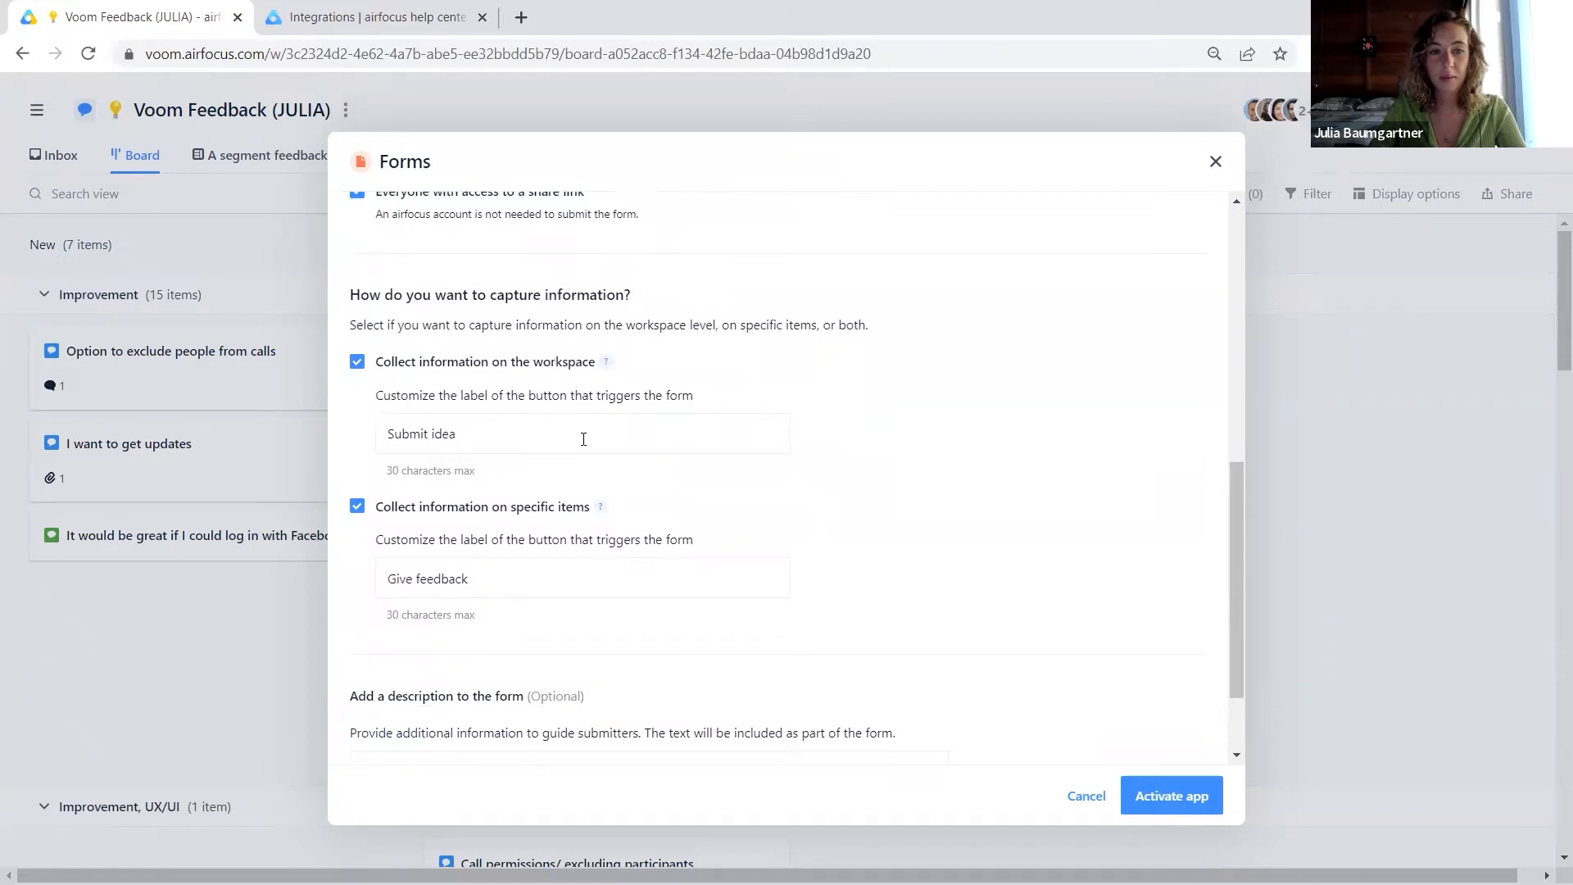
scroll(632, 403, down, 1)
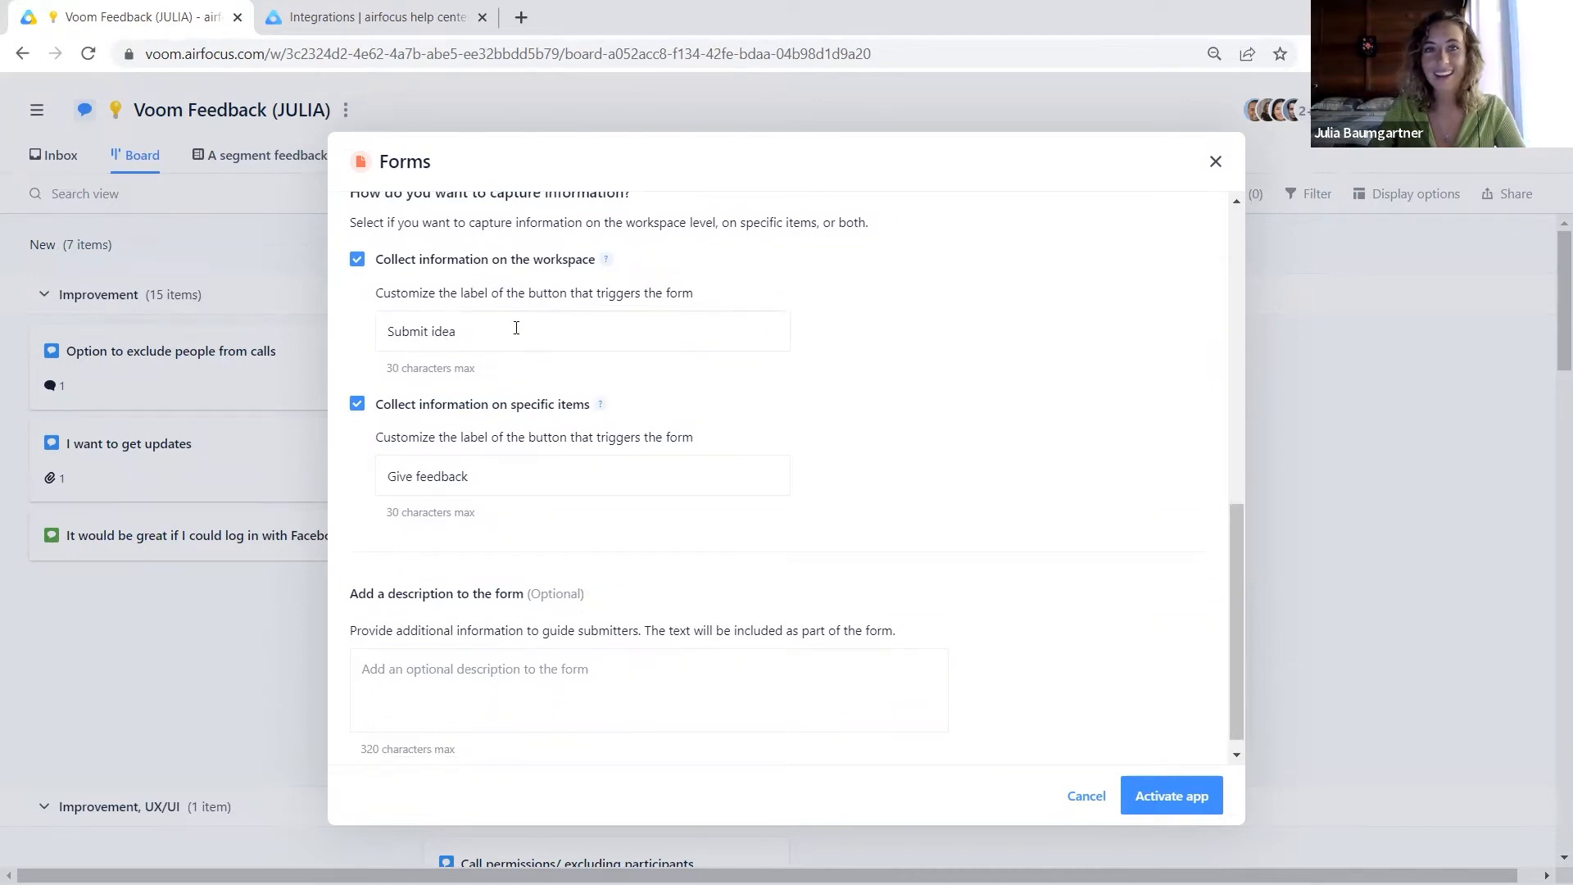
scroll(527, 397, down, 1)
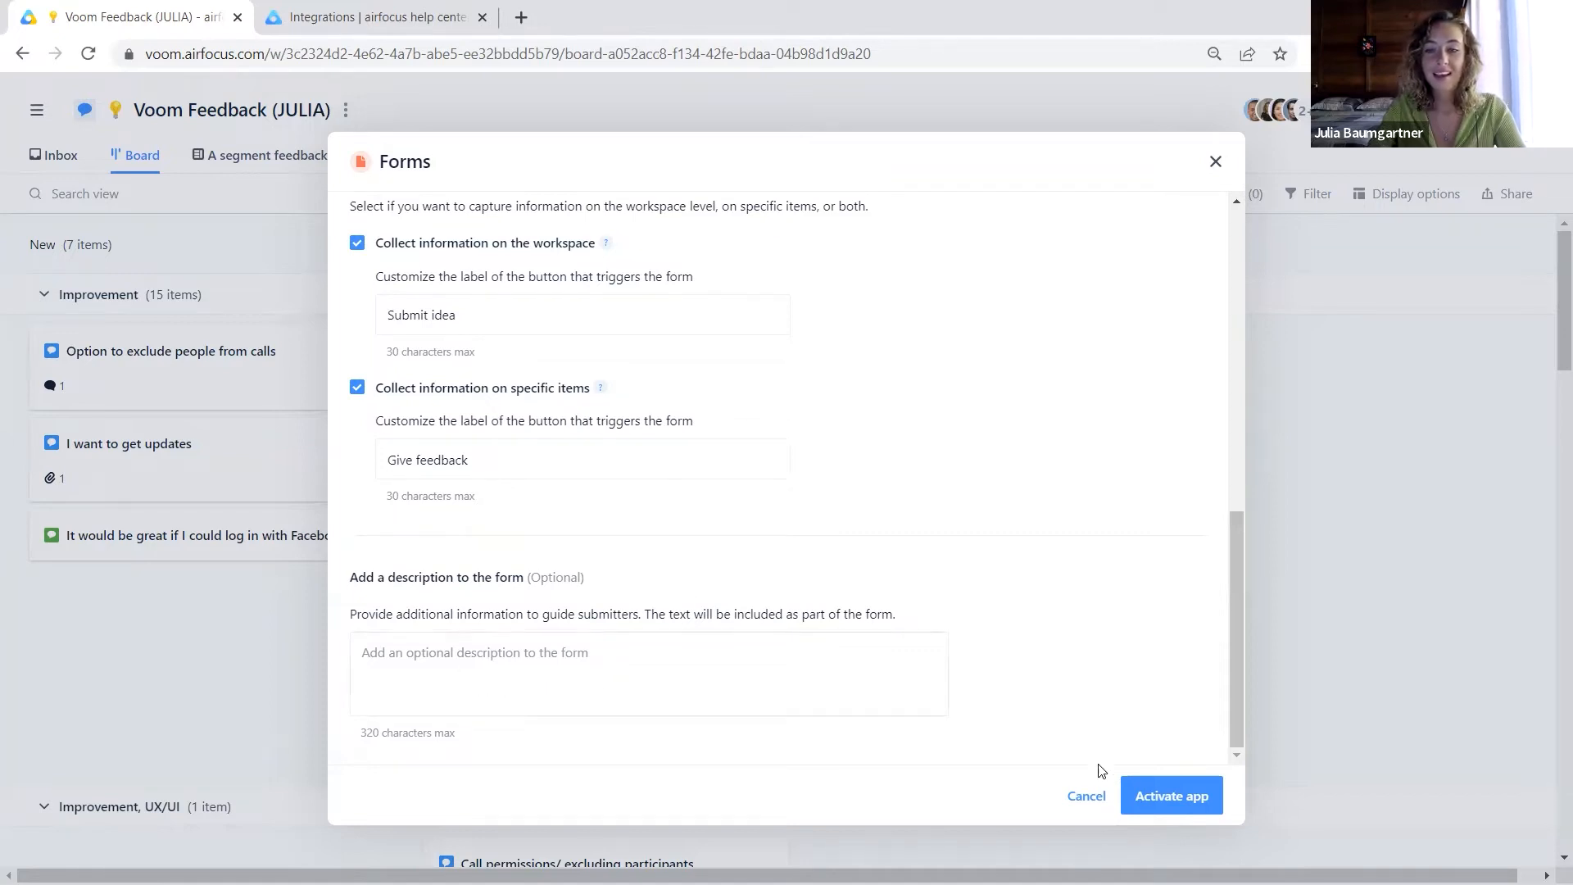
click(1151, 799)
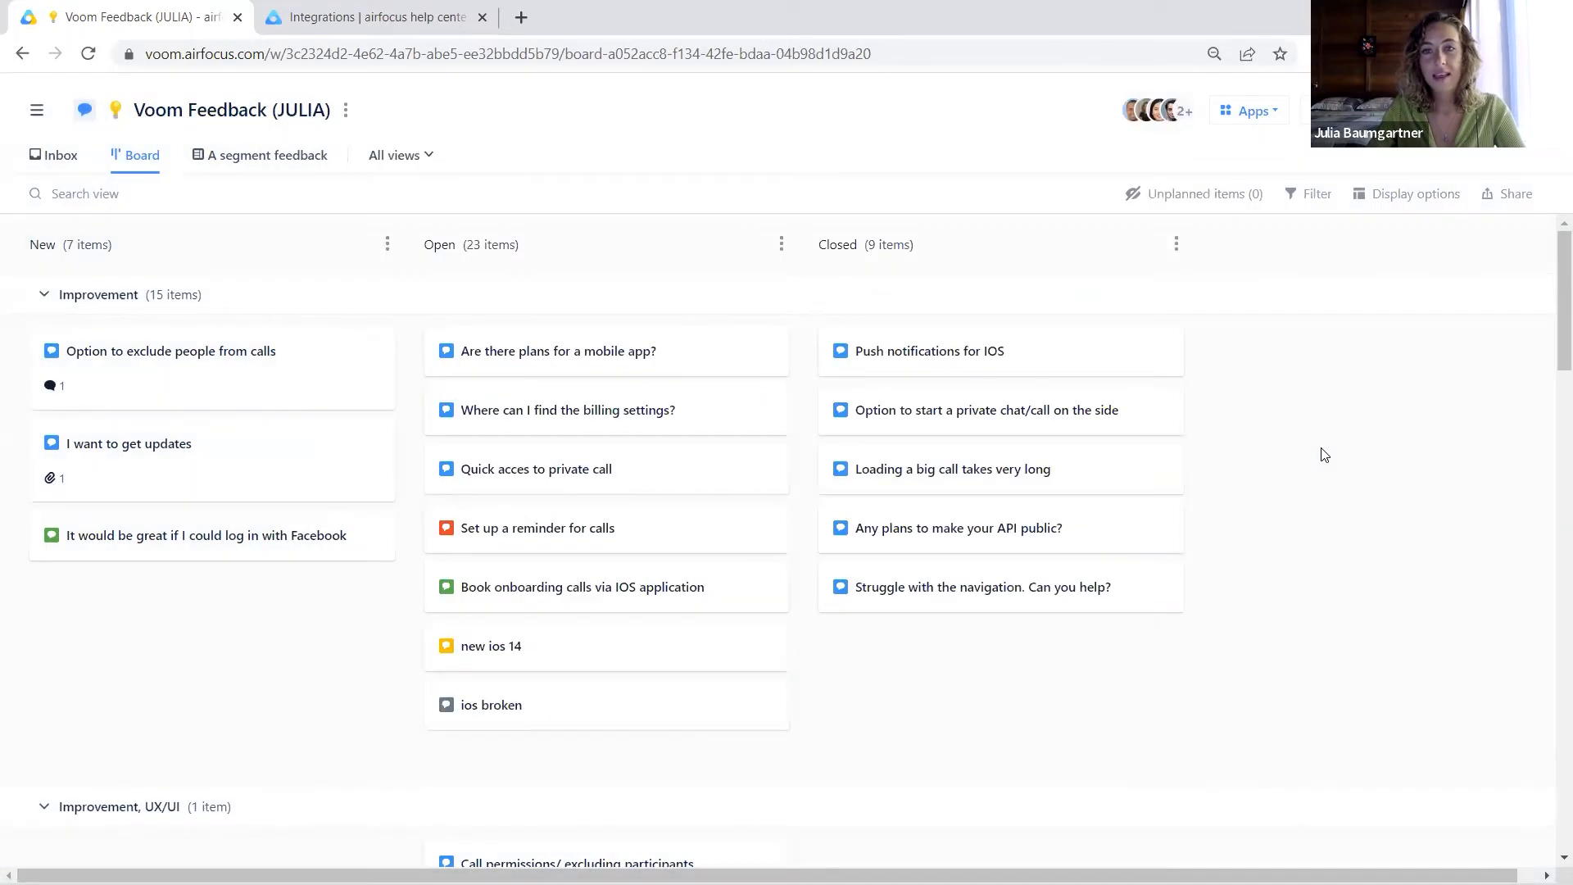
click(1321, 452)
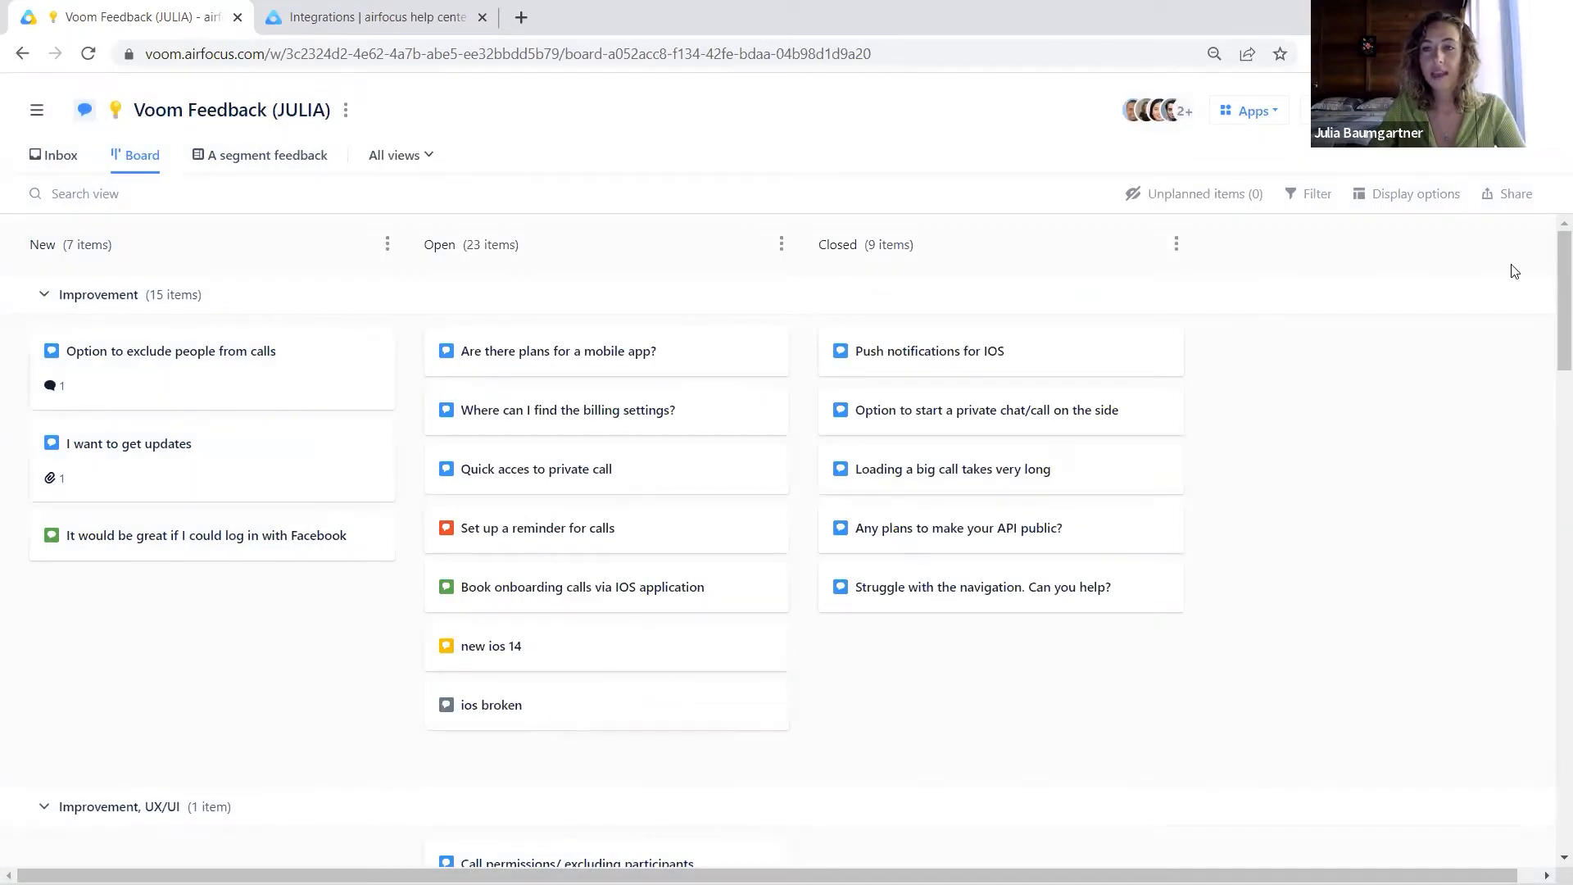
- Create a share link for the Board view named "Stakeholder Roadmap for Feedback" without a password
click(1504, 194)
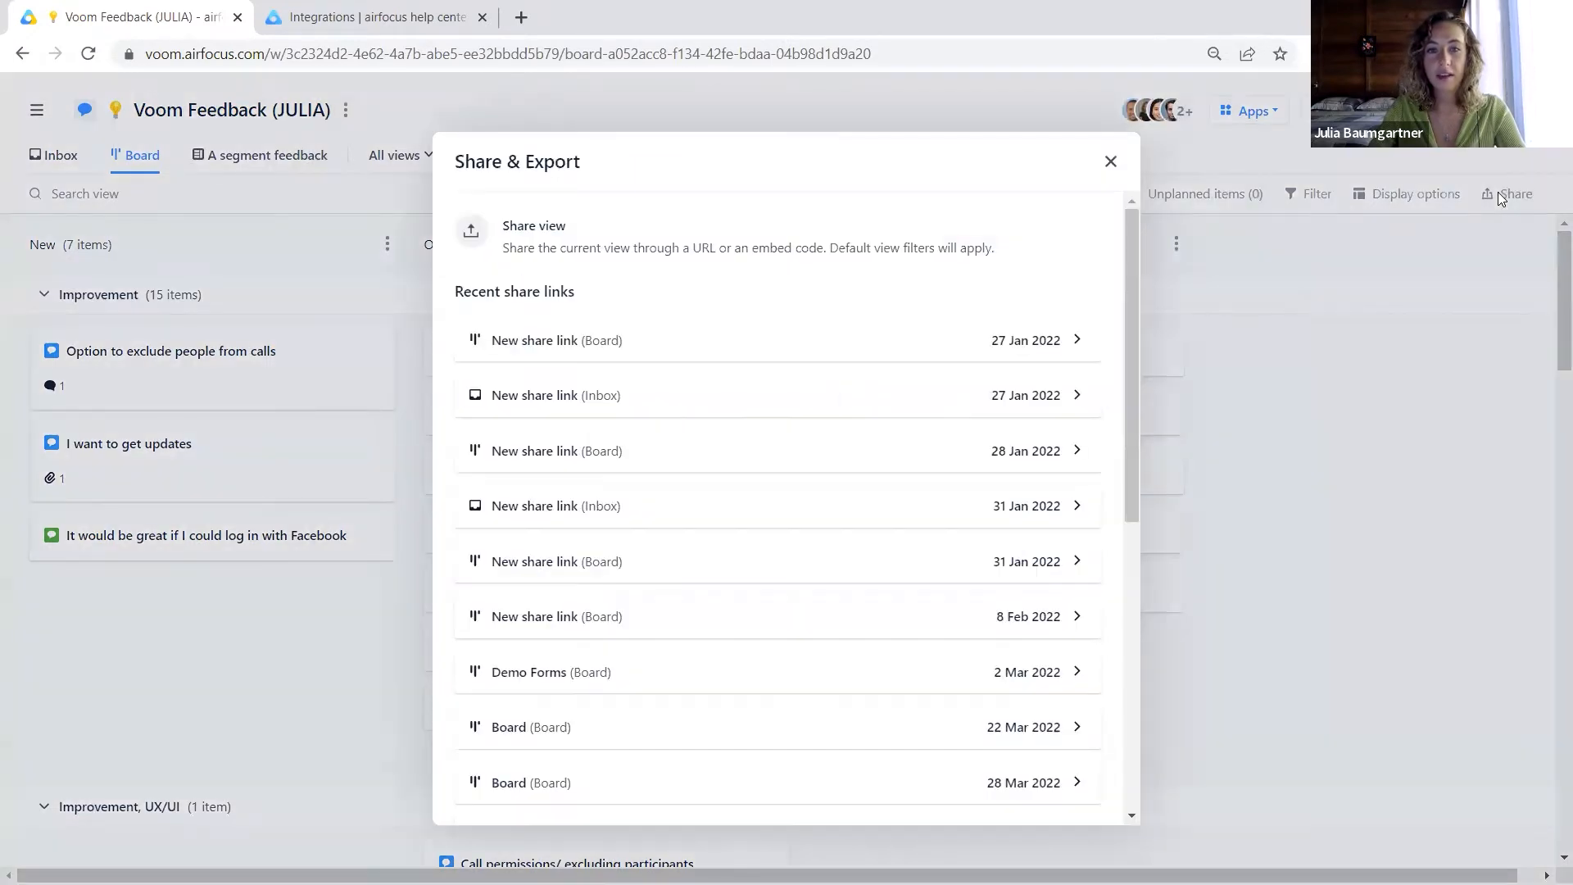
scroll(750, 250, down, 7)
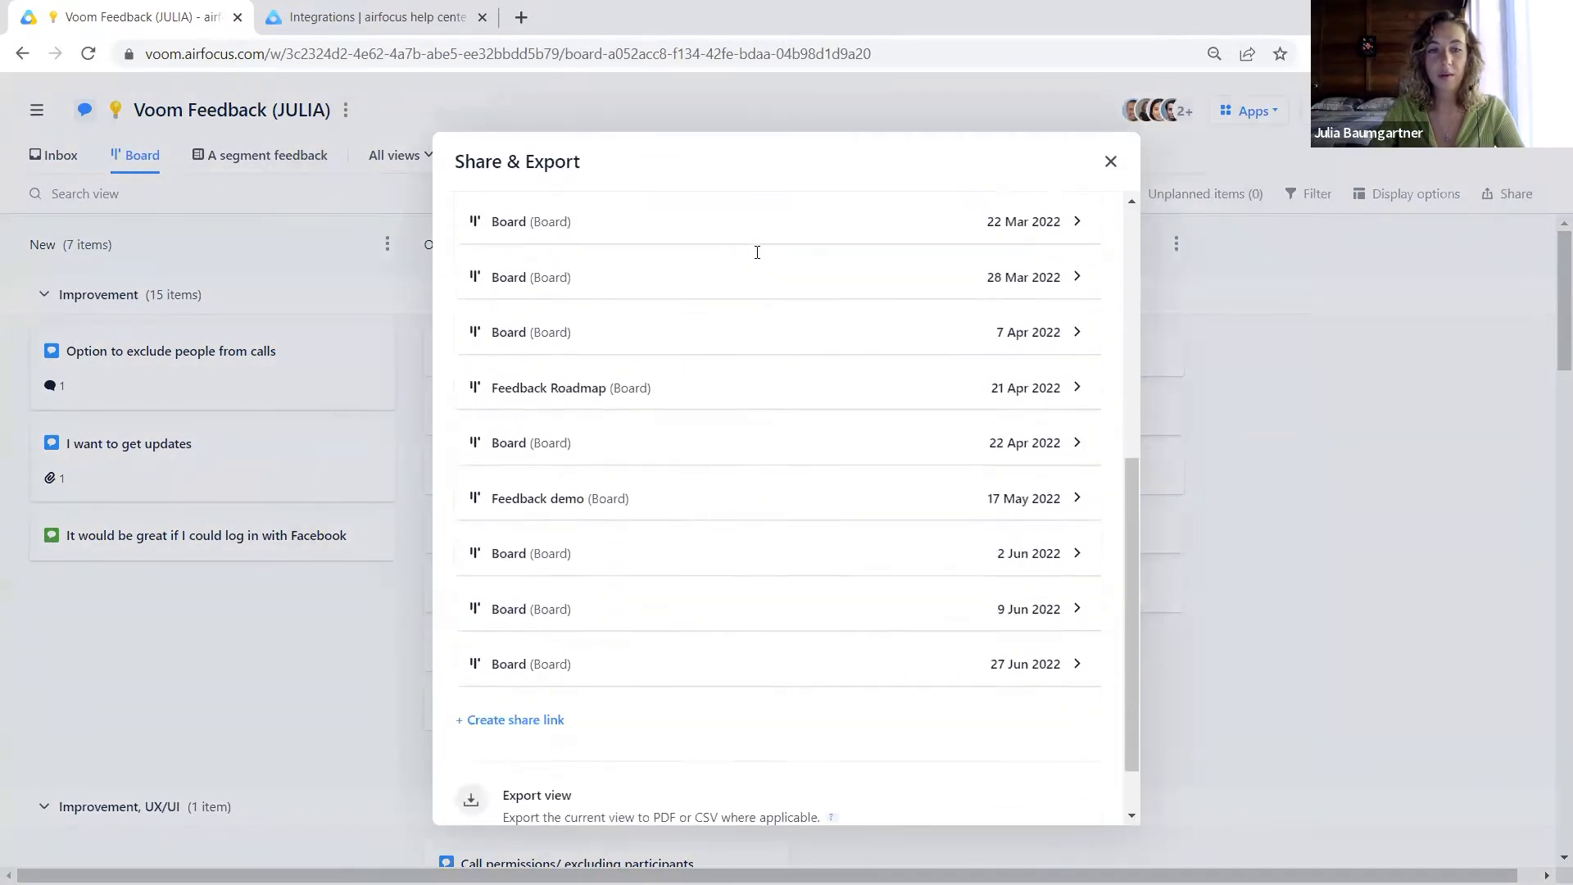
click(525, 645)
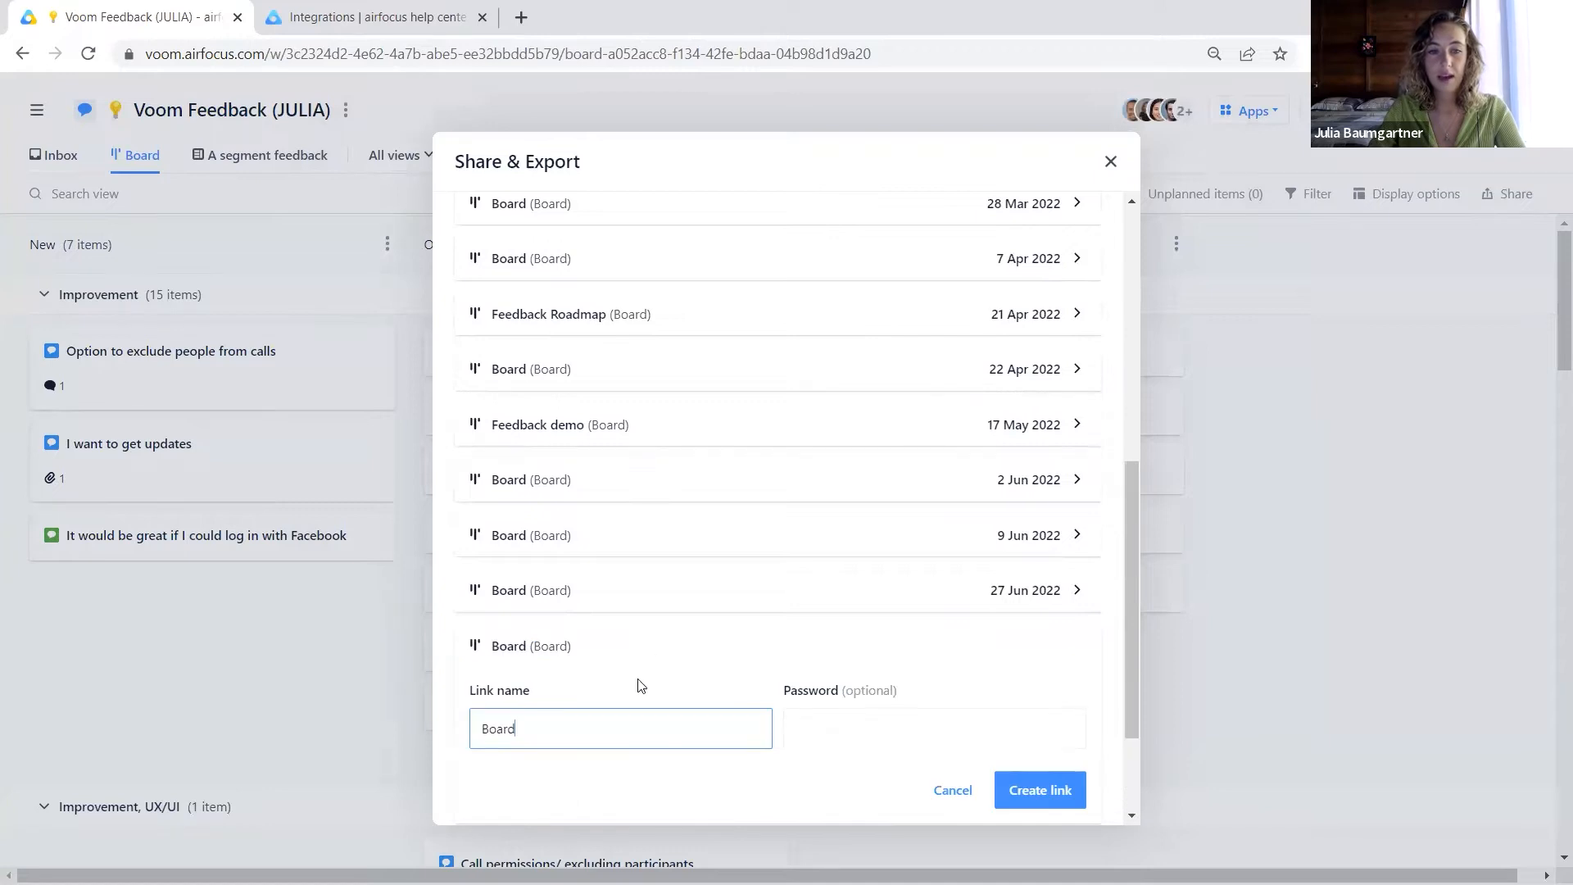
scroll(623, 663, down, 2)
drag(541, 566, 431, 561)
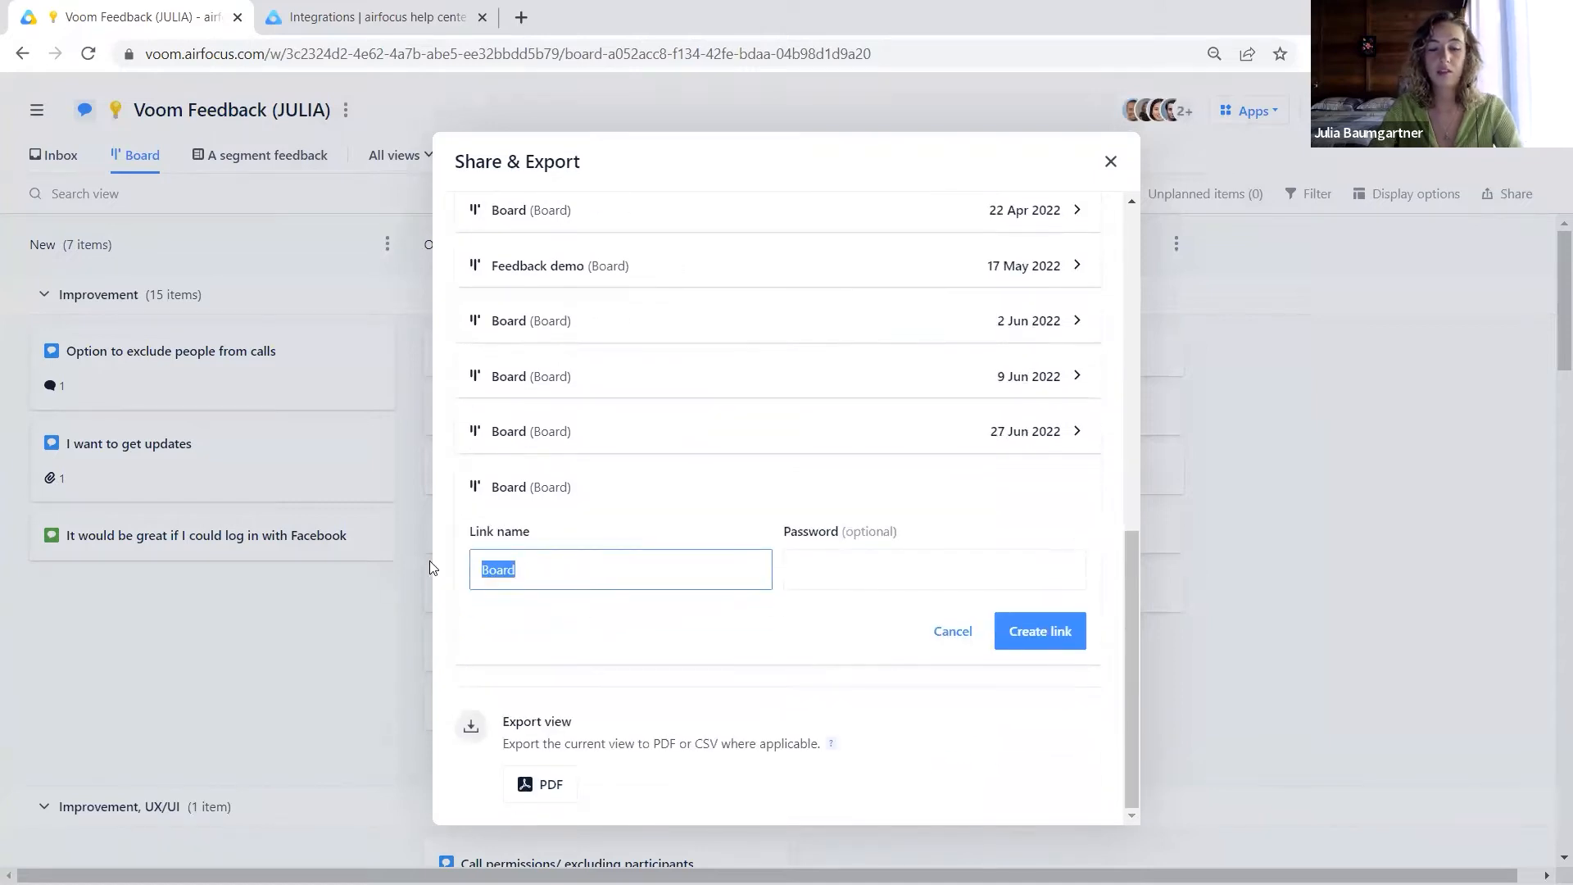
text(Stake)
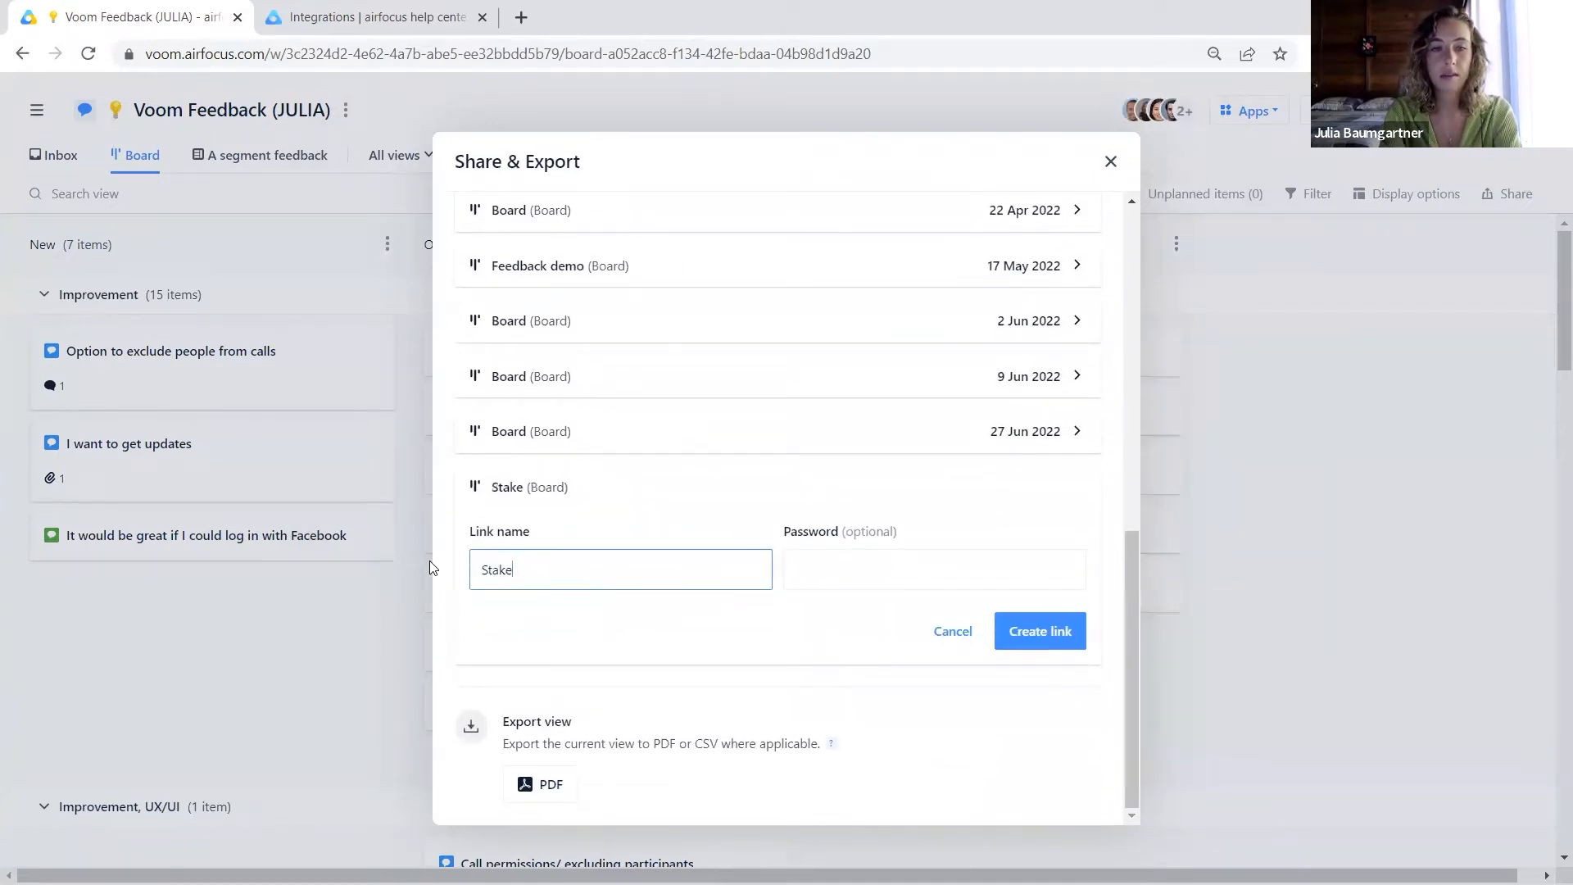
text(holder)
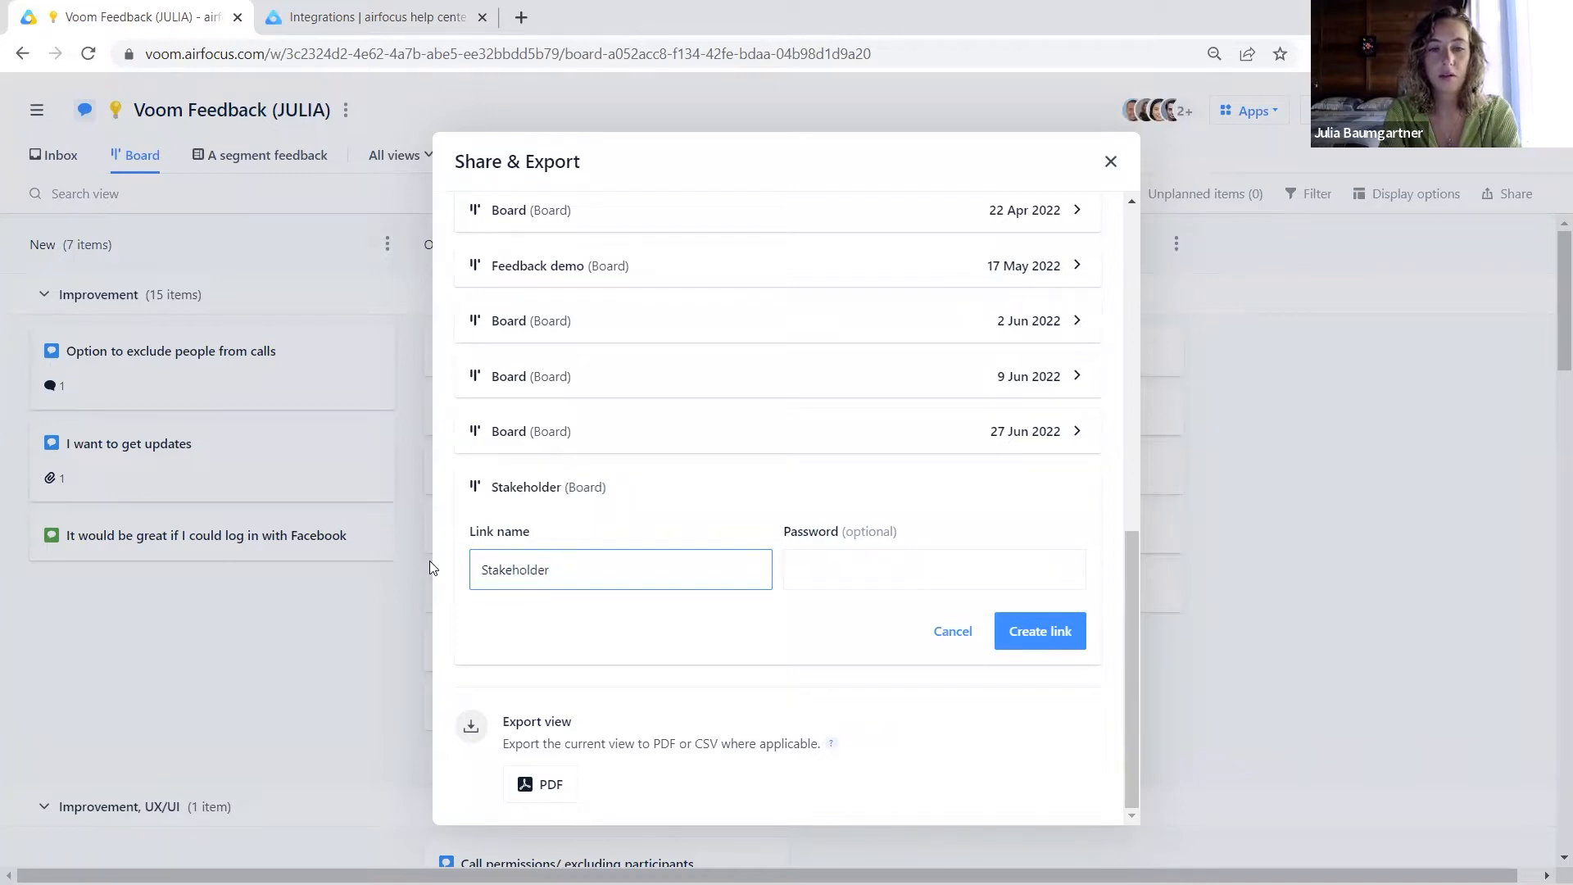
text( Roadmap )
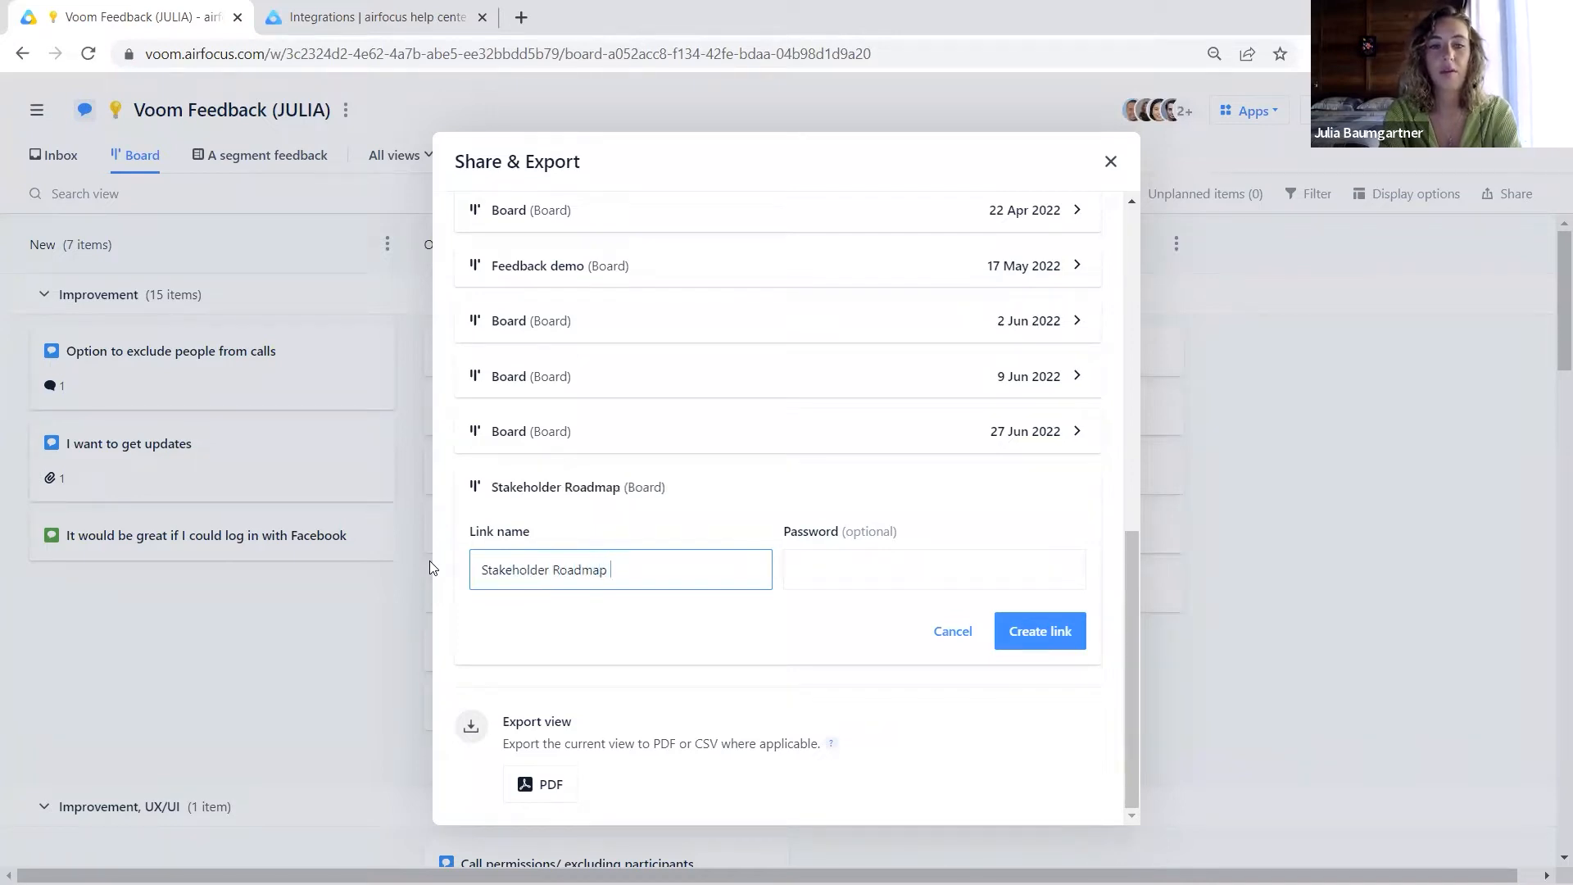
text(for Feedback)
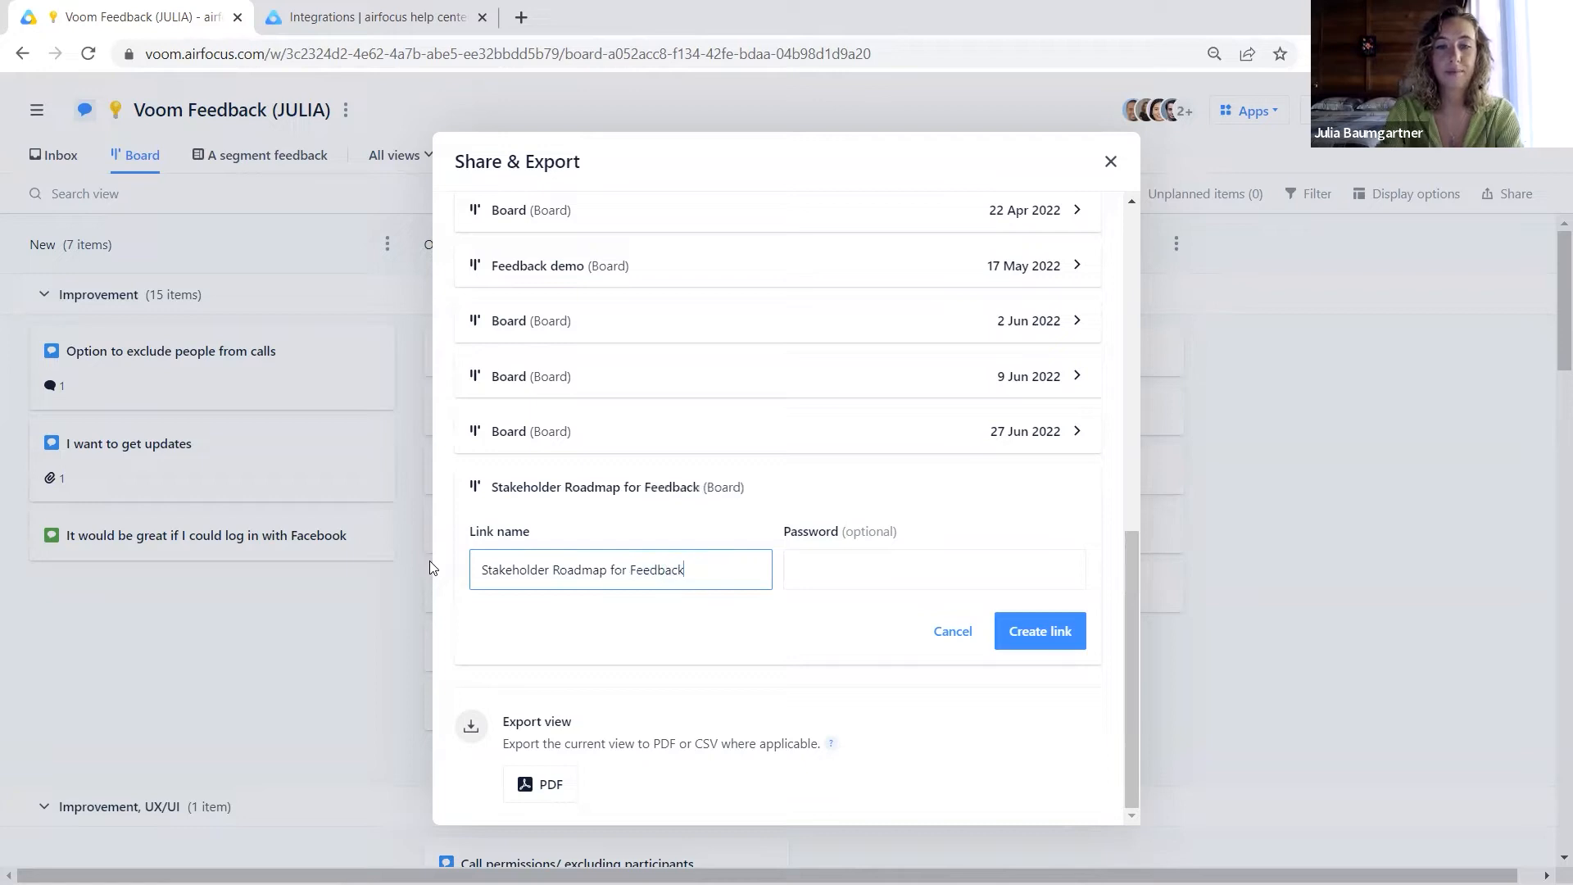
click(854, 569)
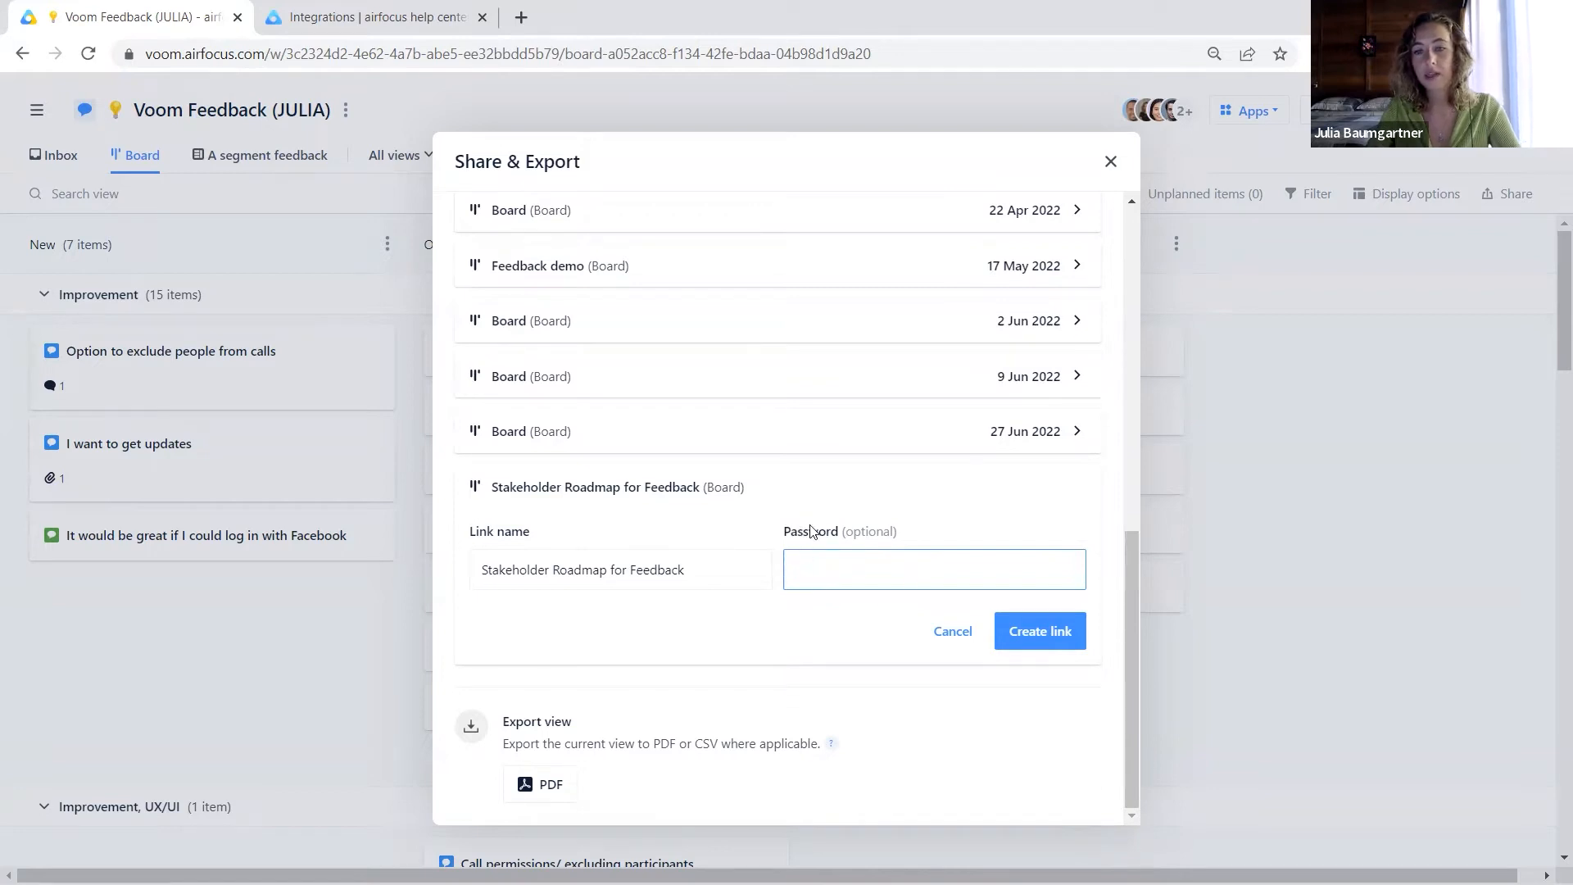
click(1062, 634)
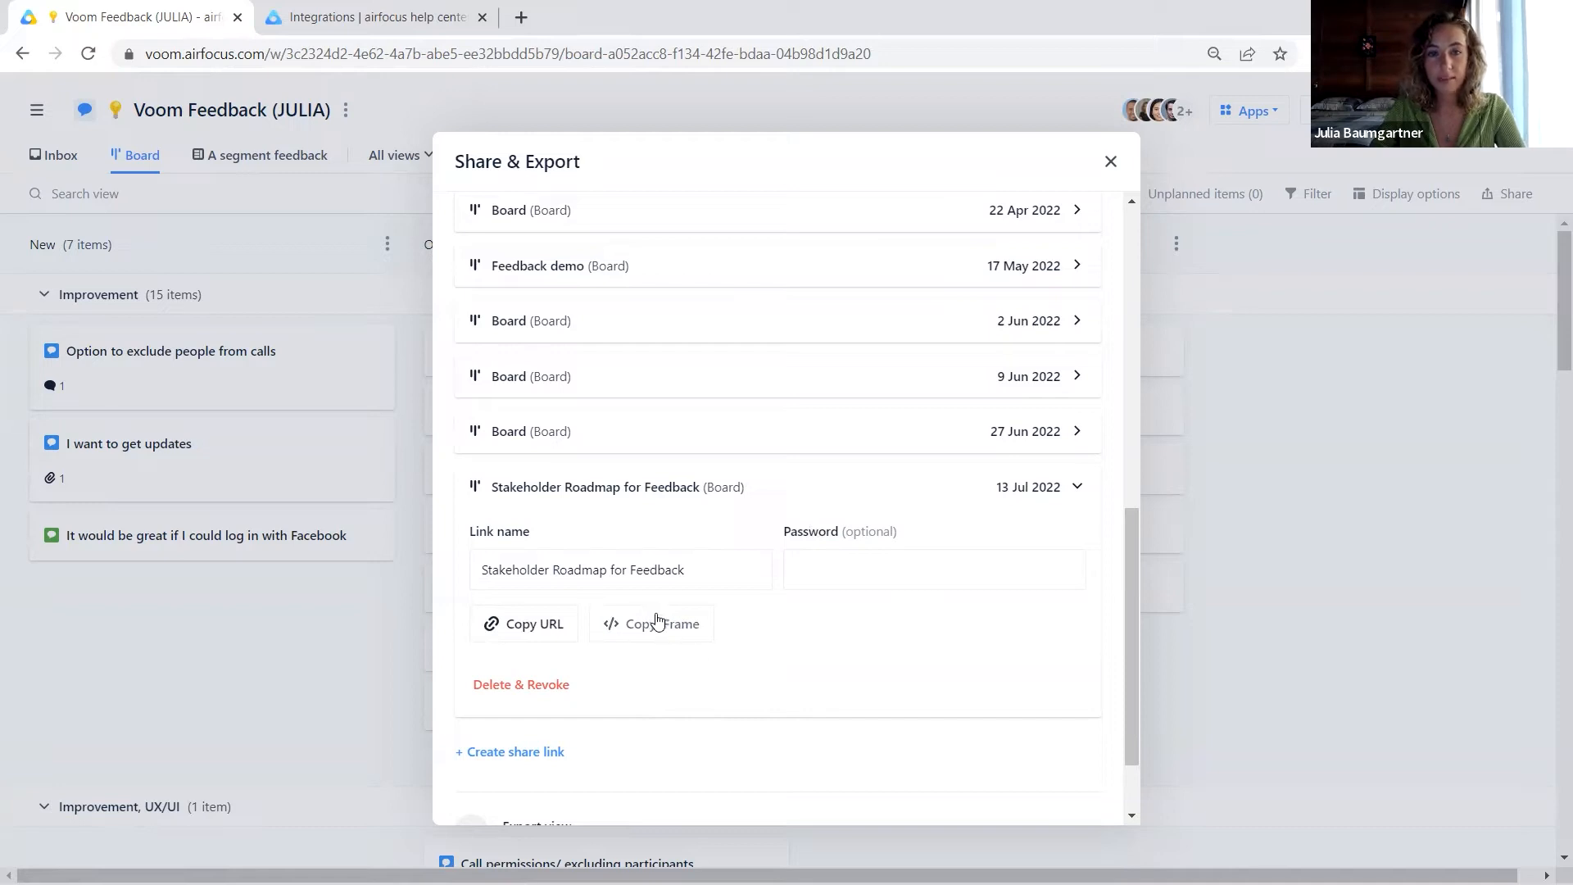
- Copy the new share link's URL, close the help center page and open the shared board in a new browser tab
click(506, 626)
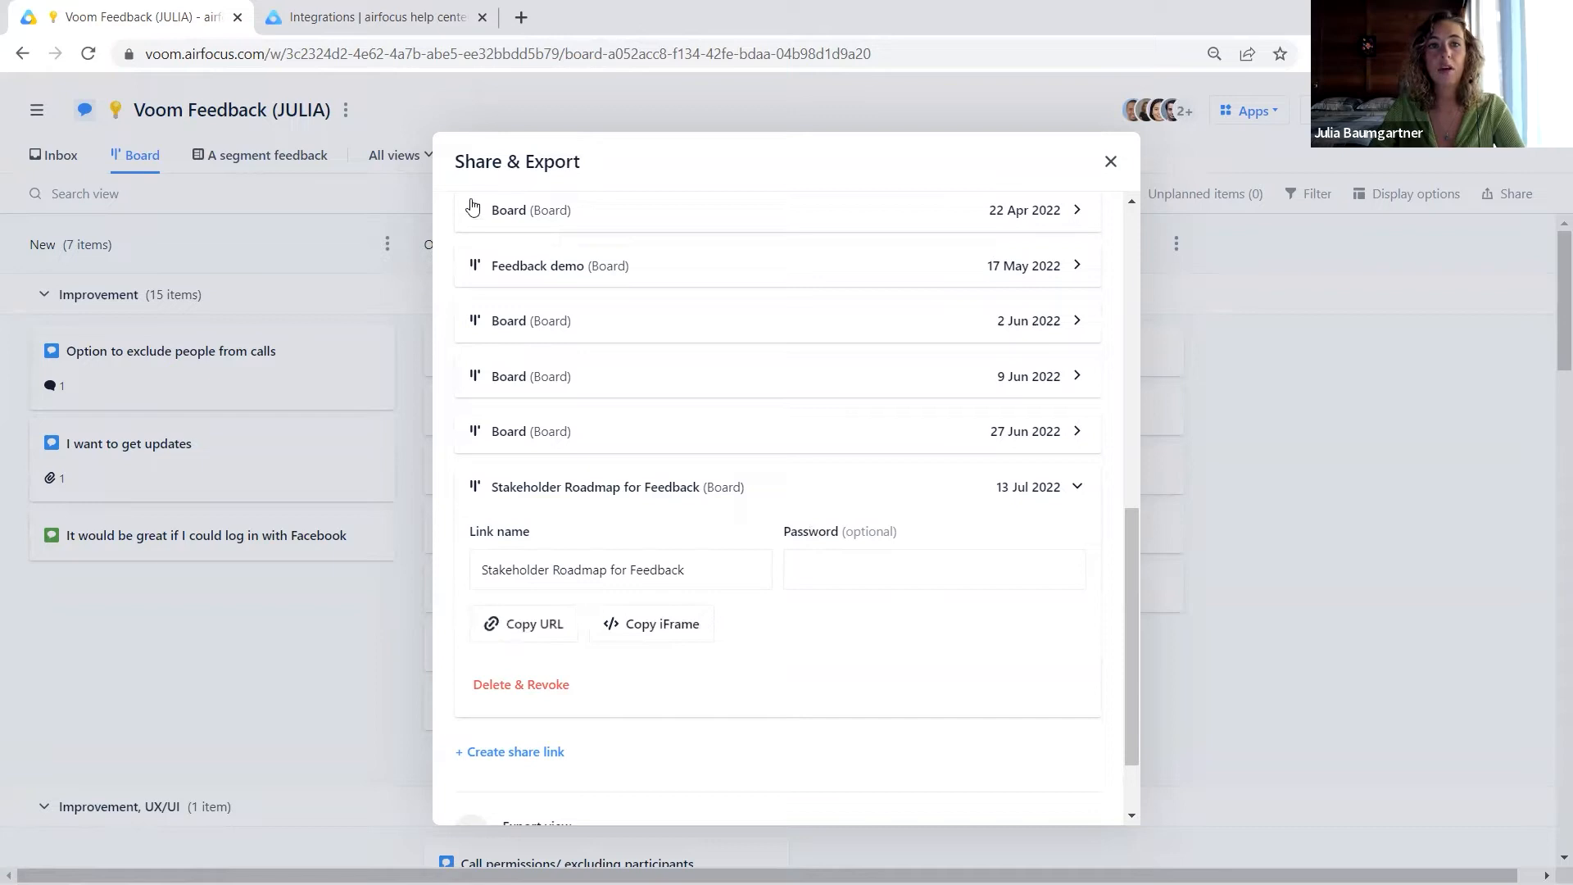
click(482, 17)
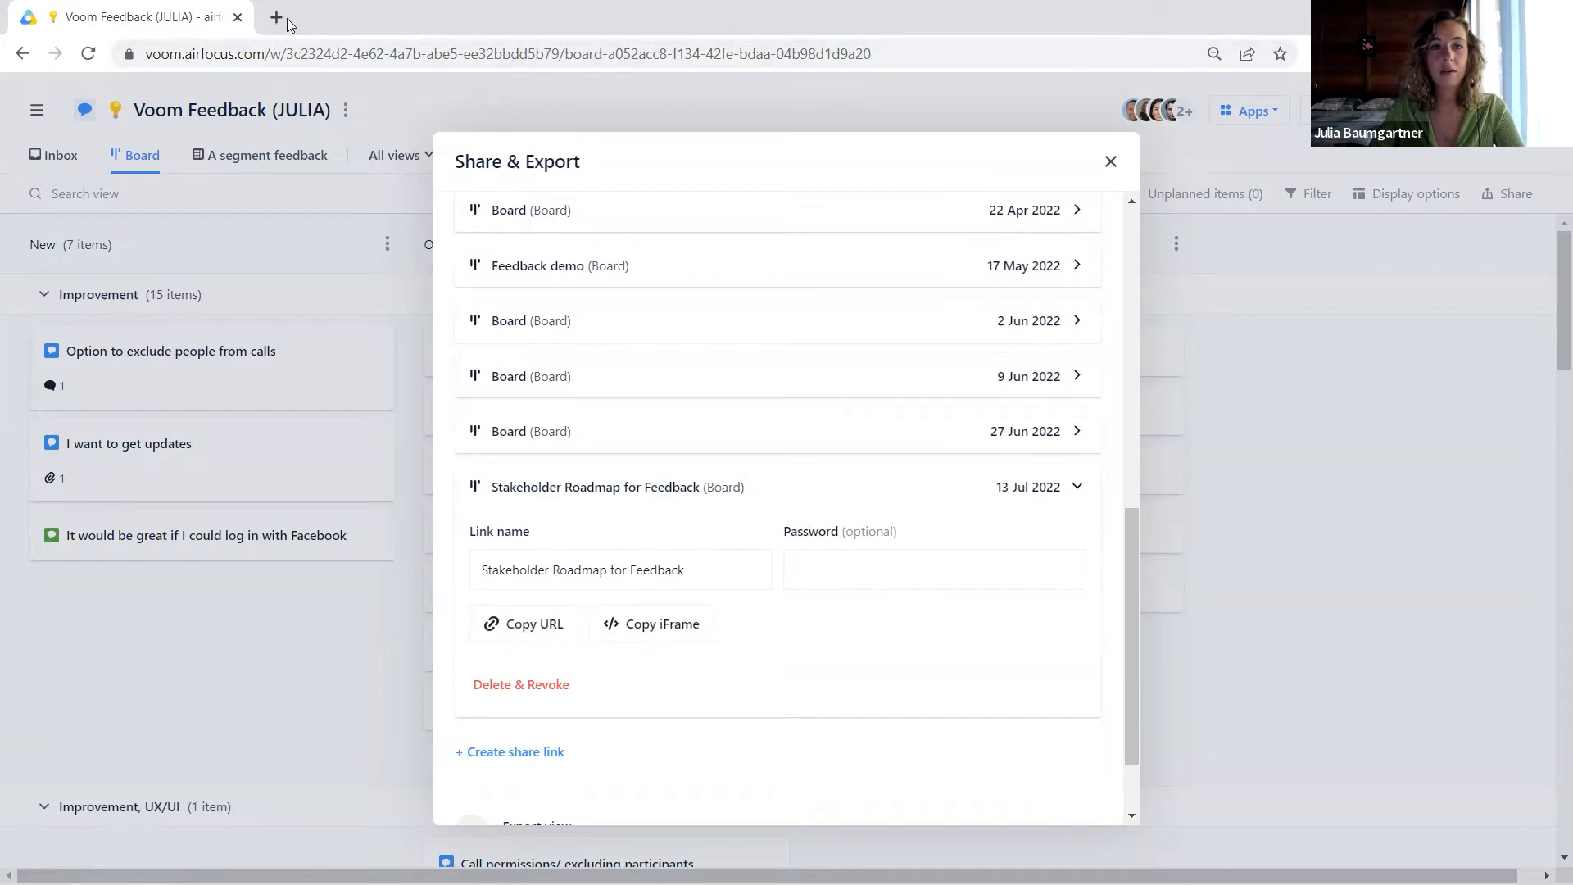
click(277, 17)
key(ctrl+v)
key(Return)
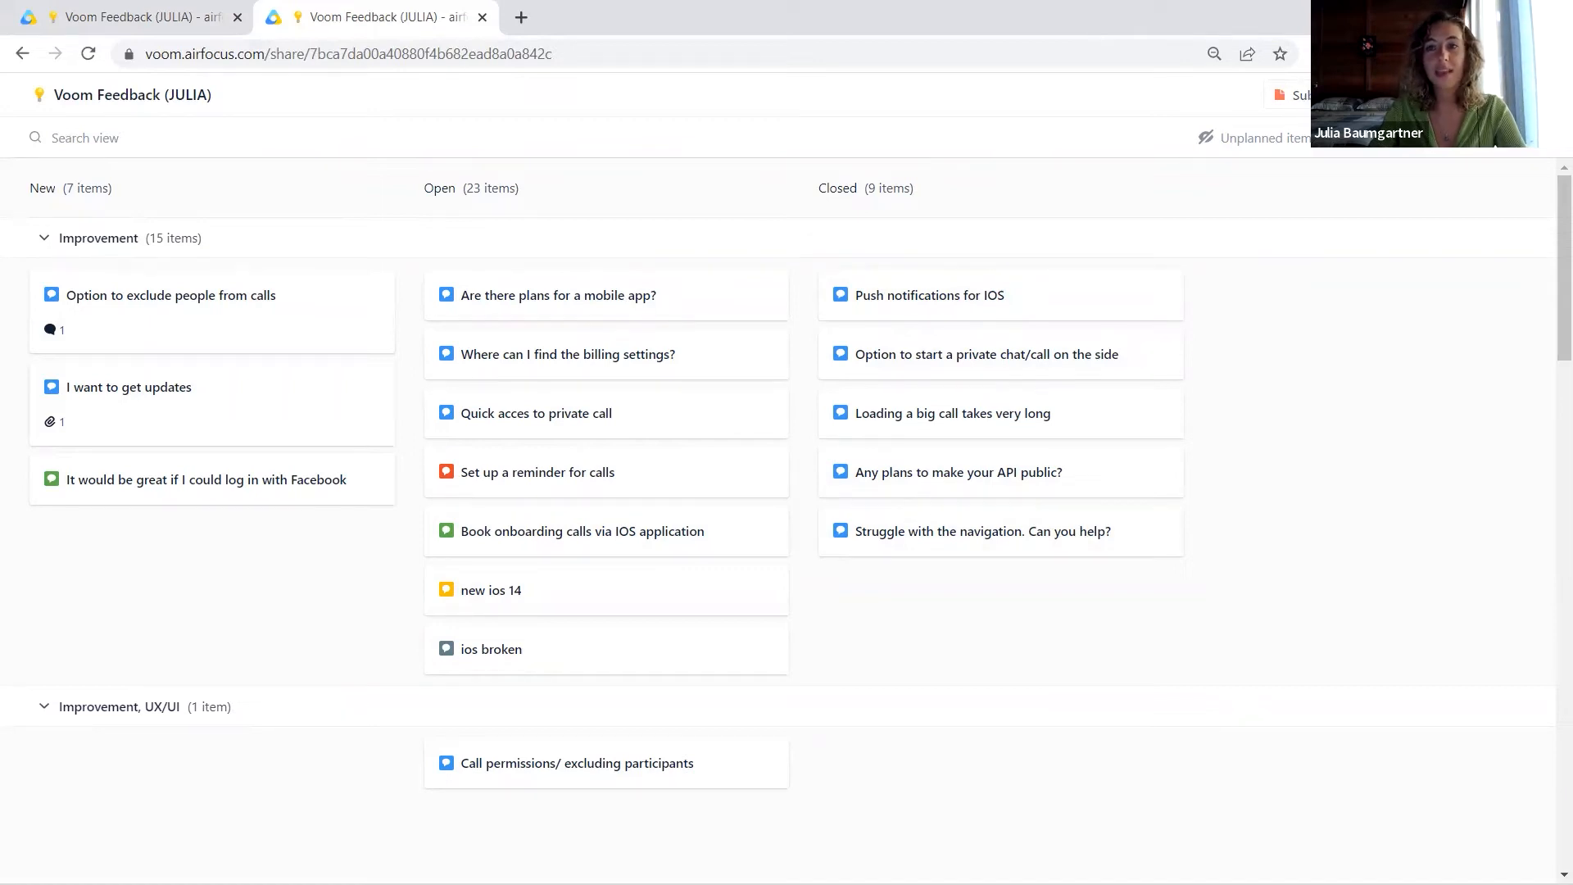
- Submit an idea with subject "SSO Login" and description "I would like to be able to log in via SSO.", then return to the workspace
click(1295, 95)
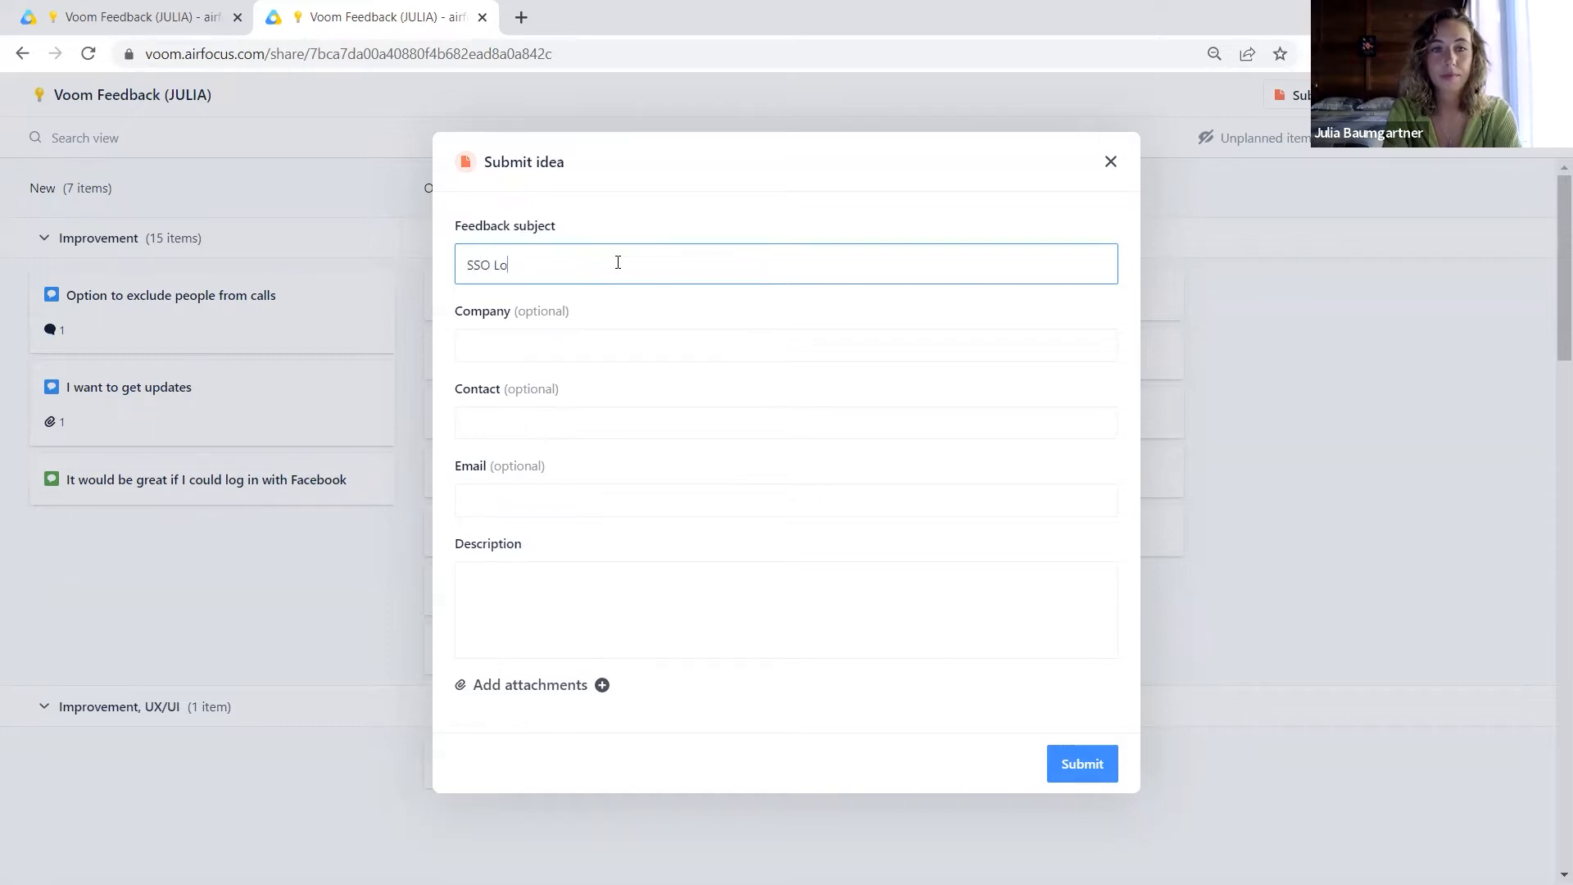
click(538, 346)
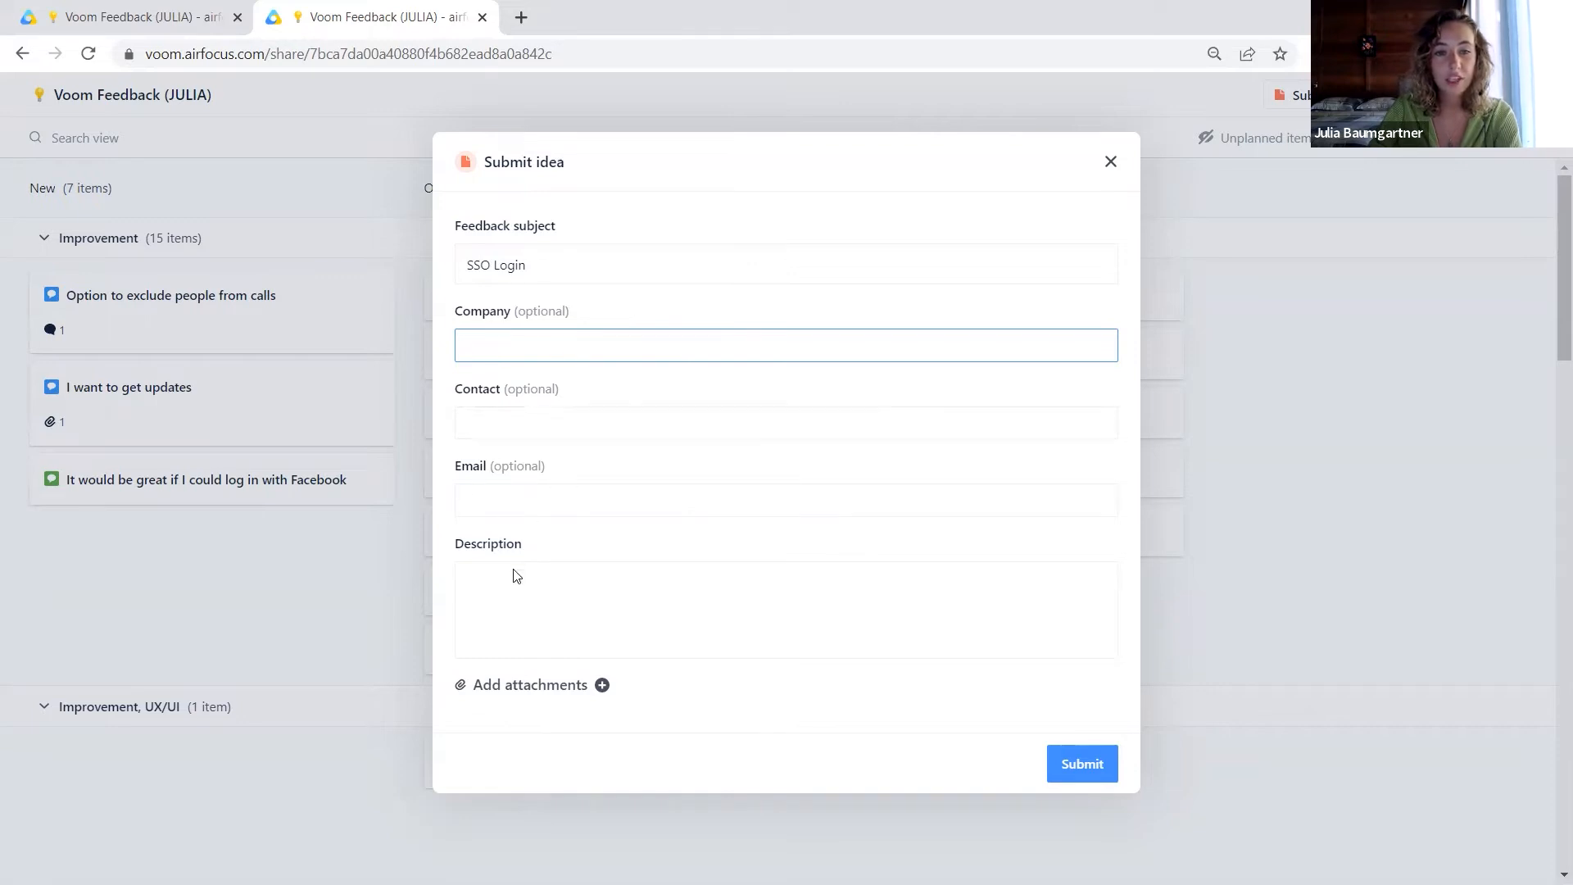
click(574, 590)
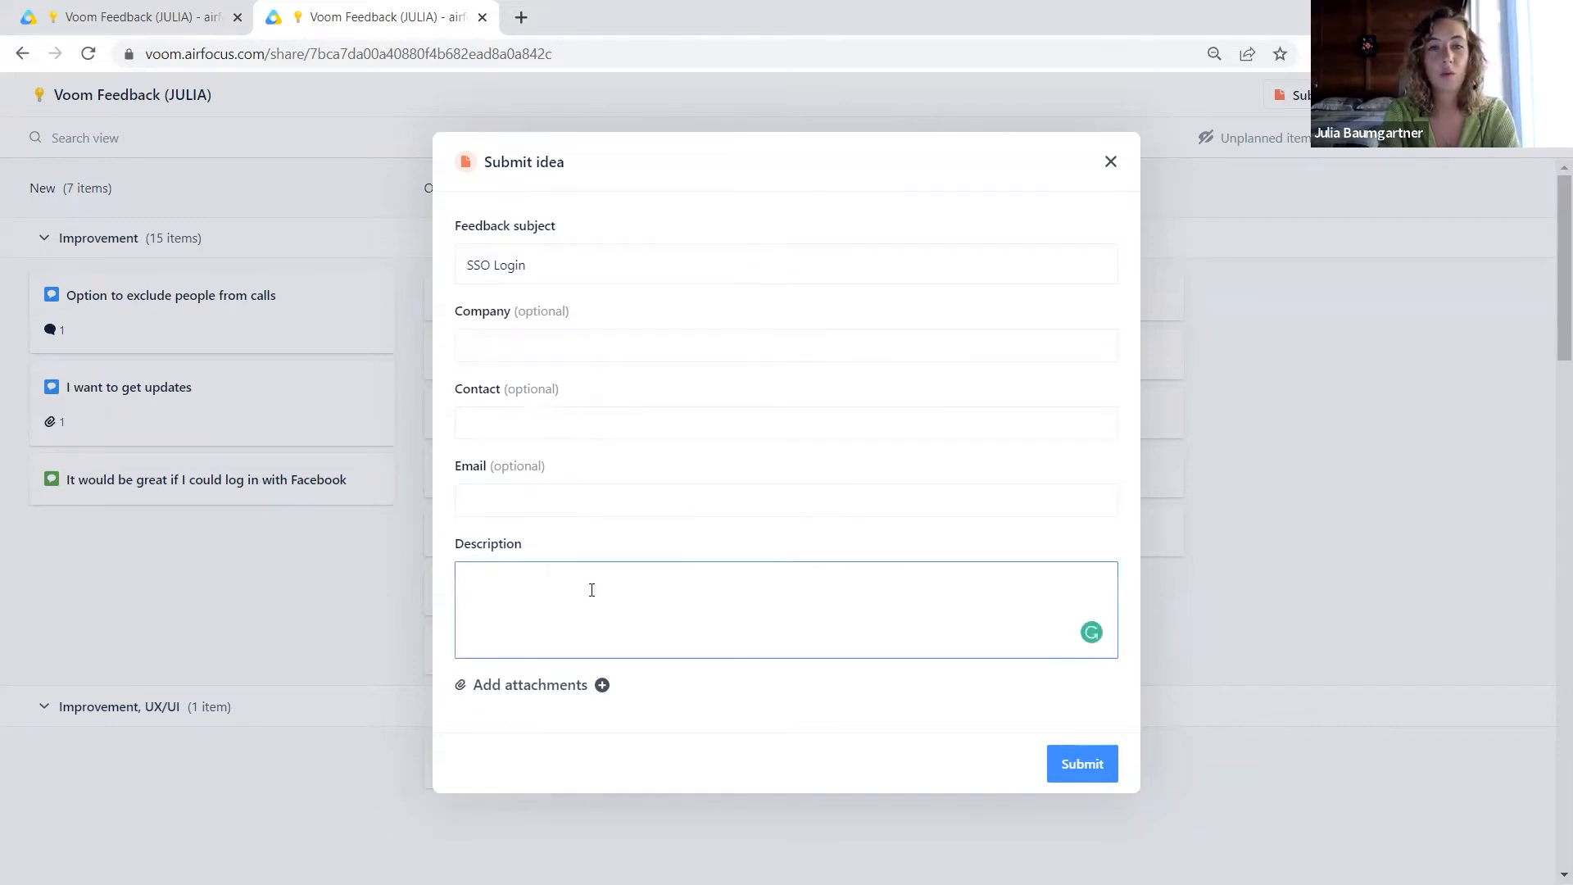
text(I woul)
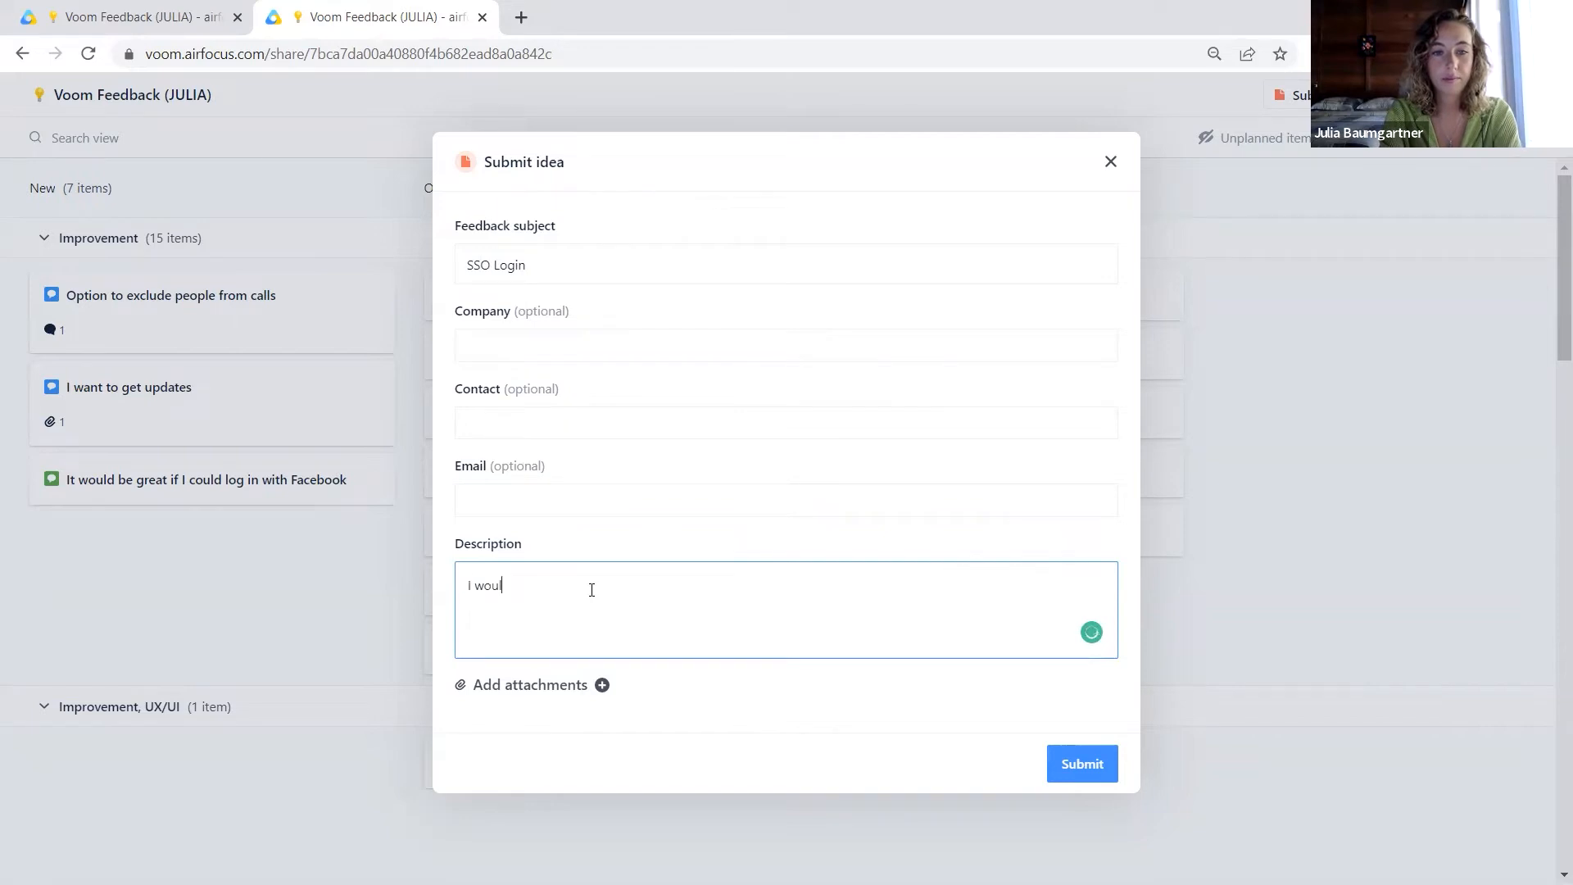
text(d like to be able to log in via SSO.)
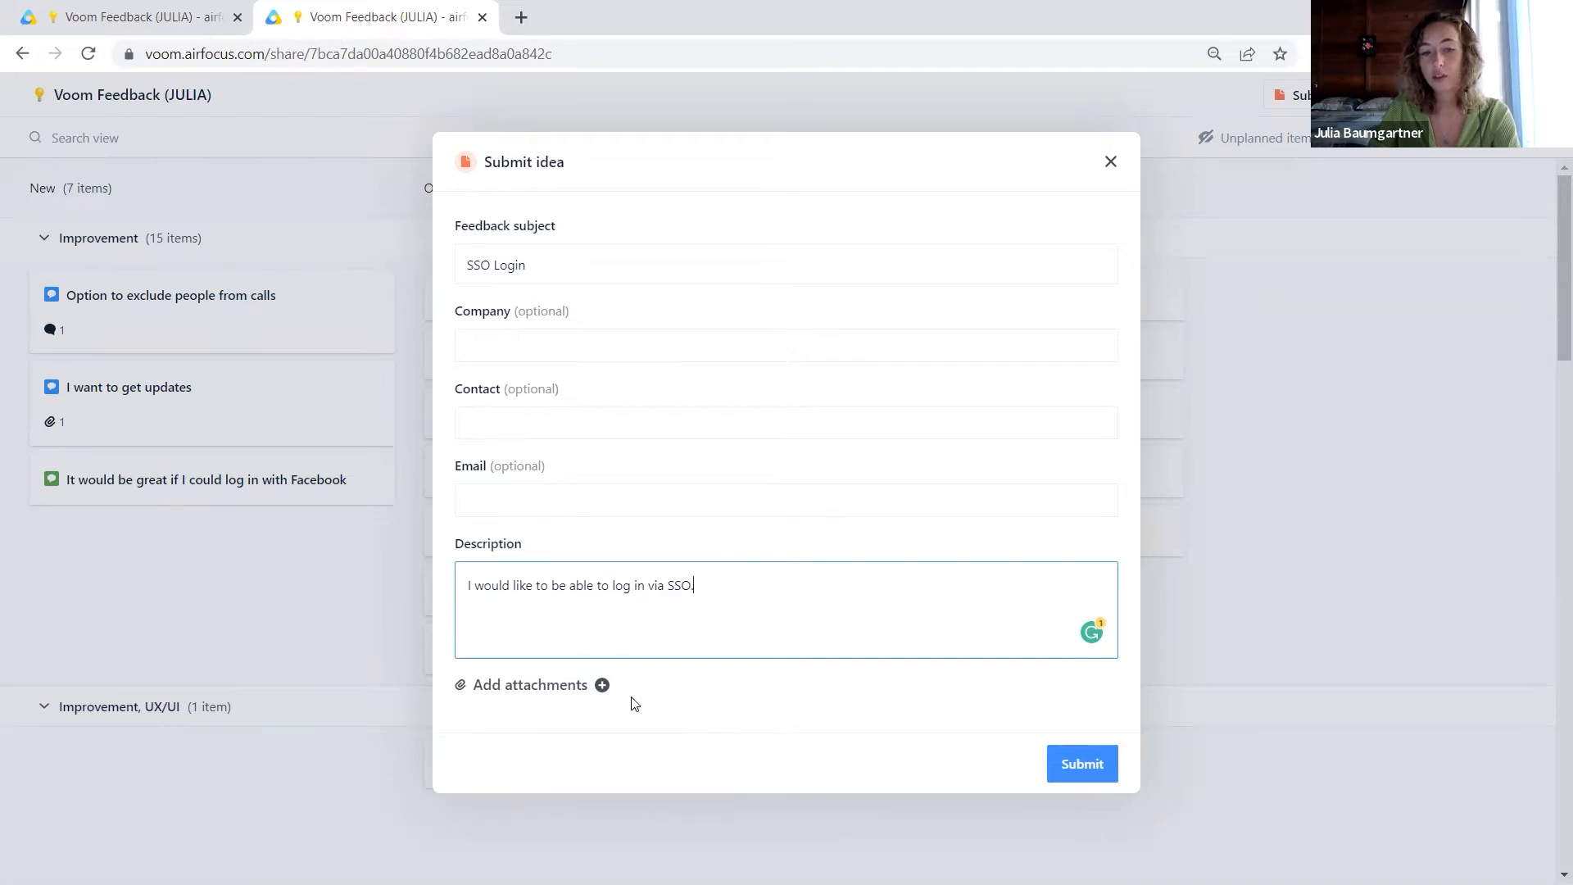
click(1076, 764)
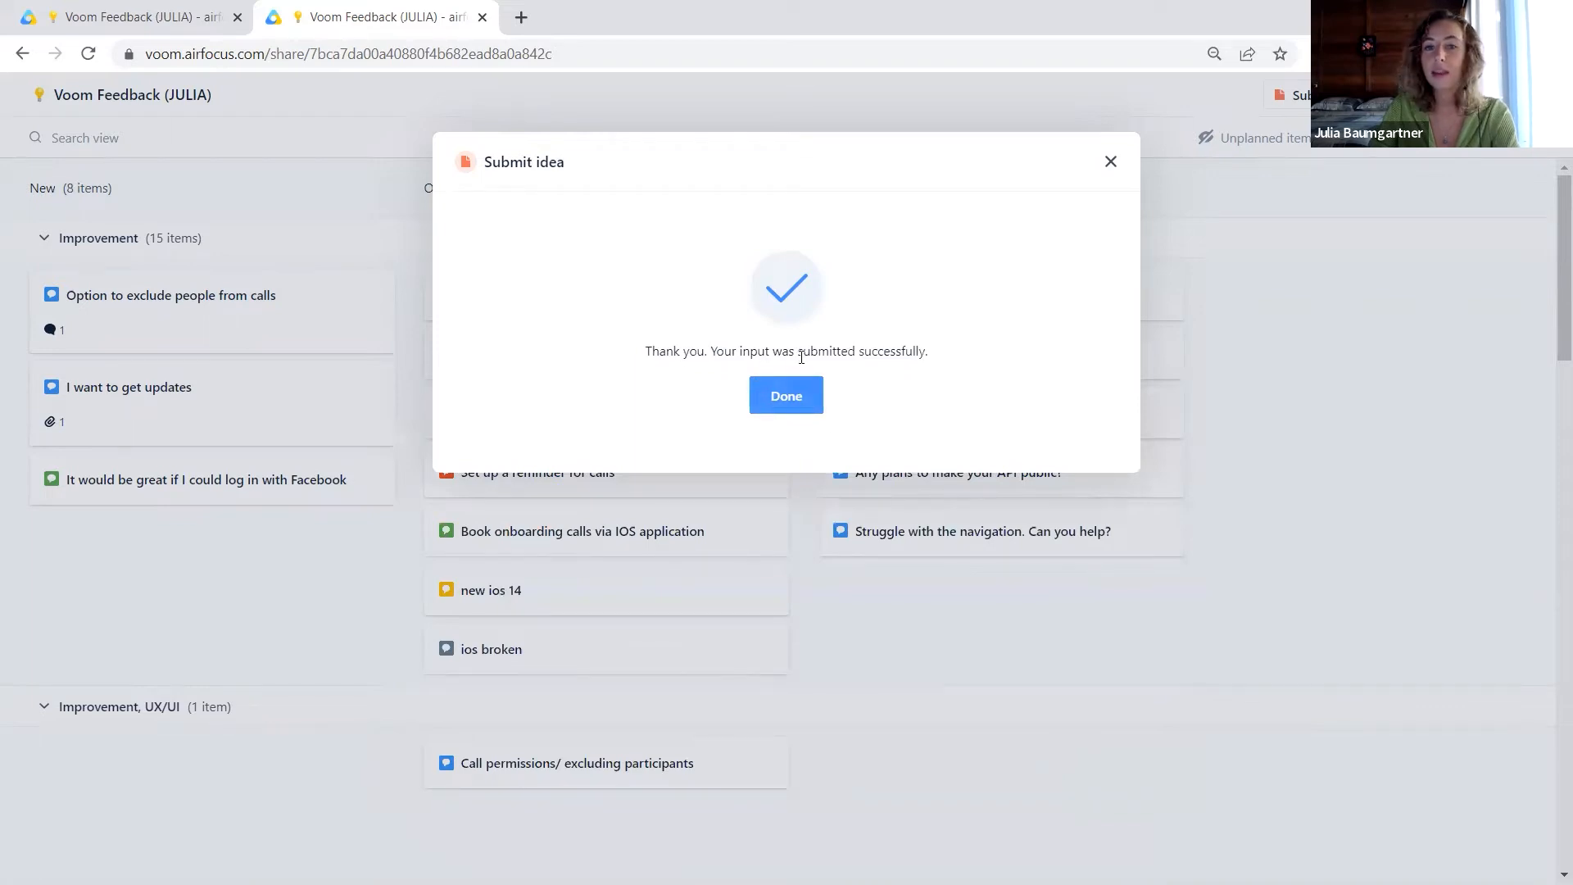
click(785, 397)
click(74, 17)
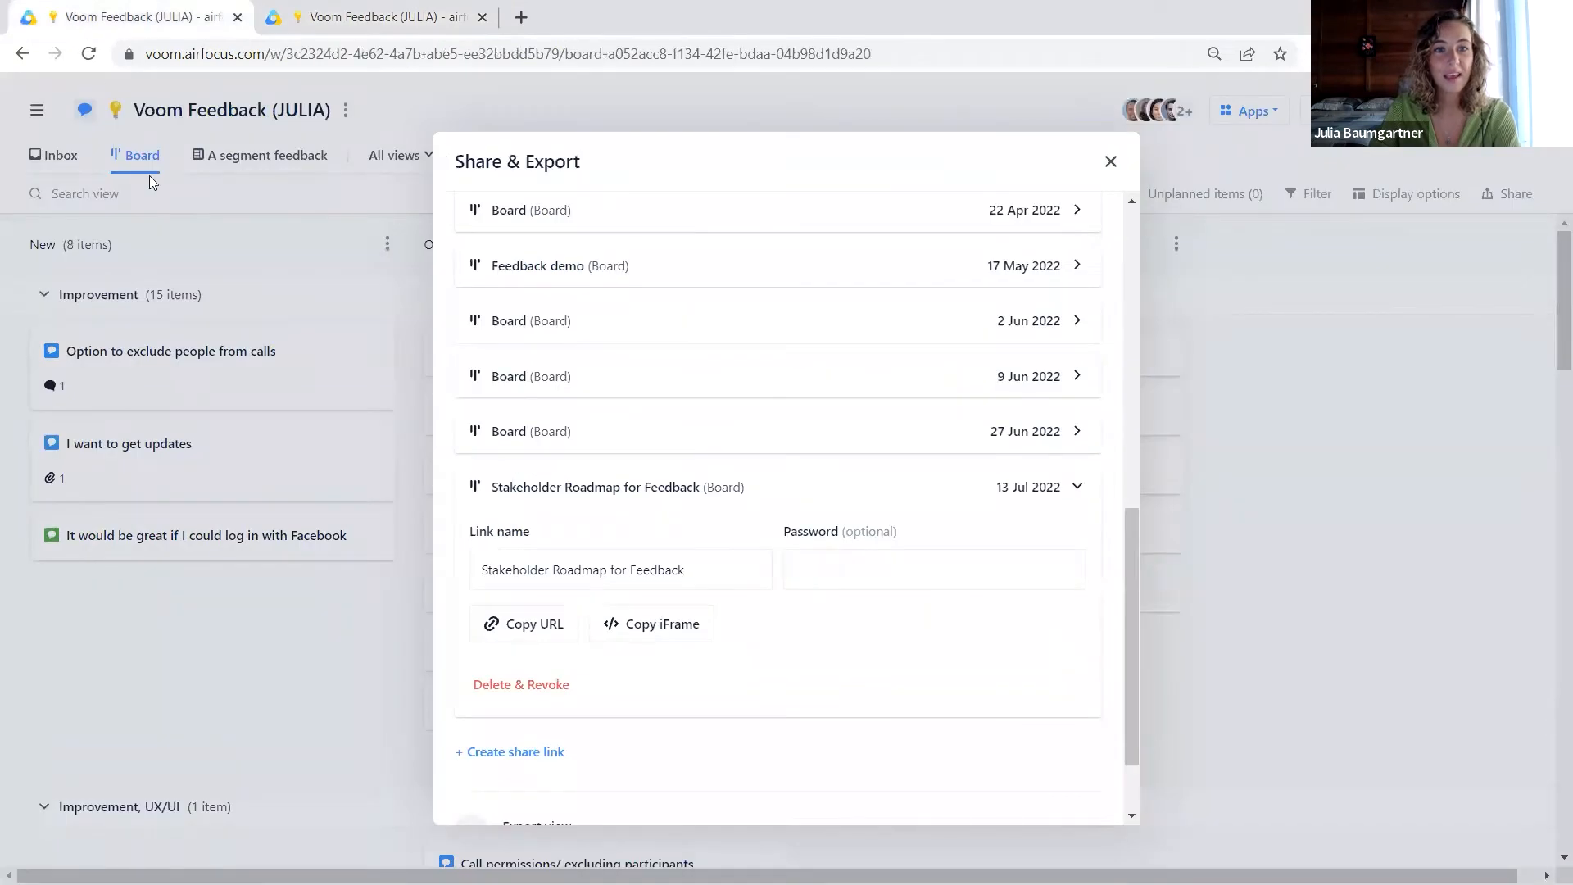
- Close the sharing dialog and show the workspace's new feedback in the Inbox view, comparing it with the shared board
click(149, 176)
click(58, 157)
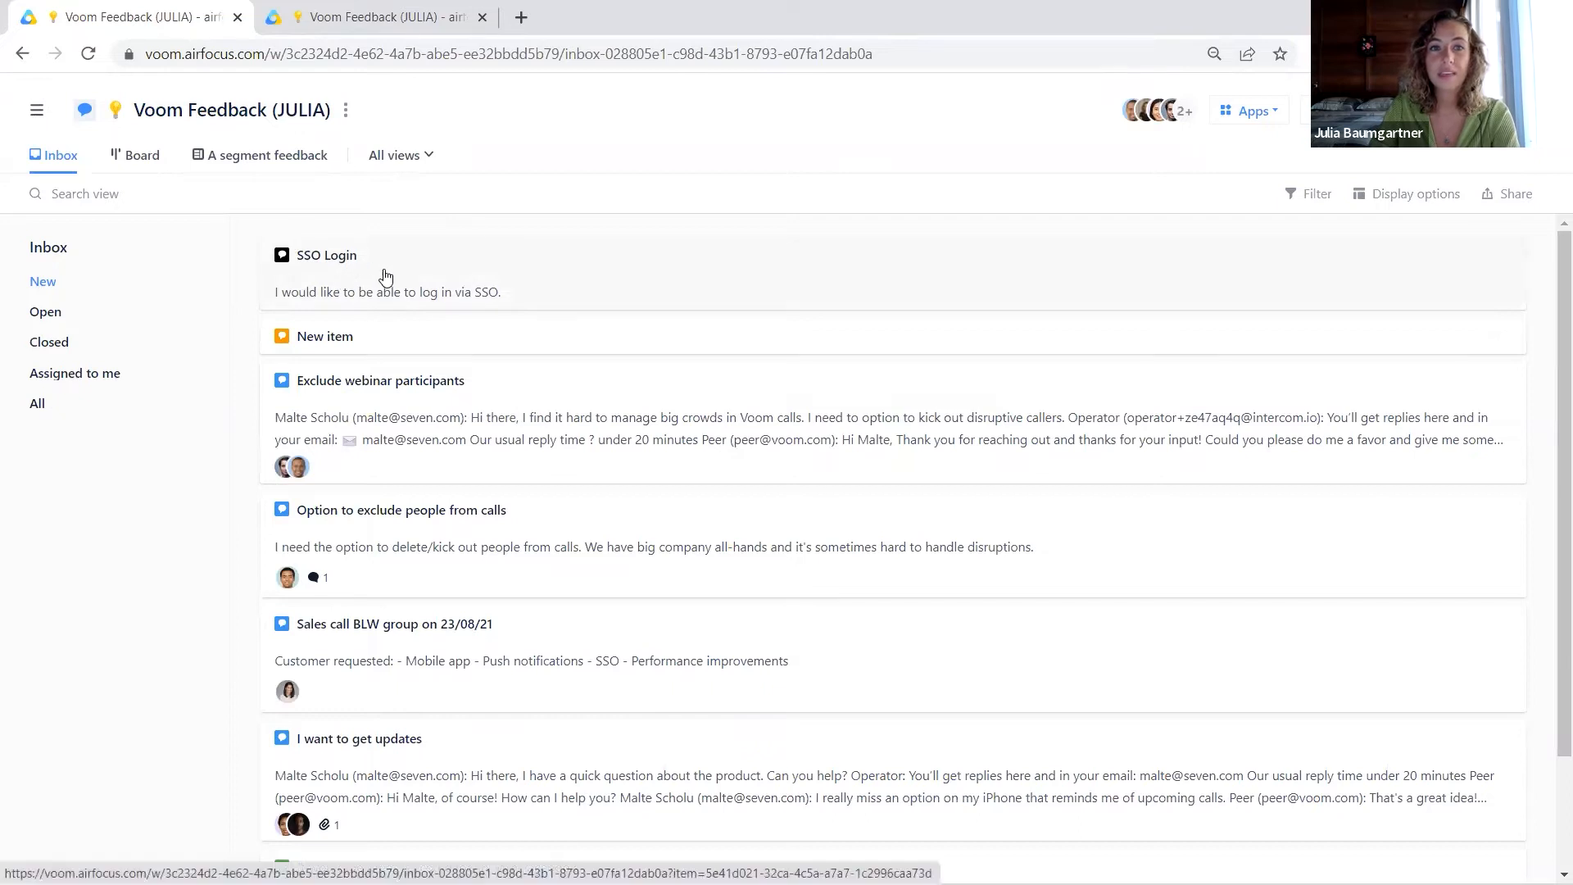
click(340, 14)
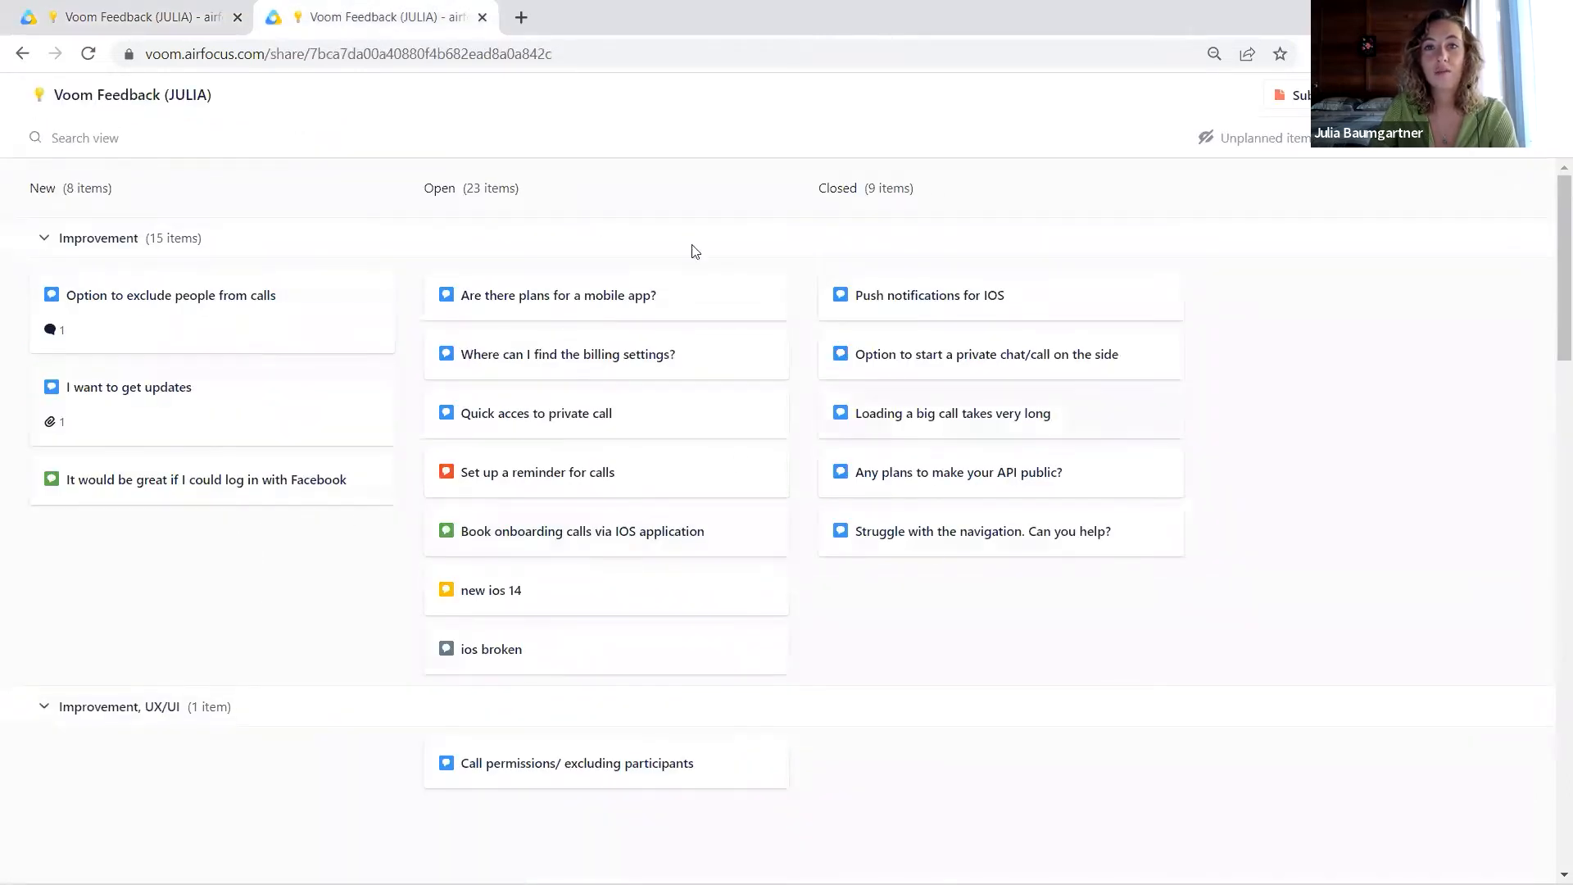
click(176, 15)
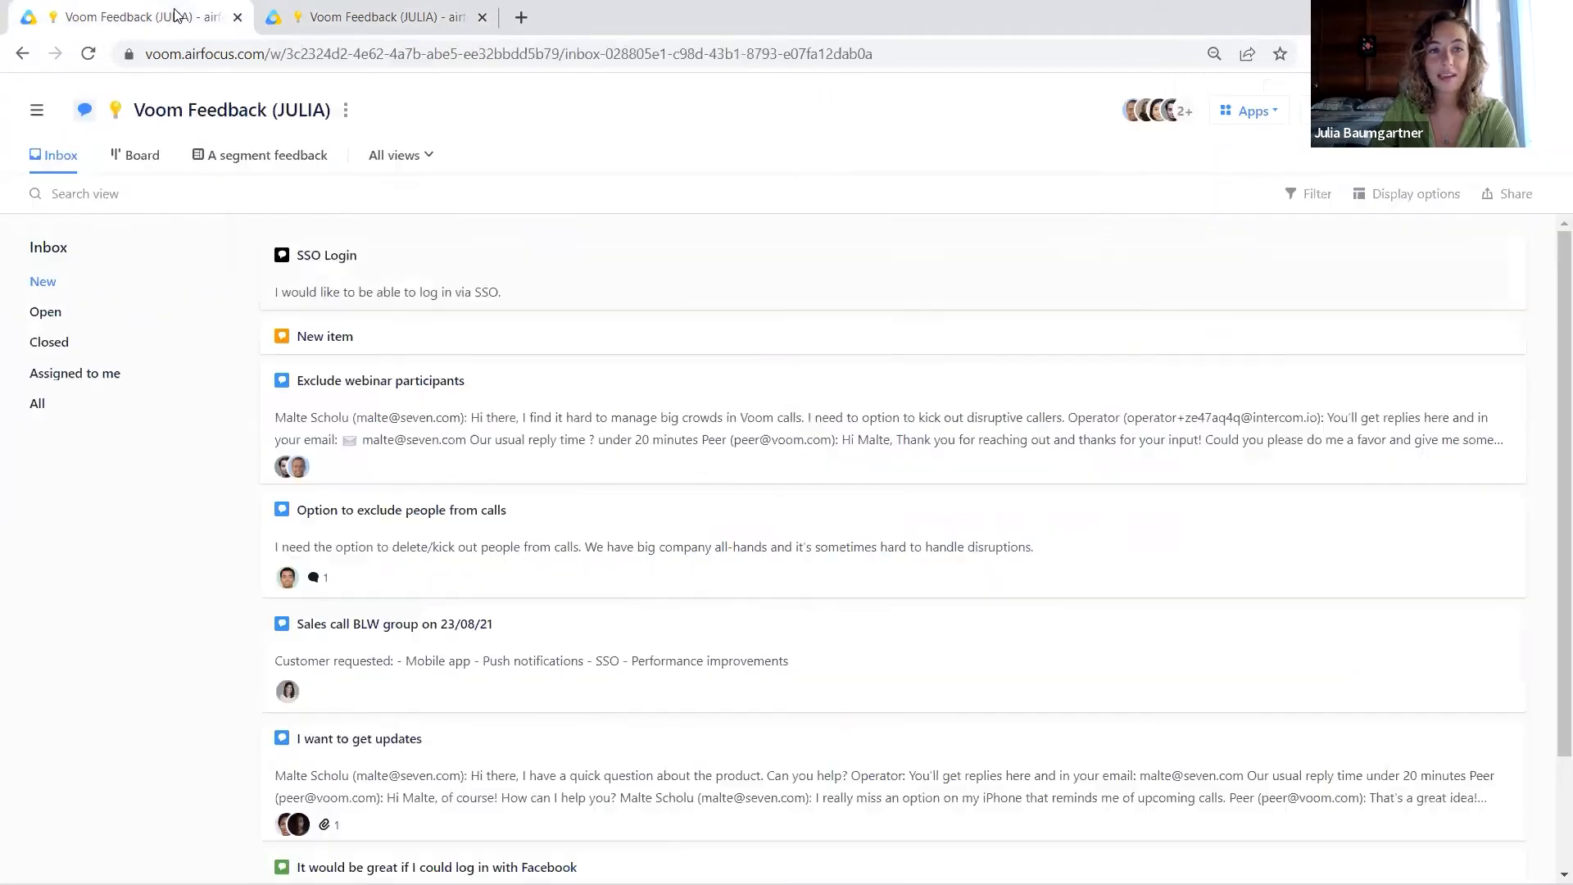
- Examine the fields and description of the SSO Login feedback item, then close its details
click(344, 263)
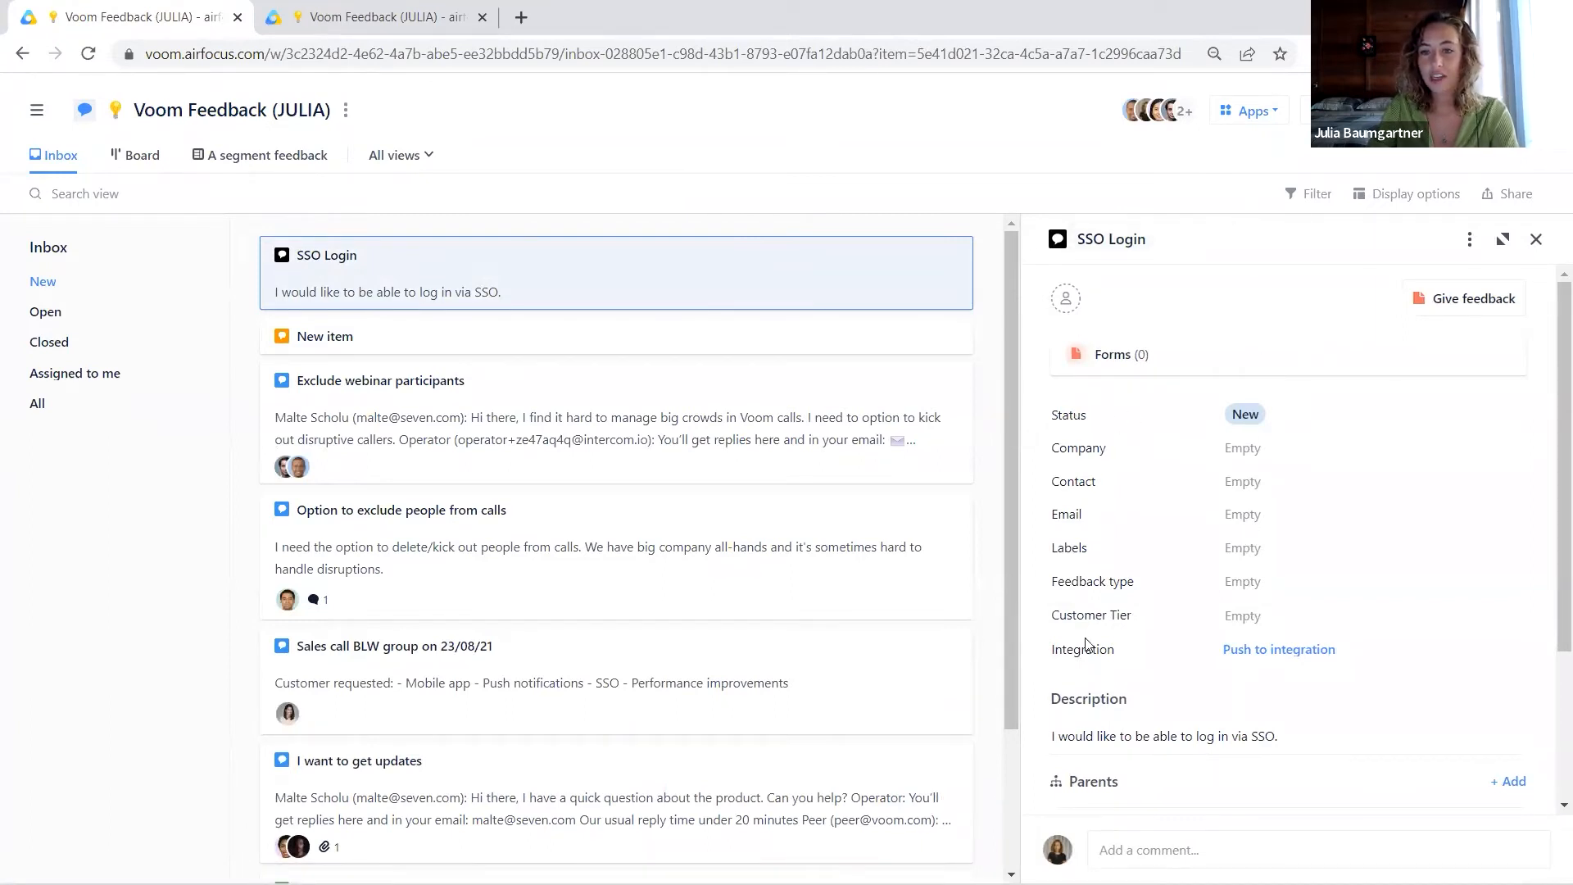
scroll(1082, 508, down, 3)
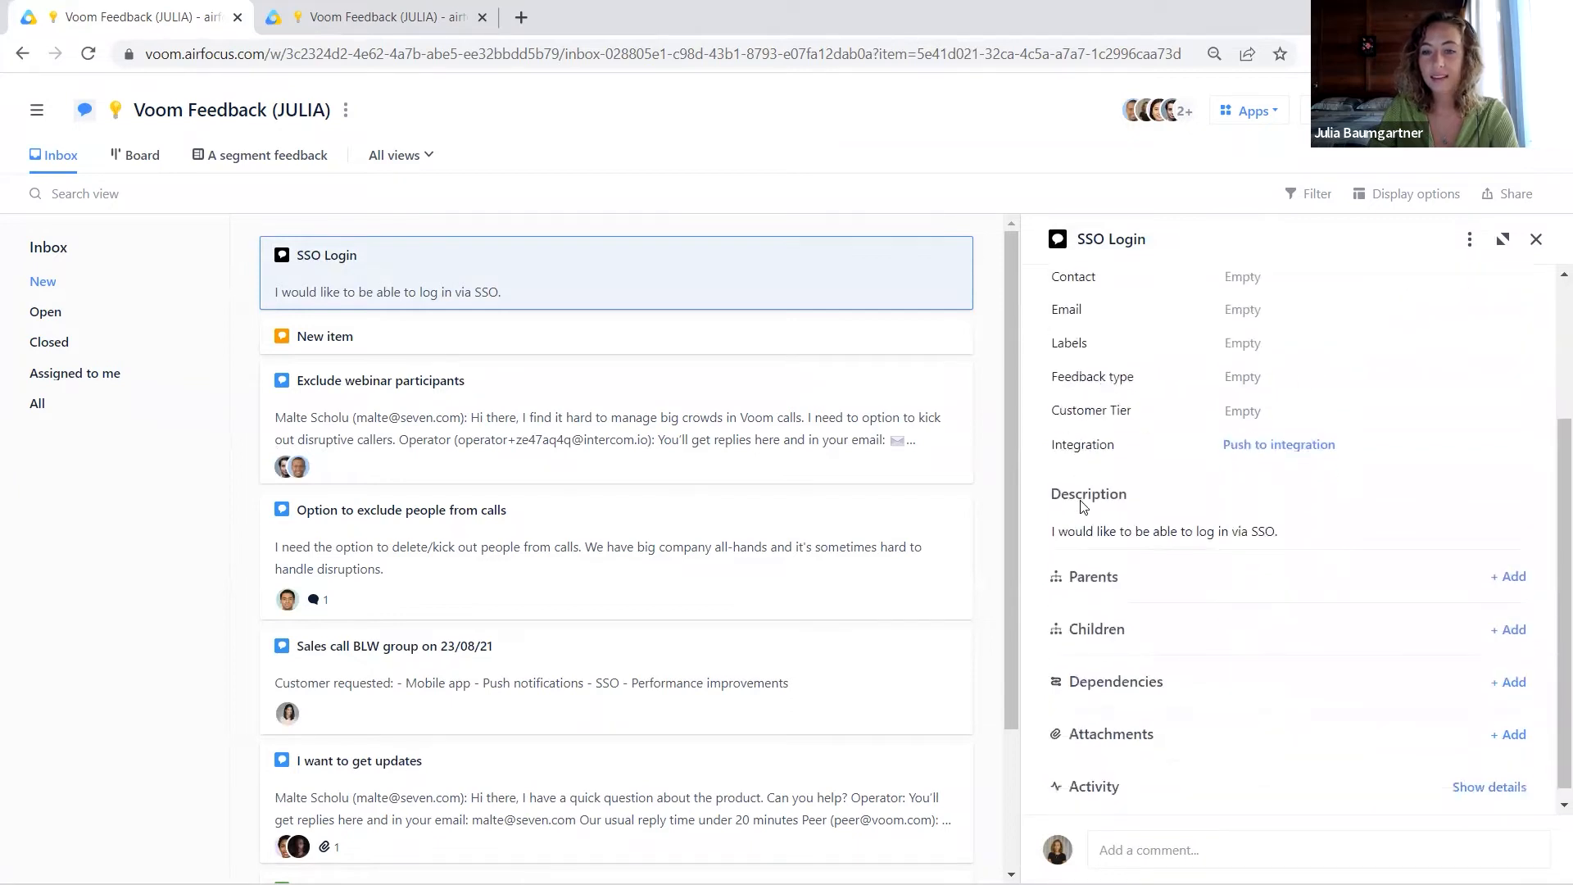
scroll(1142, 531, up, 3)
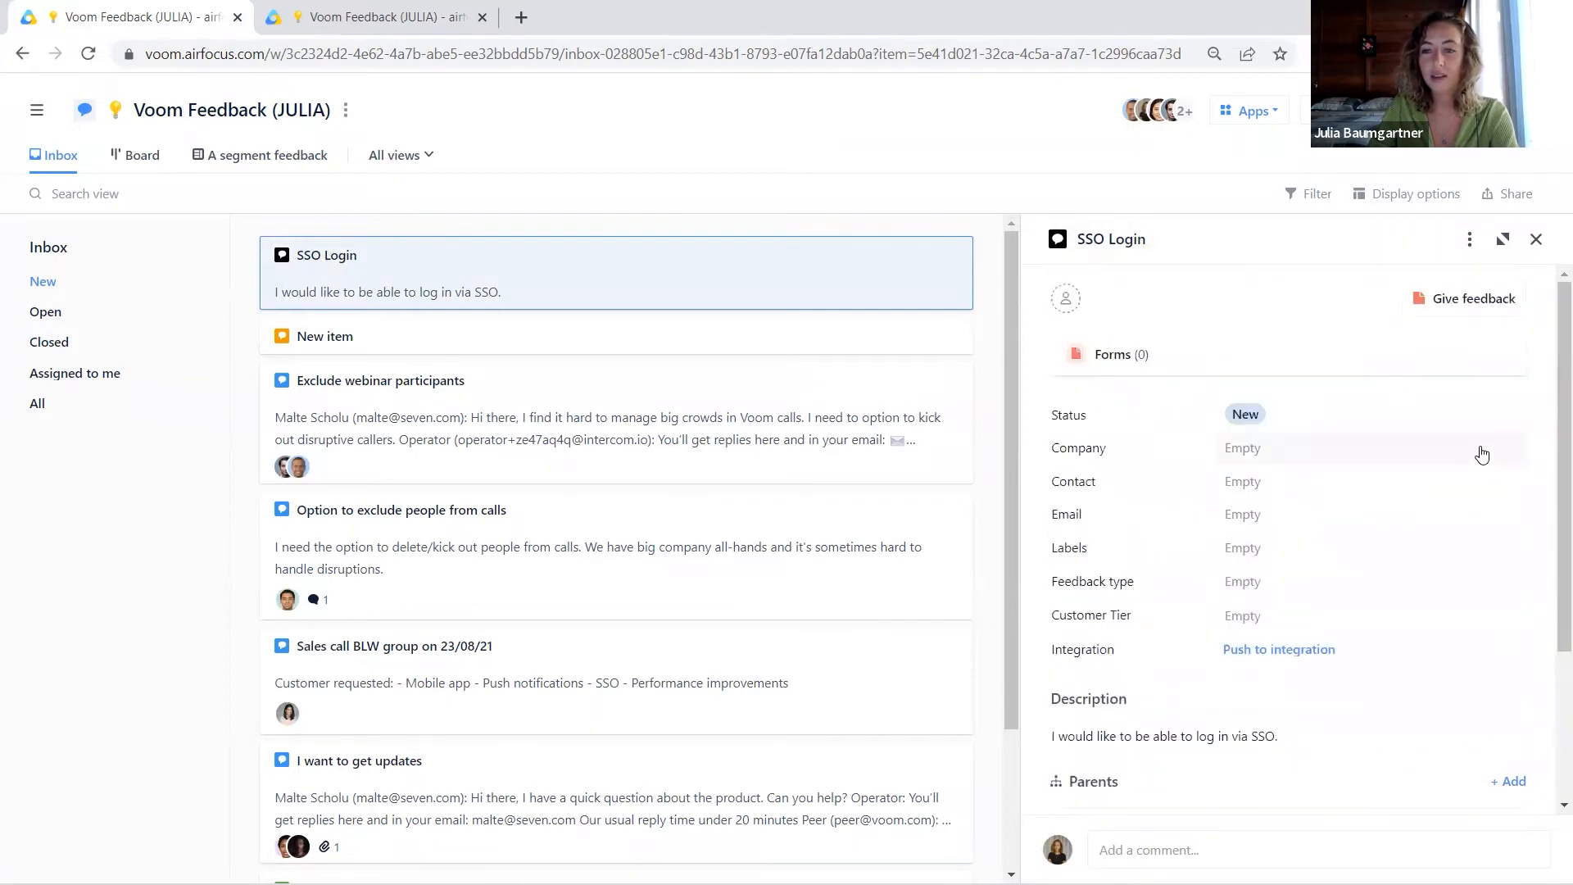
scroll(1480, 451, down, 3)
scroll(1478, 449, up, 3)
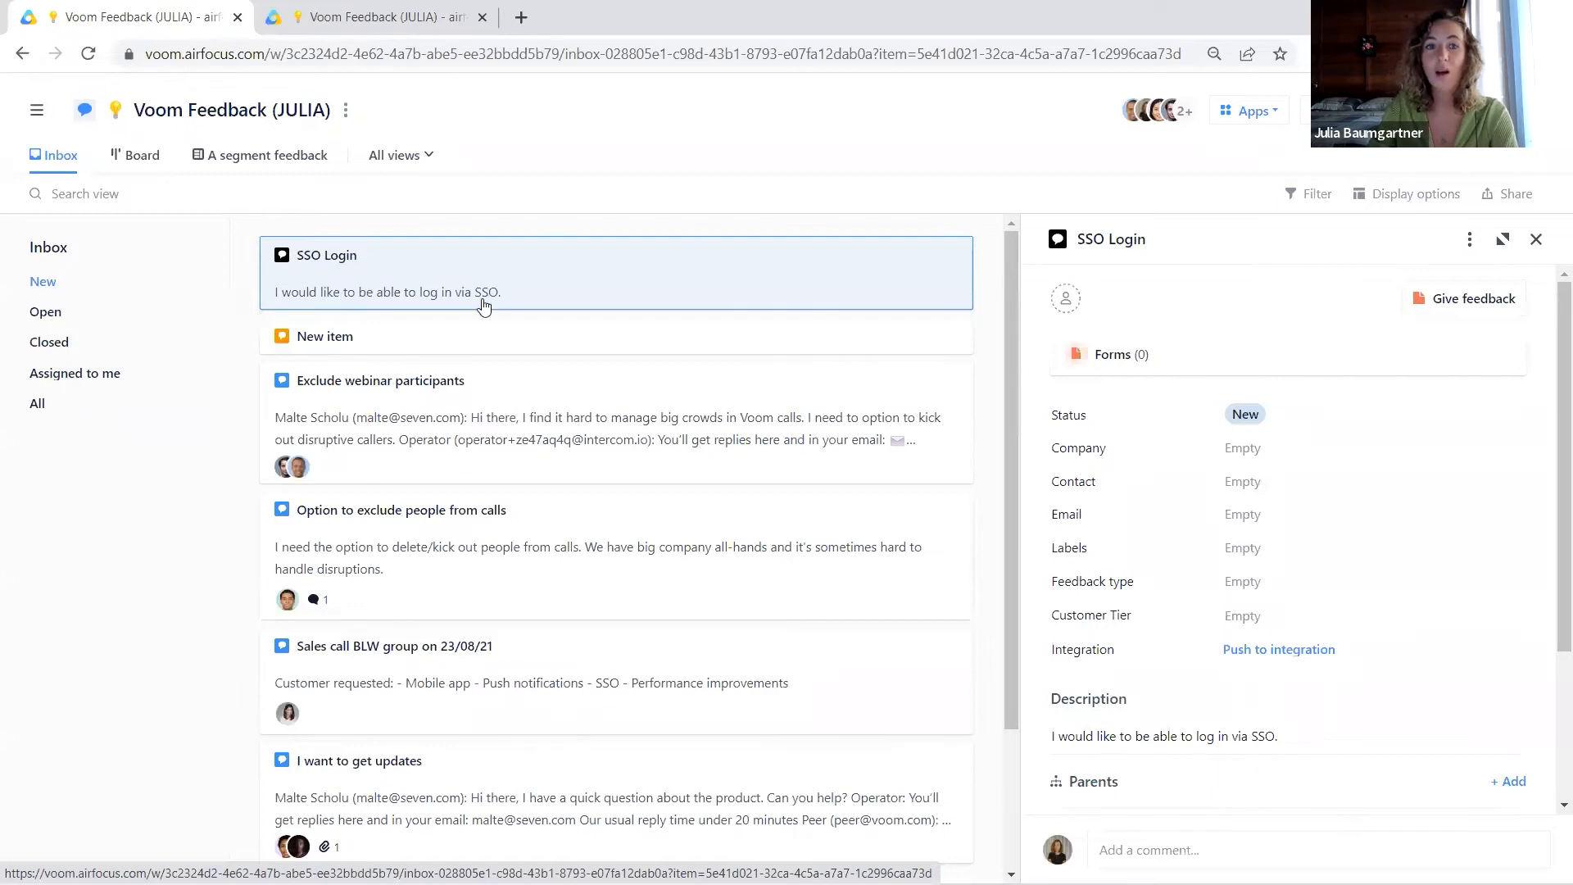
click(1535, 239)
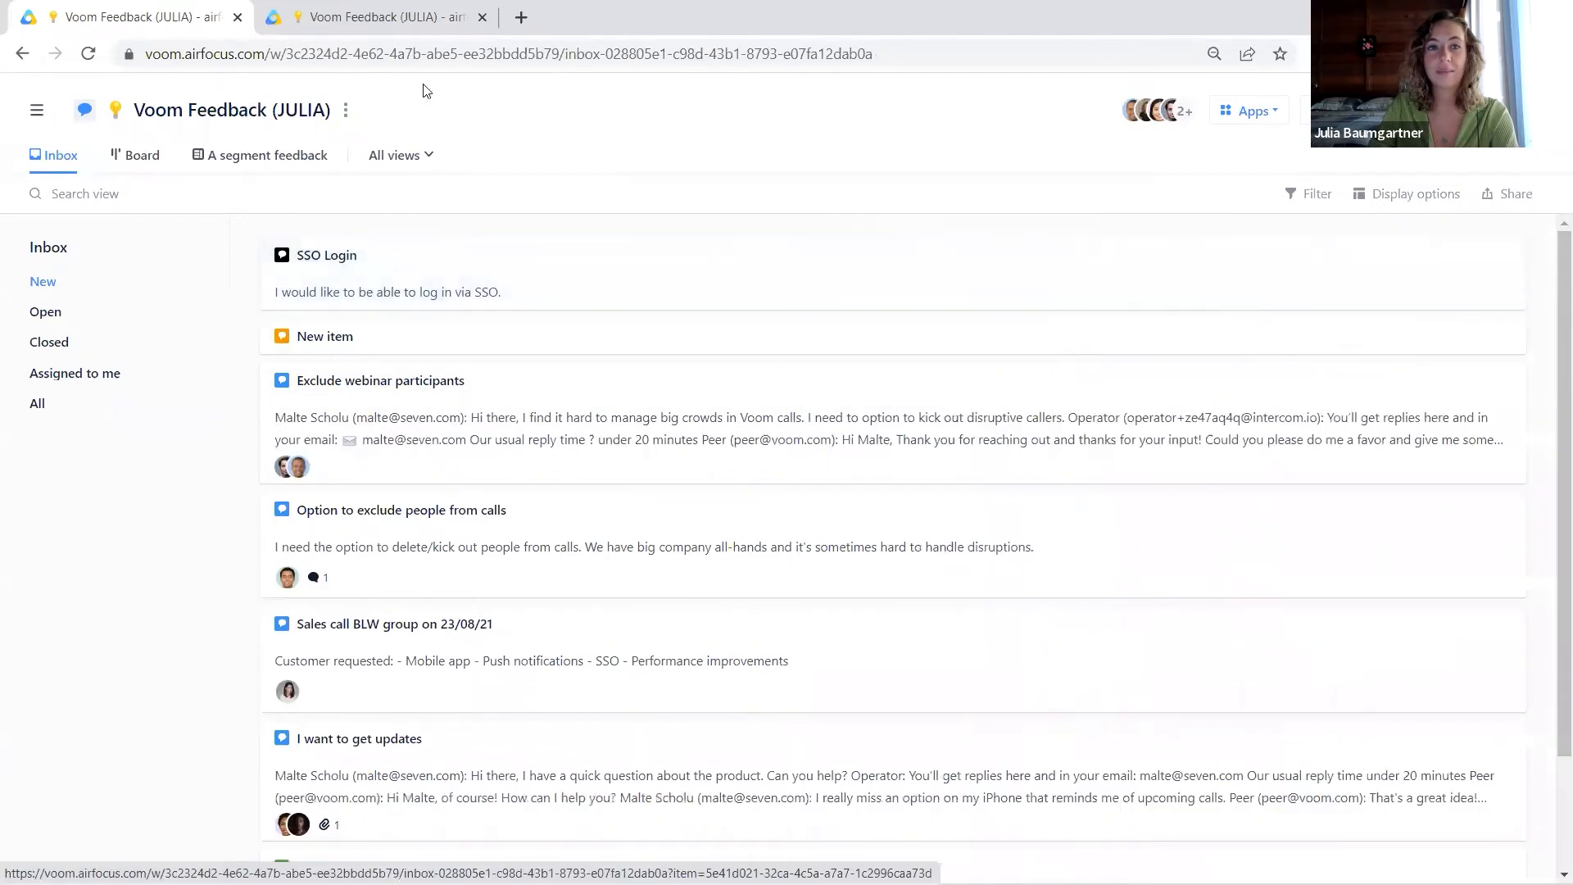
- On the shared board, submit feedback on "Are there plans for a mobile app?" with subject "Feedback" and description "Description", then close the shared board
click(364, 18)
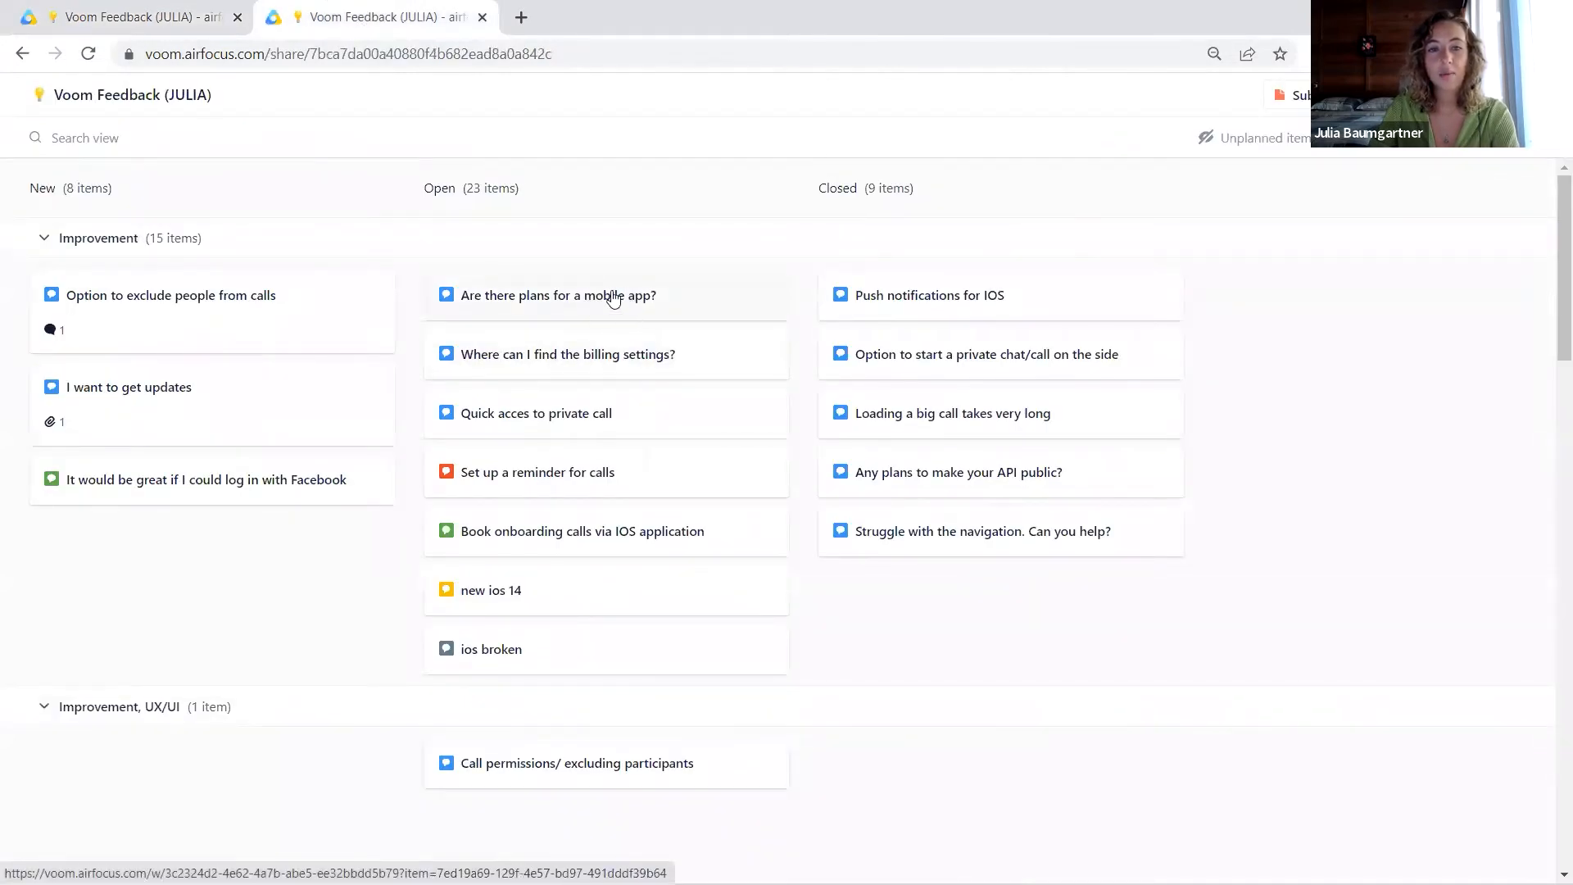
click(568, 301)
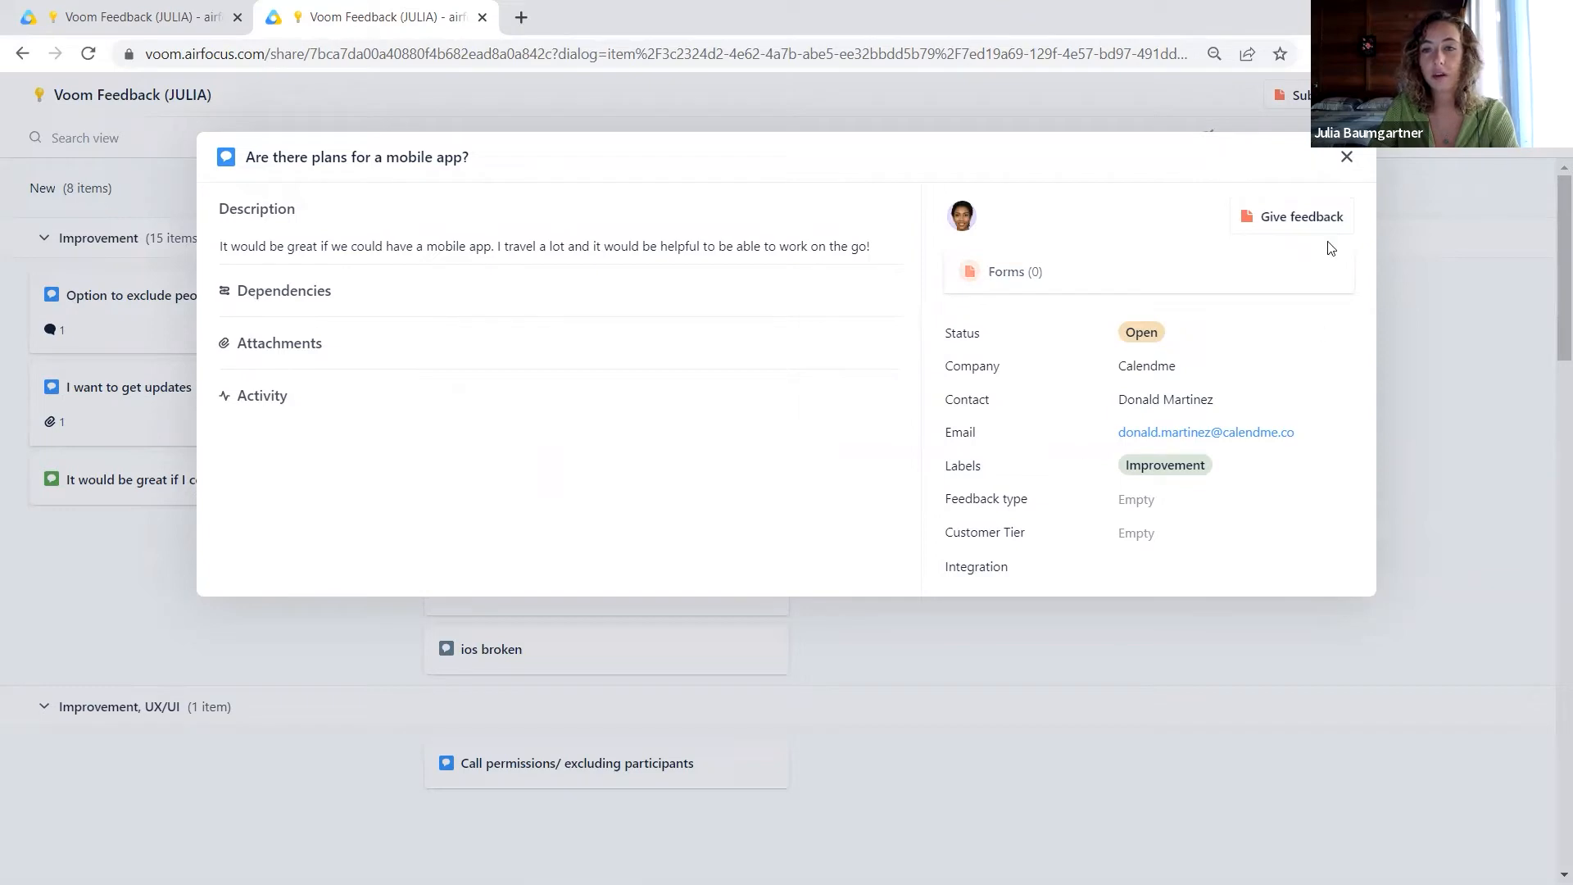
click(1299, 223)
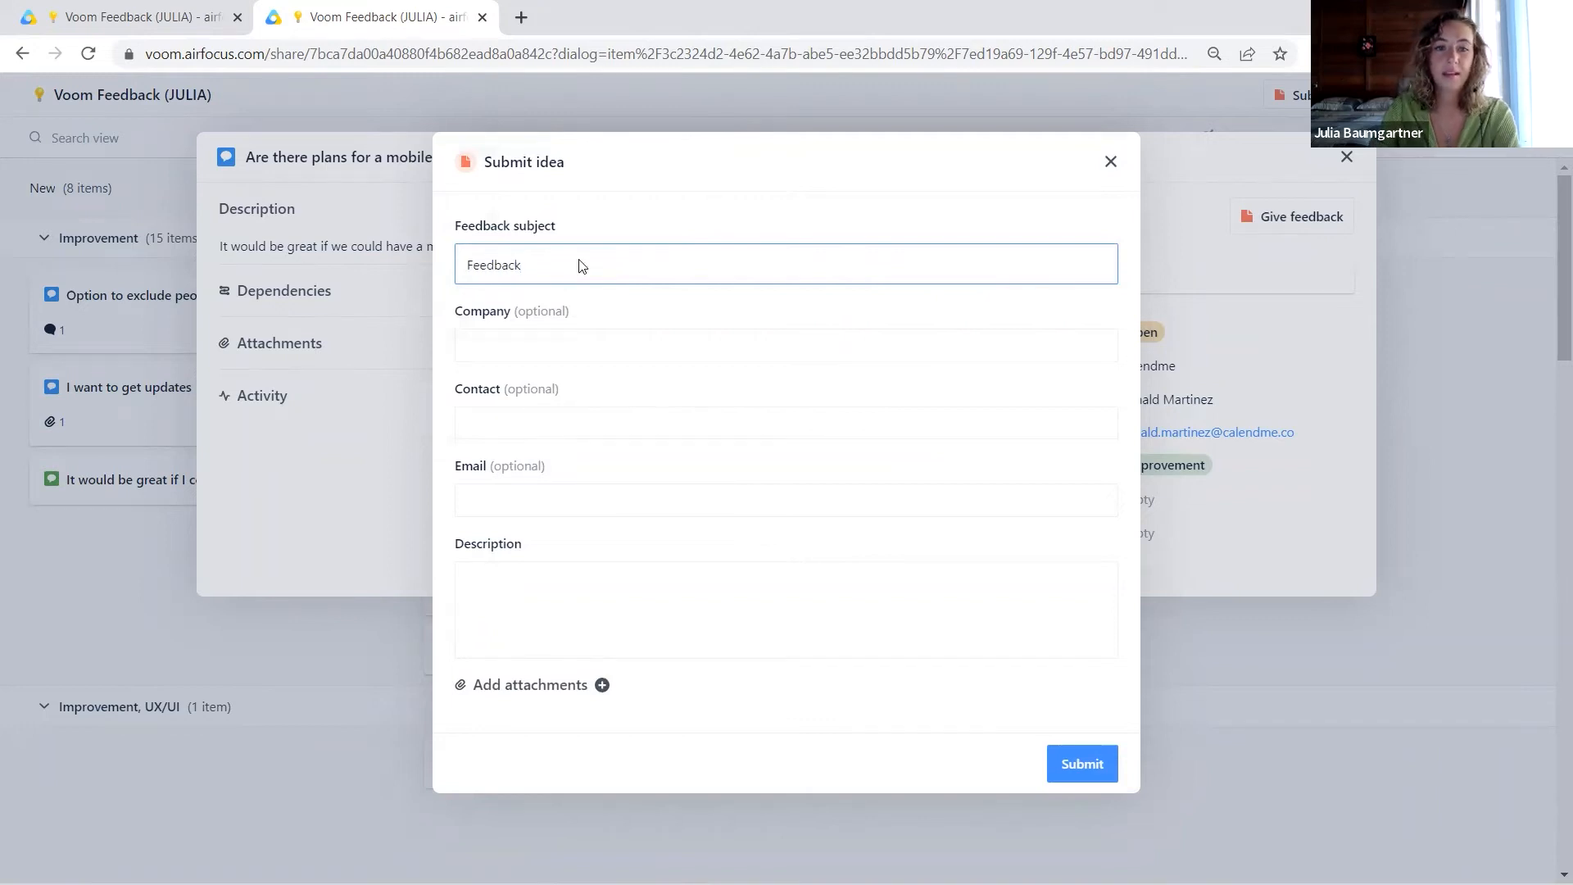
click(536, 601)
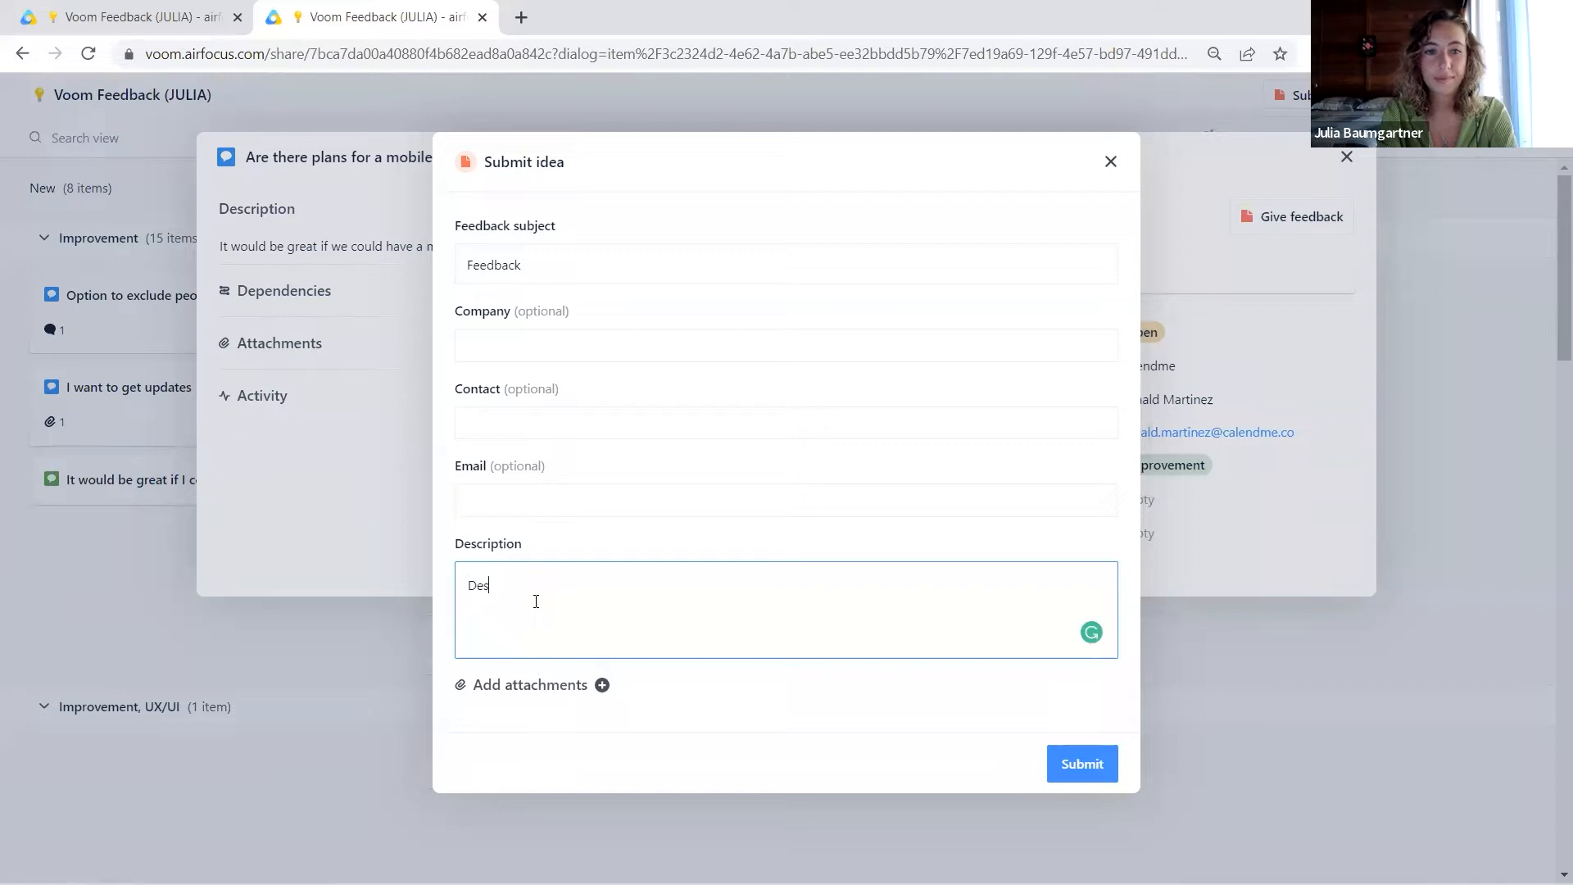
text(Description)
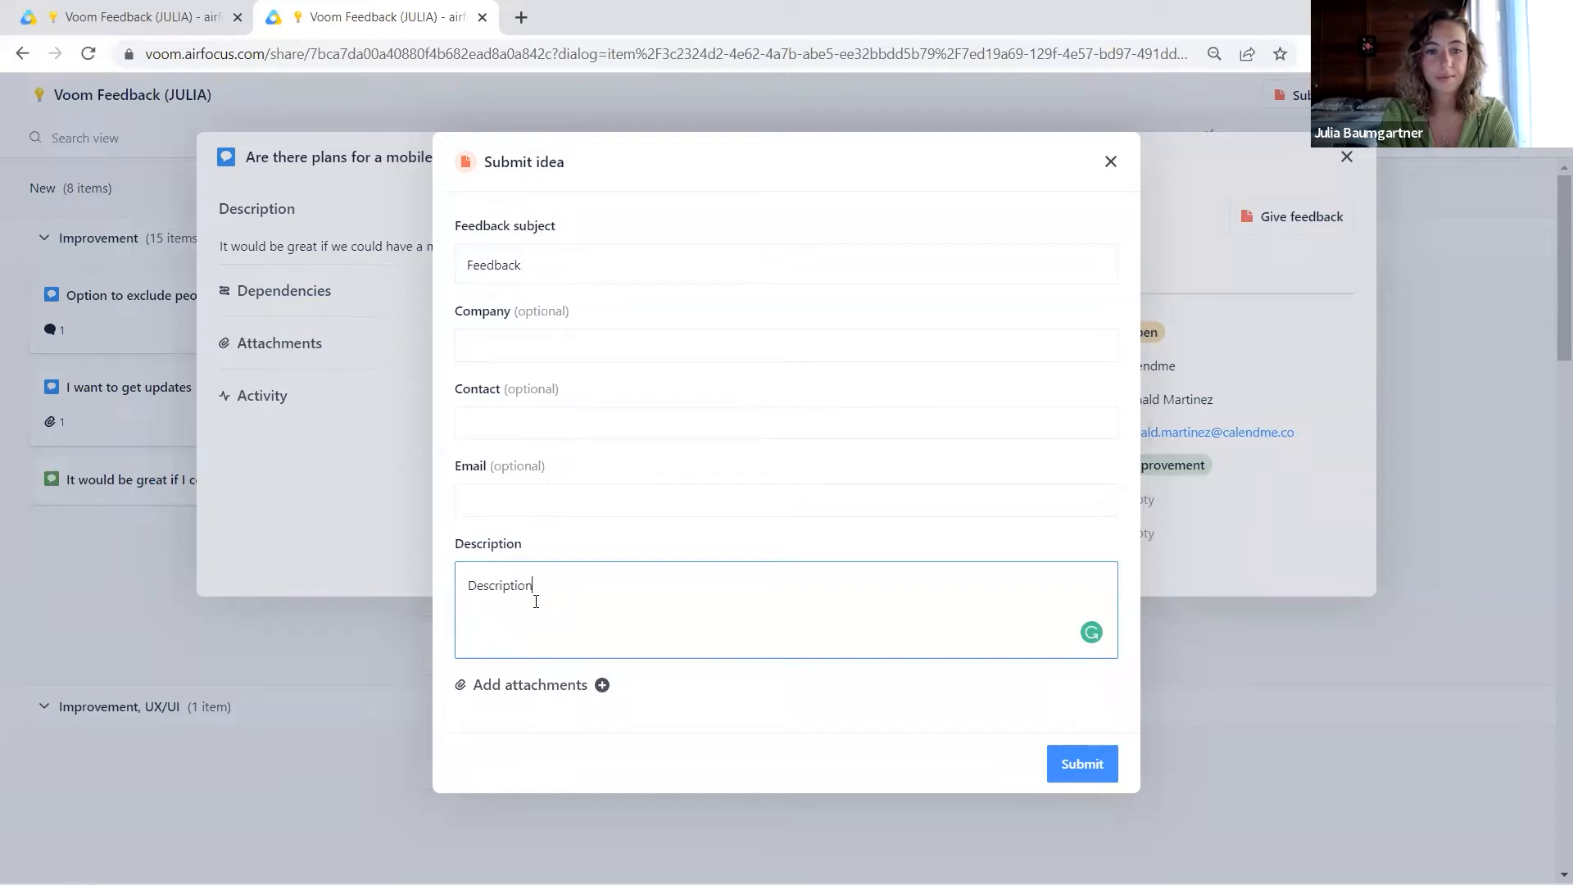
click(1097, 769)
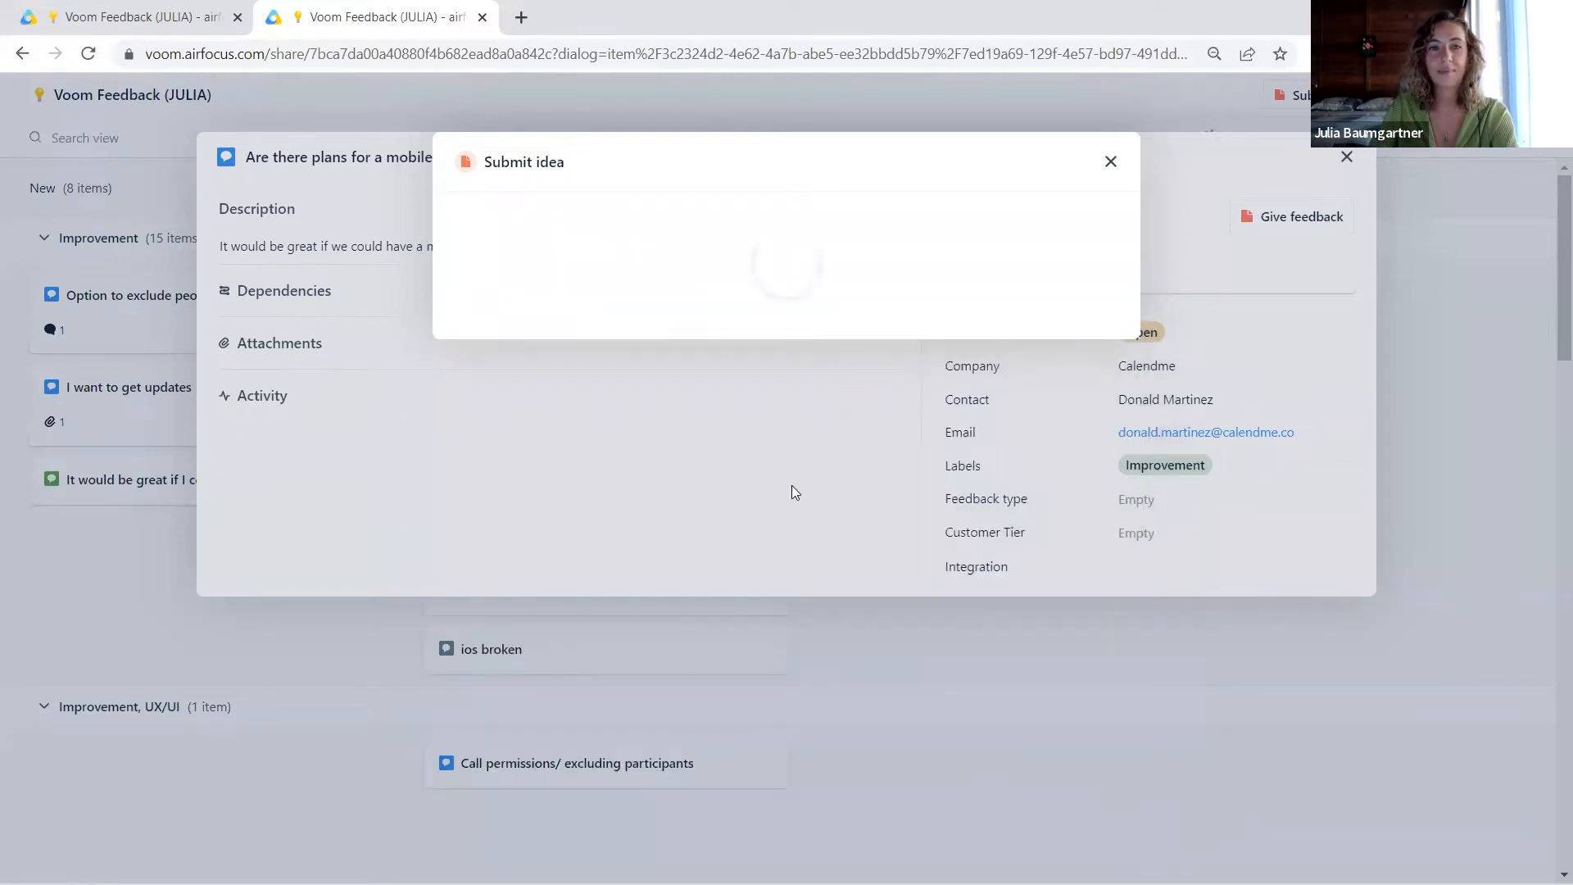
click(788, 397)
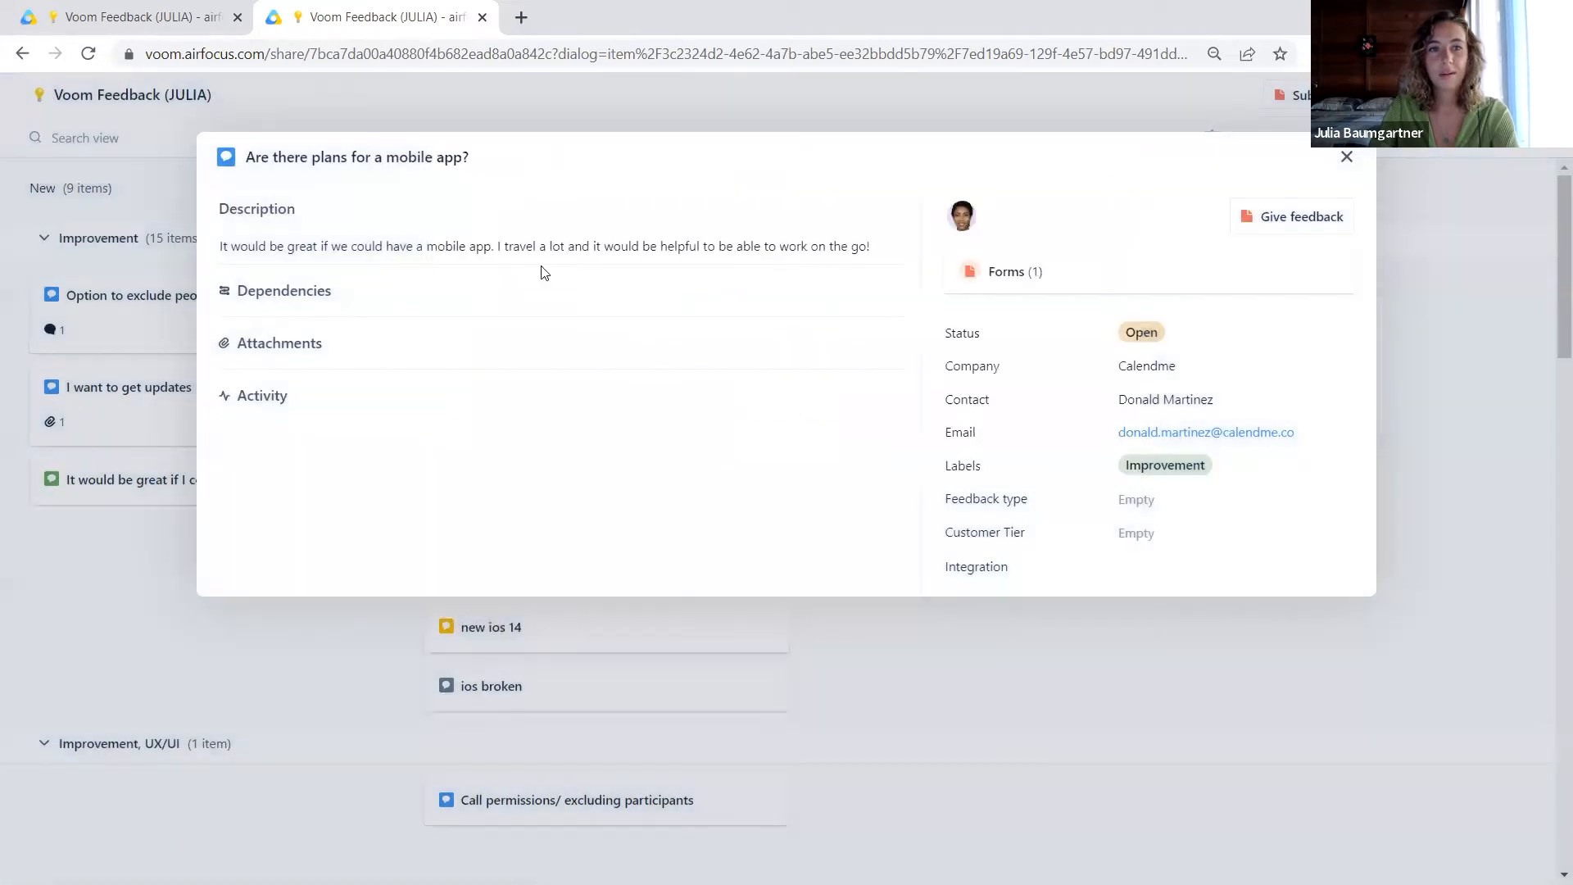
click(482, 17)
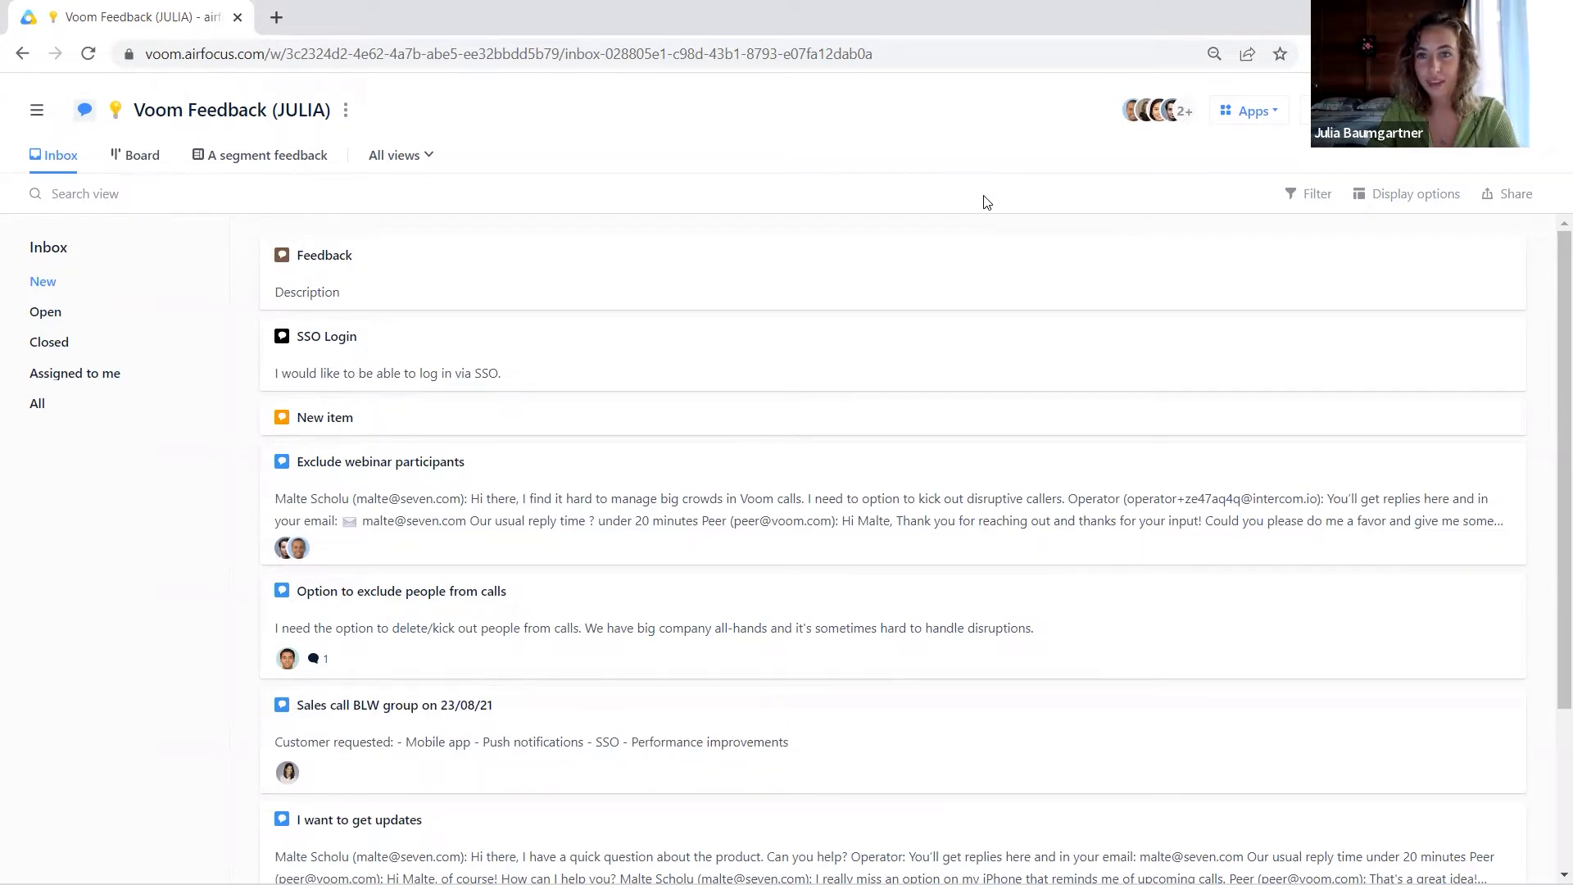
- Check the apps available to the workspace and open the Voom Portal site in a new browser tab
click(1243, 116)
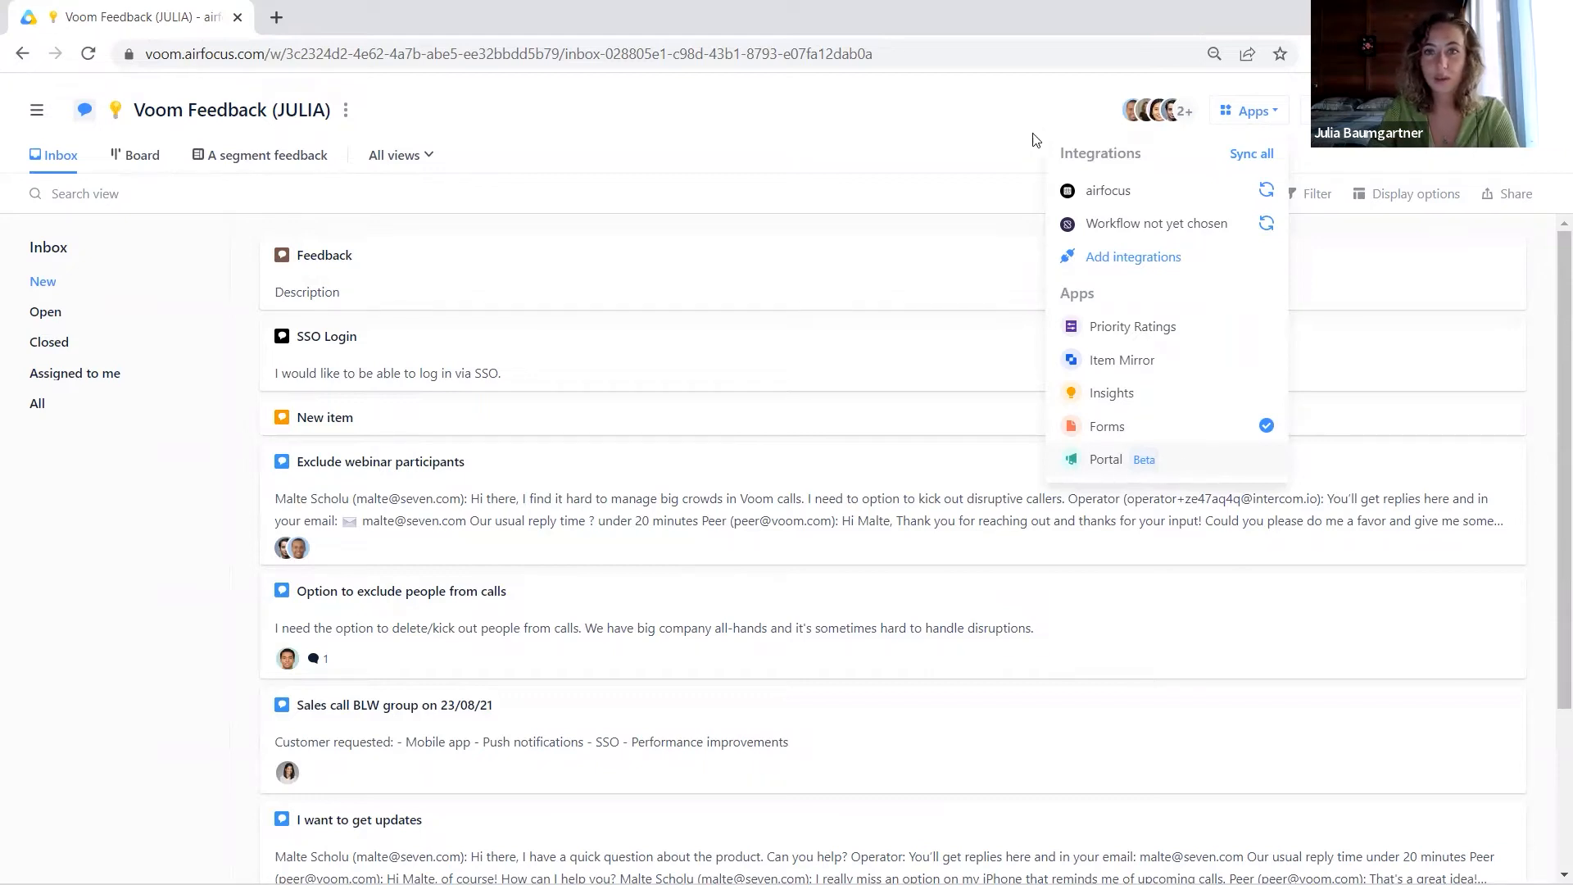
click(990, 116)
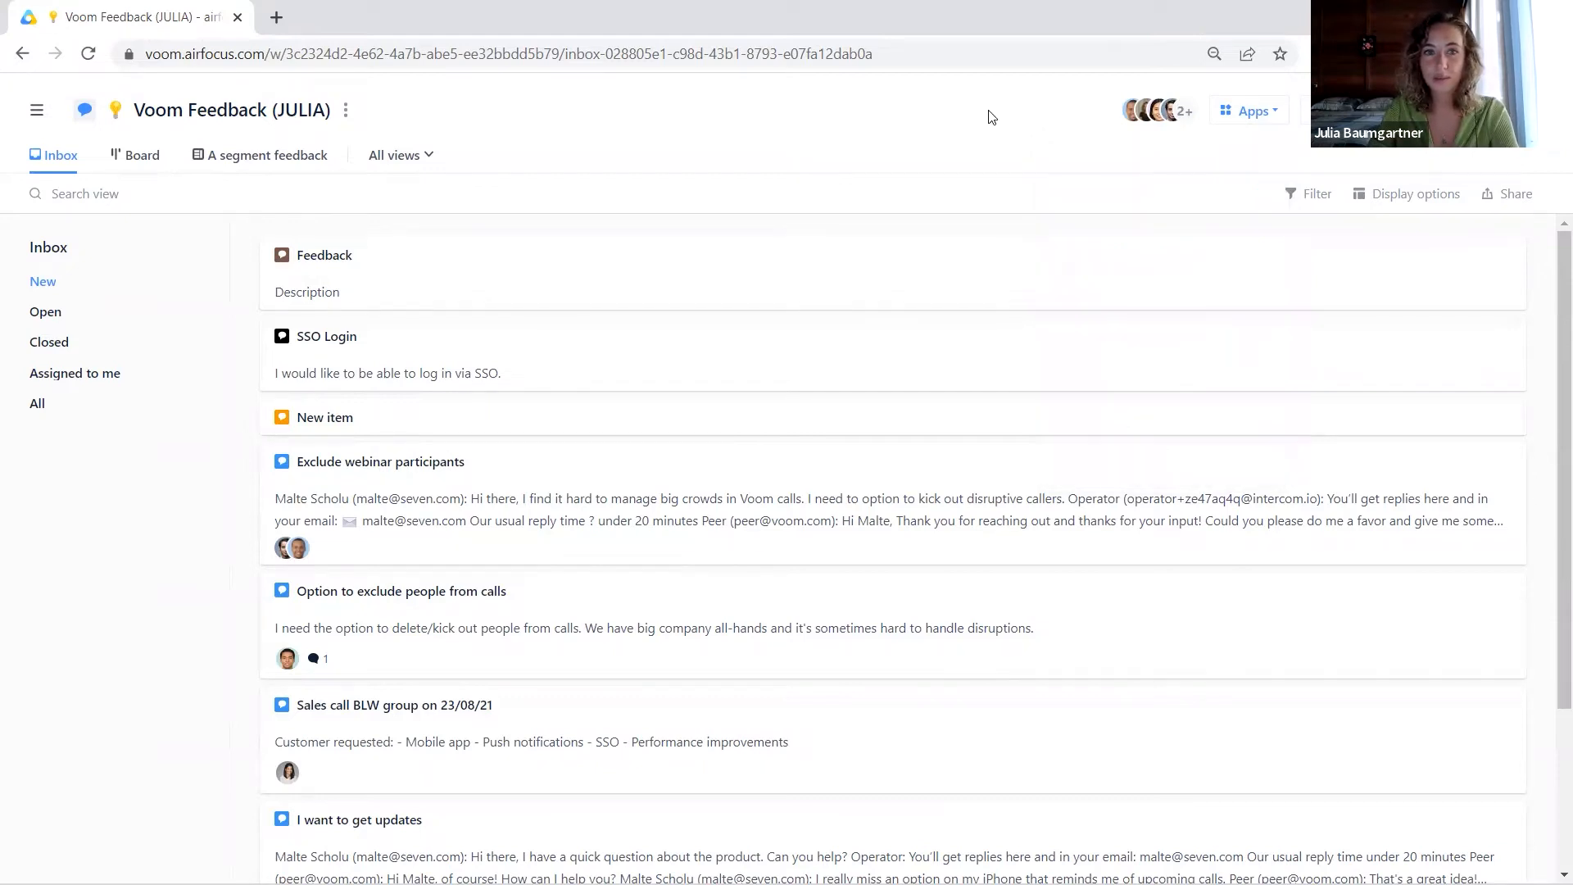
click(36, 113)
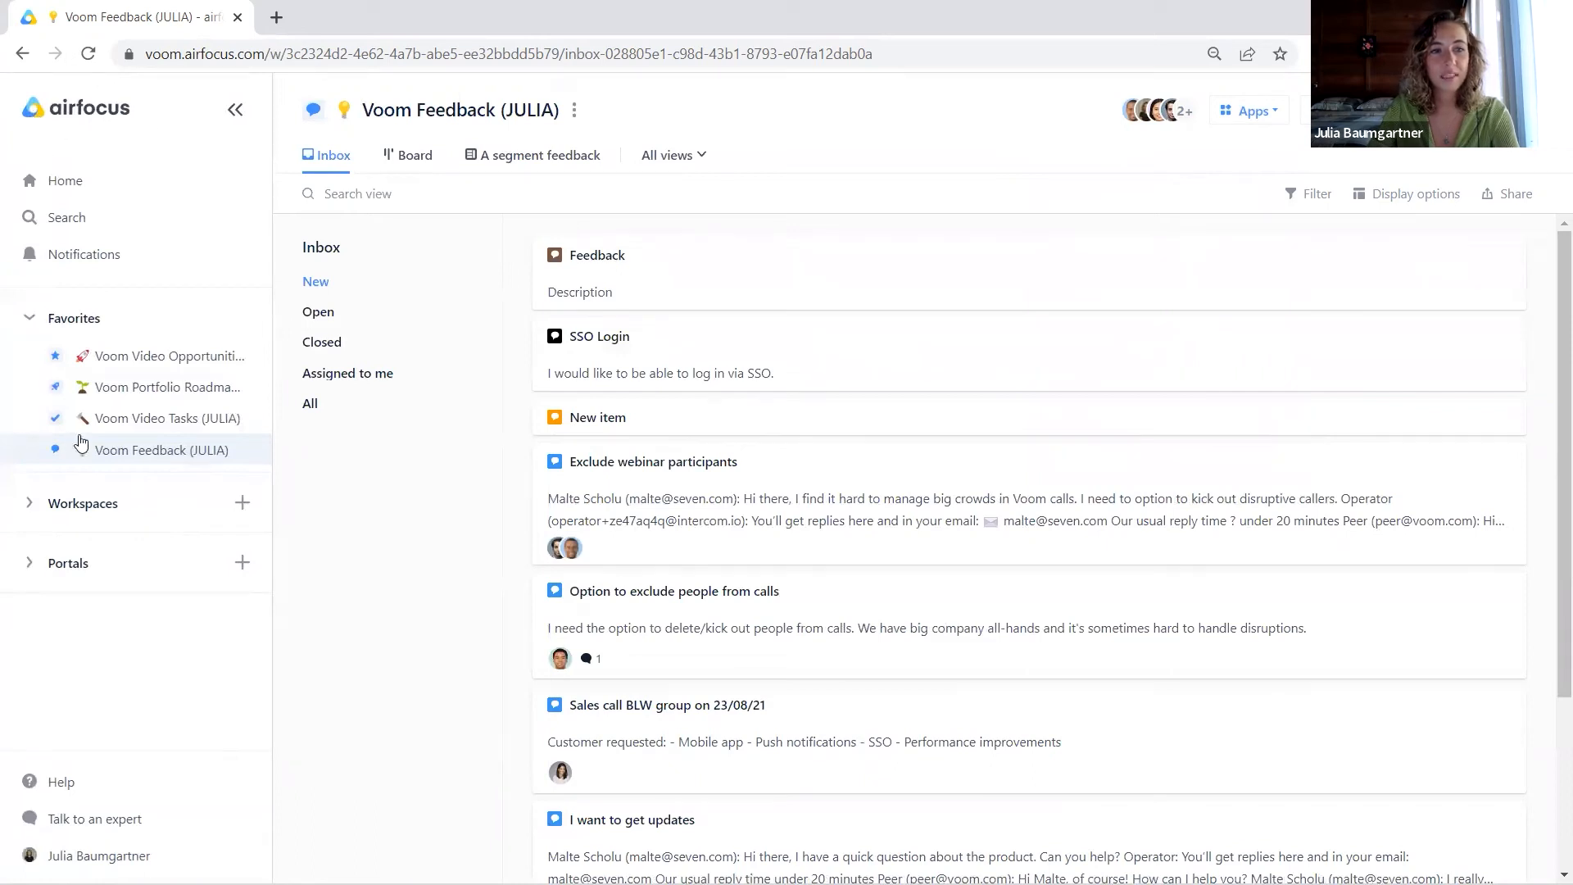
click(29, 564)
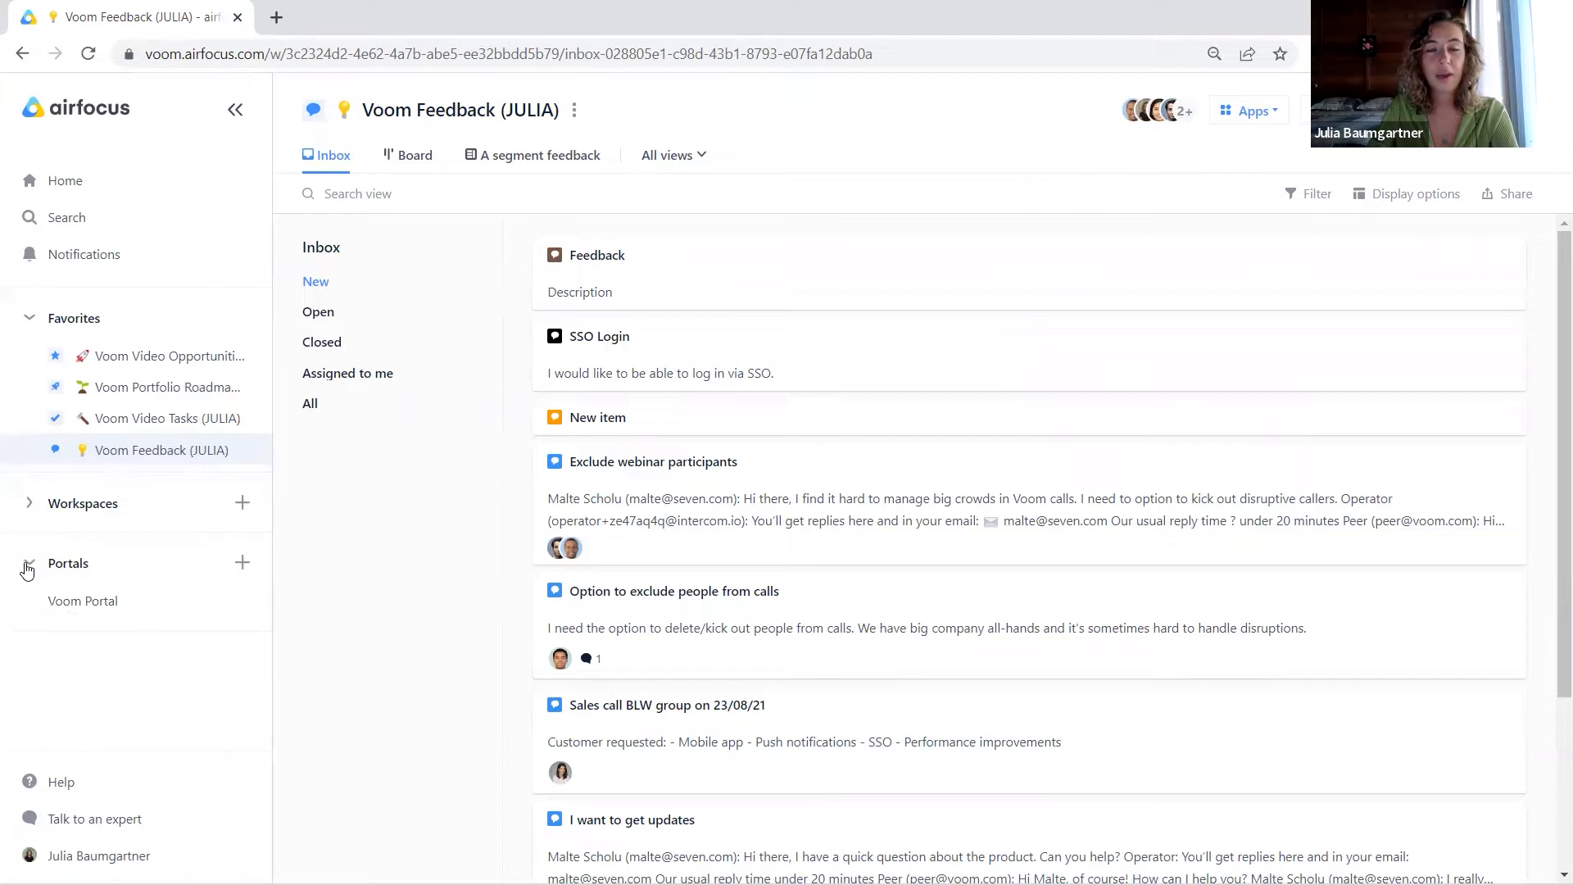
click(84, 606)
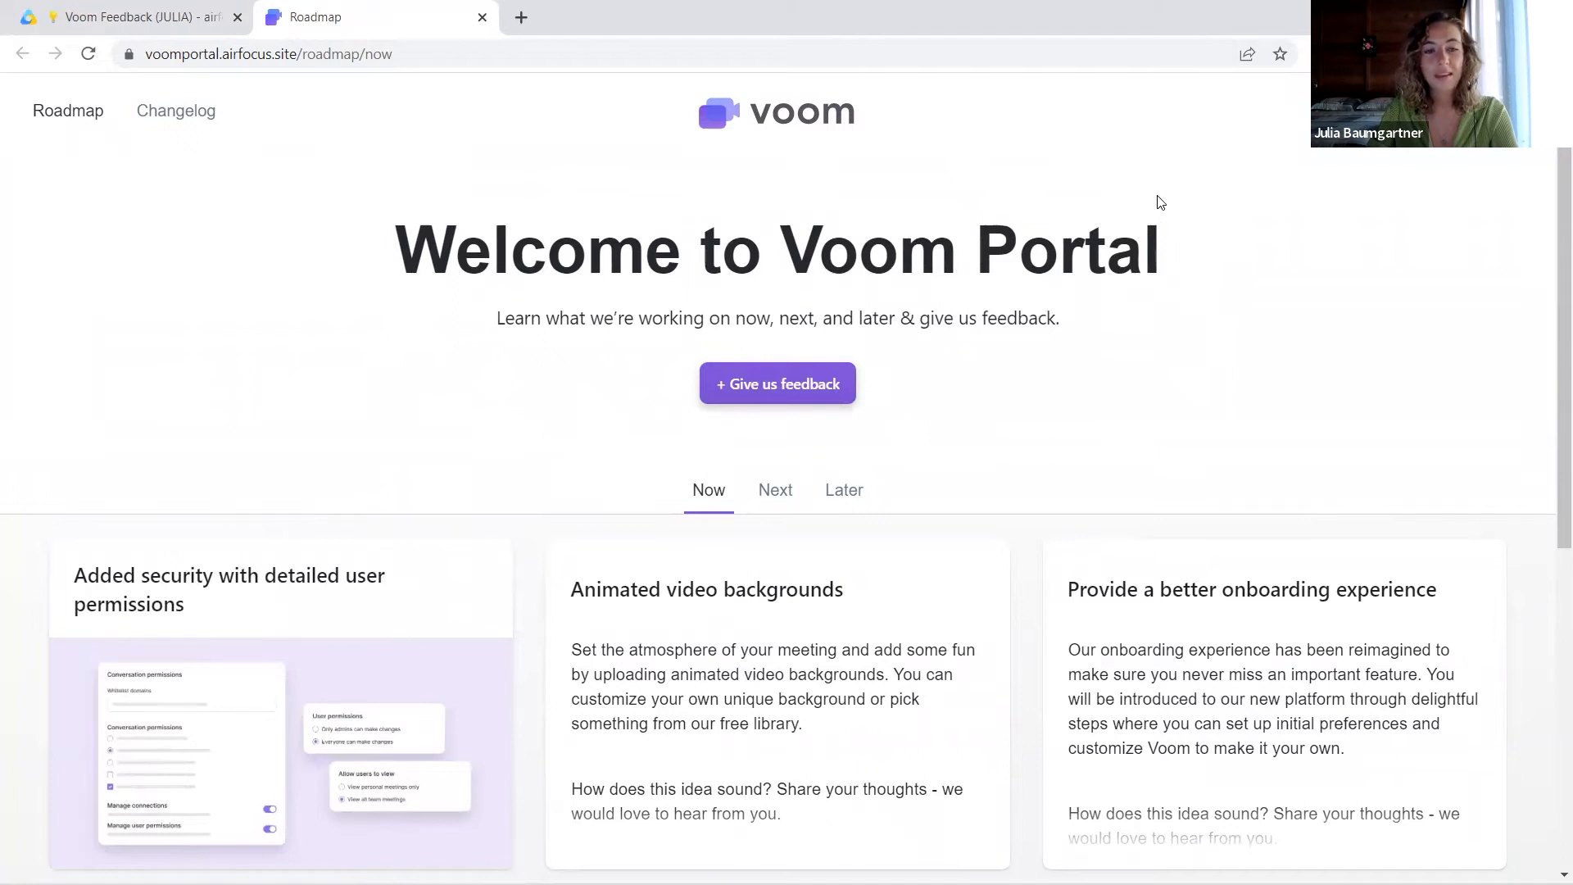
- Examine the portal's roadmap cards under Now and Later
scroll(1160, 203, down, 1)
scroll(1162, 214, up, 1)
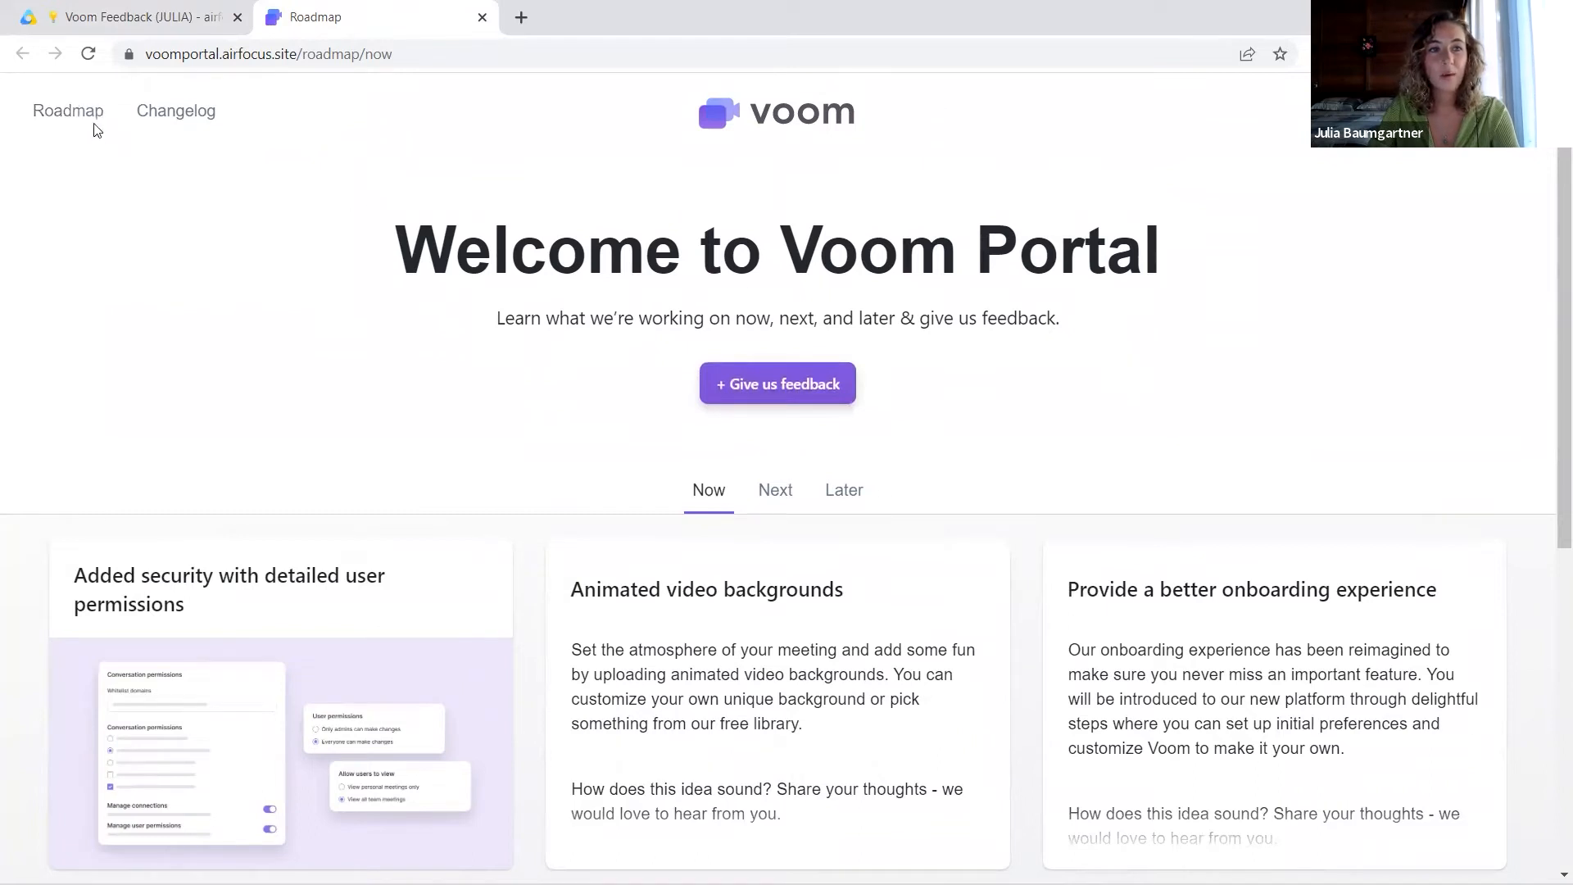
click(64, 111)
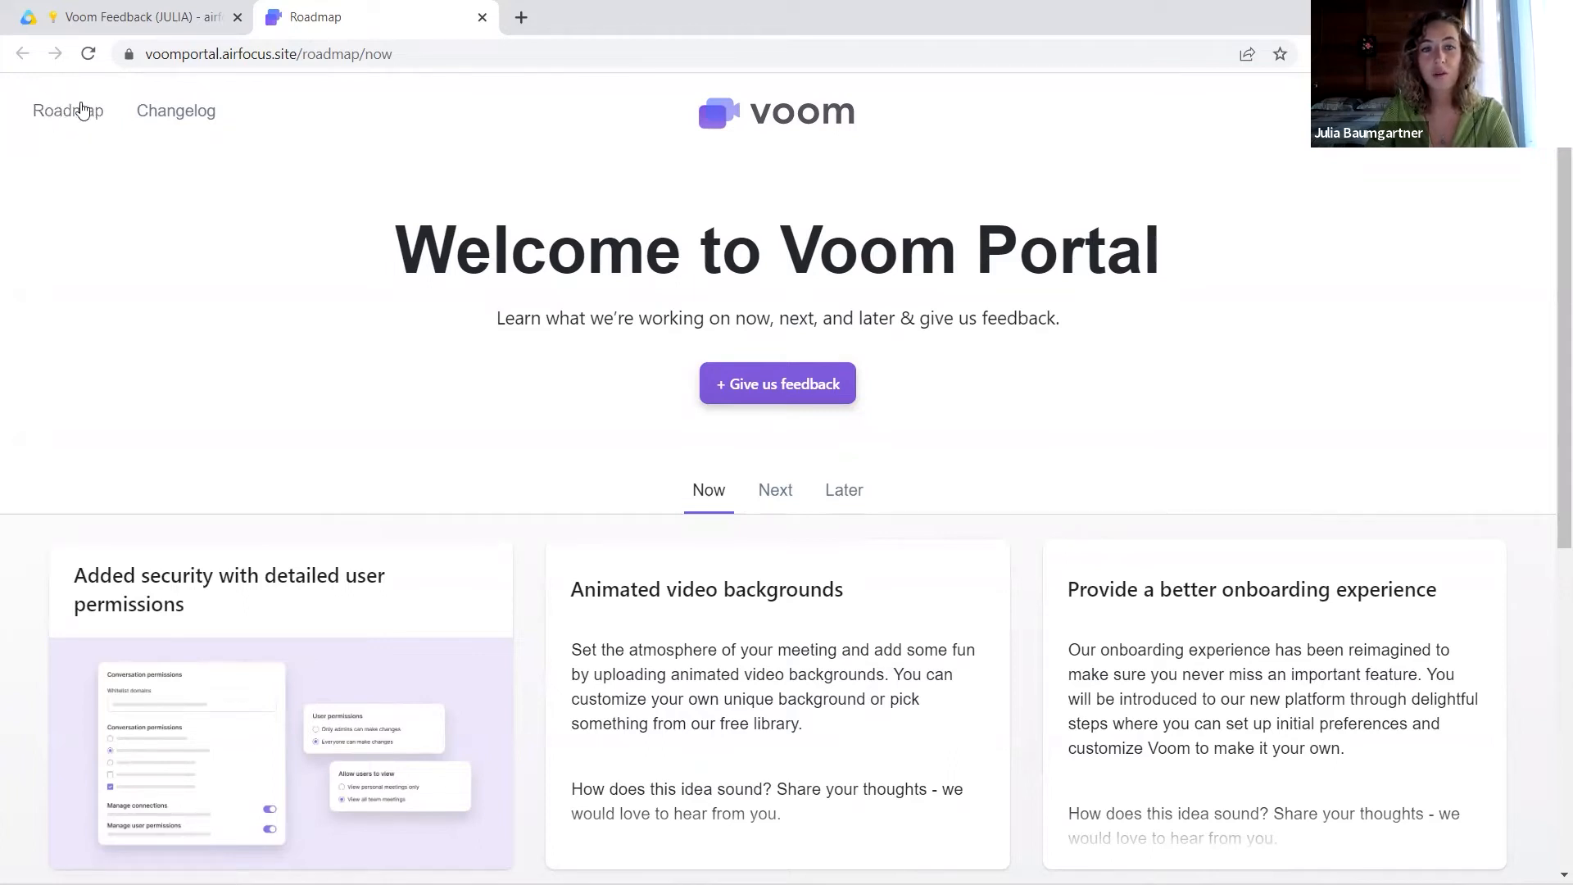
scroll(252, 284, down, 1)
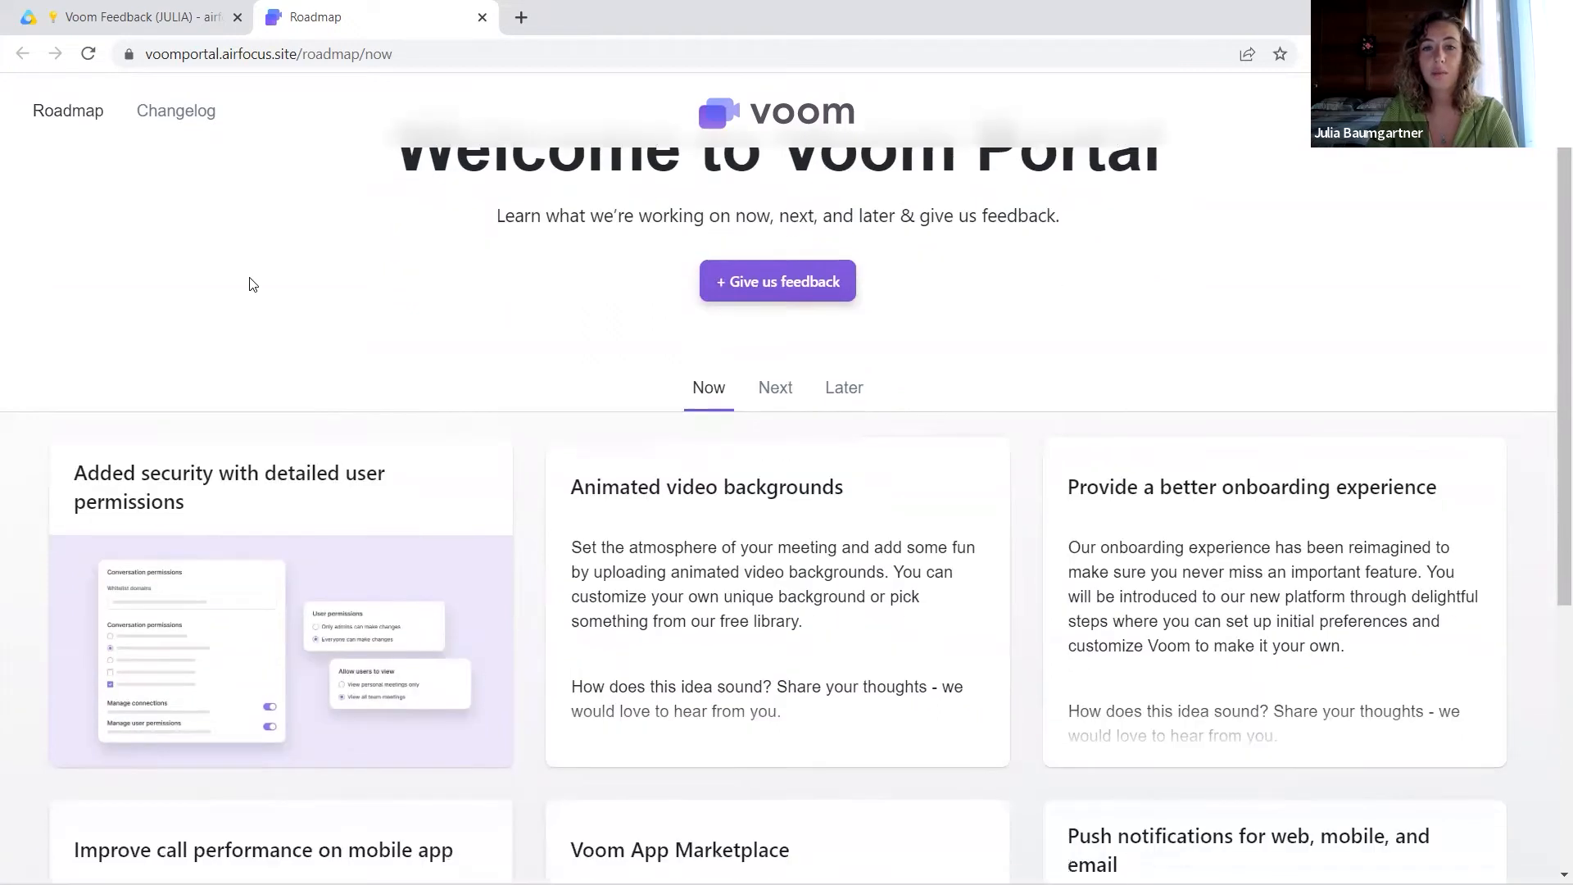
scroll(595, 248, down, 1)
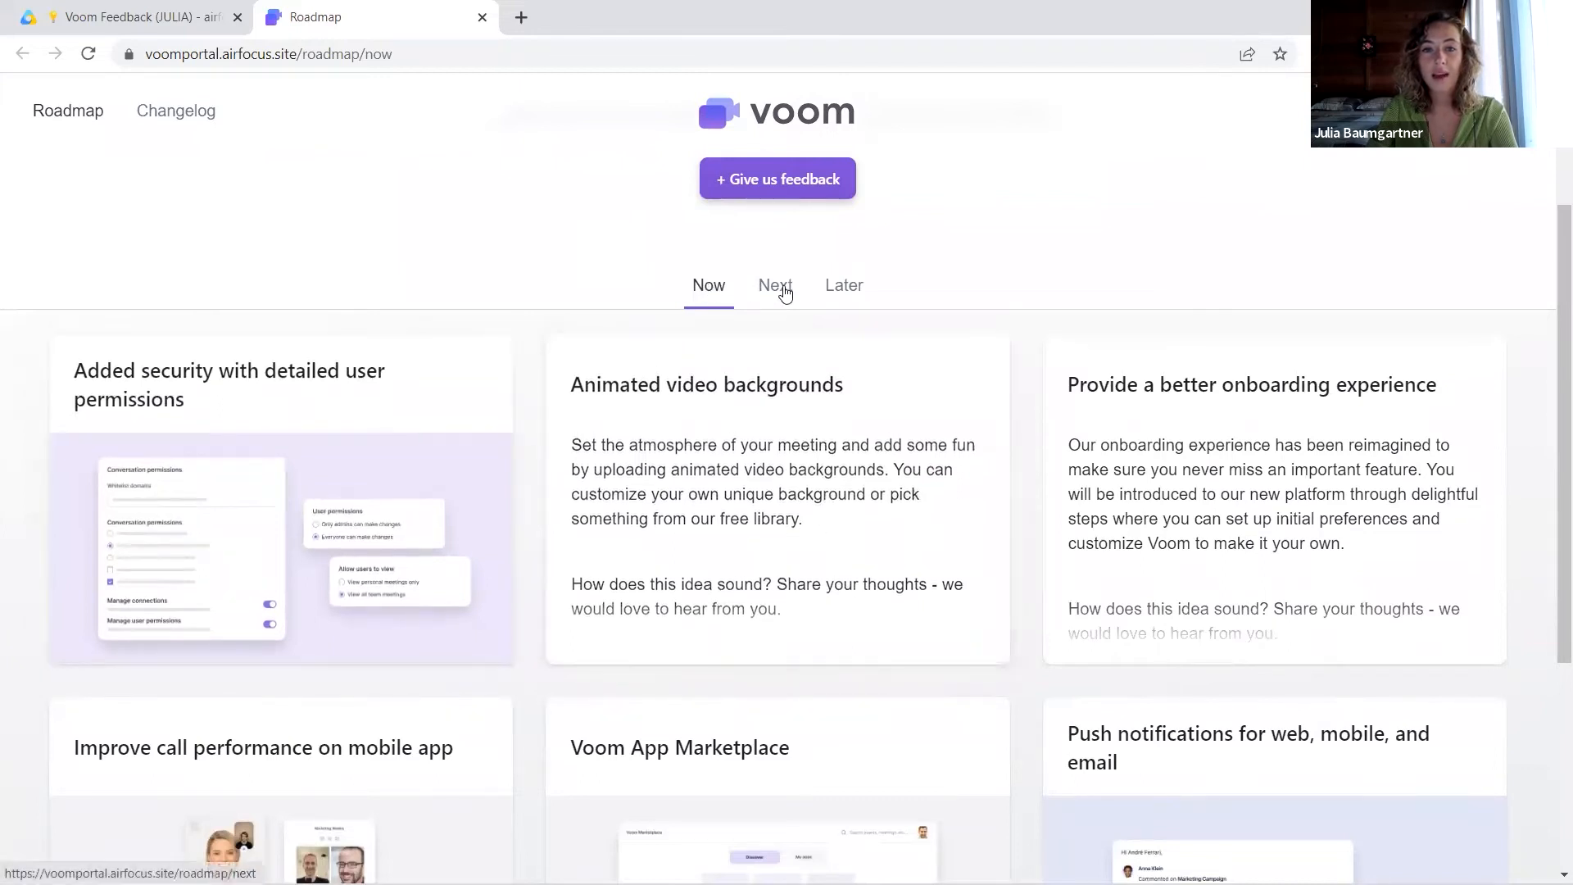
click(847, 292)
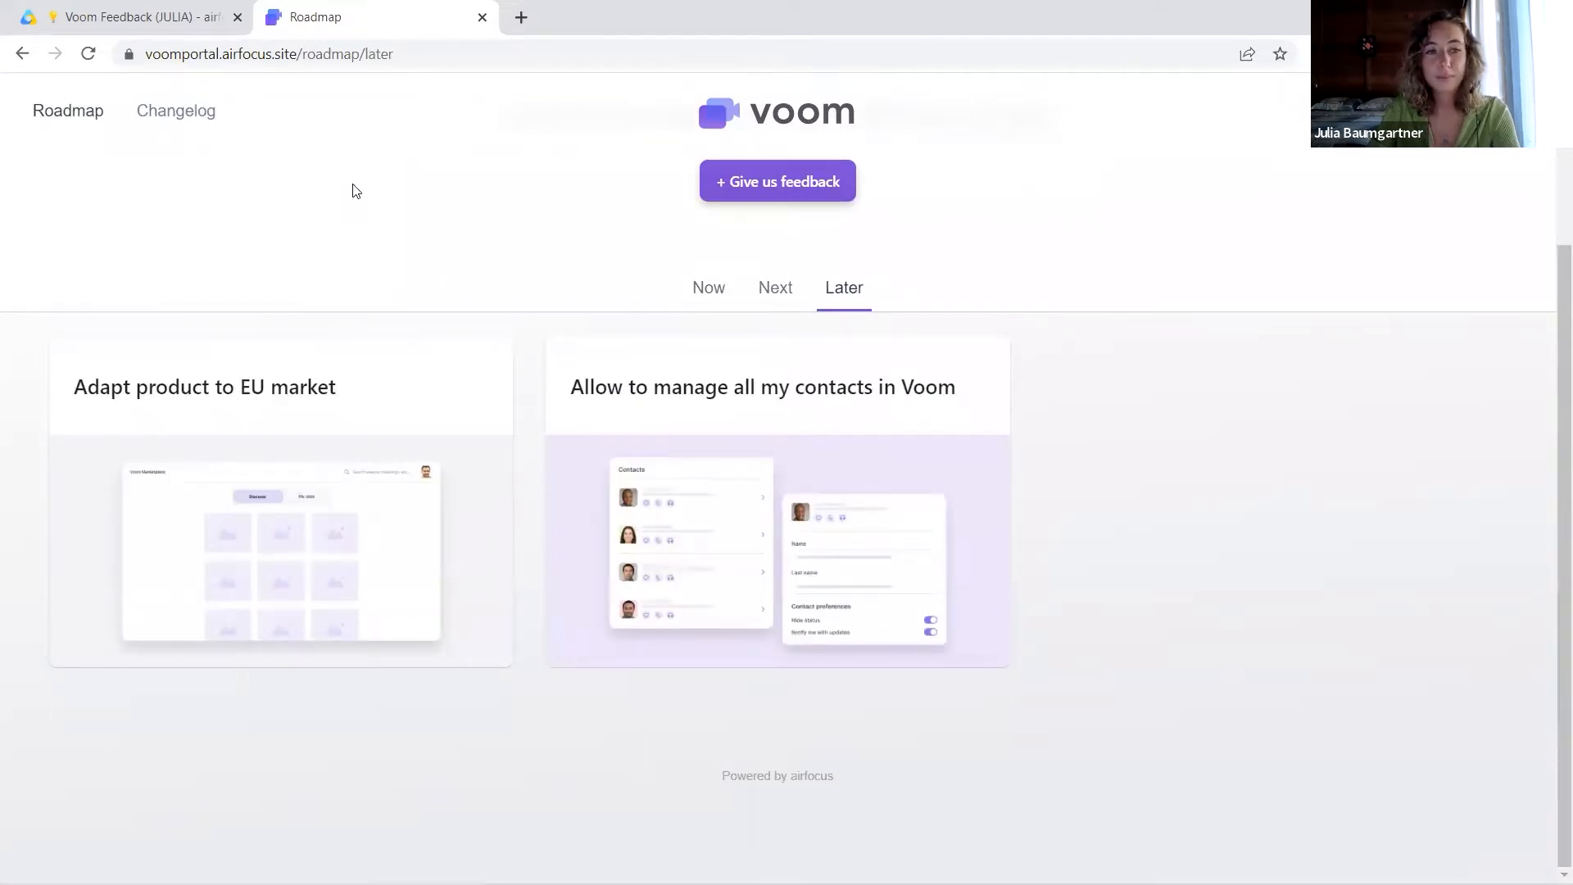
- View the portal's linked changelog, then close it and return to the Now section of the roadmap
click(180, 119)
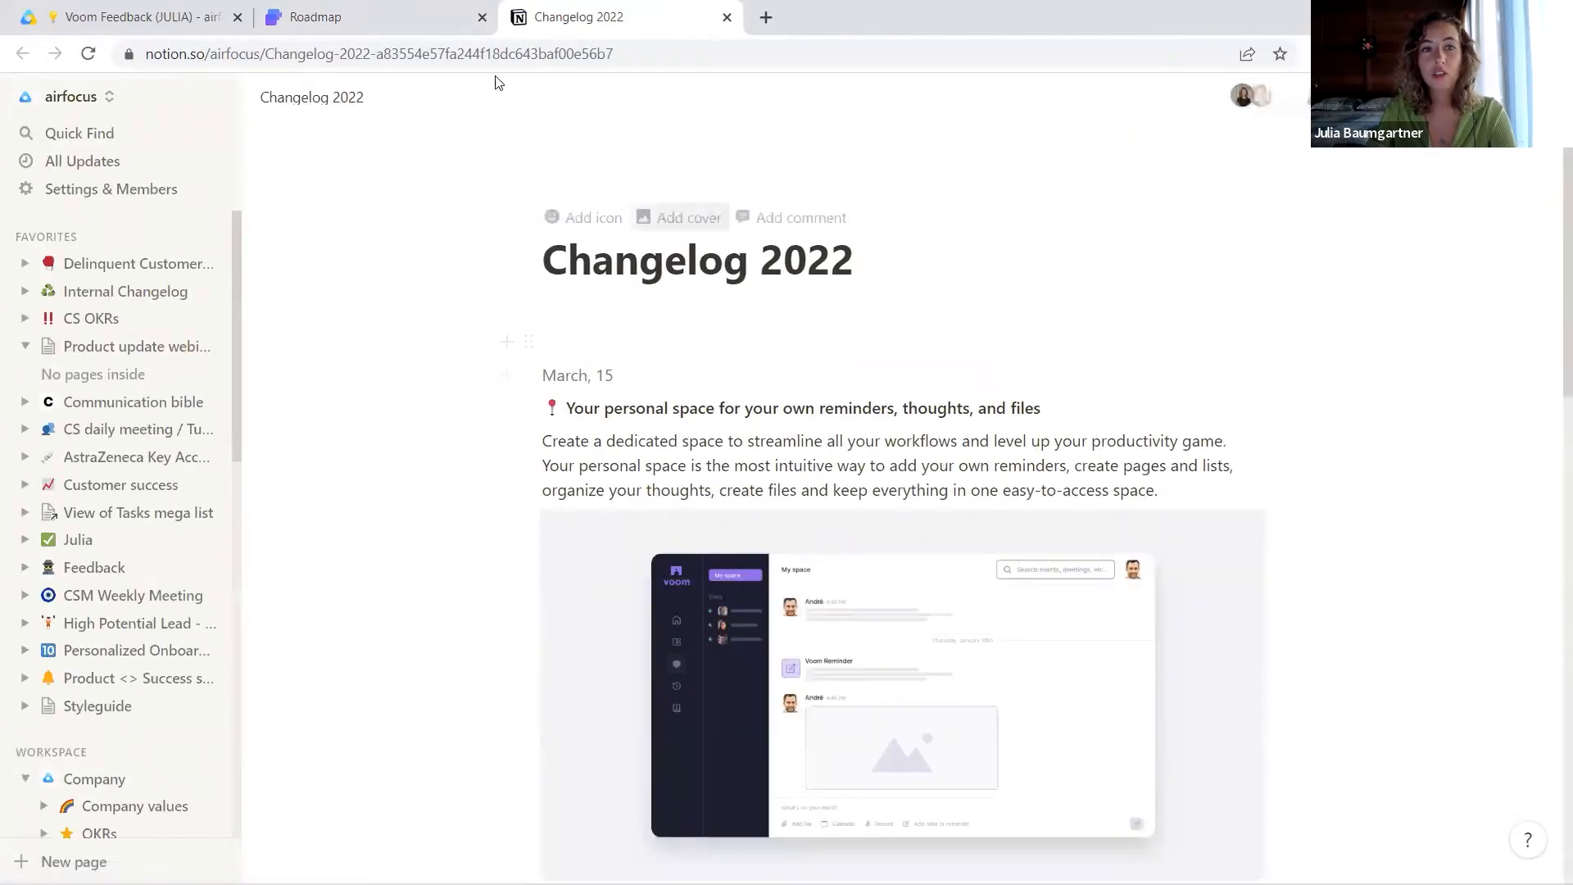
click(377, 16)
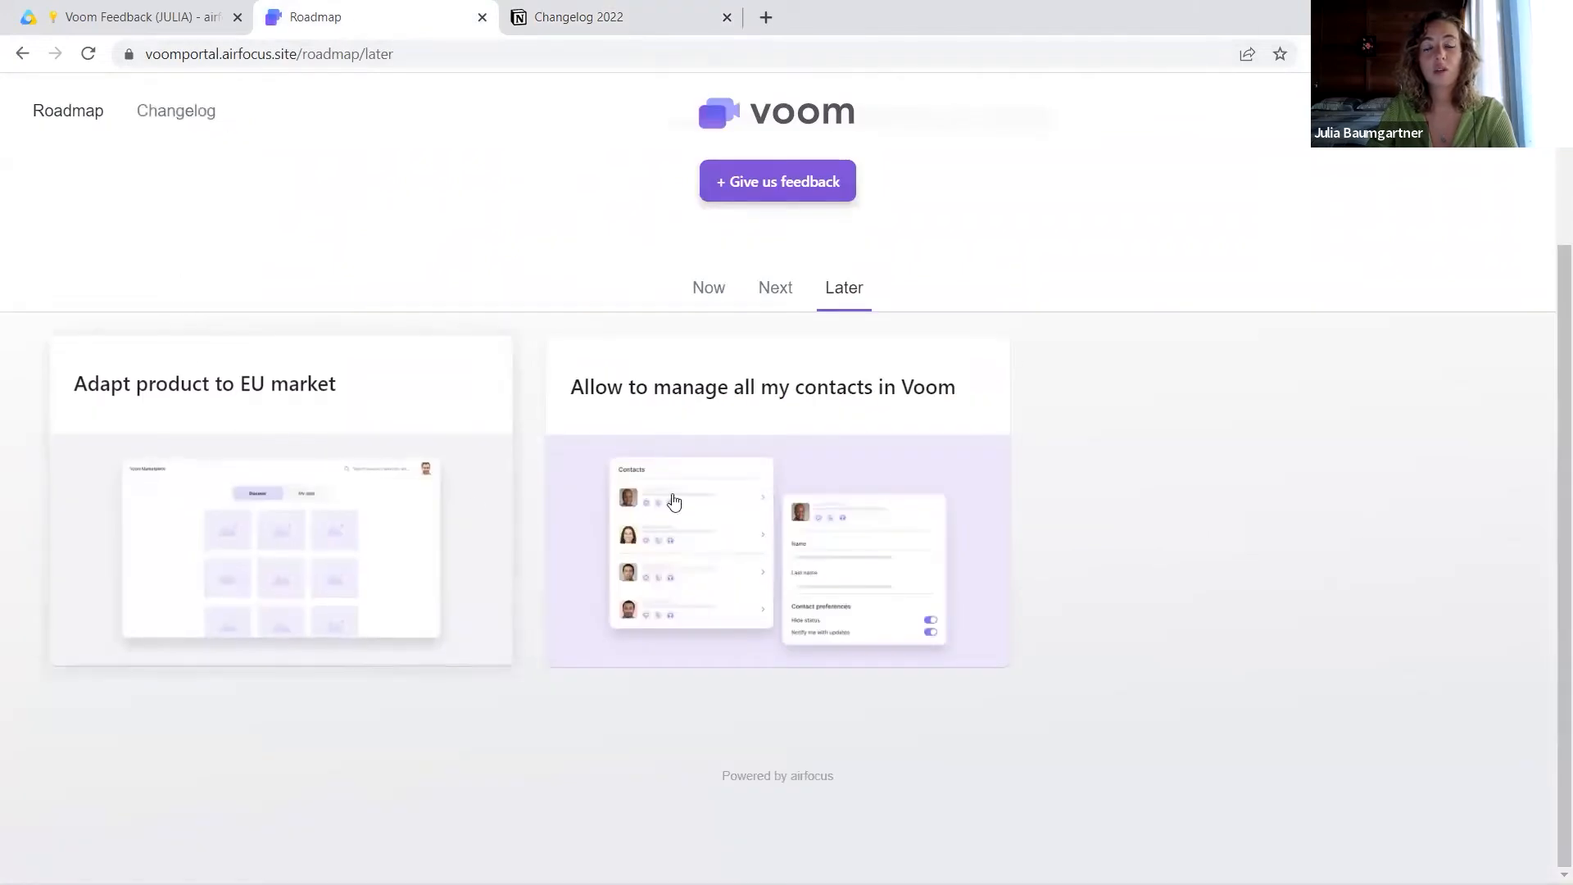
click(710, 295)
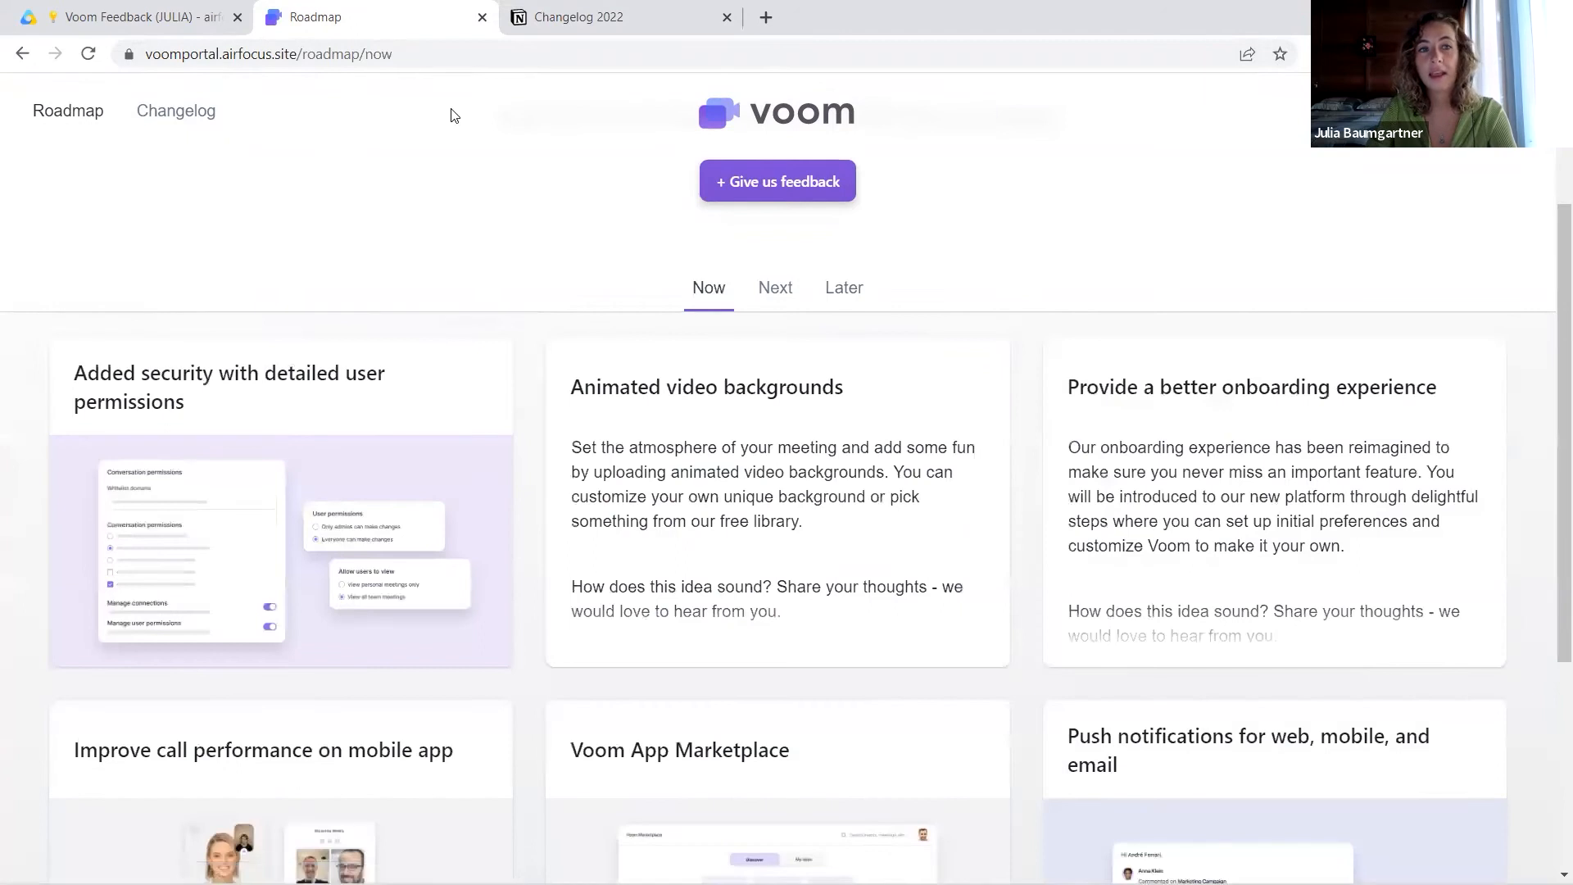
click(728, 18)
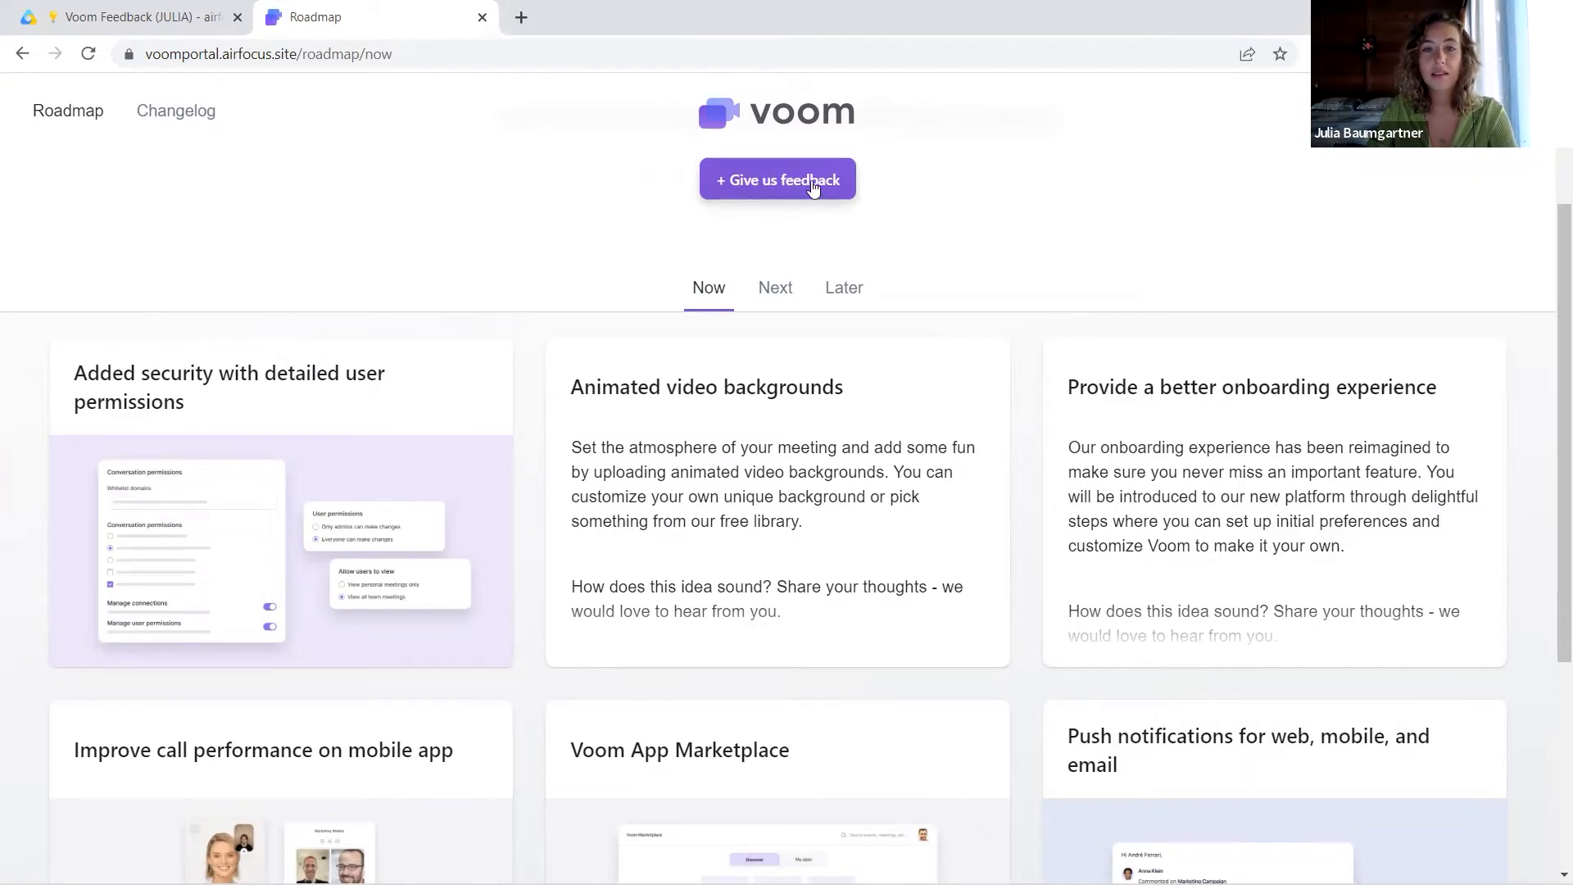
- Open the portal's feedback form, check the apps active in the Voom Feedback workspace, and return to the form
click(763, 188)
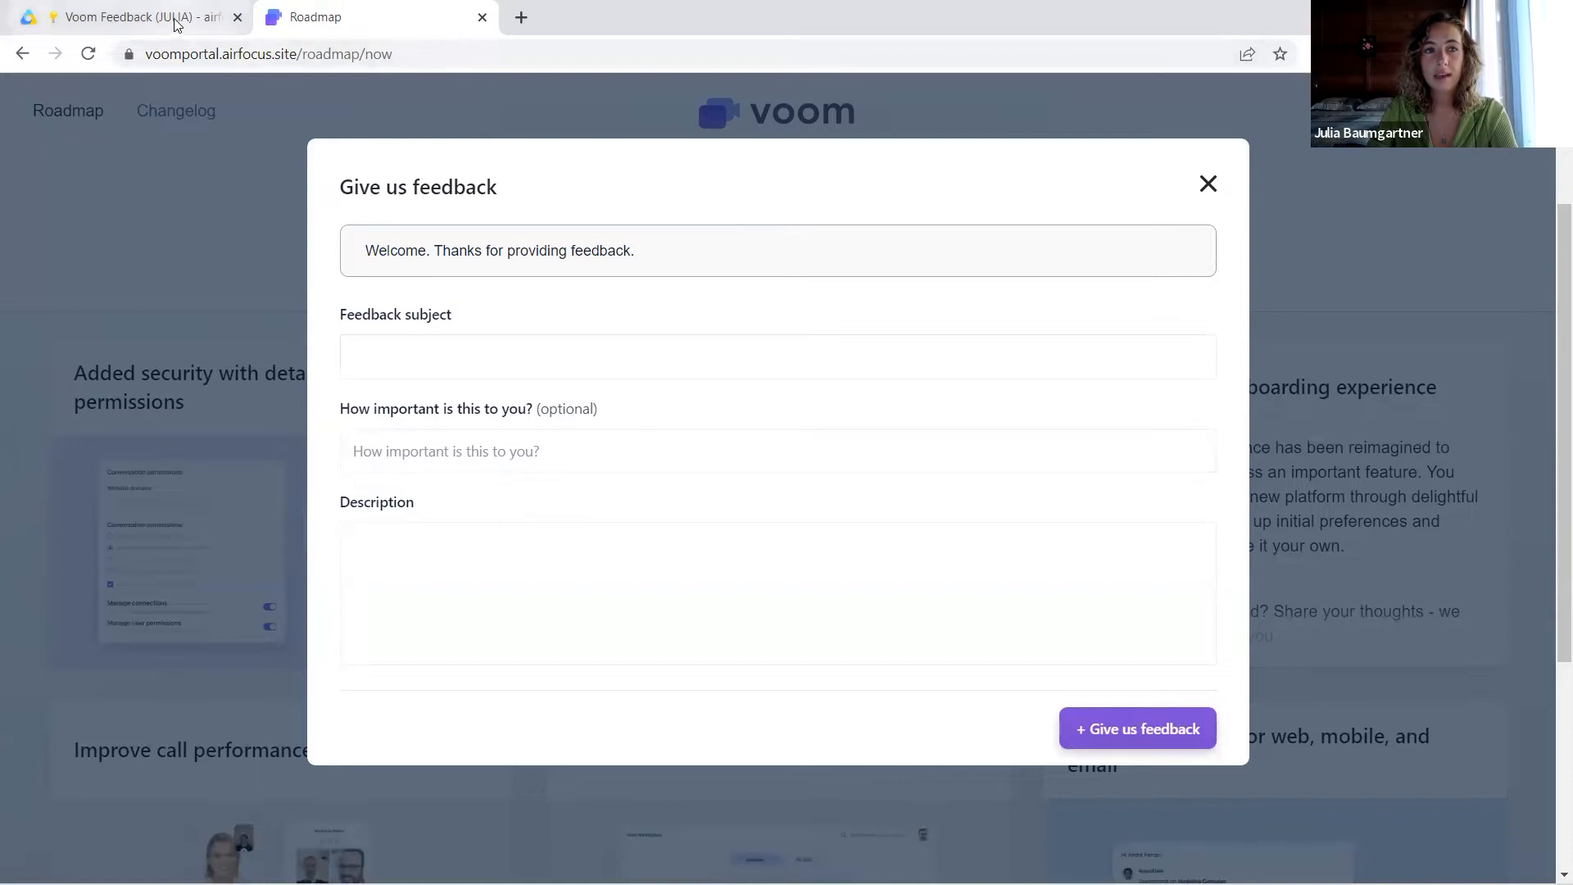
click(139, 17)
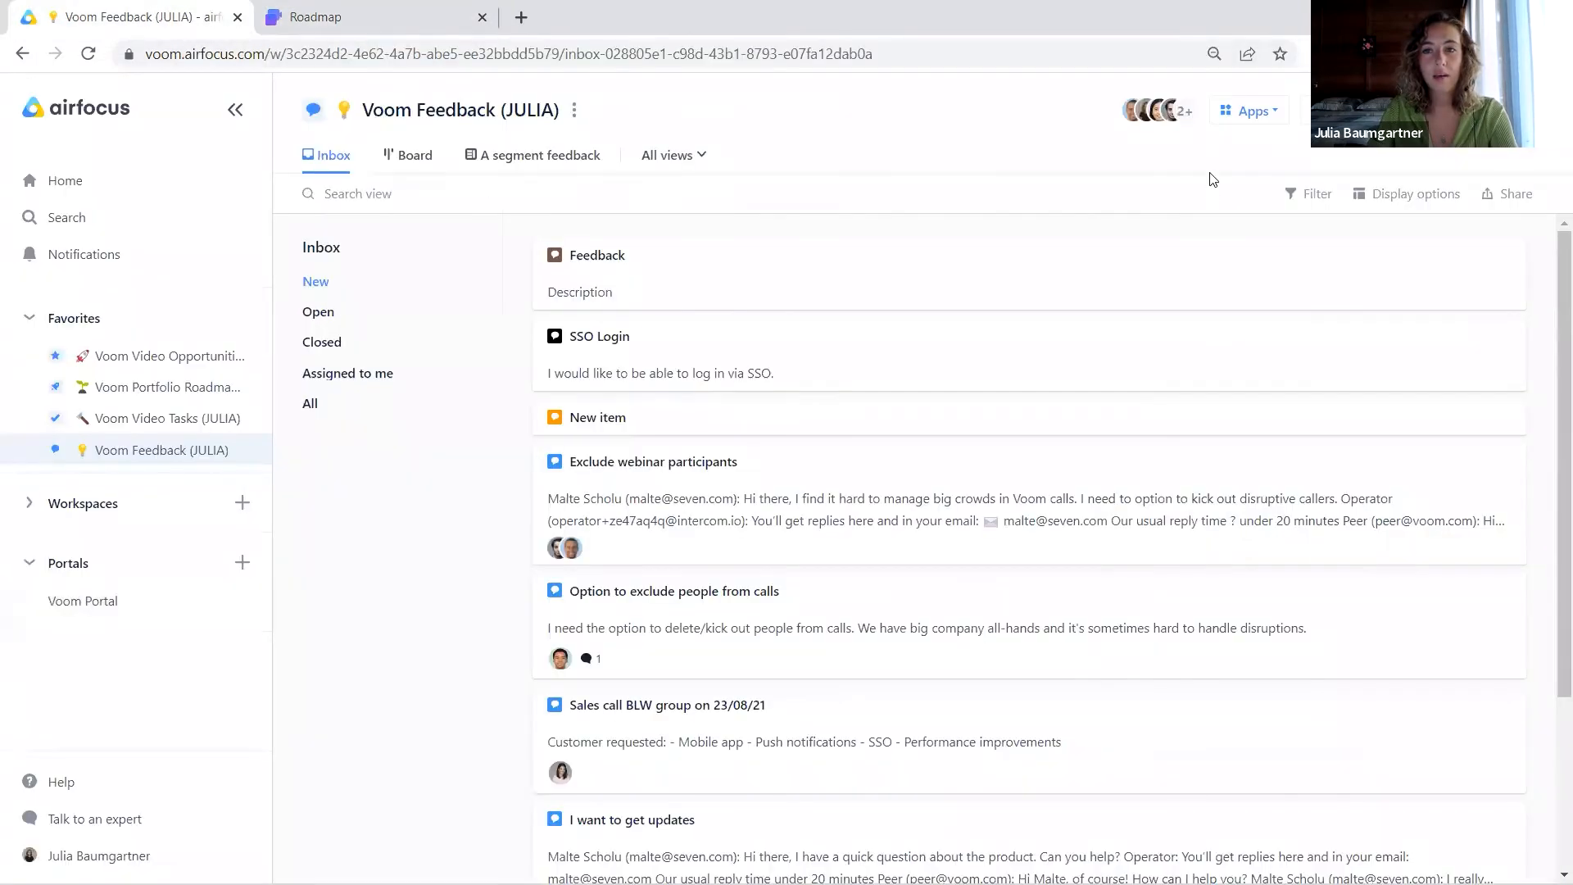
click(1247, 111)
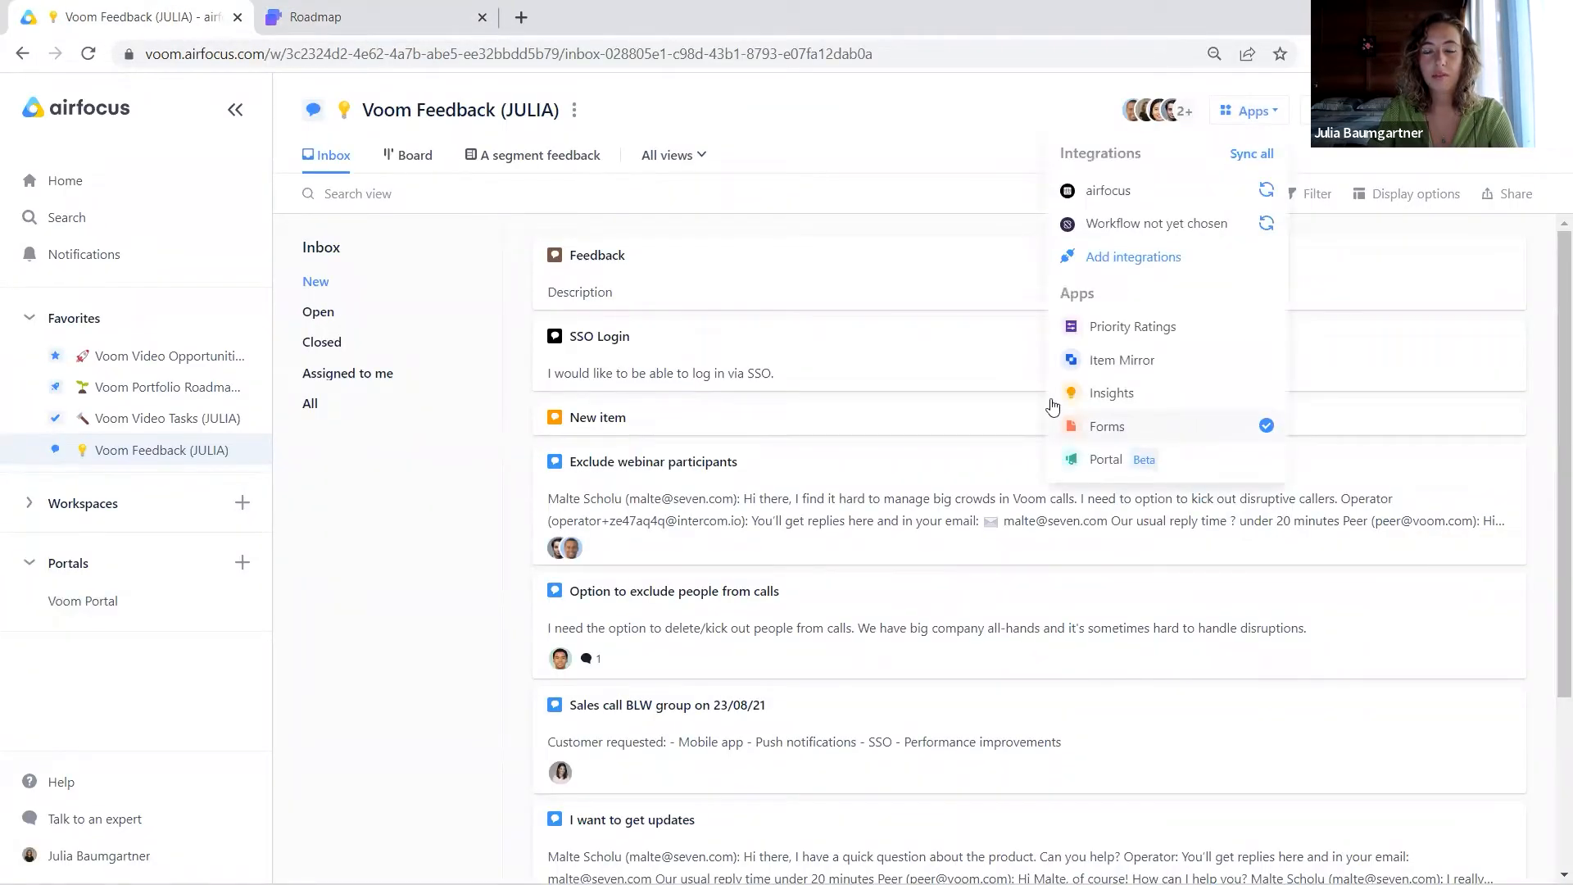
click(365, 16)
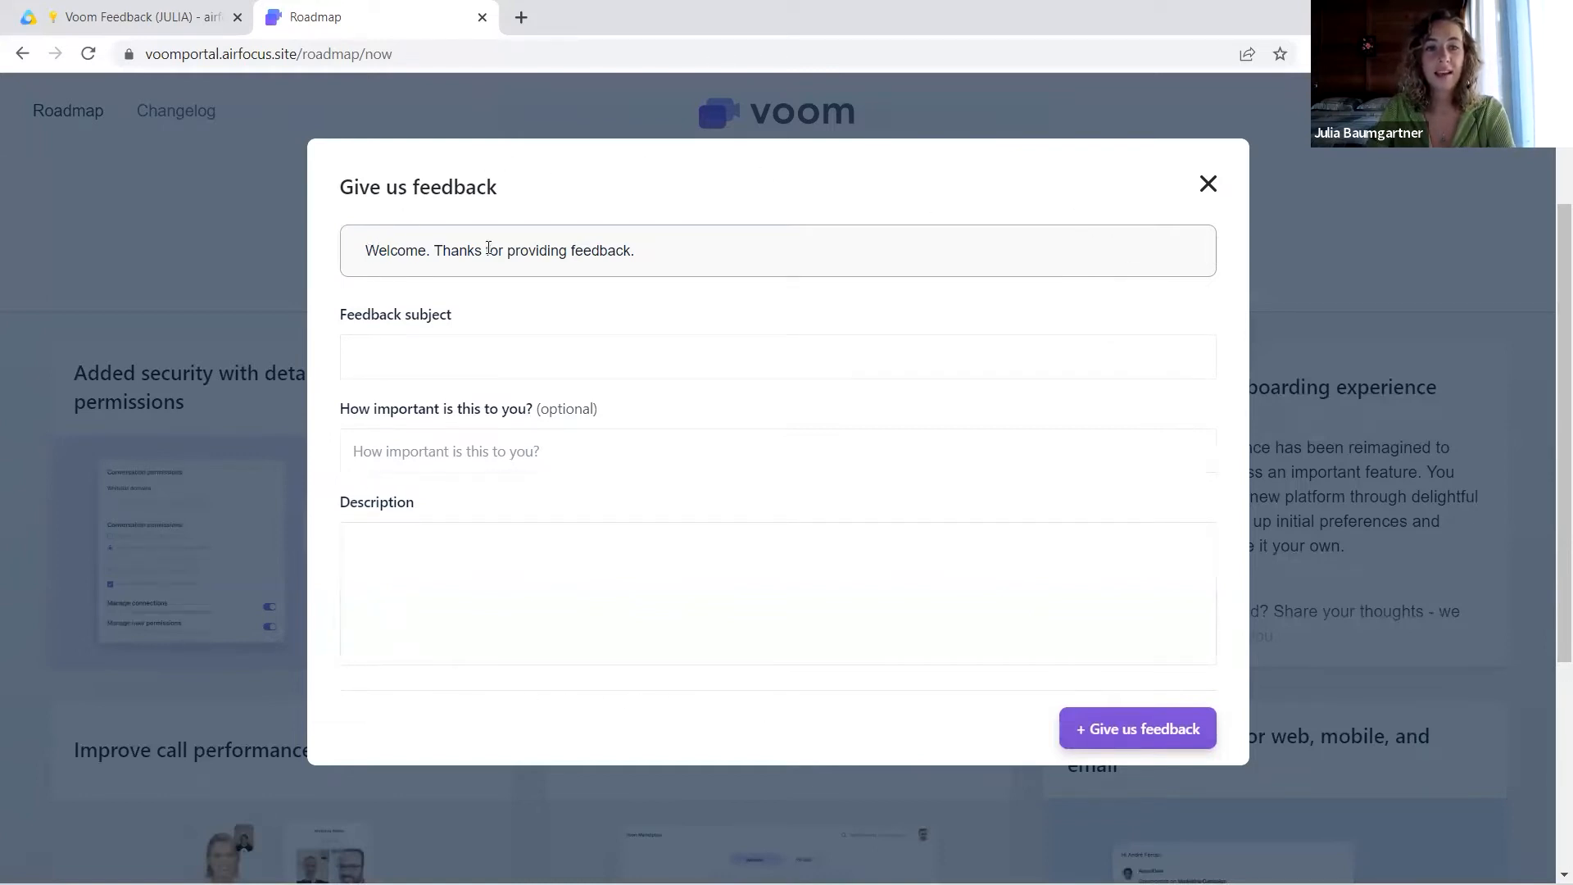
- Examine the feedback form's subject, importance and description fields, including the importance options, then close the form without submitting
click(423, 351)
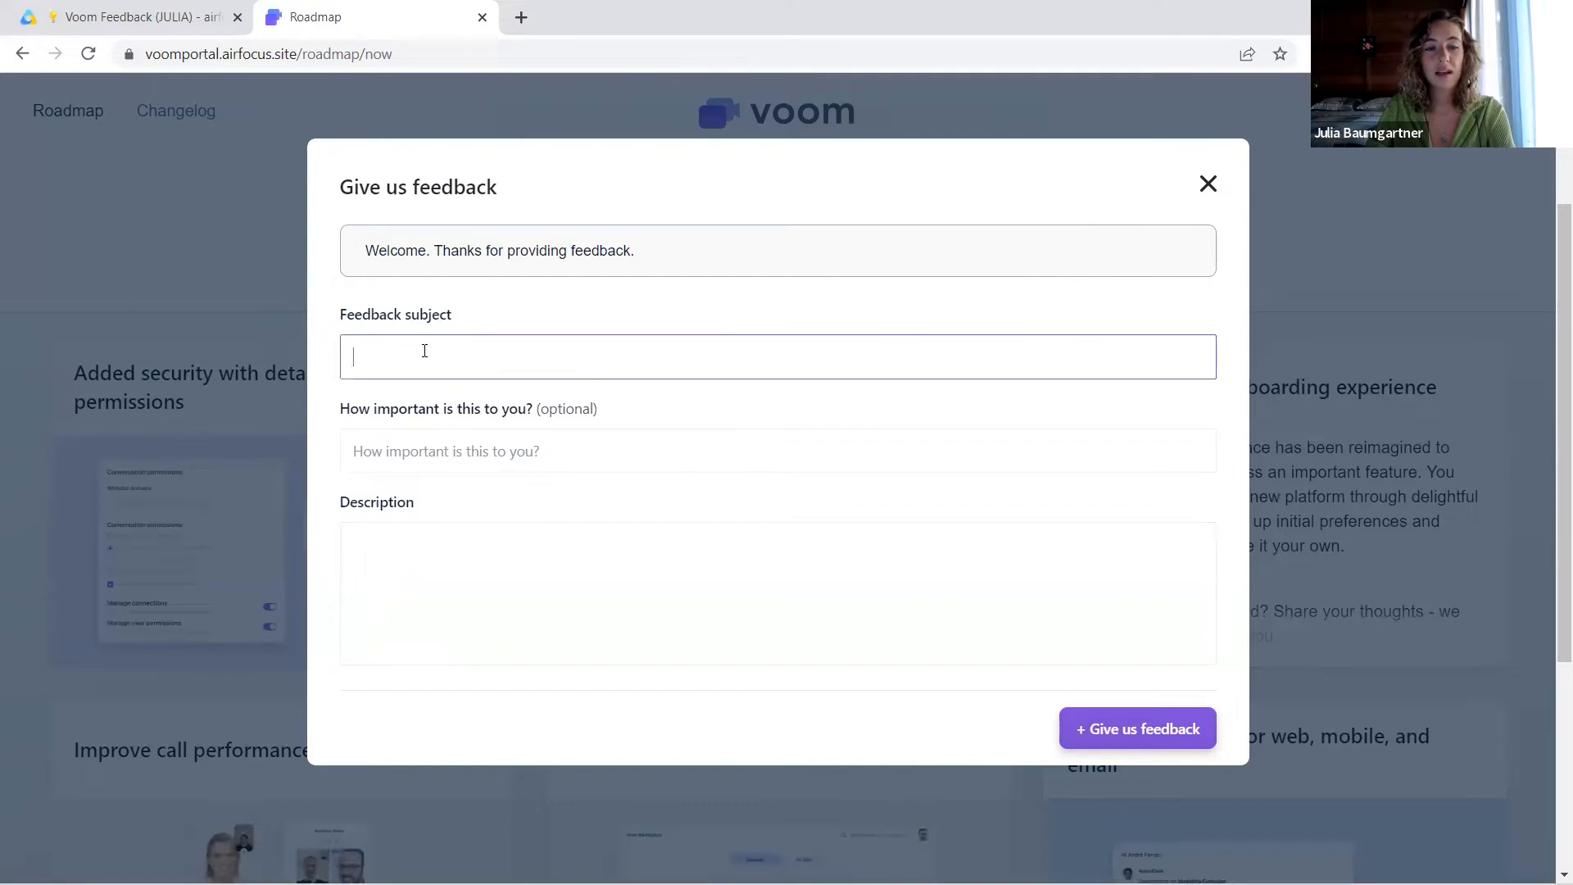
click(382, 460)
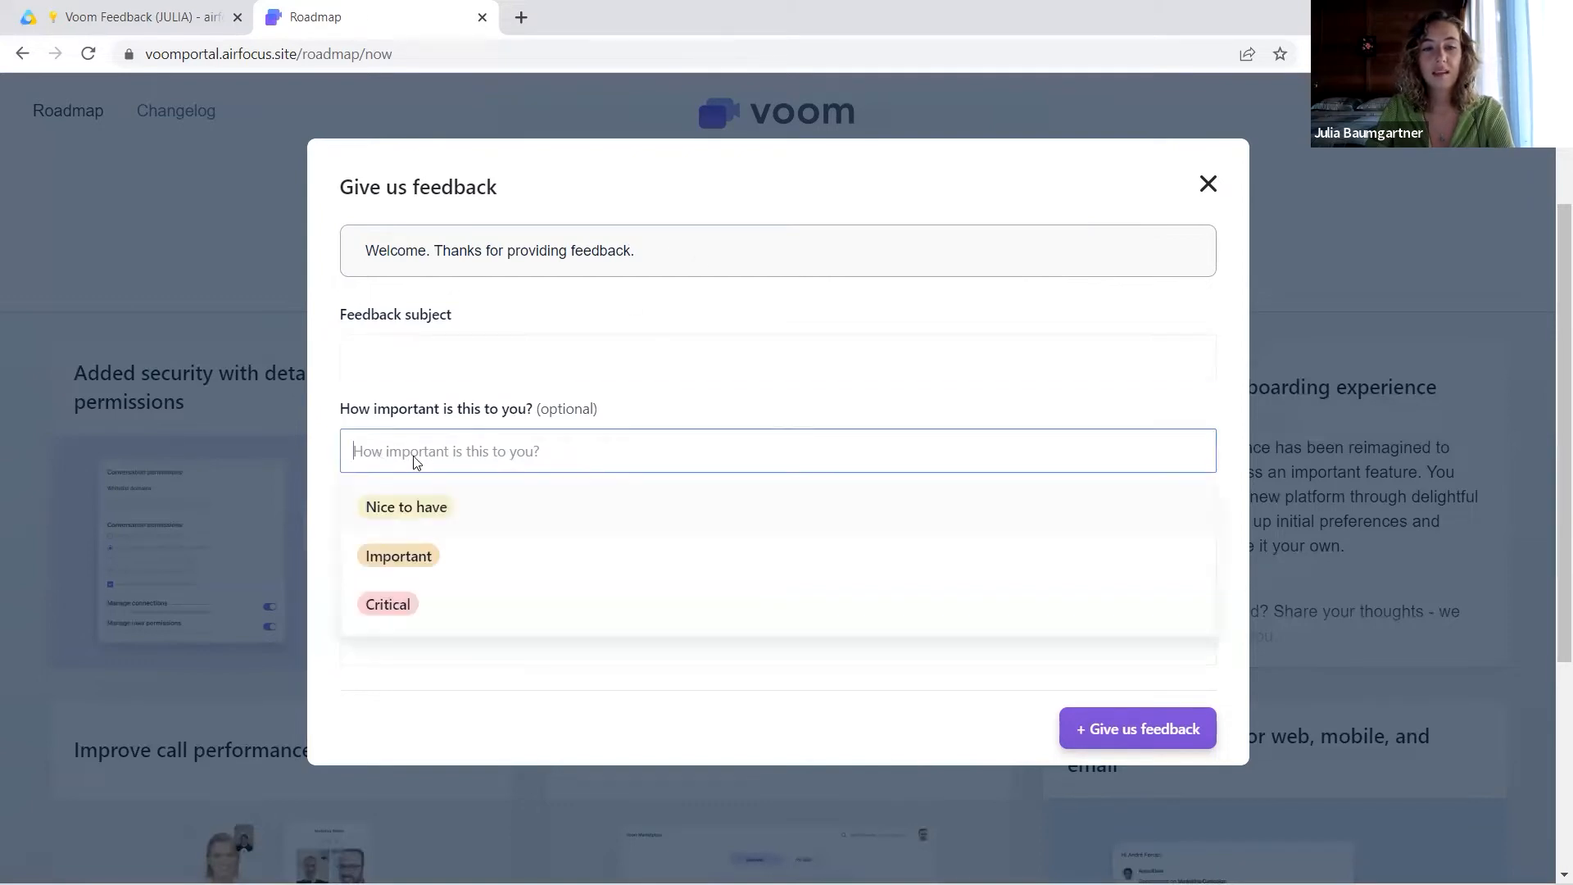
click(666, 403)
click(428, 555)
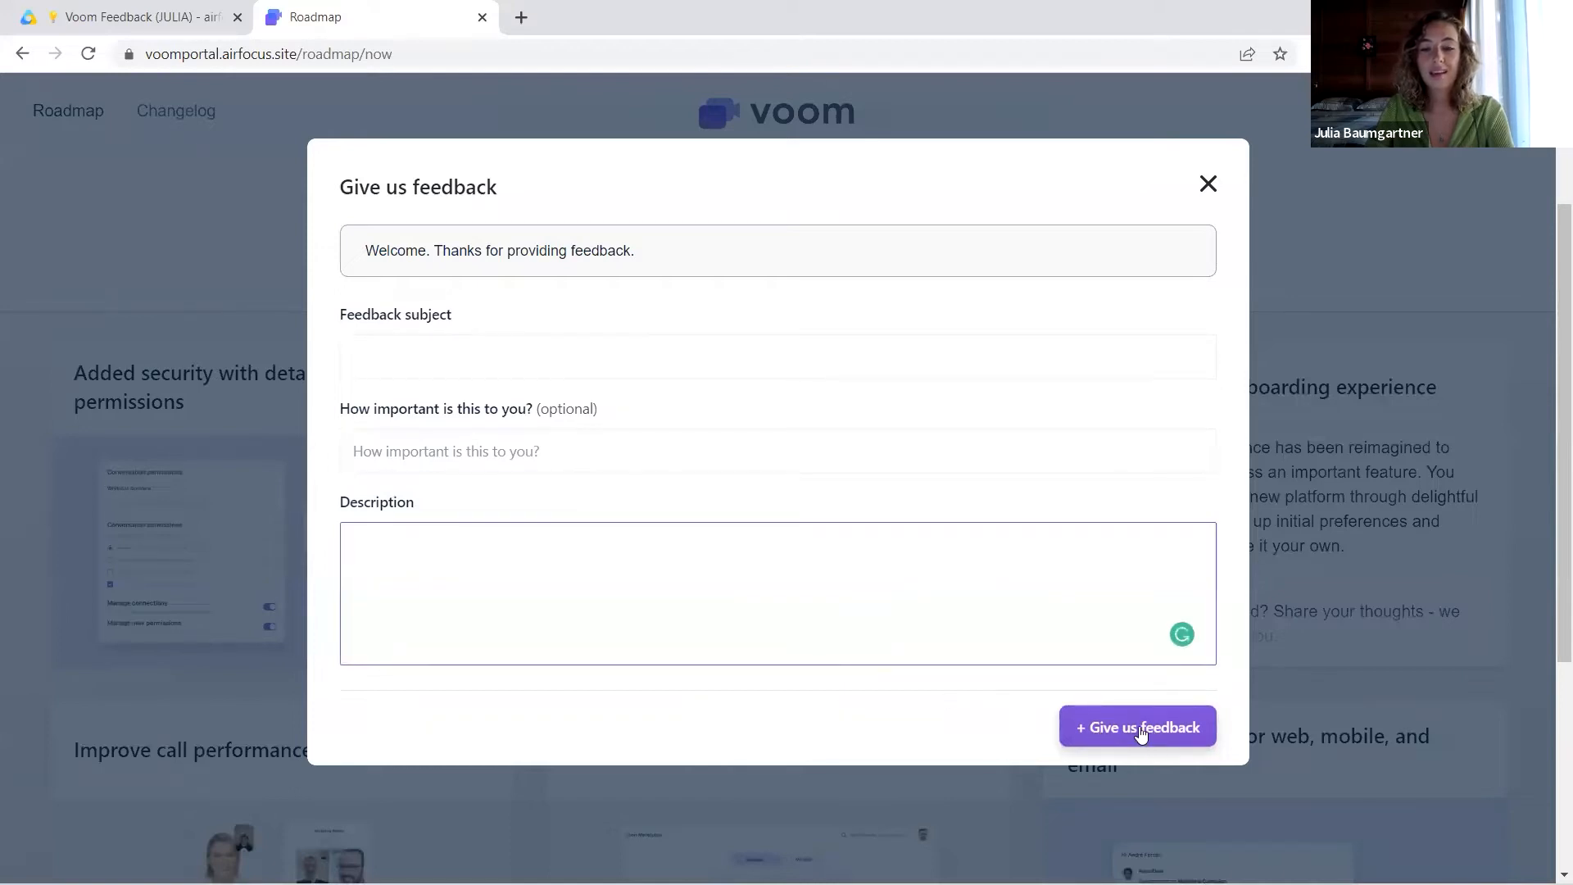
click(1370, 683)
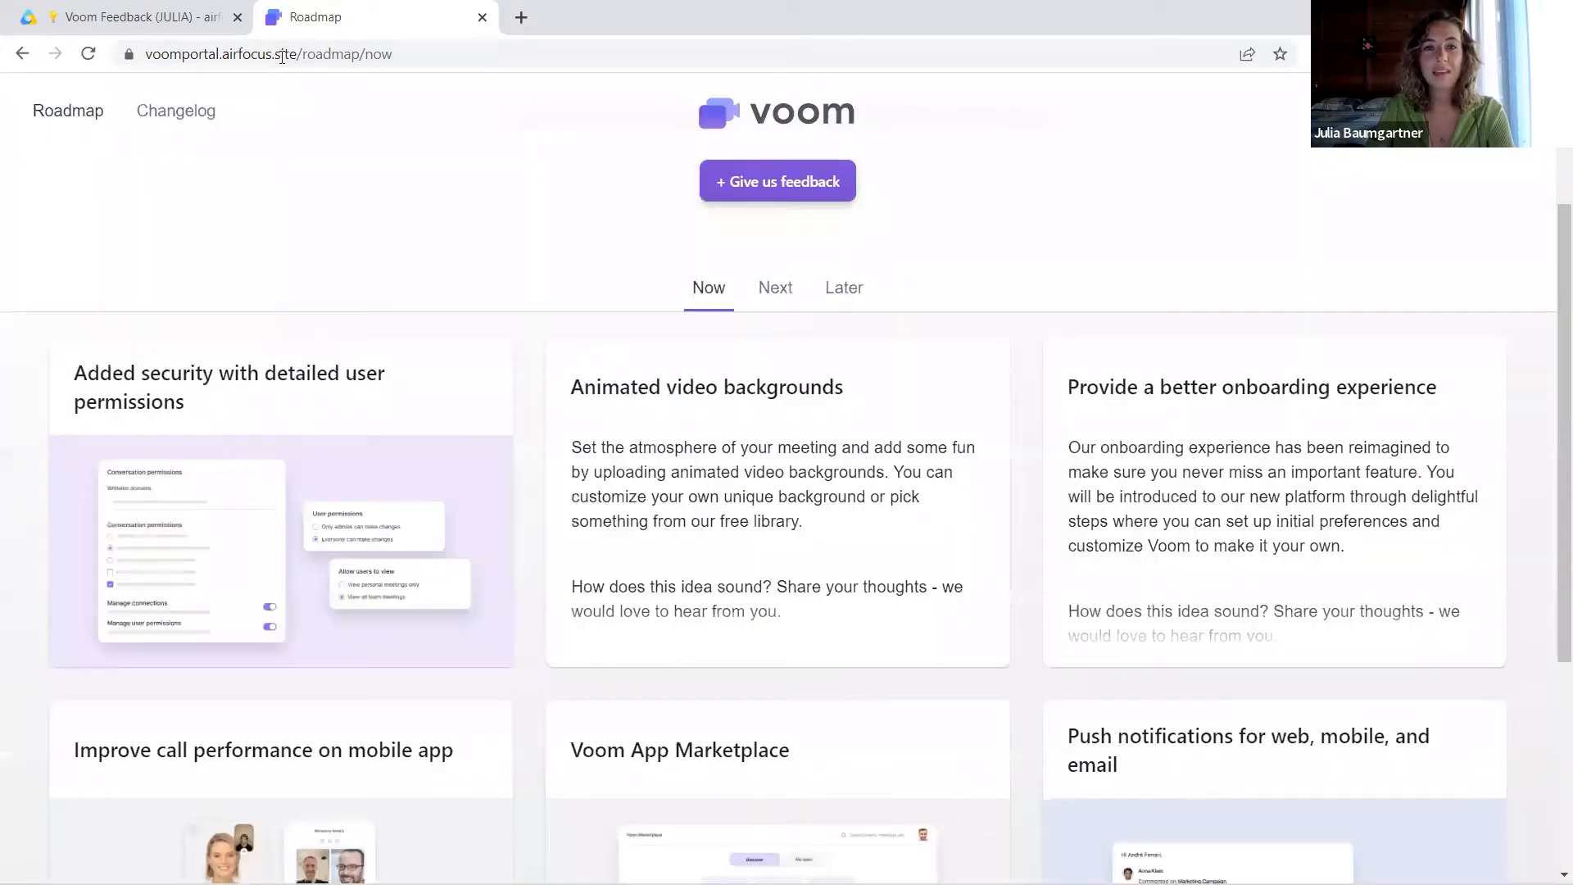
- Dismiss the apps list in the Voom Feedback workspace, then revisit the portal's roadmap and close that browser tab
click(172, 16)
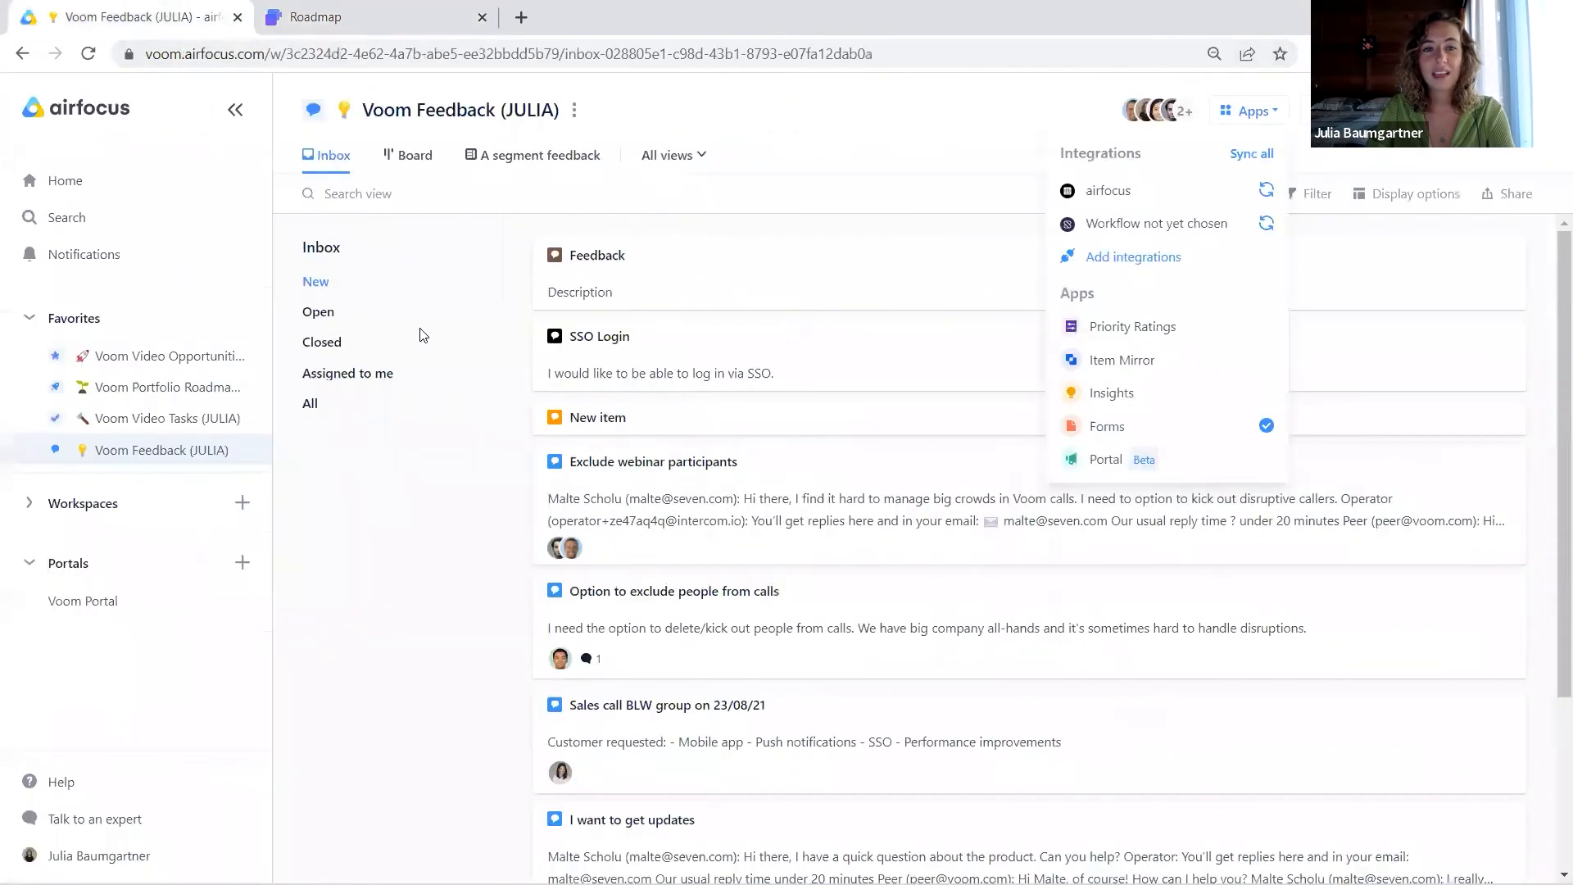
click(454, 526)
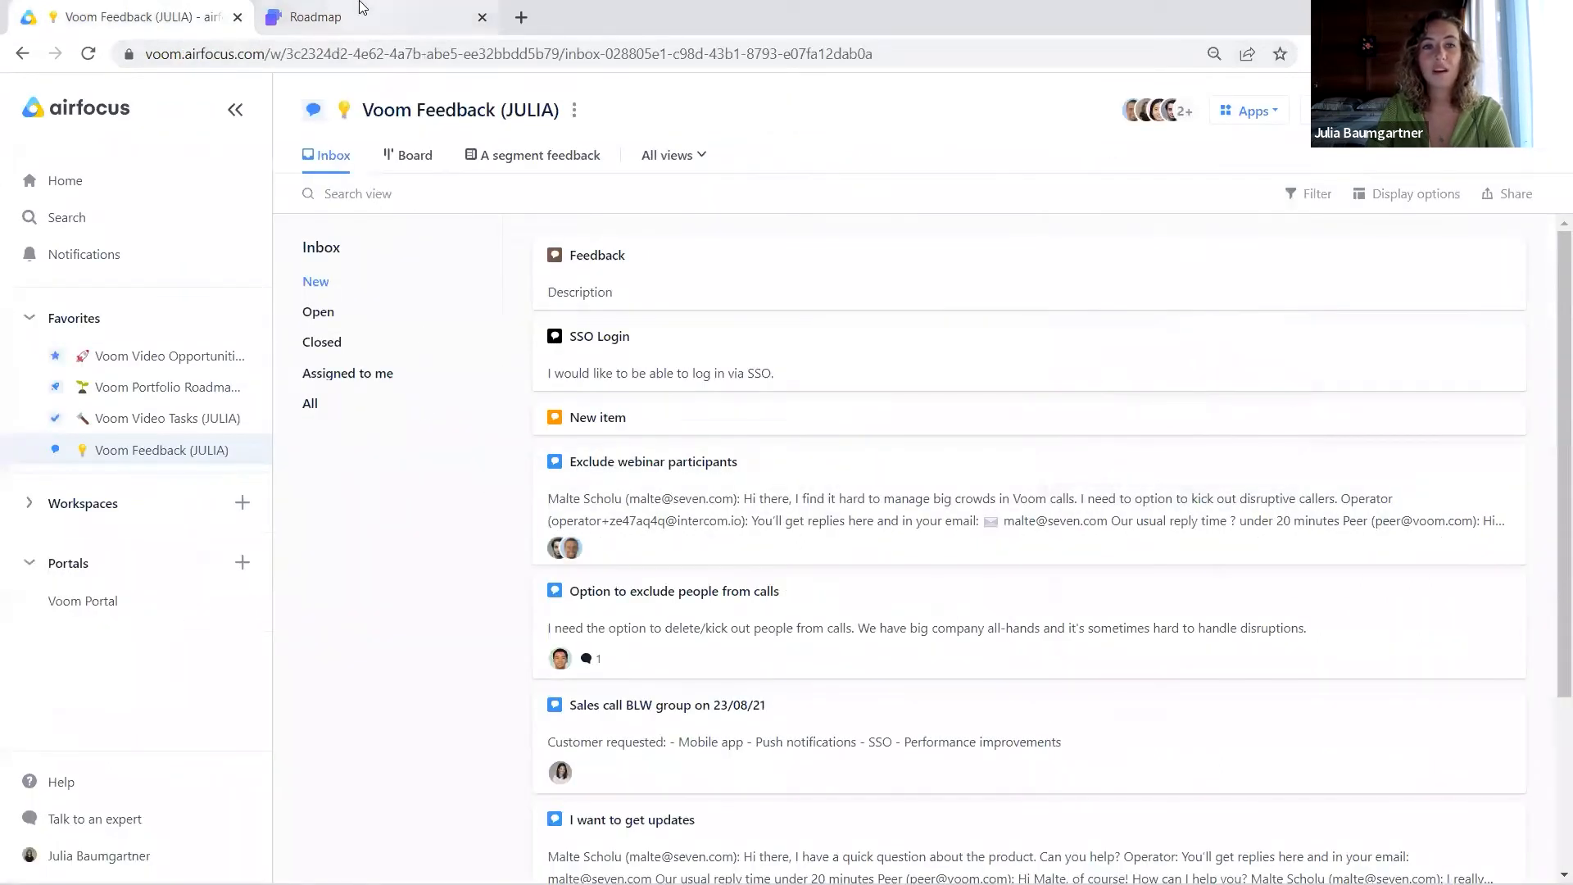
click(361, 15)
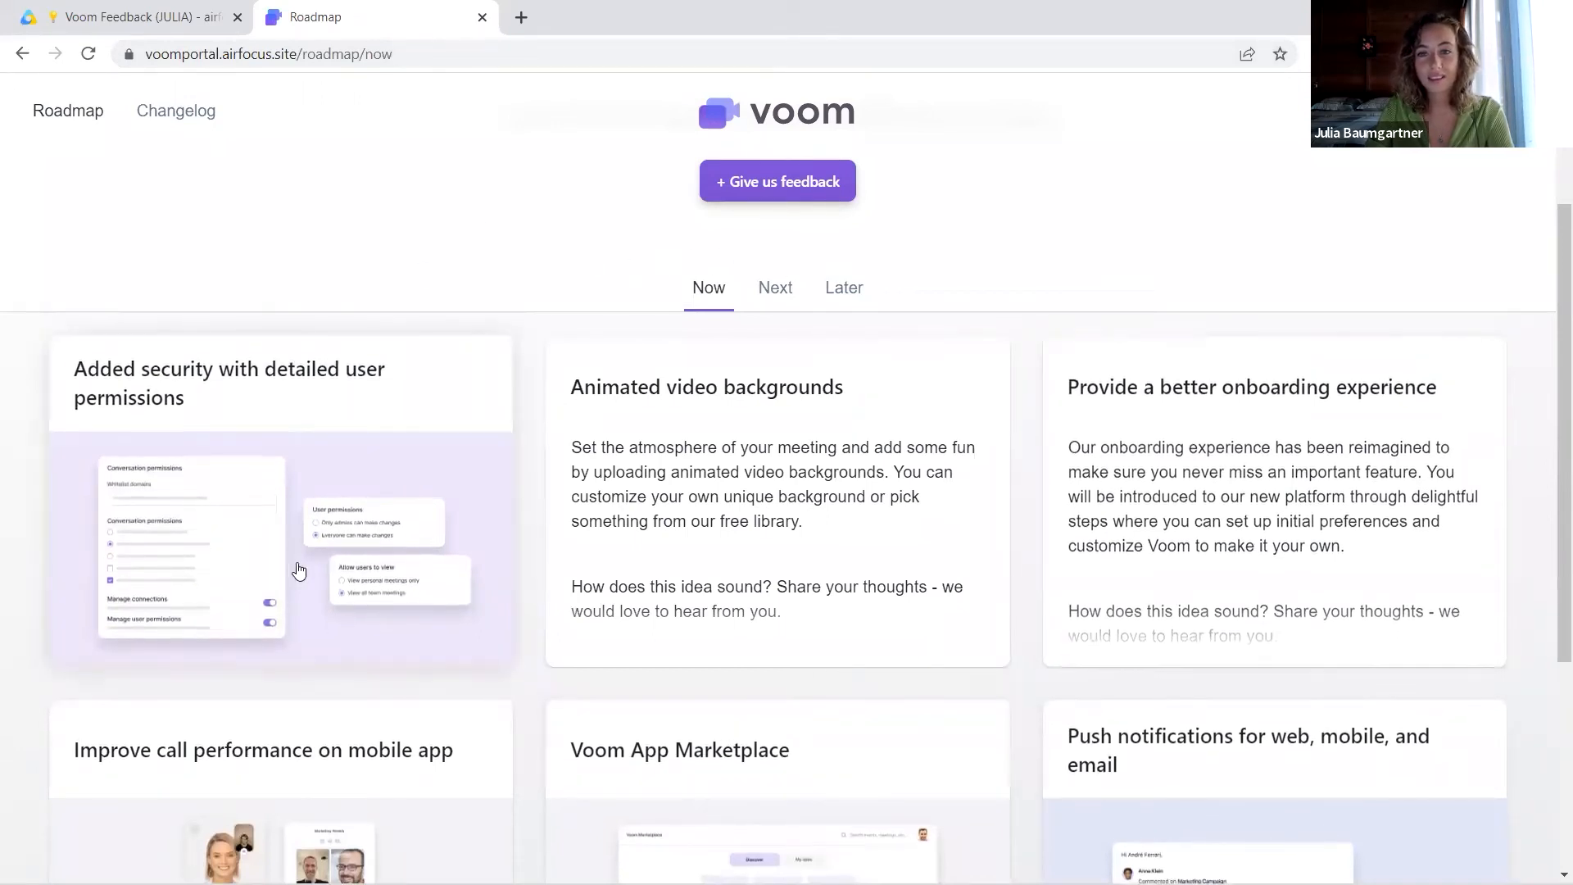
key(ctrl+w)
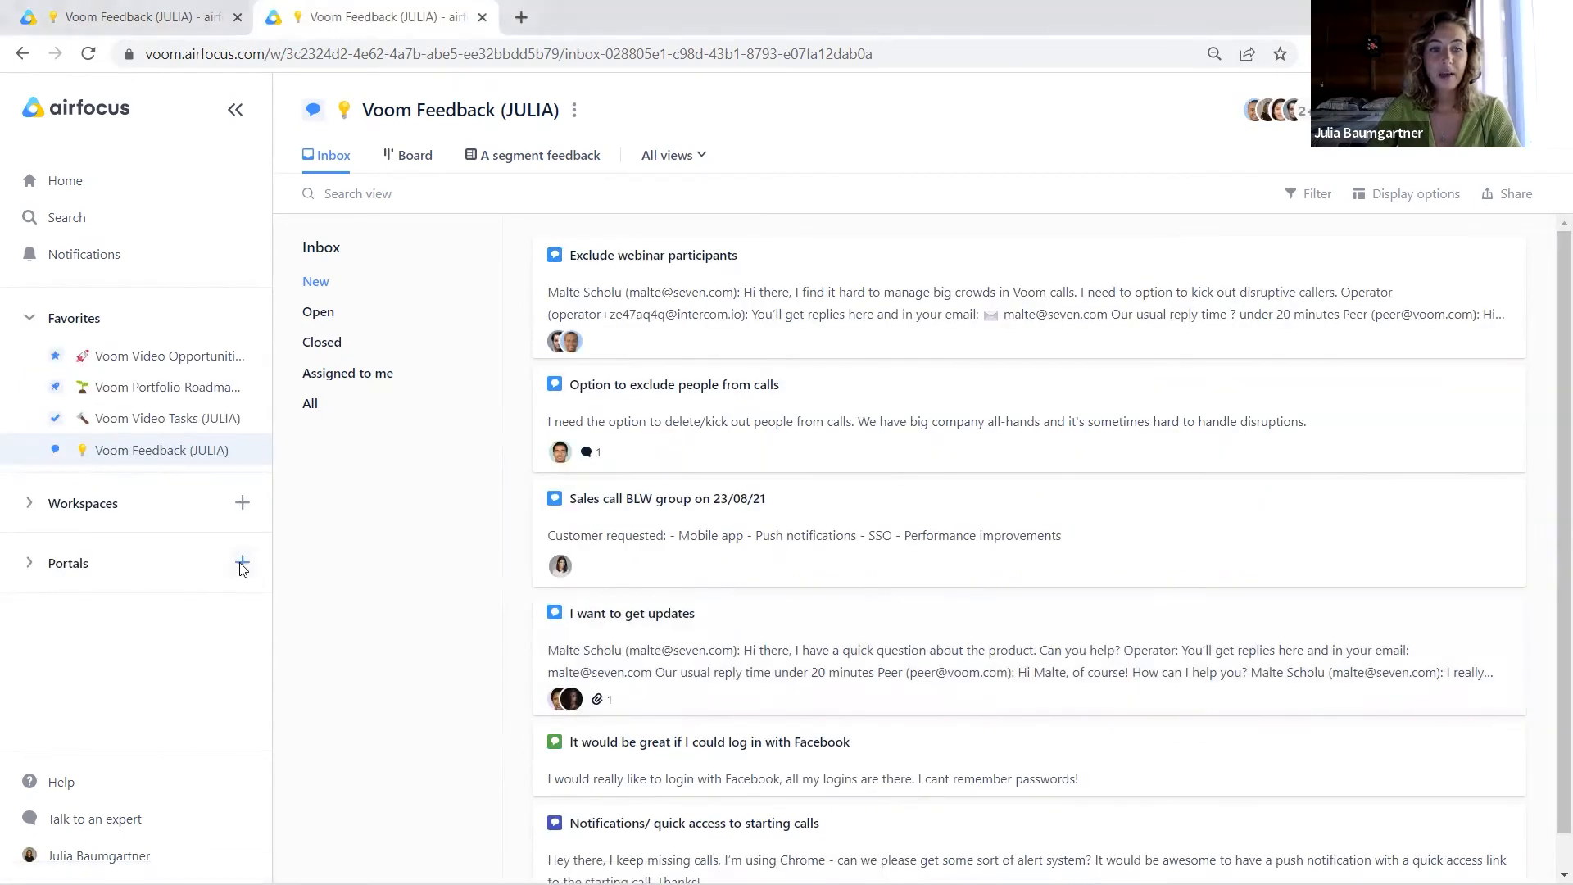
- Start a new portal and name it "Voom Roadmap"
click(242, 562)
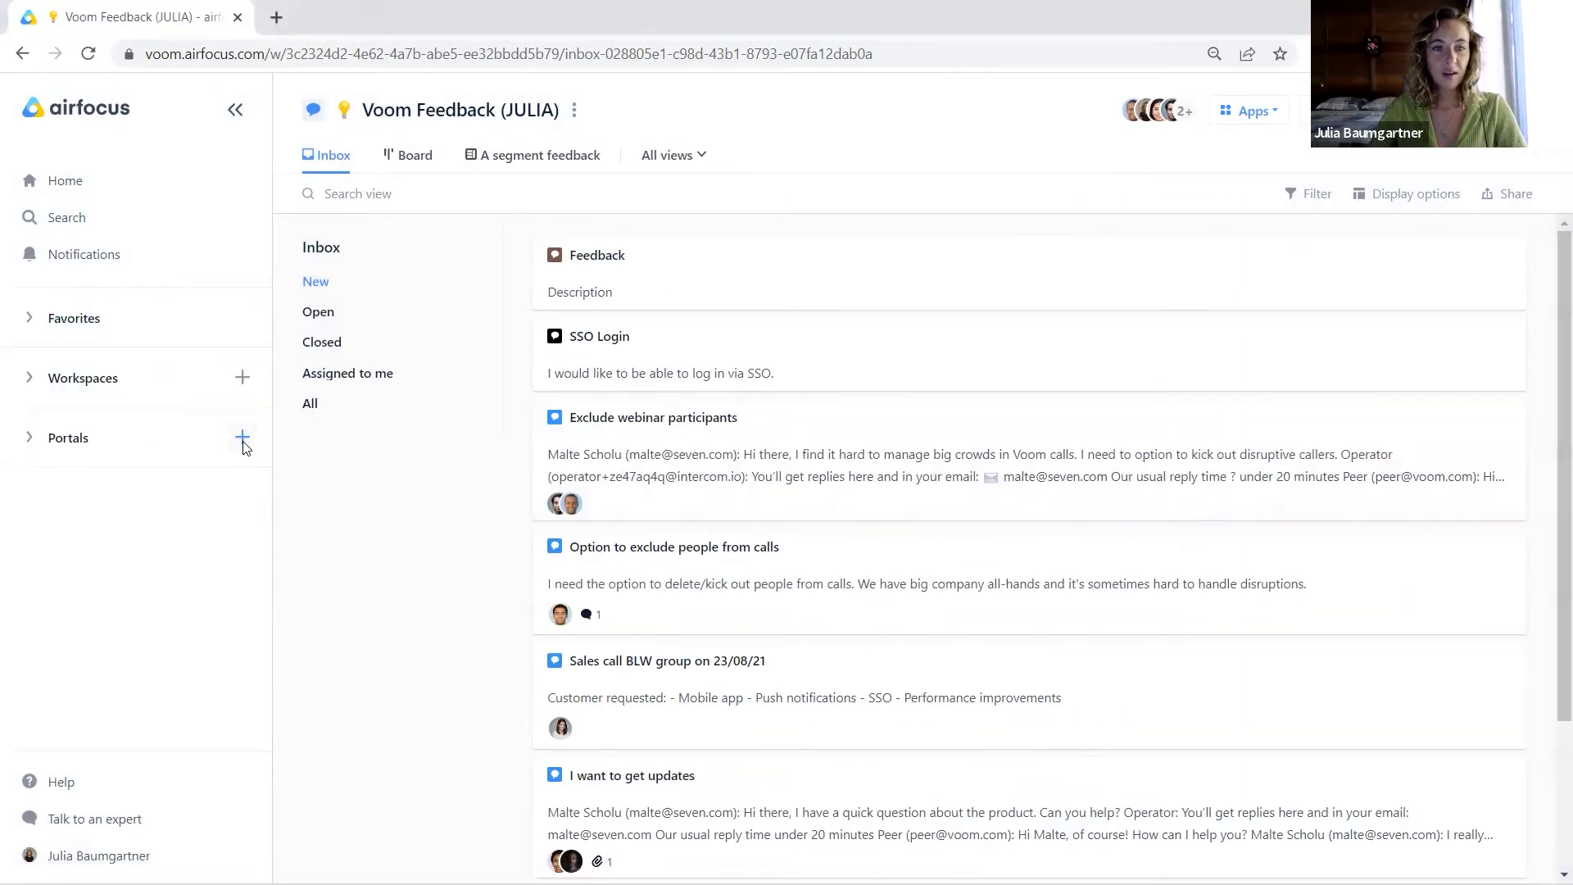
click(242, 439)
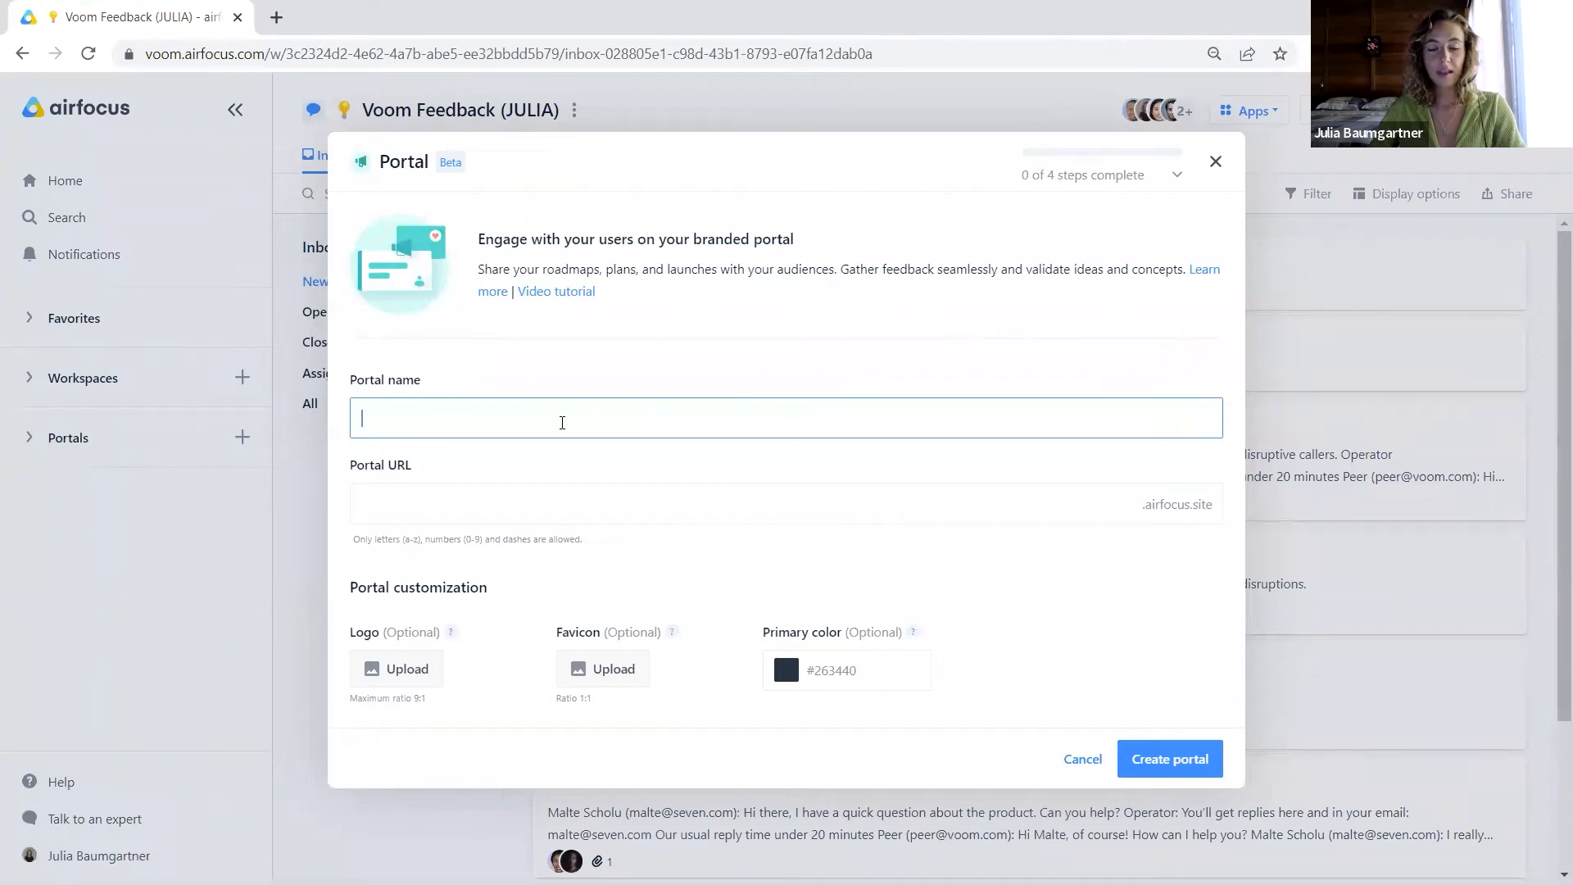
text(Voom Roadmap)
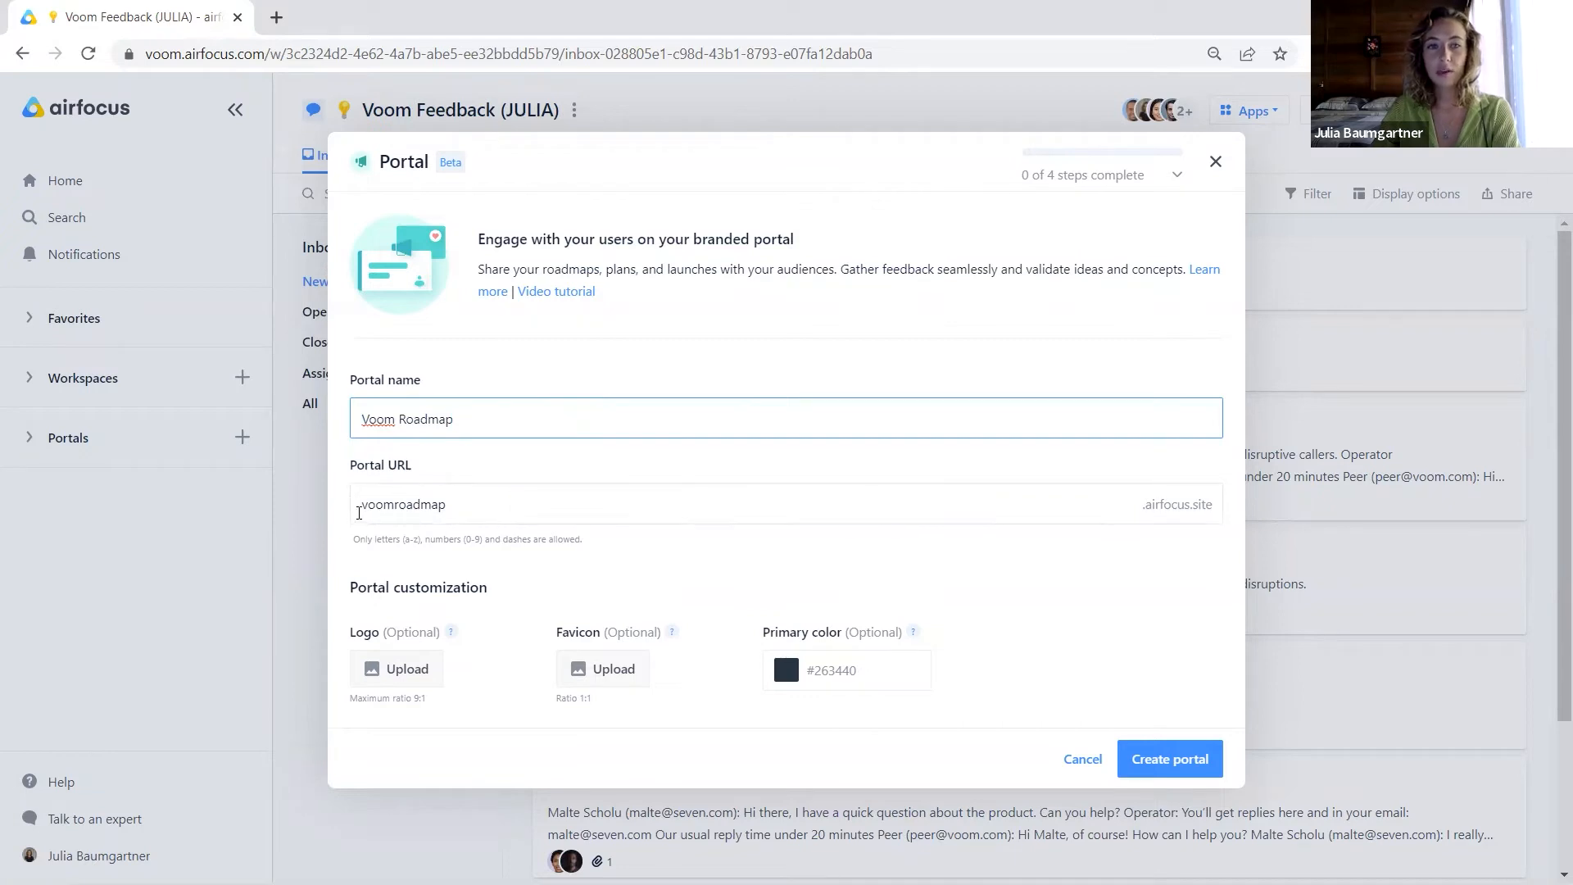
- Upload the voom wordmark image as the portal's logo and the purple camera icon image as its favicon
click(395, 670)
double_click(350, 214)
click(598, 674)
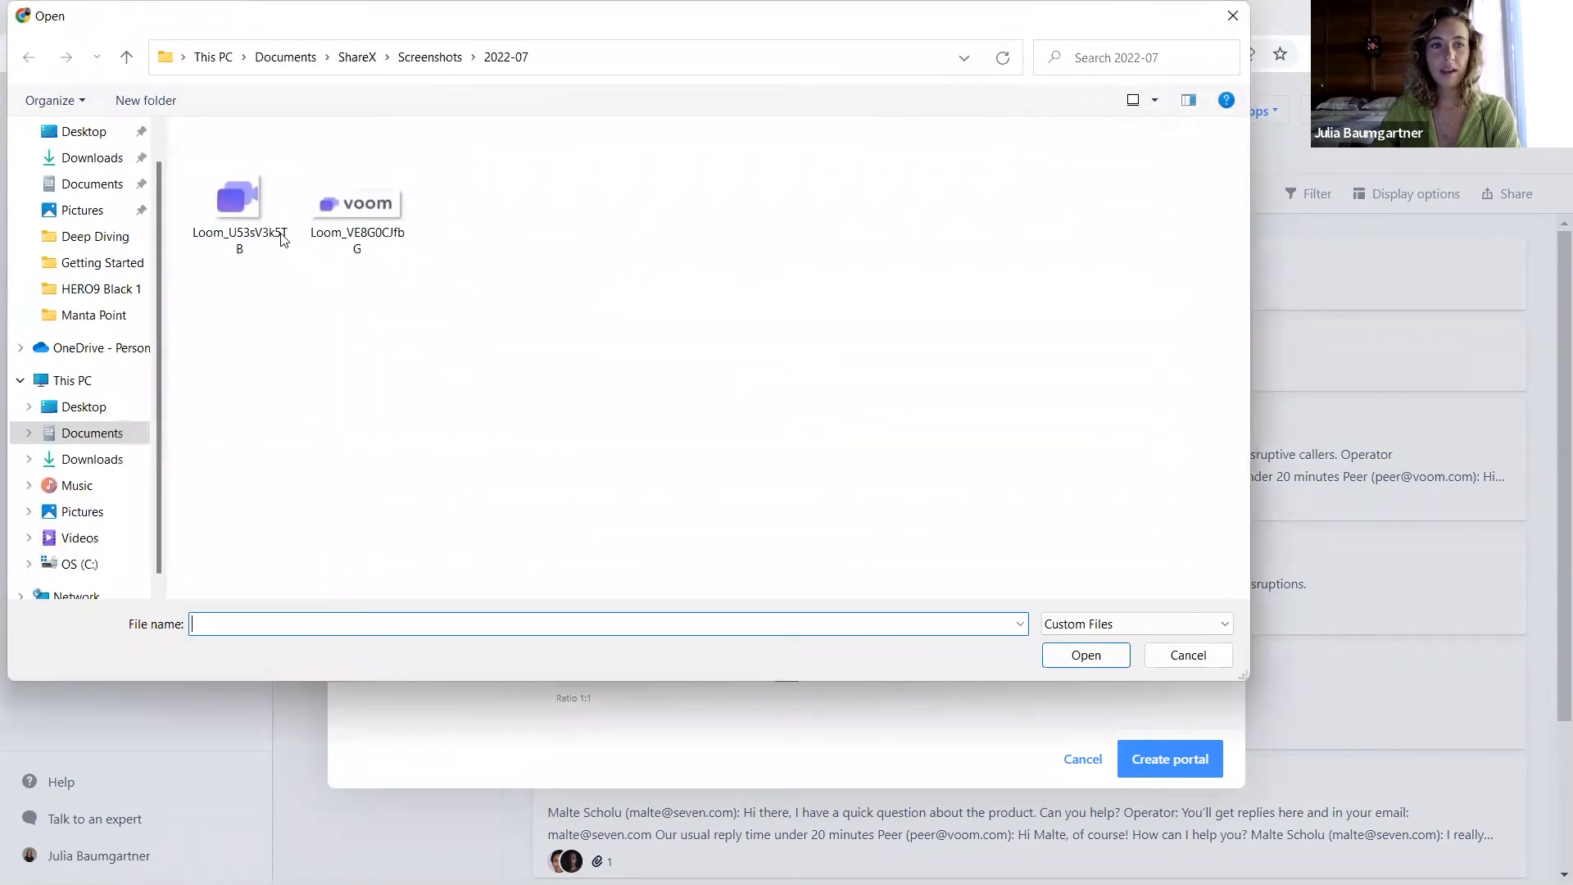
double_click(282, 238)
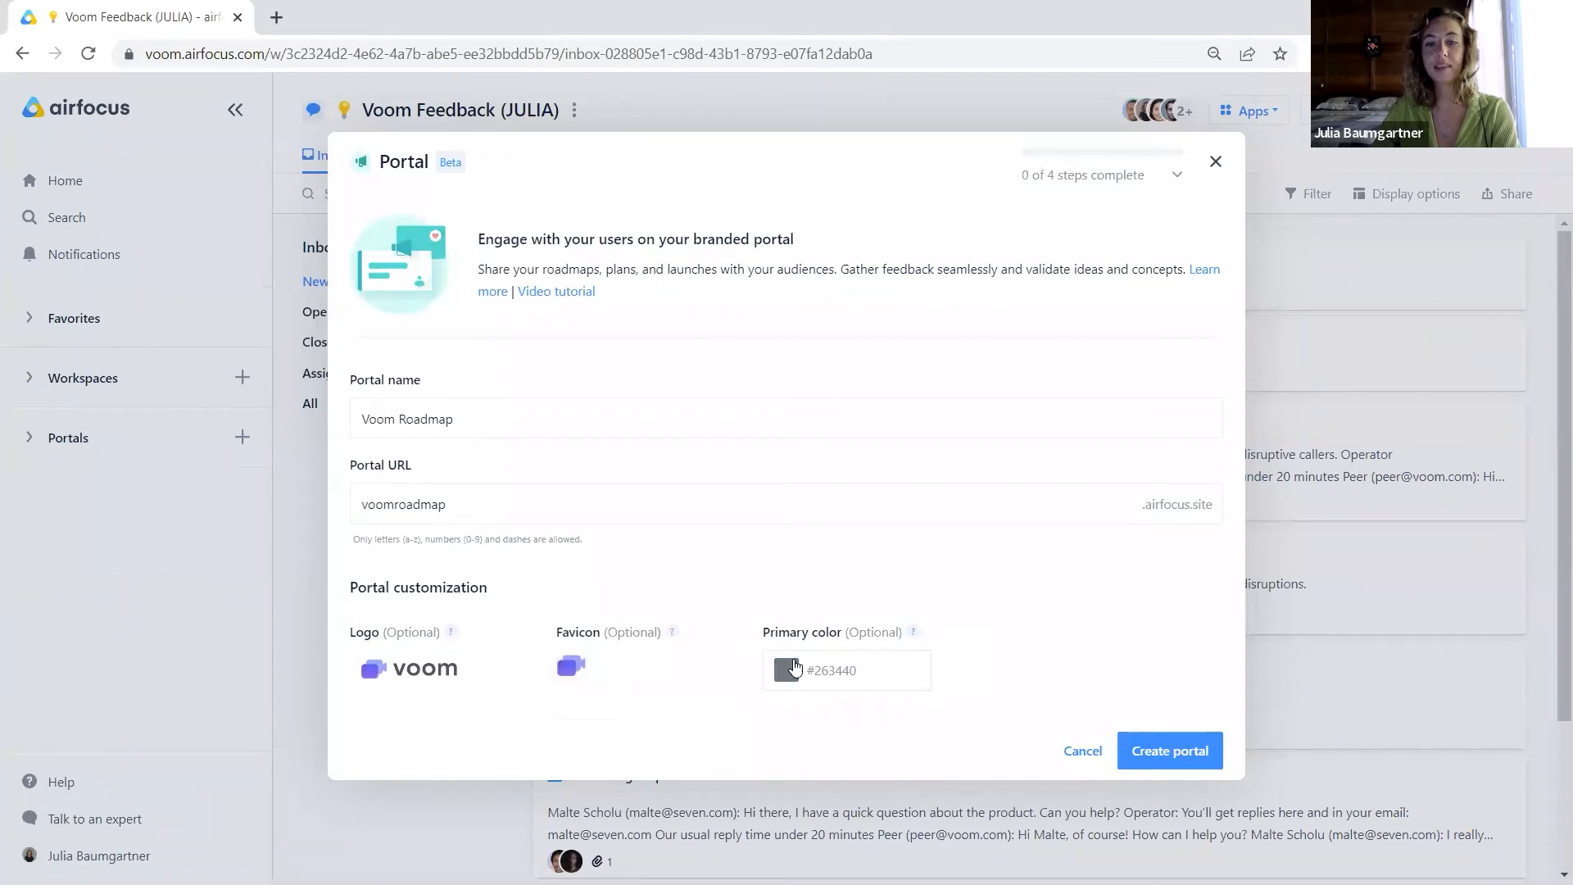
- Set the portal's primary color to #8d68e9 by sampling the purple of the favicon, then create the portal
click(788, 672)
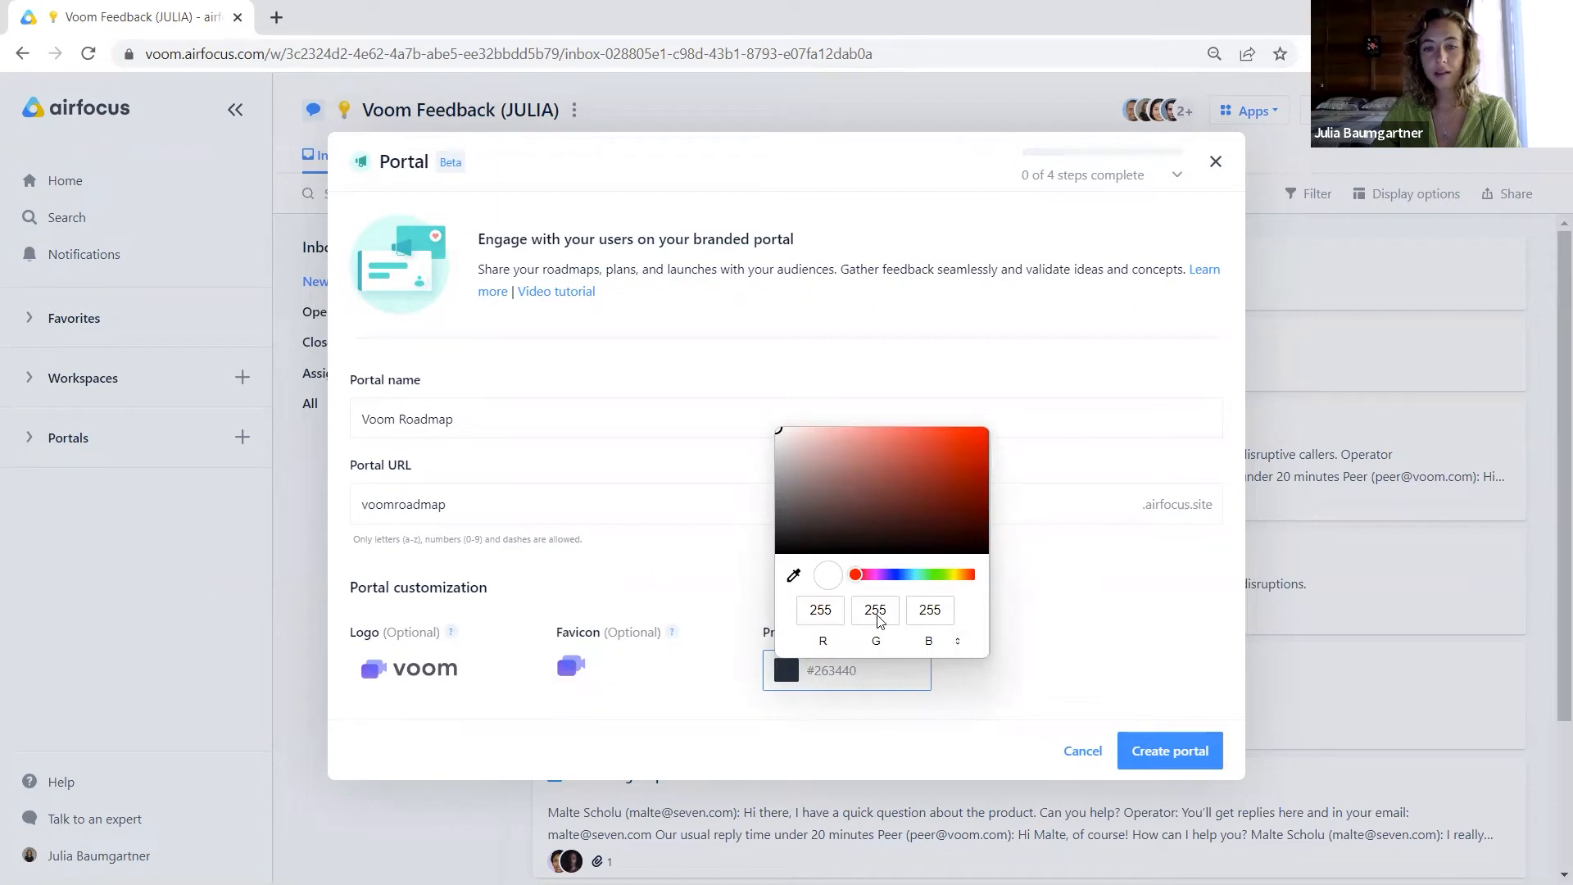
click(793, 576)
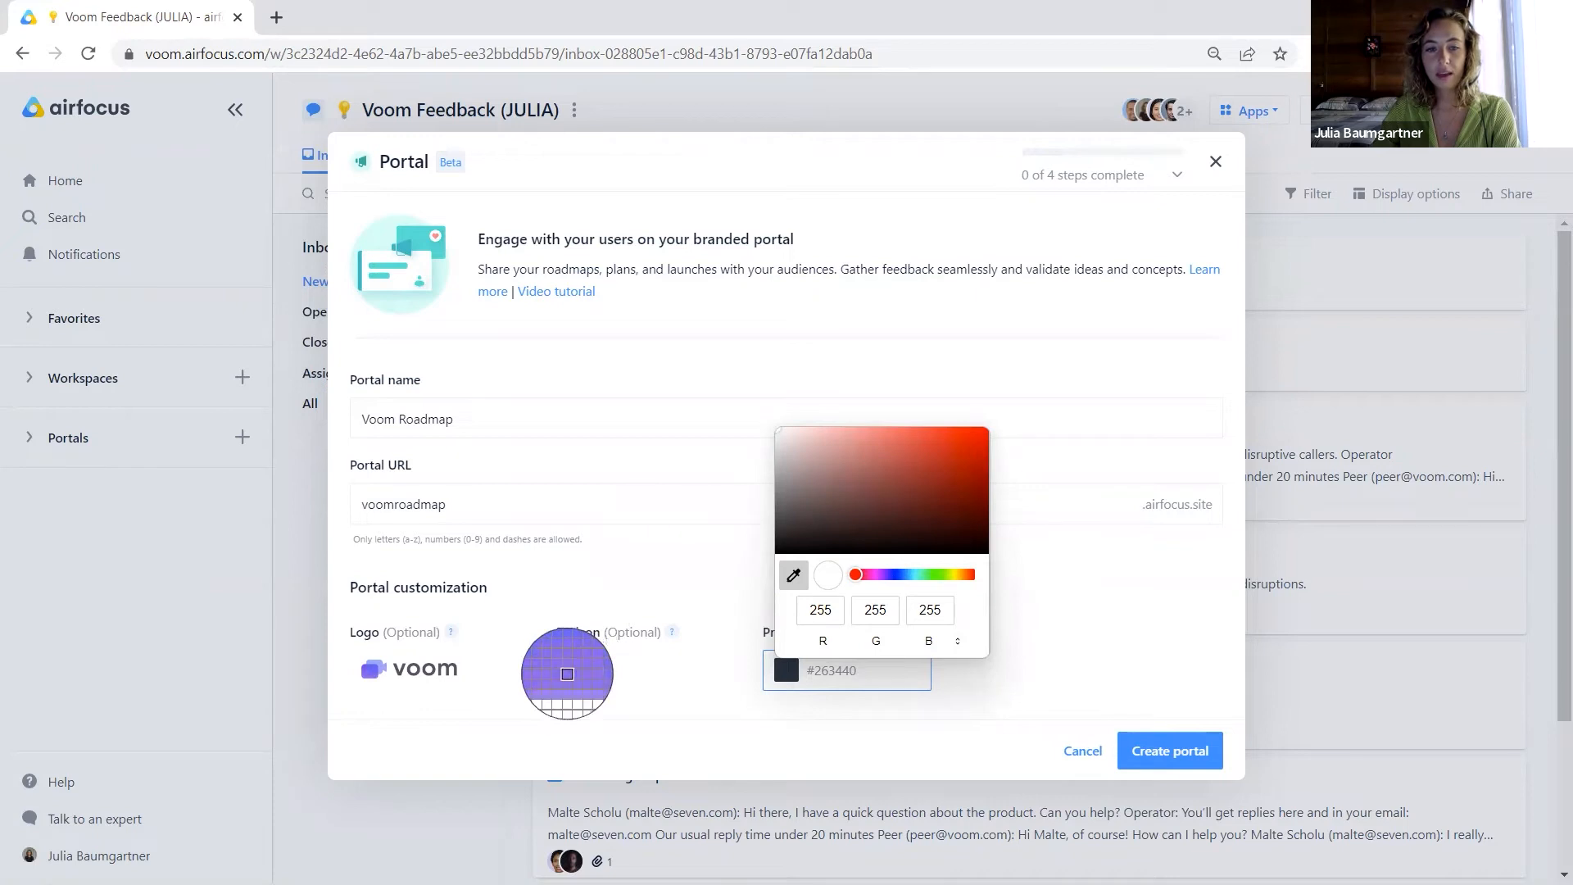
click(567, 674)
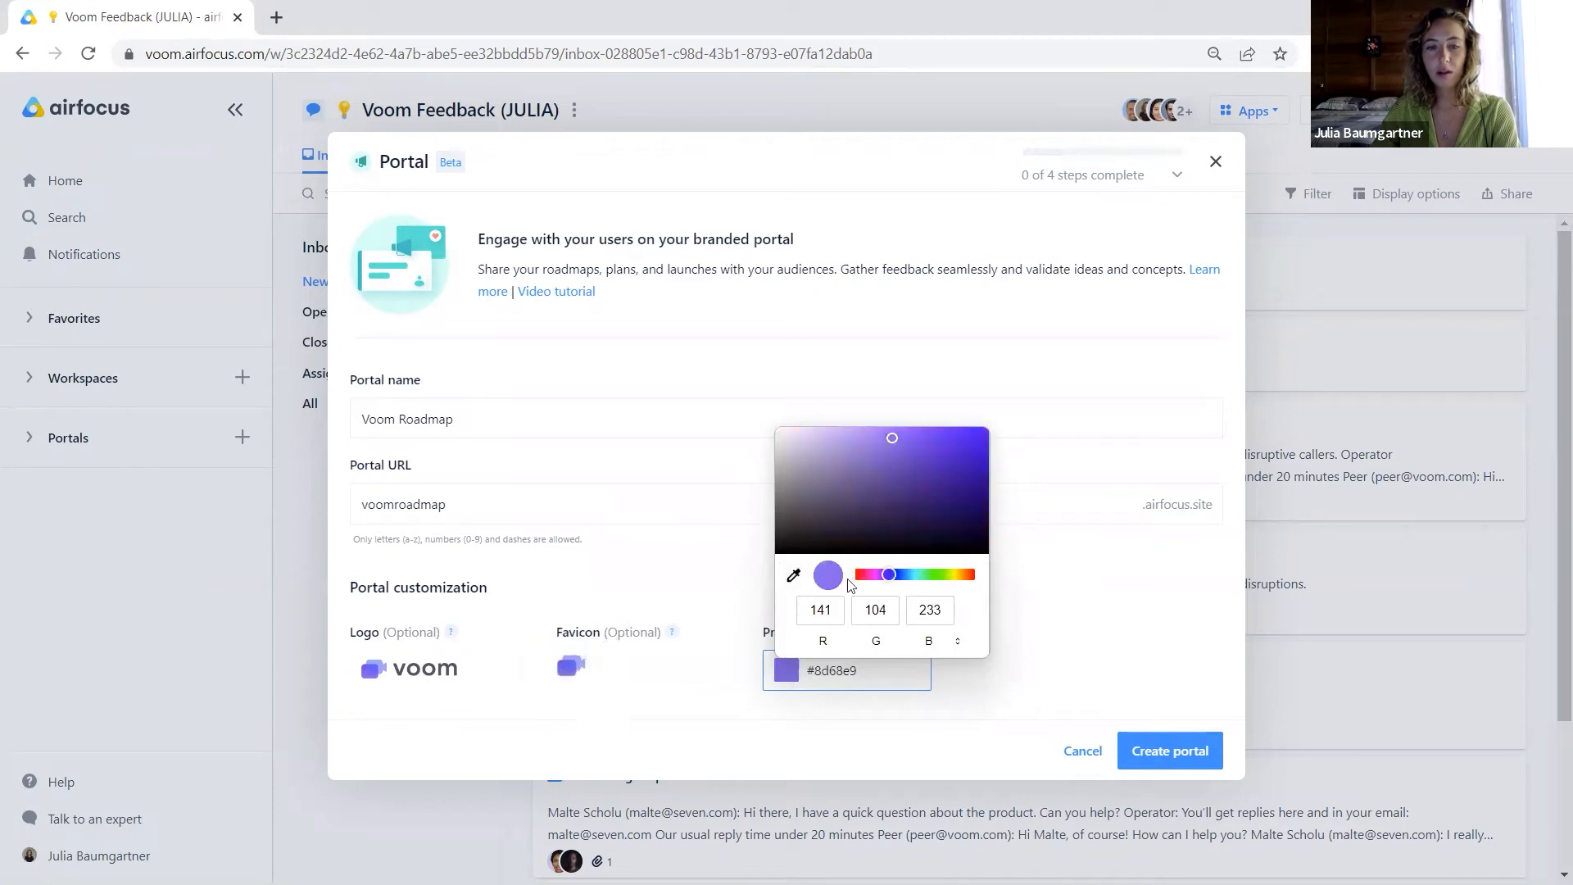
click(1069, 645)
click(1172, 752)
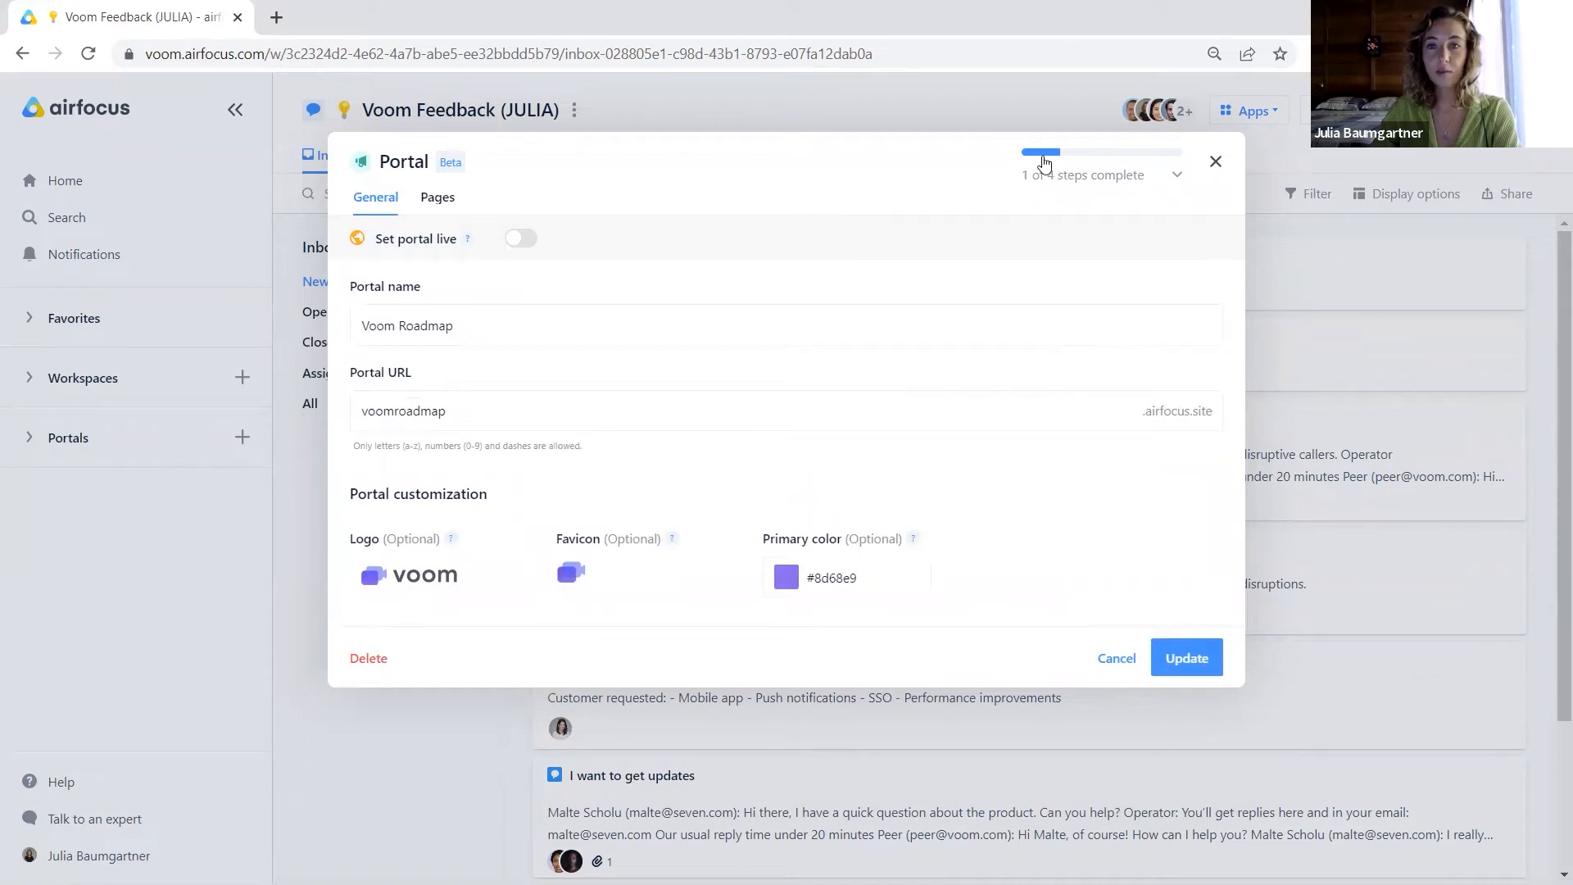
- Start a new page of type Workspace in the Voom Roadmap portal and name it "Roadmap"
mouse_move(1114, 170)
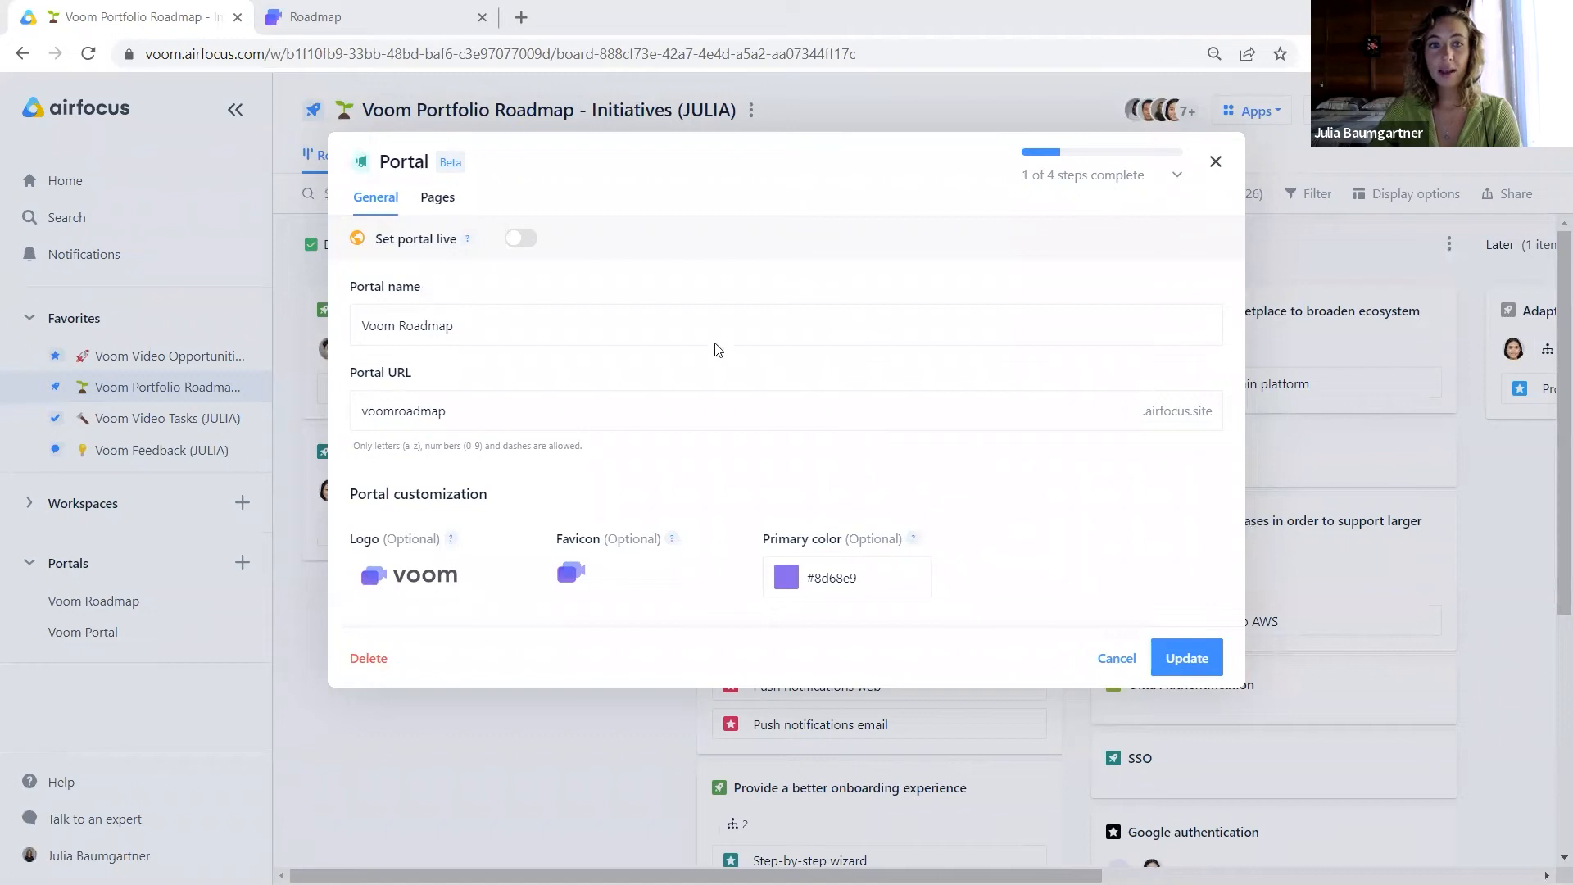
click(438, 199)
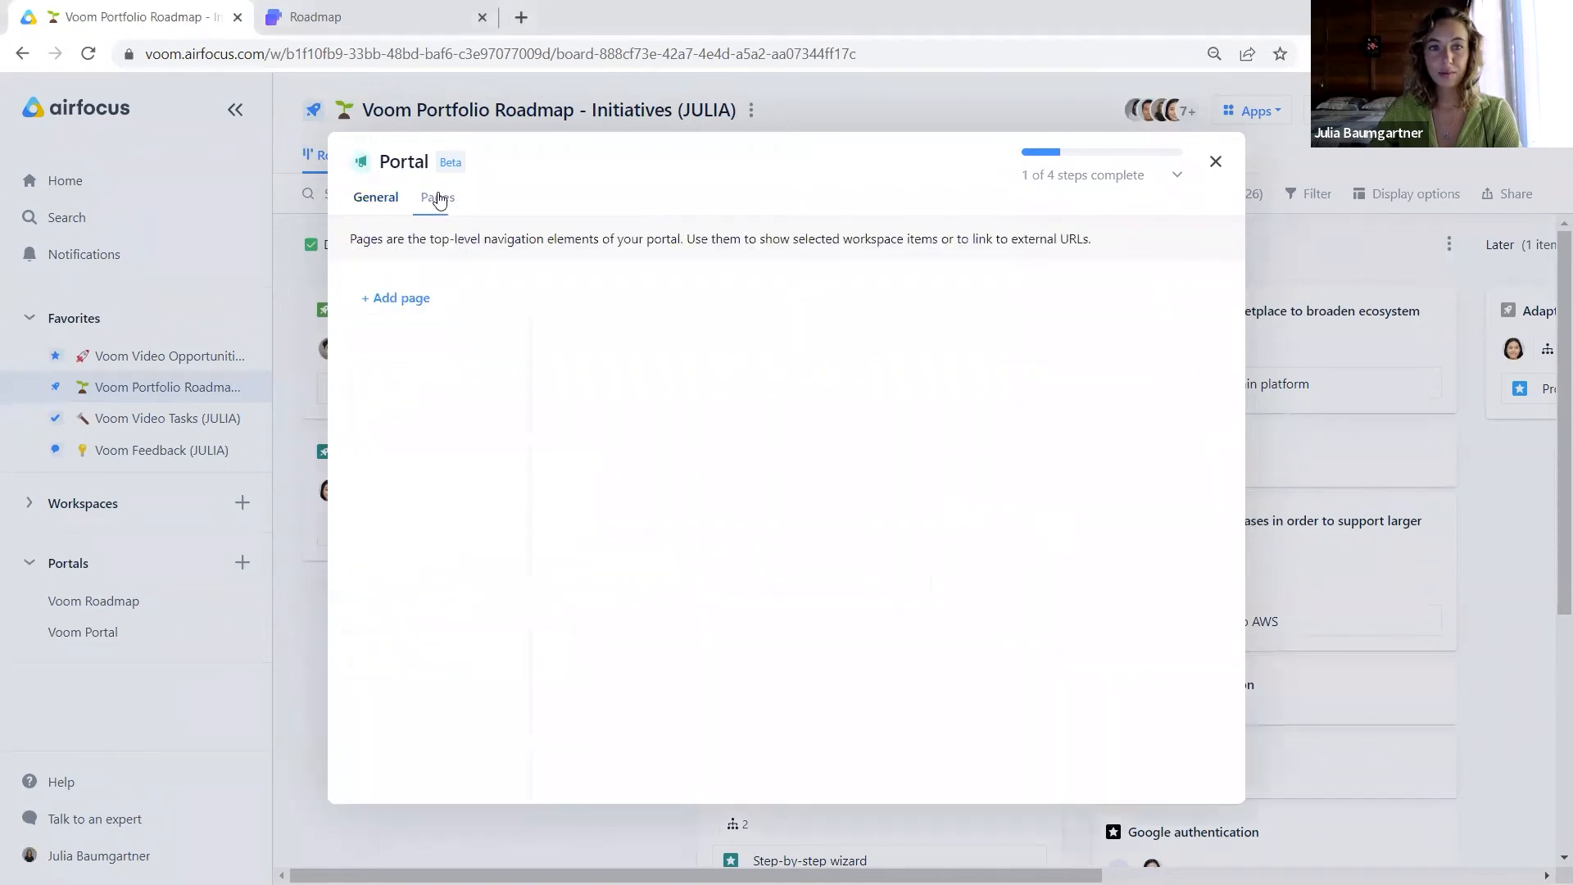
click(385, 302)
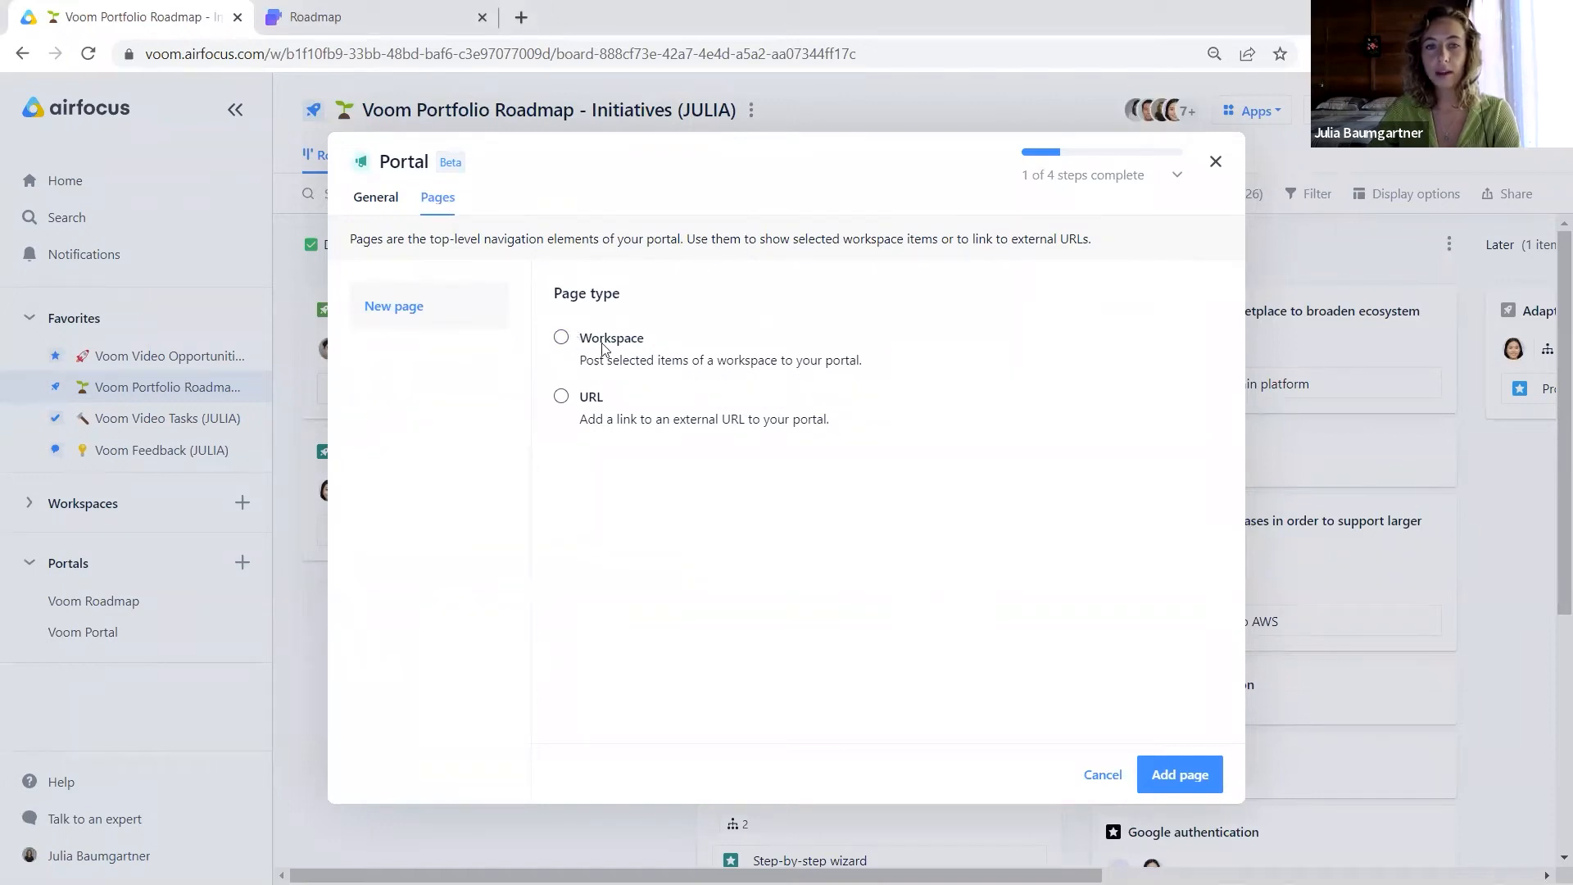
click(561, 337)
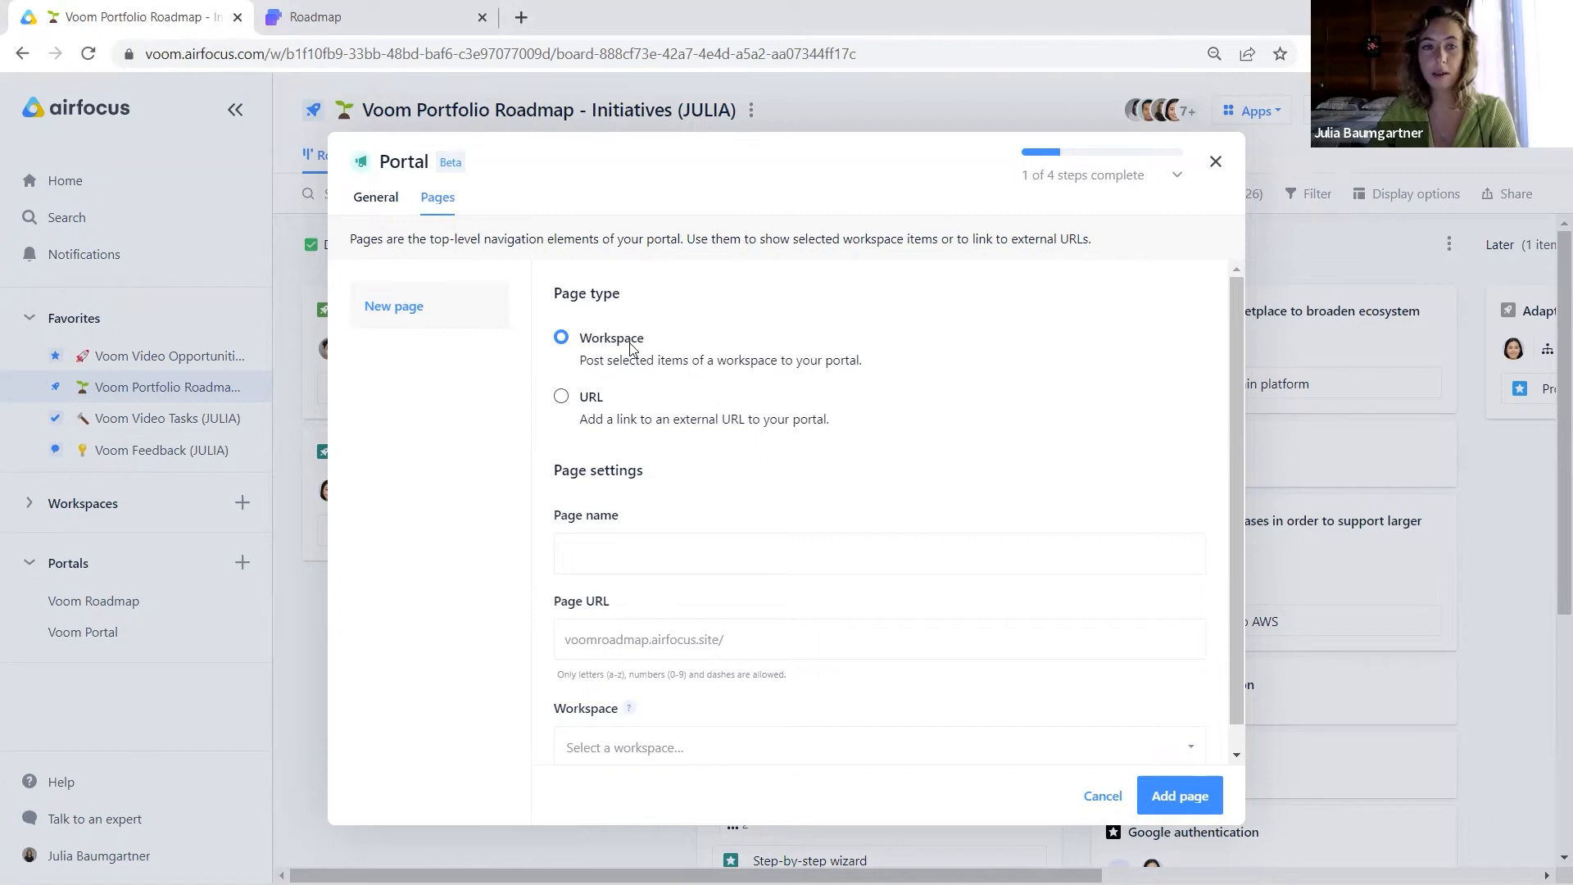
scroll(625, 410, down, 1)
click(614, 521)
text(Rea)
text(dmap)
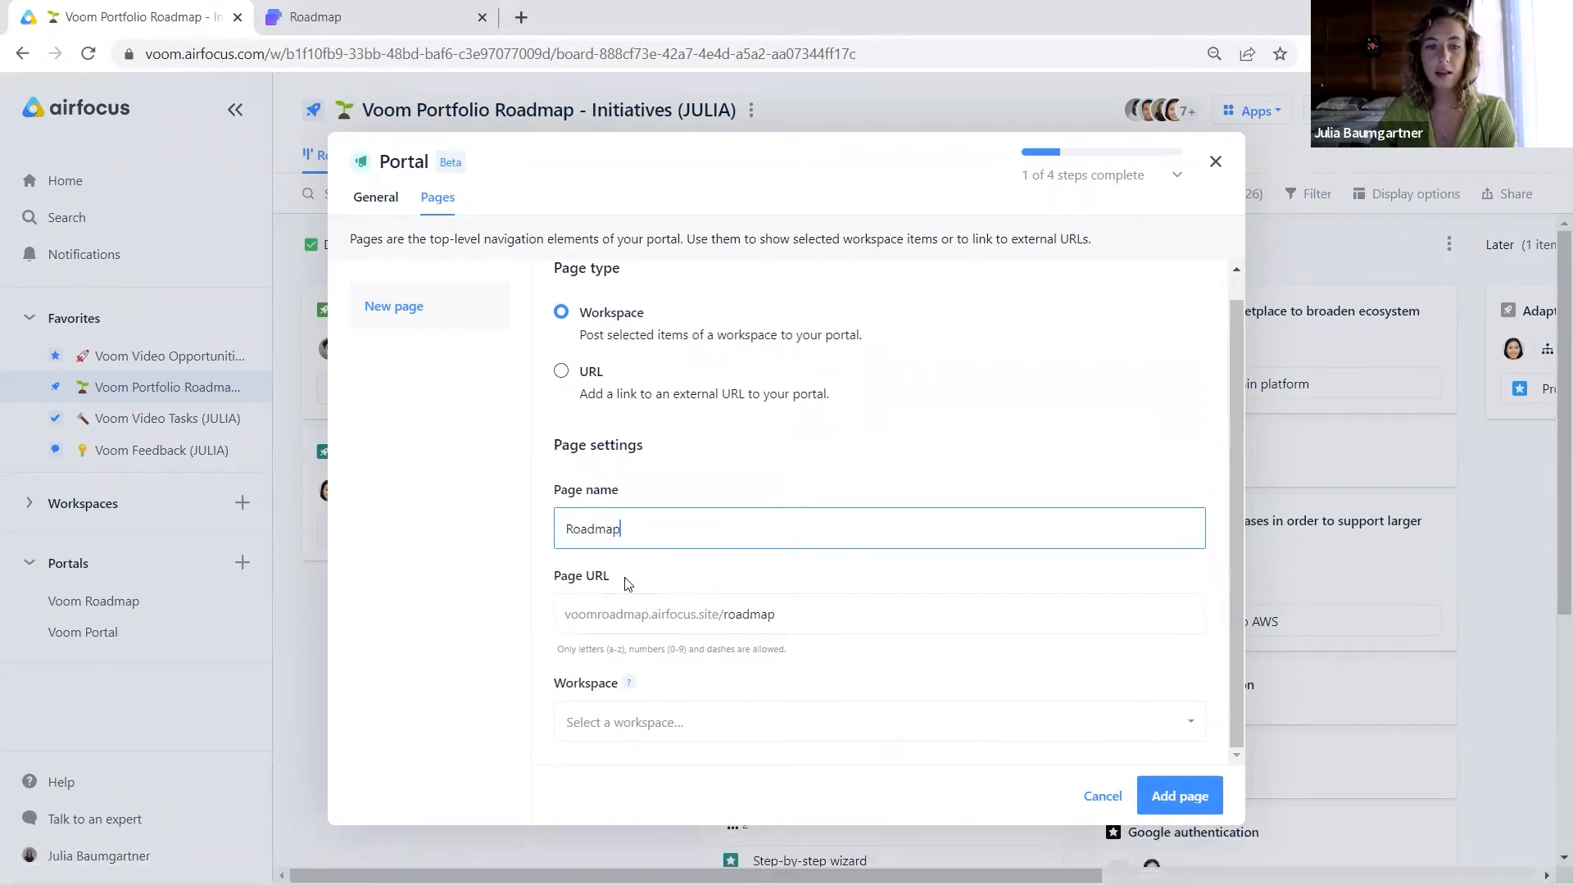
- Choose the Voom Portfolio Roadmap - Initiatives workspace as the source for the Roadmap page
click(664, 725)
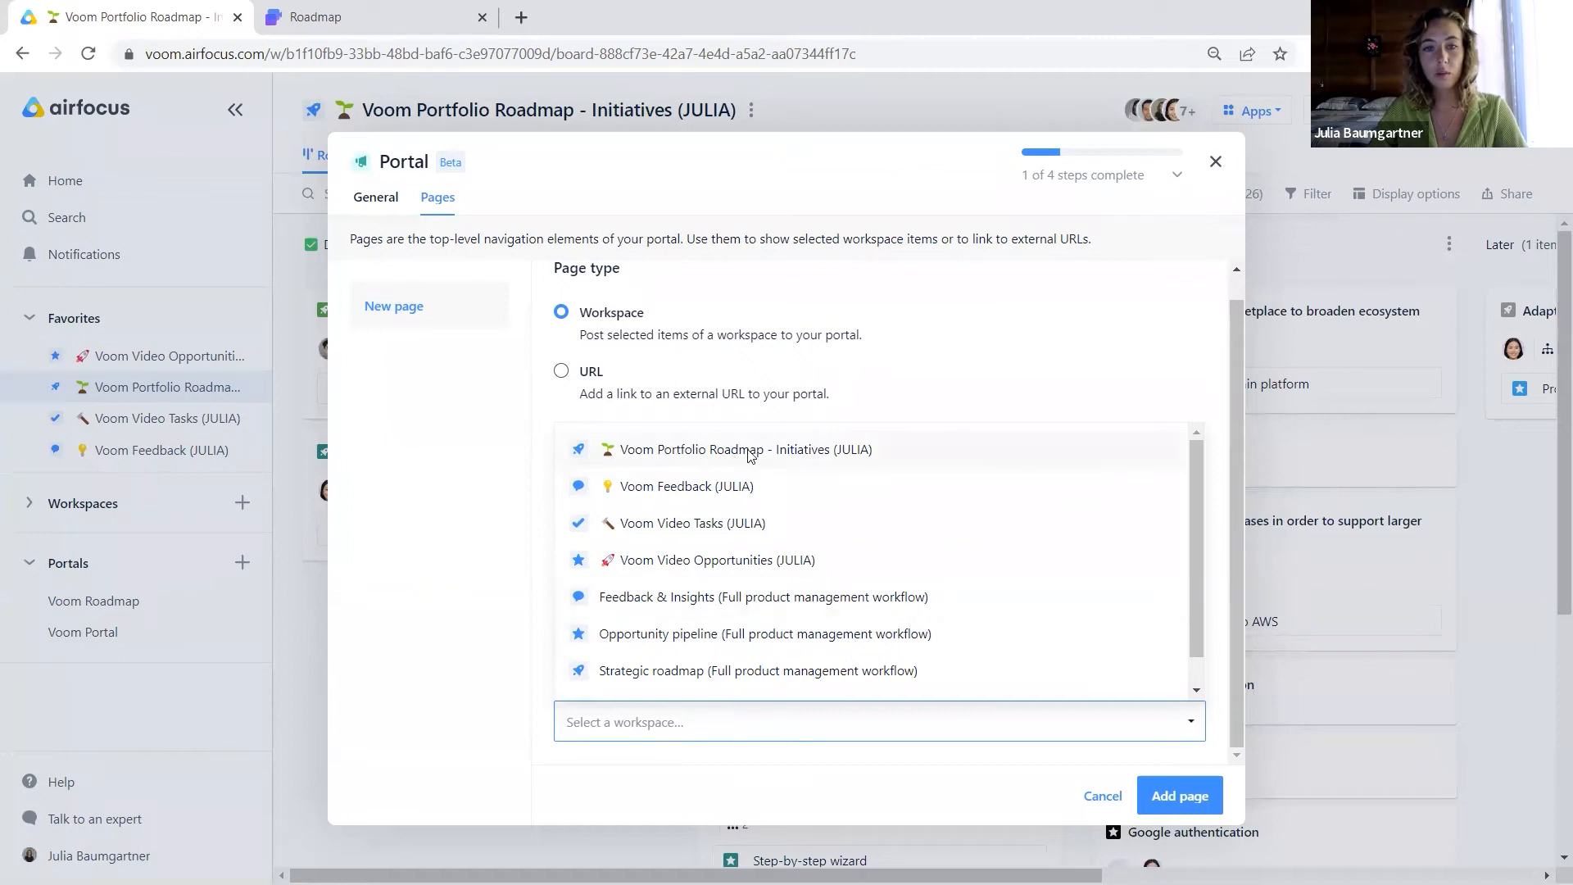
click(717, 454)
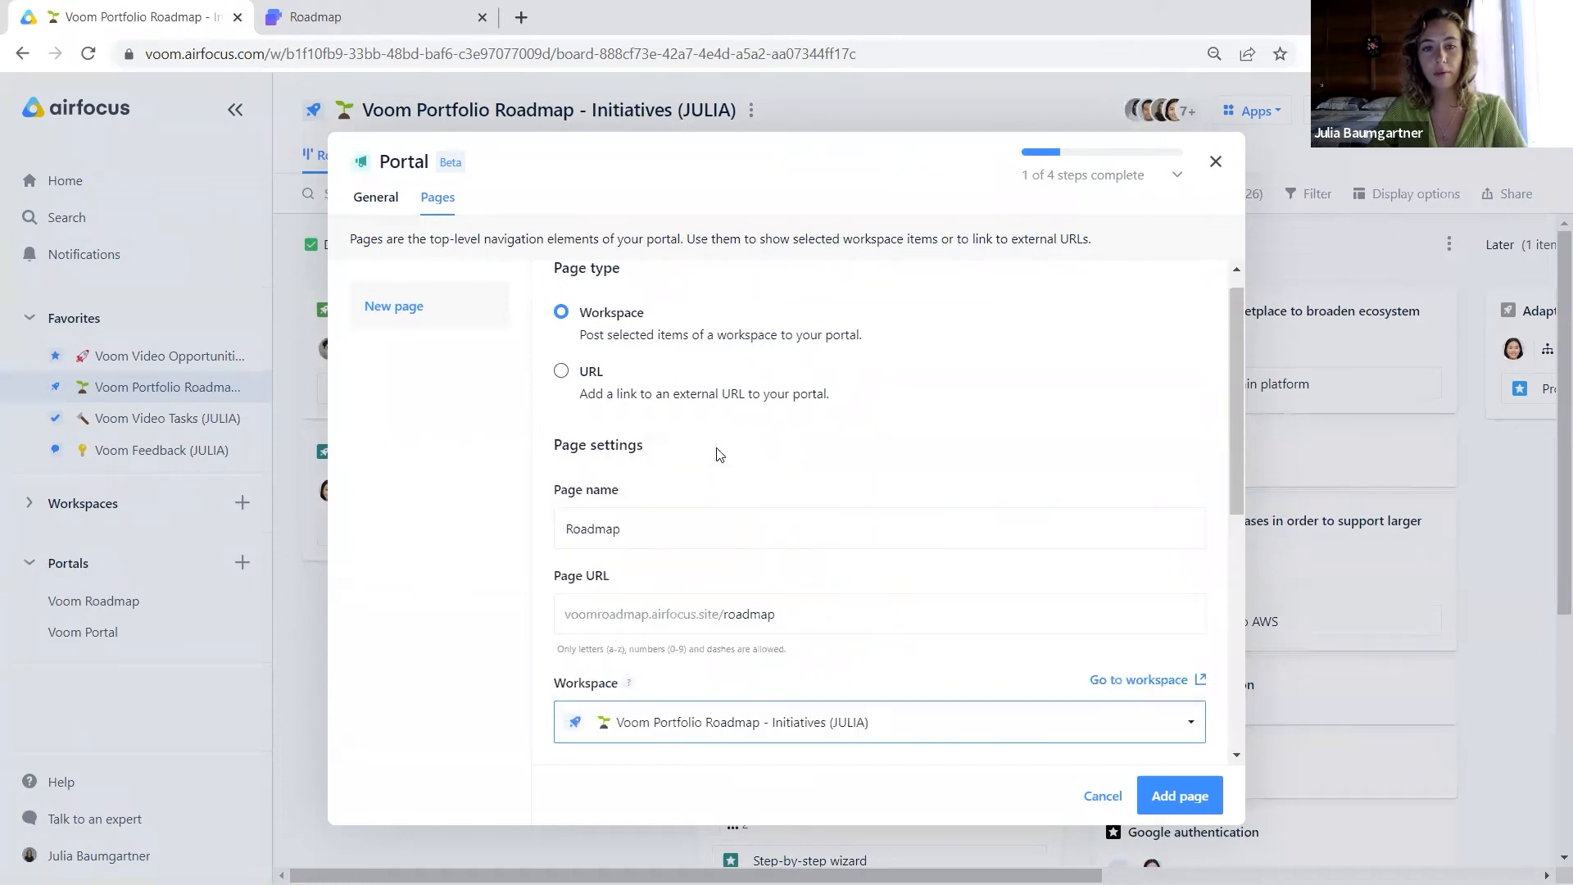
scroll(778, 479, down, 5)
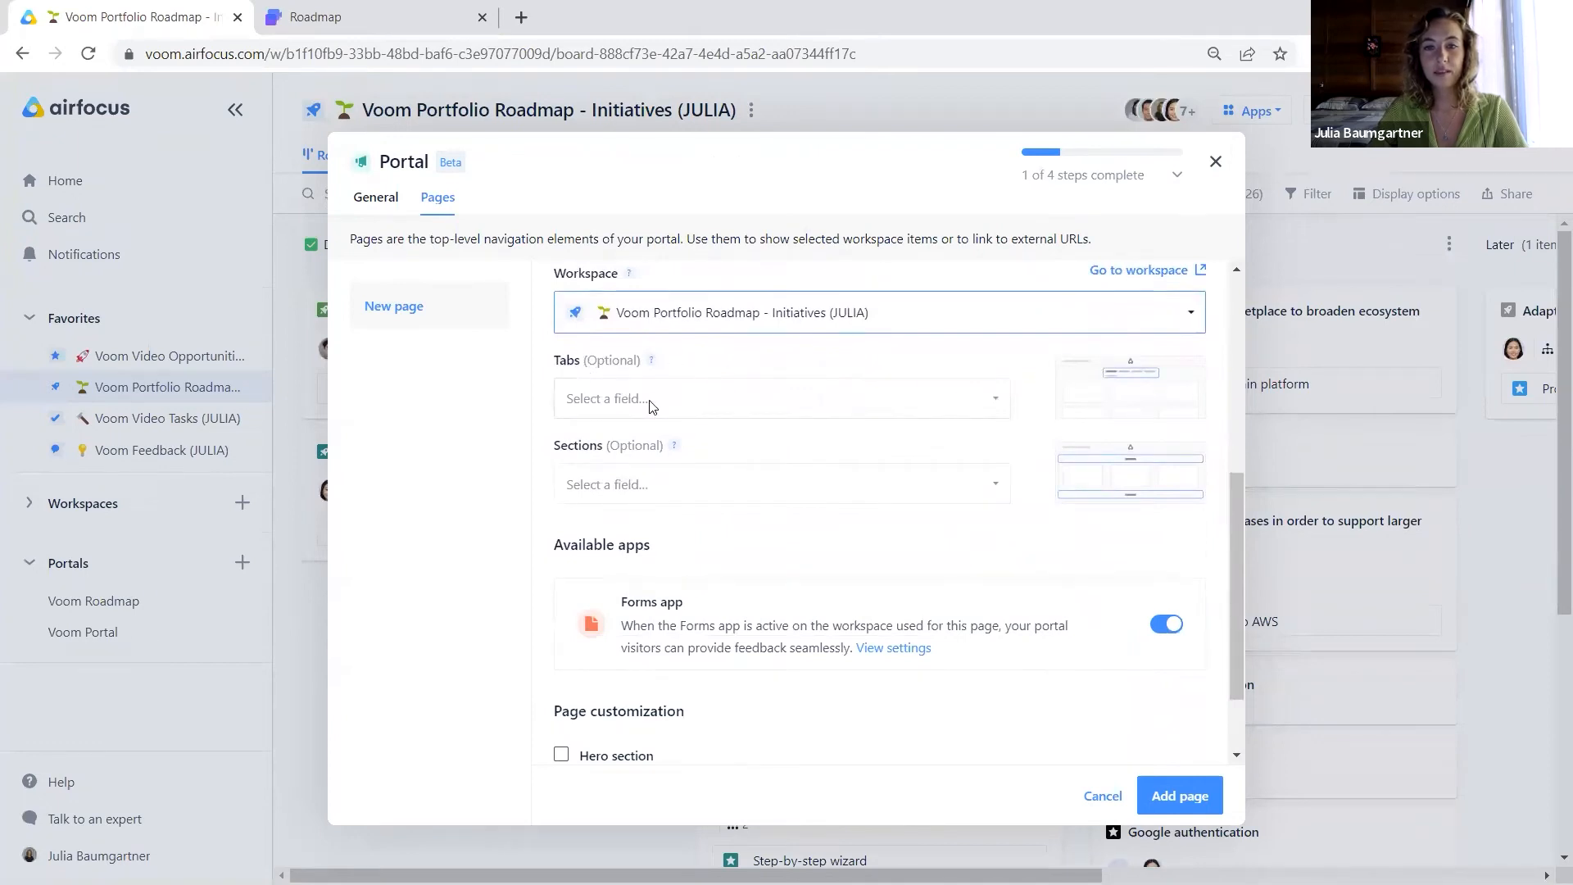
- View the Now, Next and Later tabs on the existing Voom Portal roadmap, then return to the new page's settings
click(371, 7)
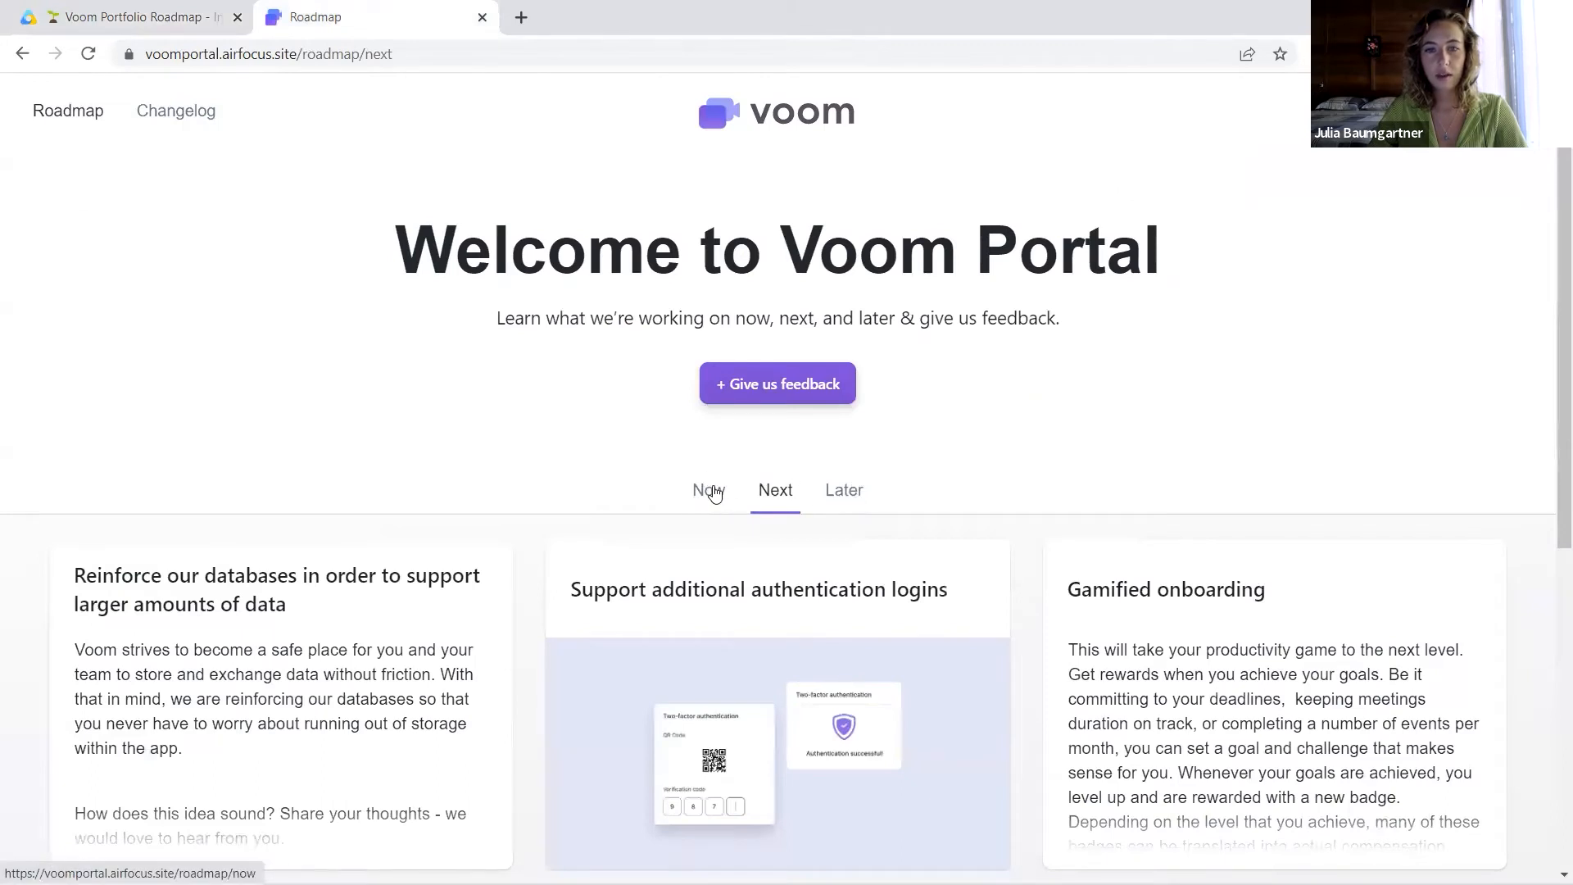
click(709, 491)
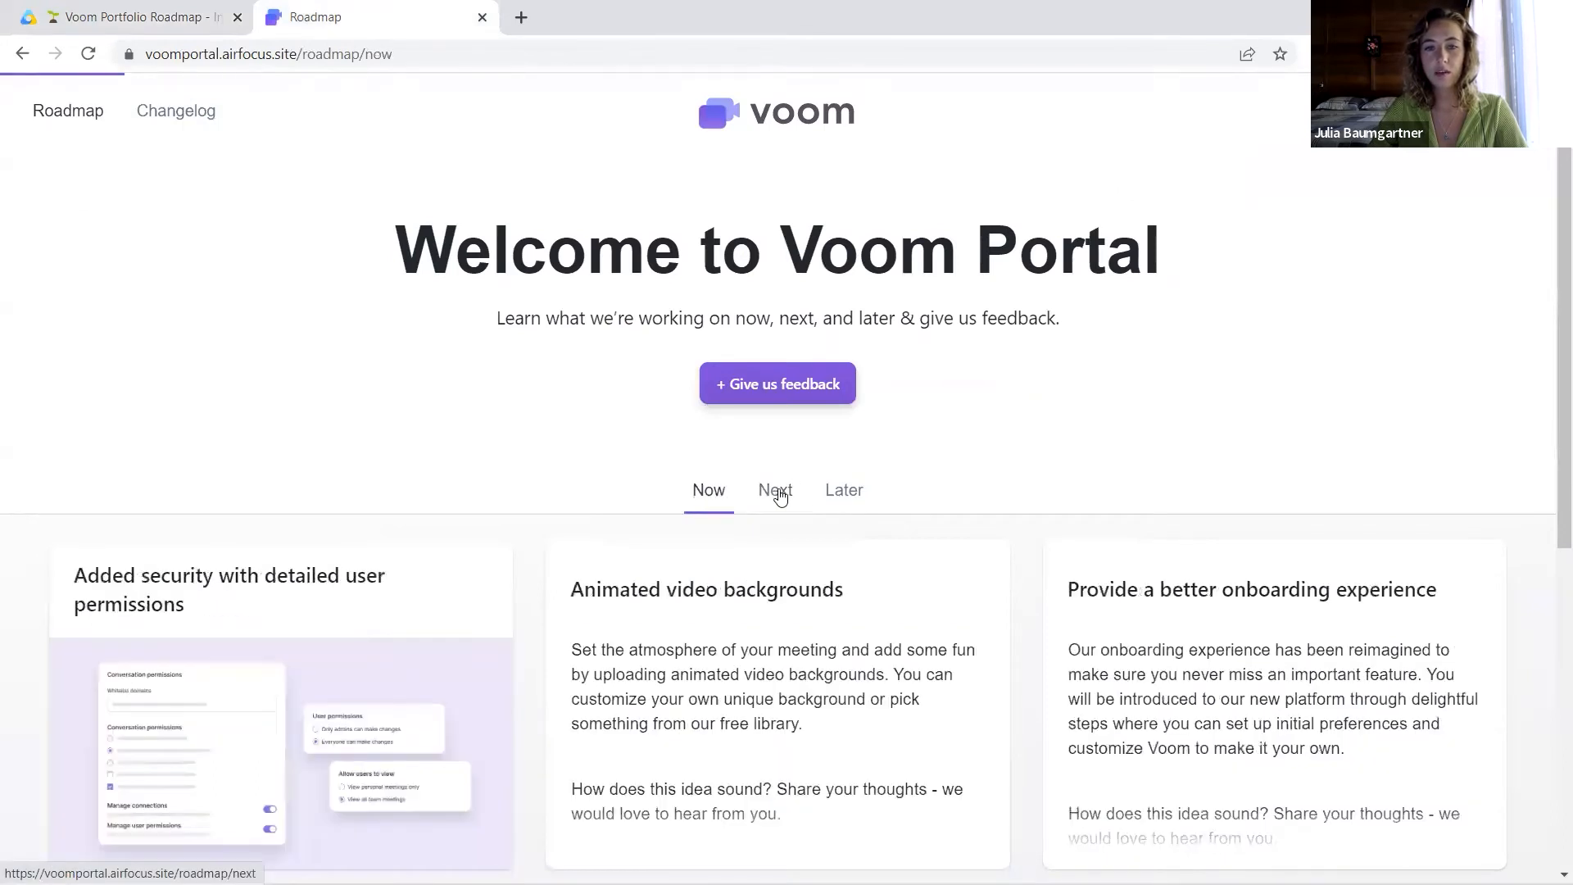
click(778, 494)
click(847, 493)
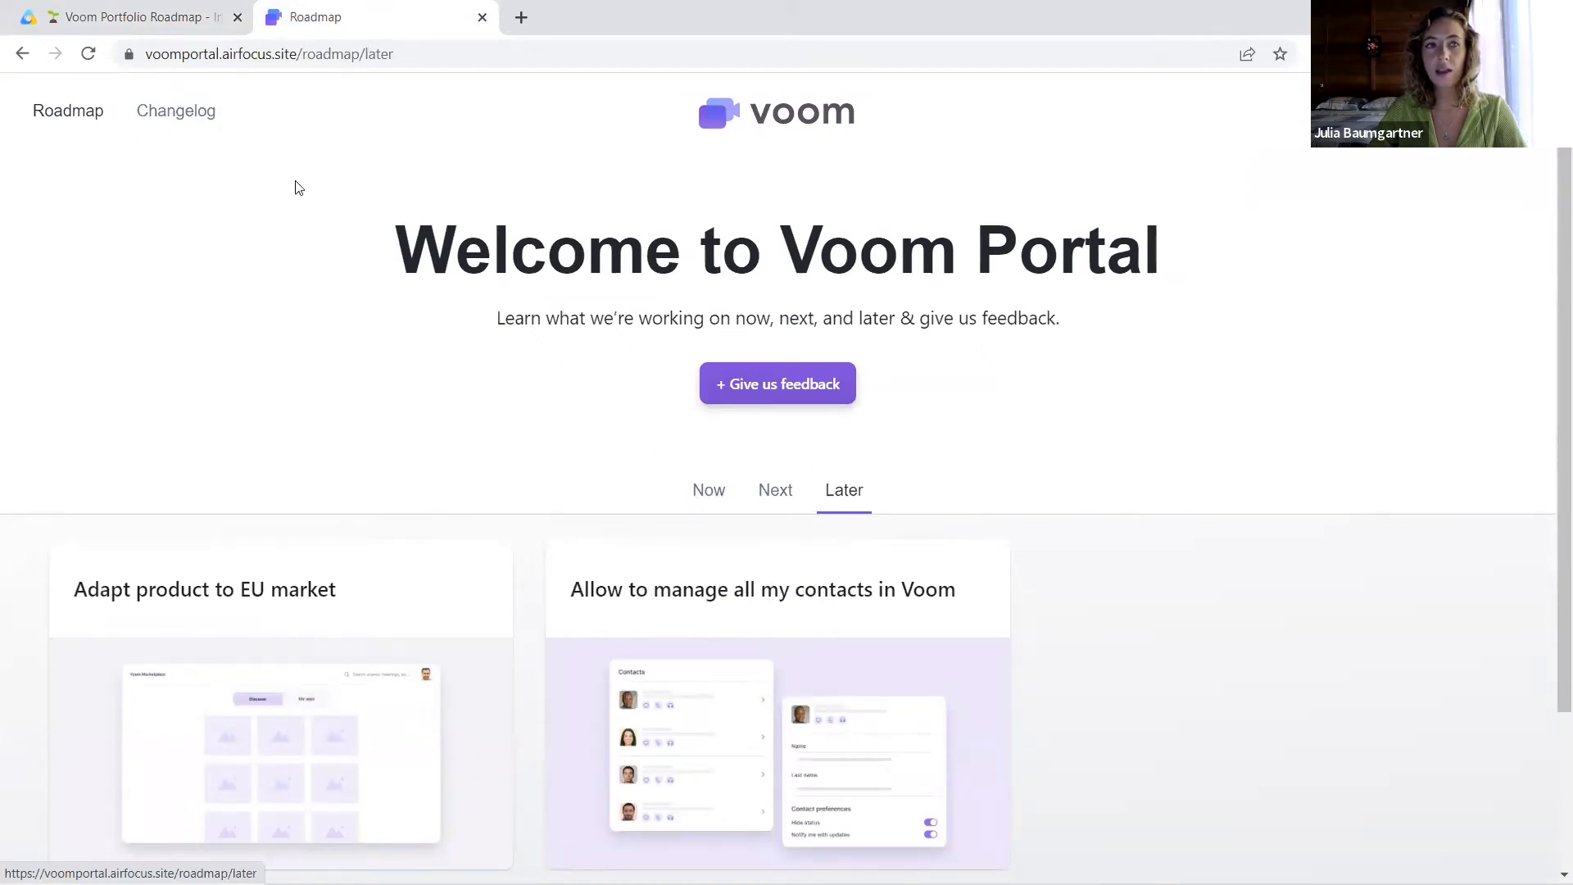
click(144, 25)
- Set the Roadmap page's tabs to the Roadmap lane field
click(494, 411)
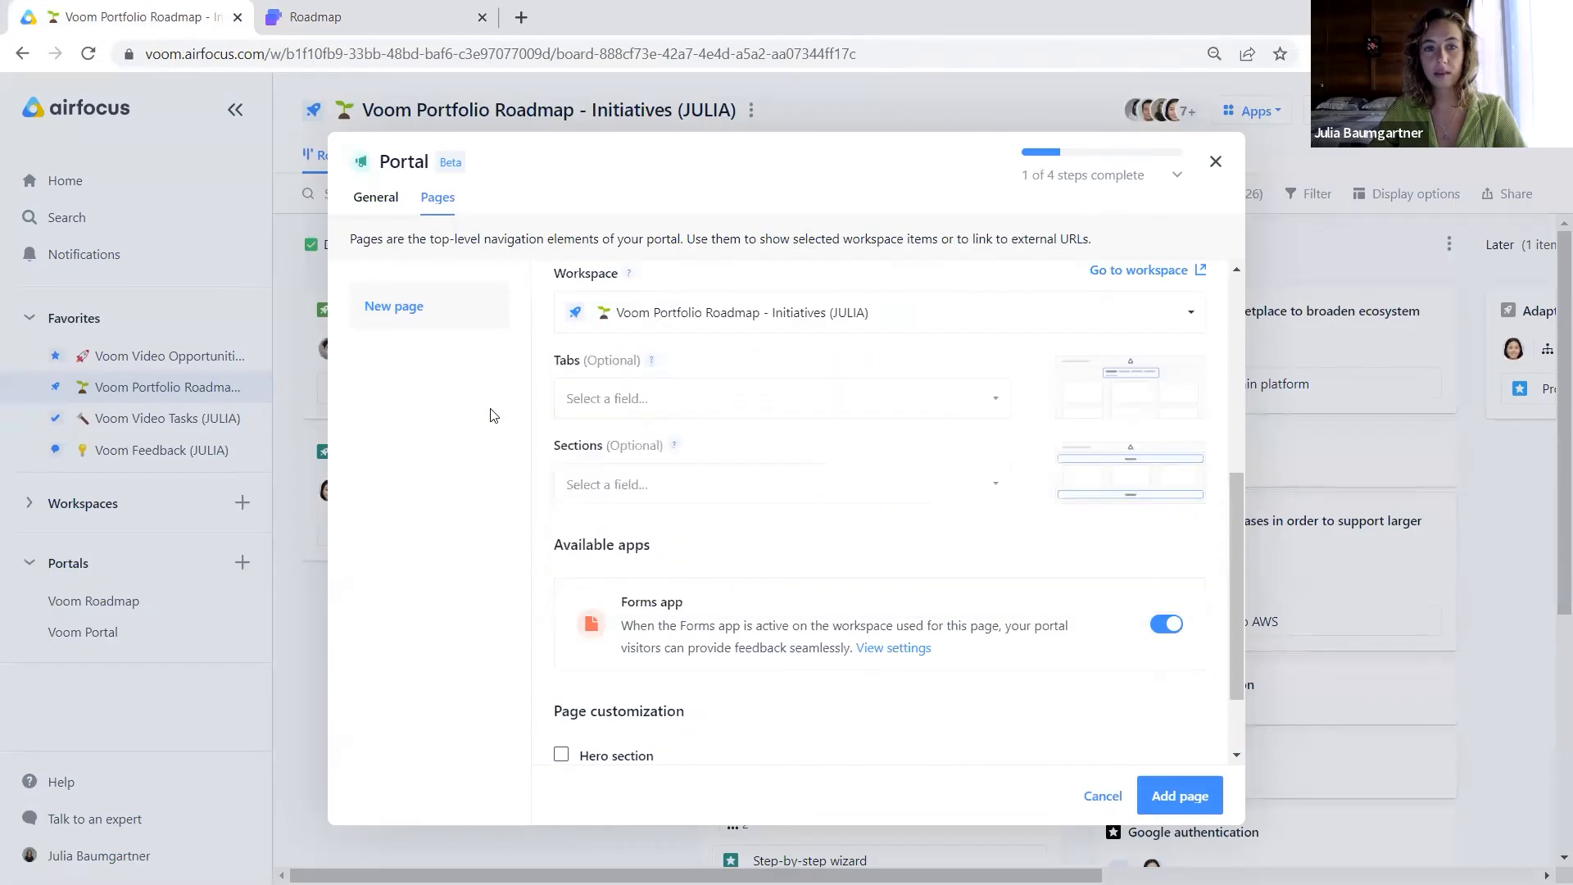
click(674, 402)
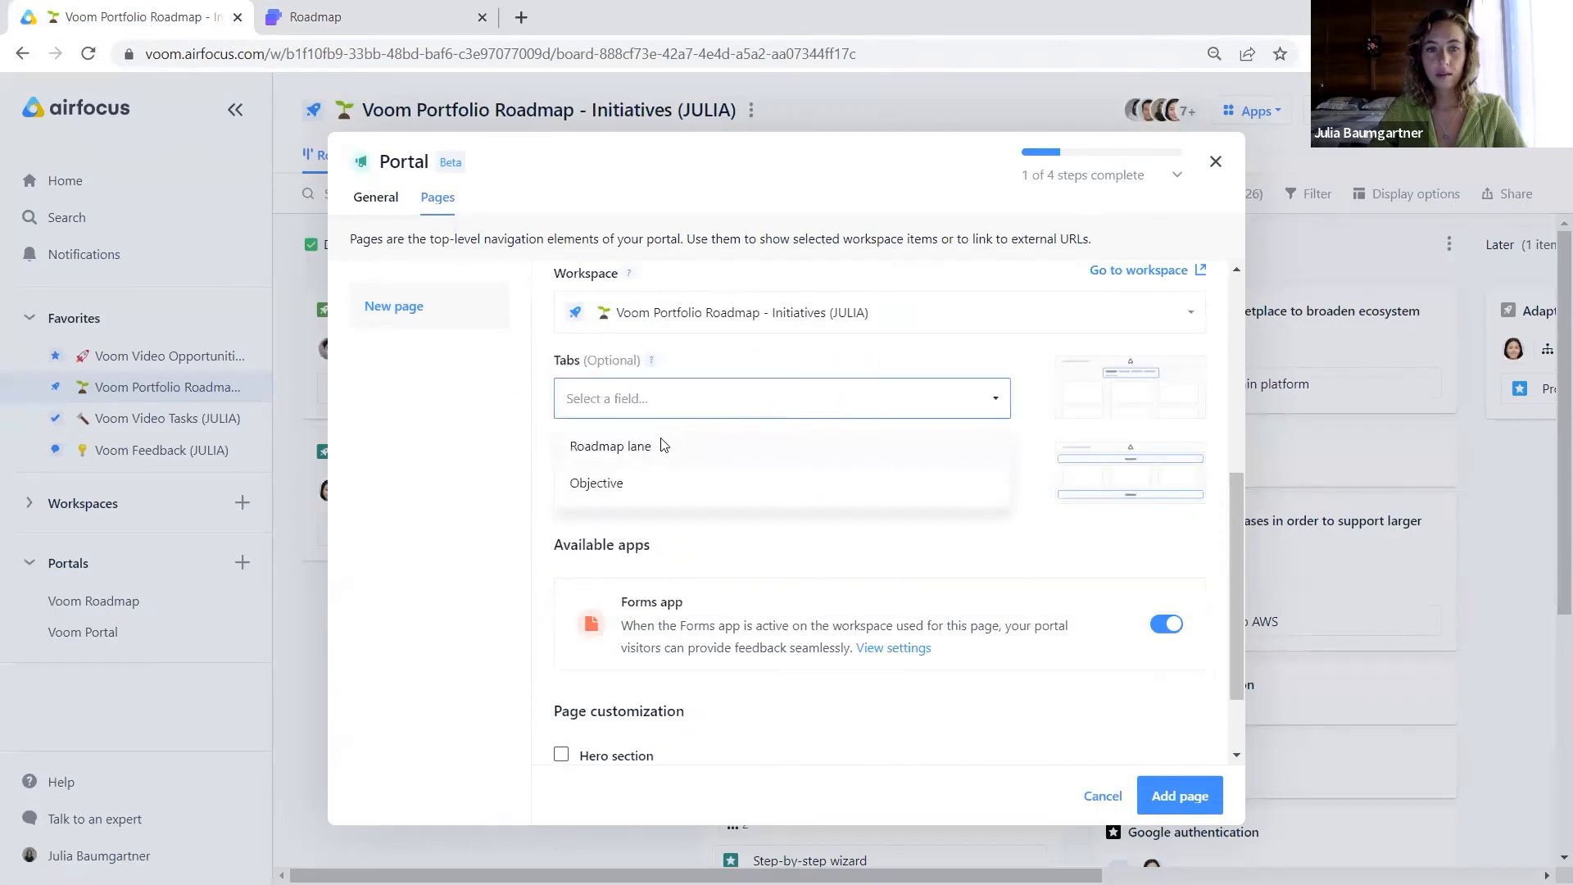
click(619, 448)
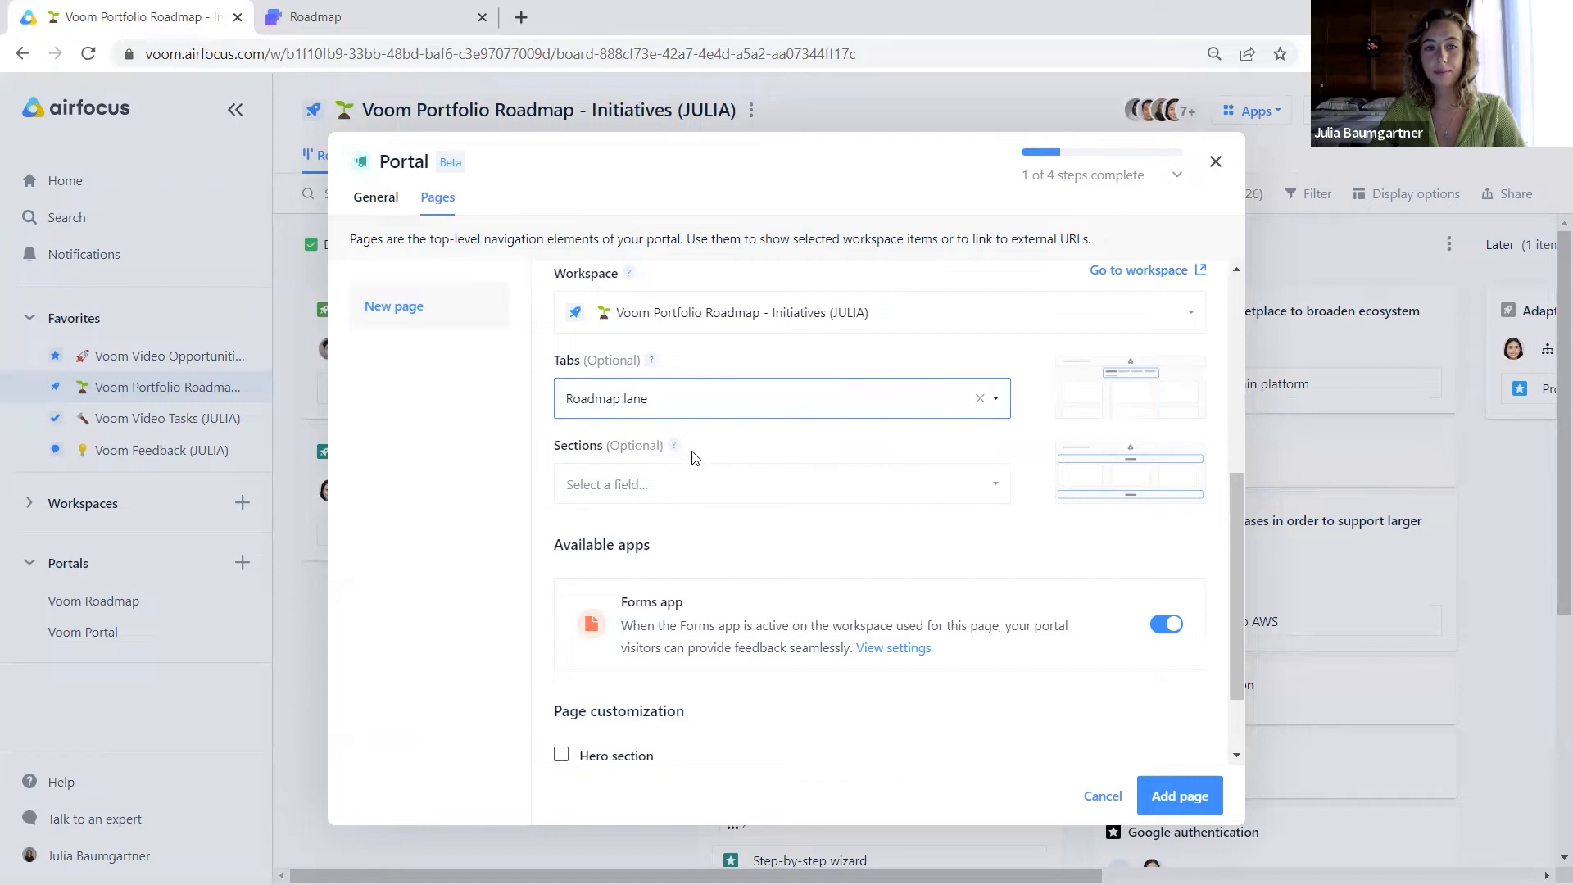
- Check the Forms app option in the Roadmap page's settings and what turning it off requires
scroll(695, 453, down, 1)
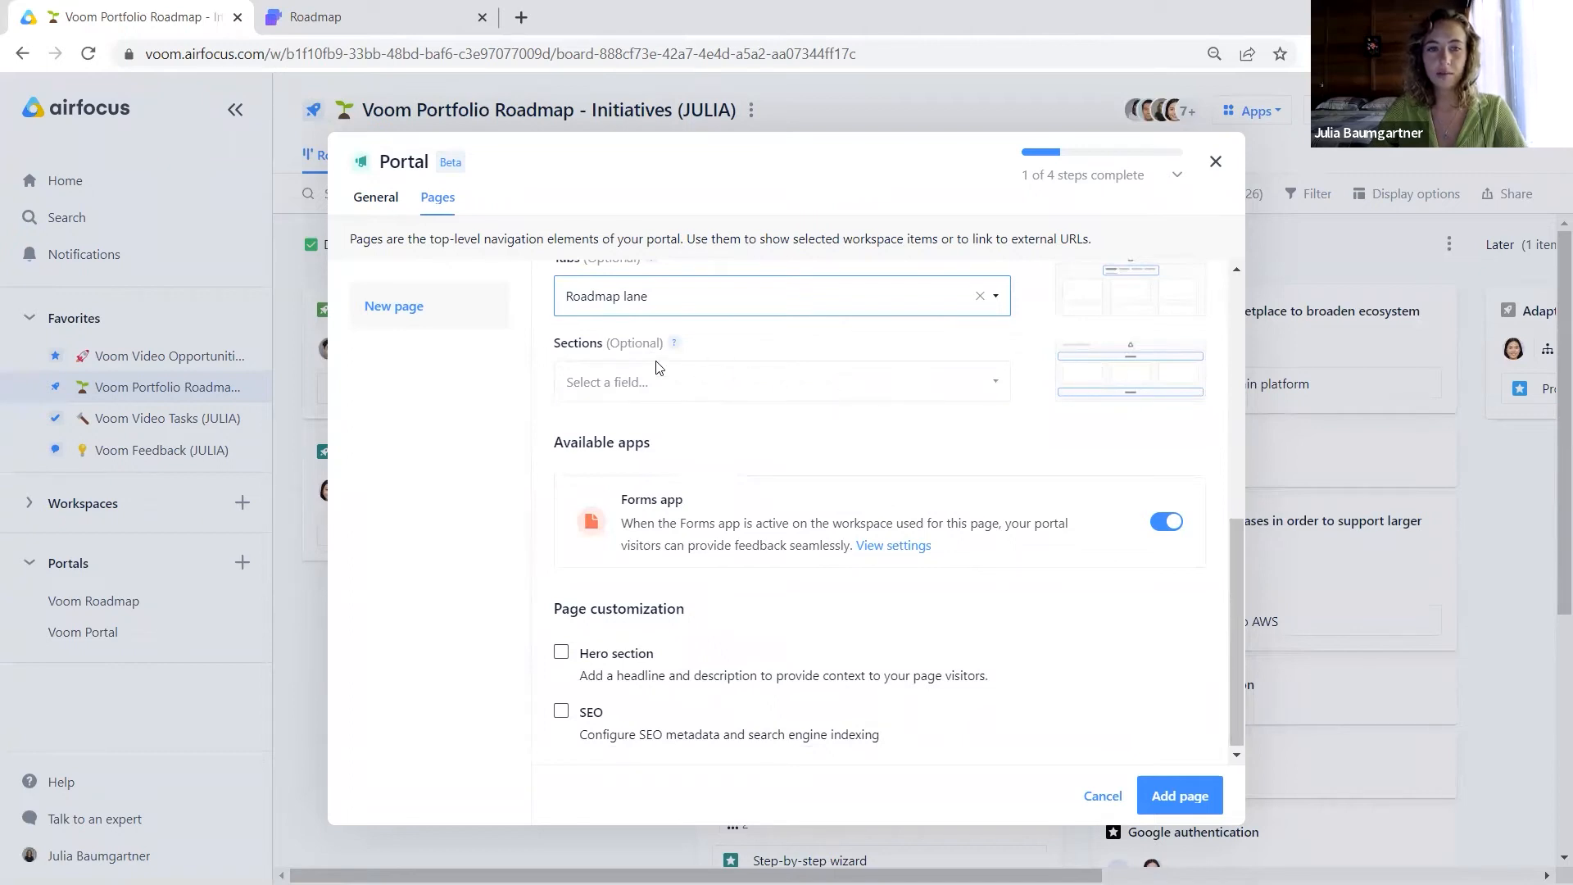
scroll(681, 410, down, 1)
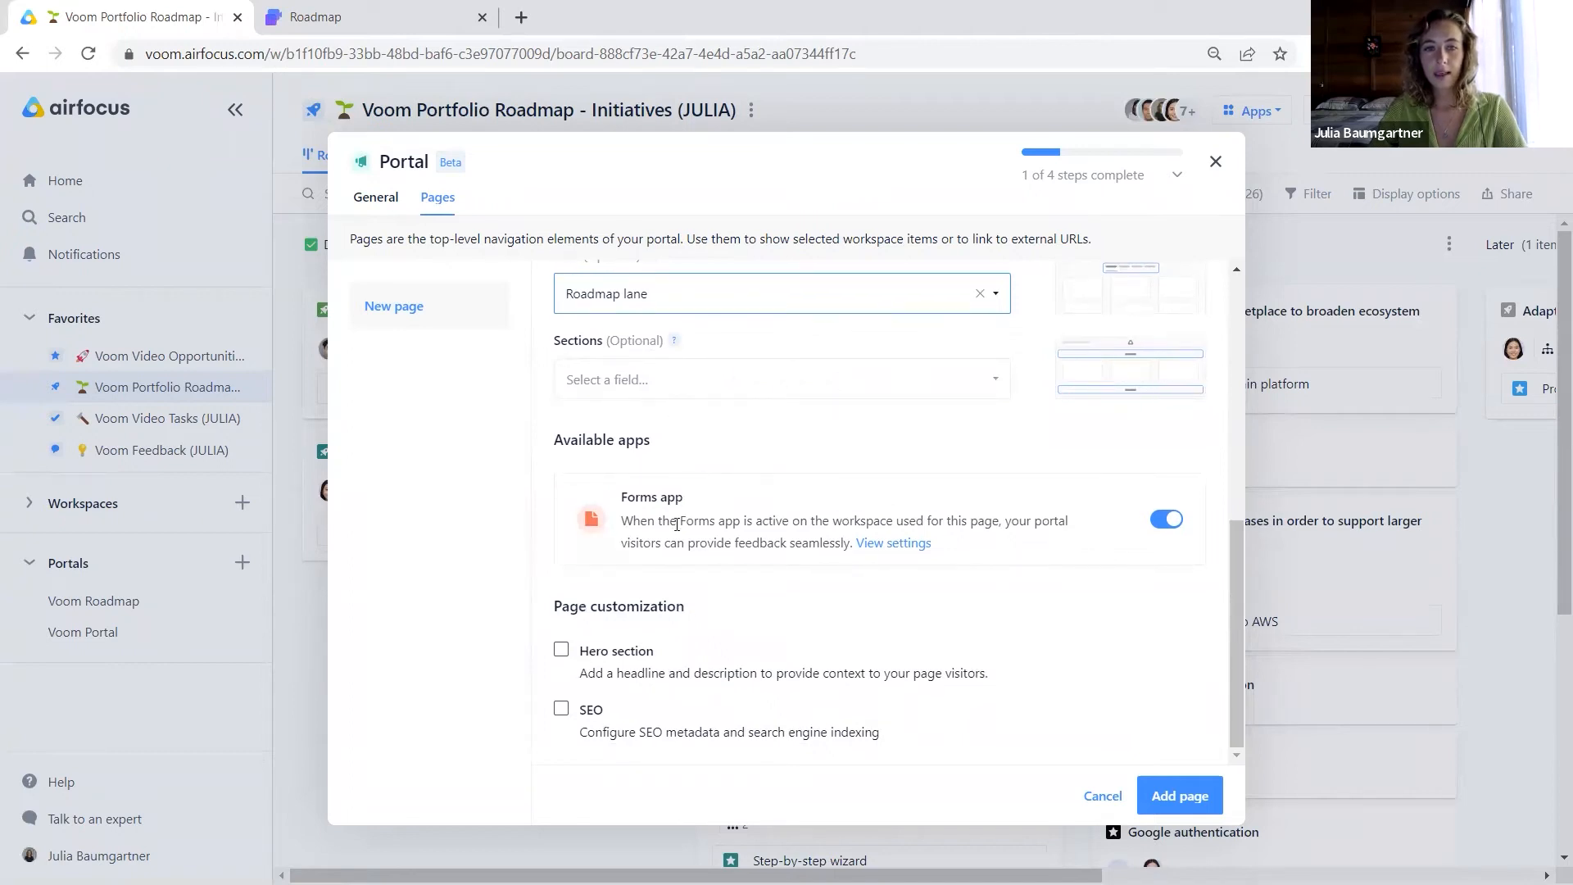
click(1176, 522)
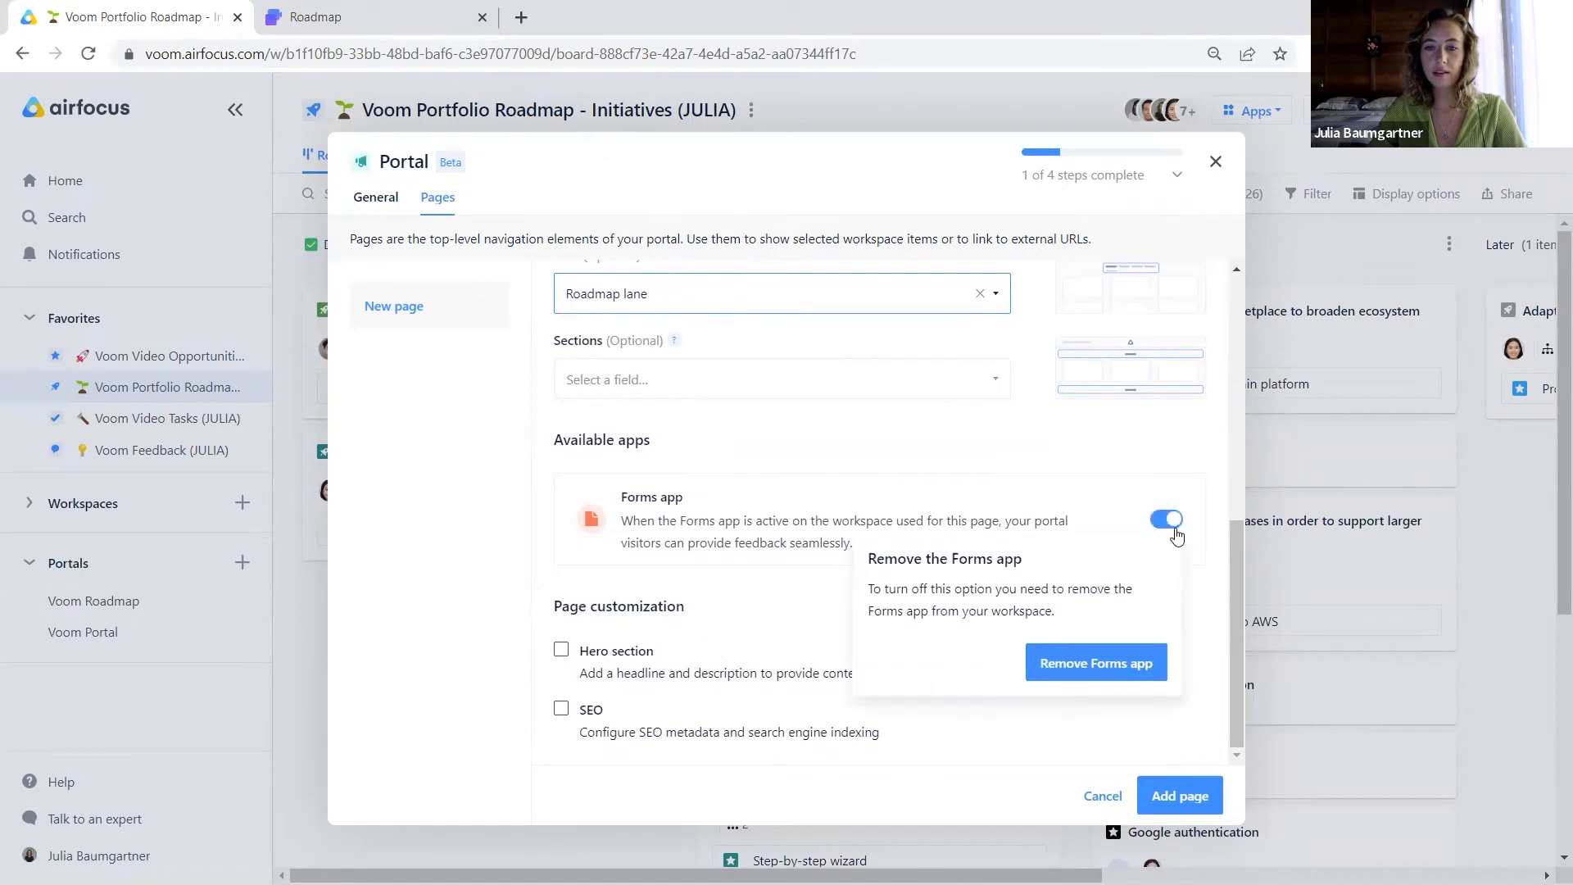
click(1172, 525)
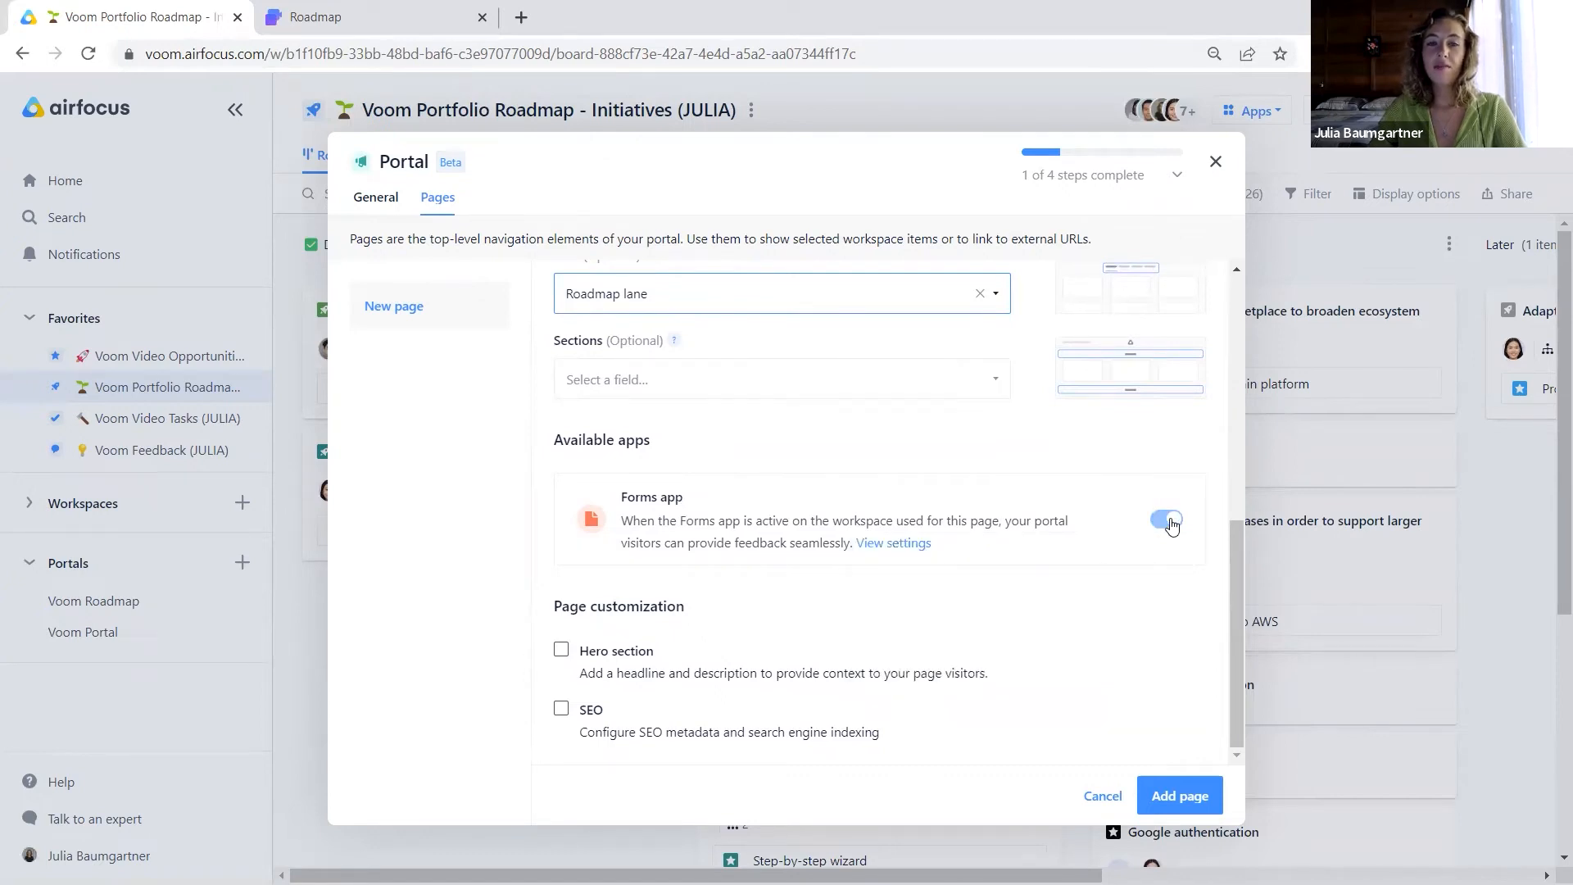
- View the feedback option on the existing portal's "Allow to manage all my contacts in Voom" item, then return to the new page's settings
click(336, 16)
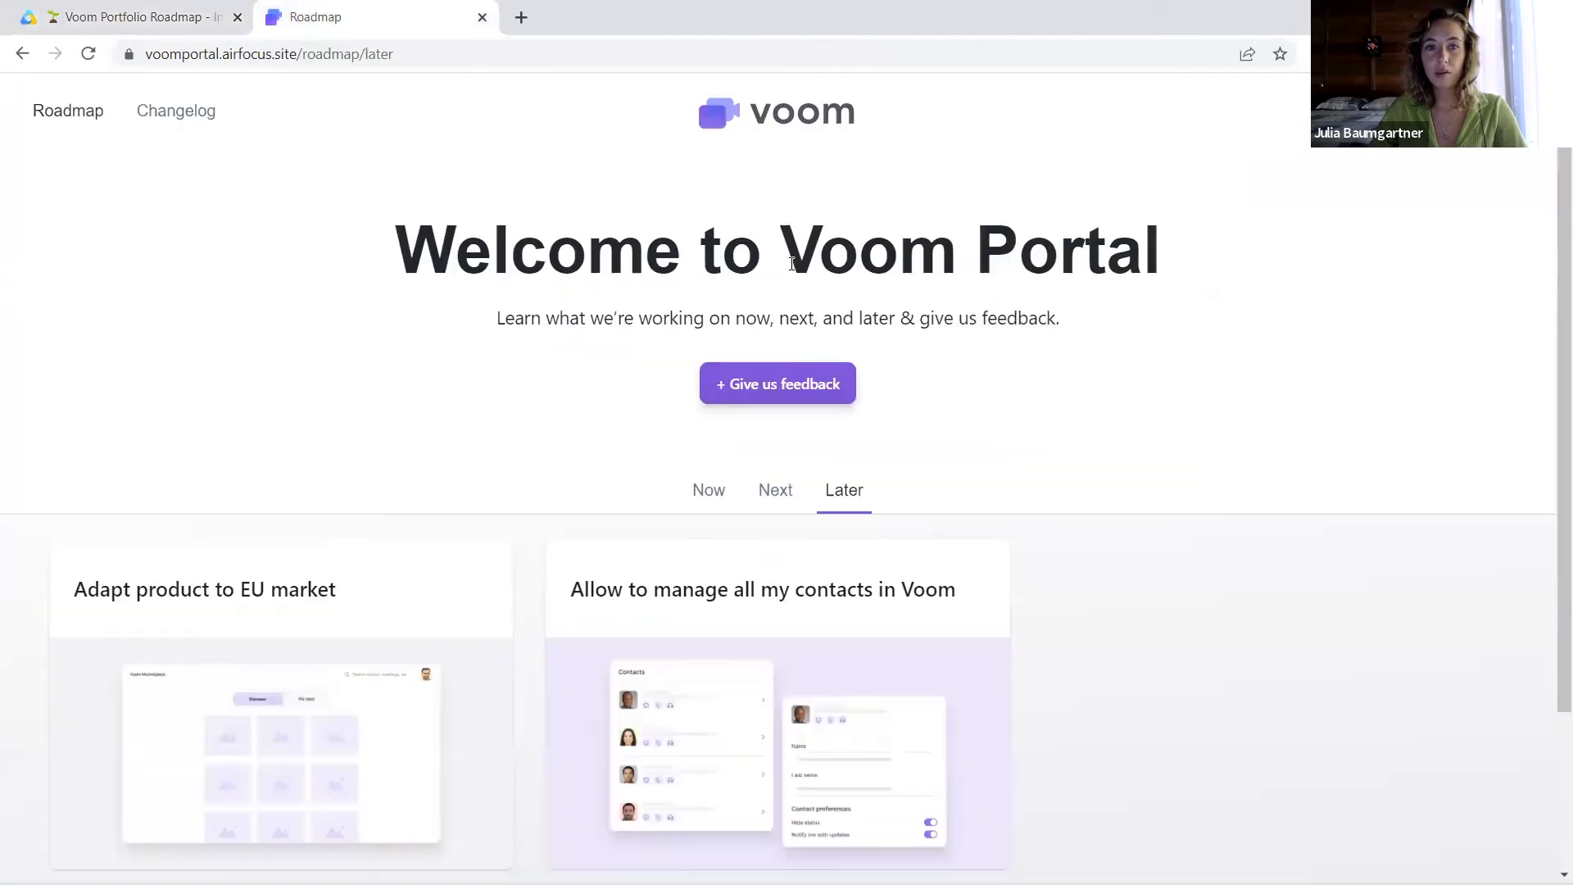
click(752, 629)
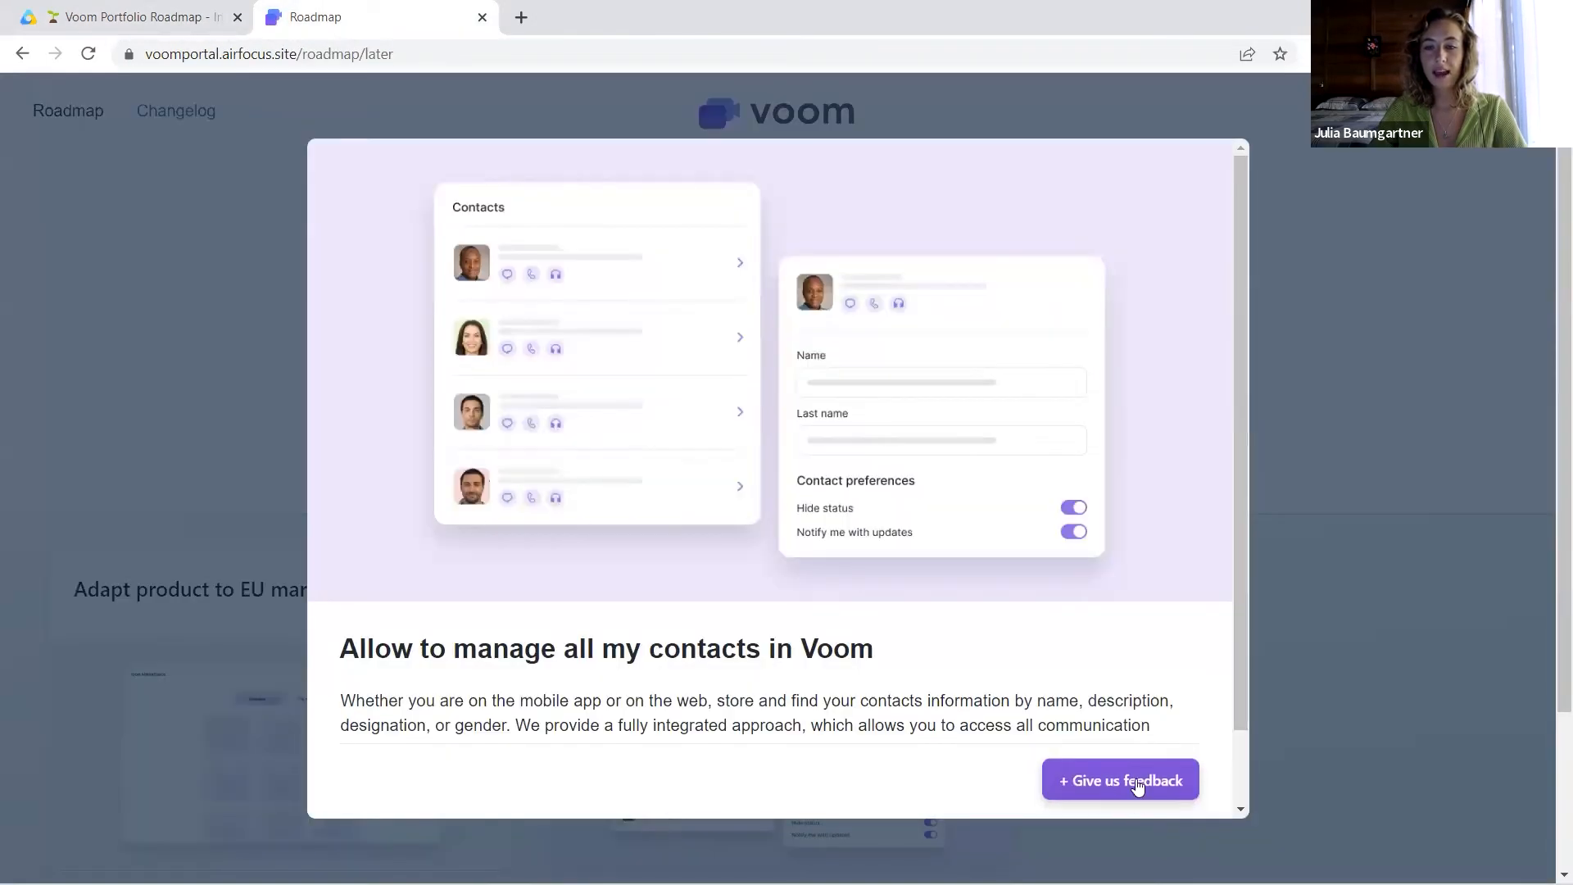
click(164, 16)
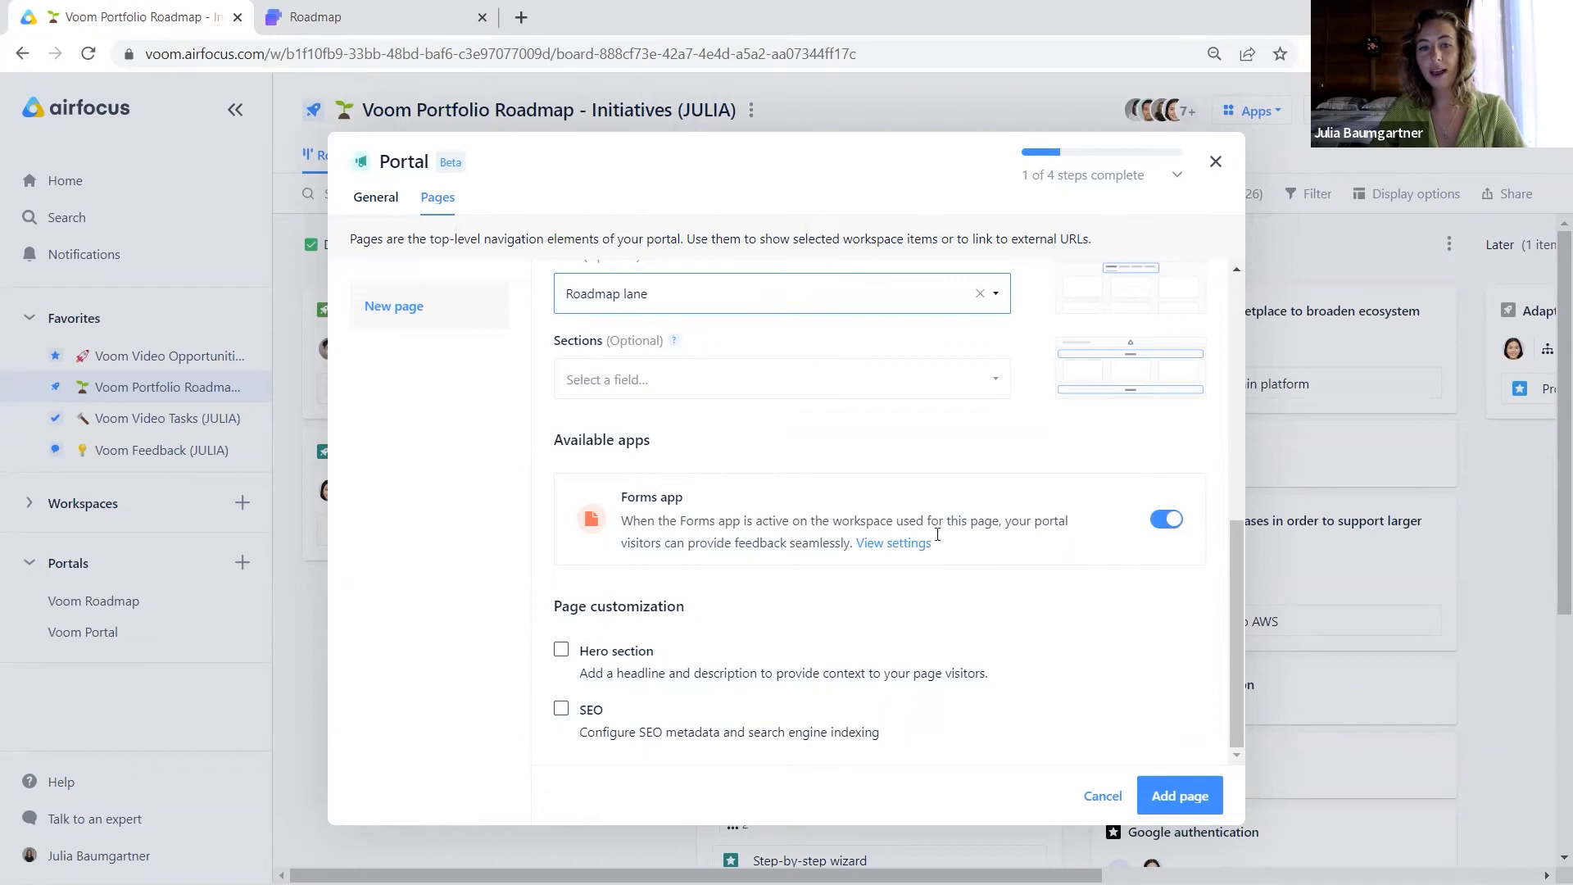
scroll(623, 503, up, 3)
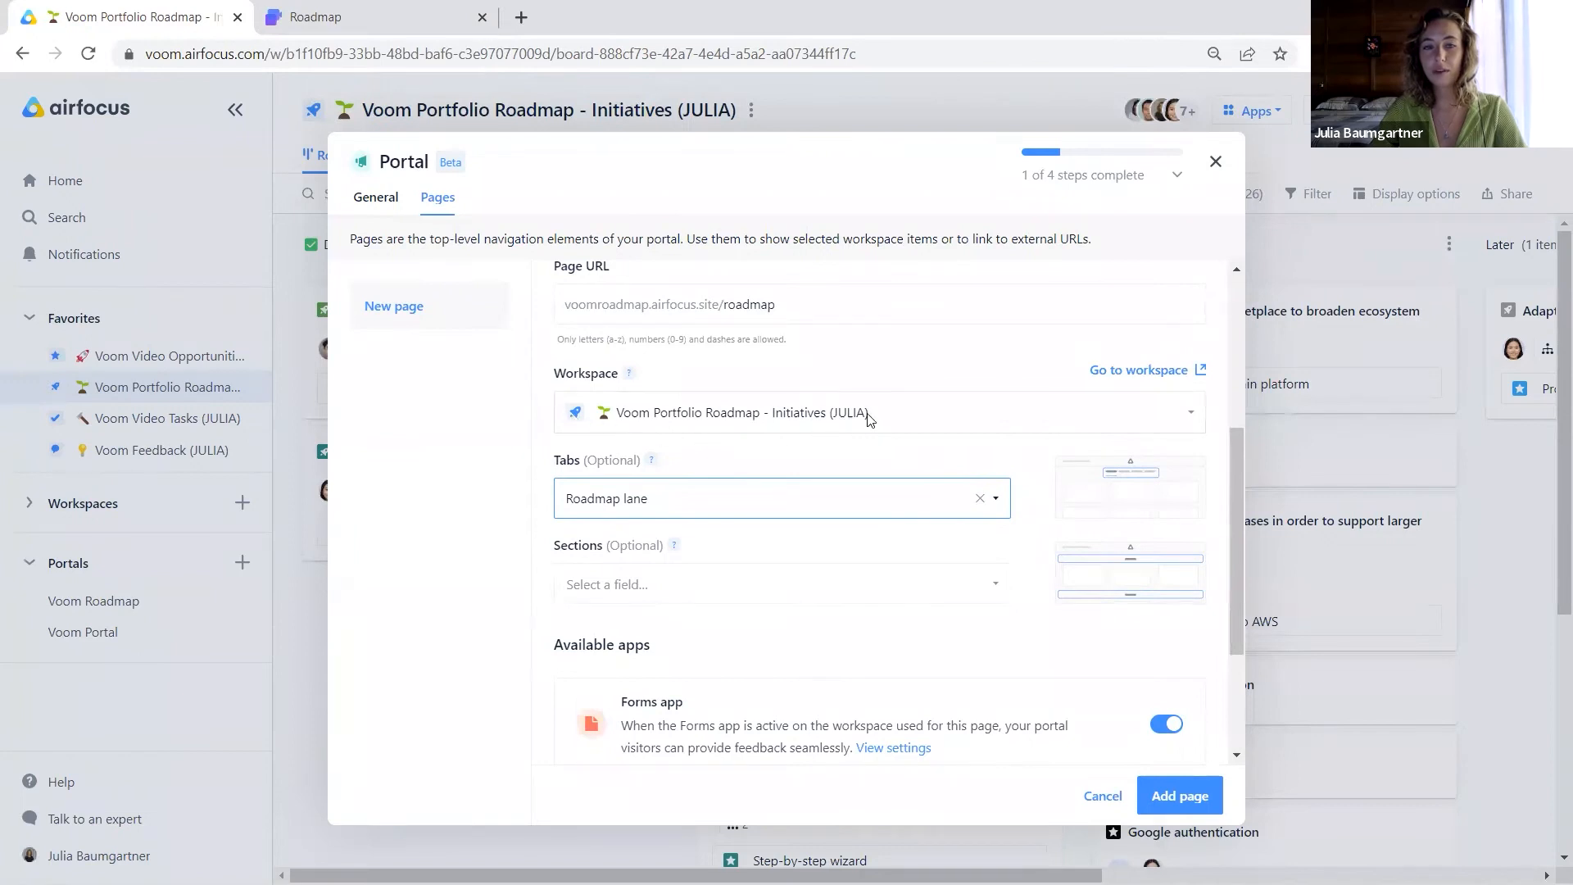
scroll(735, 529, down, 3)
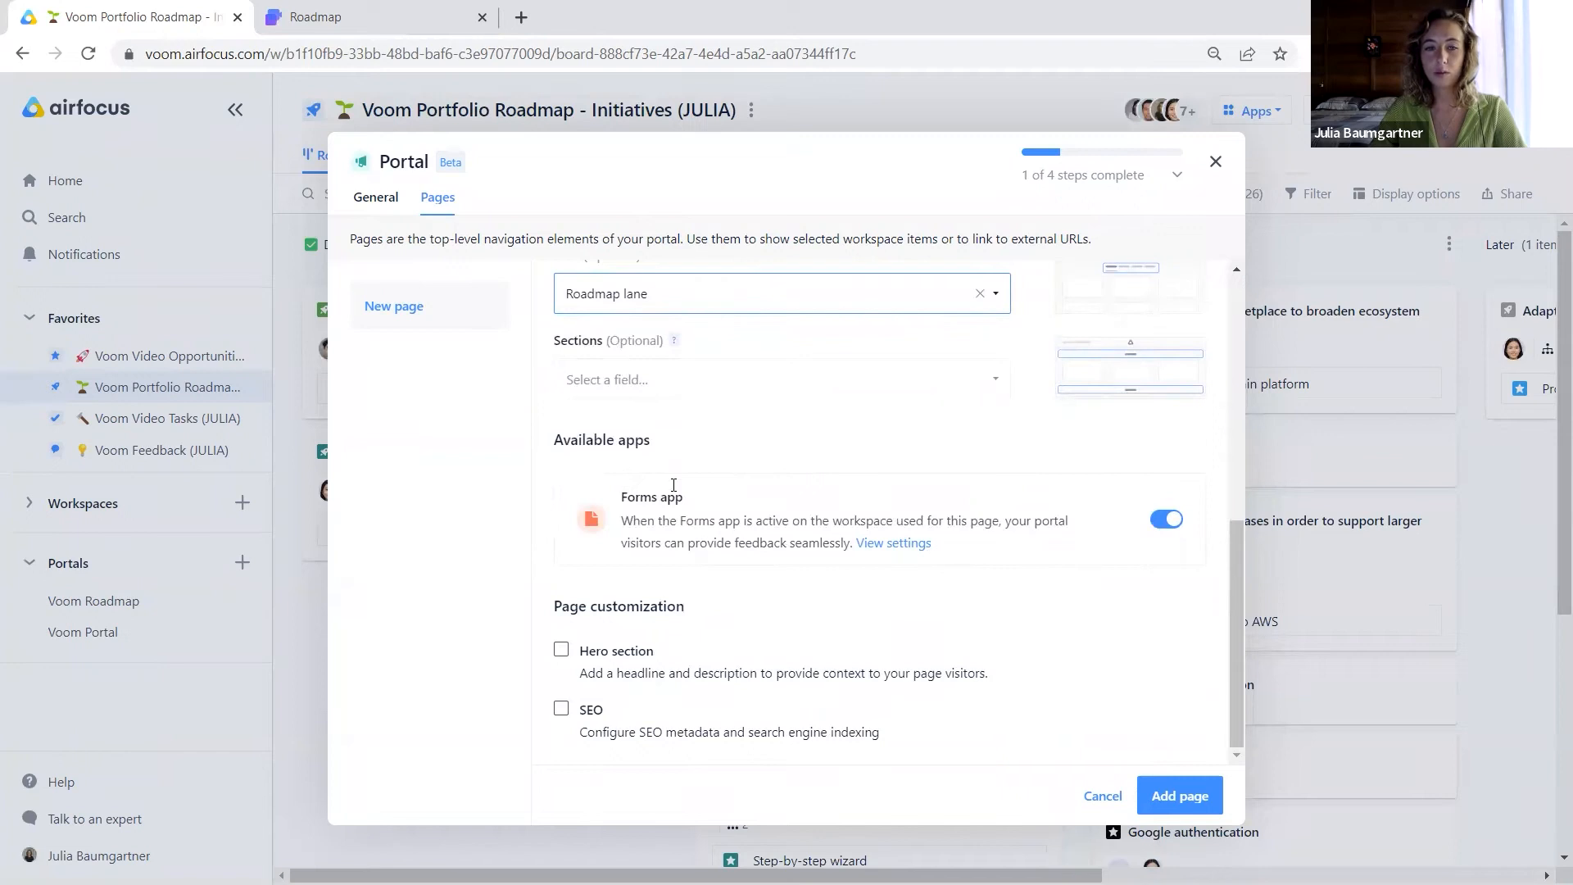
- Enable the Roadmap page's hero section and copy the existing portal's headline "Welcome to Voom Portal" into it
click(558, 649)
scroll(561, 643, down, 2)
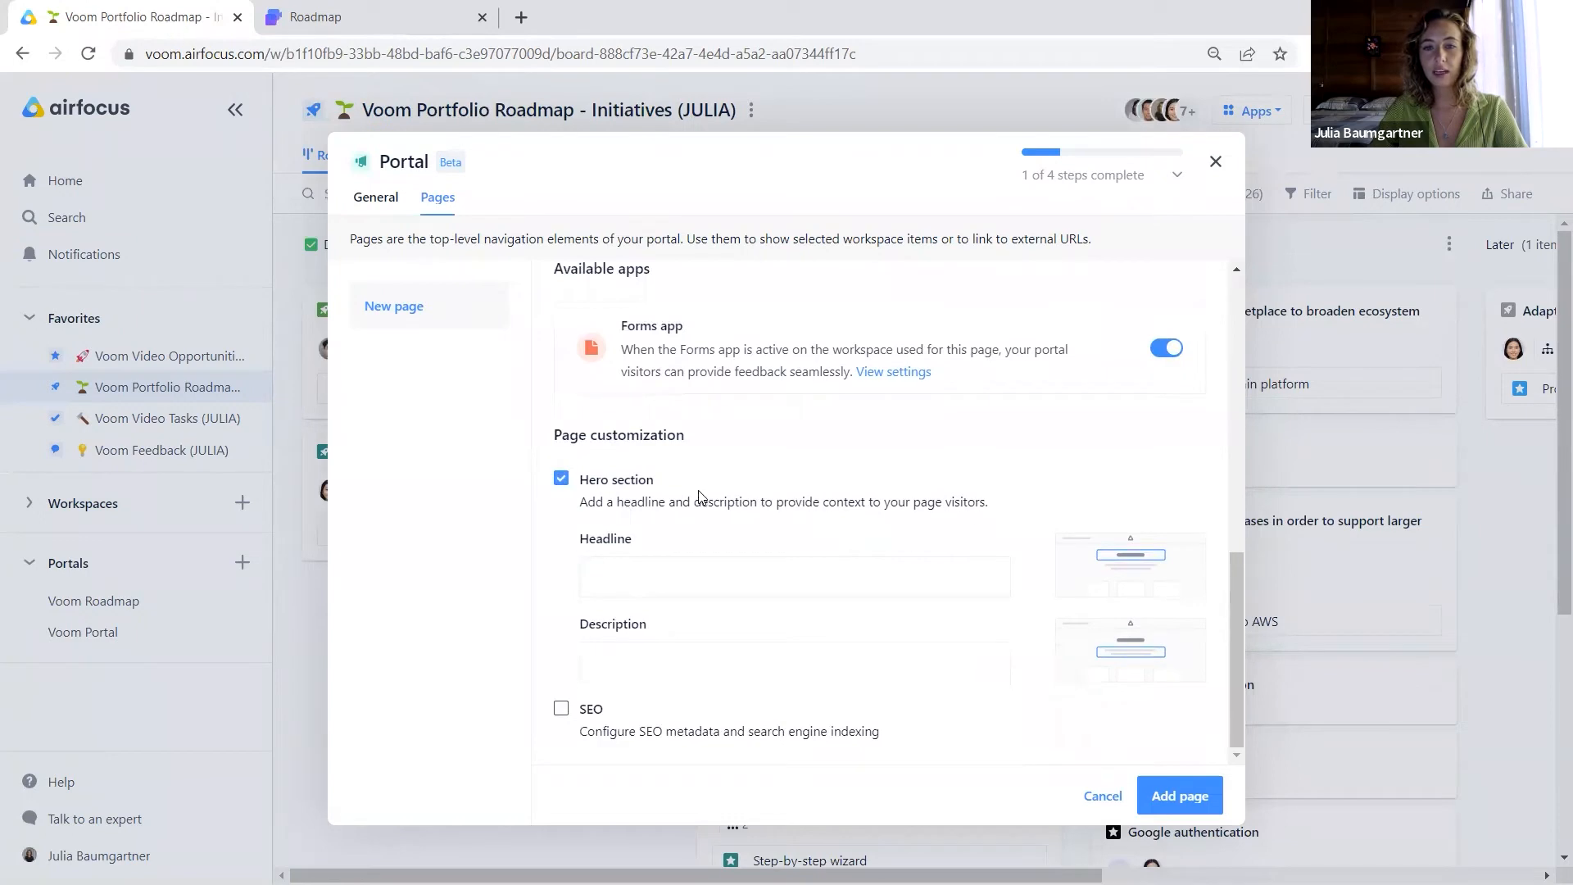
click(400, 29)
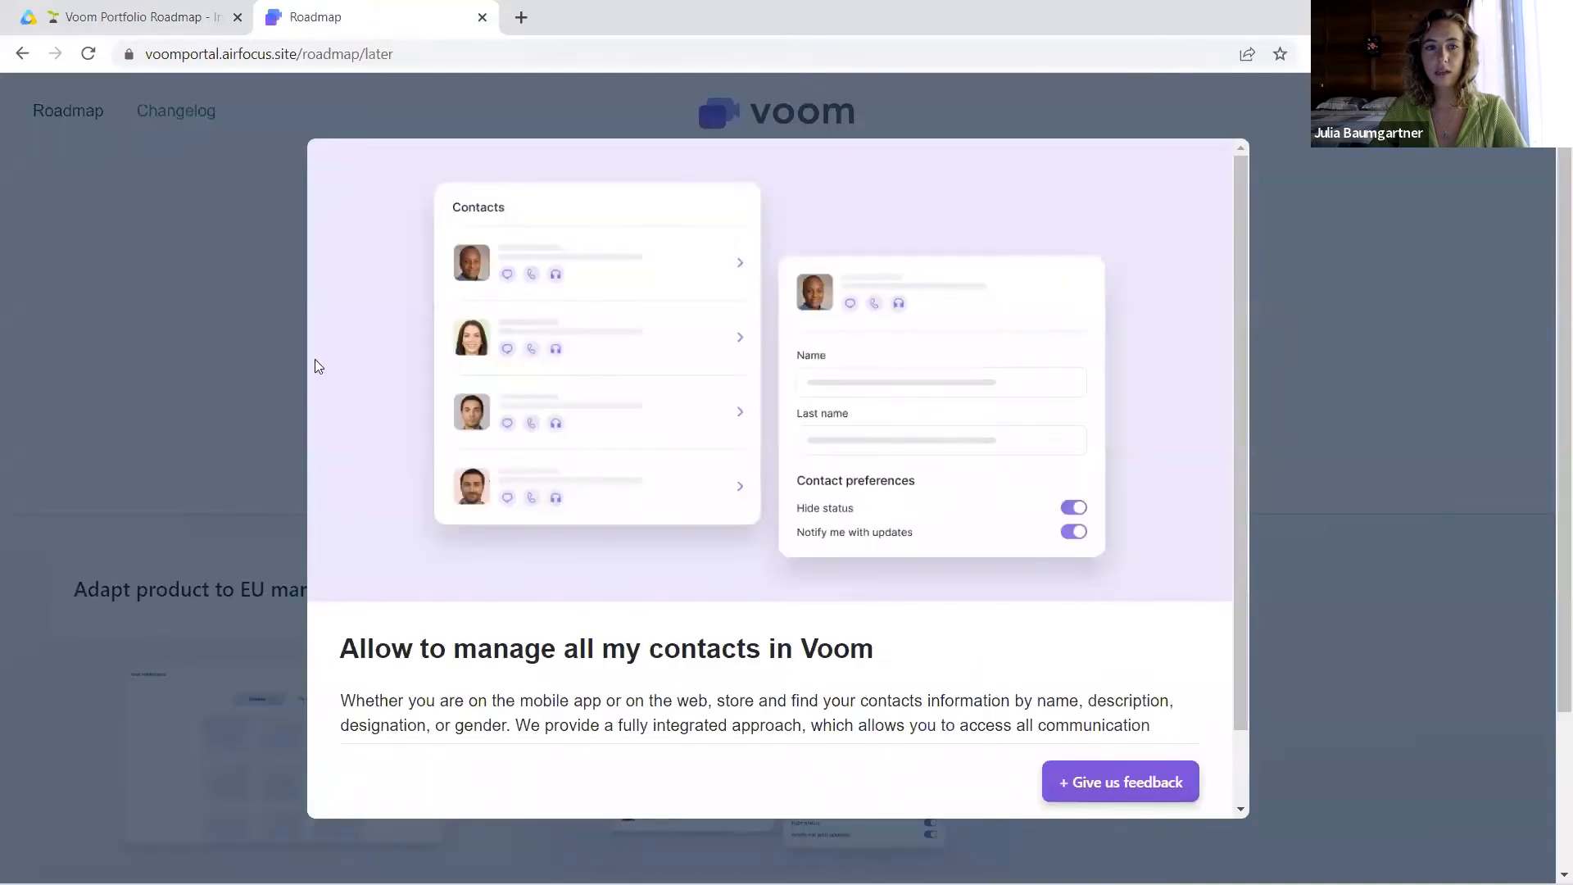
click(258, 371)
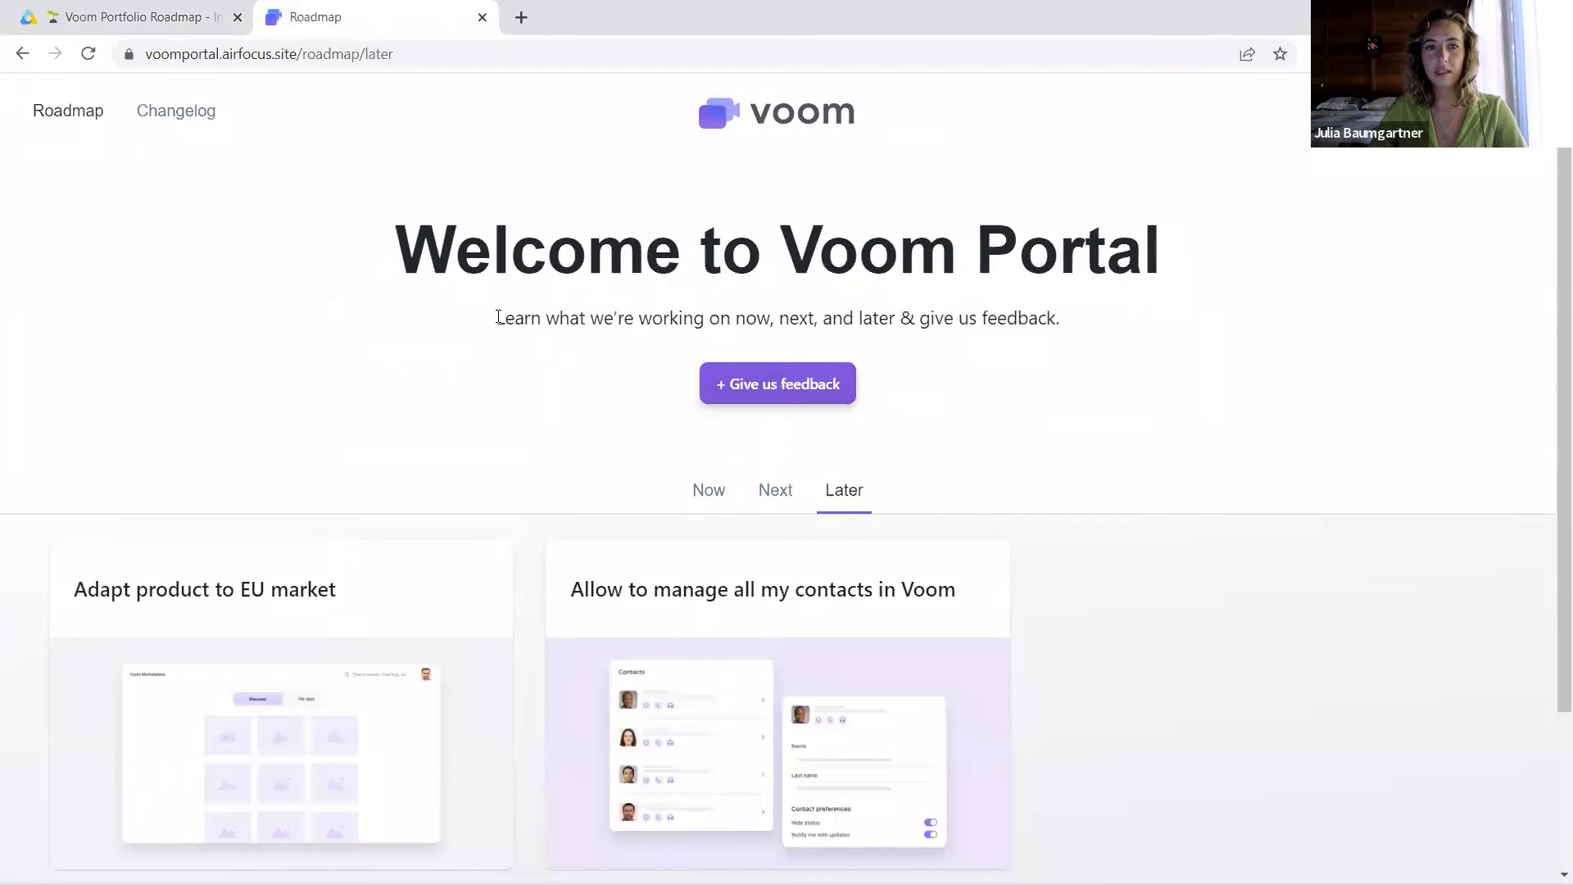
drag(395, 239, 1209, 229)
key(ctrl+c)
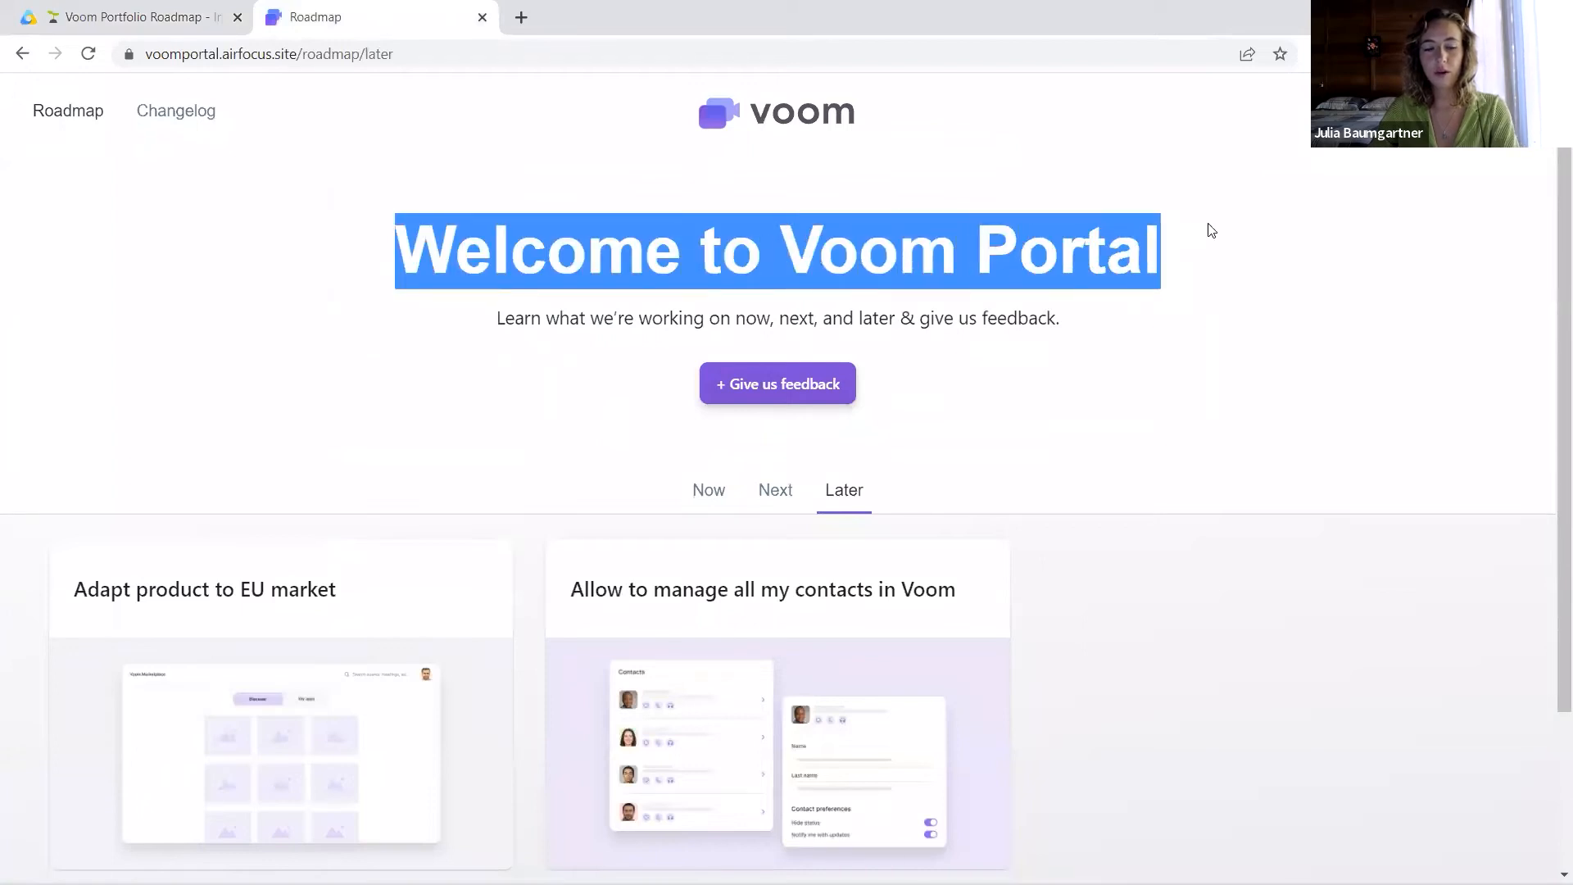
click(245, 10)
key(ctrl+v)
- Copy the existing portal's description "Learn what we're working on now, next, and later & give us feedback." into the hero section's description
click(317, 11)
drag(1071, 323, 456, 338)
key(ctrl+c)
click(164, 12)
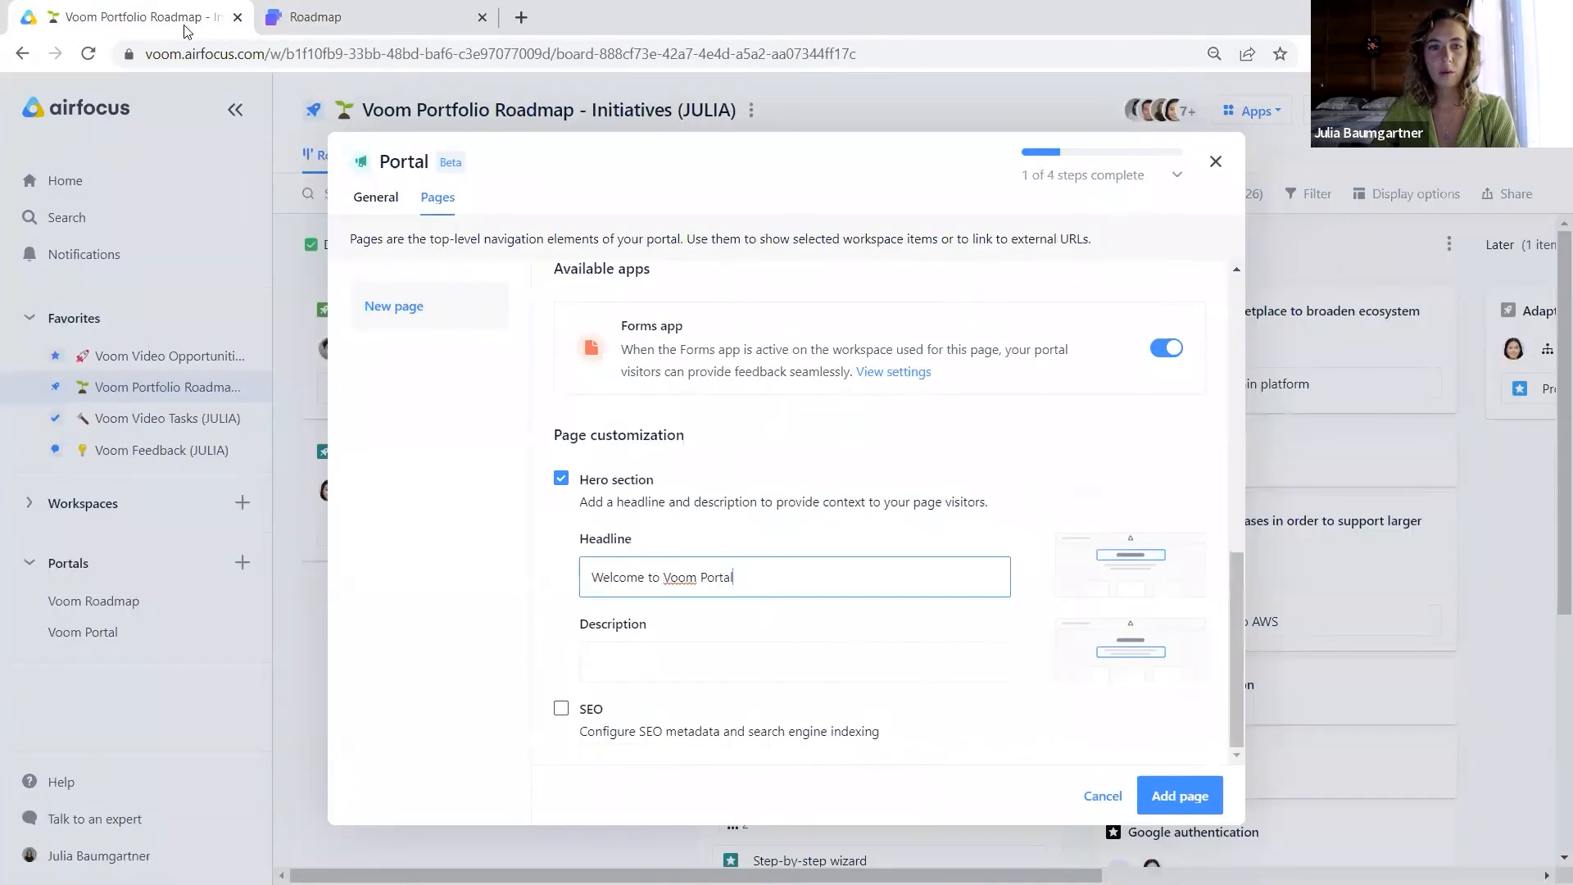
click(632, 660)
key(ctrl+v)
click(517, 621)
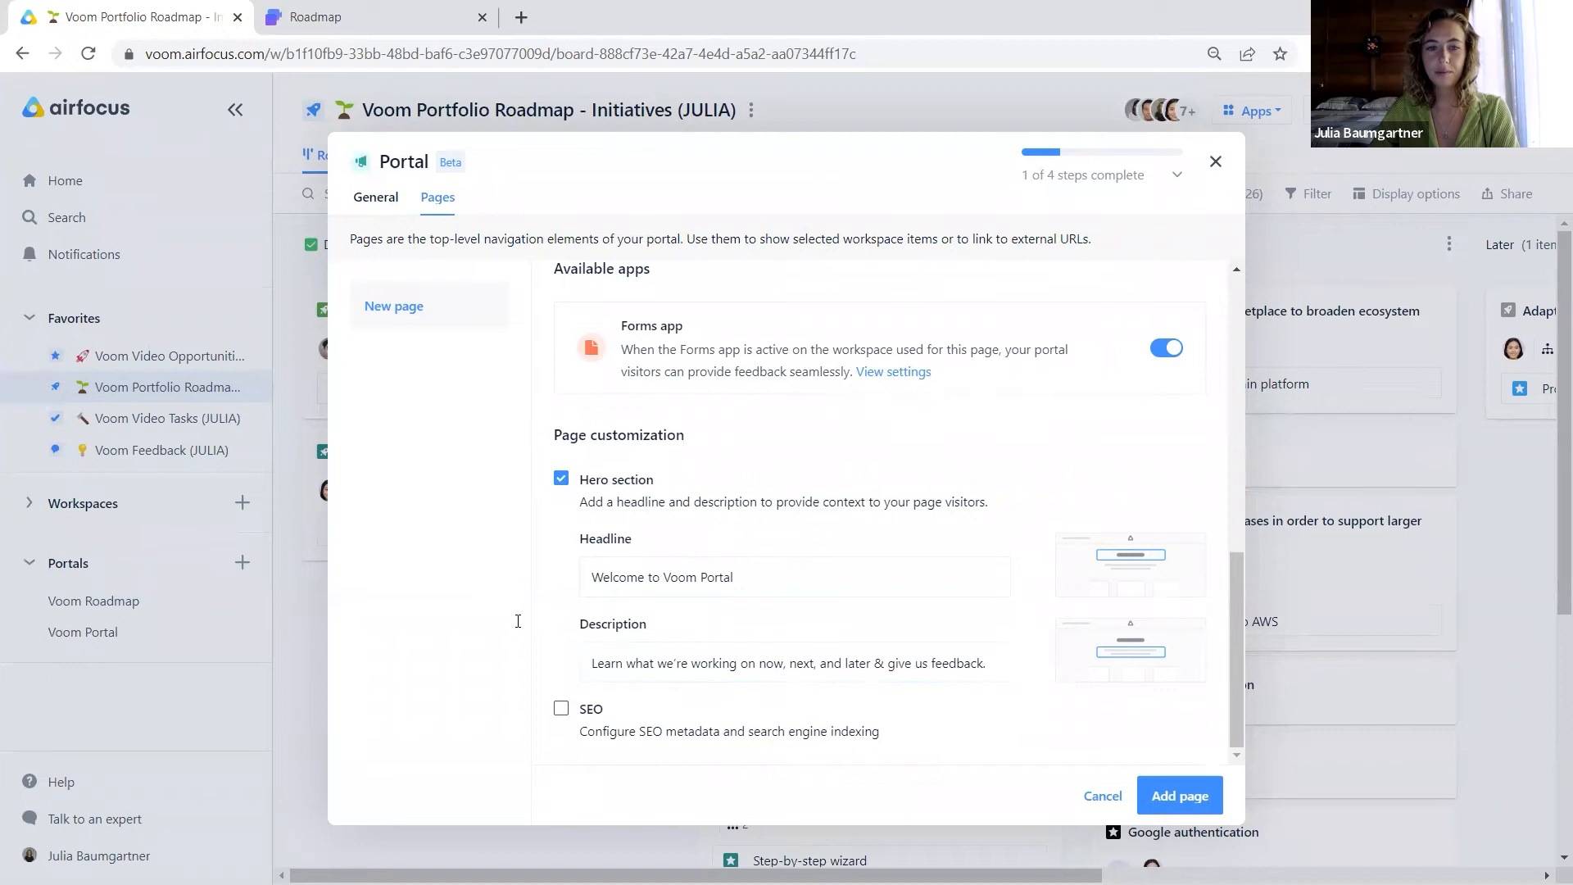
- Look at the SEO options, leave SEO disabled, and add the Roadmap page to the portal
click(560, 708)
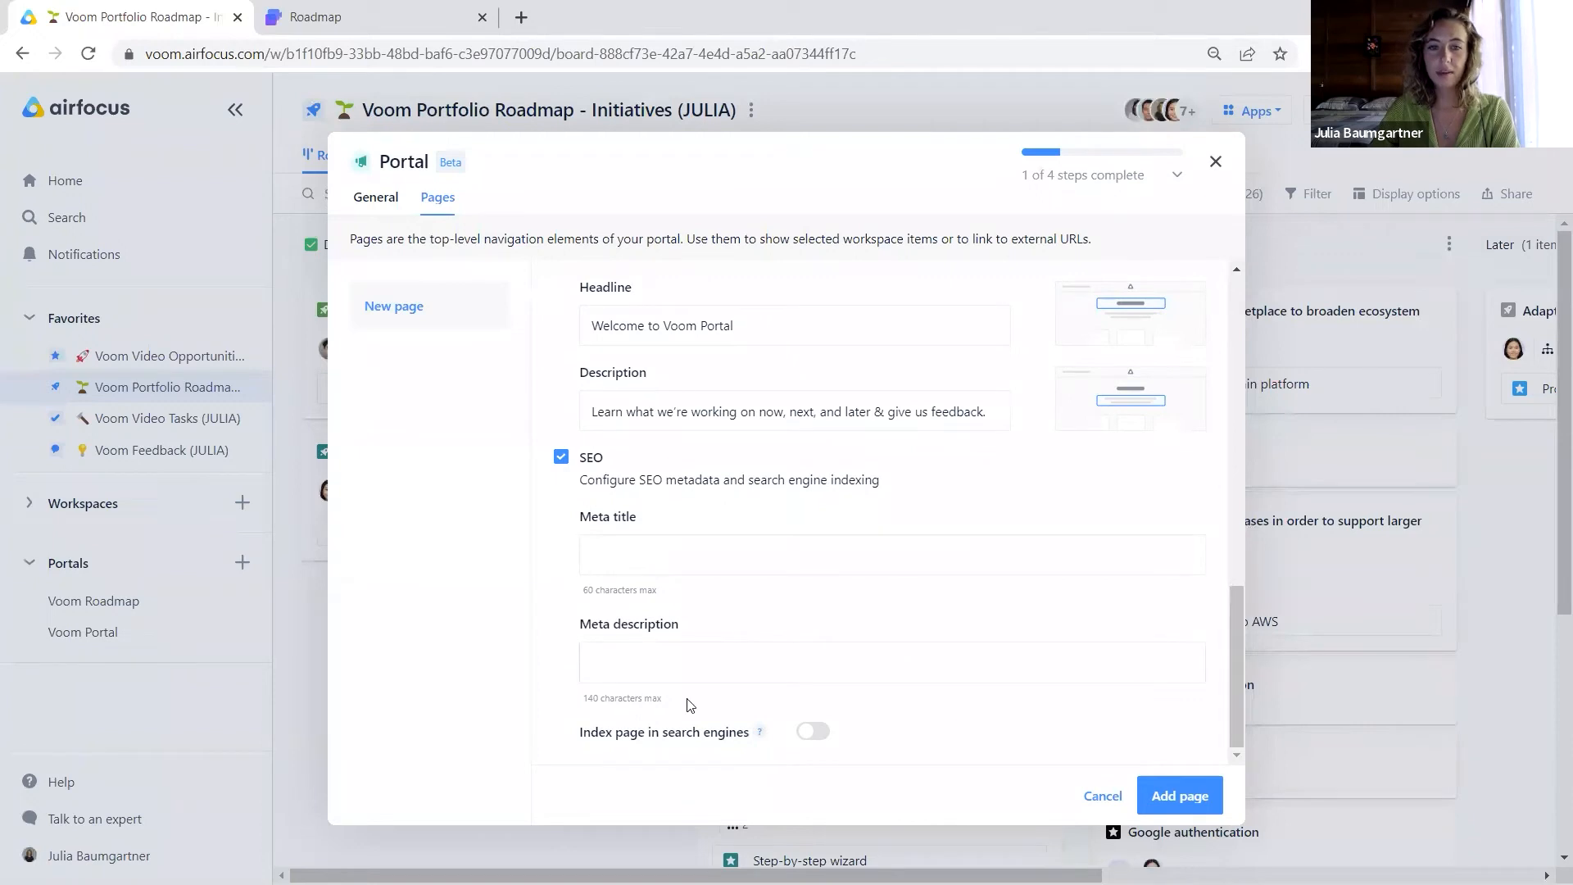
click(561, 462)
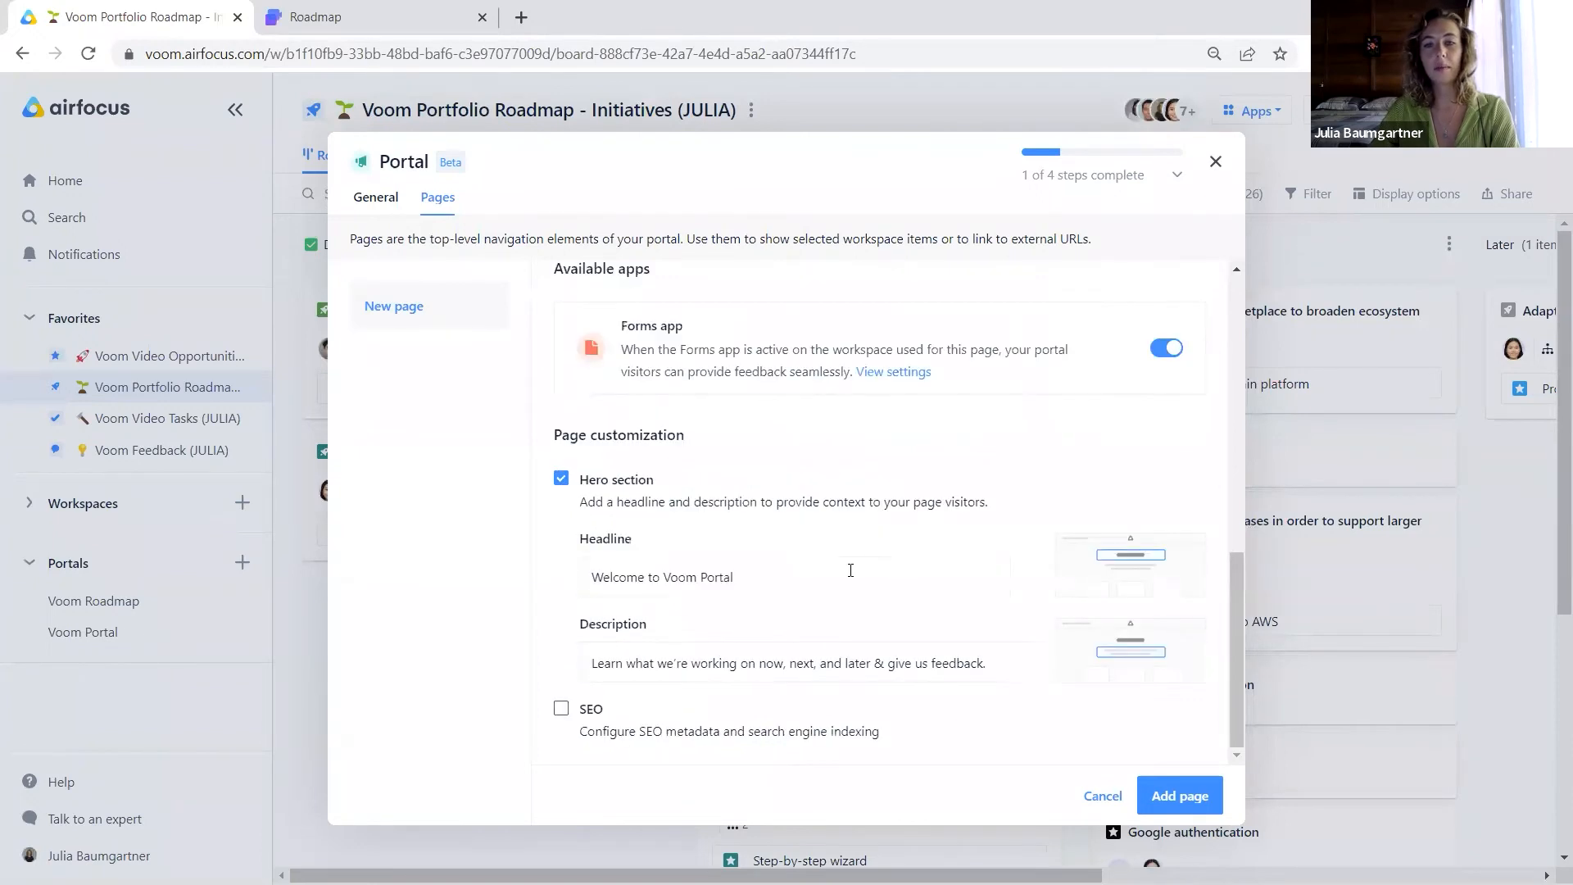
click(1201, 806)
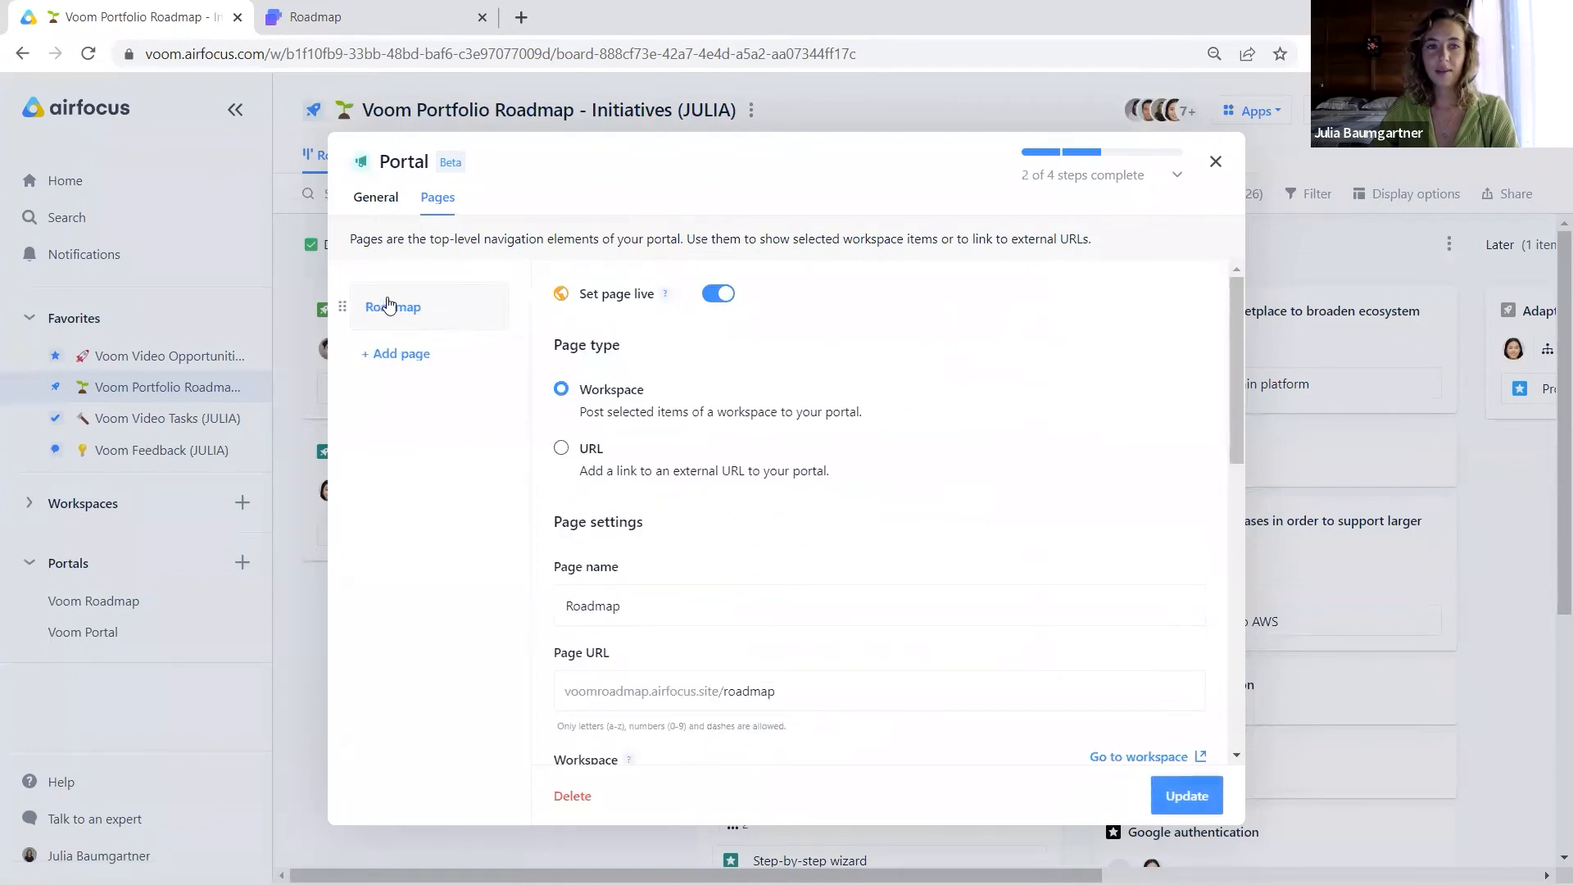
click(383, 359)
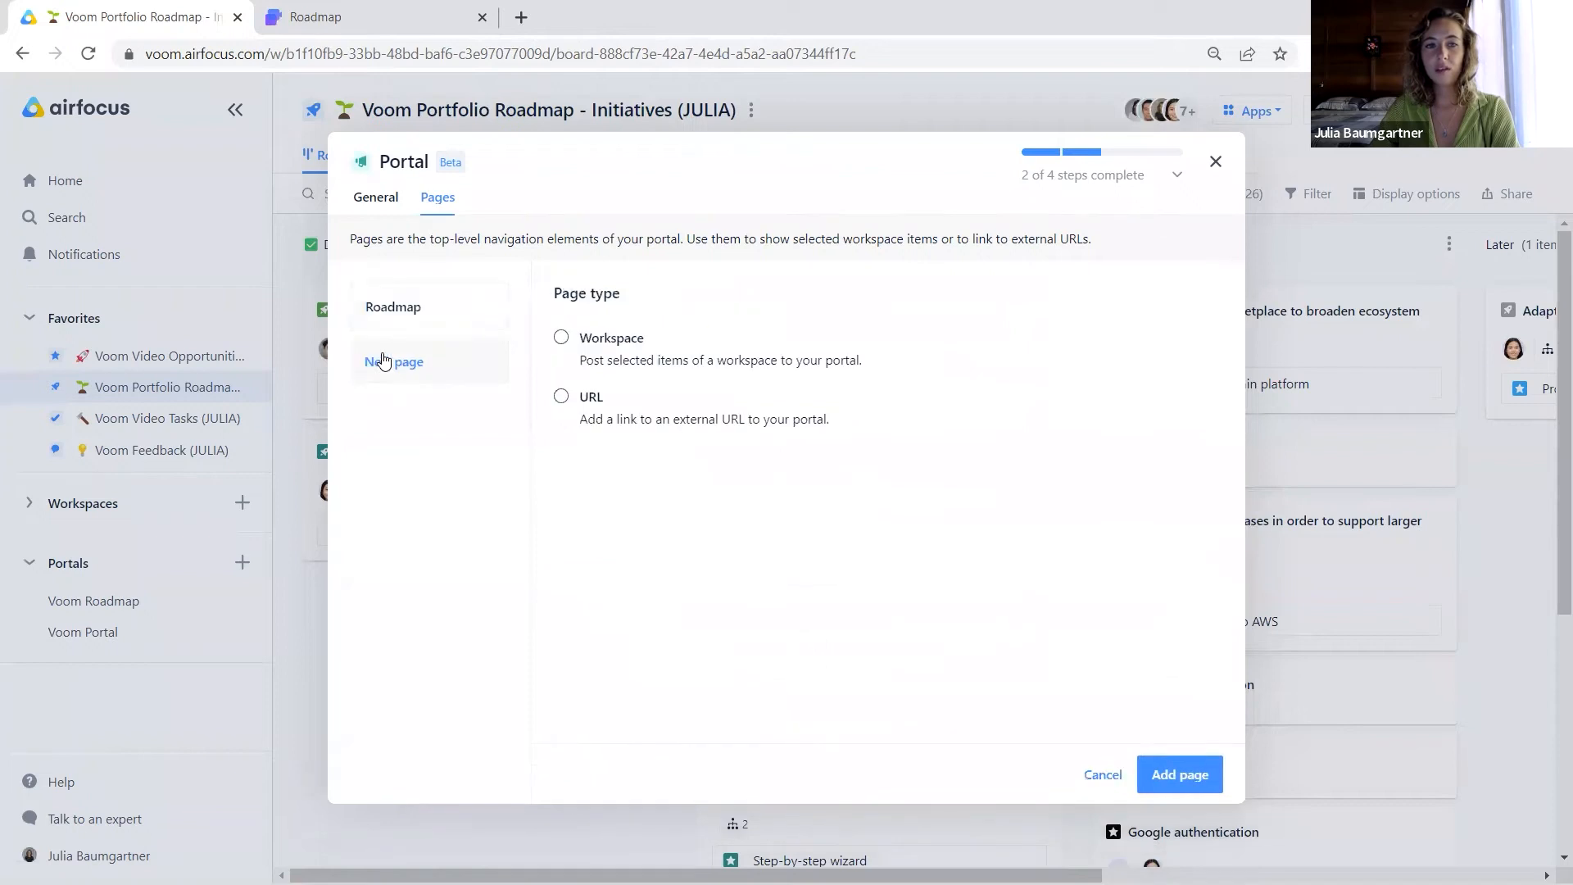
click(562, 396)
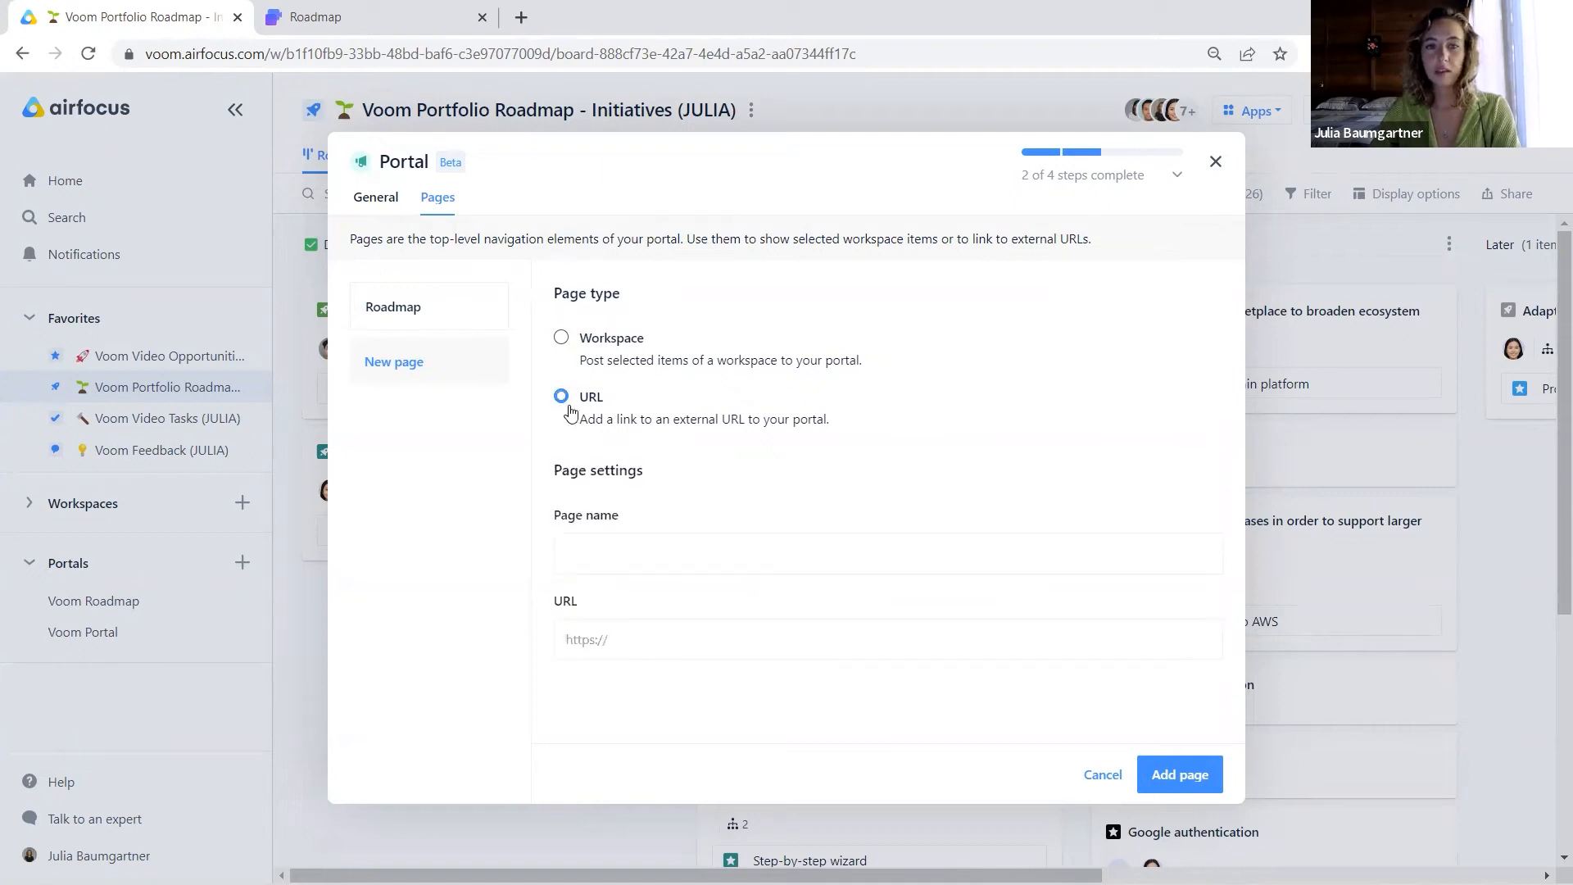
click(596, 567)
text(Changelog)
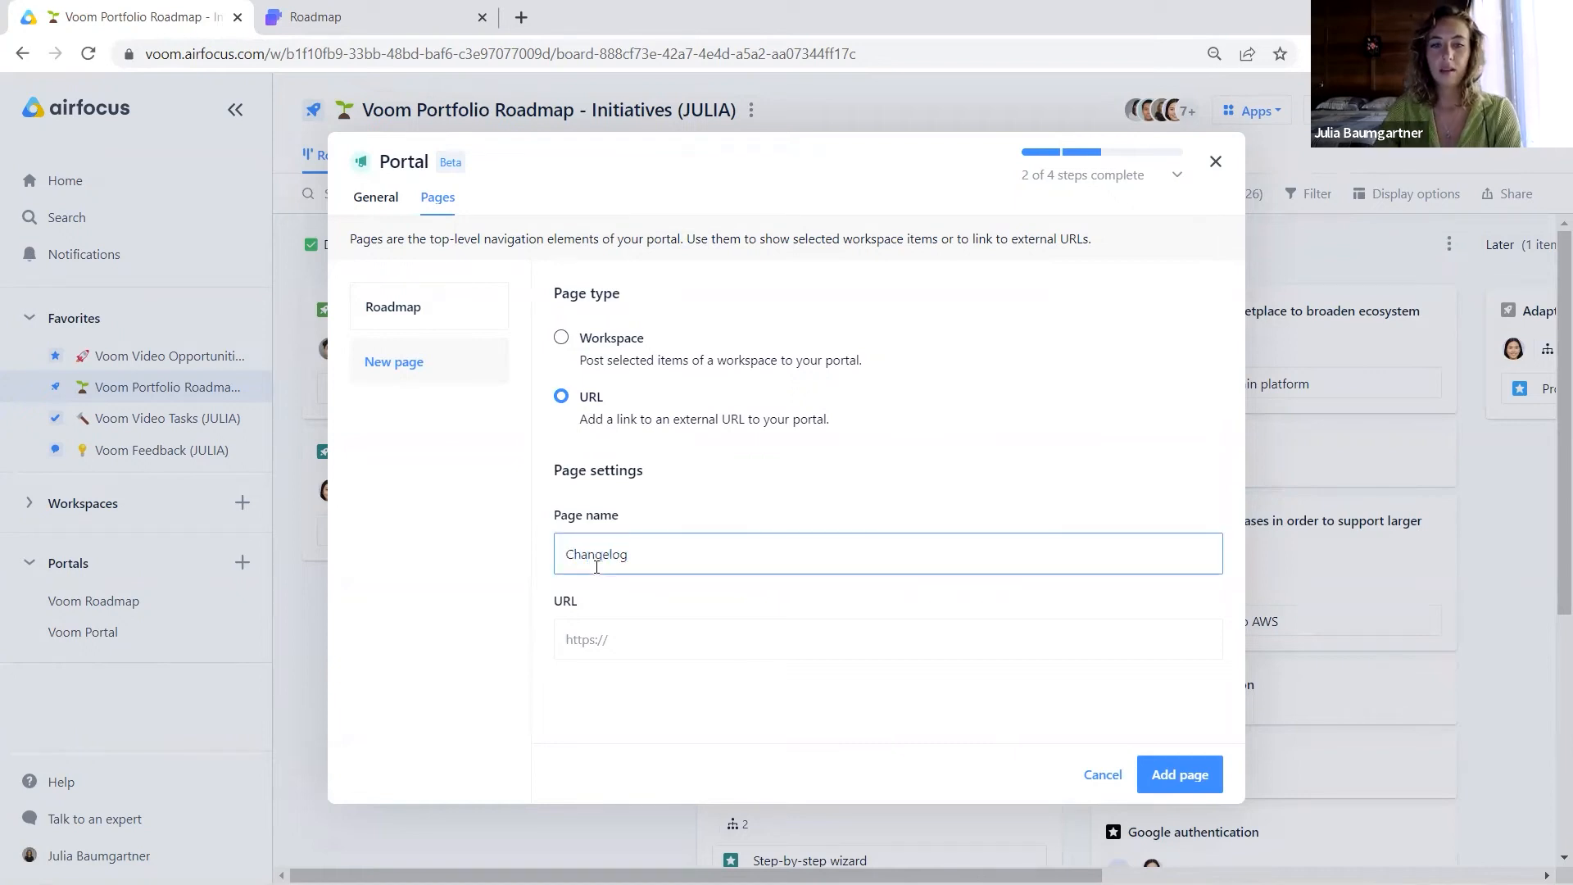
key(alt+Tab)
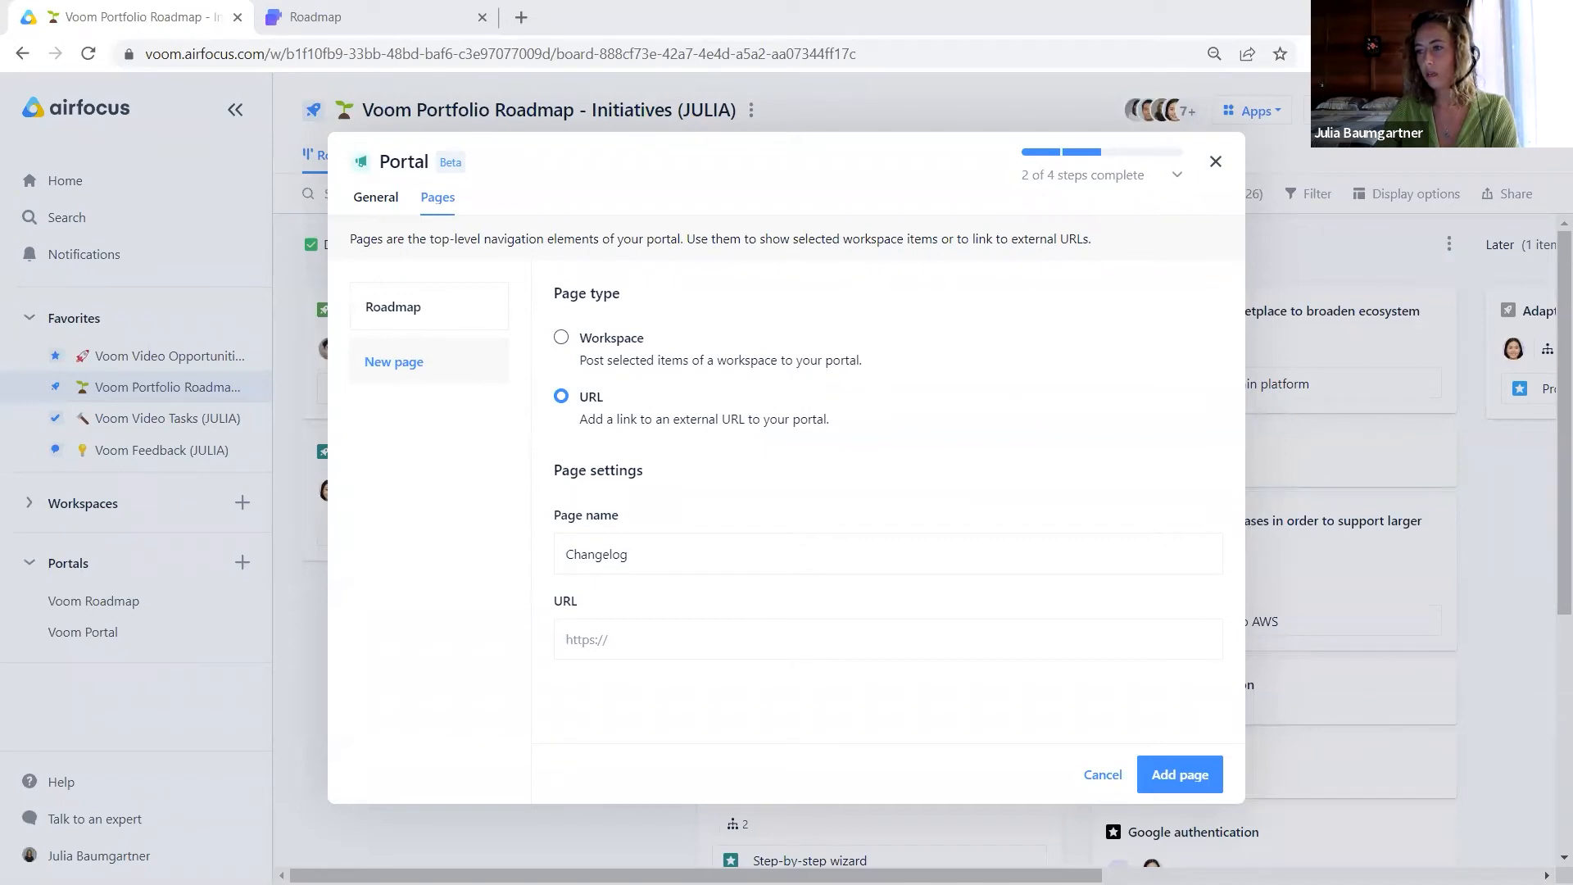
key(ctrl+v)
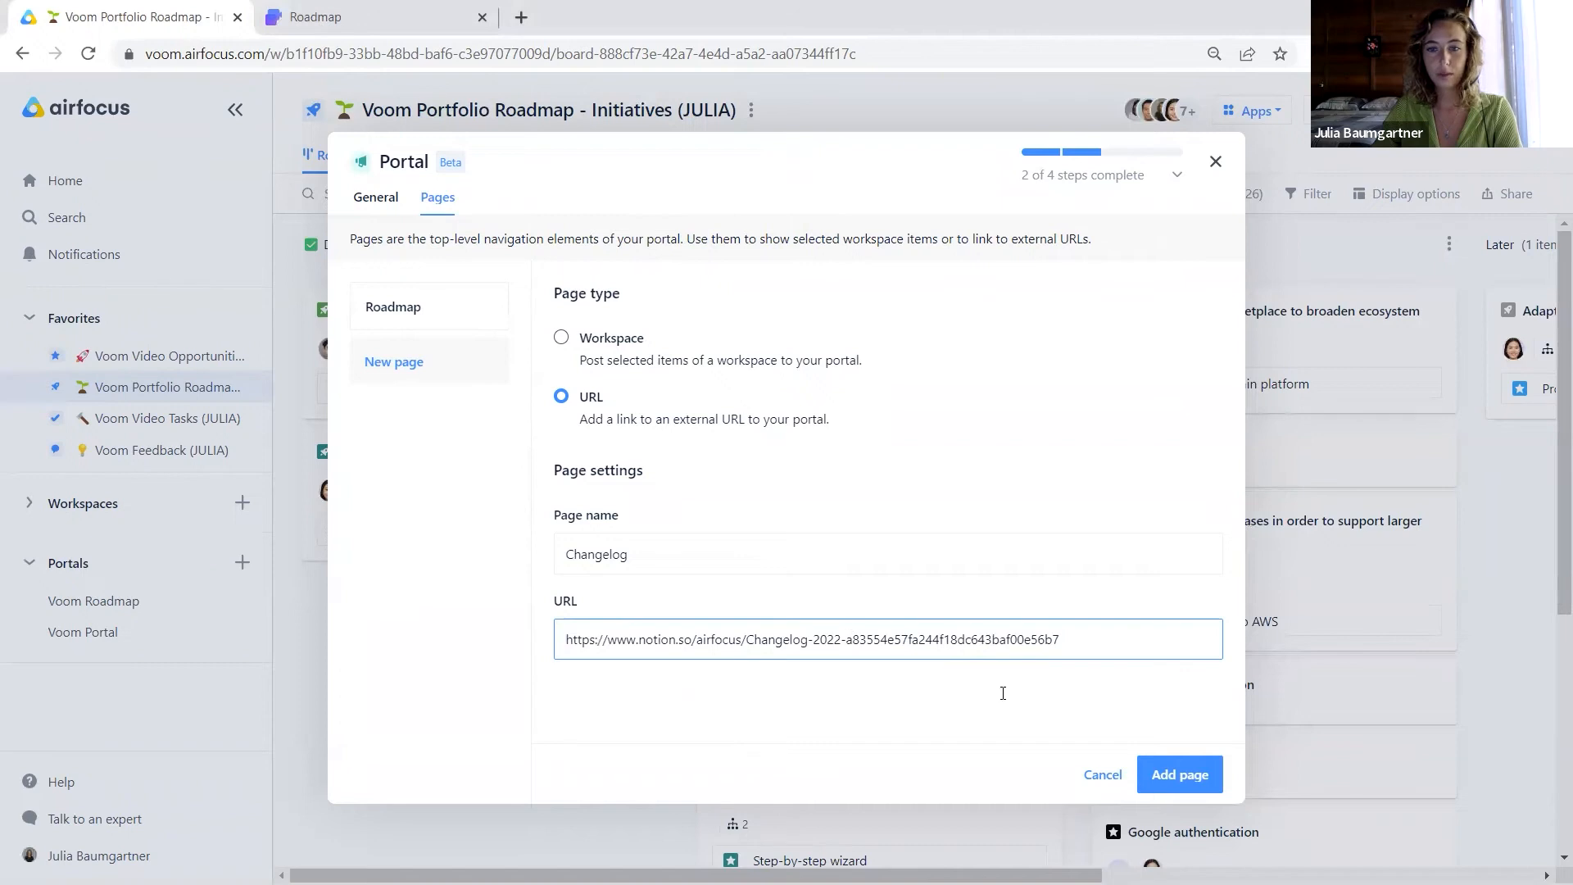
click(1181, 777)
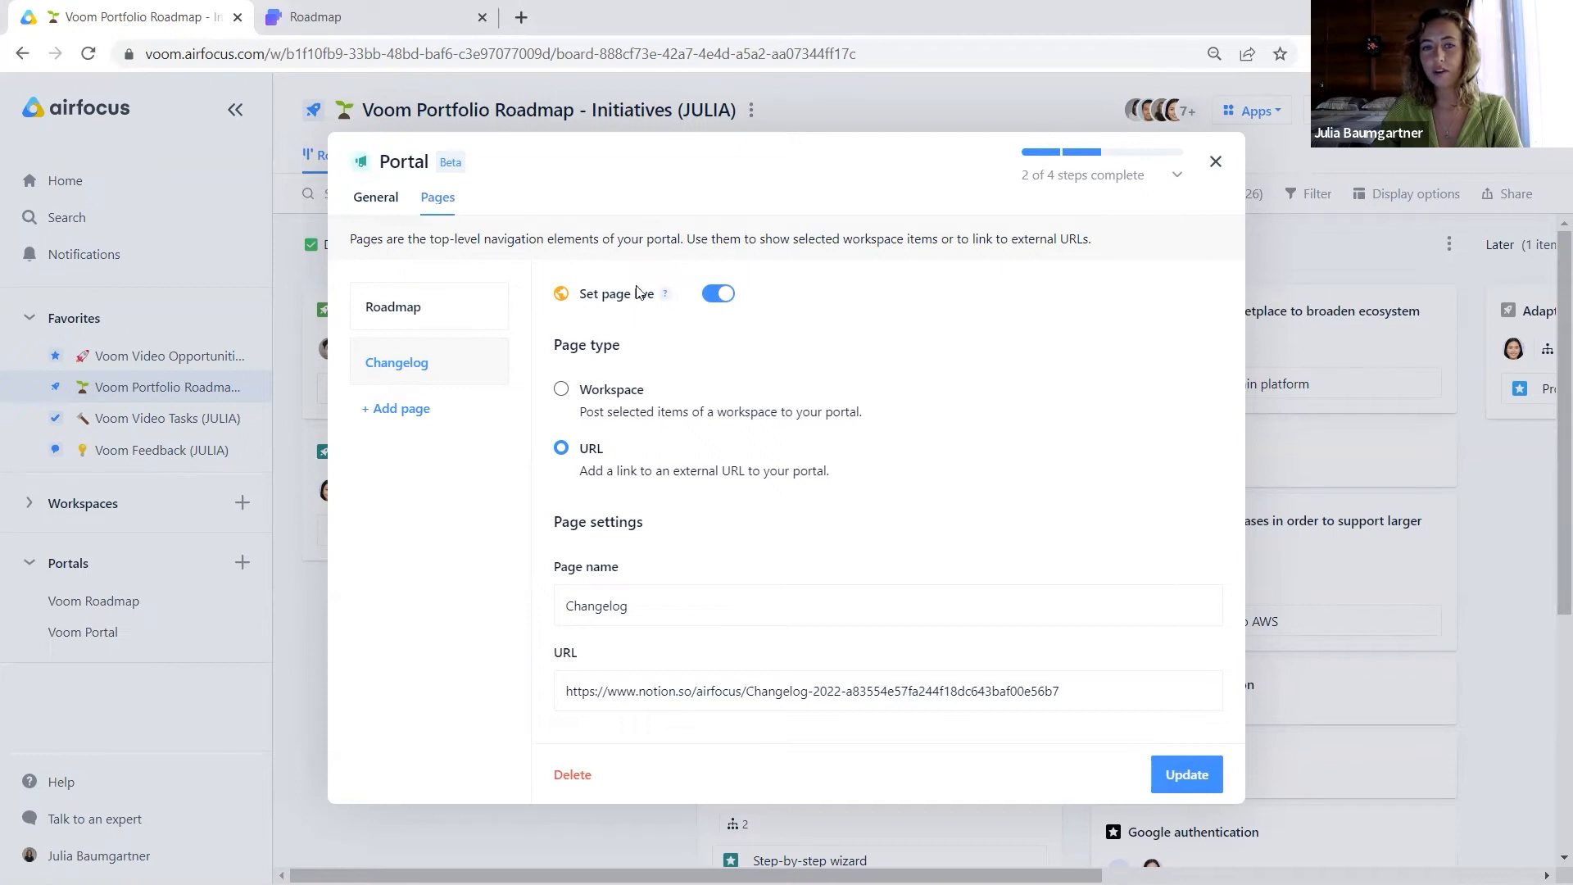
- Review the "Add a page" and "Post an item" guidance in the portal setup checklist, then dismiss it
click(1098, 169)
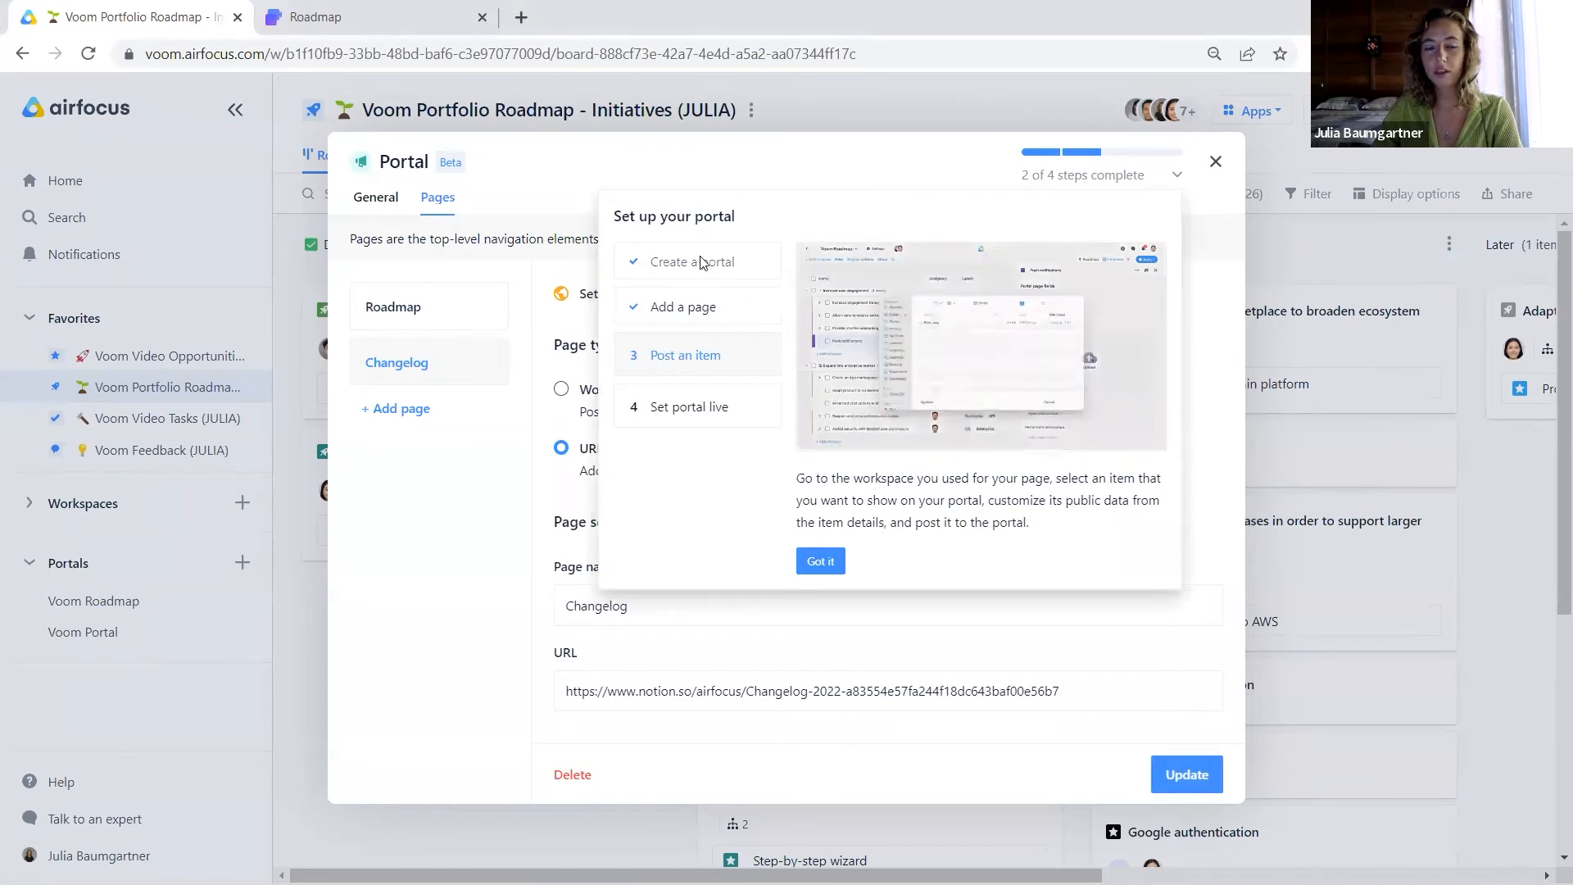
click(632, 309)
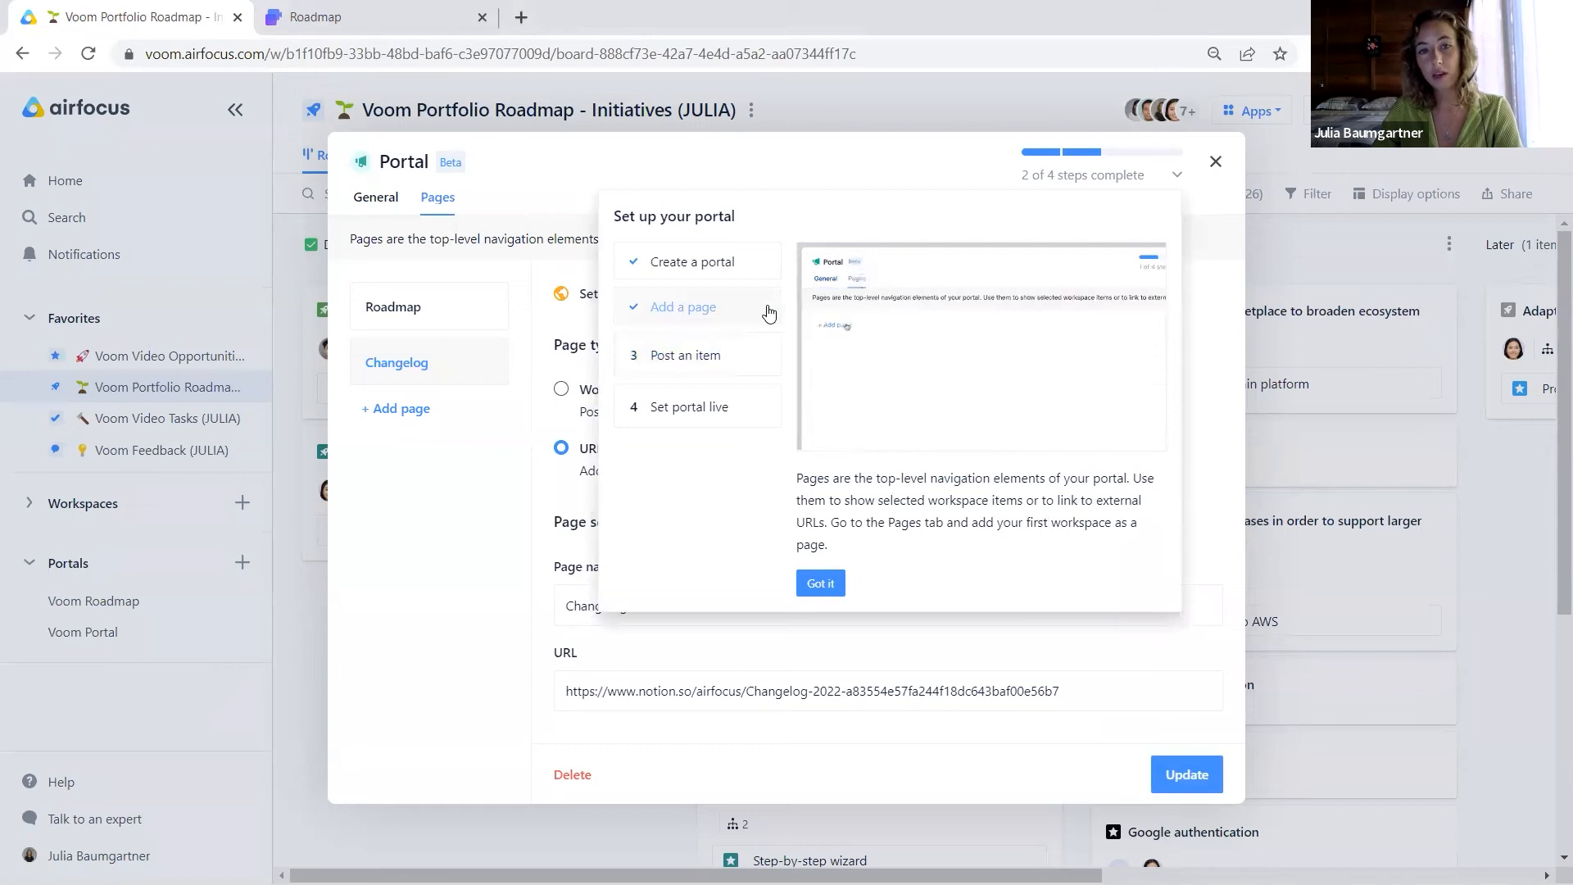
click(703, 362)
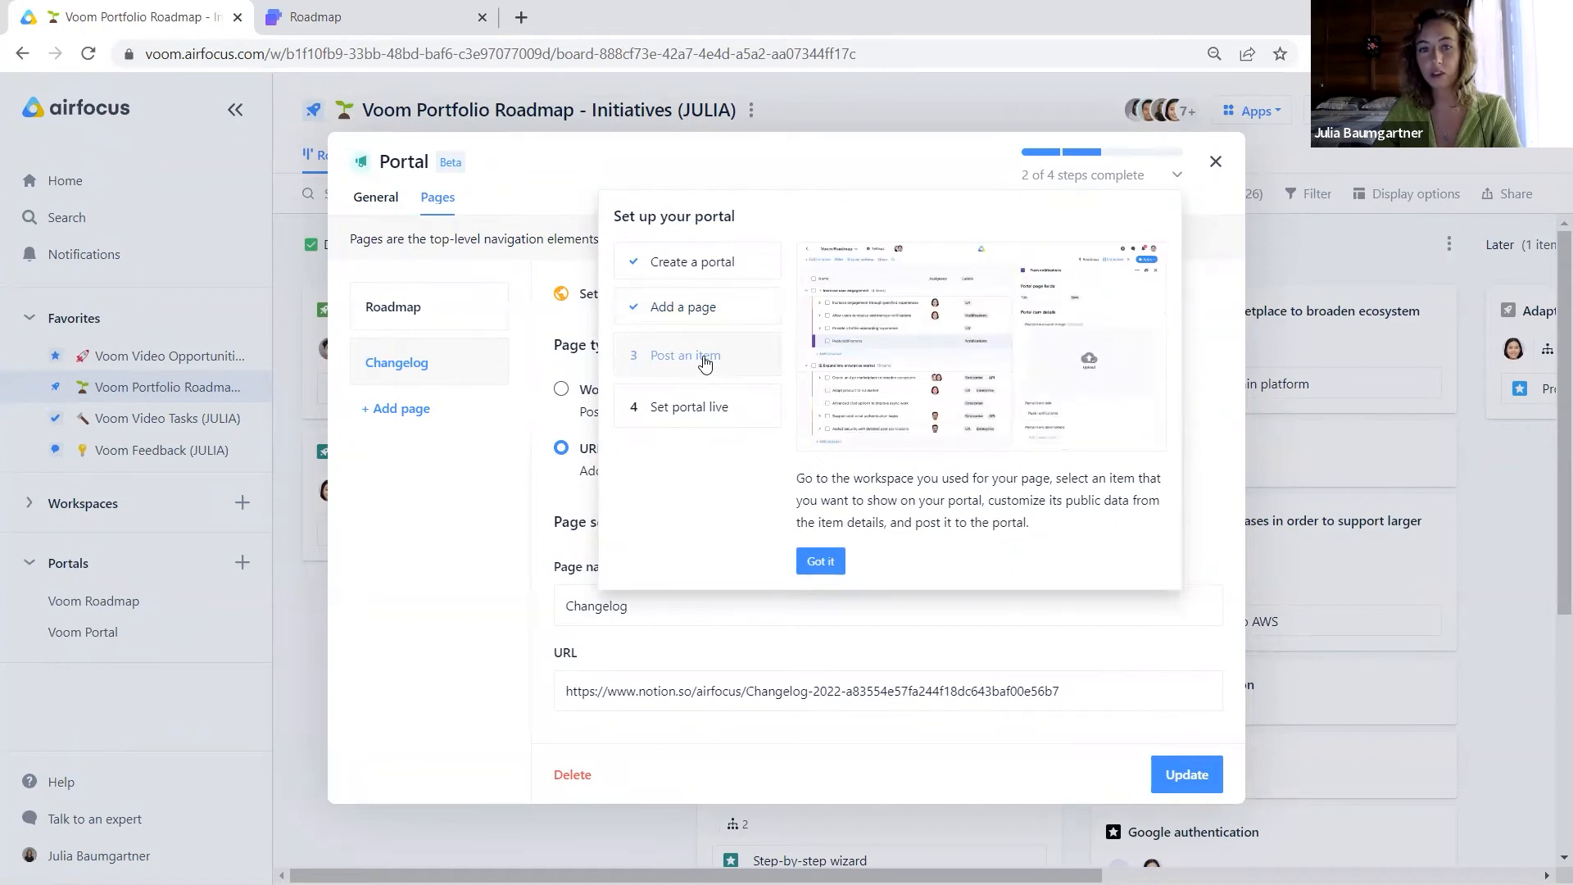
click(821, 562)
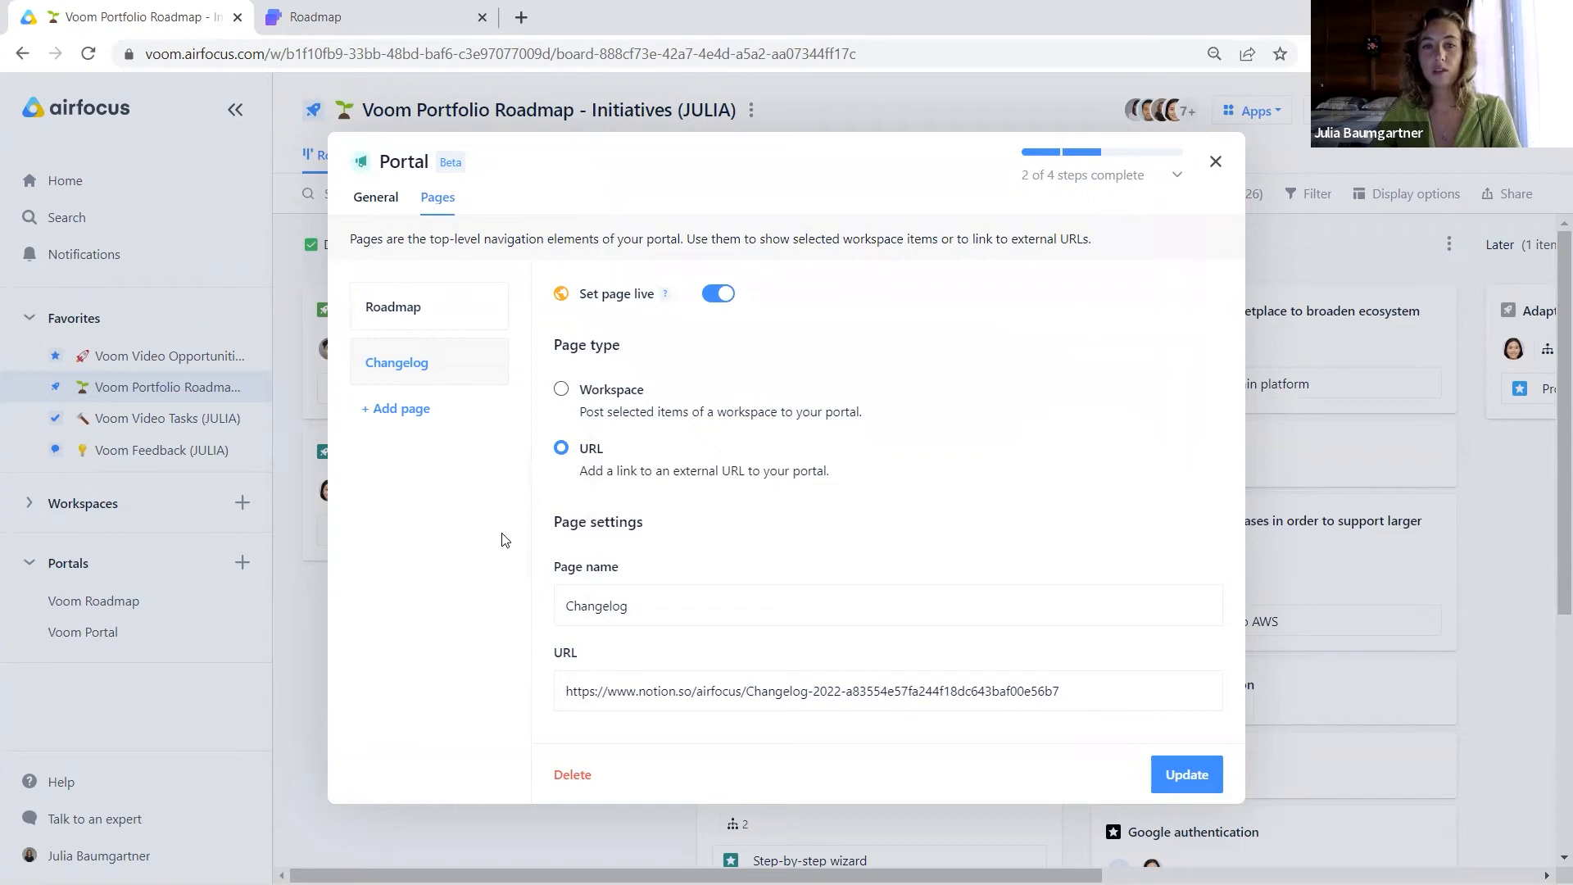
- Reopen the Roadmap page's settings and go from there to its linked workspace
click(425, 322)
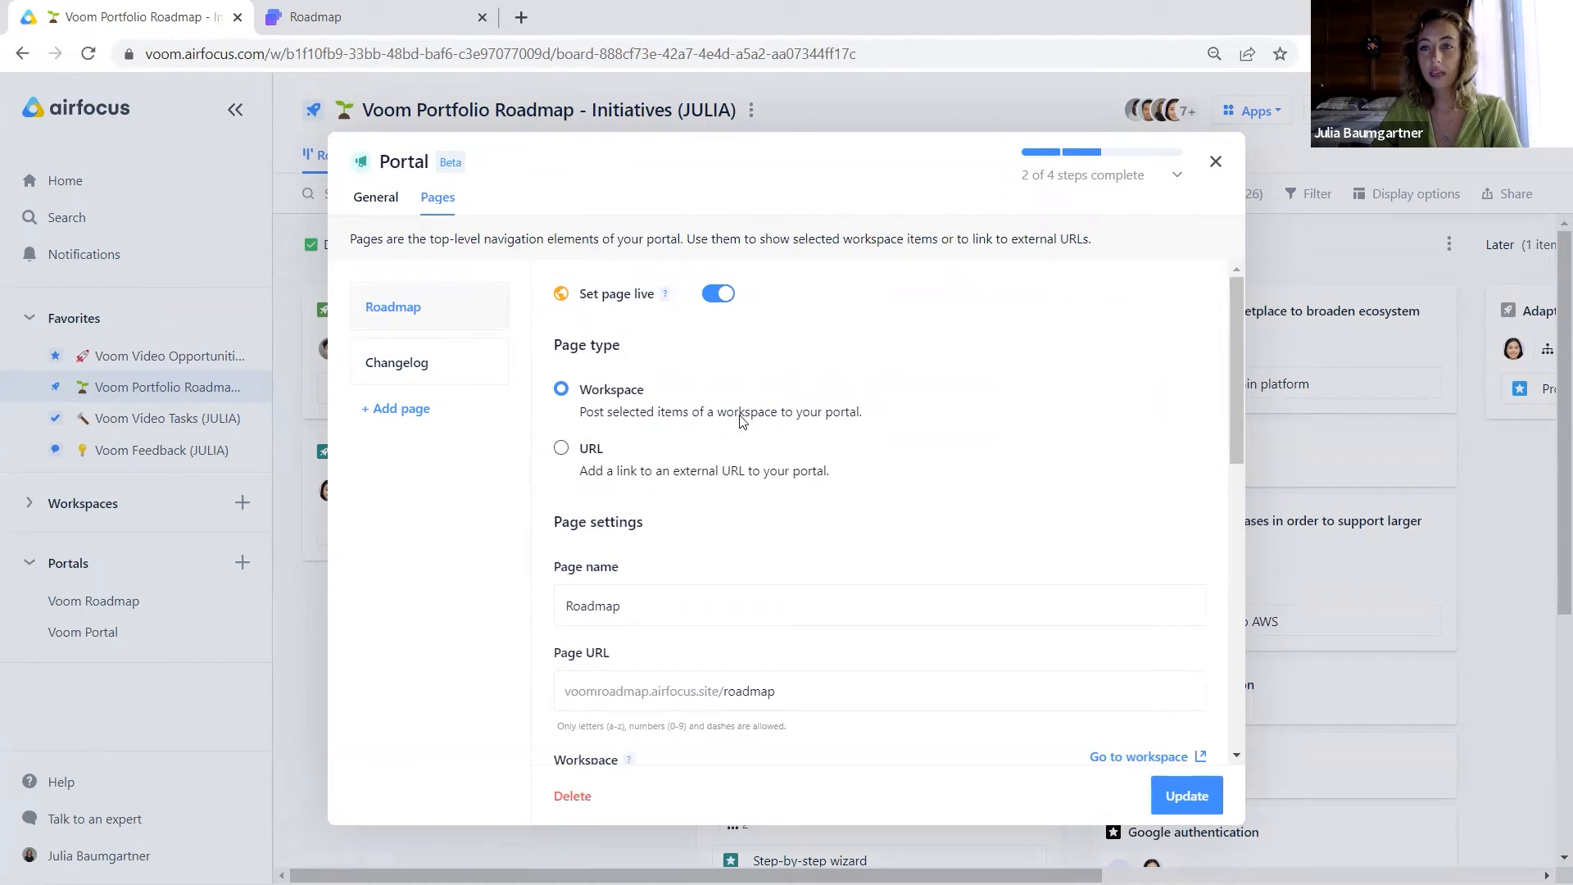
scroll(905, 424, down, 1)
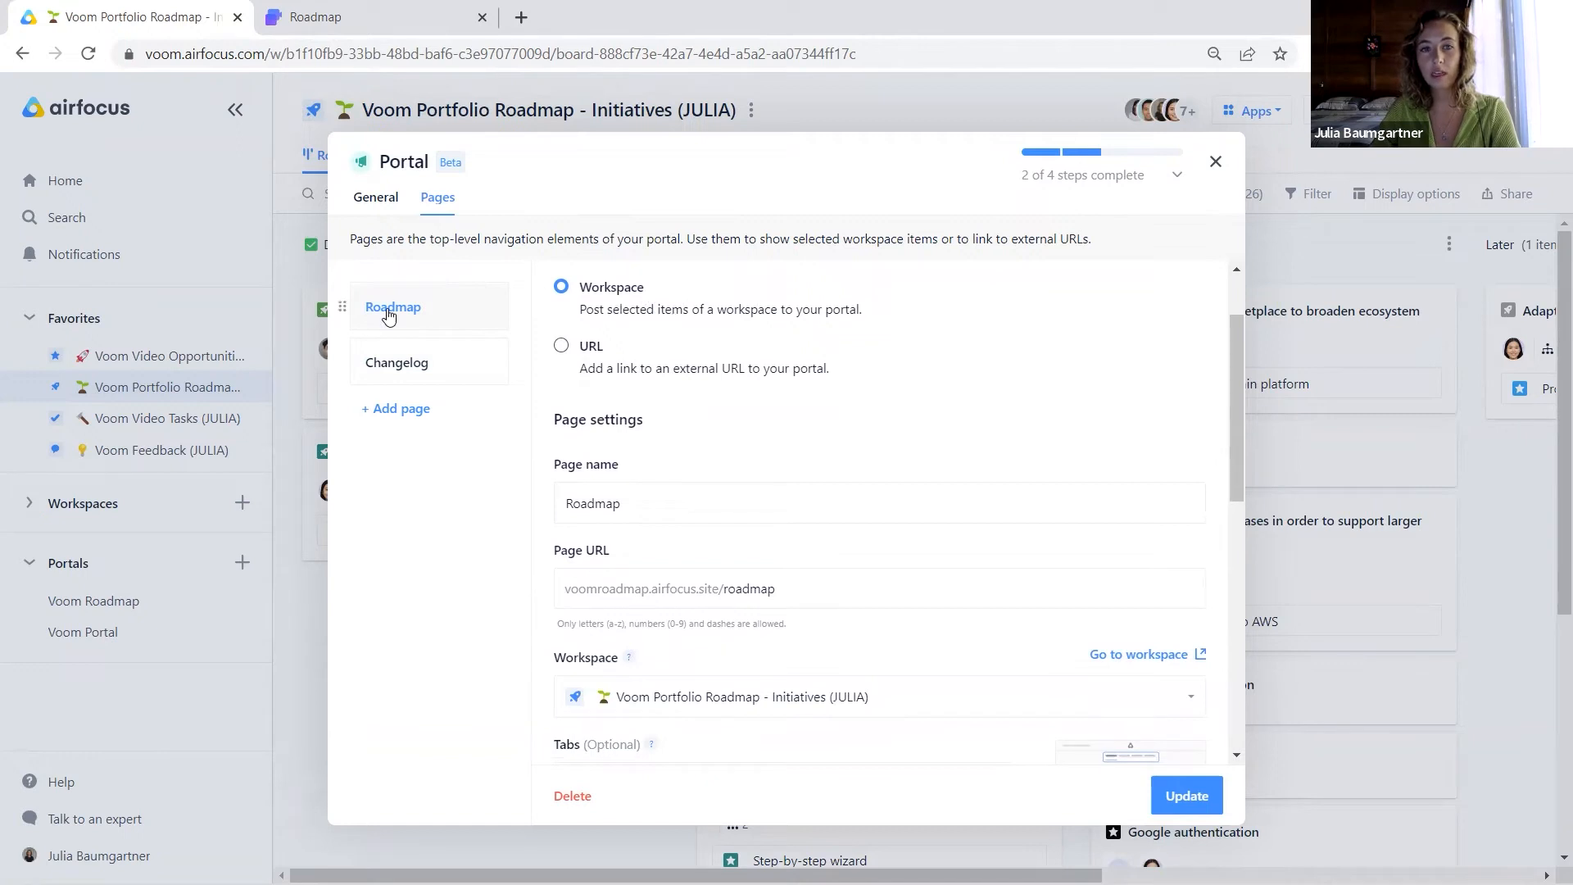
scroll(822, 400, down, 3)
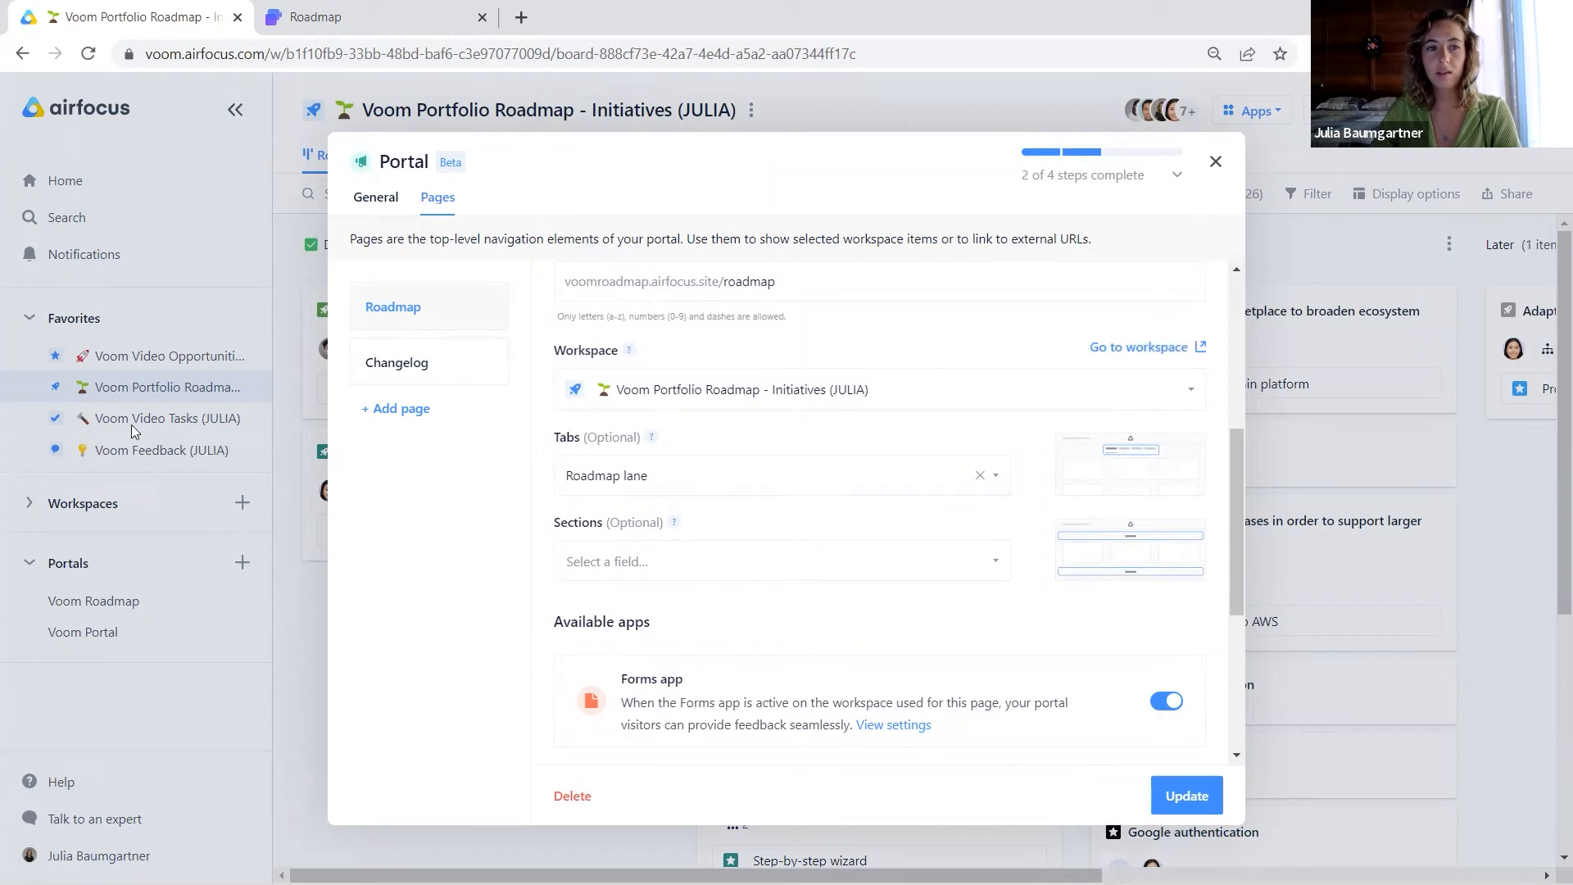
click(1118, 348)
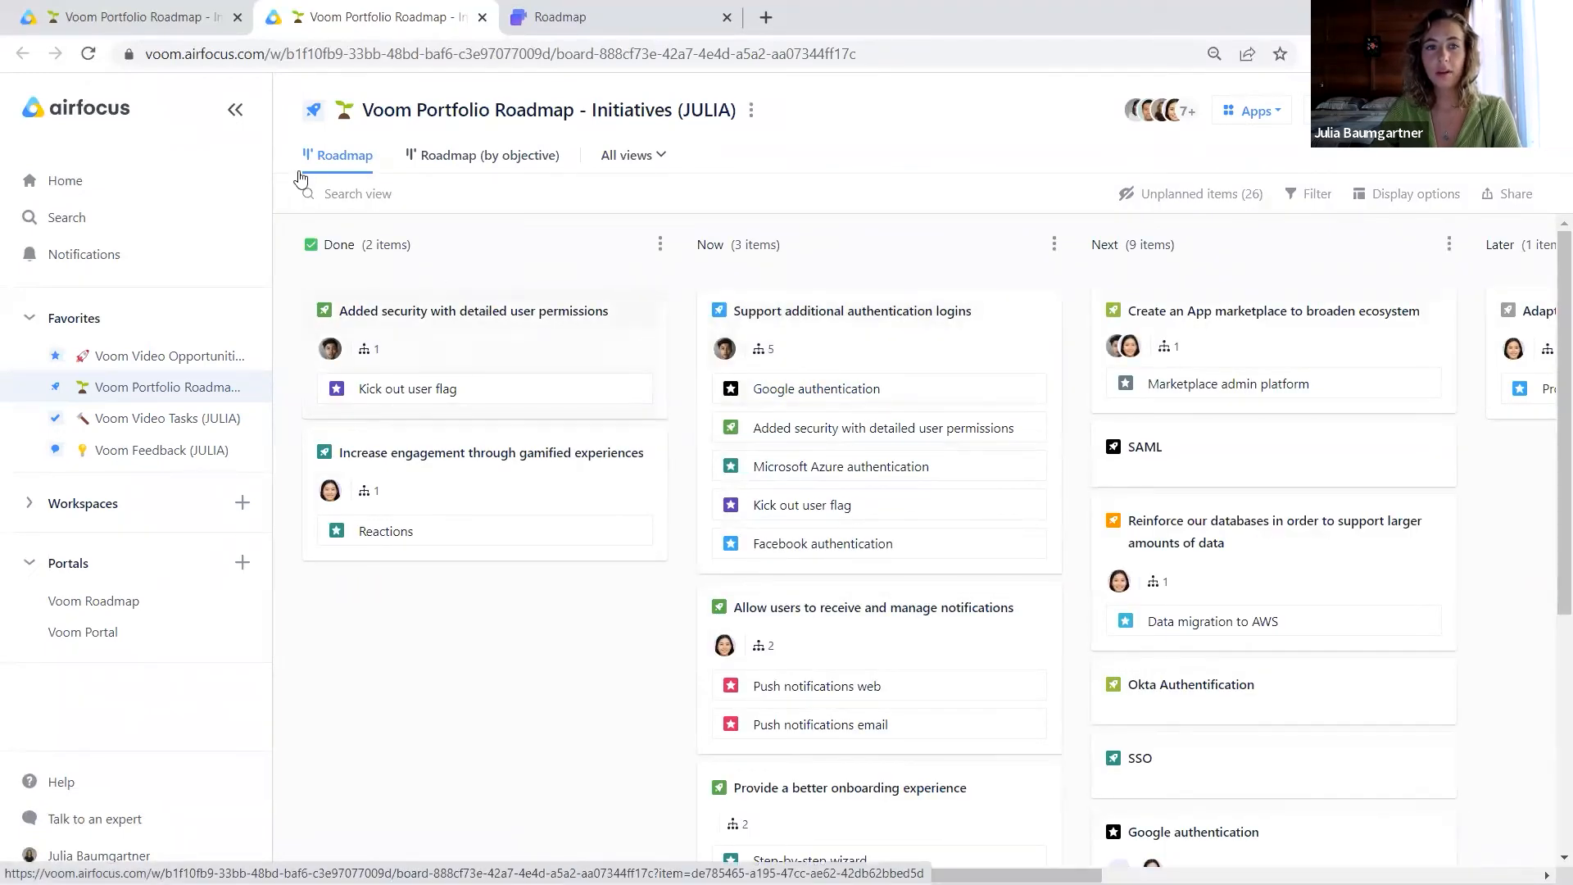
- Open the Roadmap portal posting details of the Done item "Added security with detailed user permissions" and review its fields
click(236, 109)
click(297, 336)
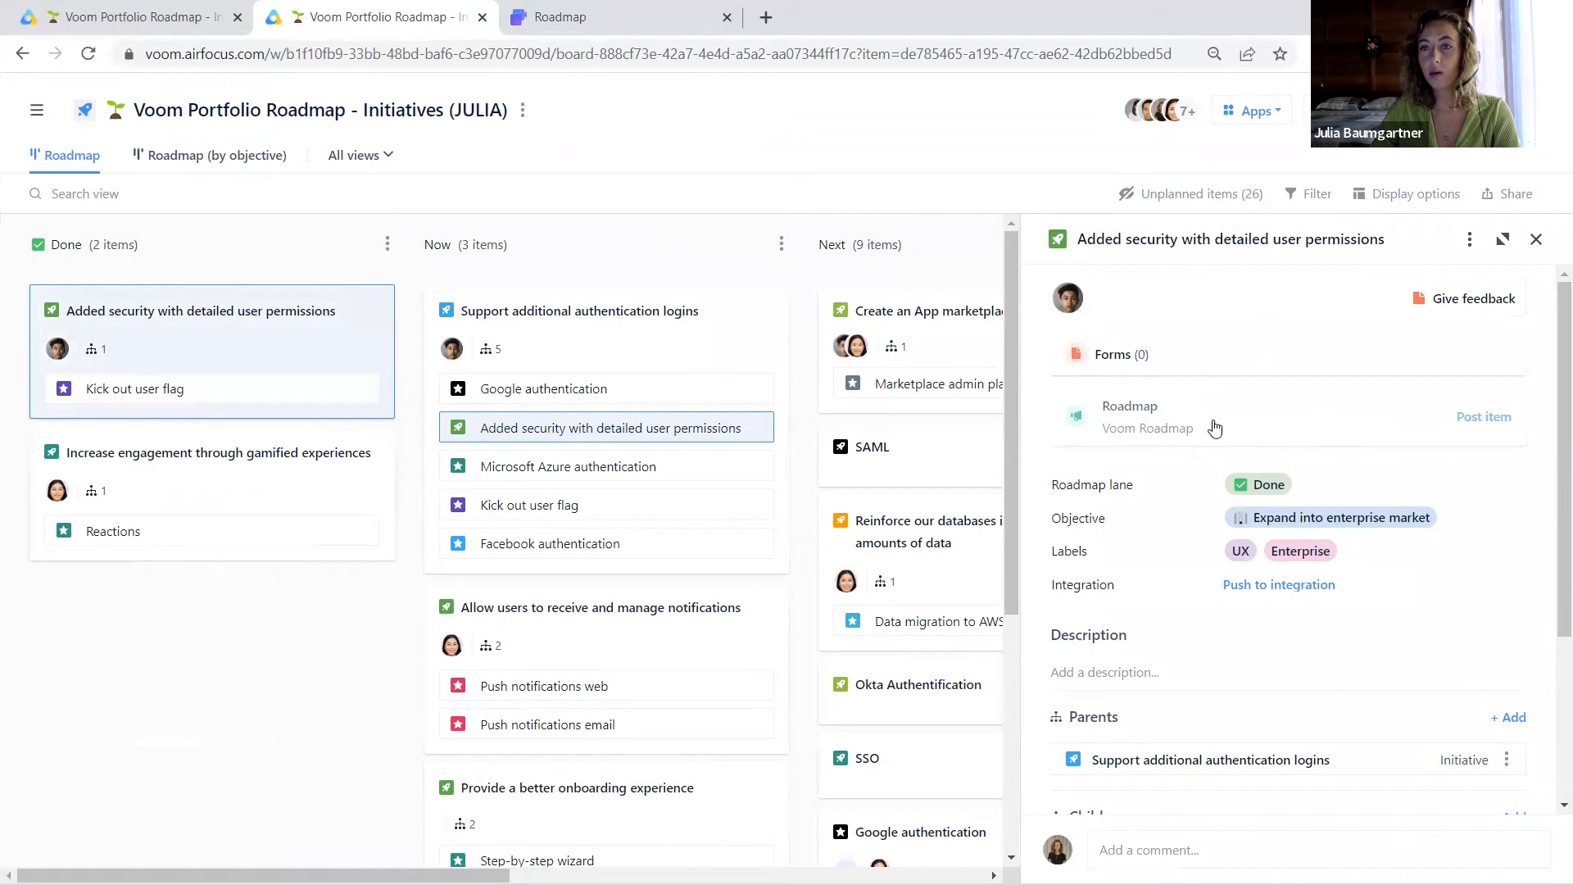
click(1207, 422)
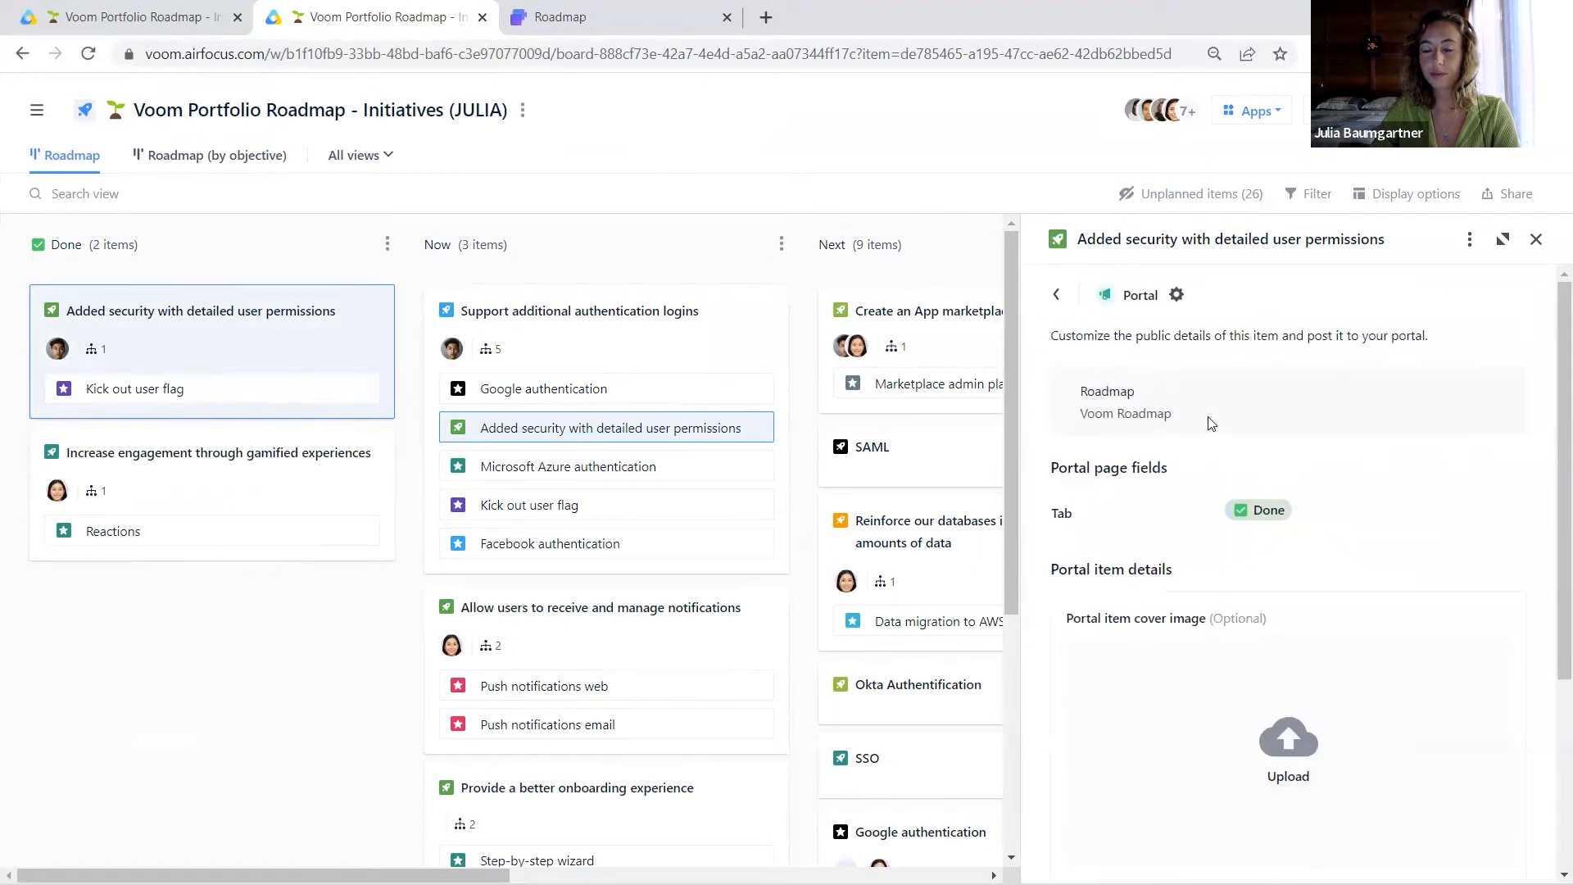
scroll(1224, 415, down, 2)
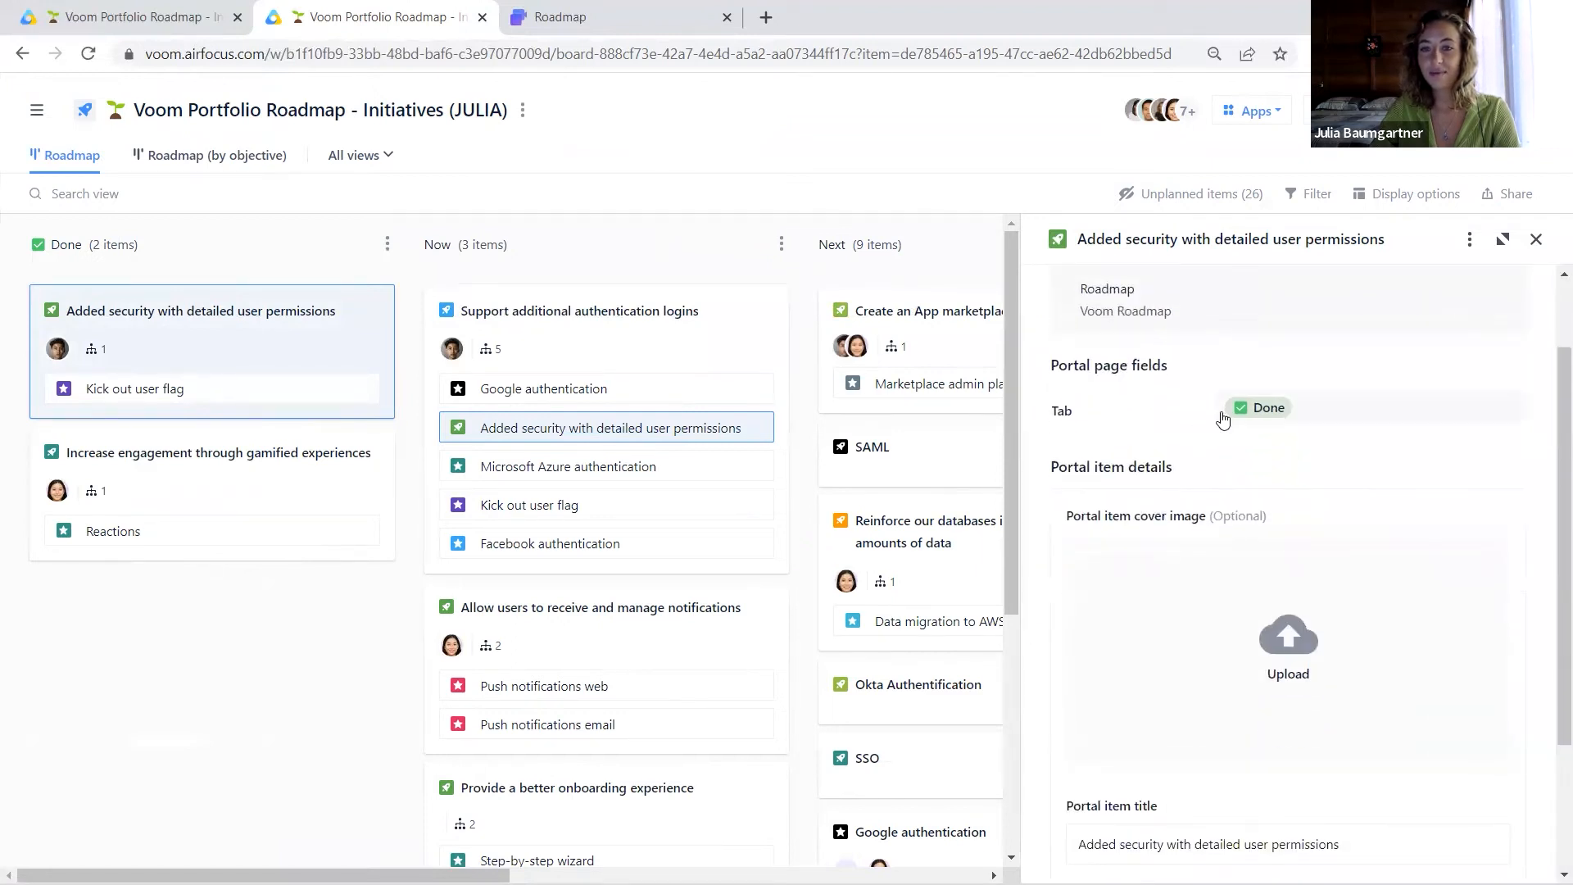
scroll(1223, 420, down, 2)
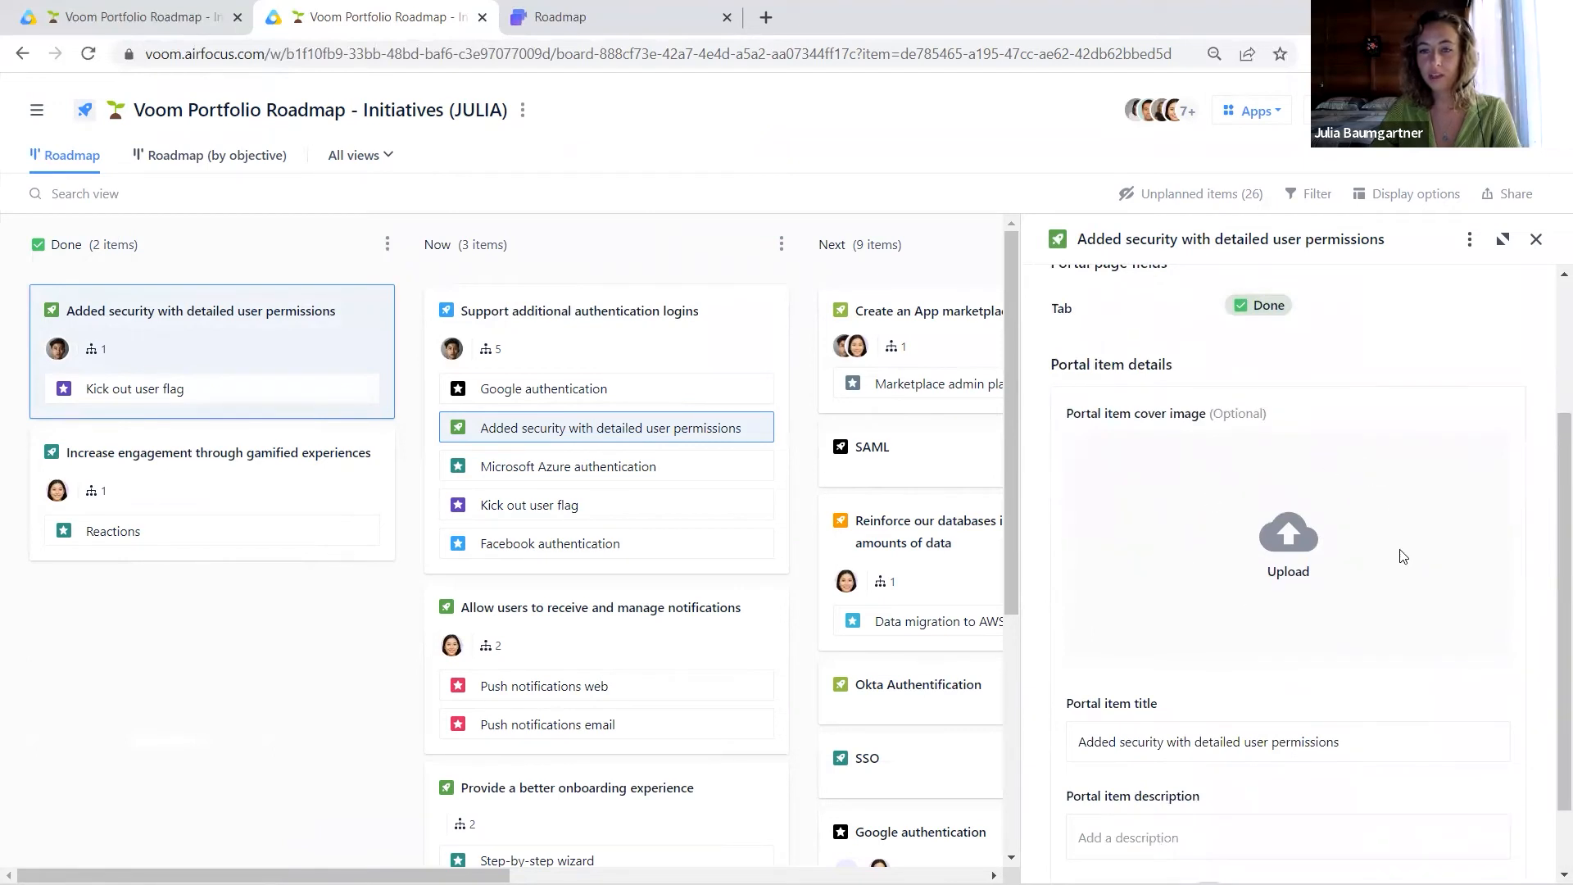
scroll(1268, 549, down, 2)
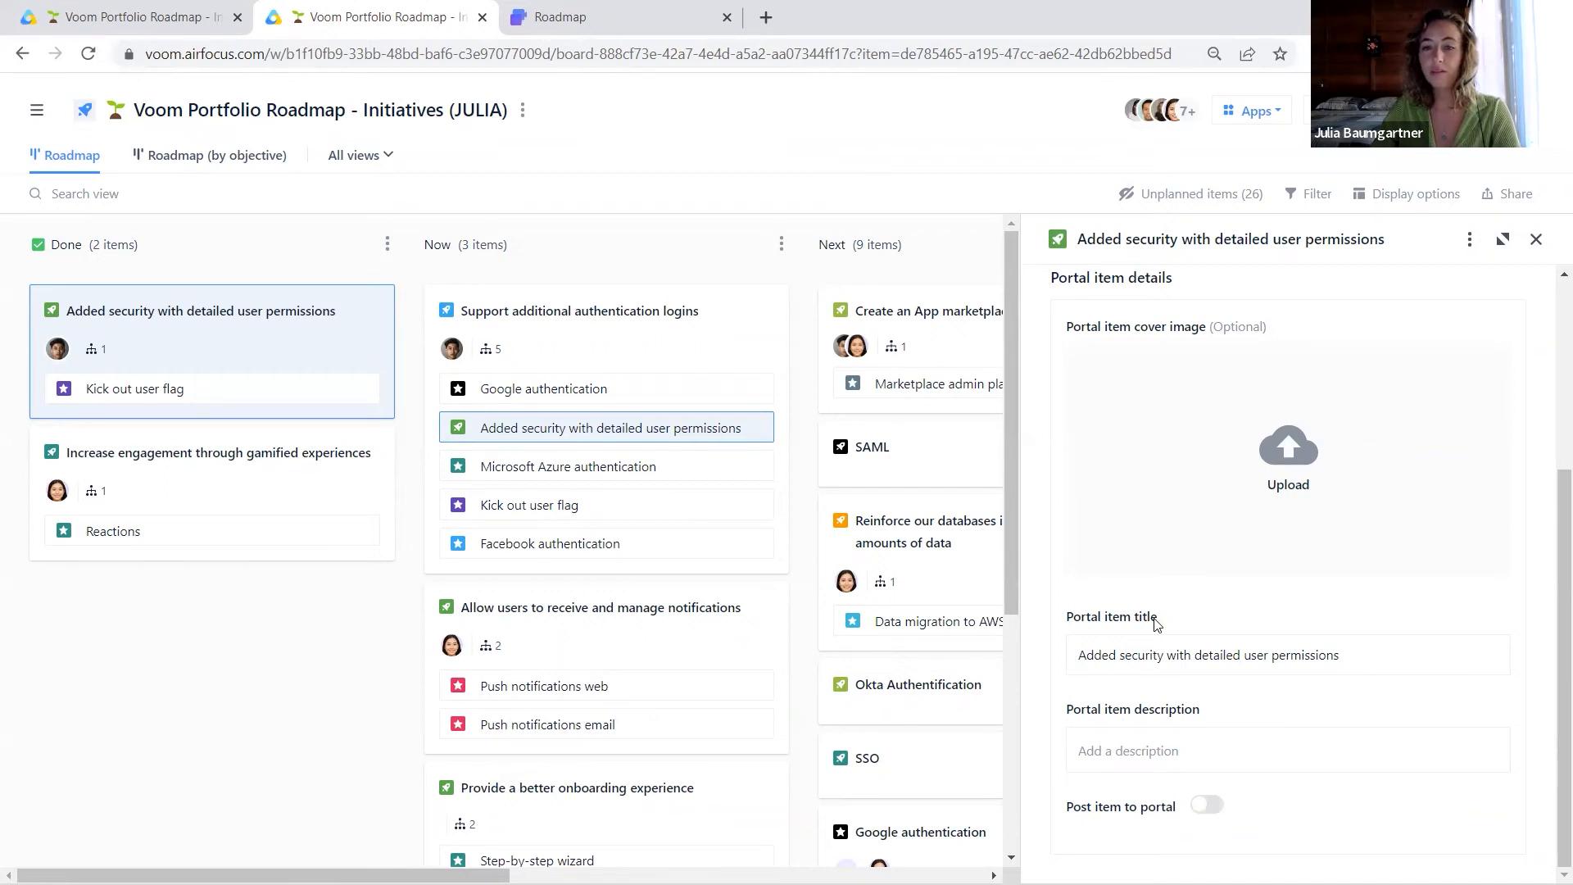
- Post the "Added security with detailed user permissions" item to the portal with "Description" as its portal description, and save
click(1206, 808)
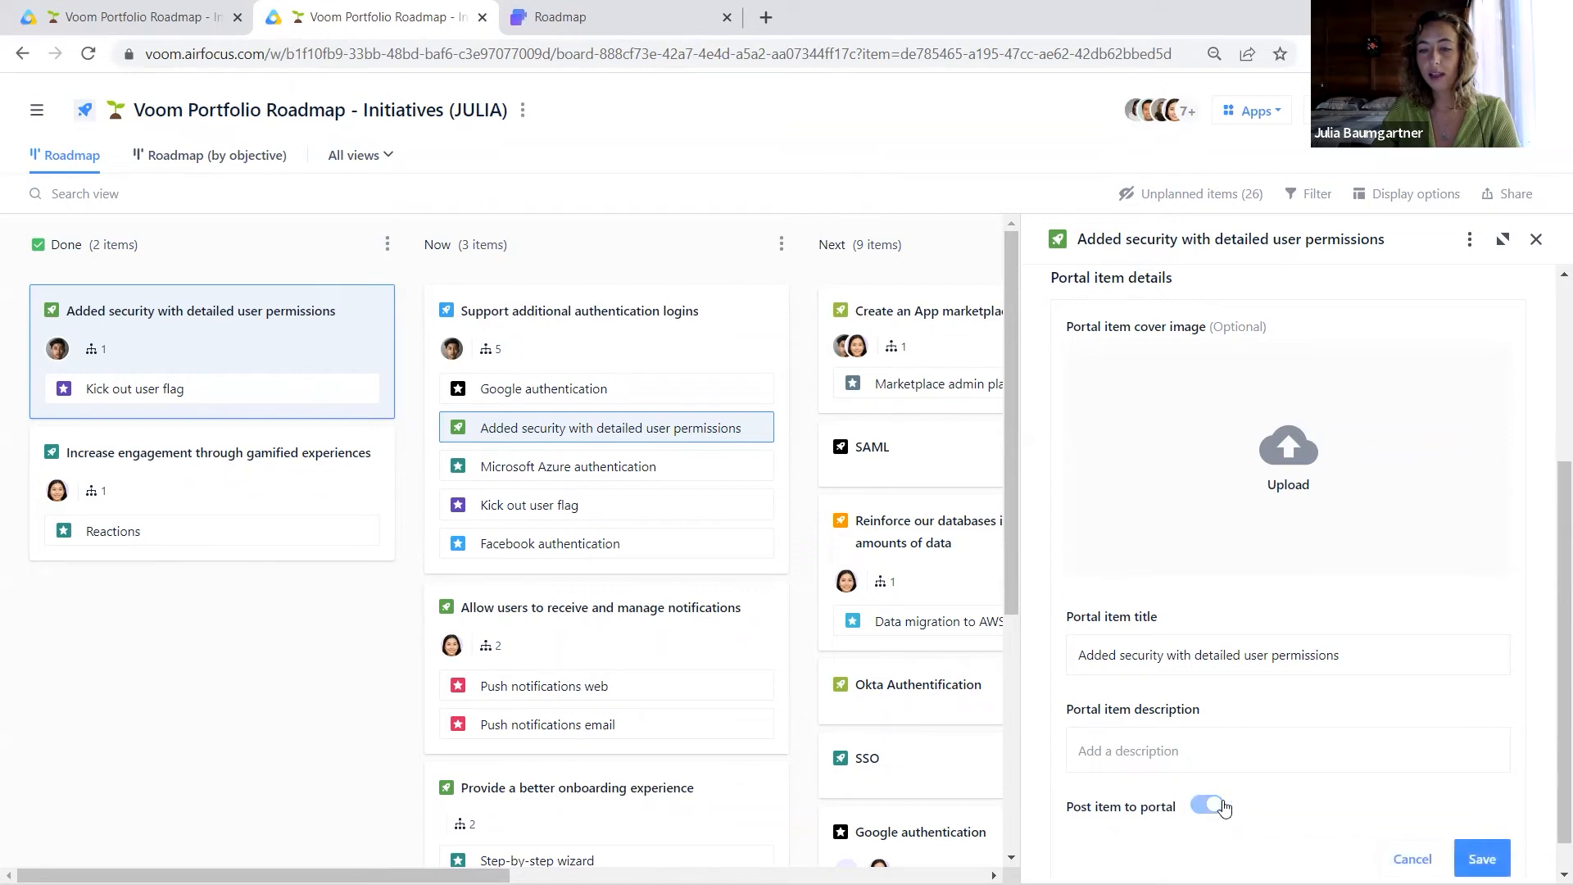
click(1482, 858)
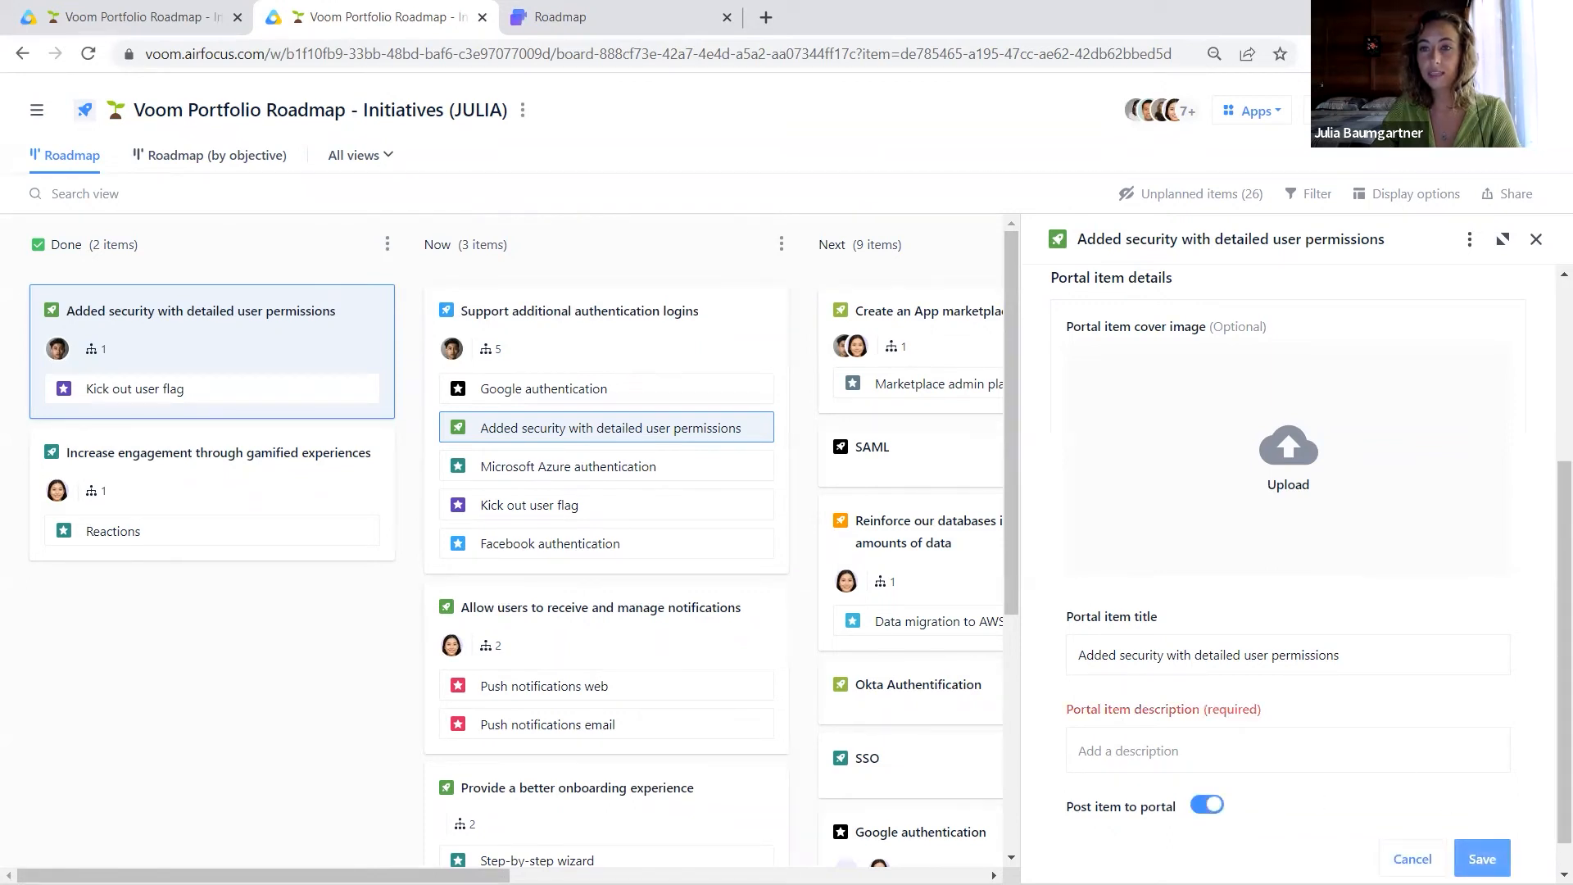
click(1162, 752)
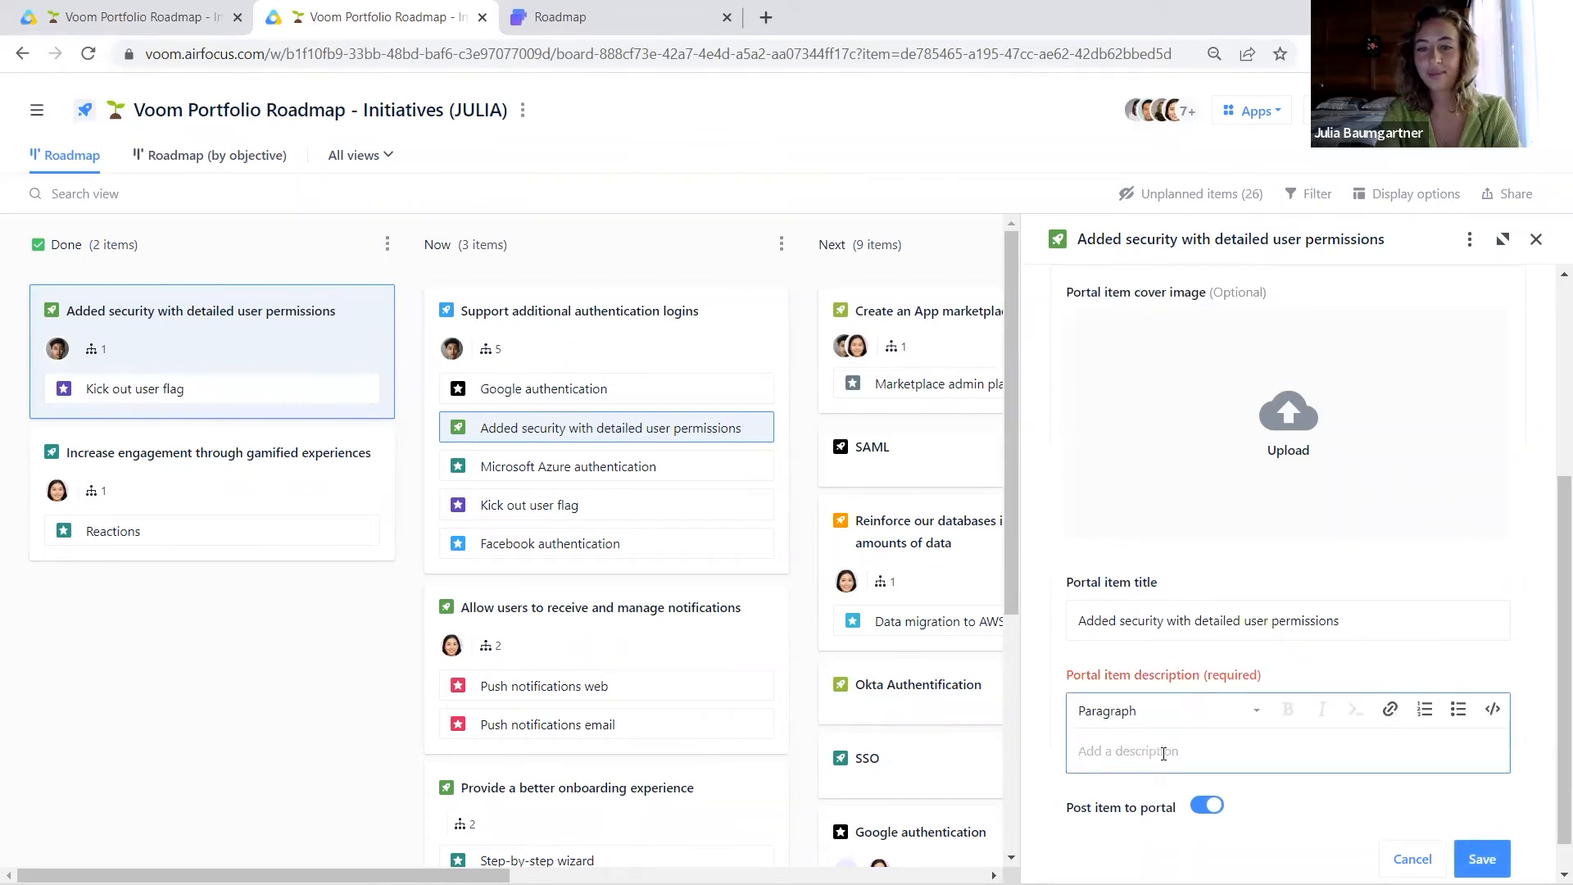
text(De)
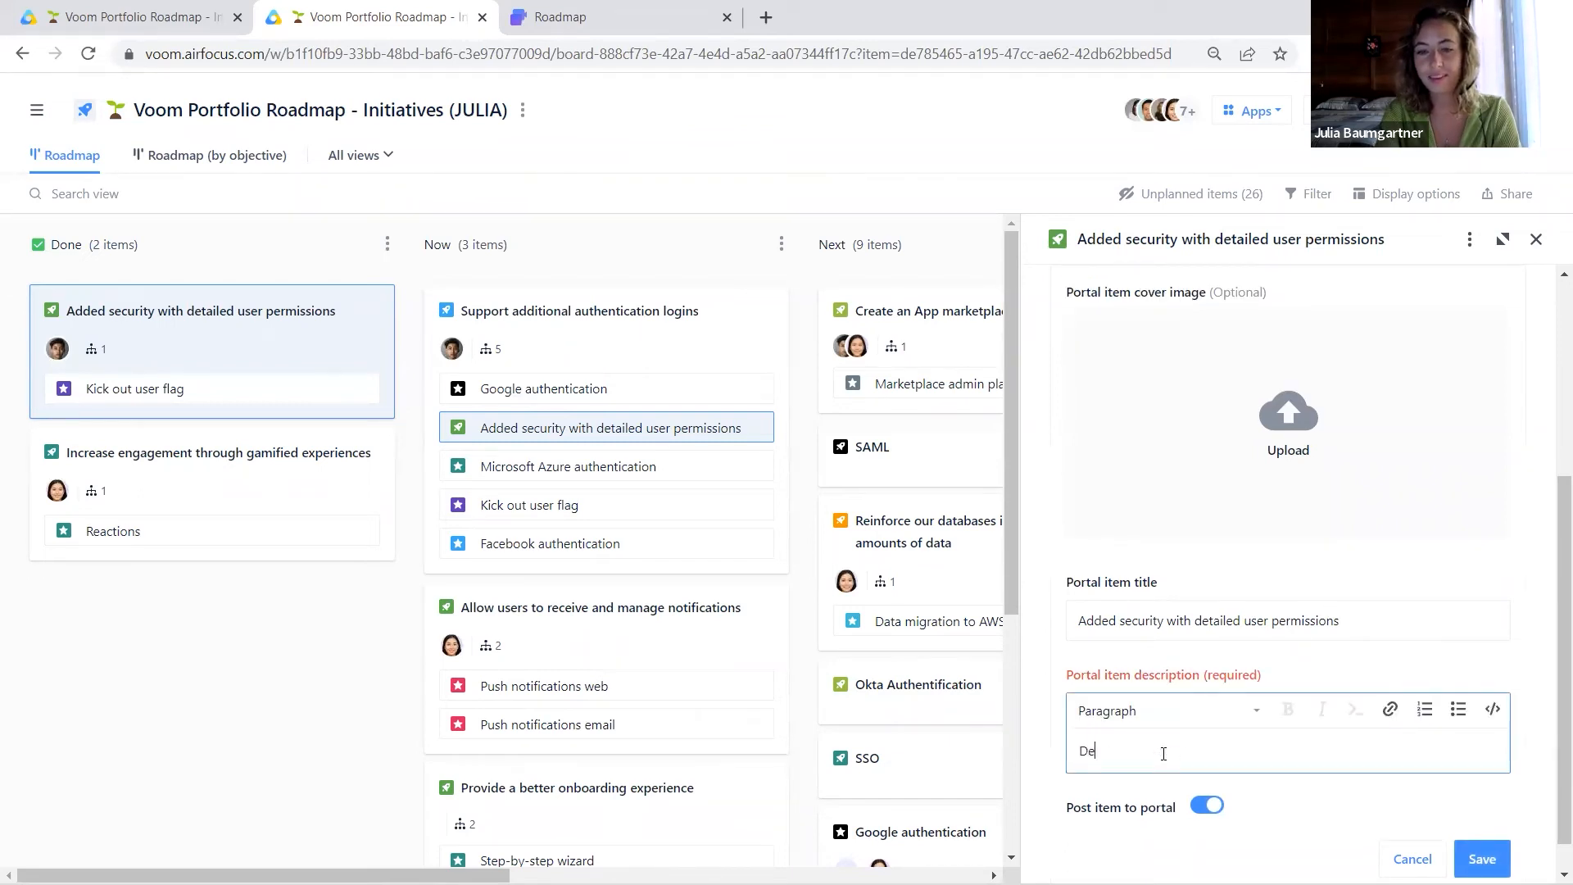
text(scription)
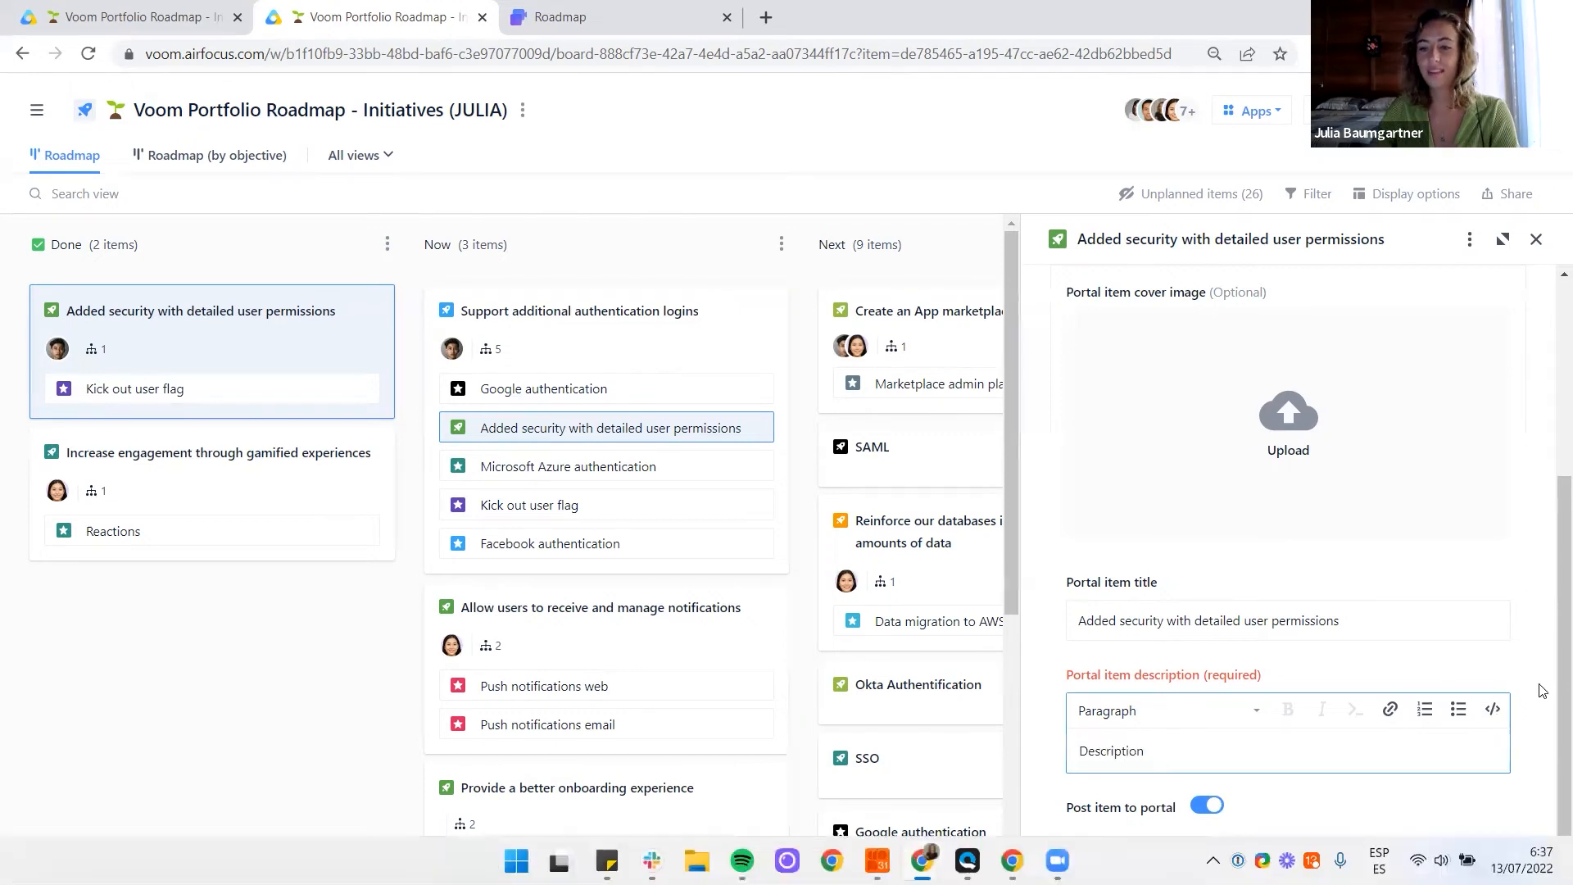
click(1481, 858)
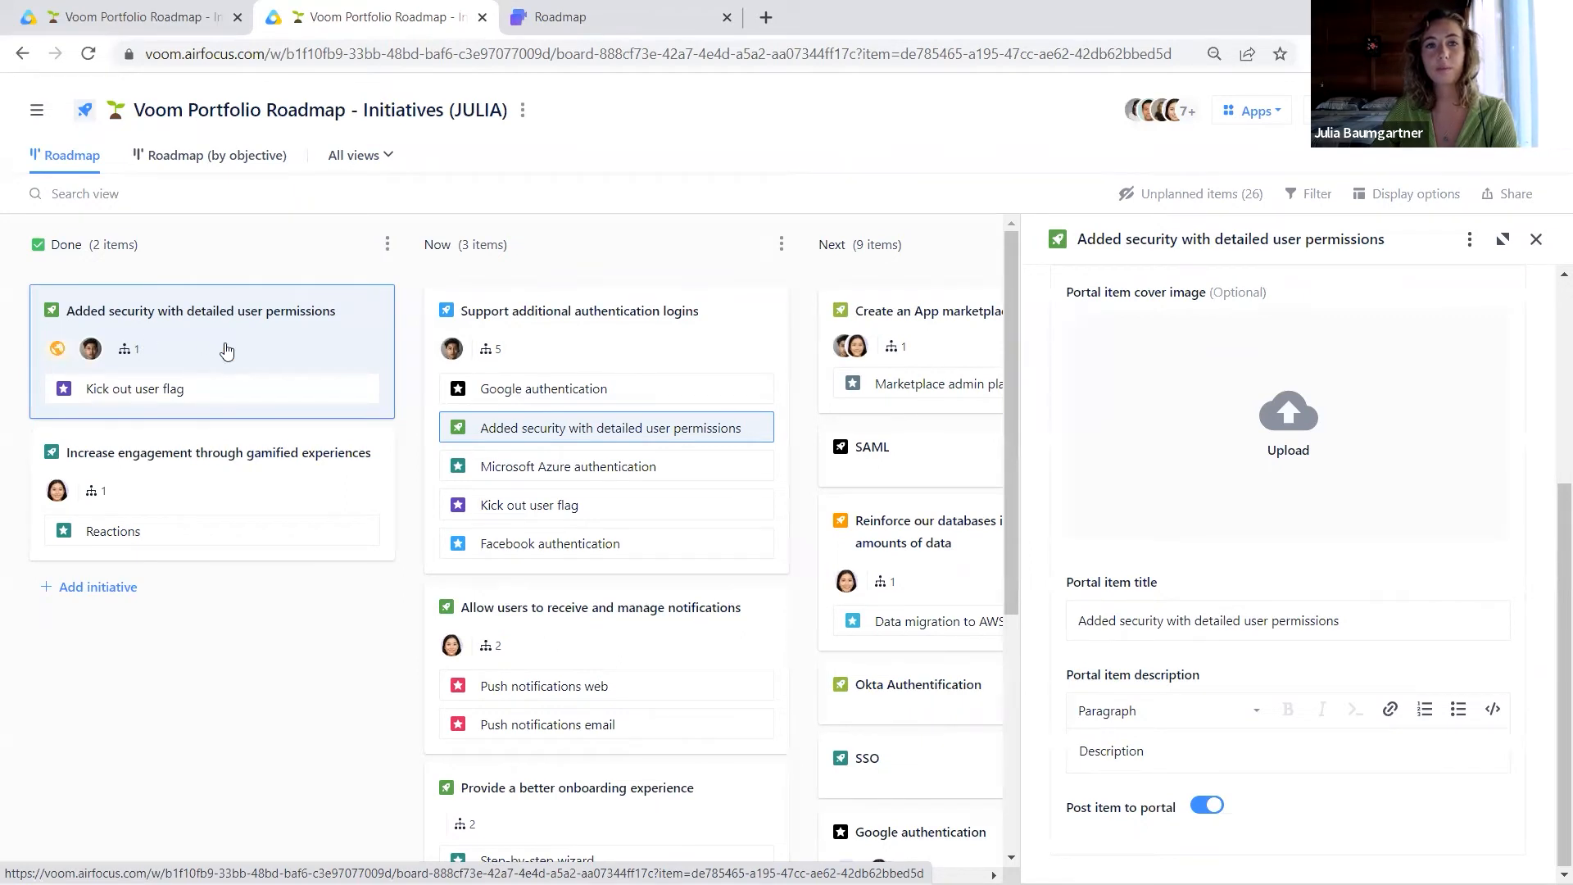
- Return to the portal settings, review the "Set portal live" guidance in the setup checklist, and dismiss it
click(117, 11)
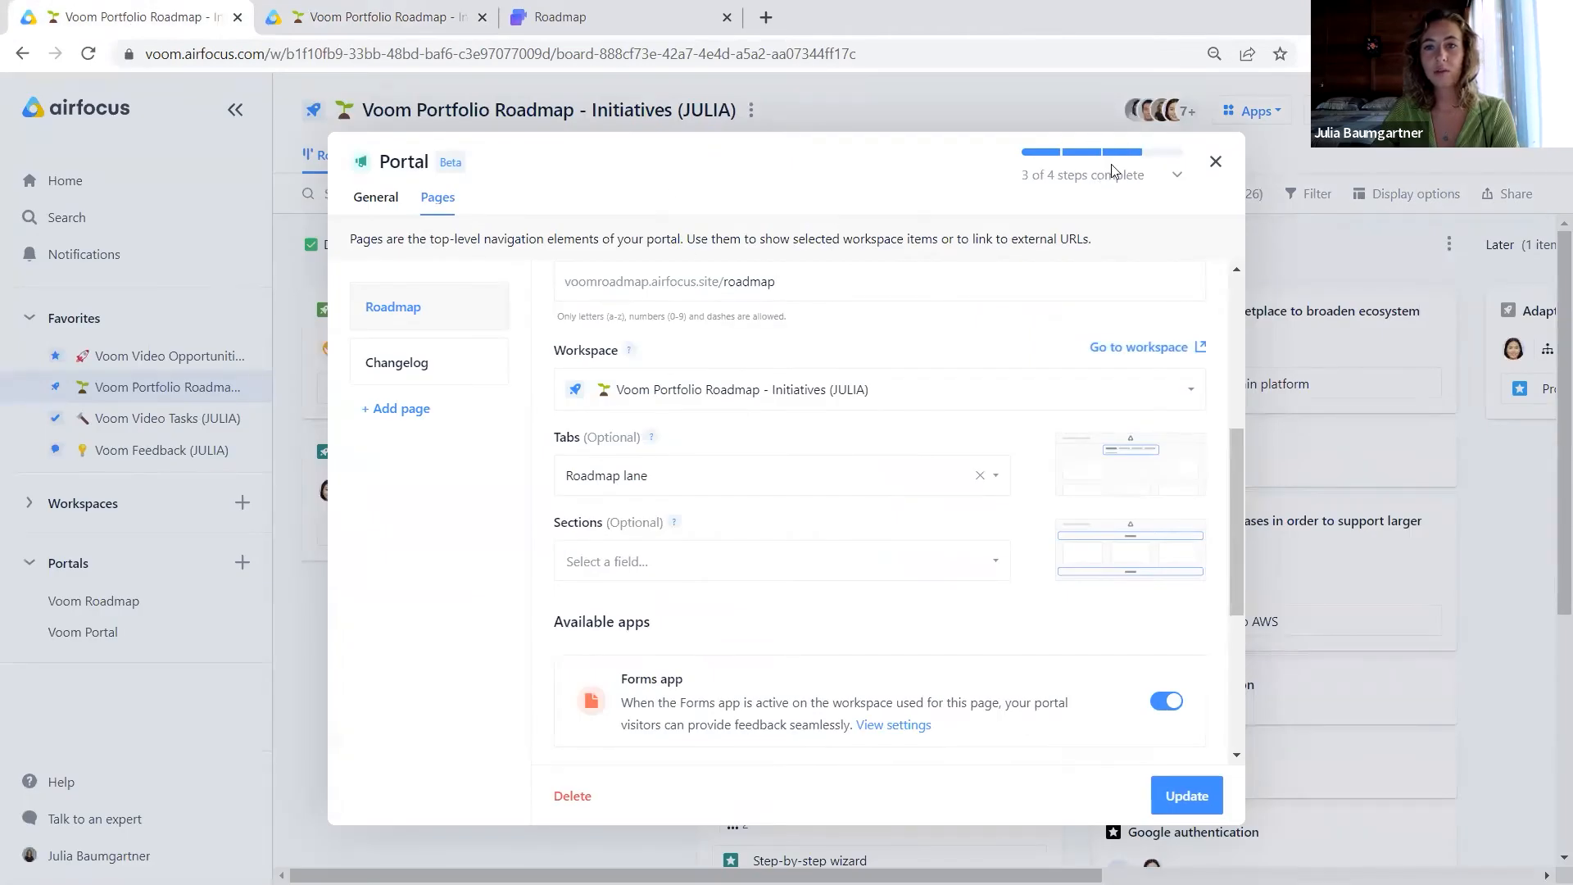
click(1055, 155)
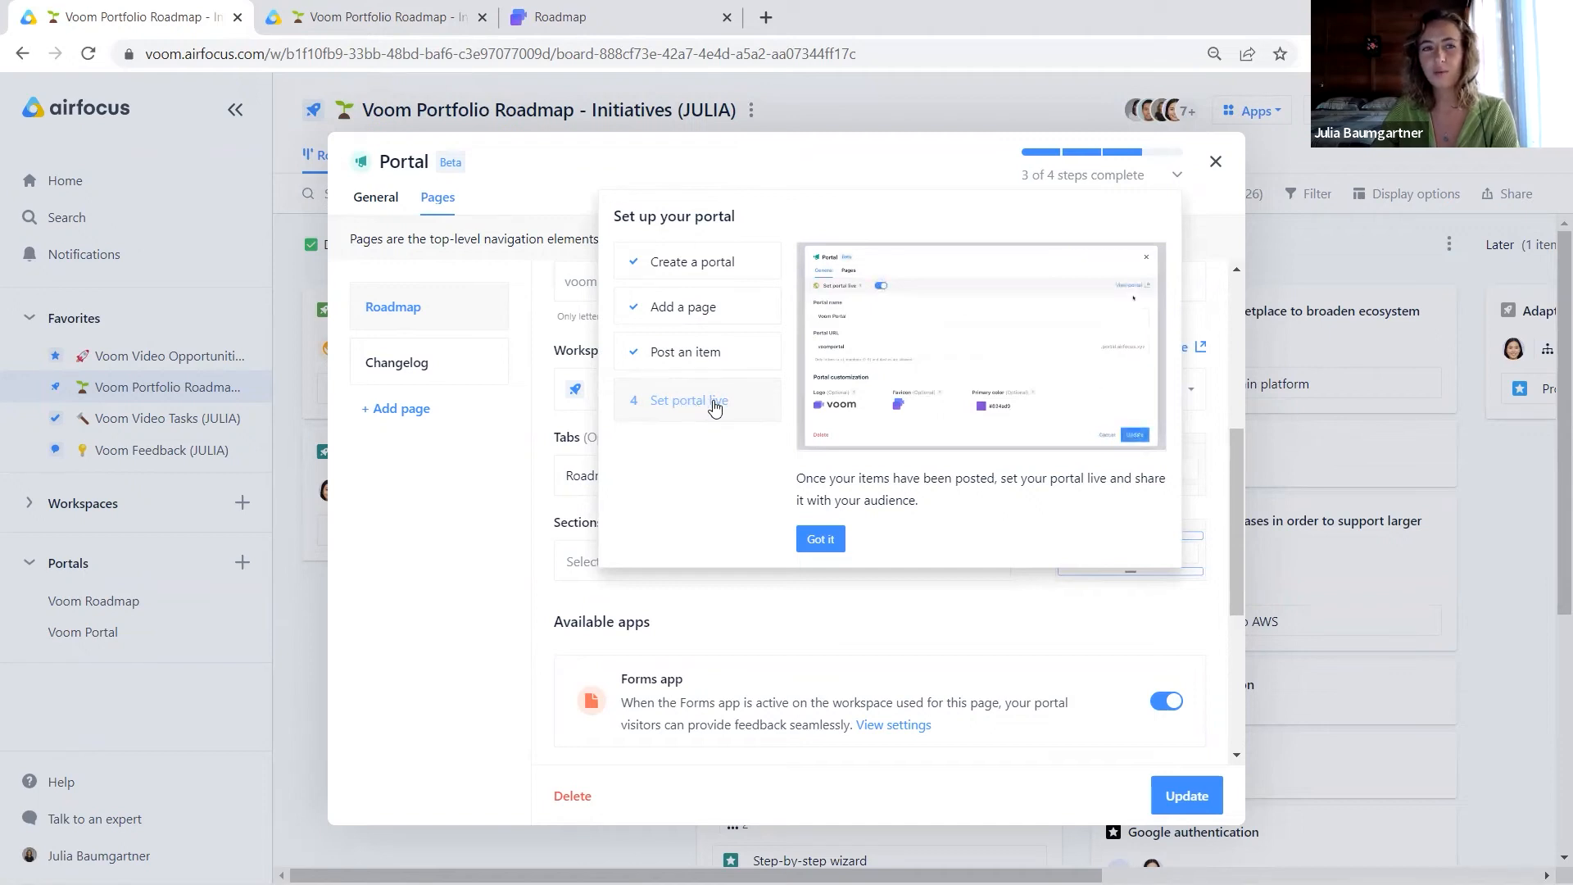
click(366, 23)
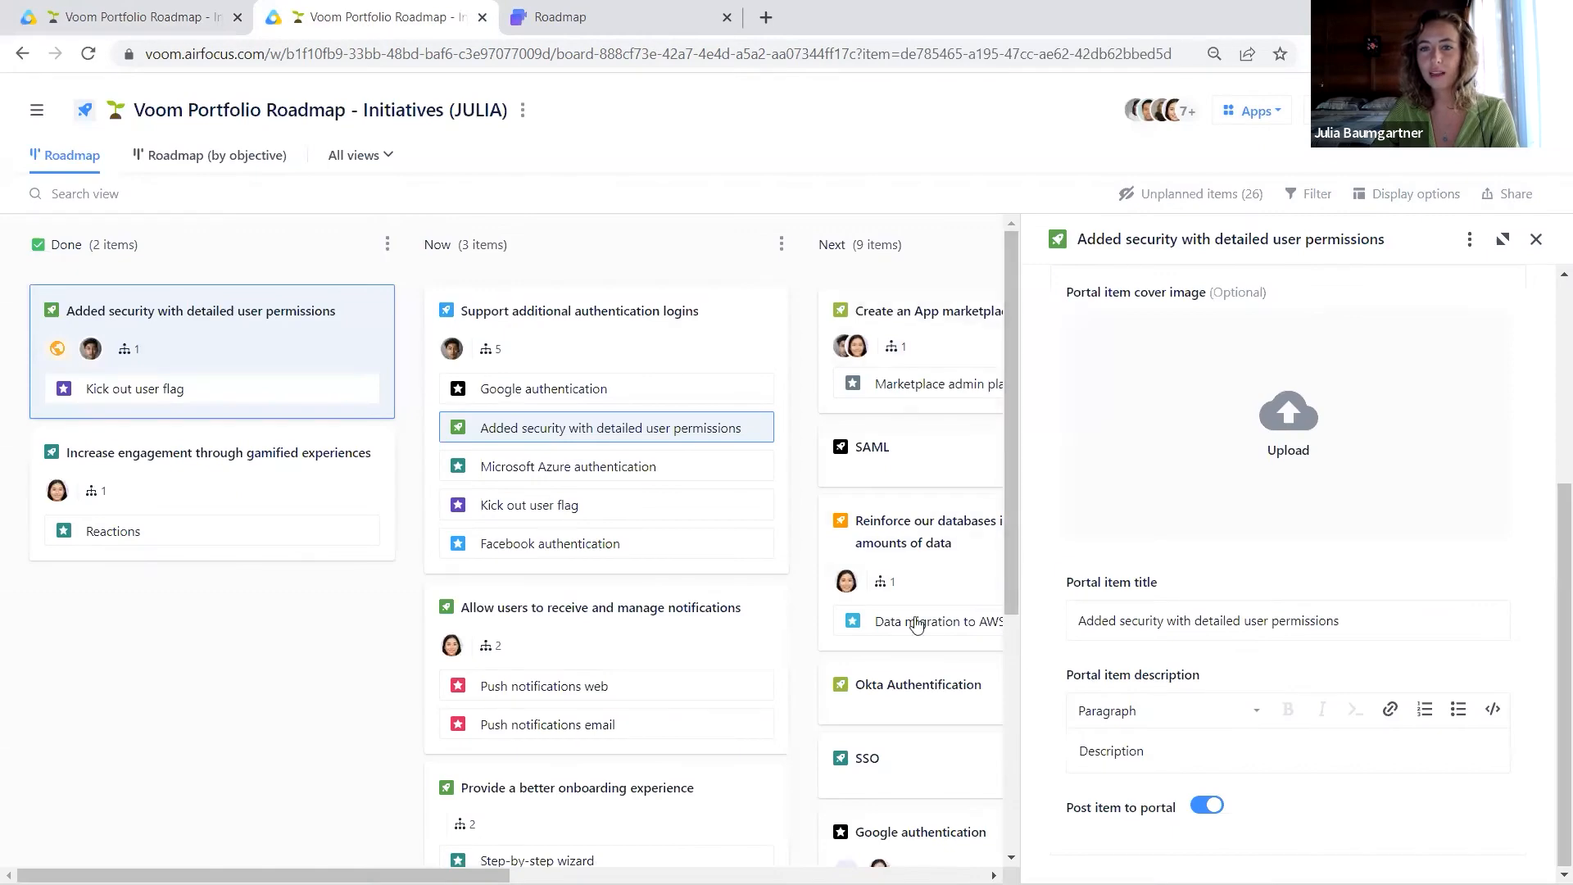
click(158, 11)
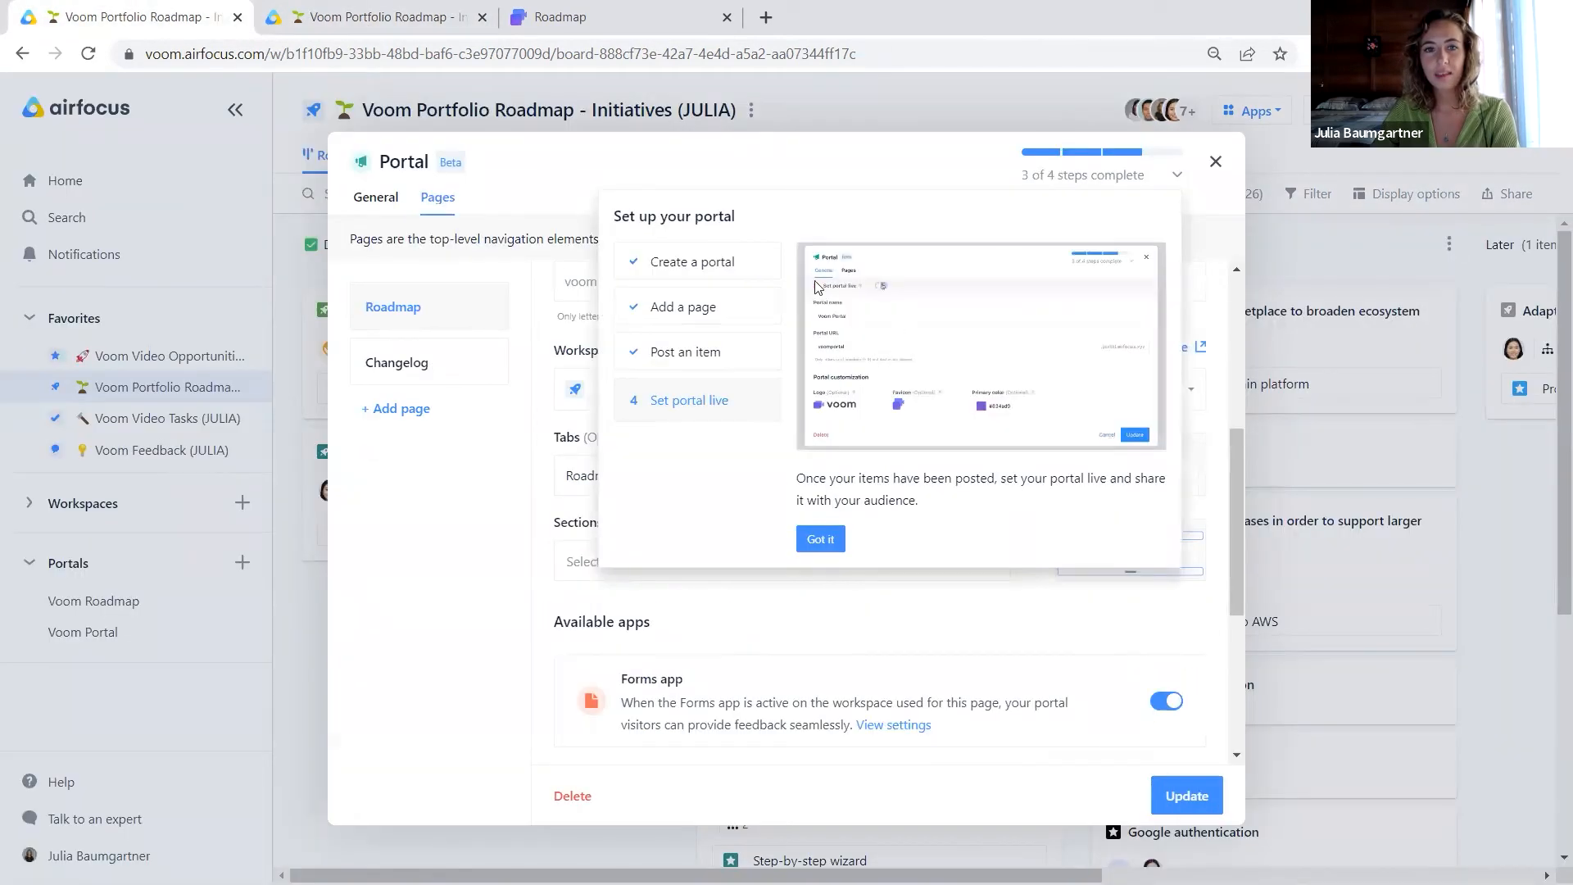
click(810, 539)
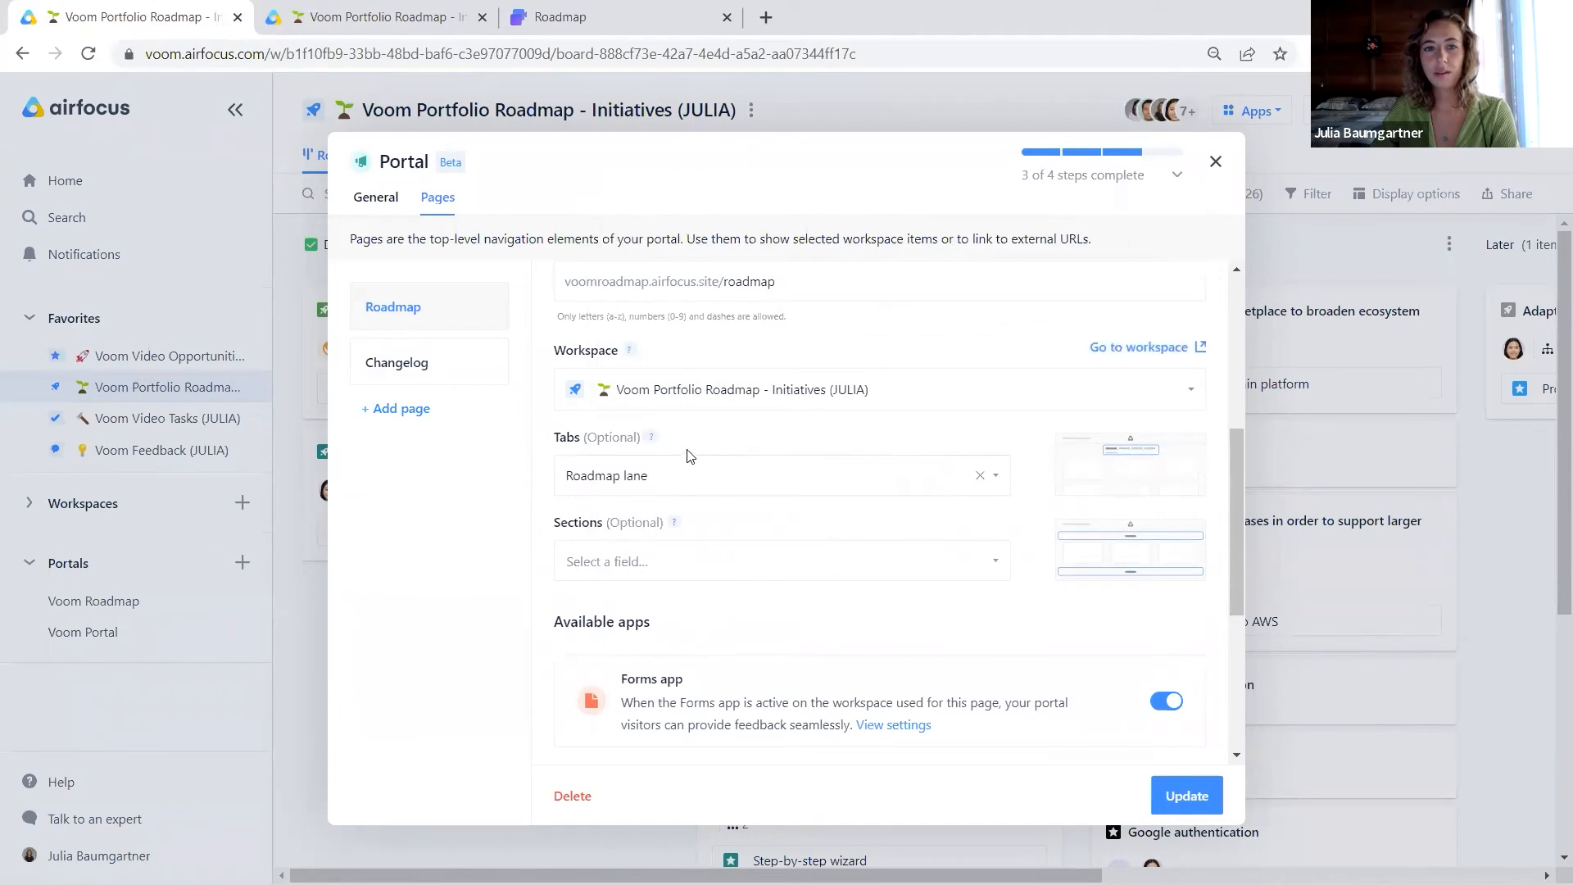
- Set the Voom Roadmap portal live in its general settings and save the update
scroll(688, 420, up, 5)
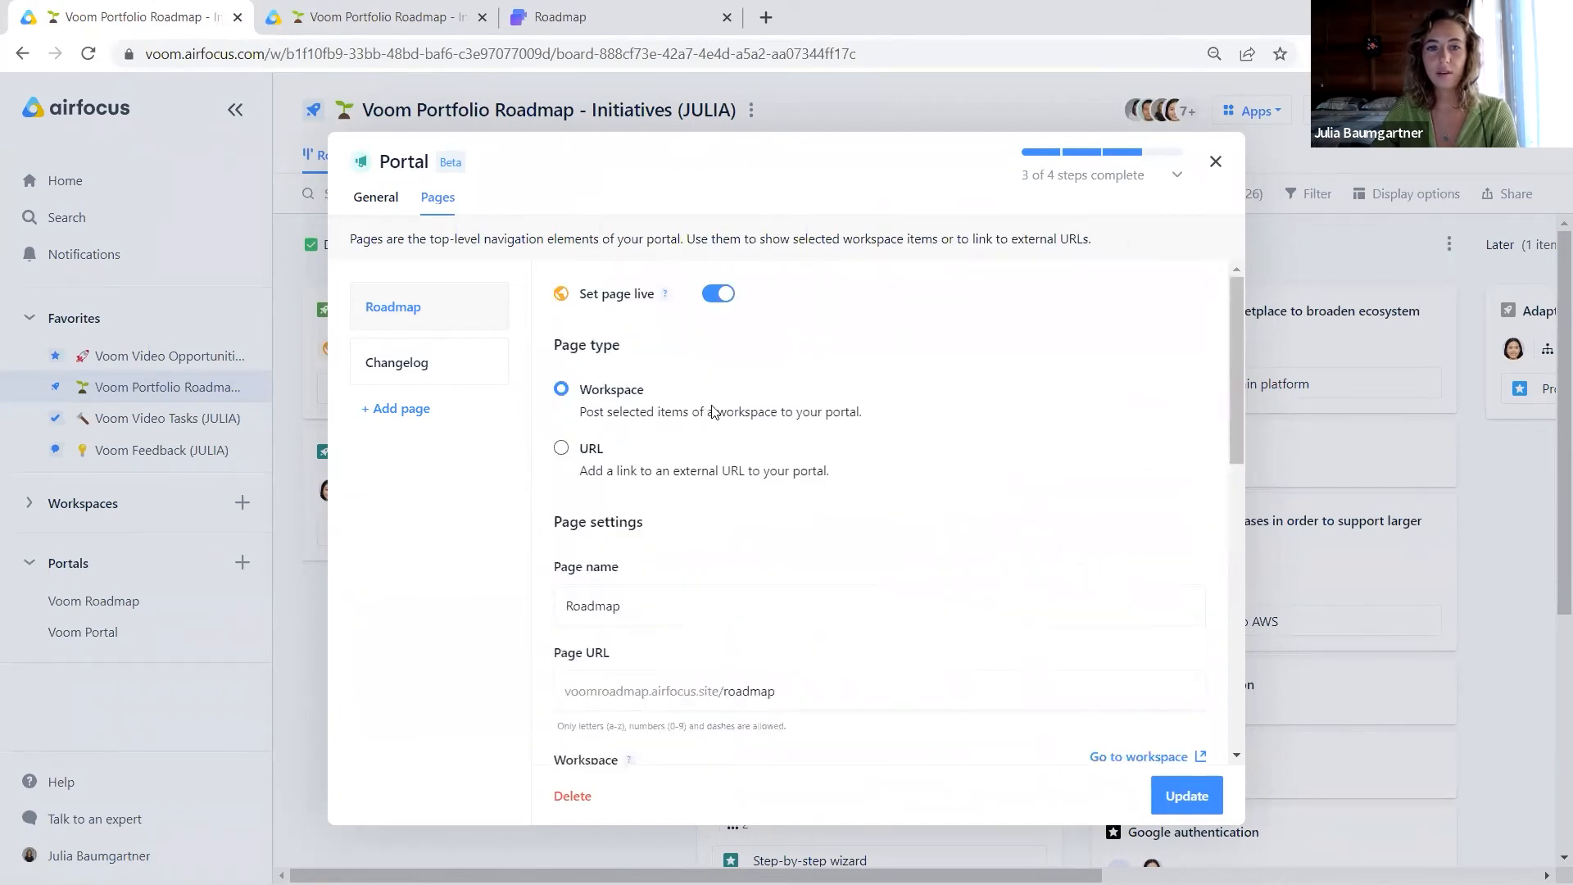
click(379, 199)
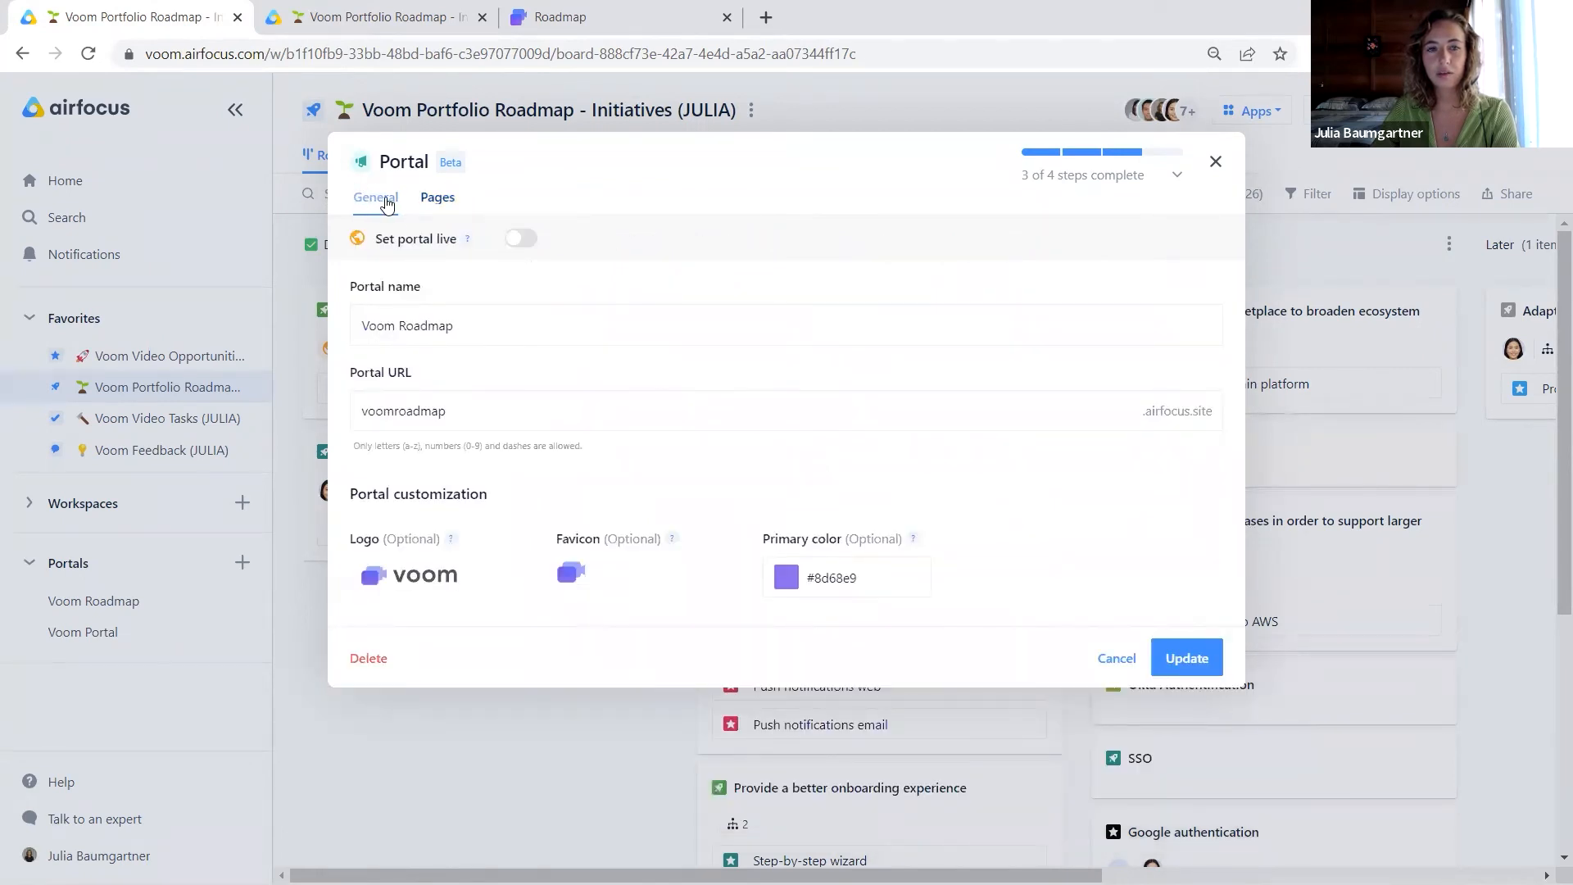
click(520, 240)
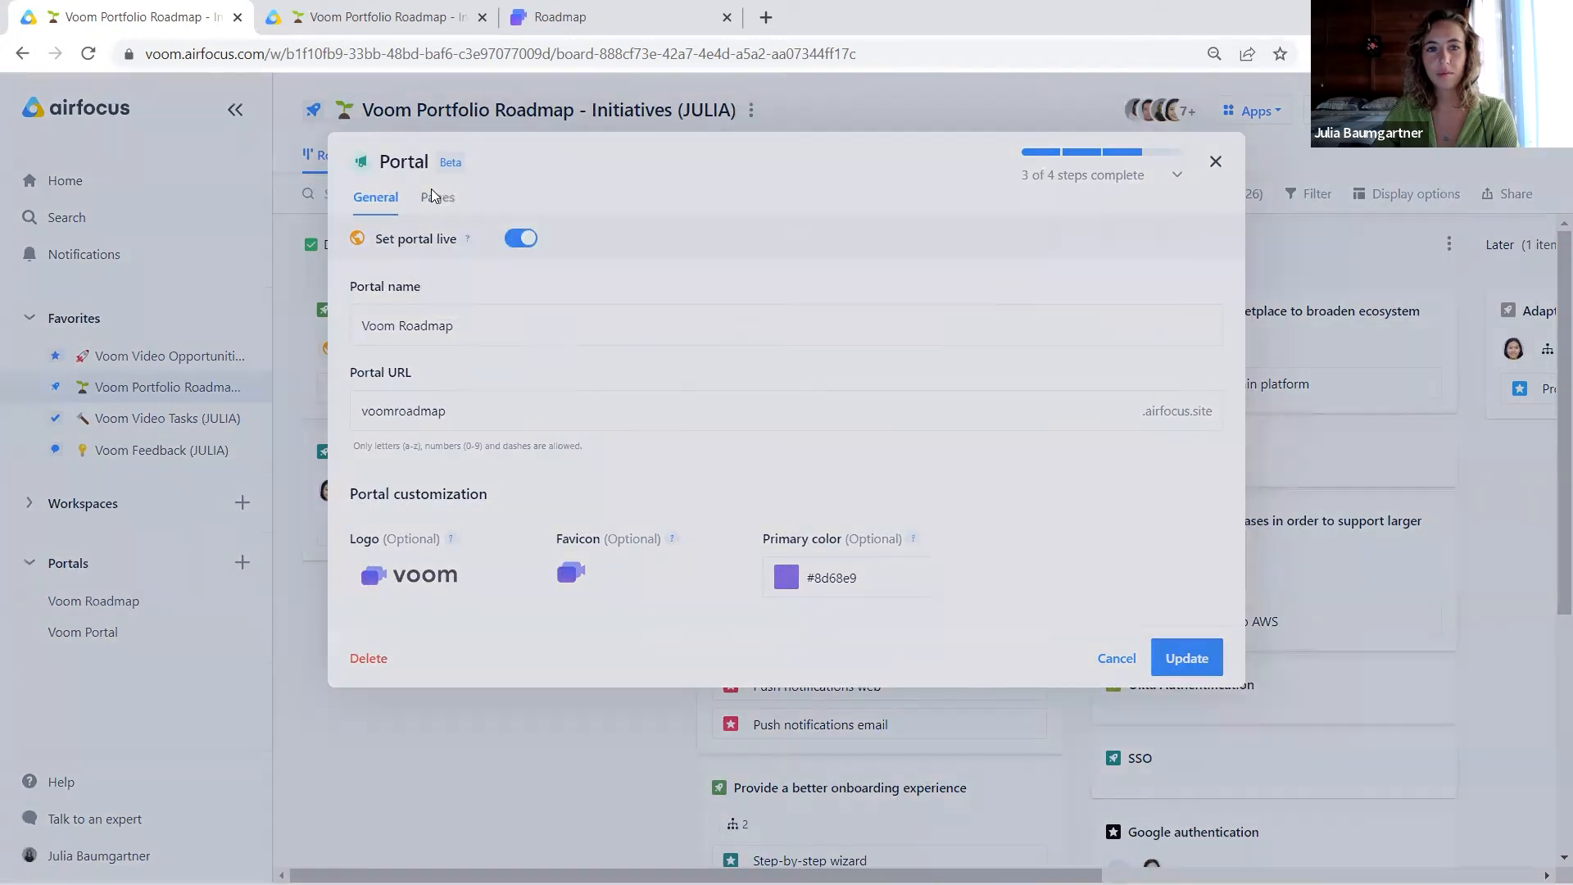
click(435, 196)
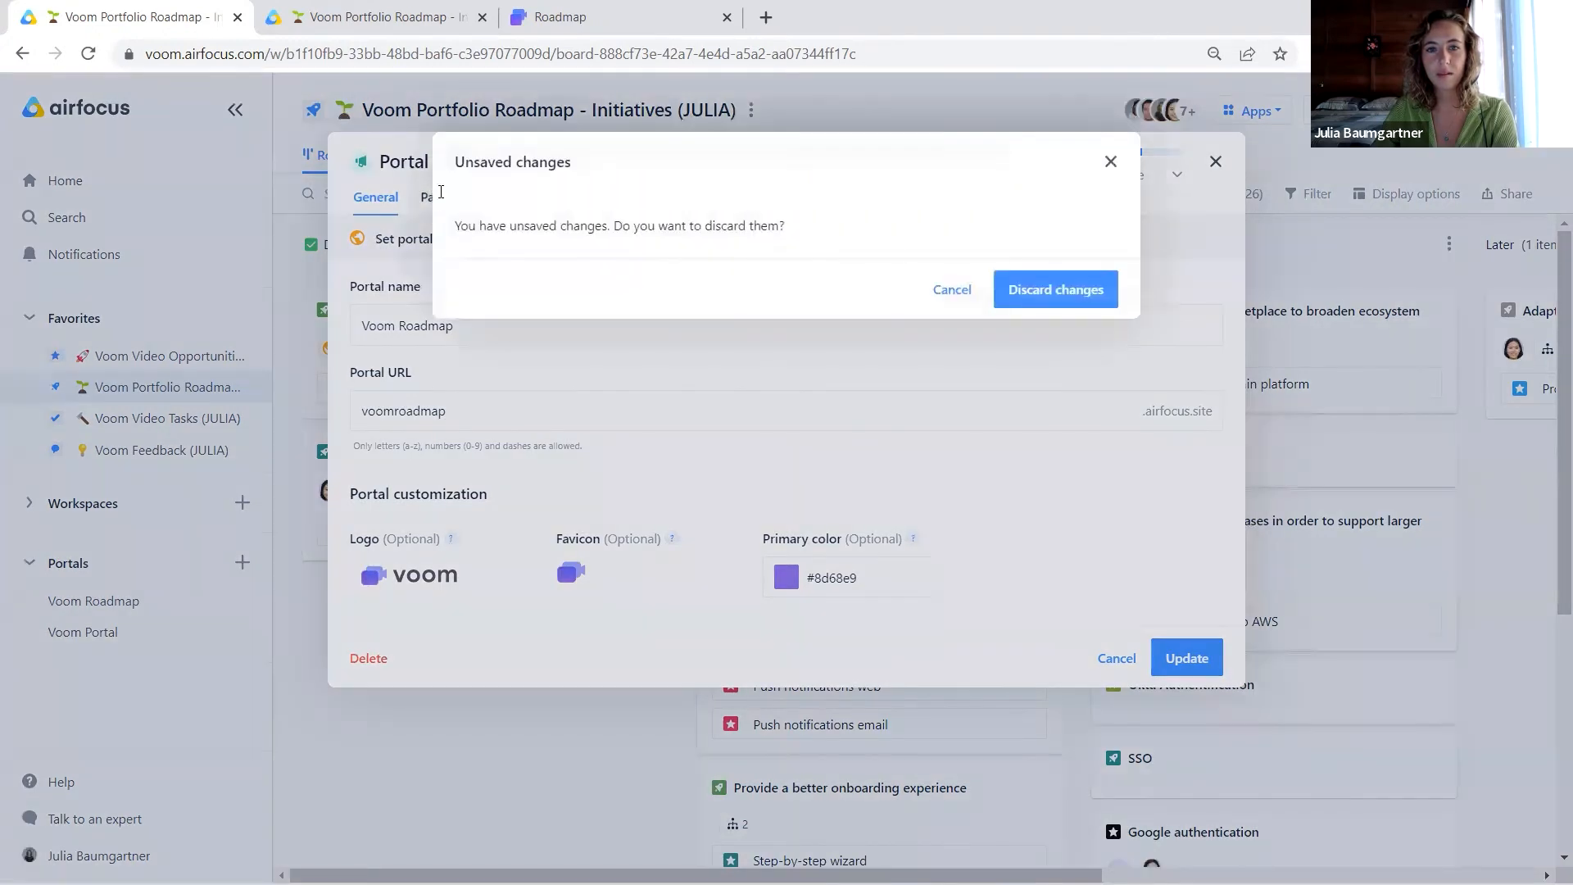
click(954, 292)
click(1180, 658)
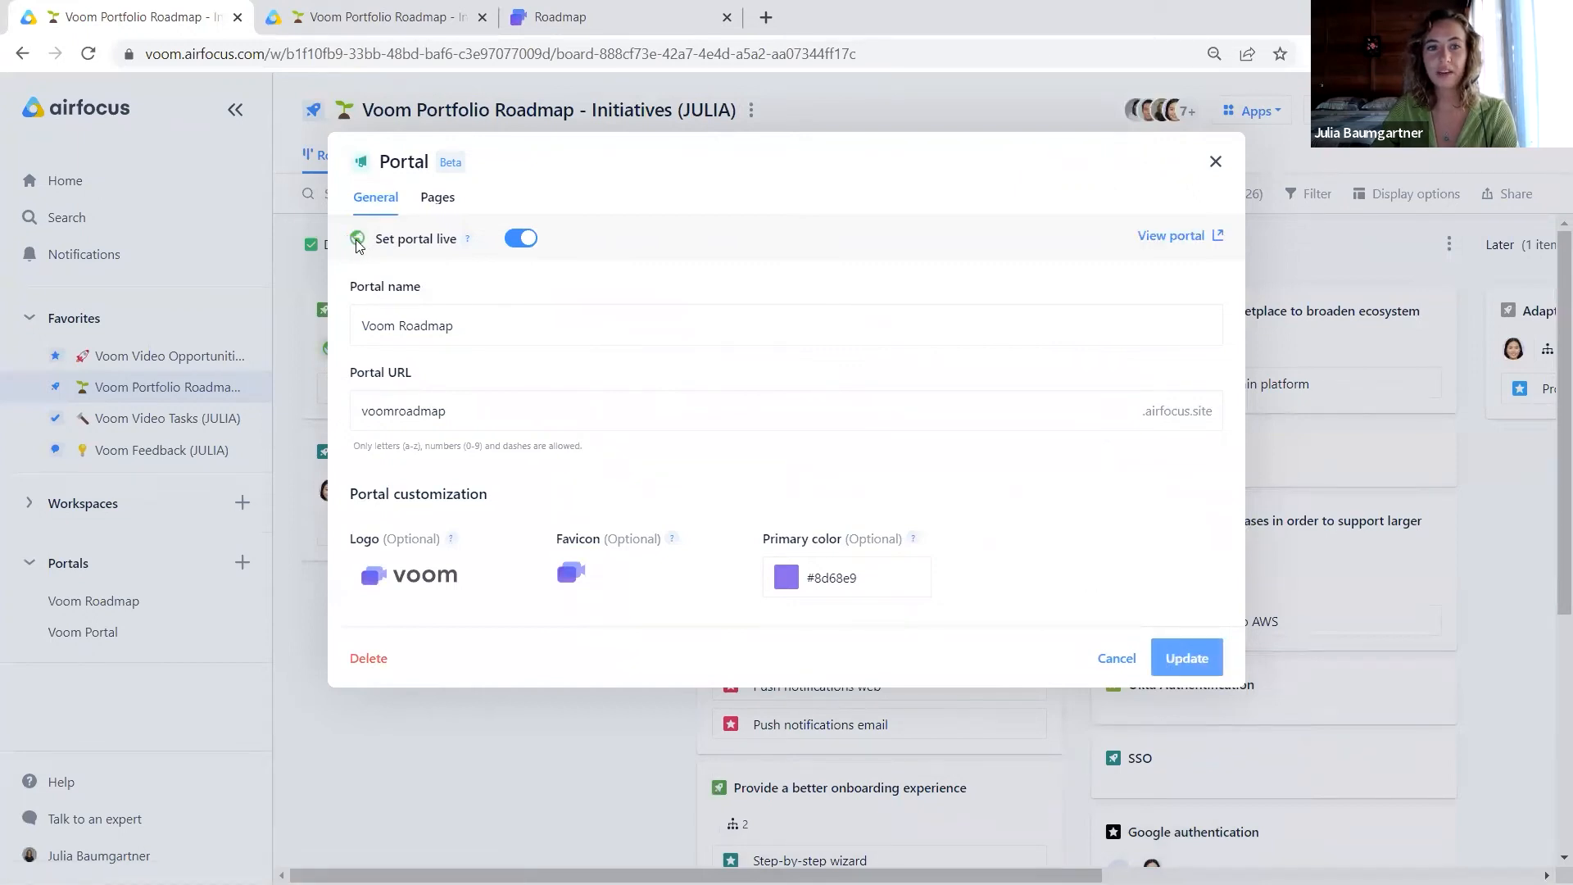
- Check the live status of the portal's Roadmap and Changelog pages
click(429, 199)
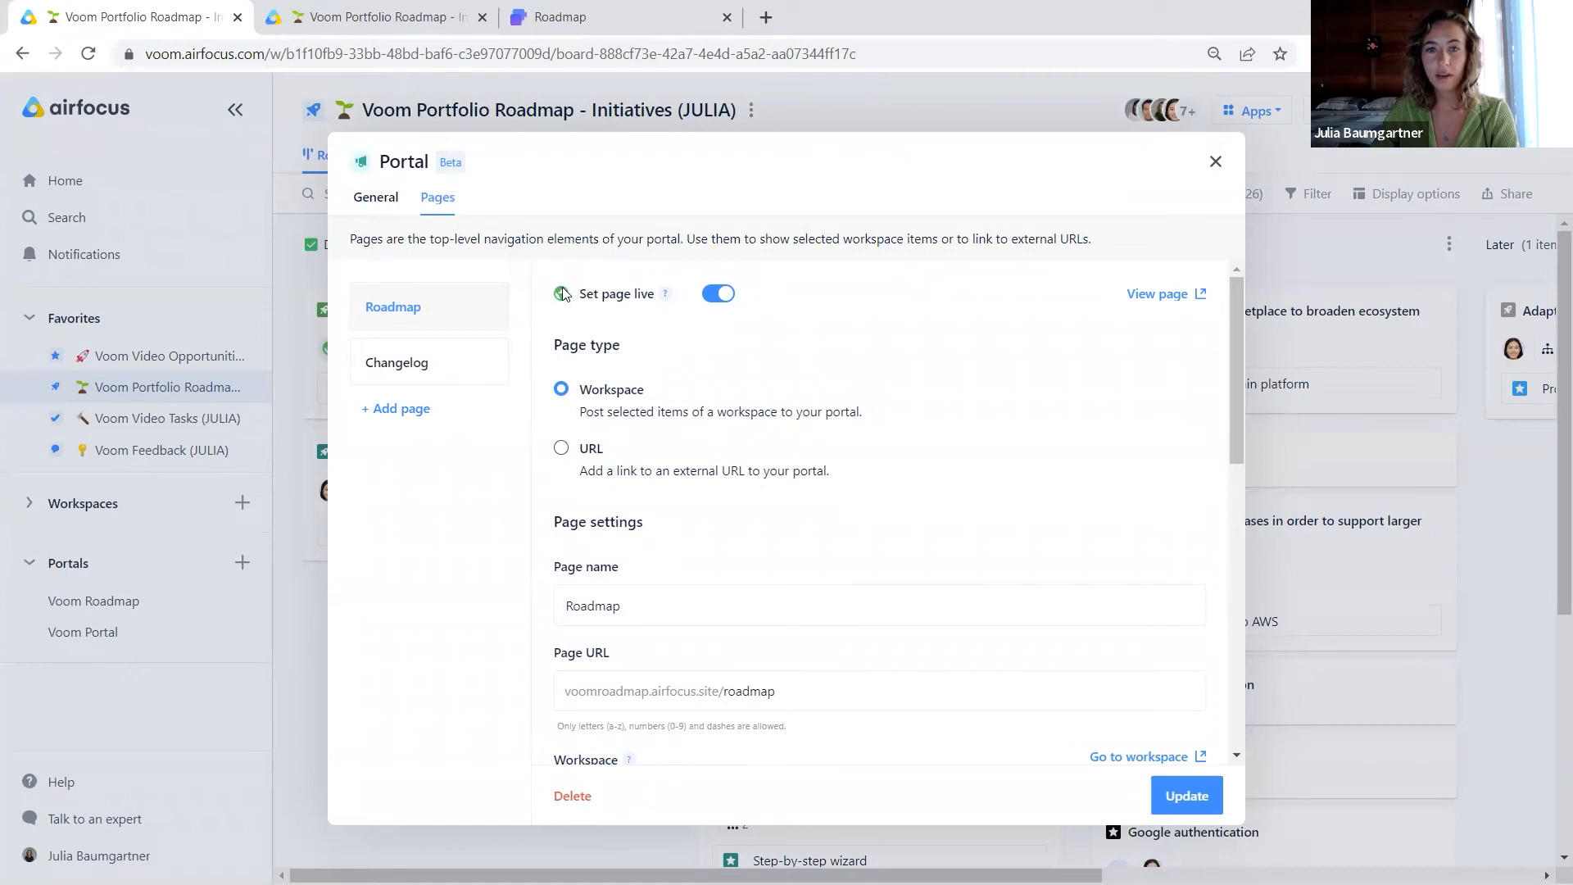
click(396, 366)
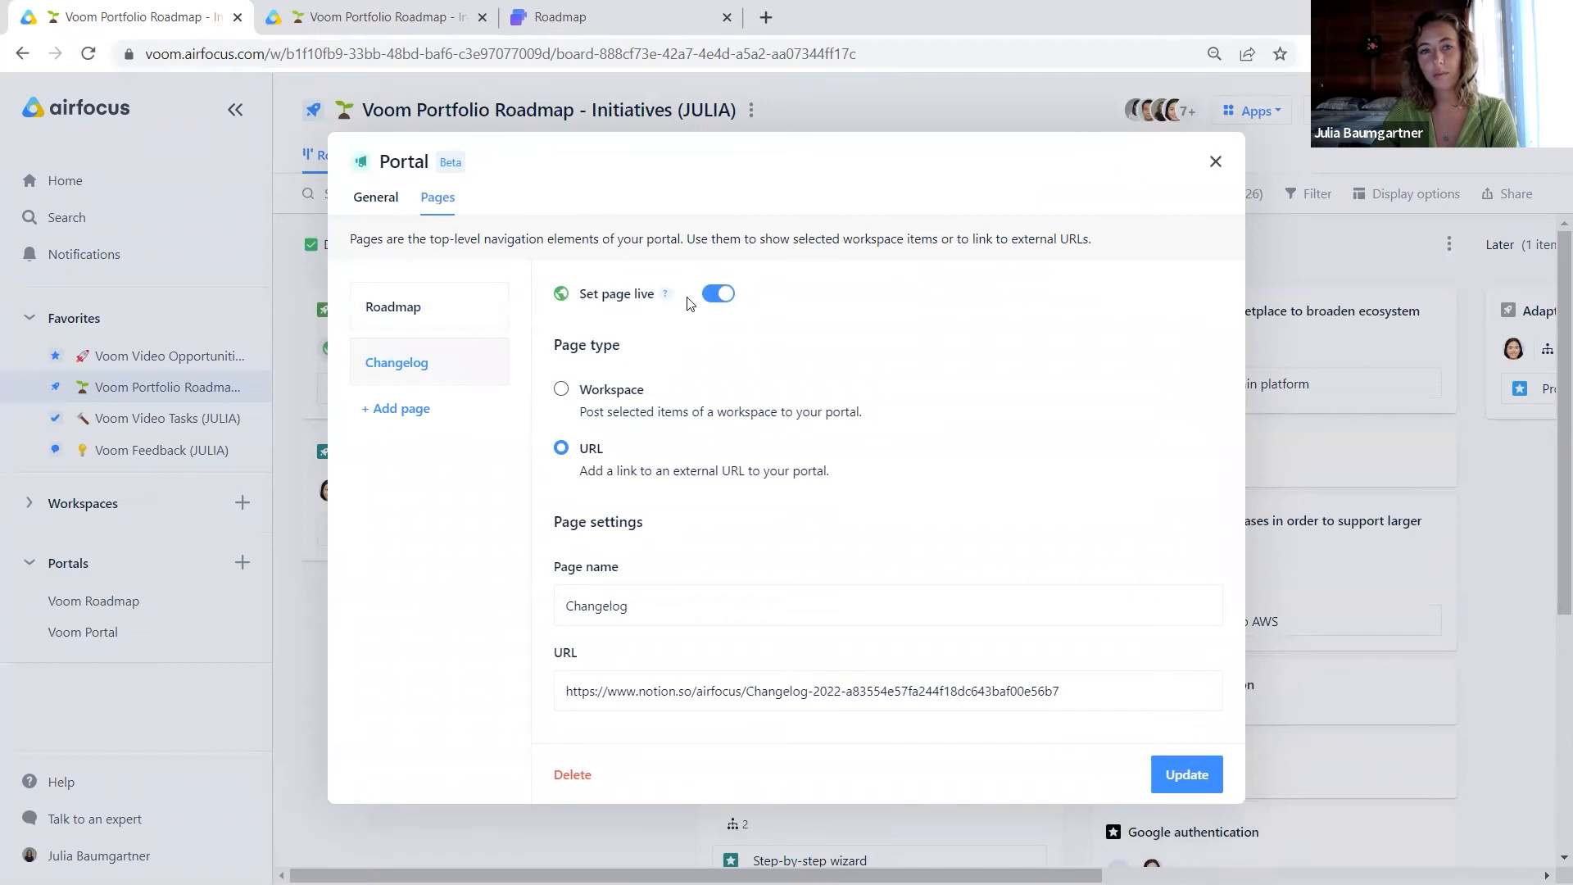
click(403, 321)
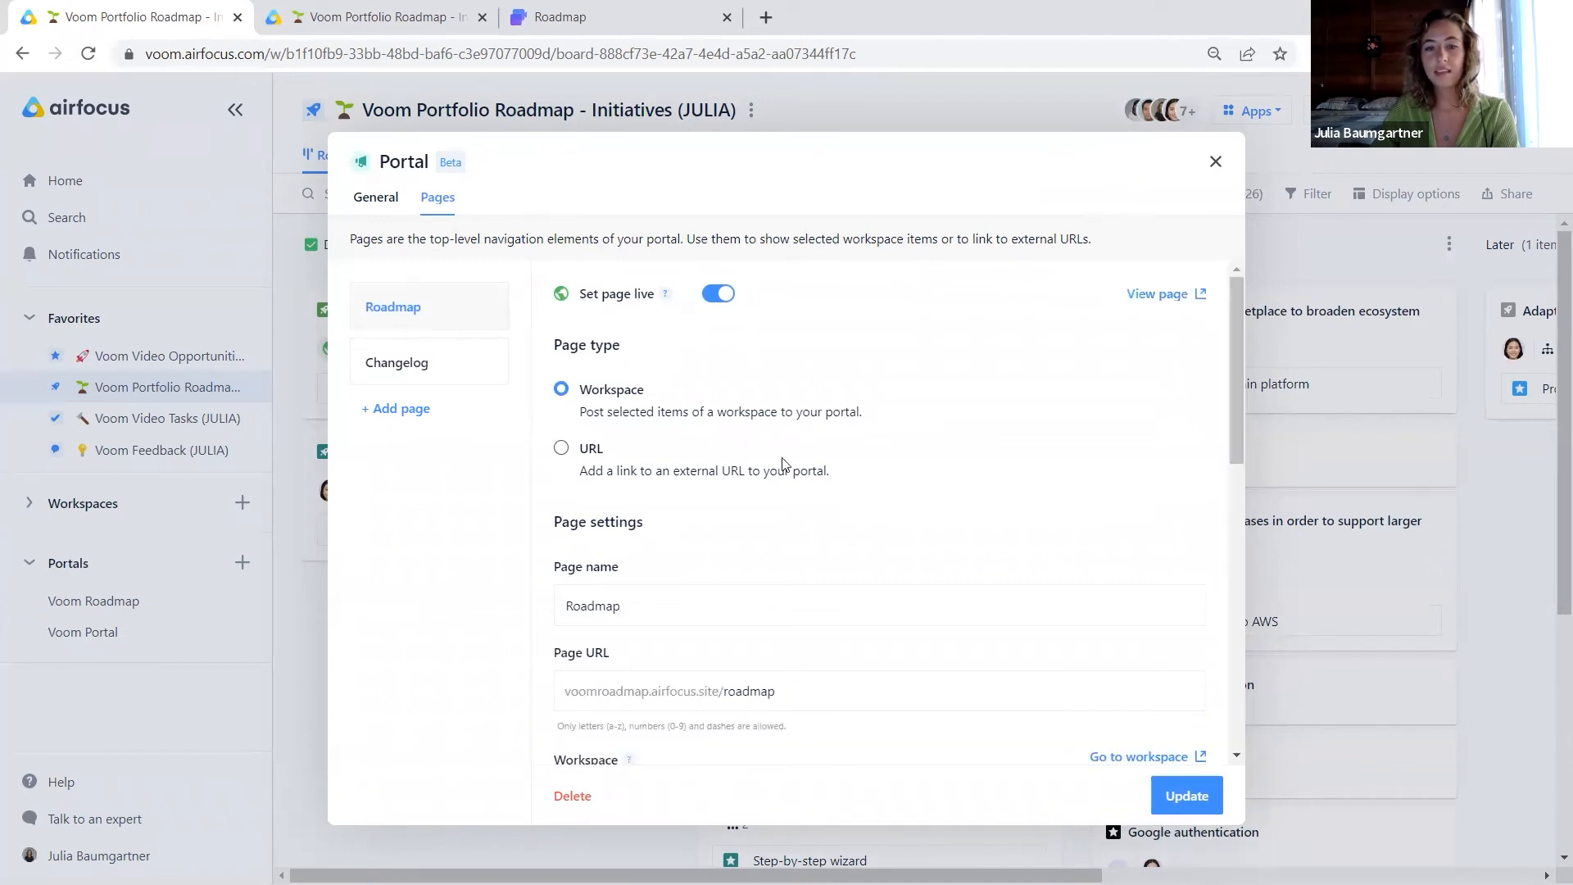
- Go to the Roadmap page's linked workspace and check the portal status of "Added security with detailed user permissions"
scroll(781, 464, down, 3)
scroll(799, 442, down, 3)
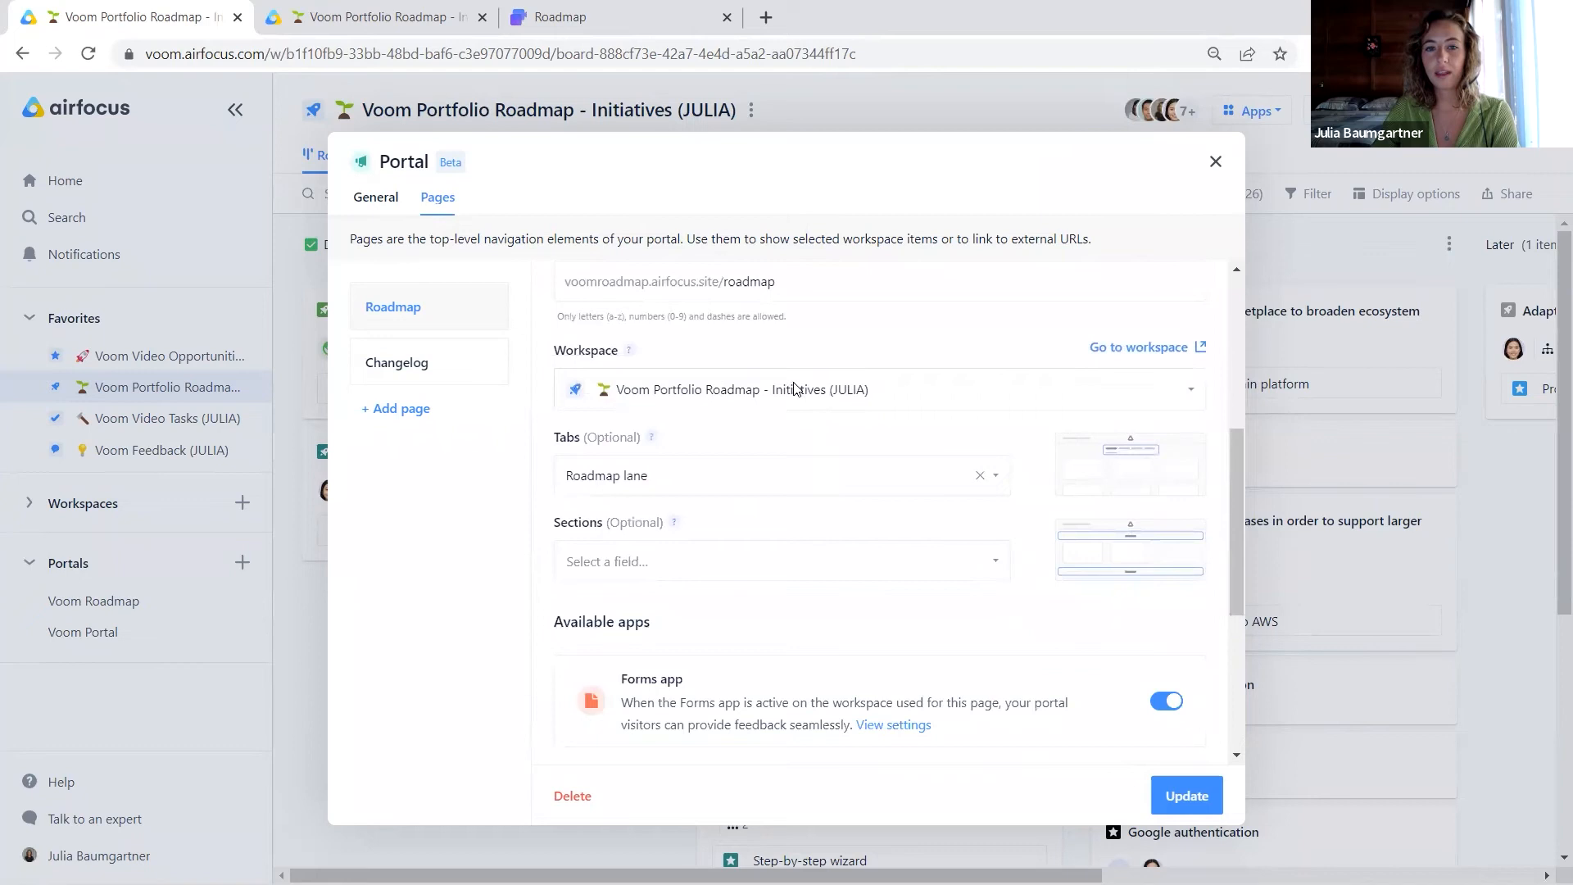
click(1092, 356)
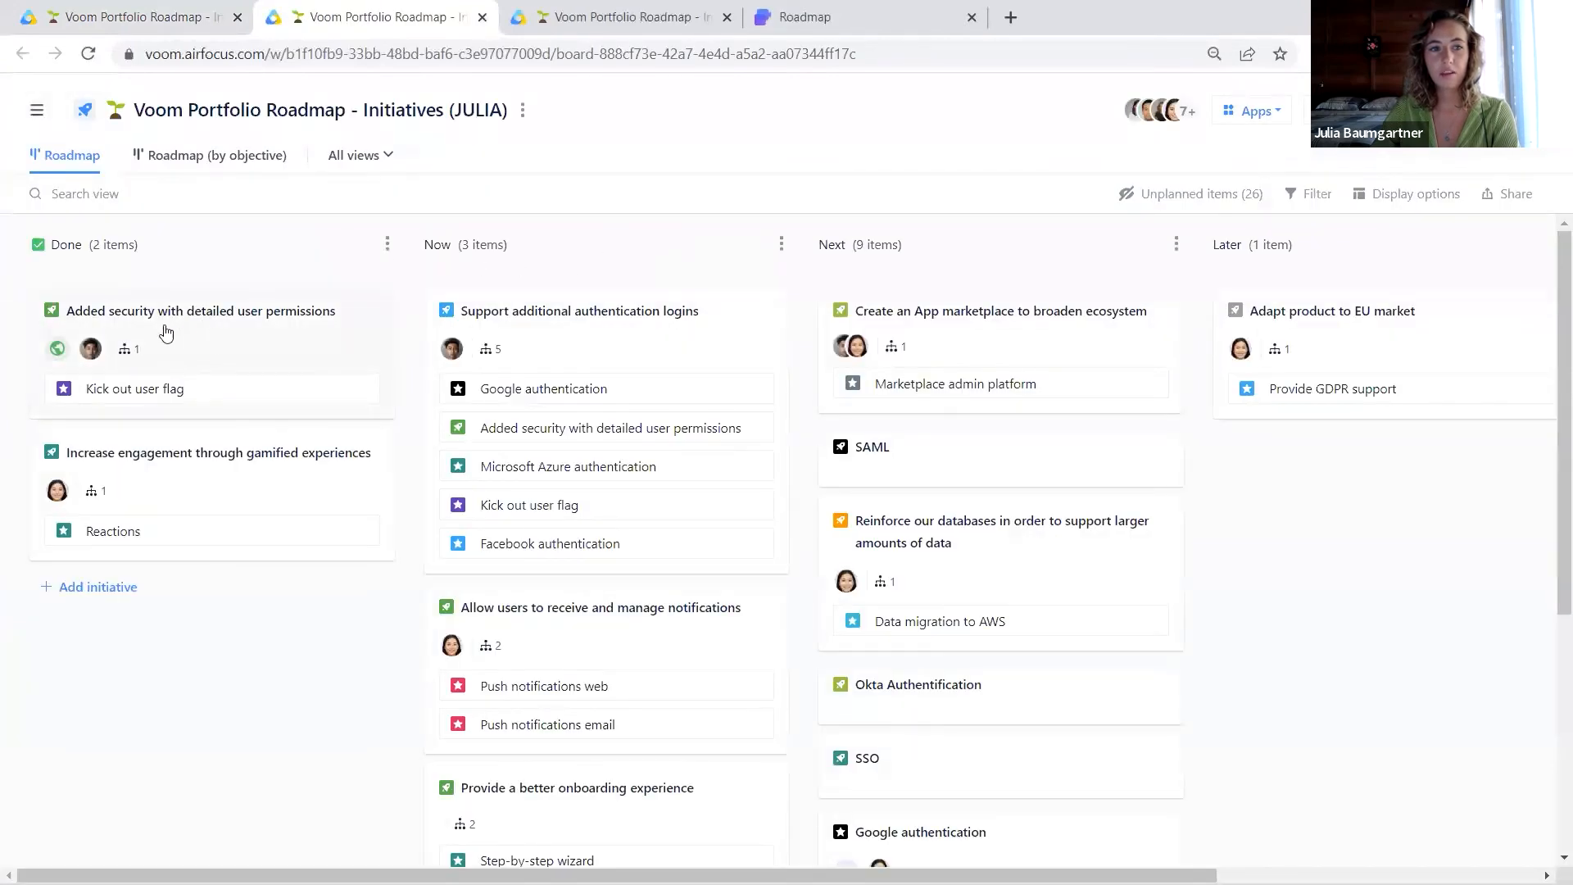
click(59, 352)
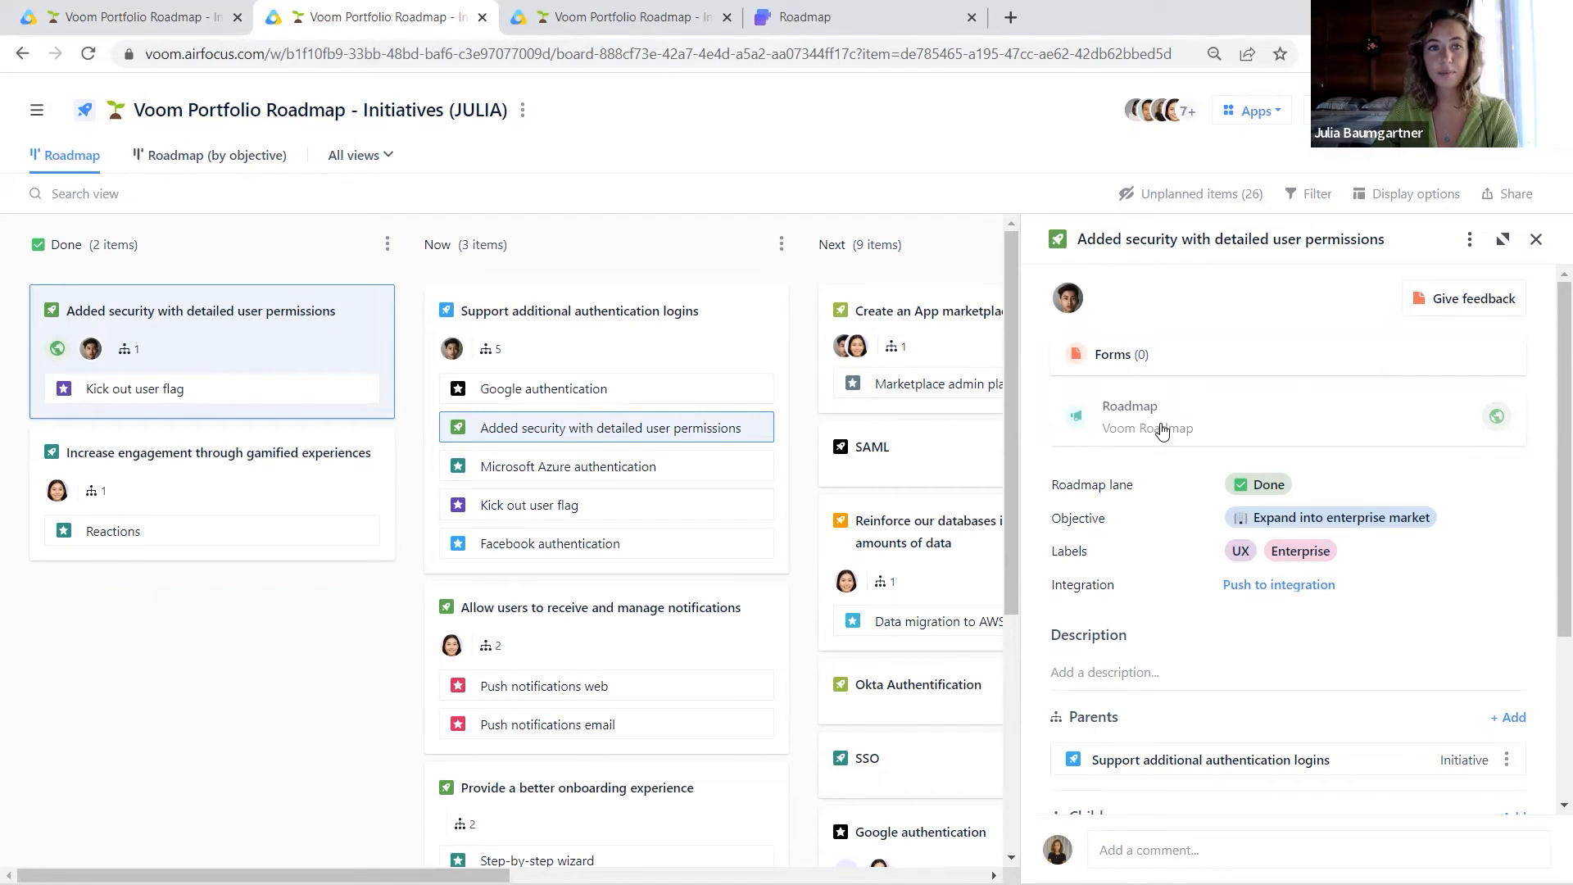
- View the live Voom Roadmap portal from its general settings and look over the posted item on its Done tab
click(190, 8)
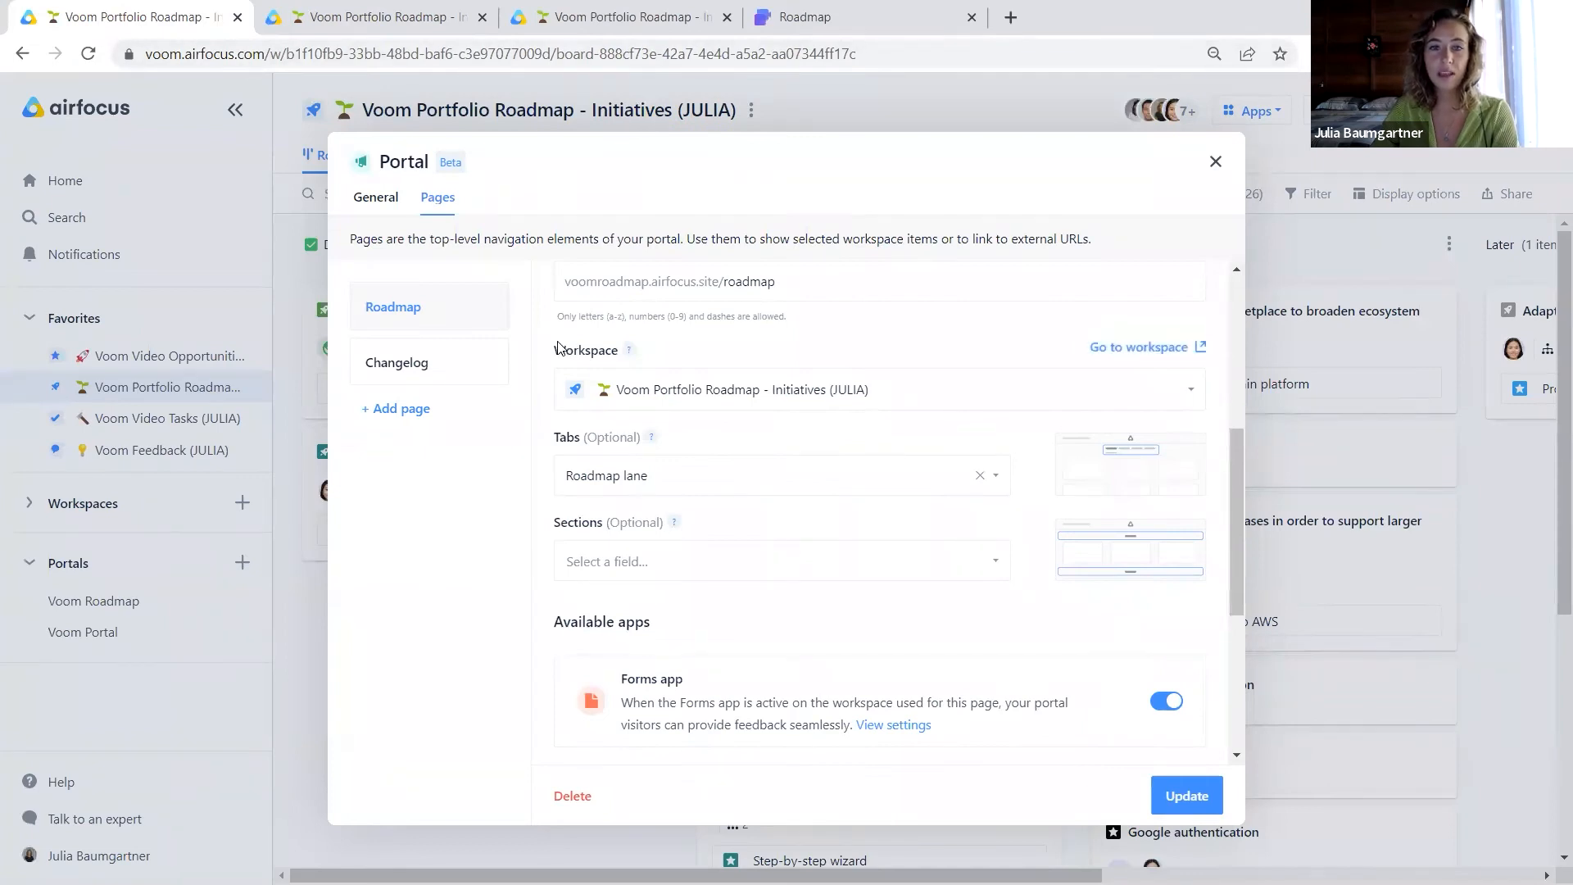
click(376, 203)
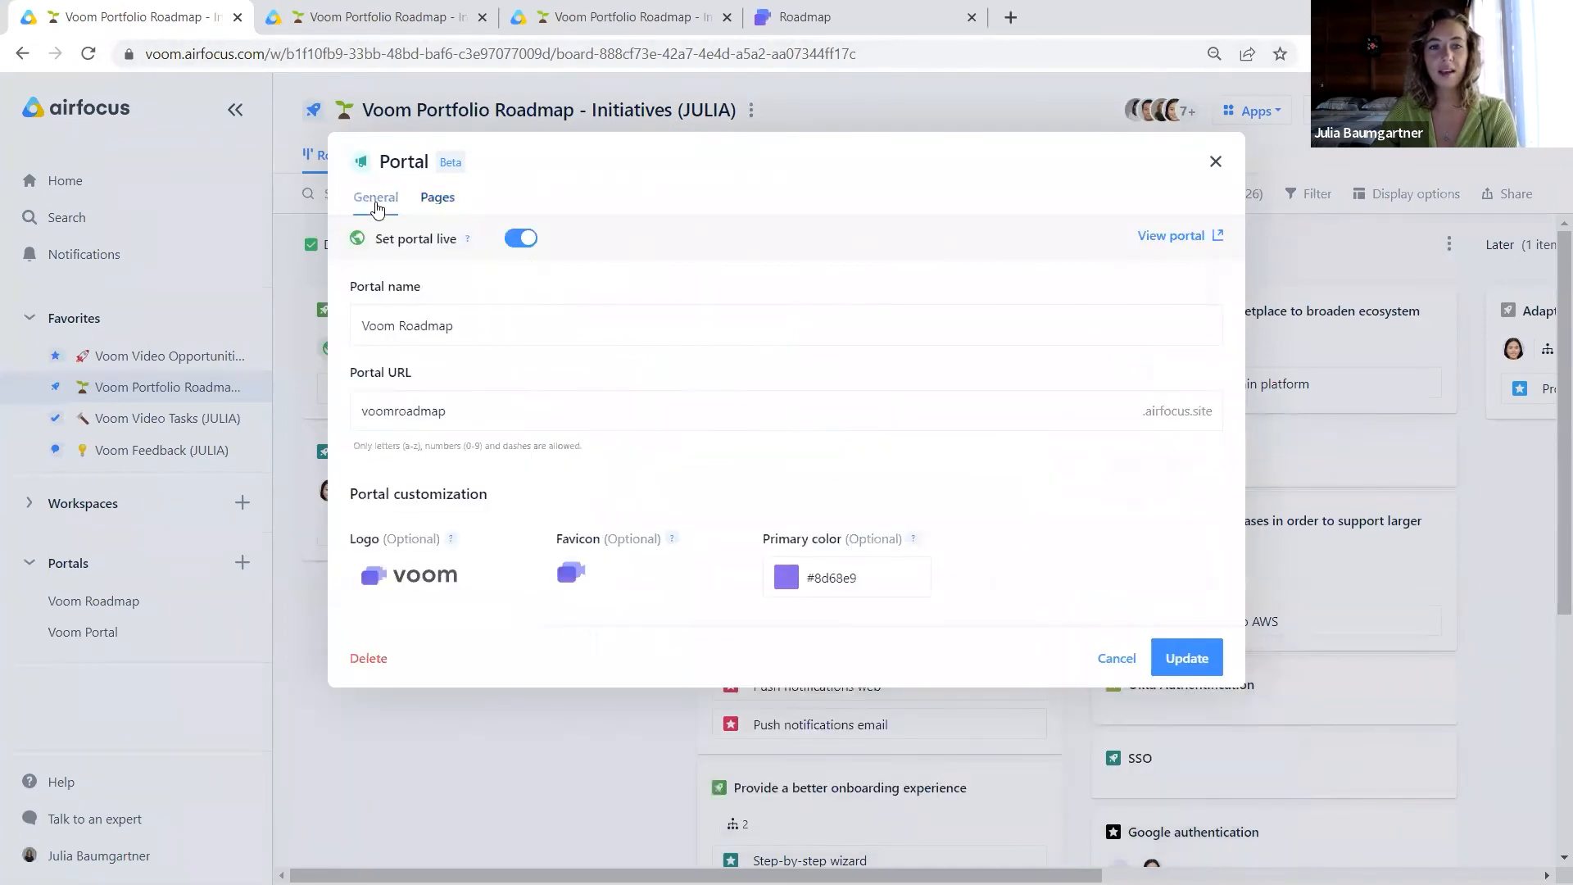
click(1157, 248)
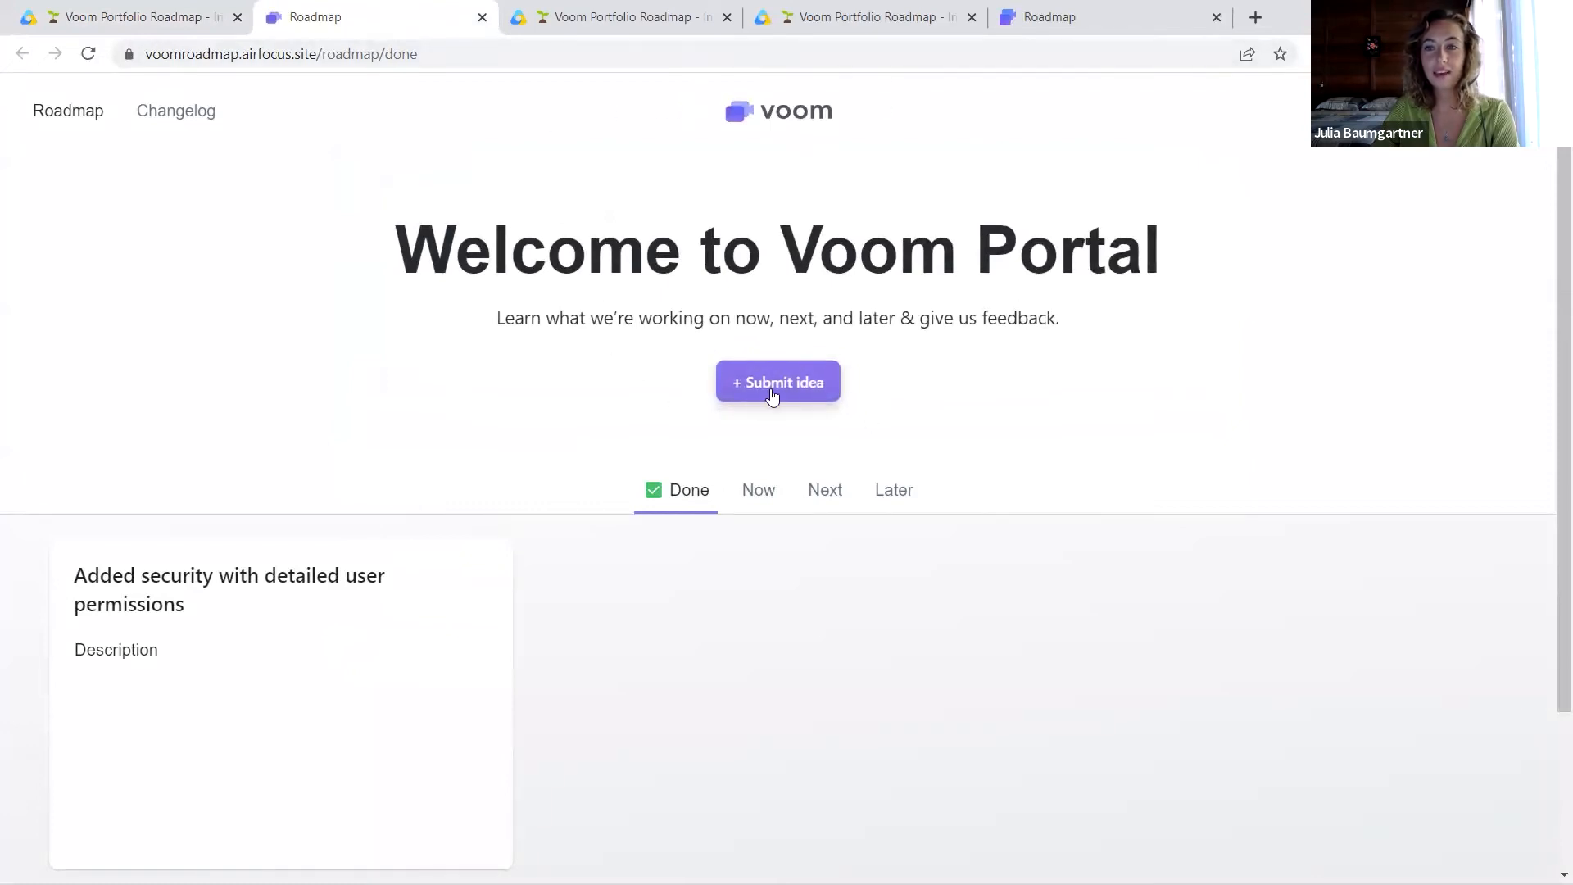
scroll(221, 555, down, 2)
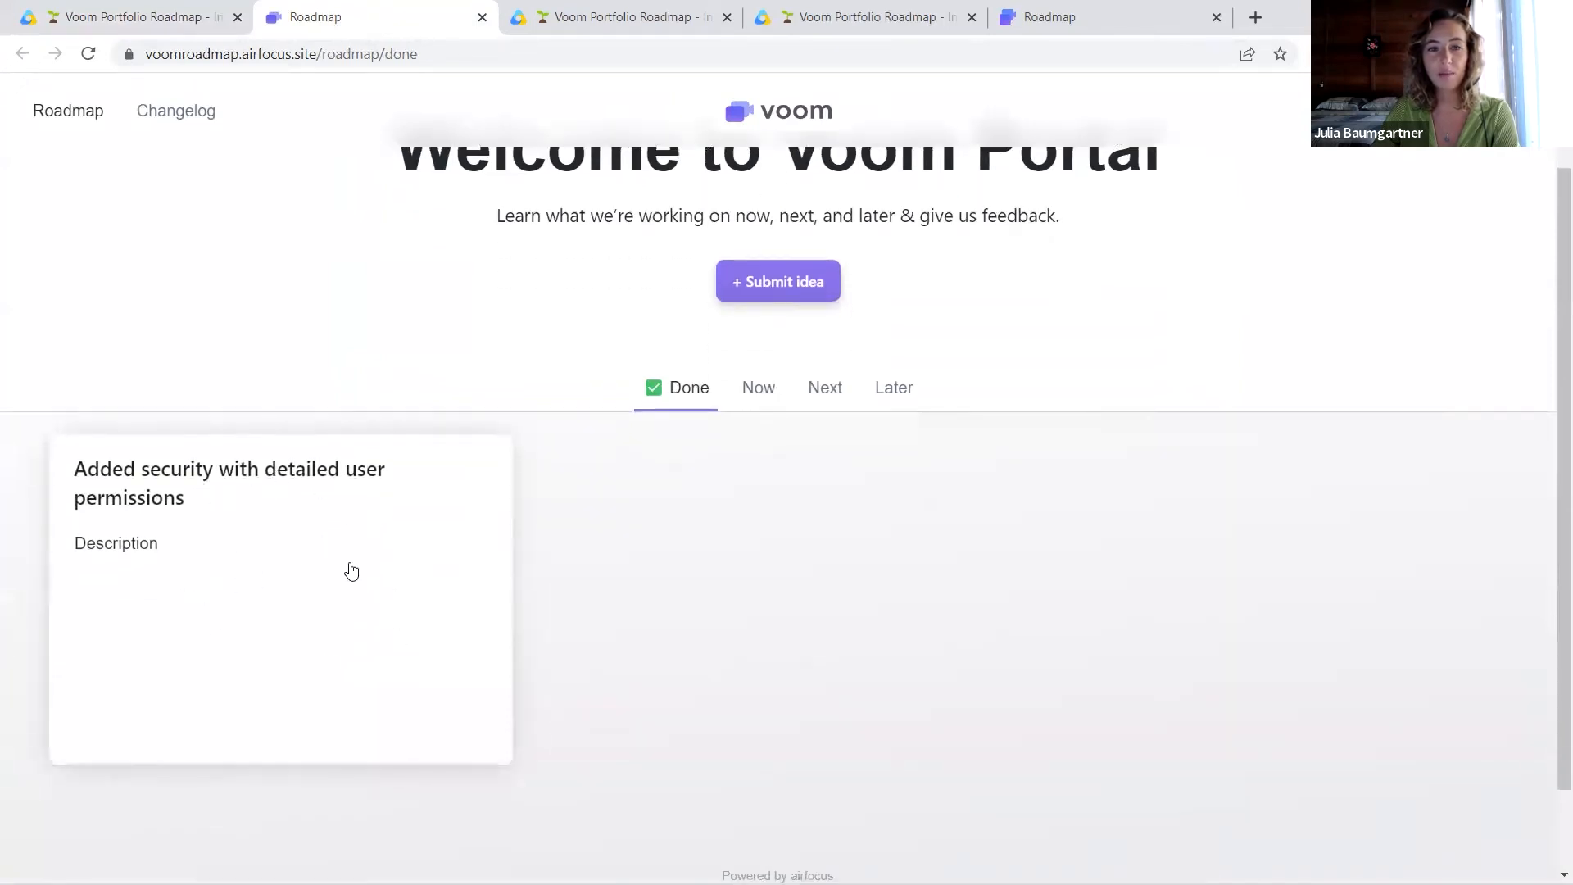
scroll(356, 568, up, 2)
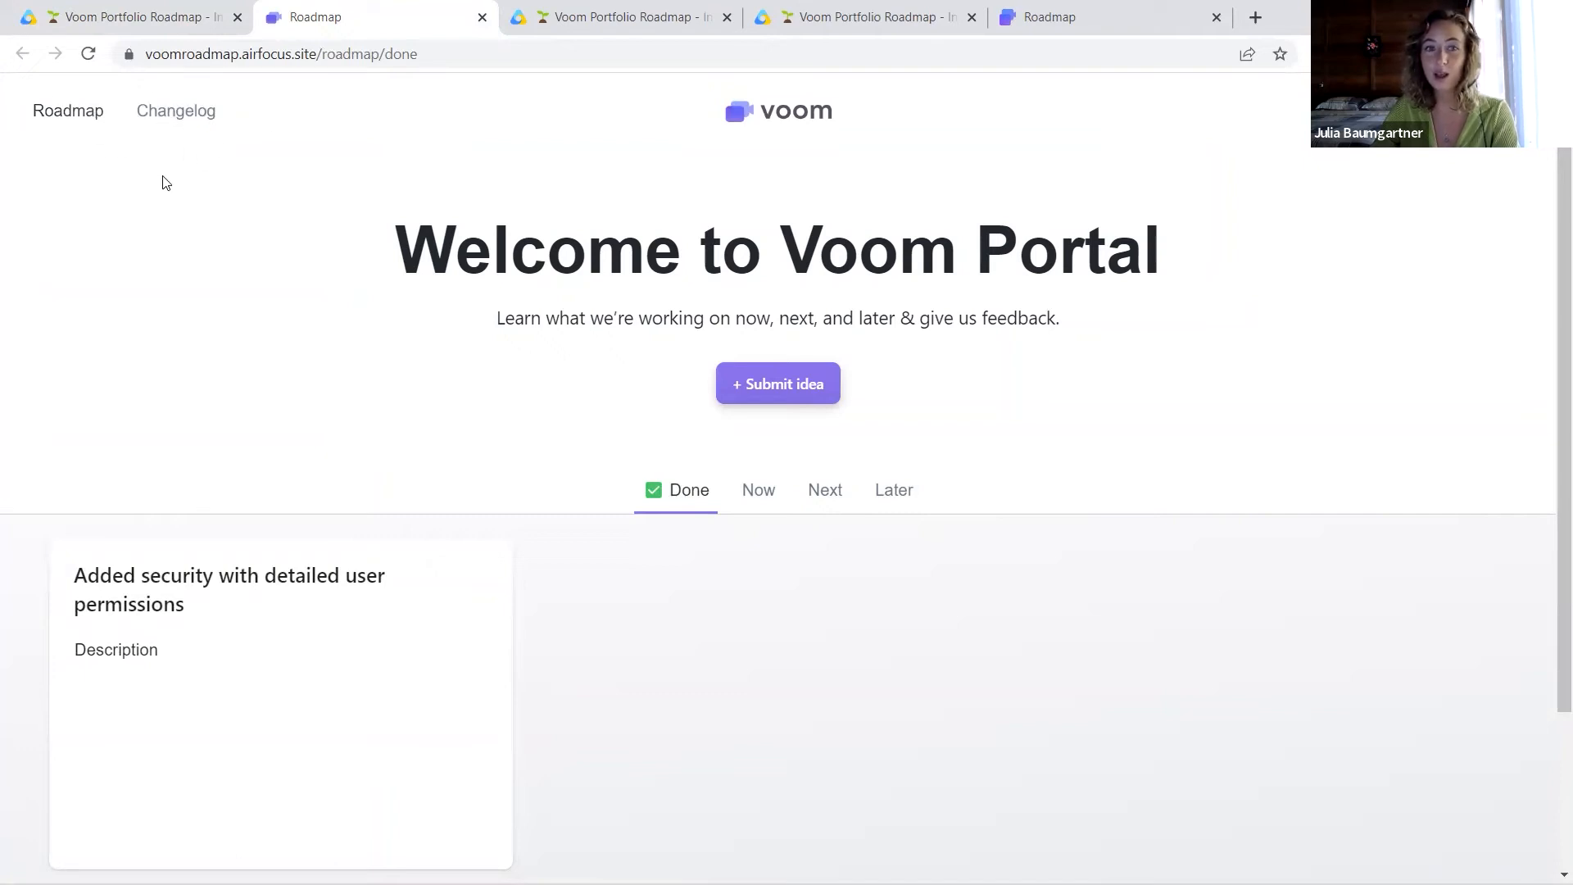
- Switch to the existing Voom Portal site and browse the items on its Now tab
click(1085, 16)
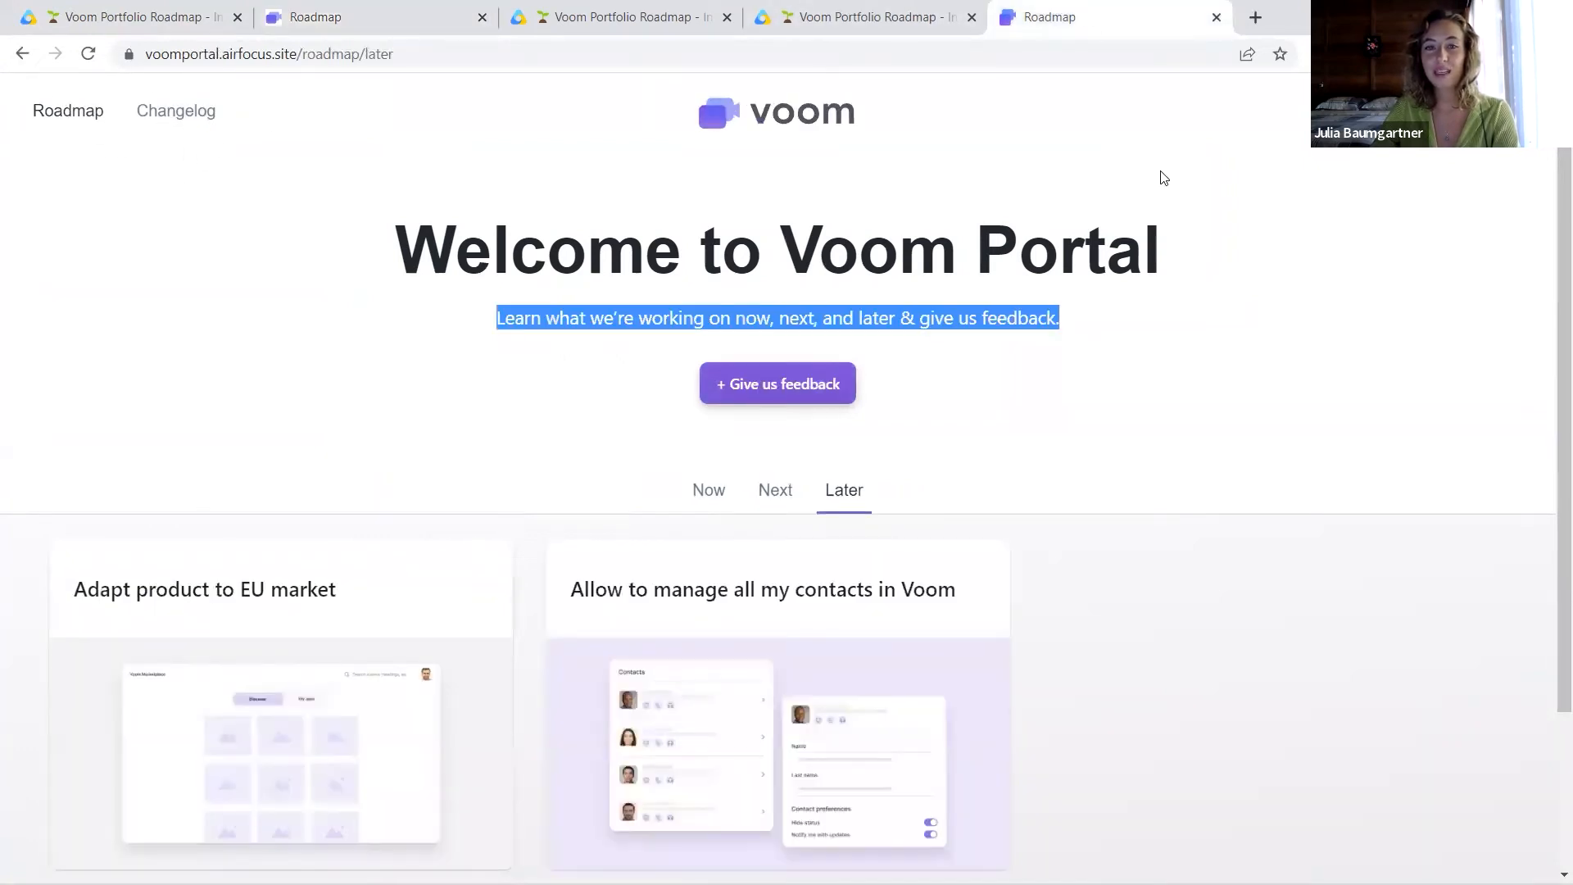
click(708, 494)
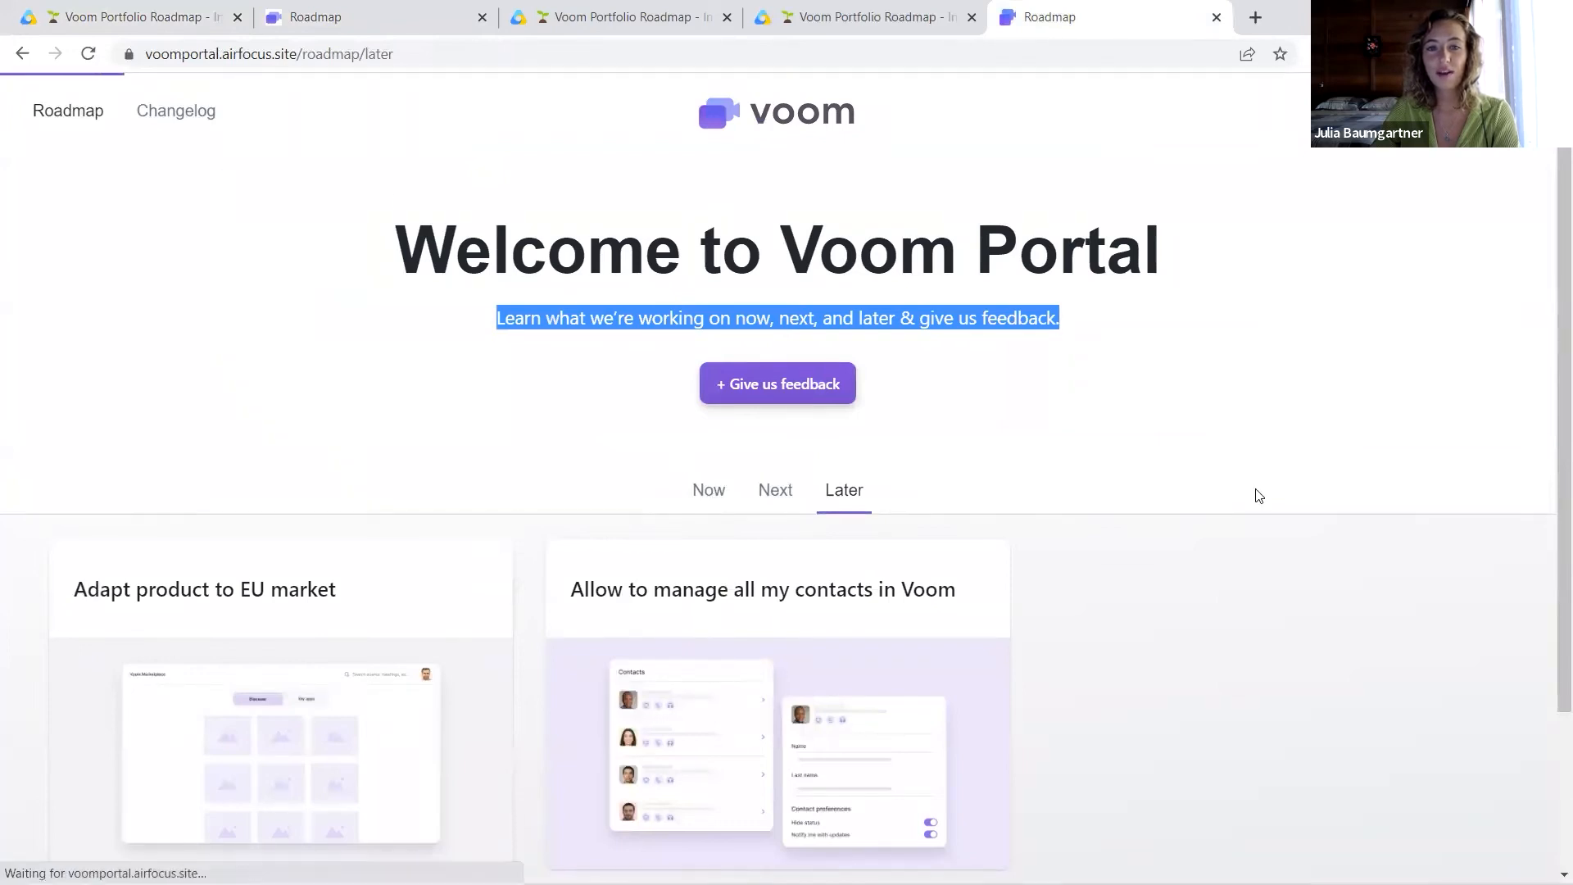
scroll(1257, 487, down, 6)
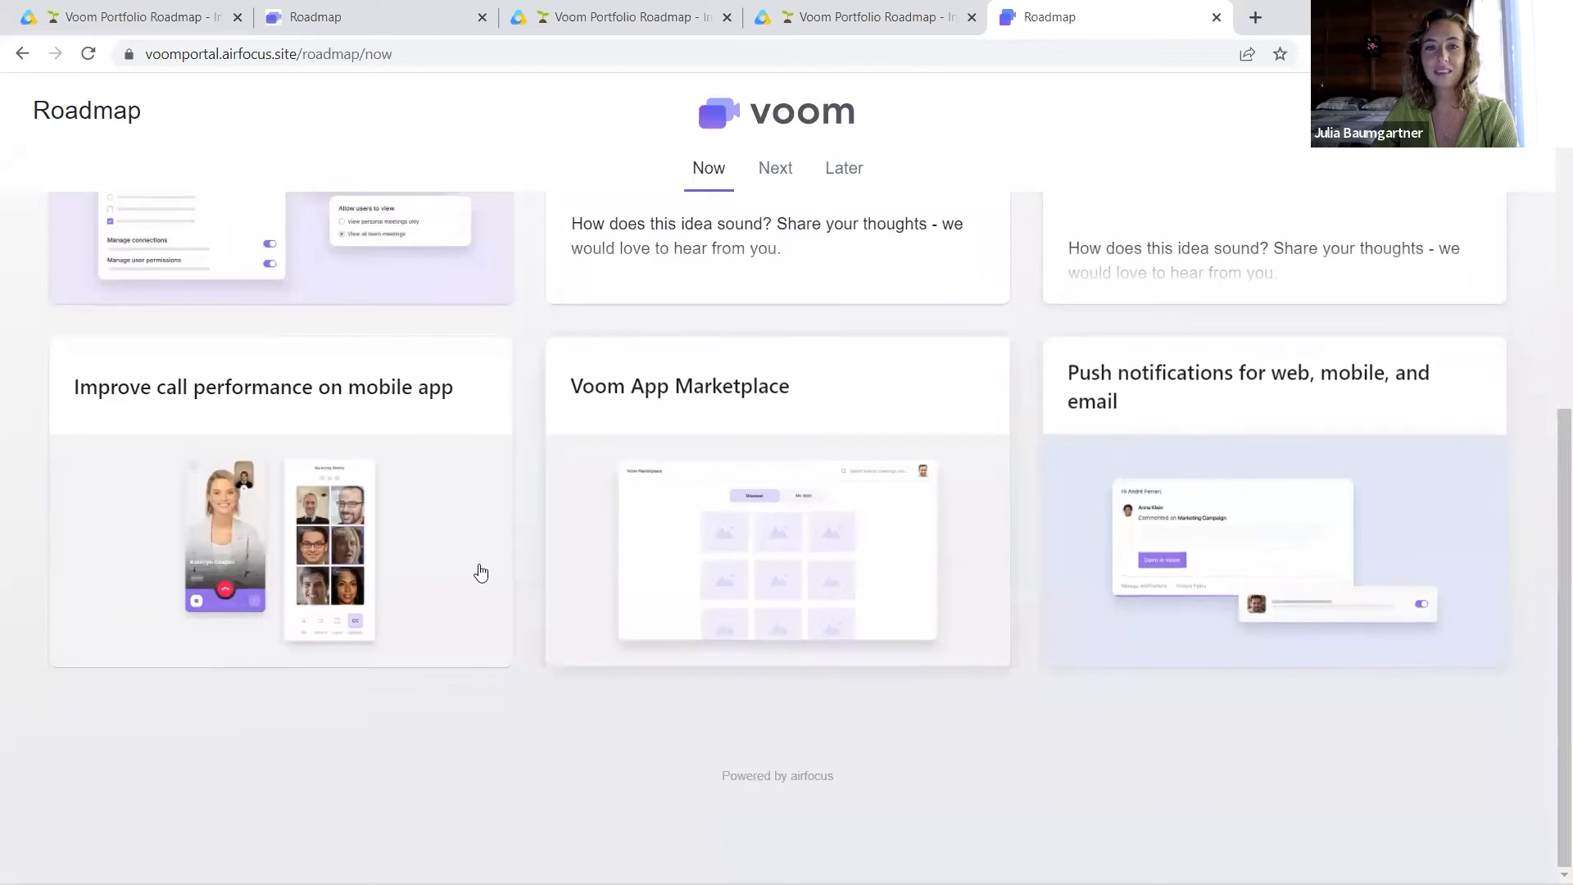
- Return to the Voom Portfolio Roadmap workspace and view the live portal entry of "Added security with detailed user permissions"
scroll(902, 418, up, 6)
click(467, 408)
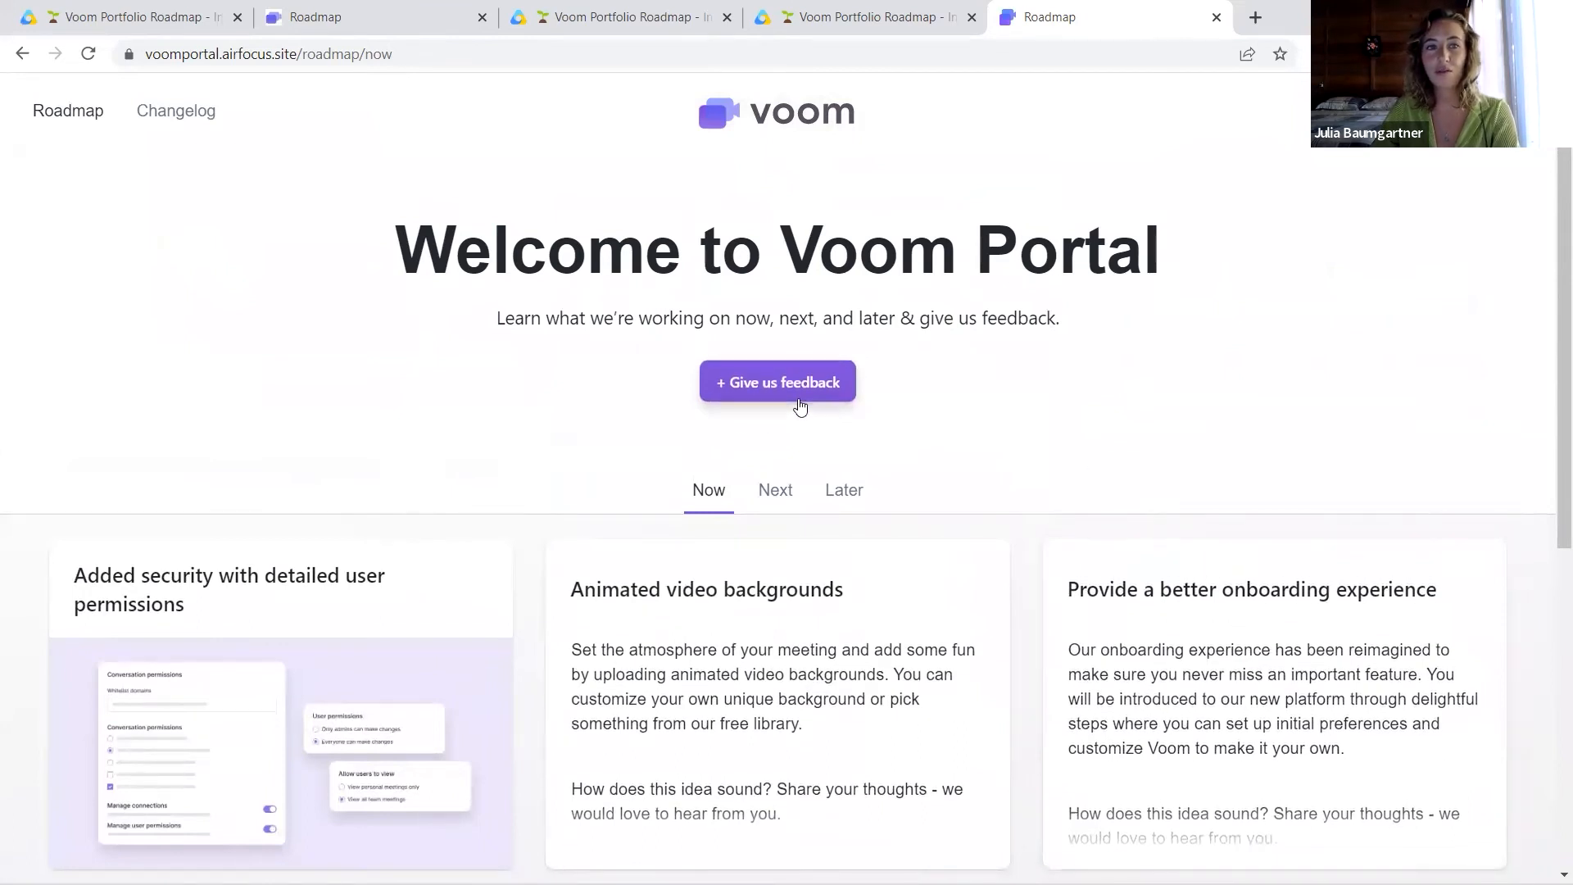
click(201, 8)
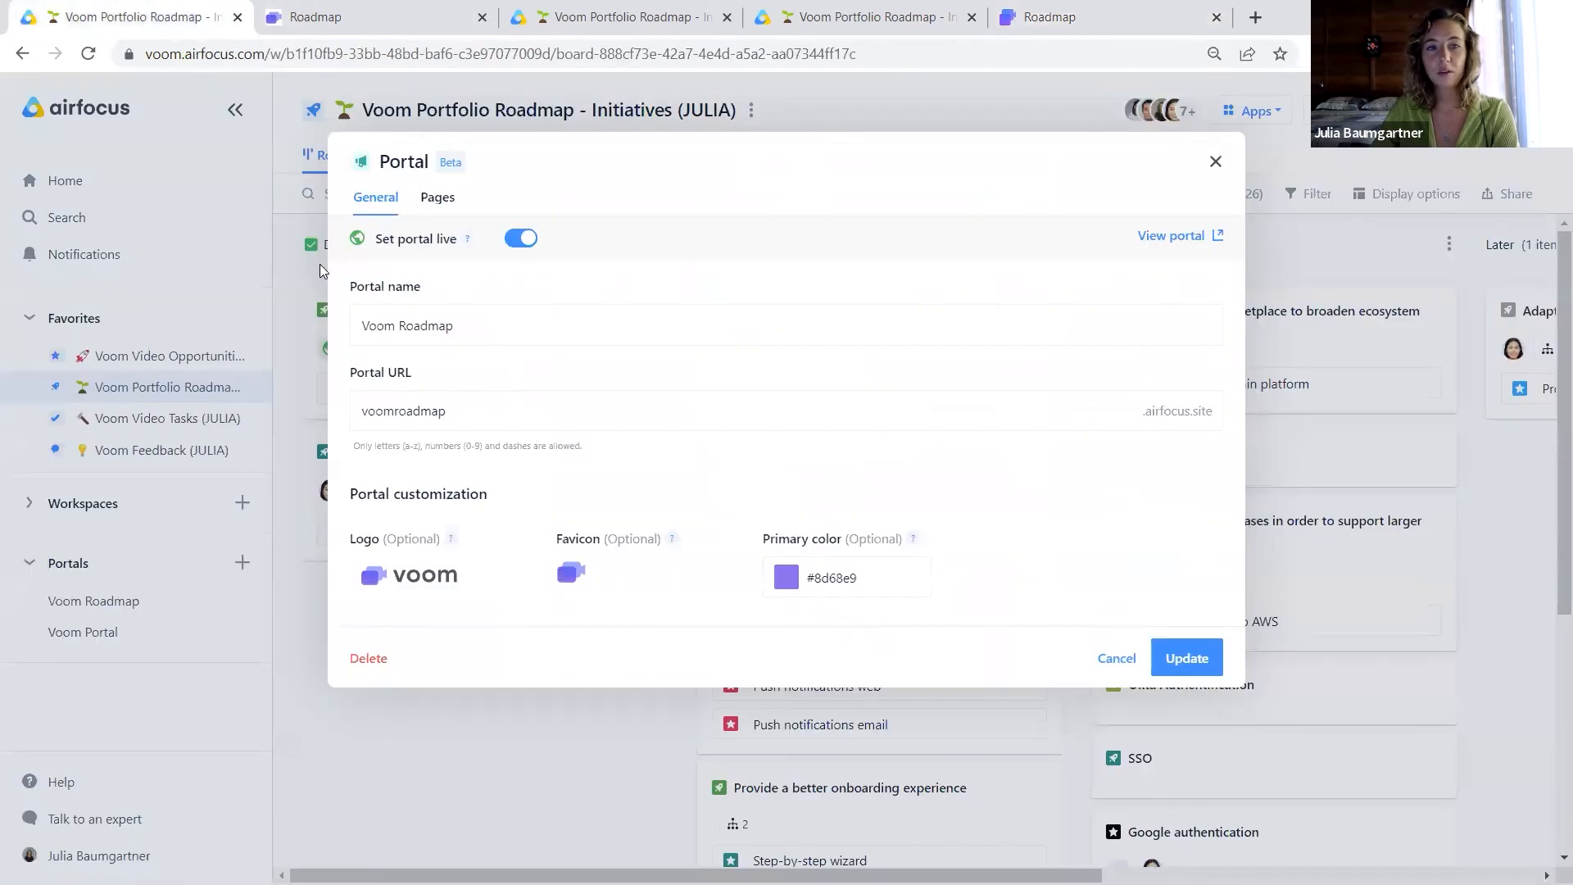
click(296, 382)
click(450, 318)
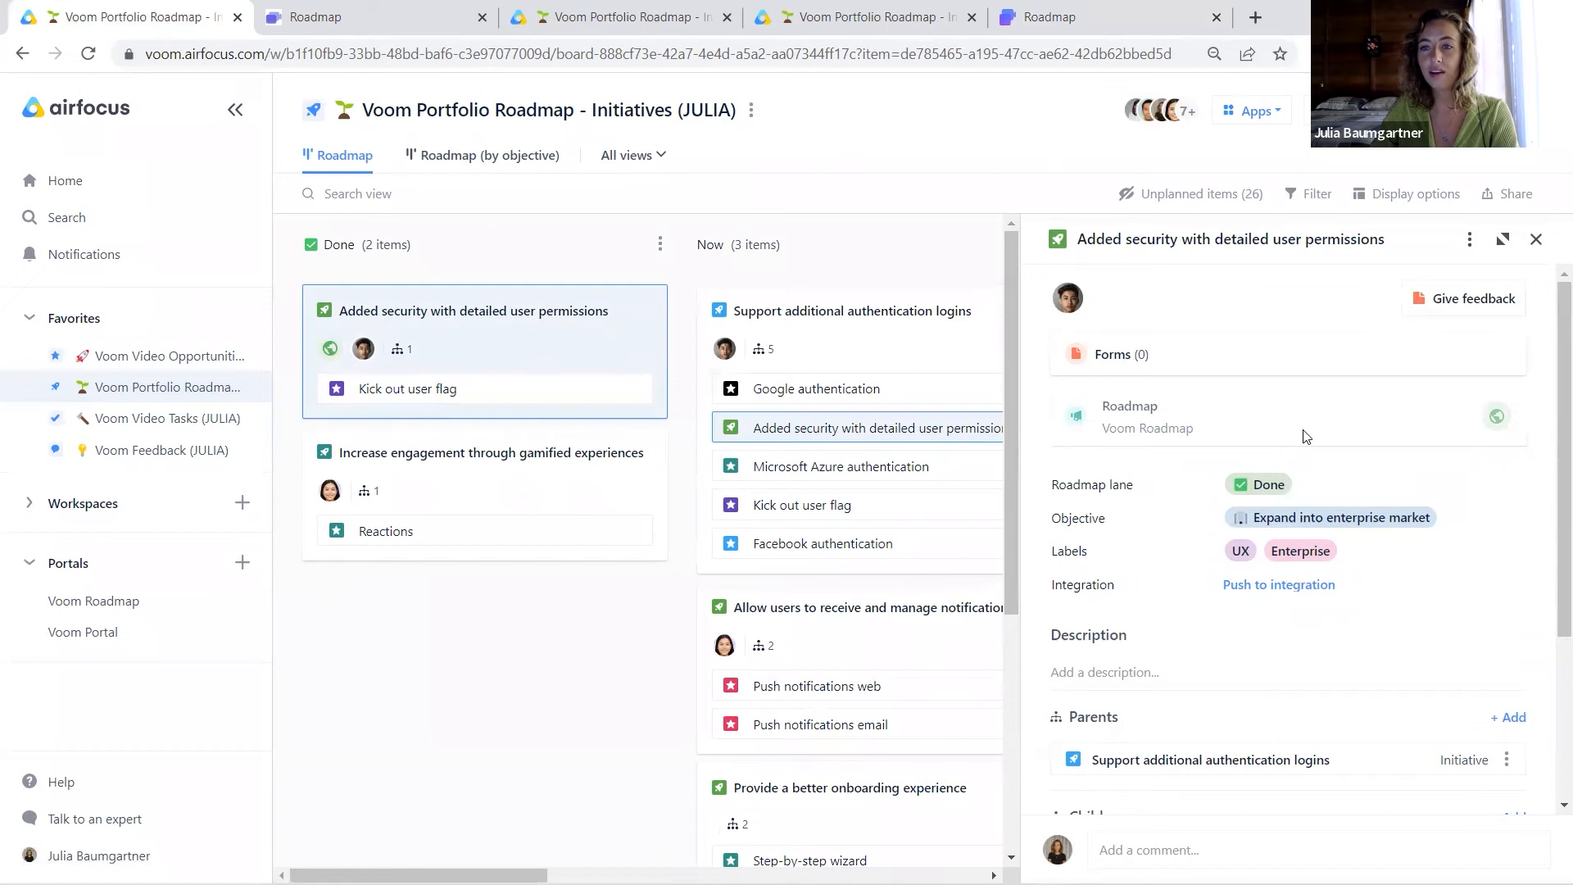
click(1125, 410)
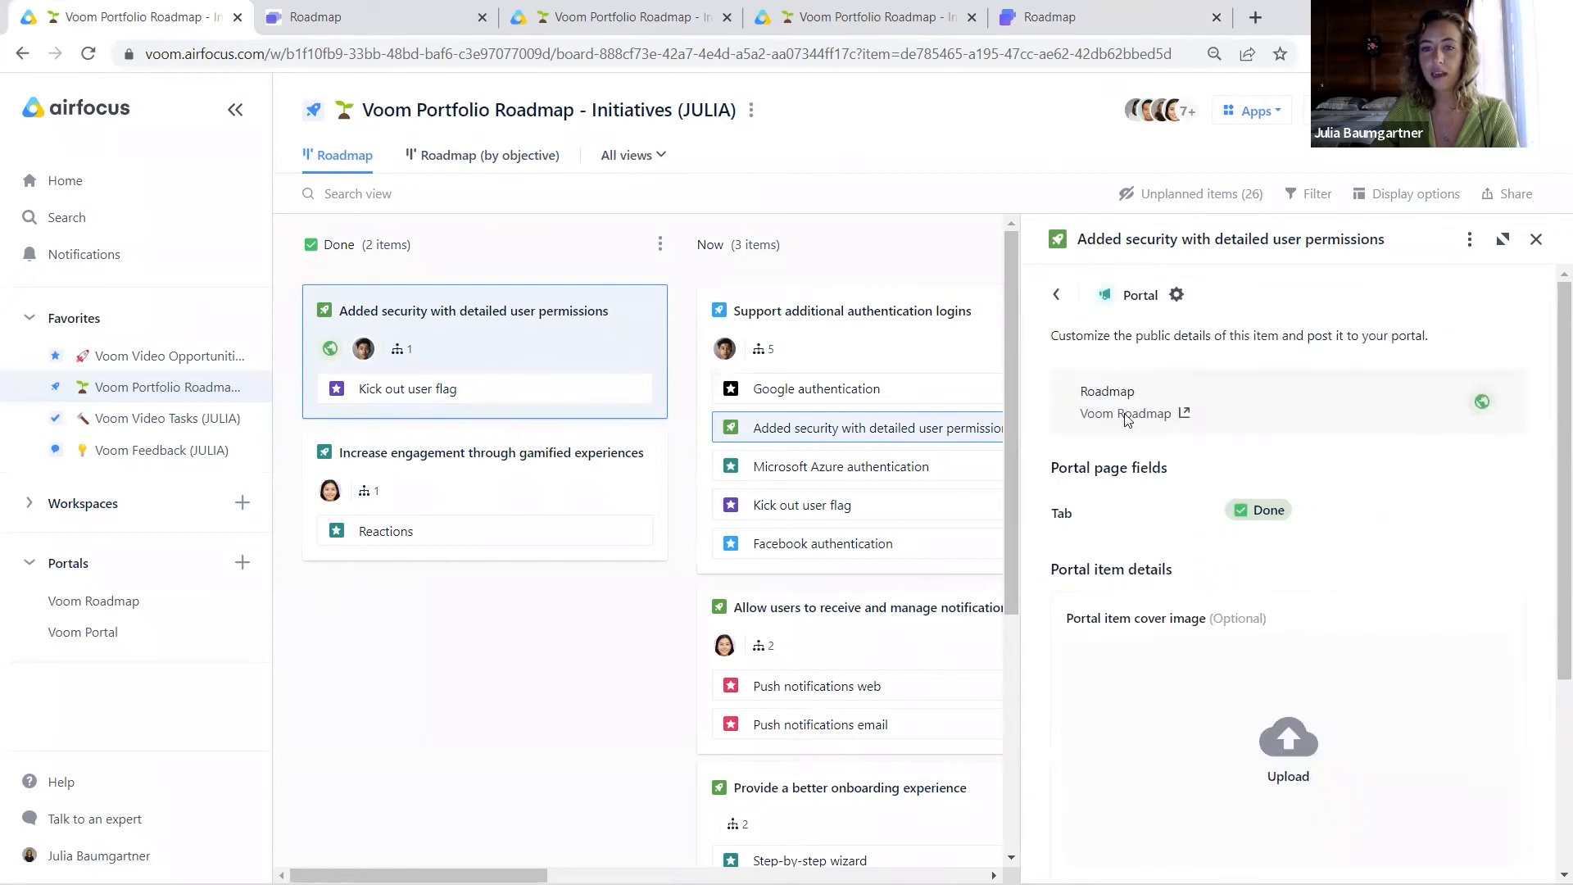
click(1187, 414)
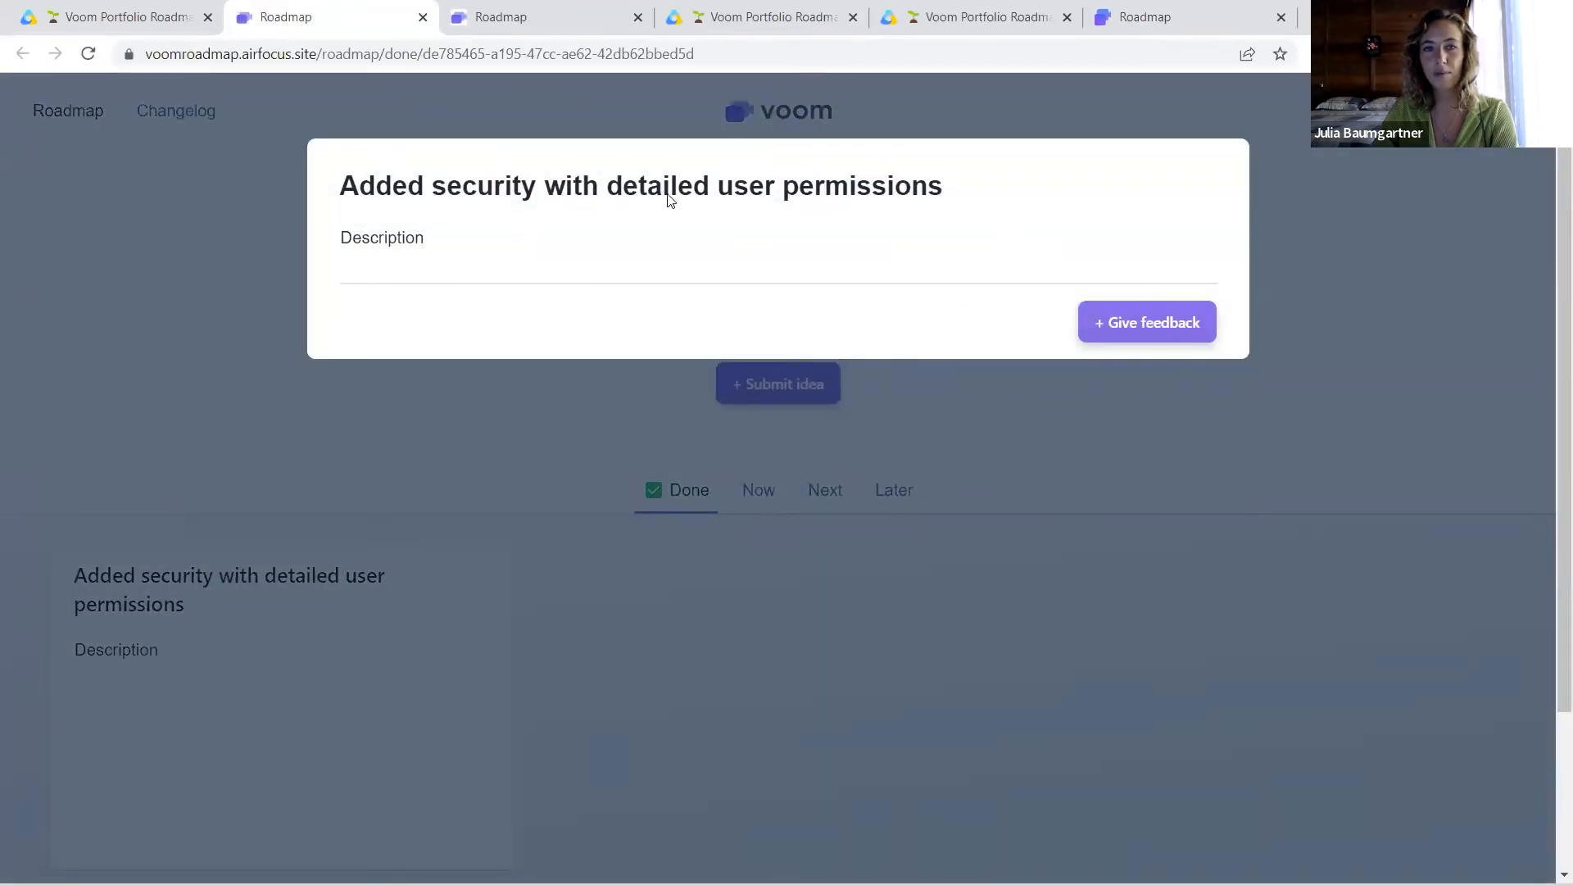
- Look at the Voom Feedback workspace's inbox and the Submit idea form on the live Voom Roadmap portal
click(127, 18)
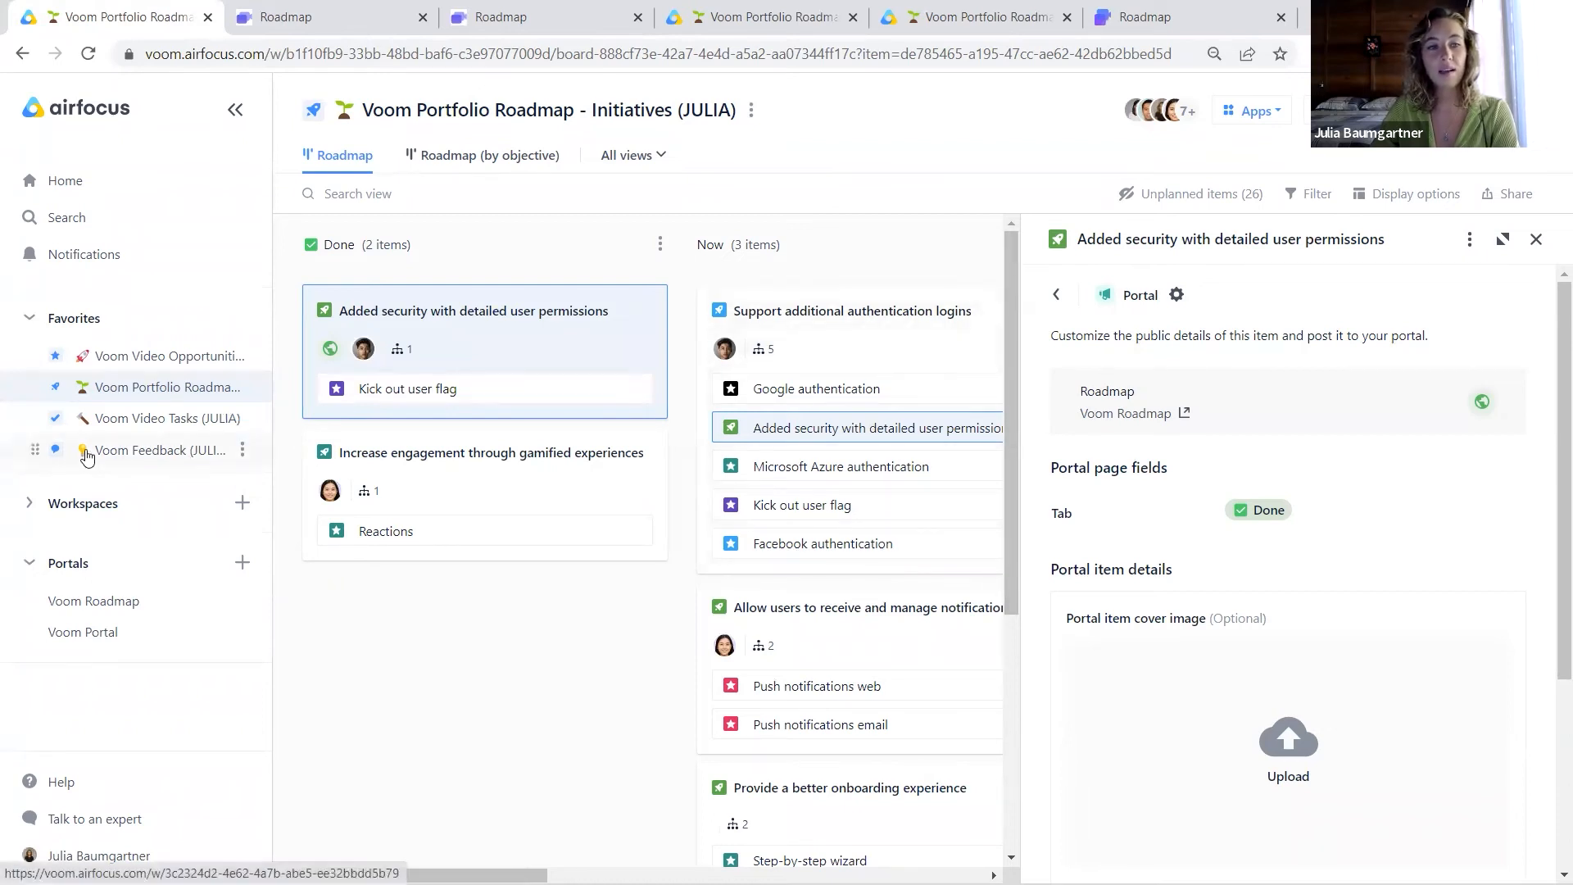
click(136, 451)
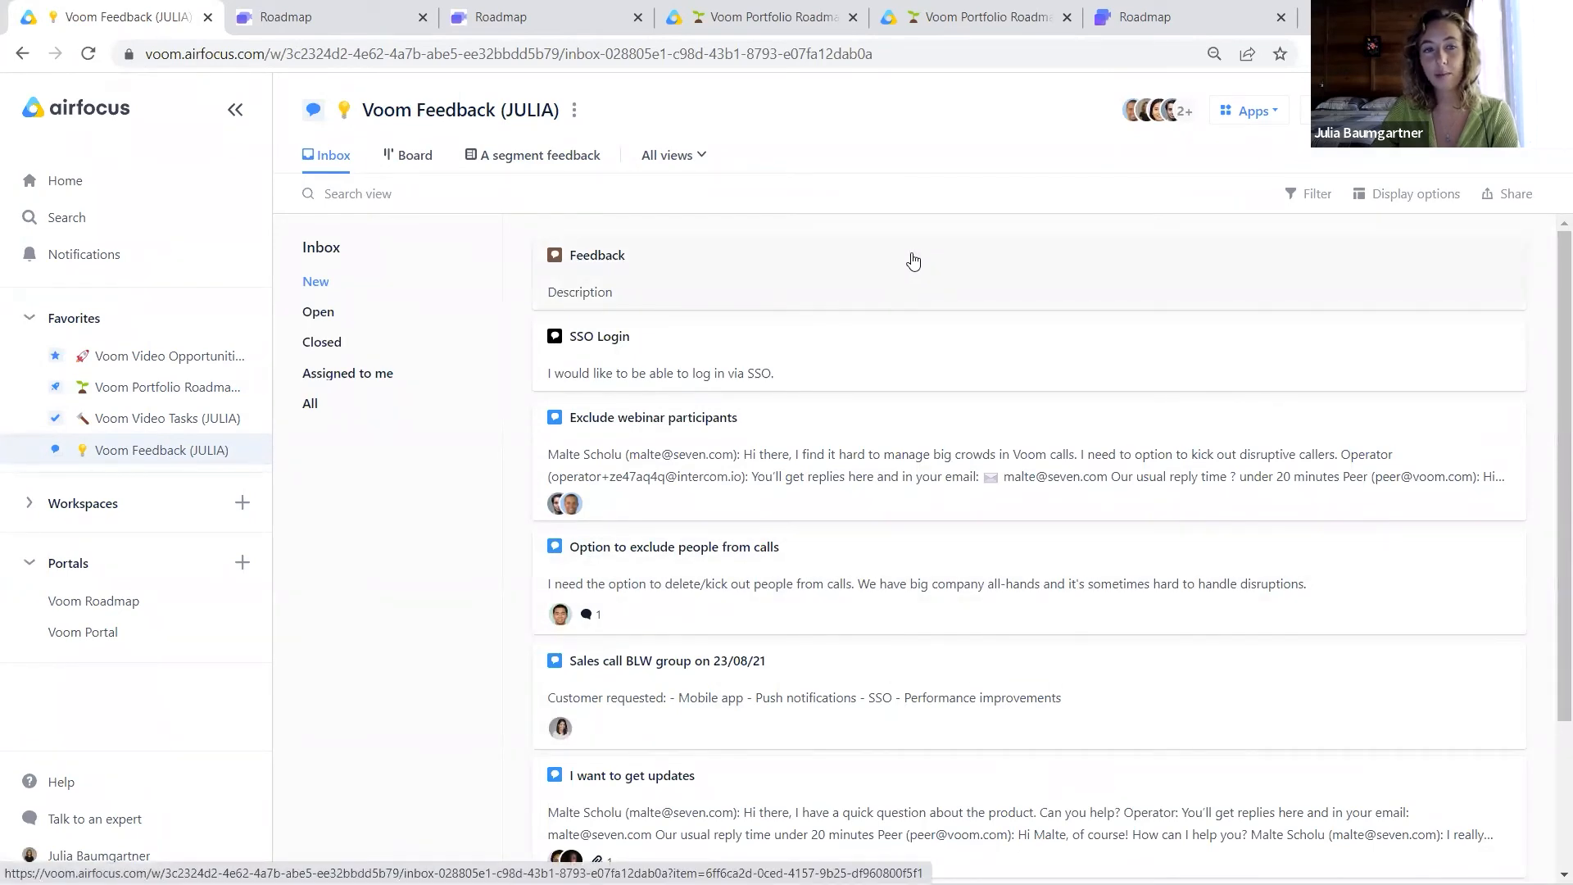
click(332, 12)
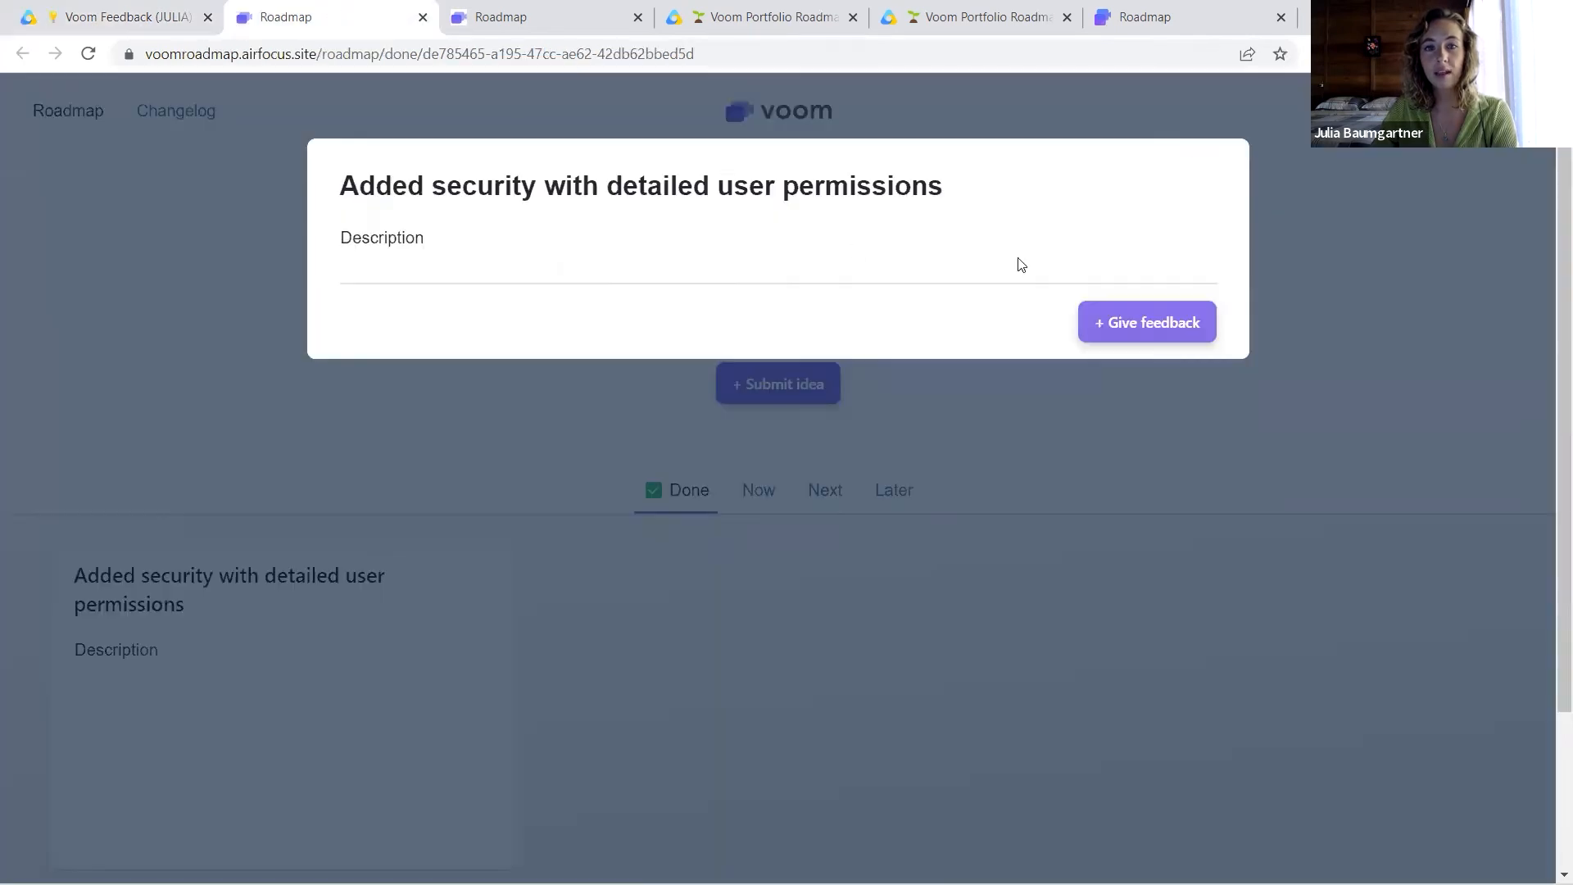
click(1068, 393)
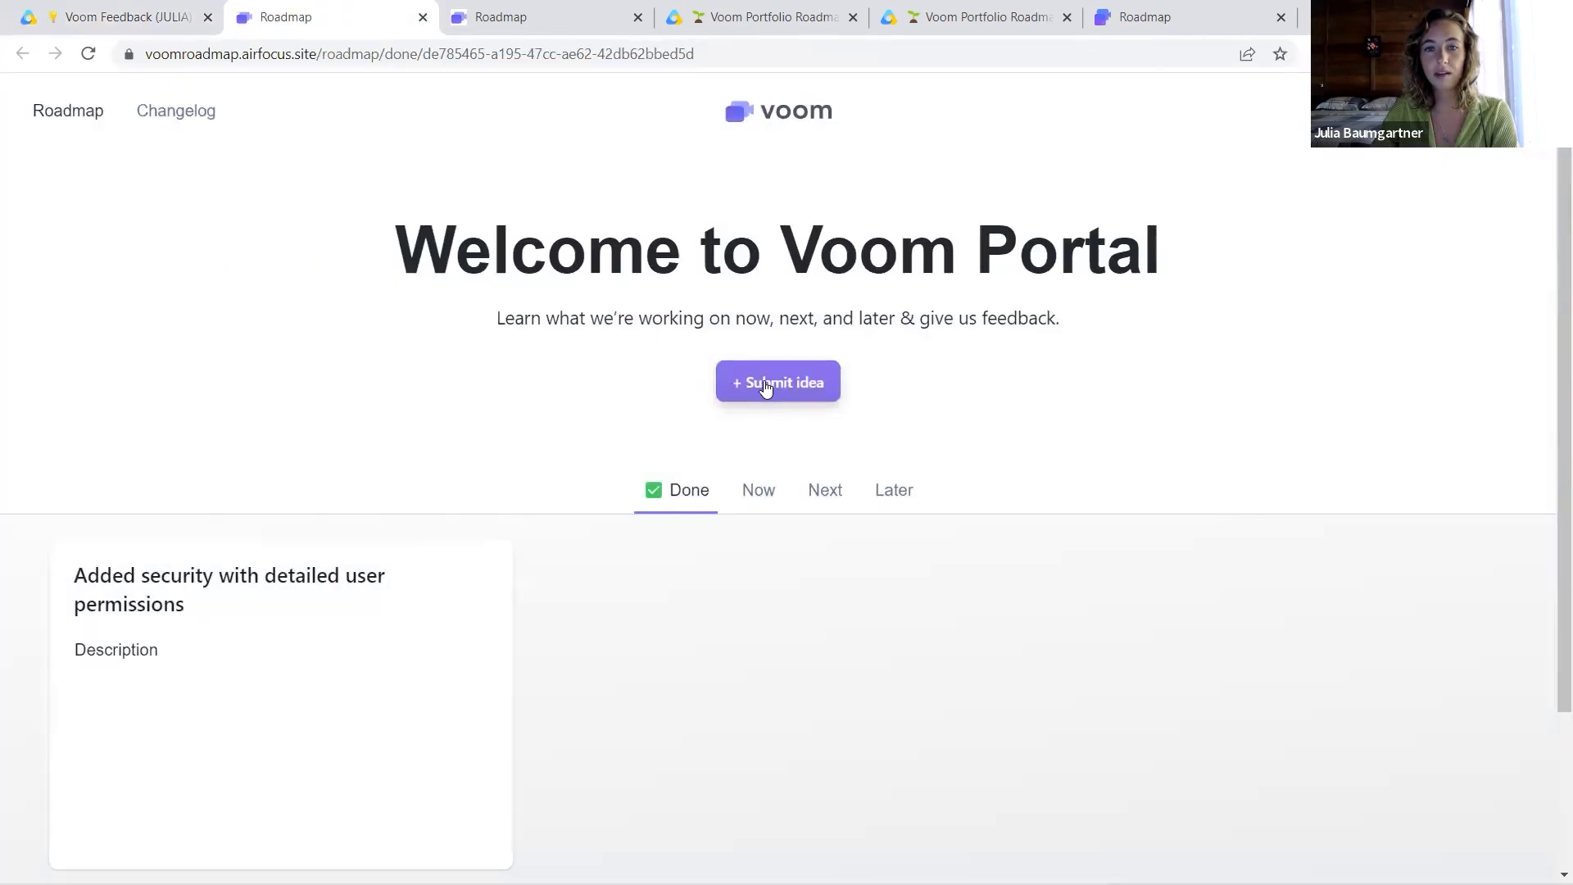
click(766, 388)
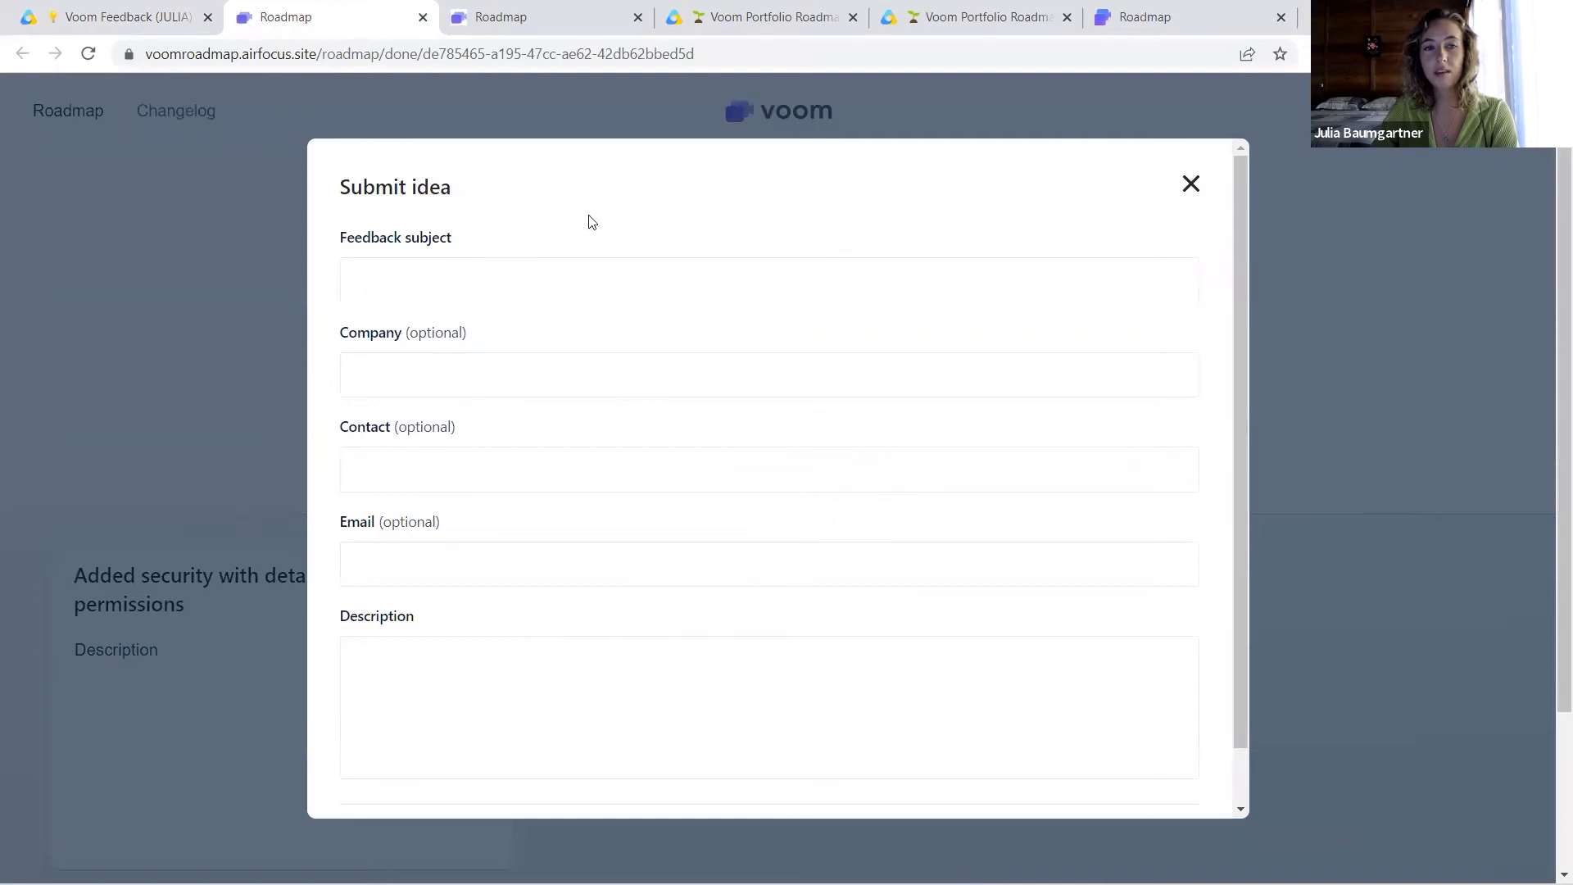
- Check the apps available in the Voom Feedback workspace and look through the new feedback items in its inbox
click(164, 16)
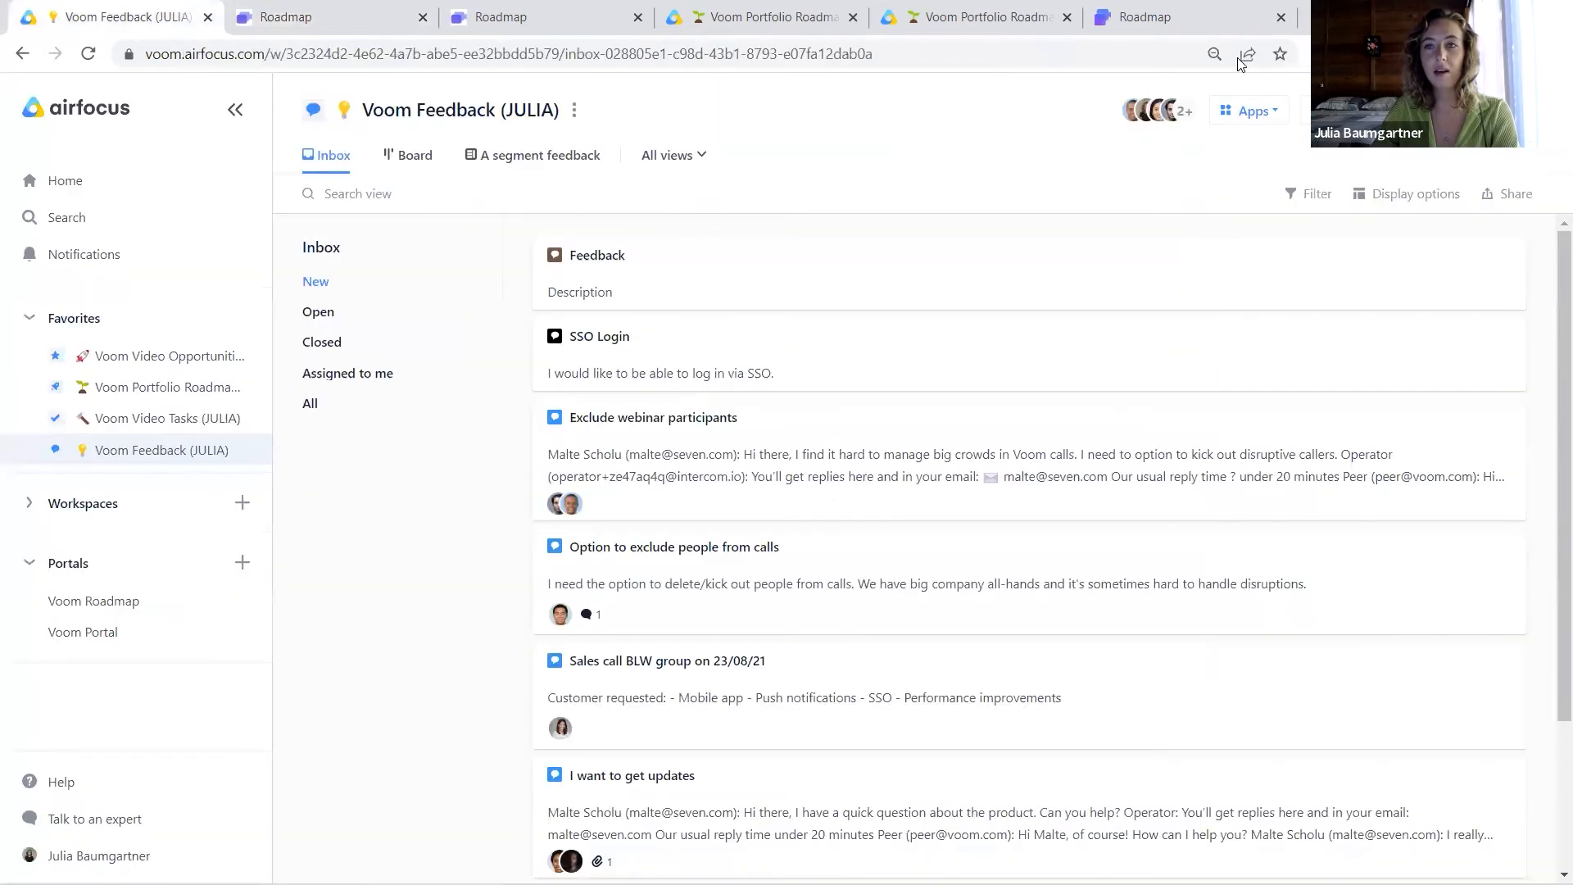
click(1250, 110)
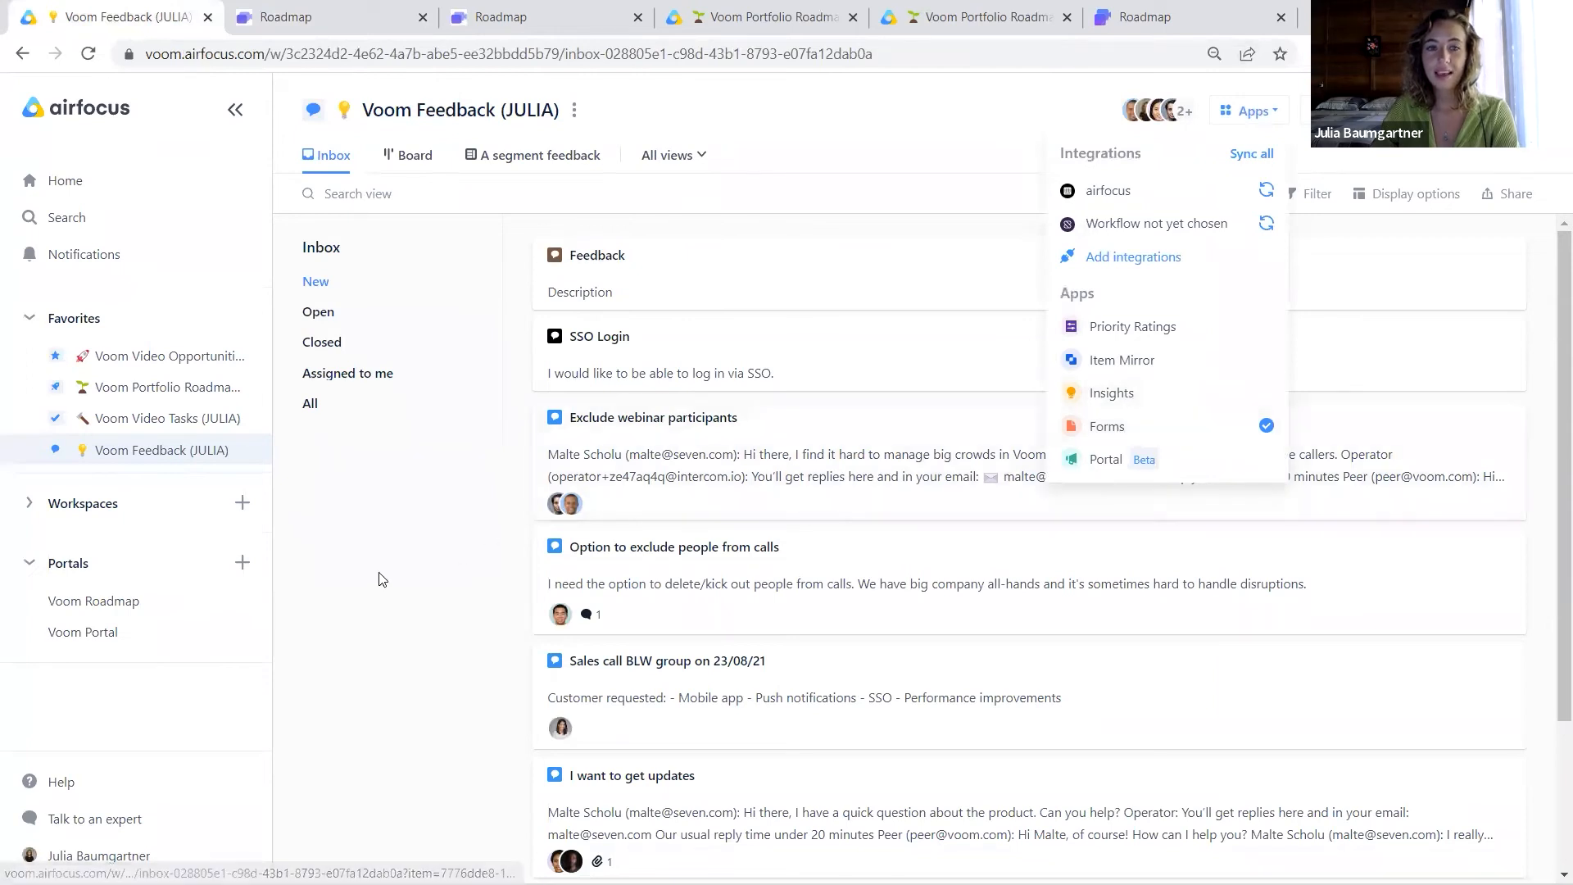
click(385, 594)
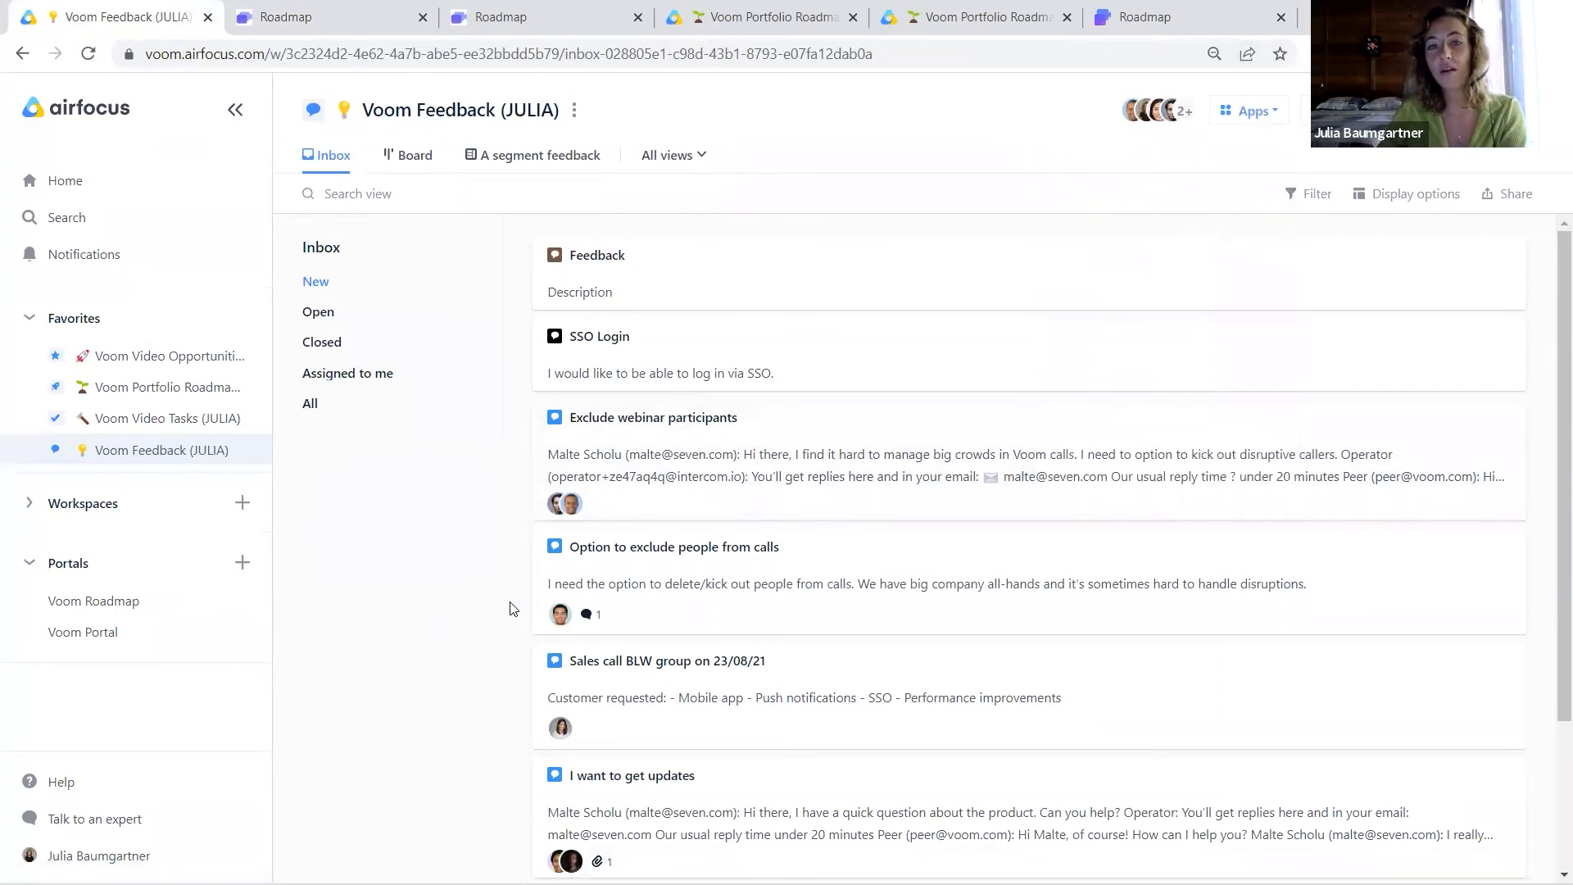
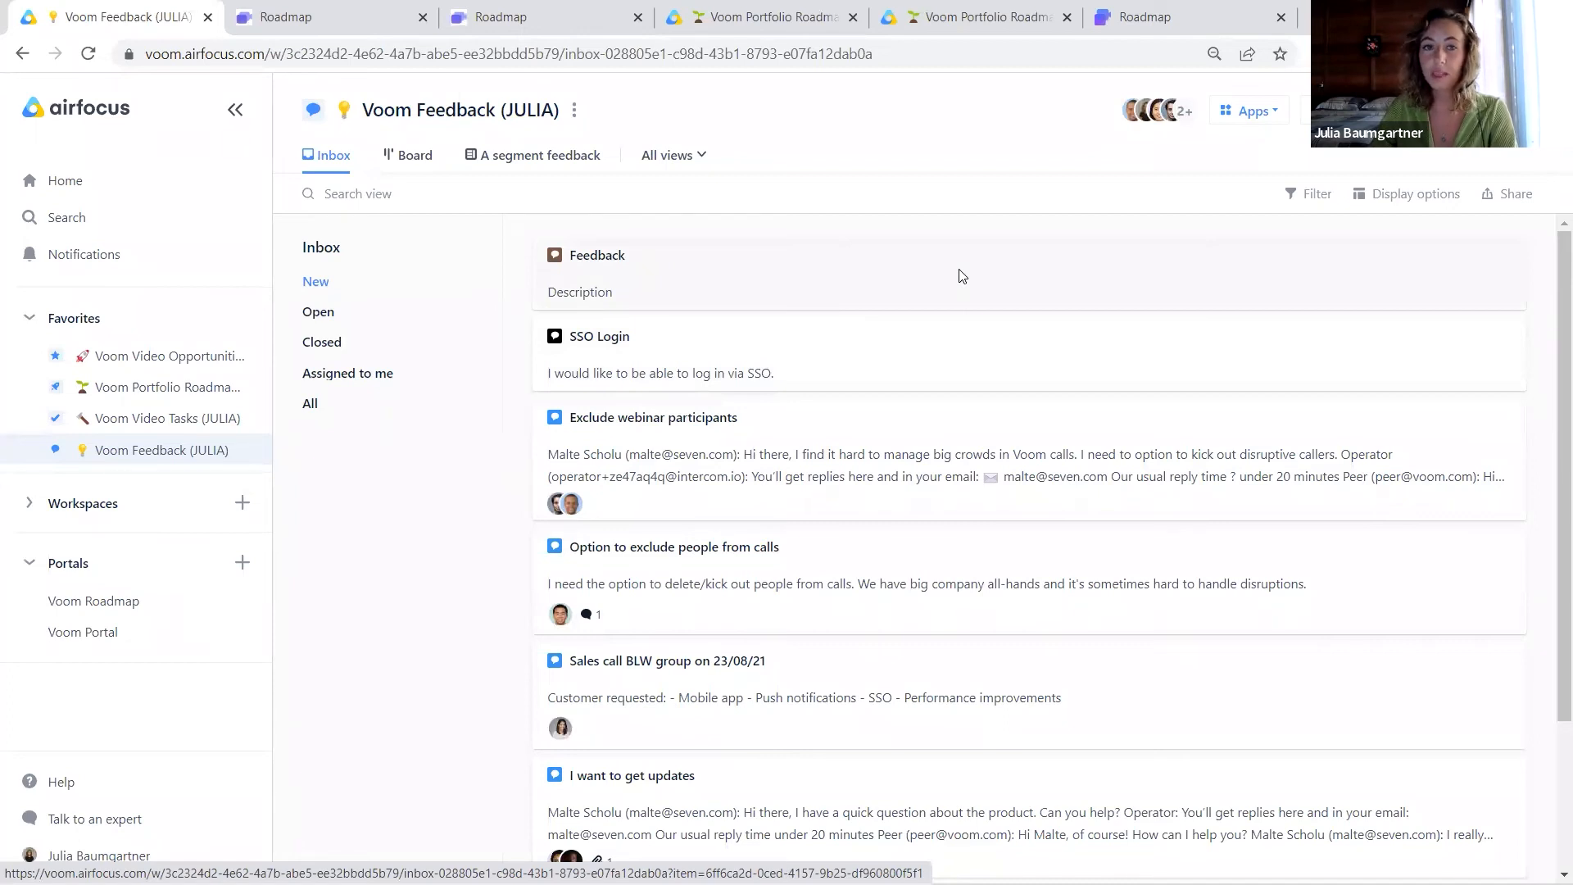
scroll(965, 347, down, 3)
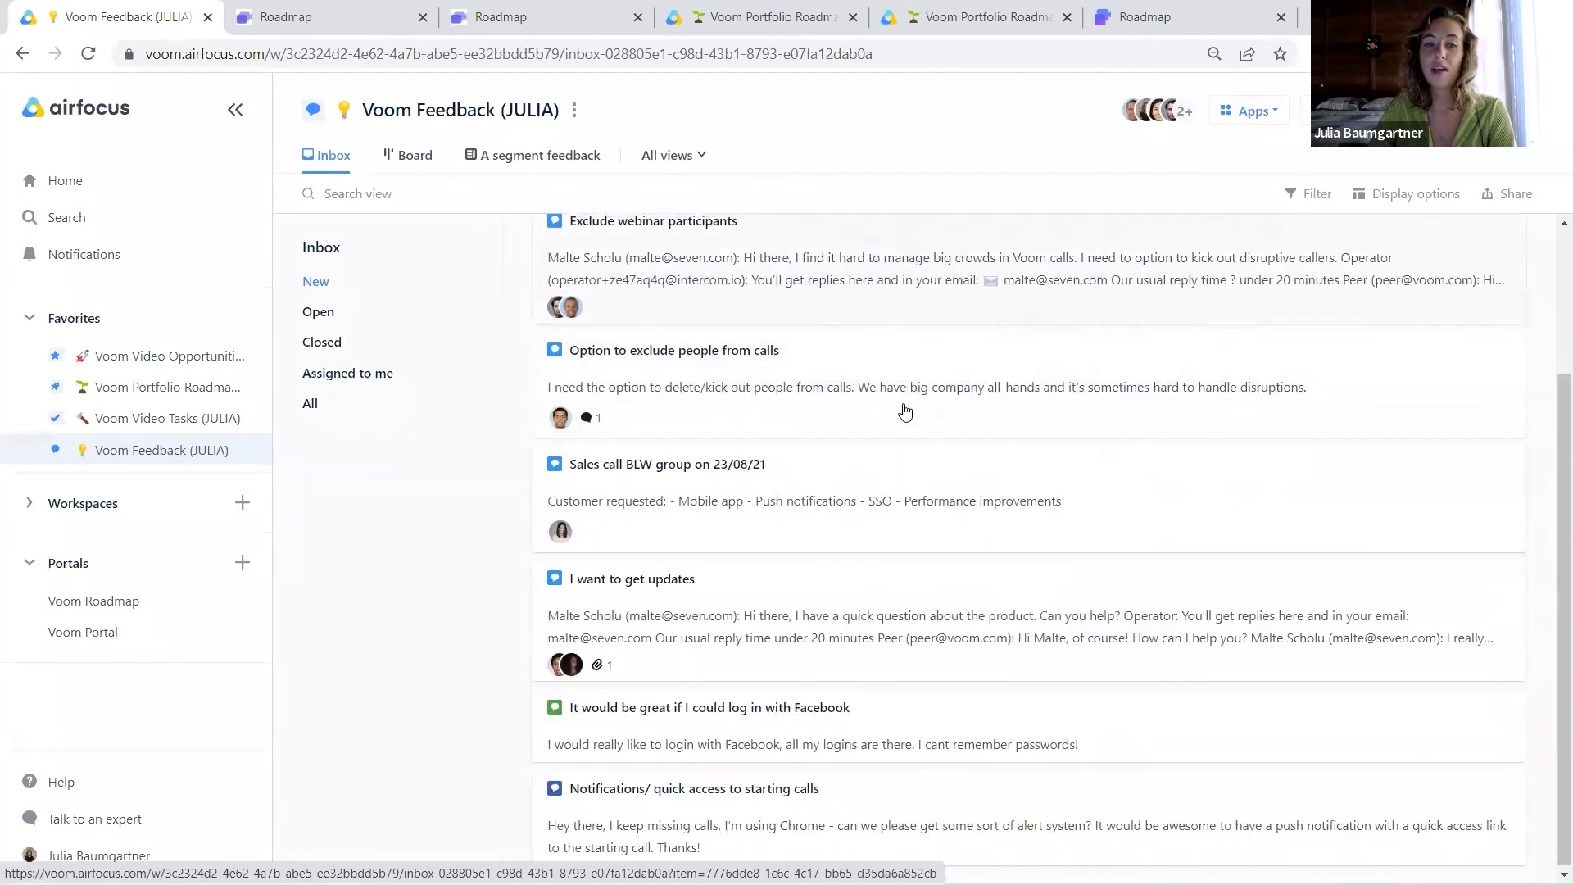
scroll(1007, 372, up, 1)
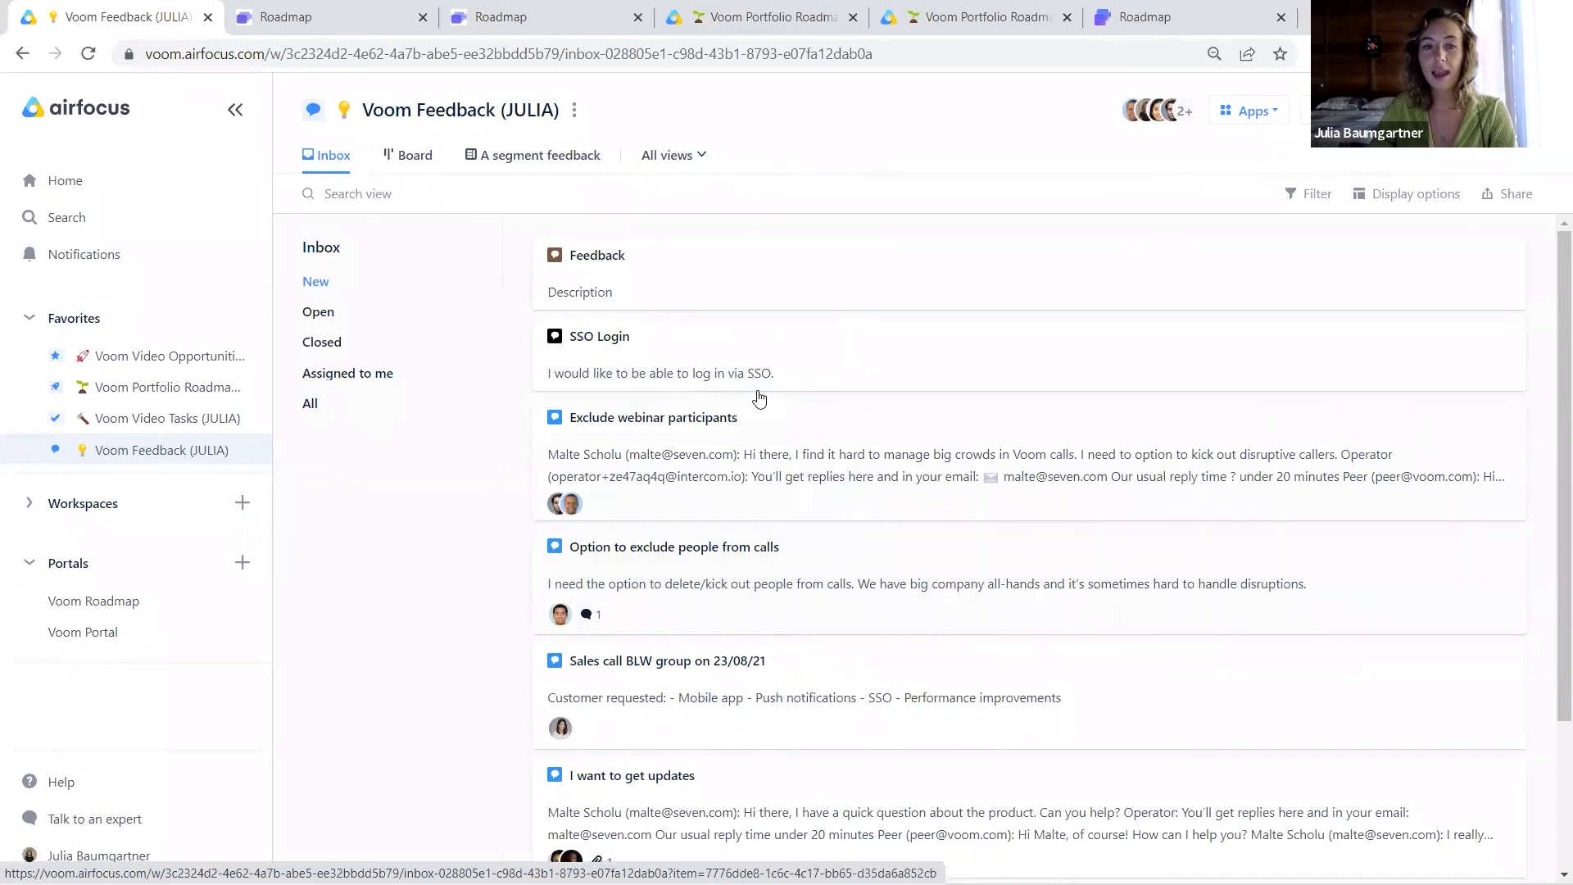
- Examine the "Exclude webinar participants" feedback item: its feedback type, label and customer tier options and its description
click(809, 451)
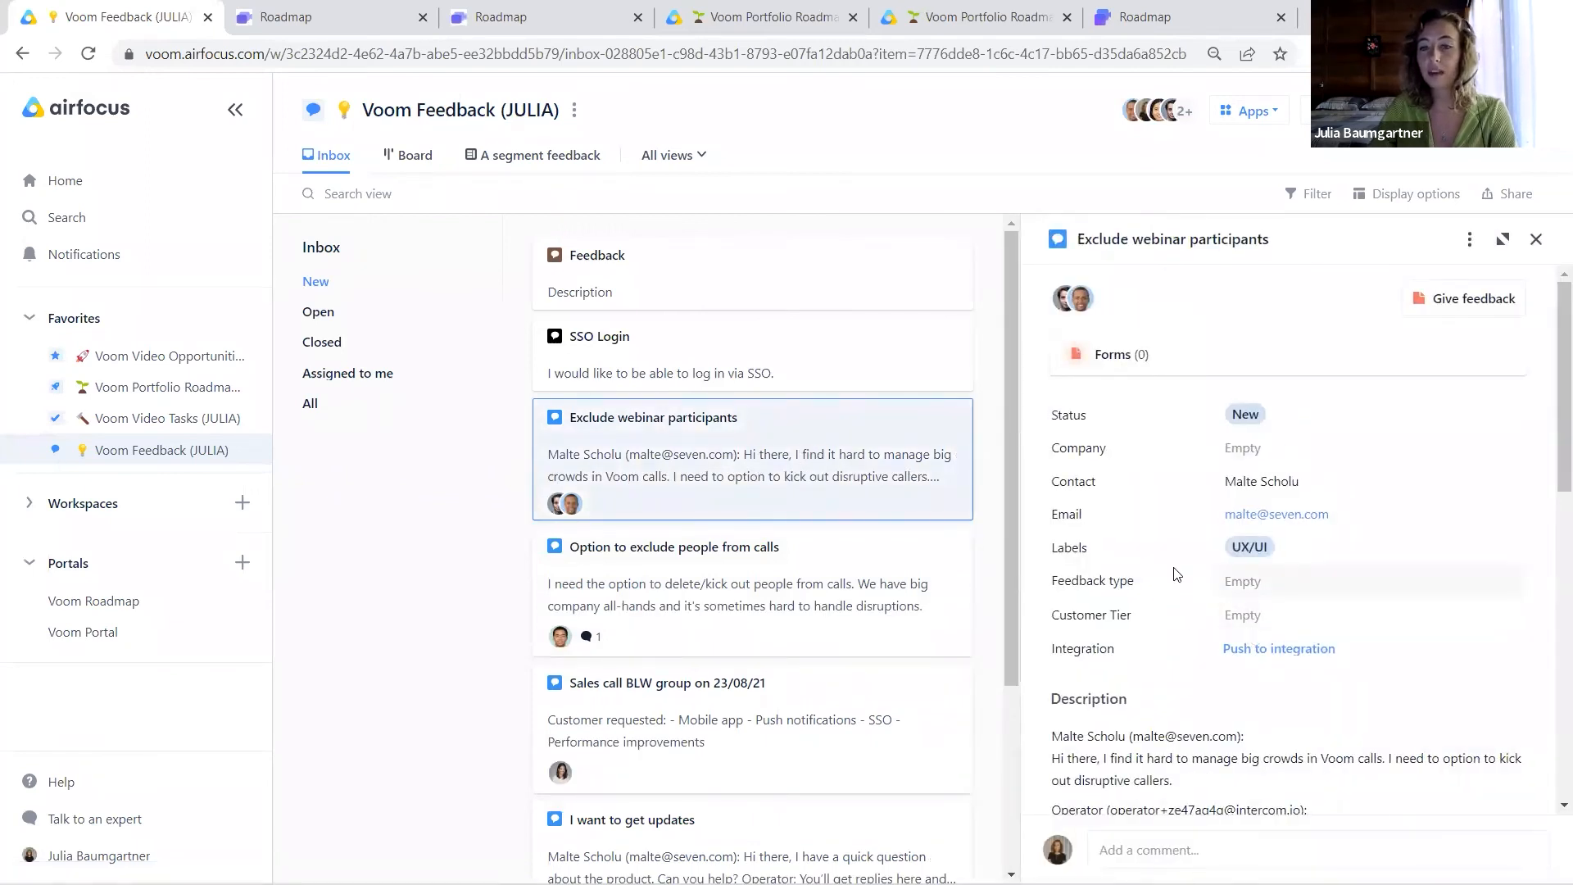
click(1258, 584)
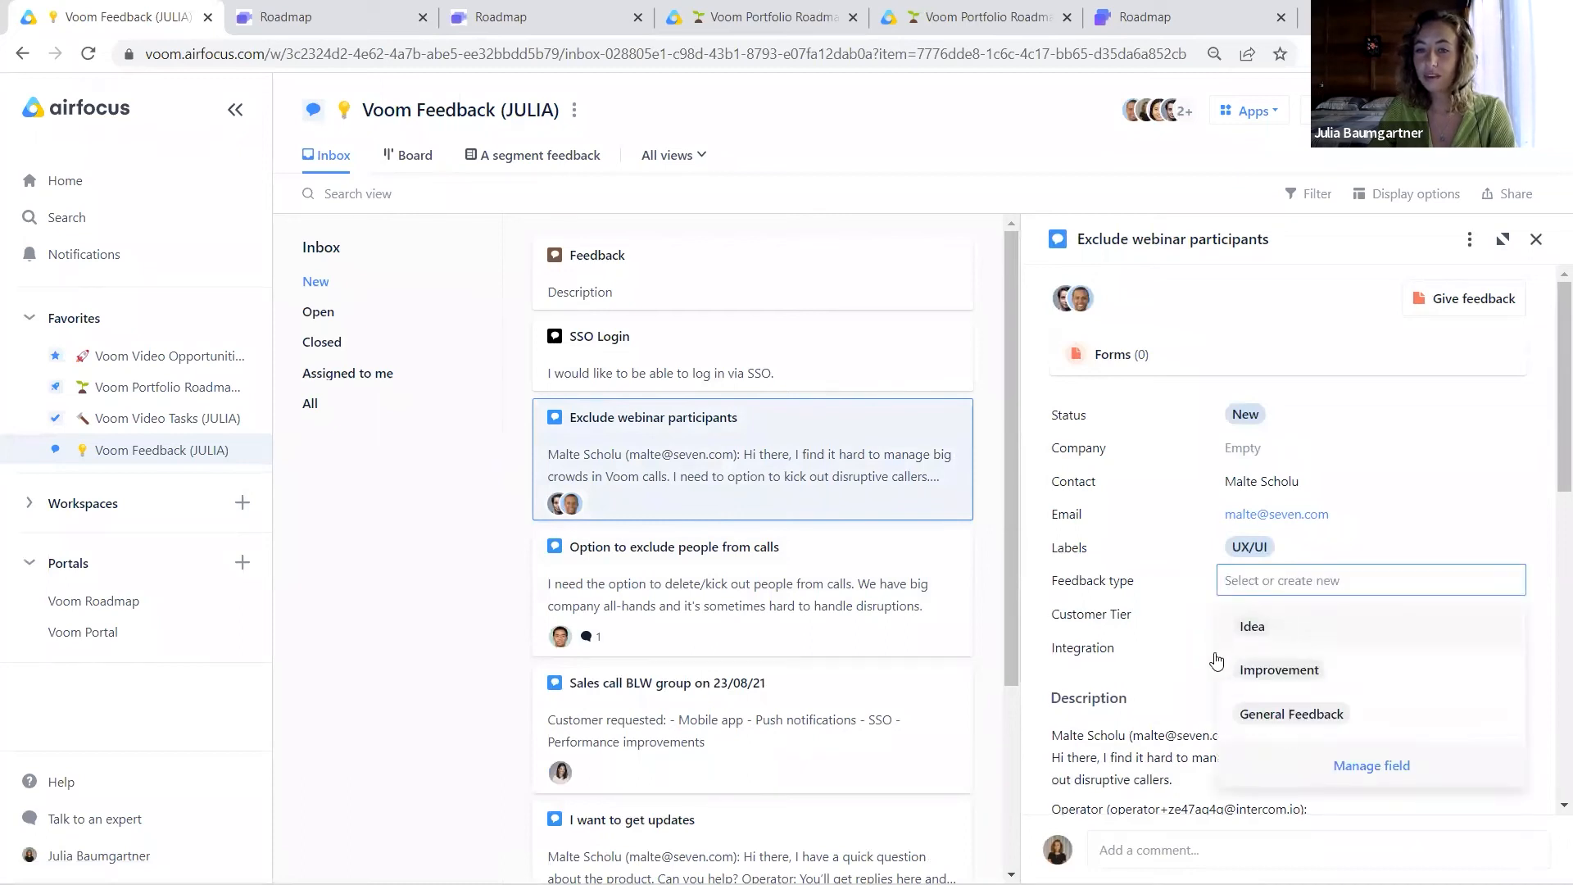
click(1322, 551)
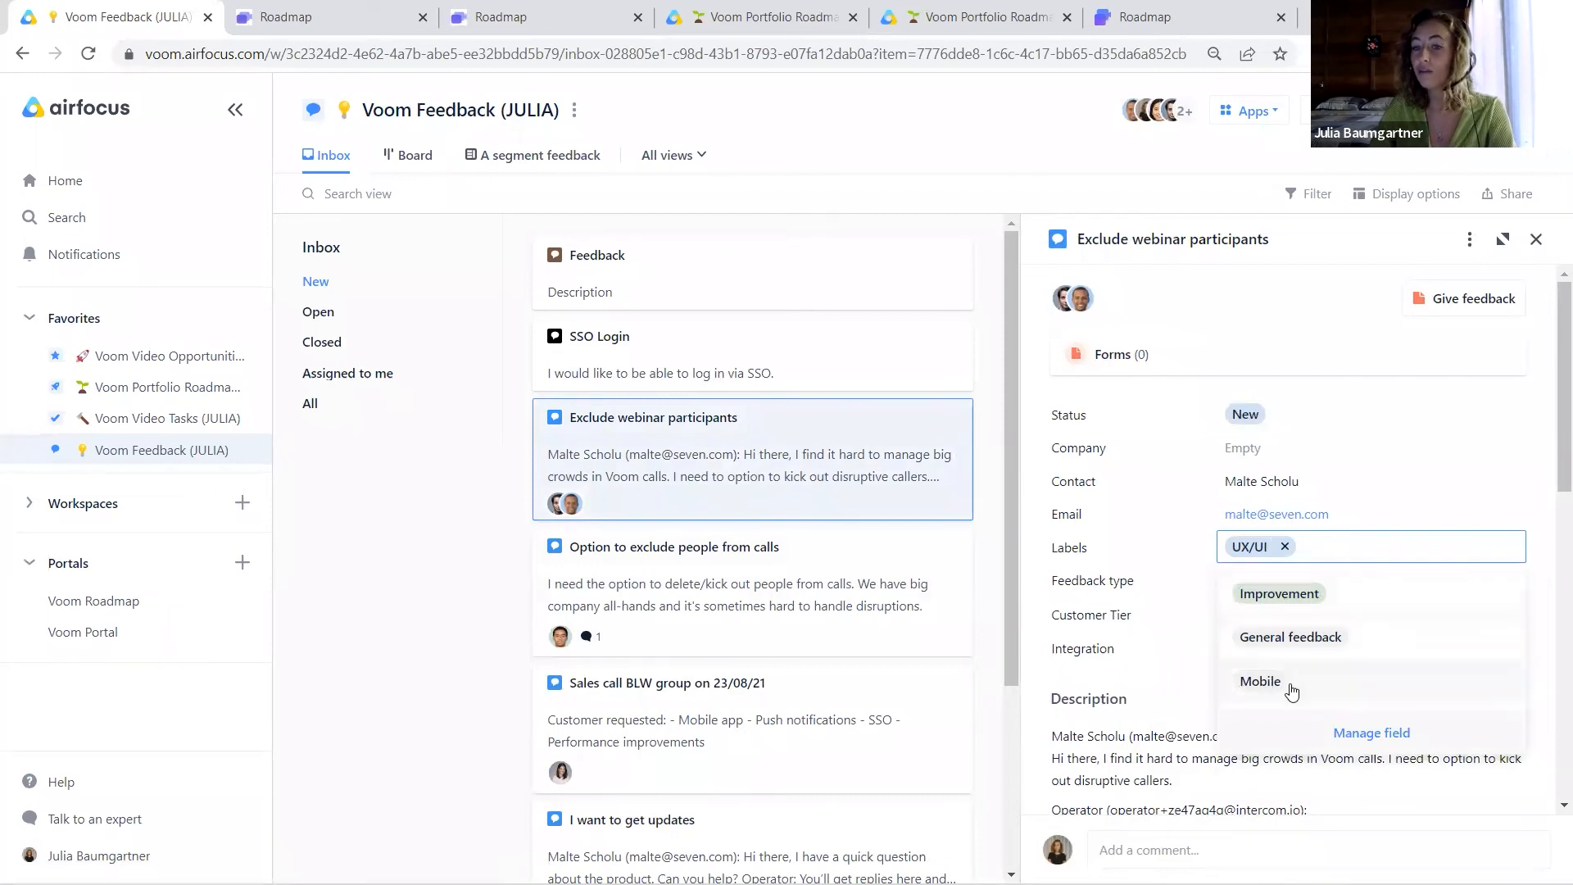
click(1163, 672)
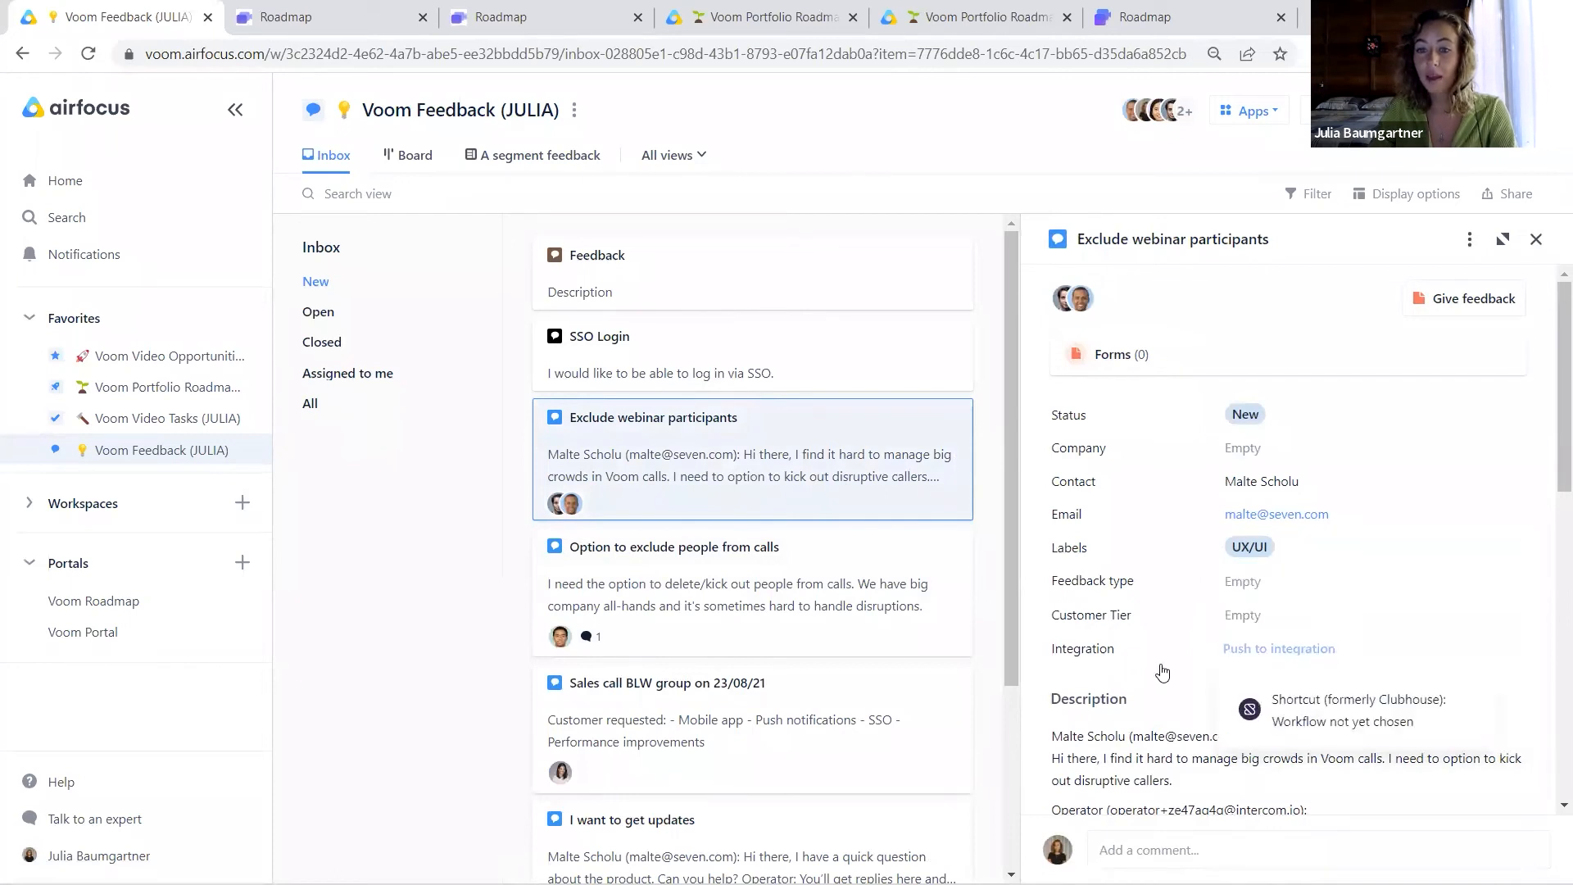
click(1249, 621)
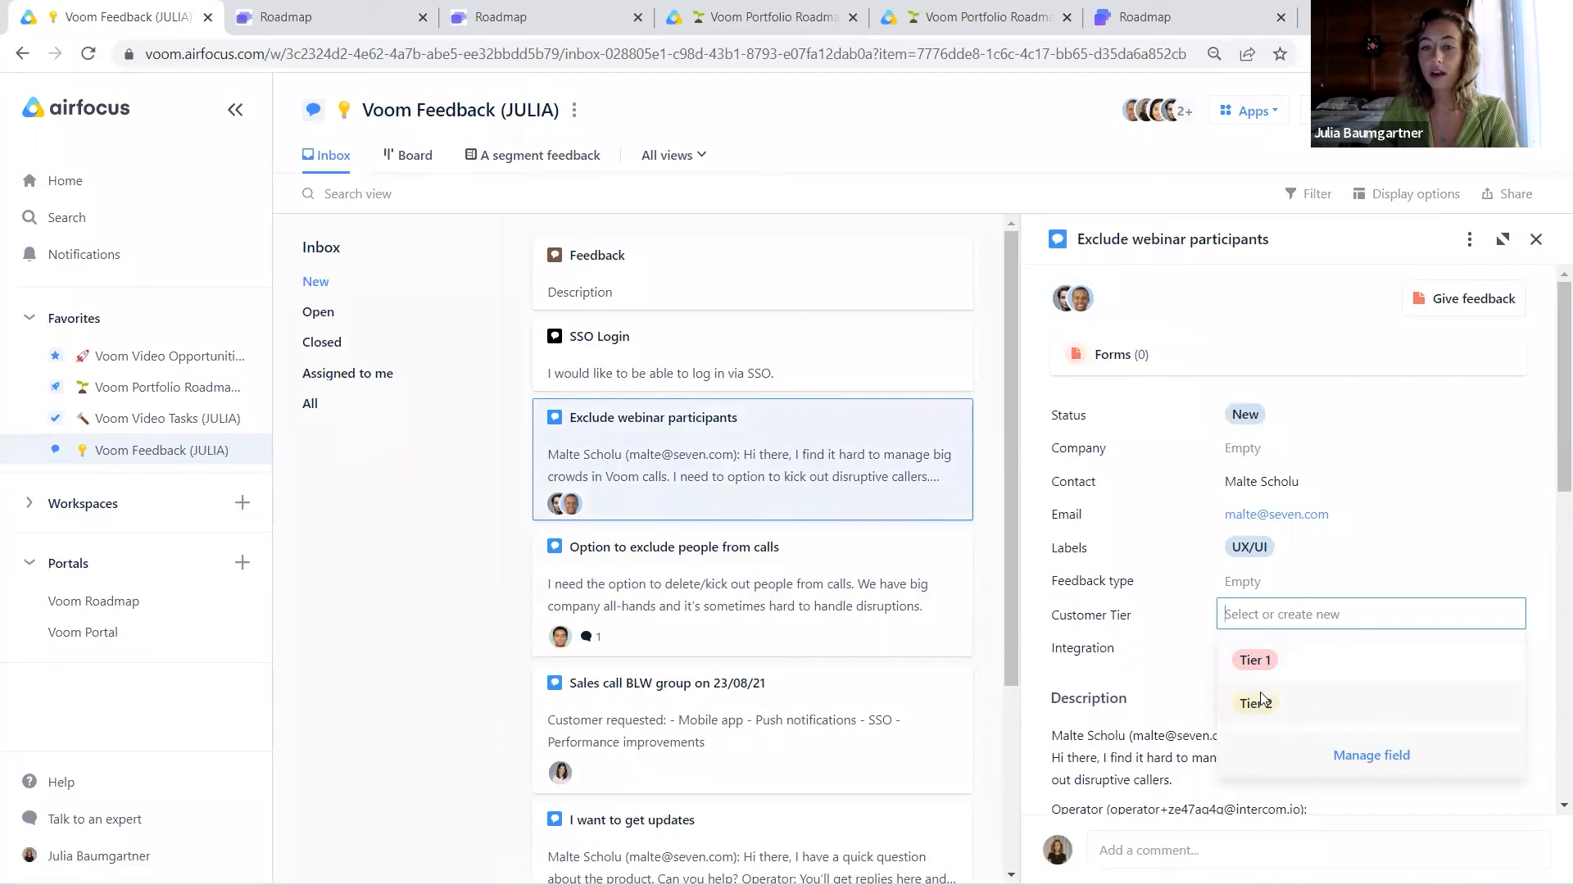
click(1125, 661)
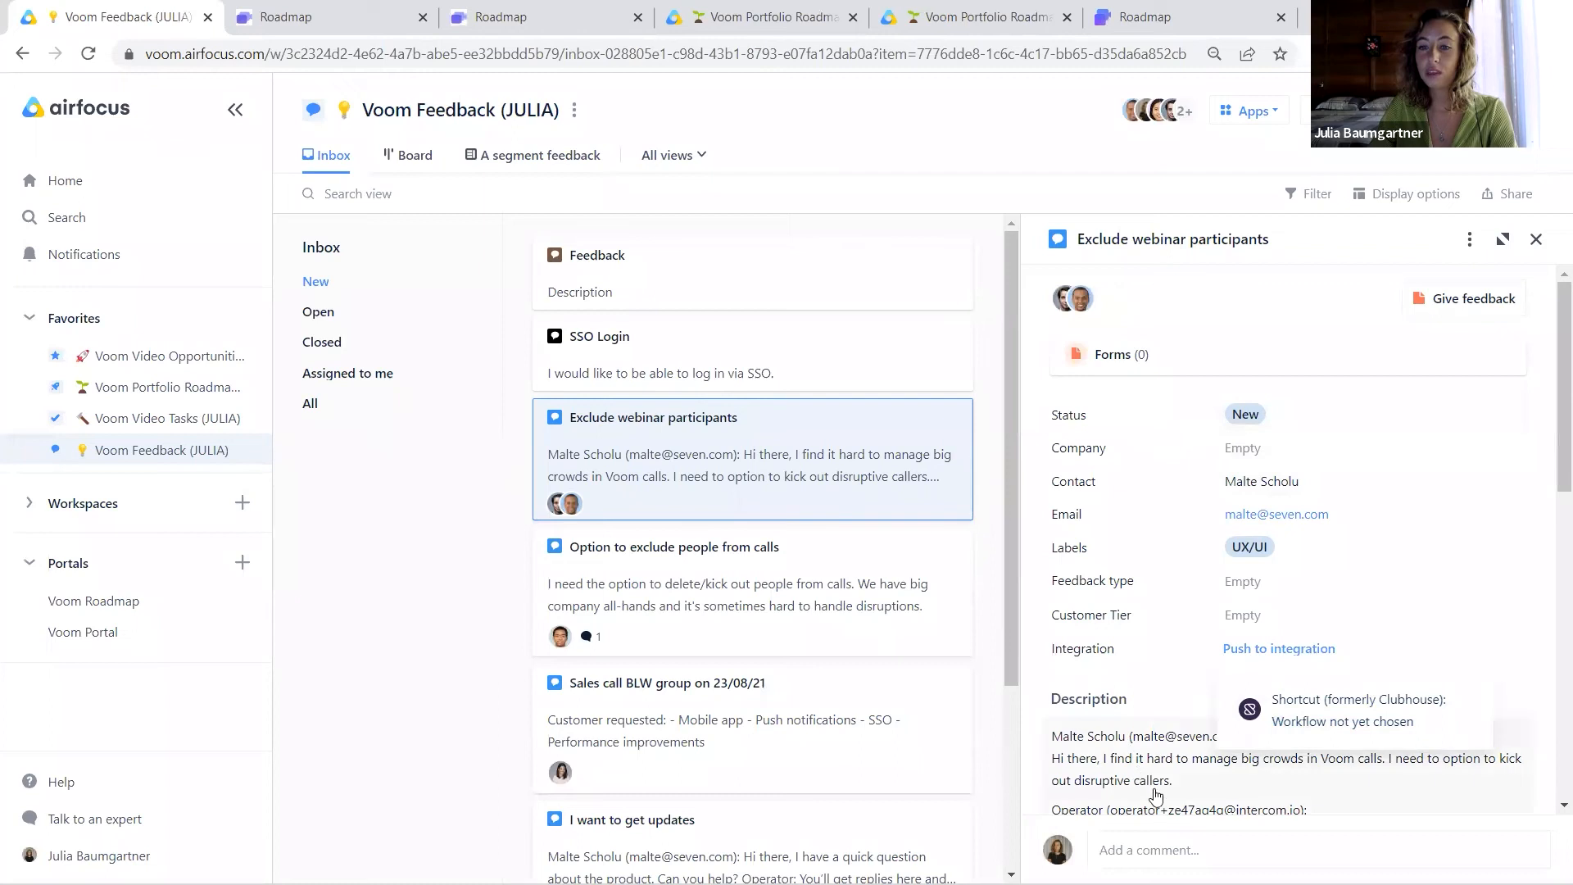
click(1081, 491)
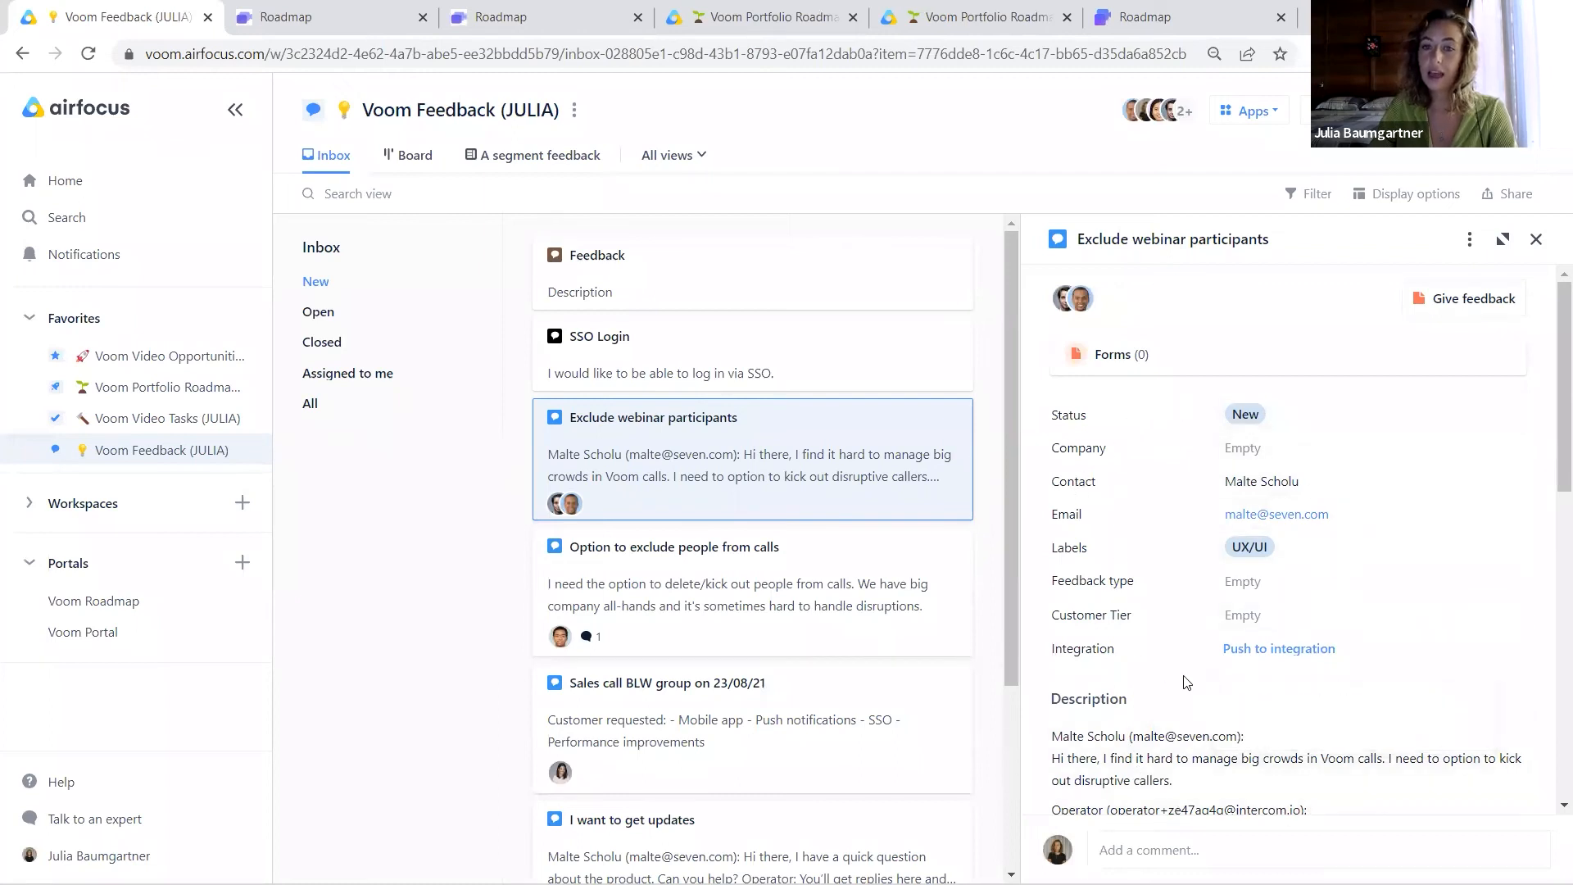
scroll(1446, 566, down, 4)
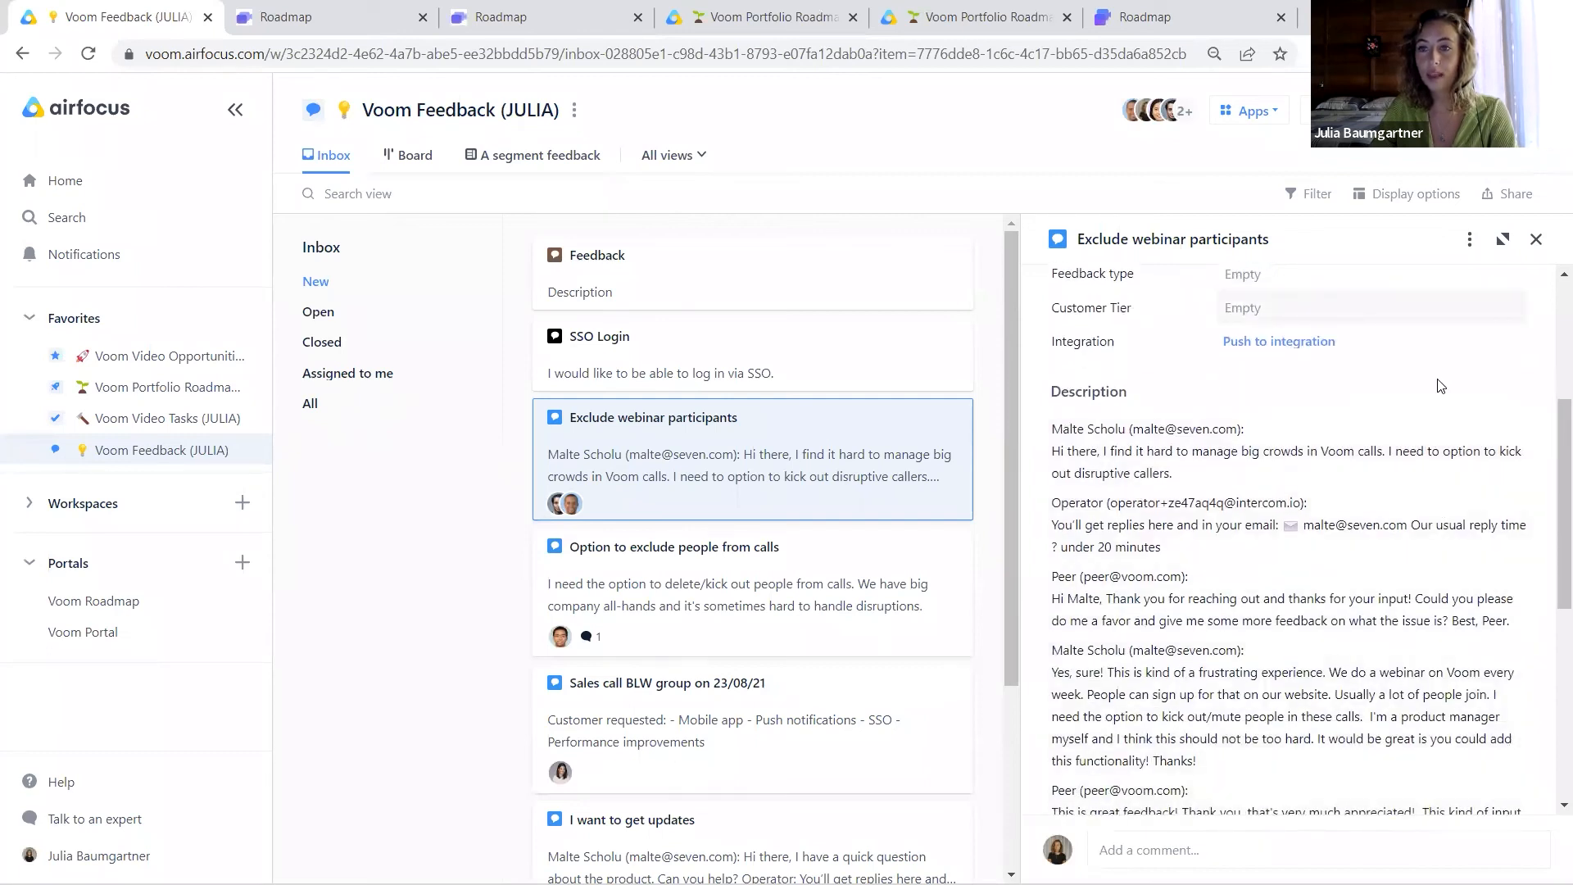
click(1536, 239)
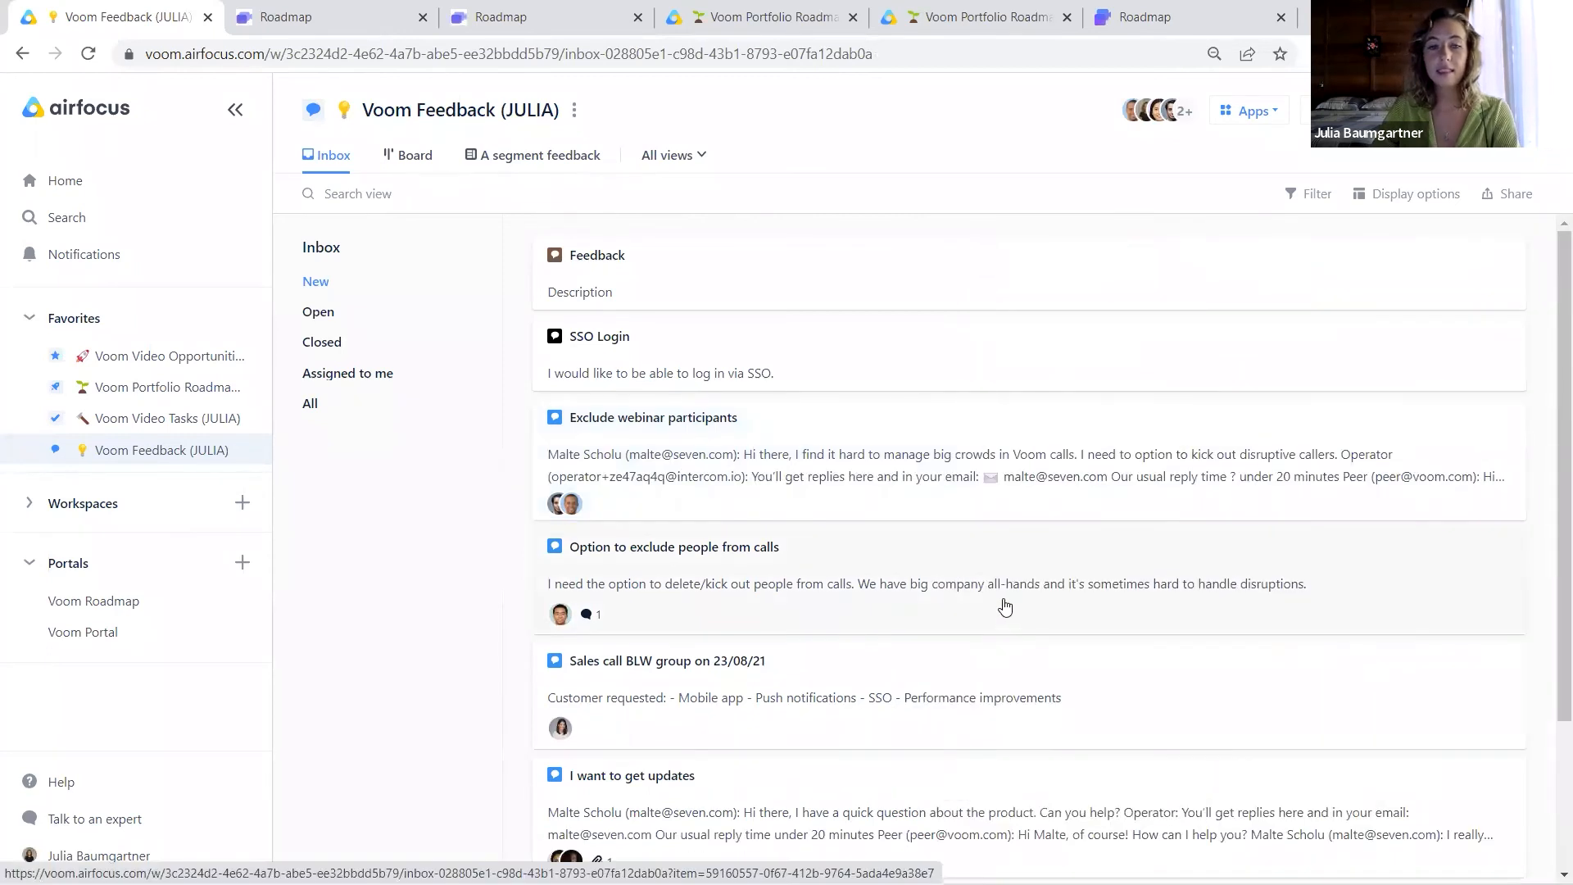
- Open the feedback item about logging in with Facebook and start the Insights app setup using the current workspace
scroll(1005, 606, down, 2)
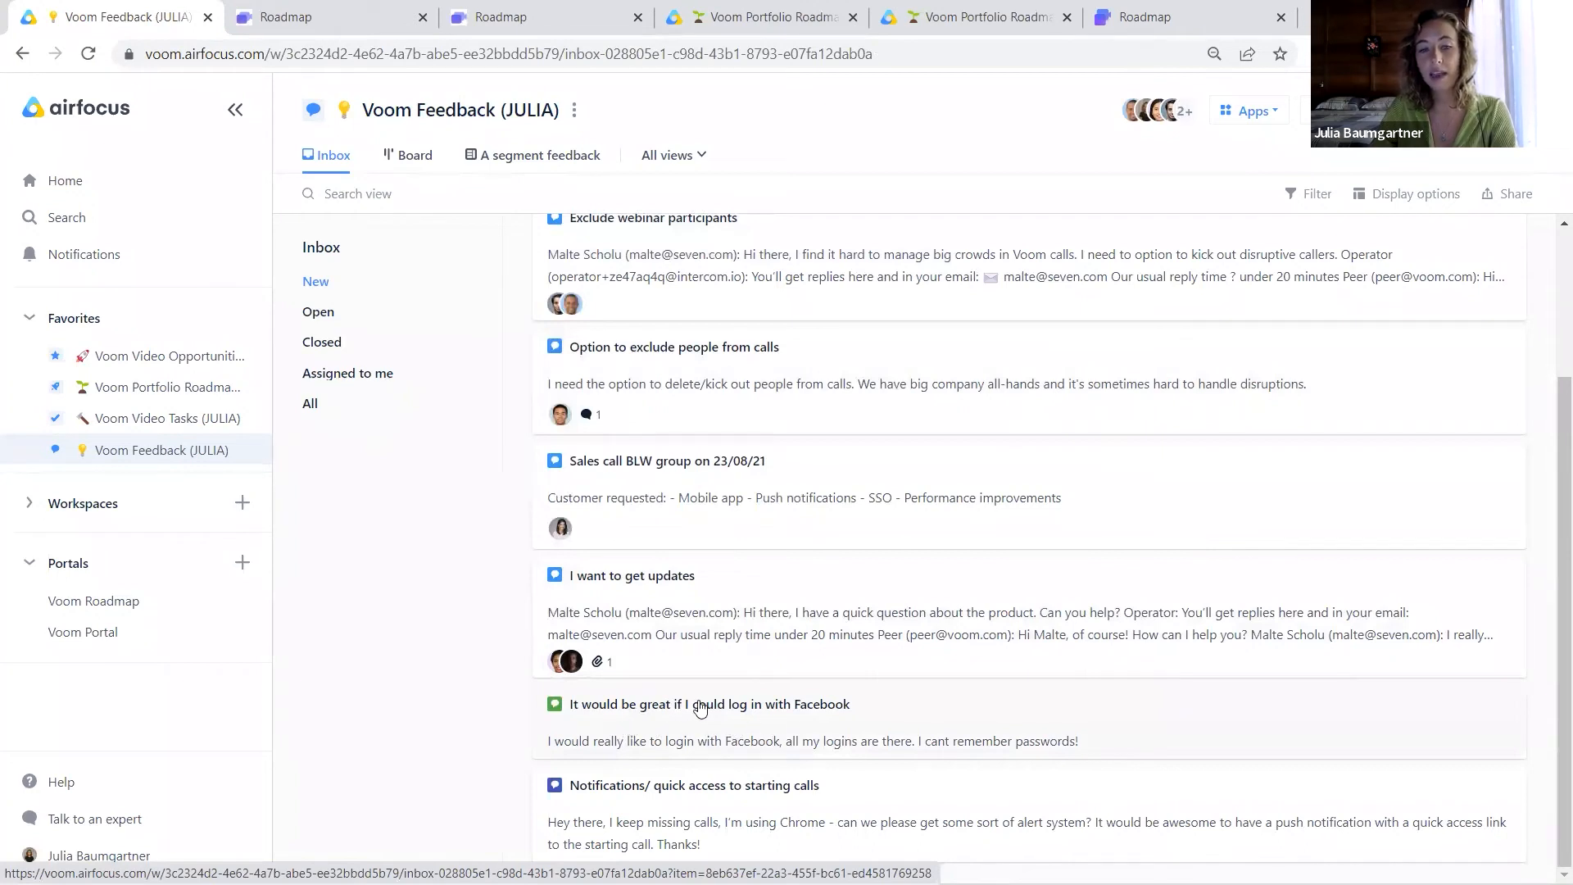
click(767, 718)
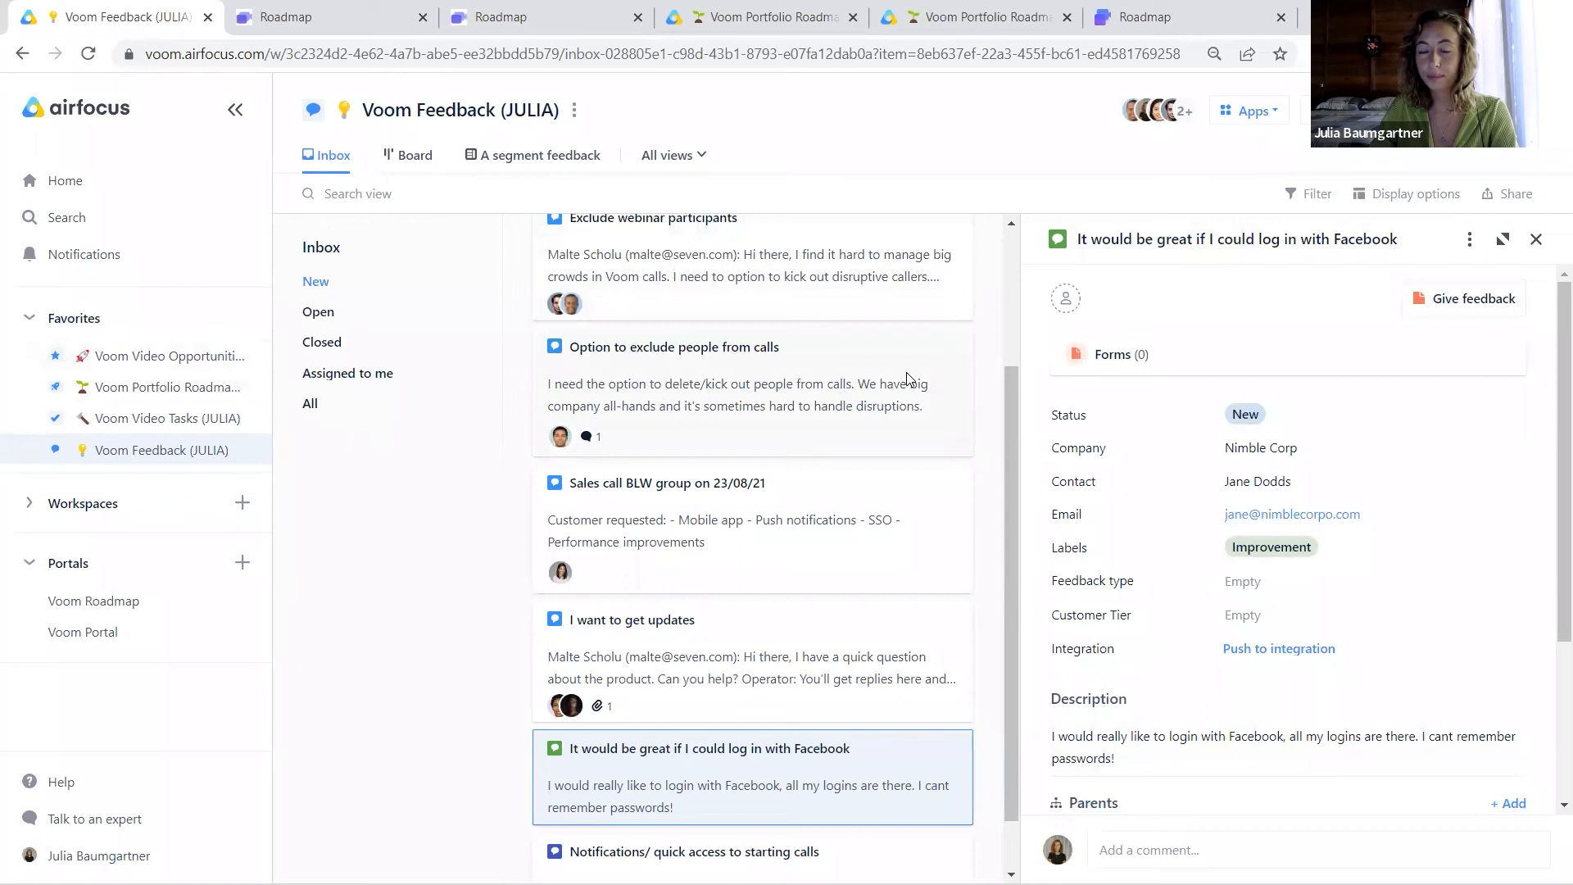
click(1251, 120)
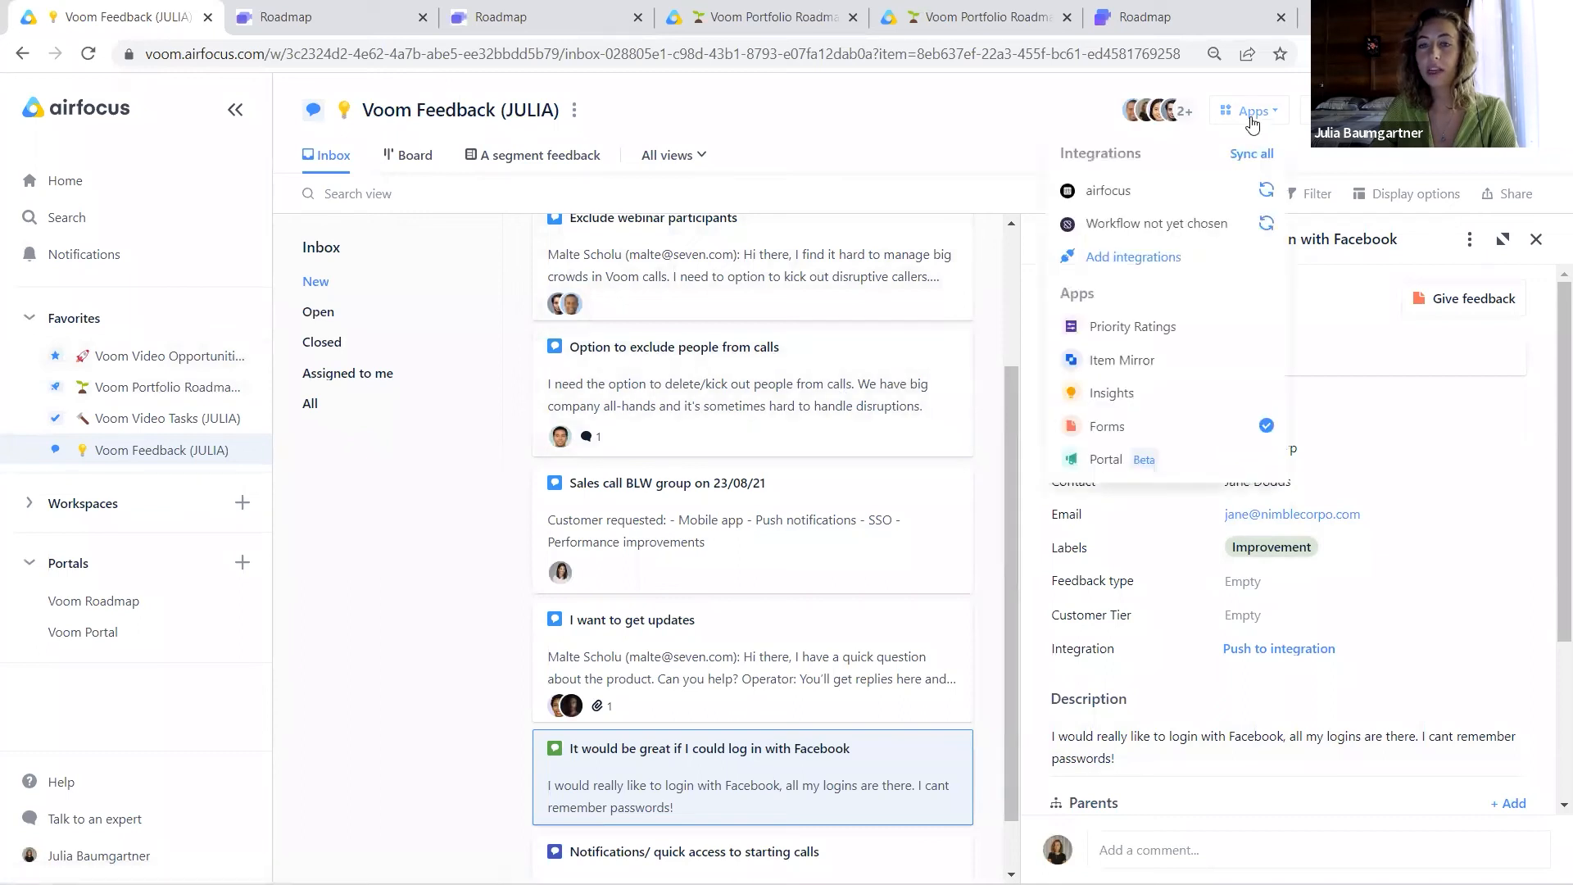
click(1152, 399)
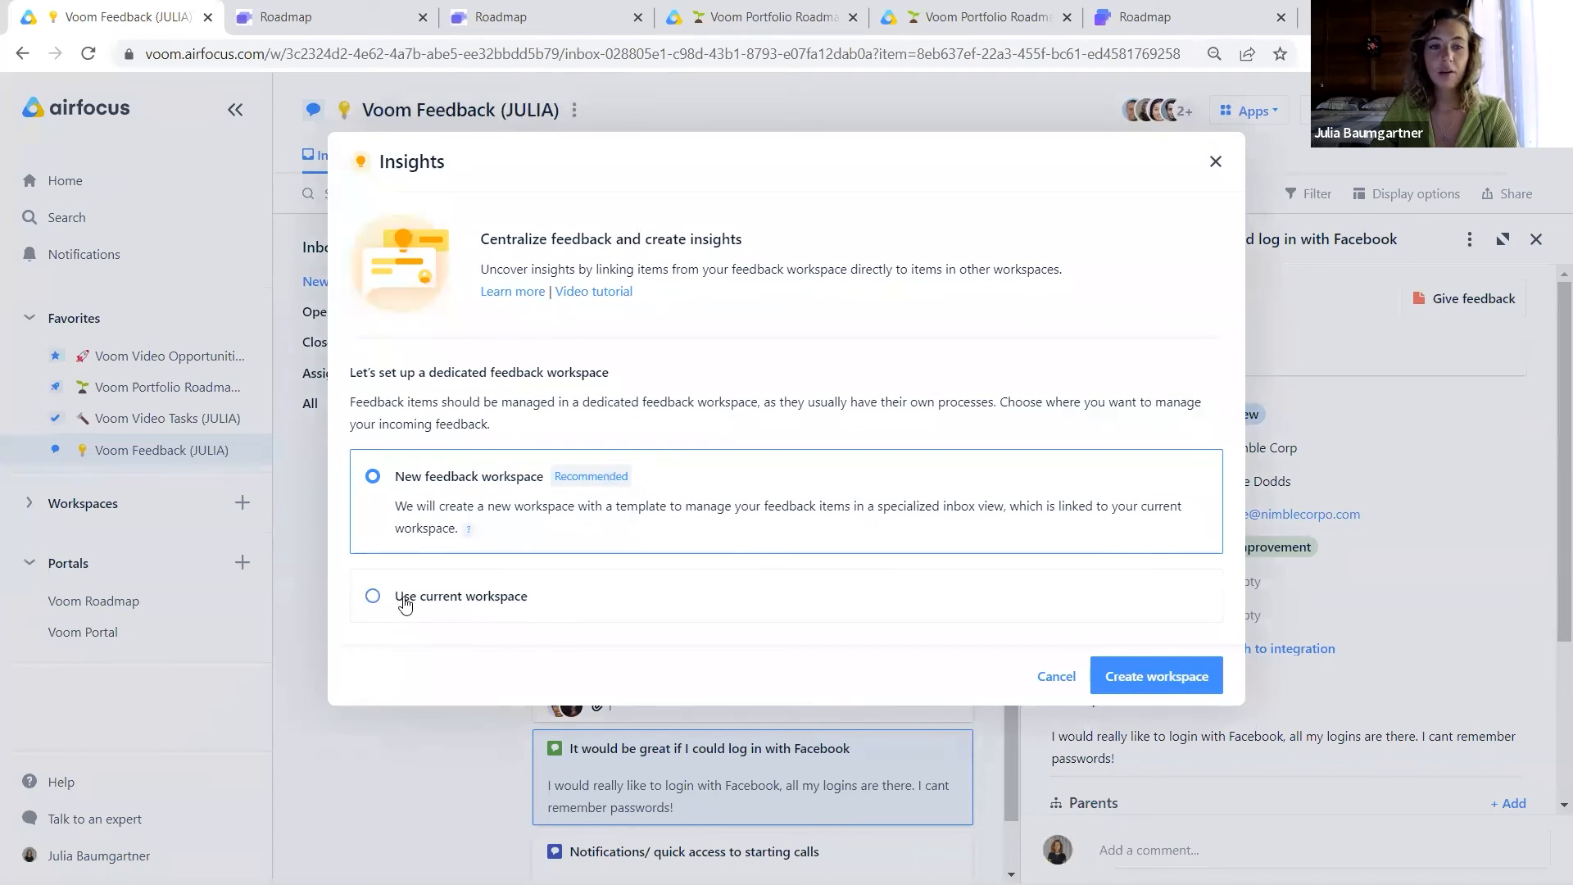
click(459, 605)
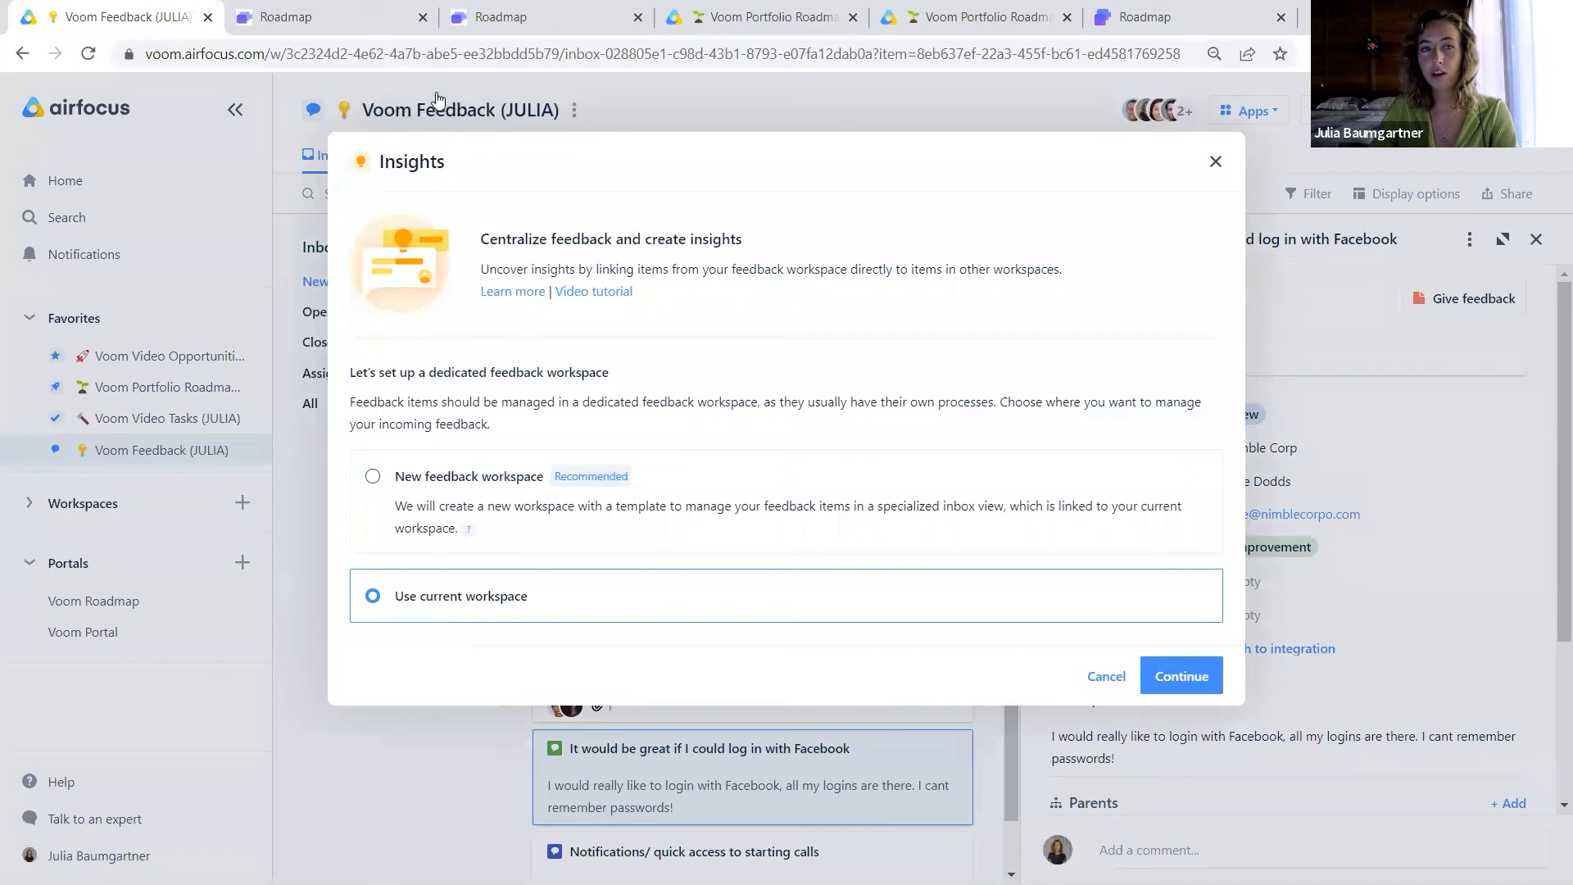
click(1201, 686)
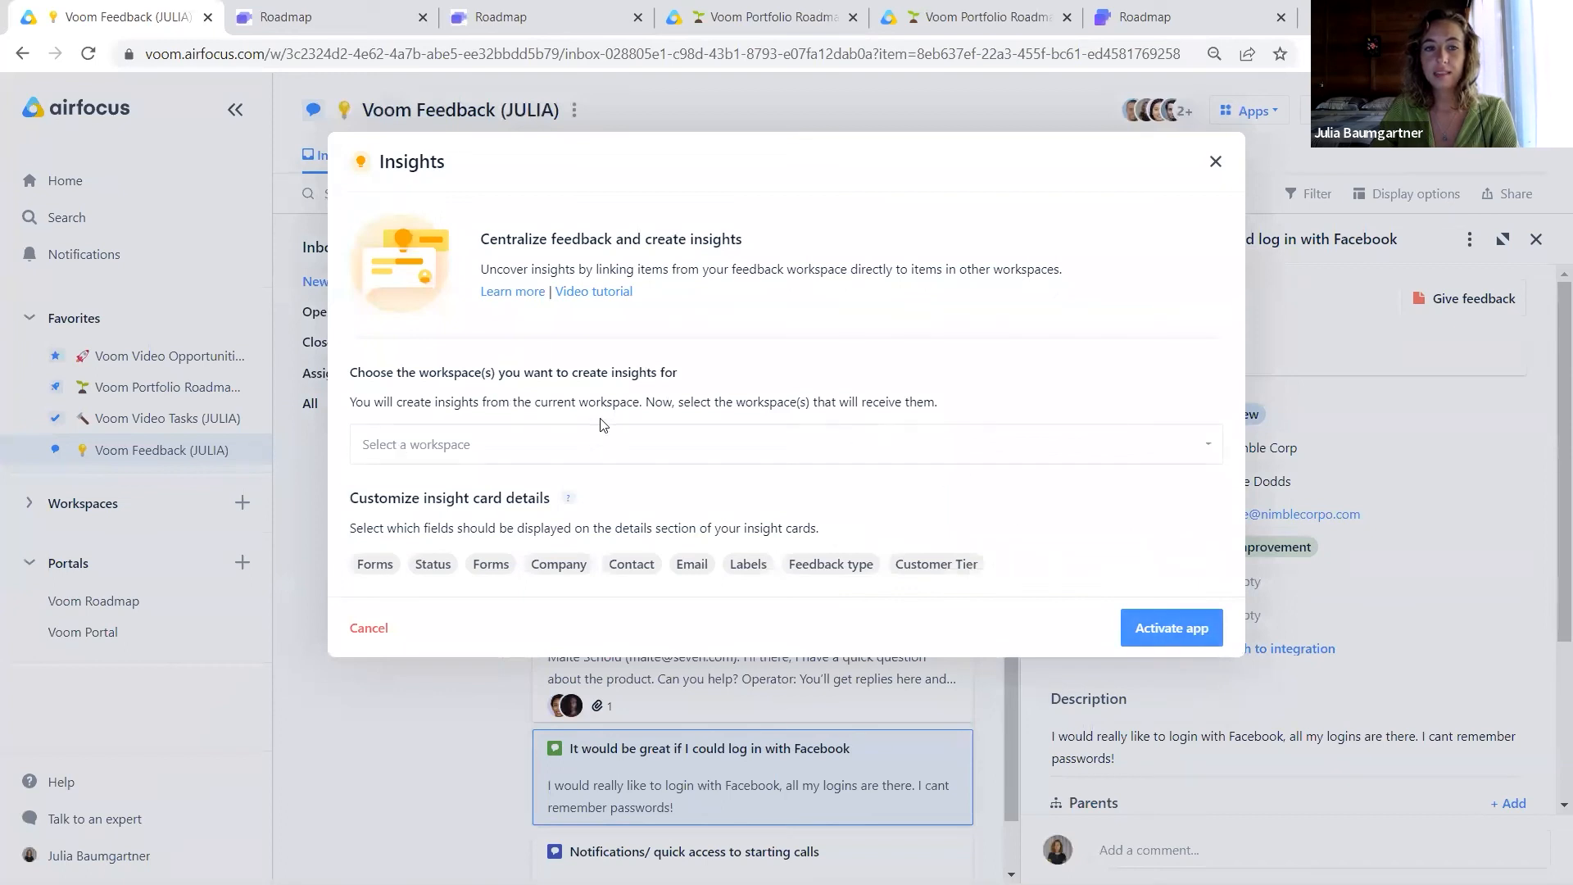
- Activate Insights for the Voom Video Opportunities workspace, with Company, Contact and Email displayed as insight card details
click(564, 451)
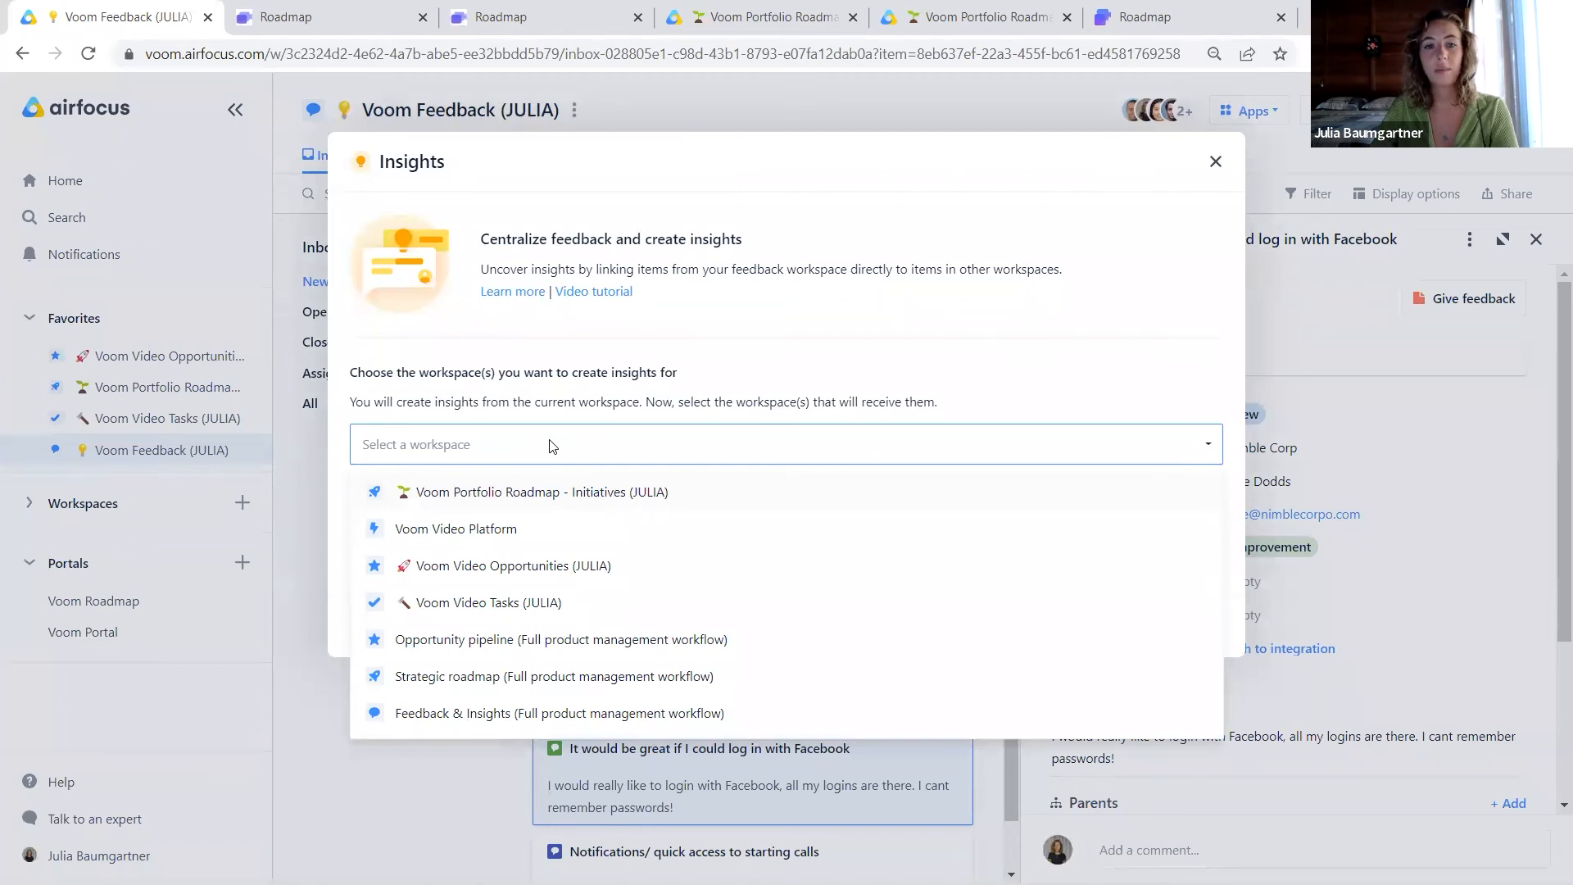
click(524, 567)
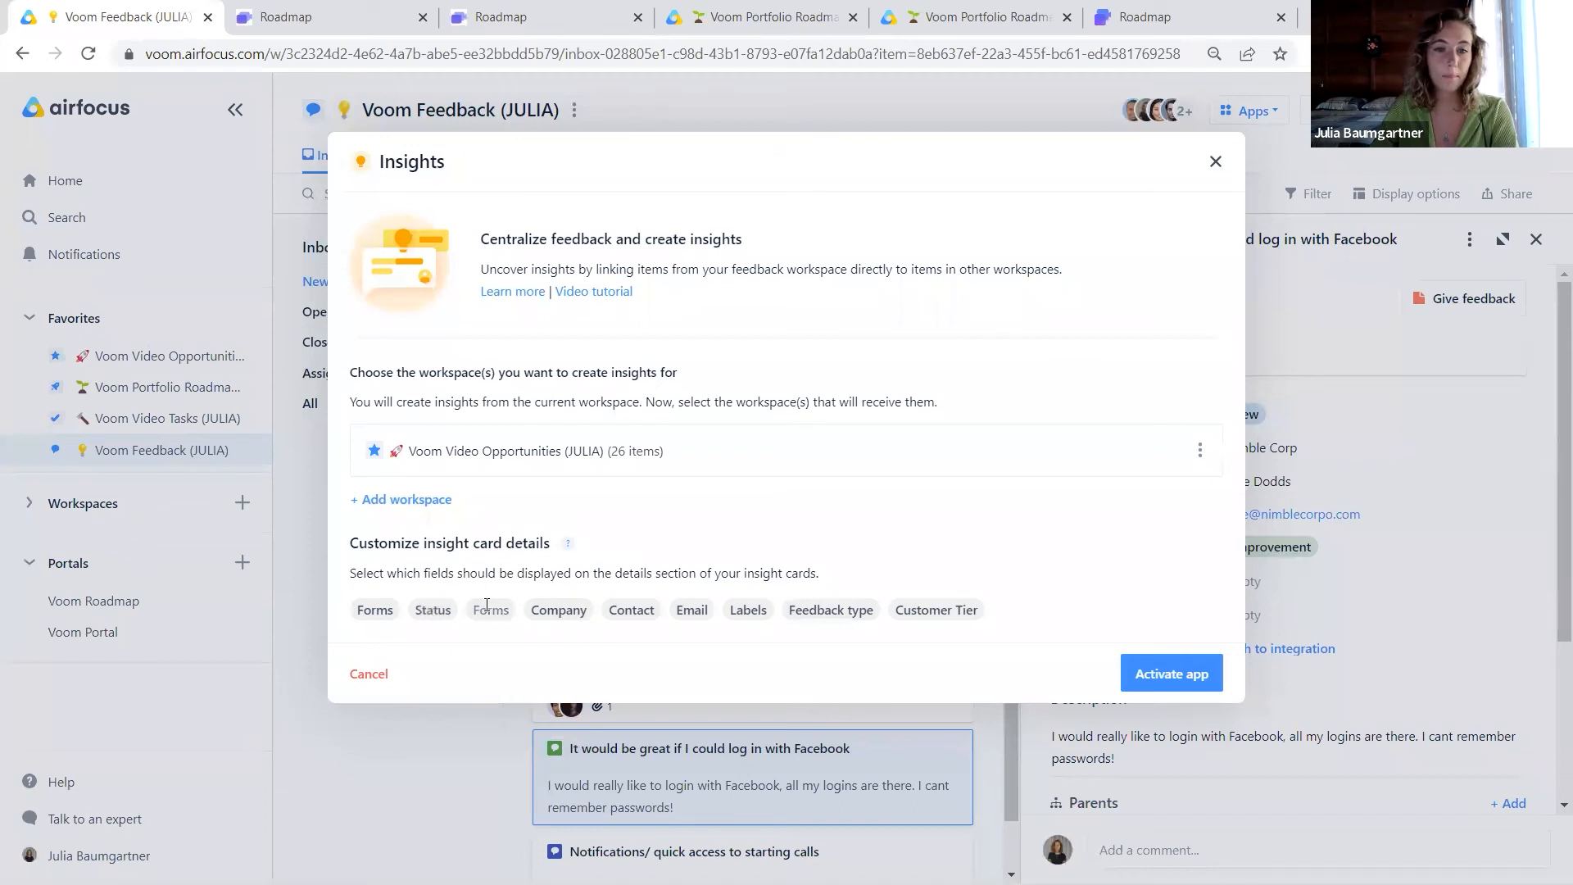
click(571, 616)
click(634, 619)
click(695, 612)
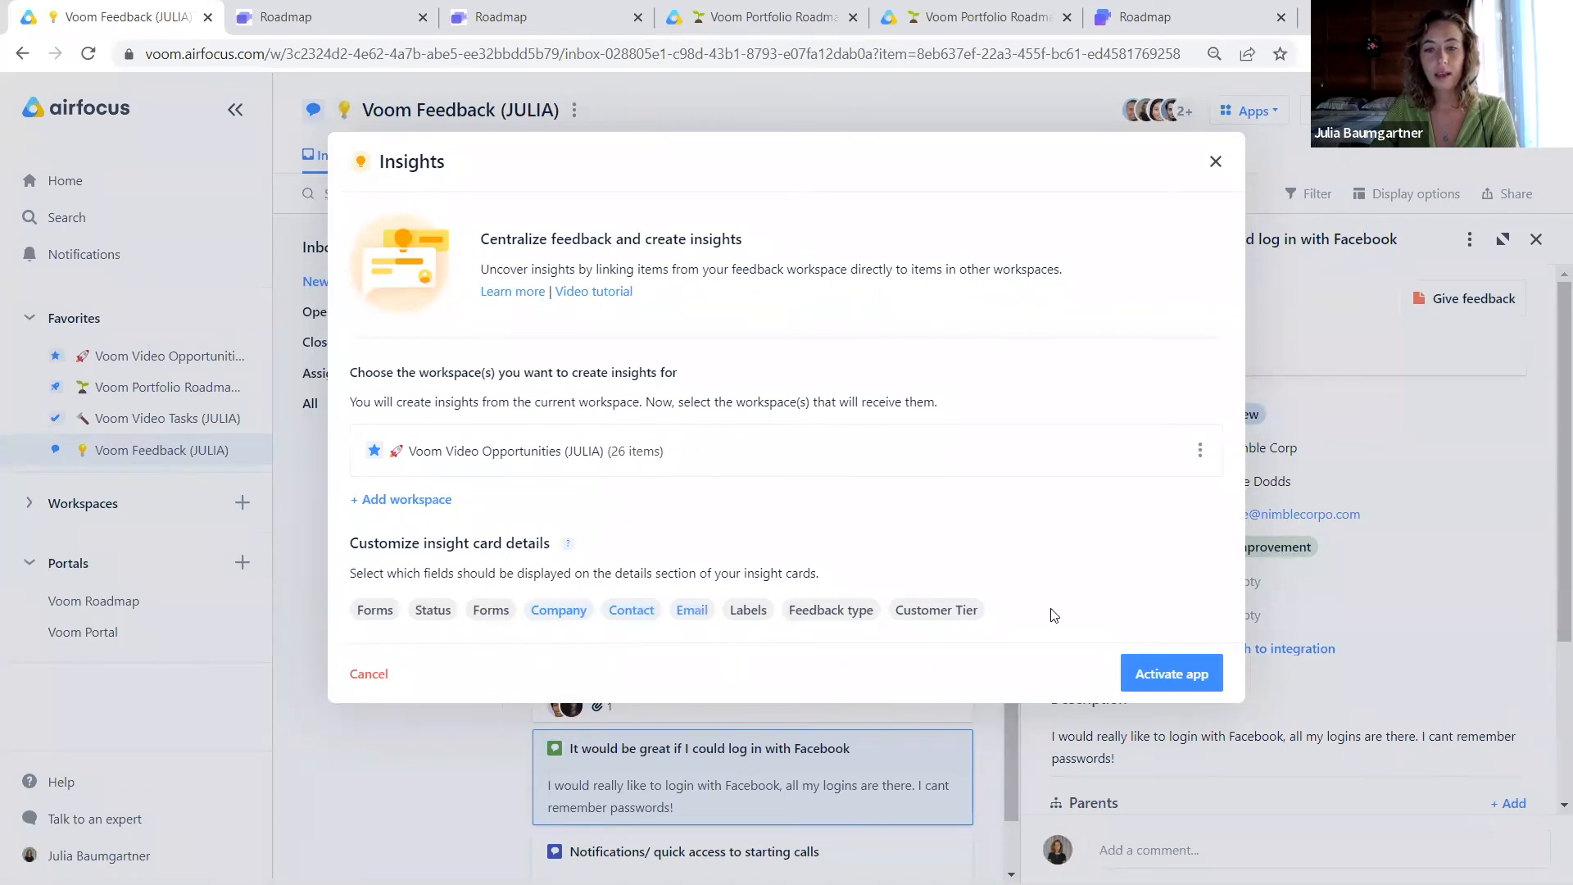
click(1165, 680)
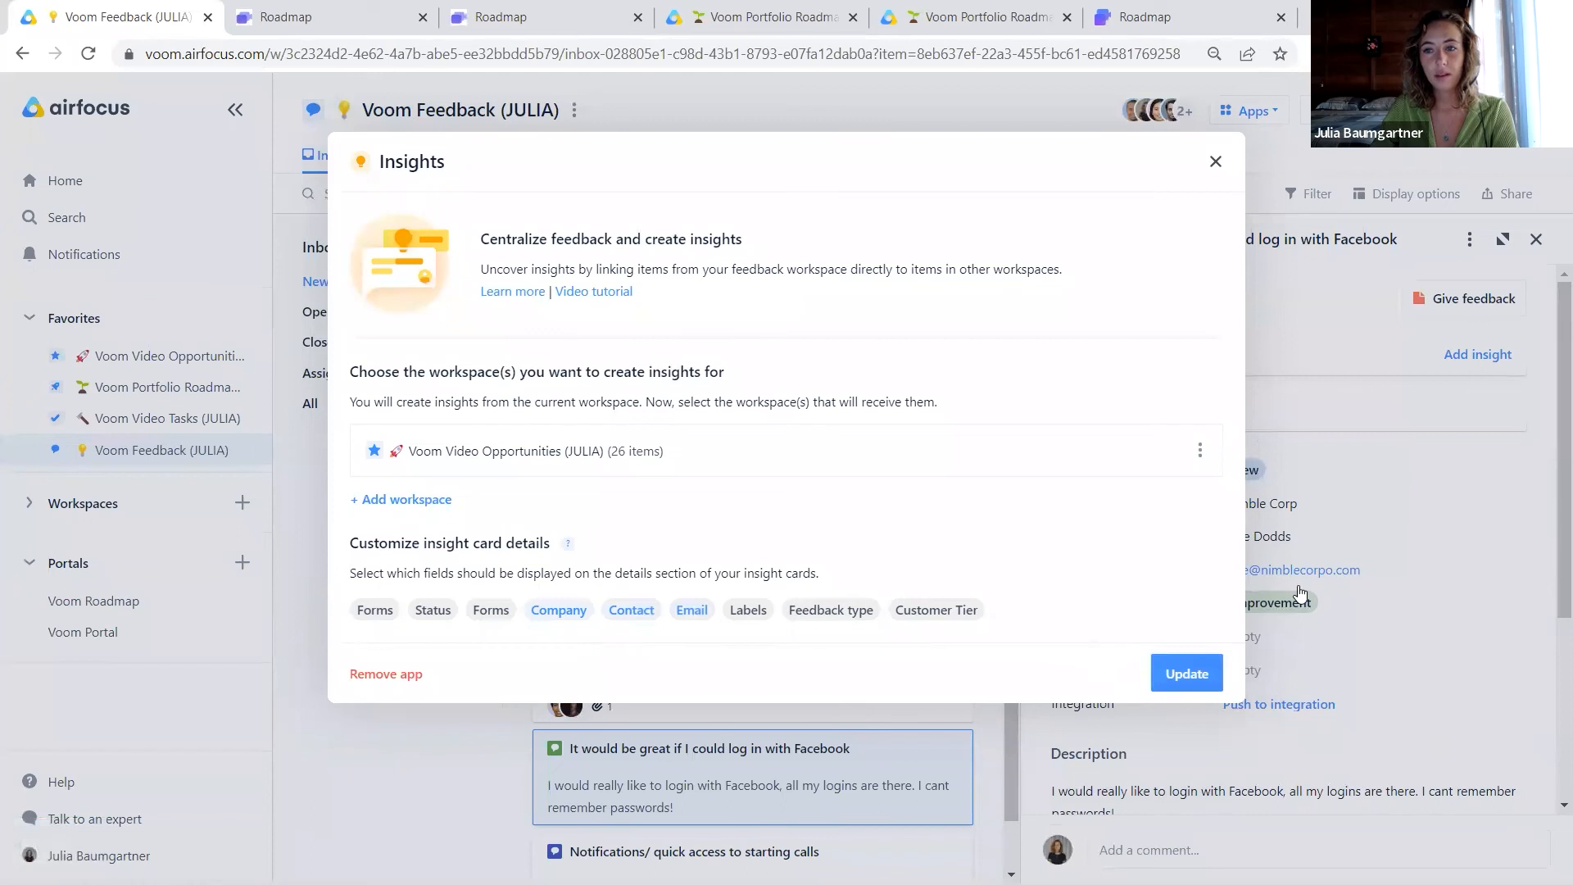
- Link the feedback title "It would be great if I could log in with Facebook" as an insight to the Facebook authentication opportunity
click(1373, 566)
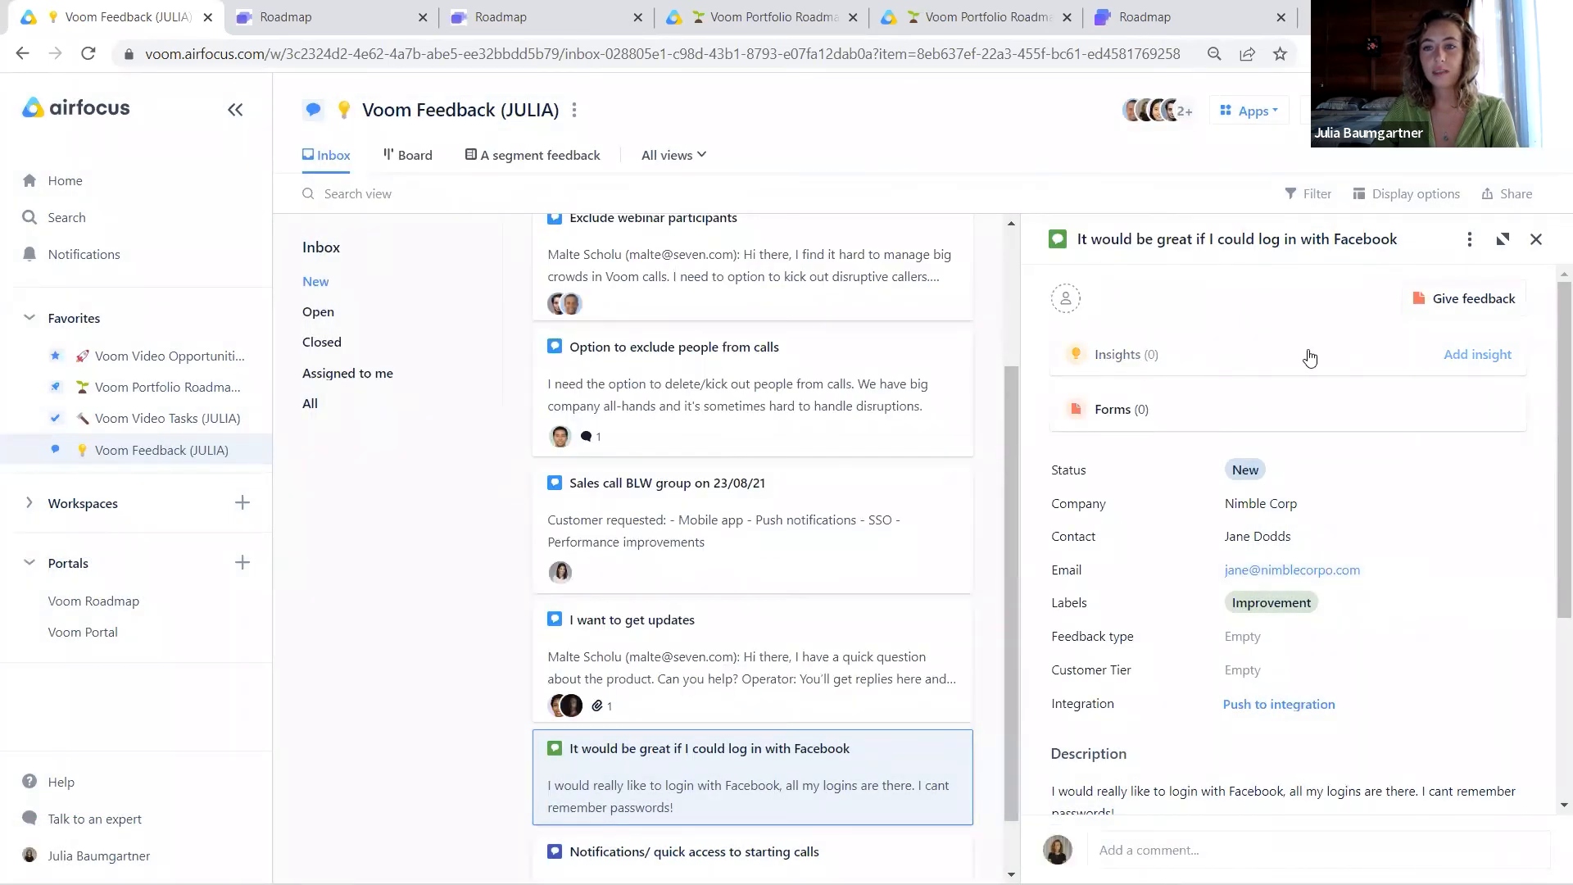
click(1475, 357)
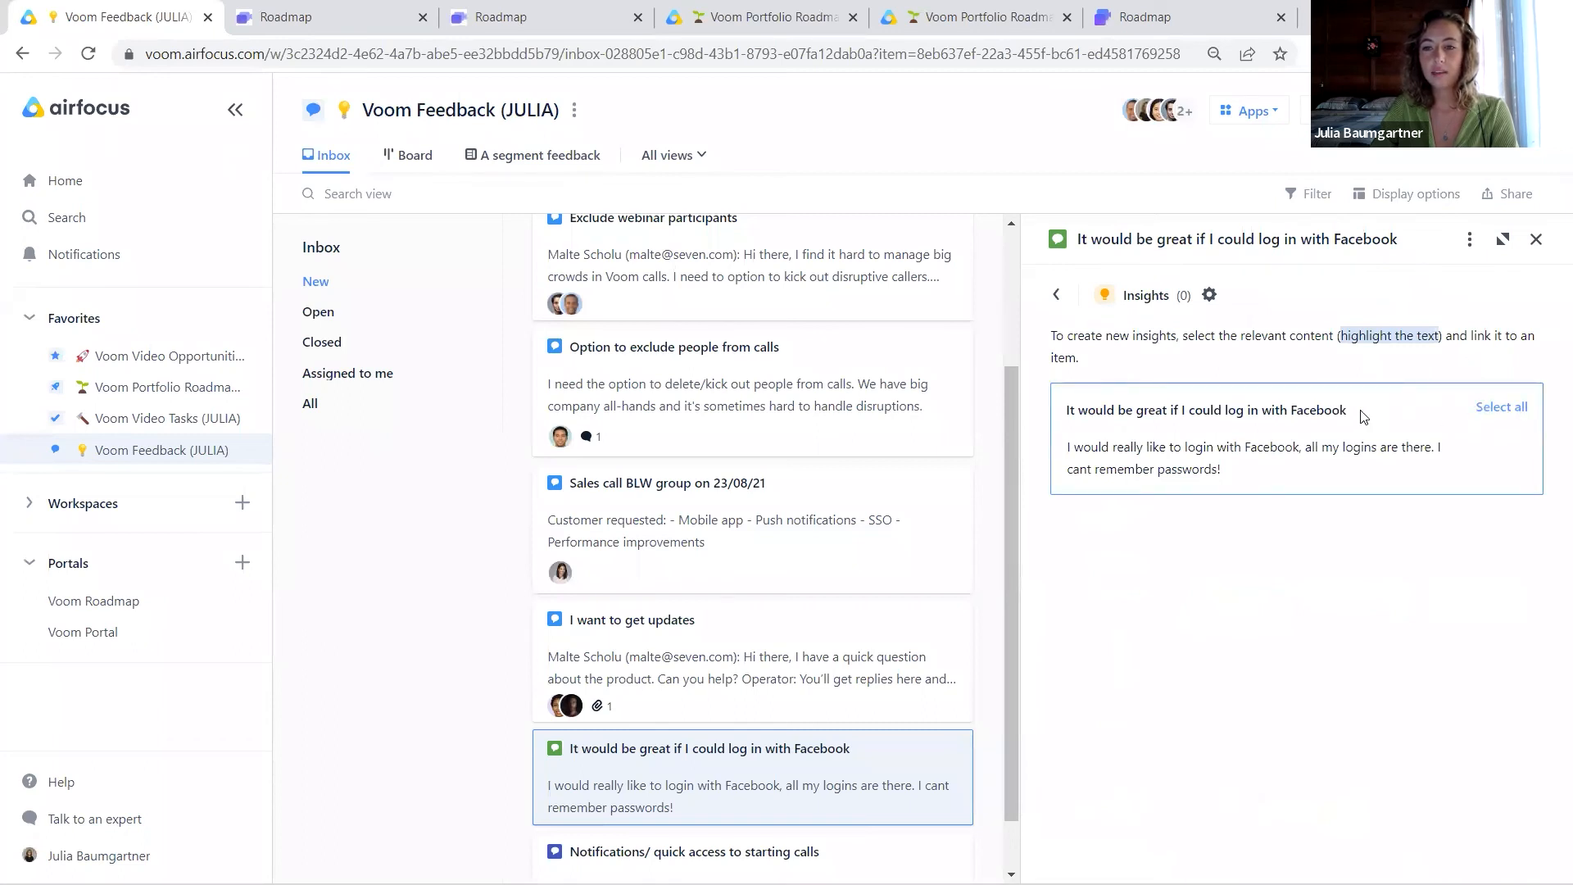
drag(1352, 415, 1061, 435)
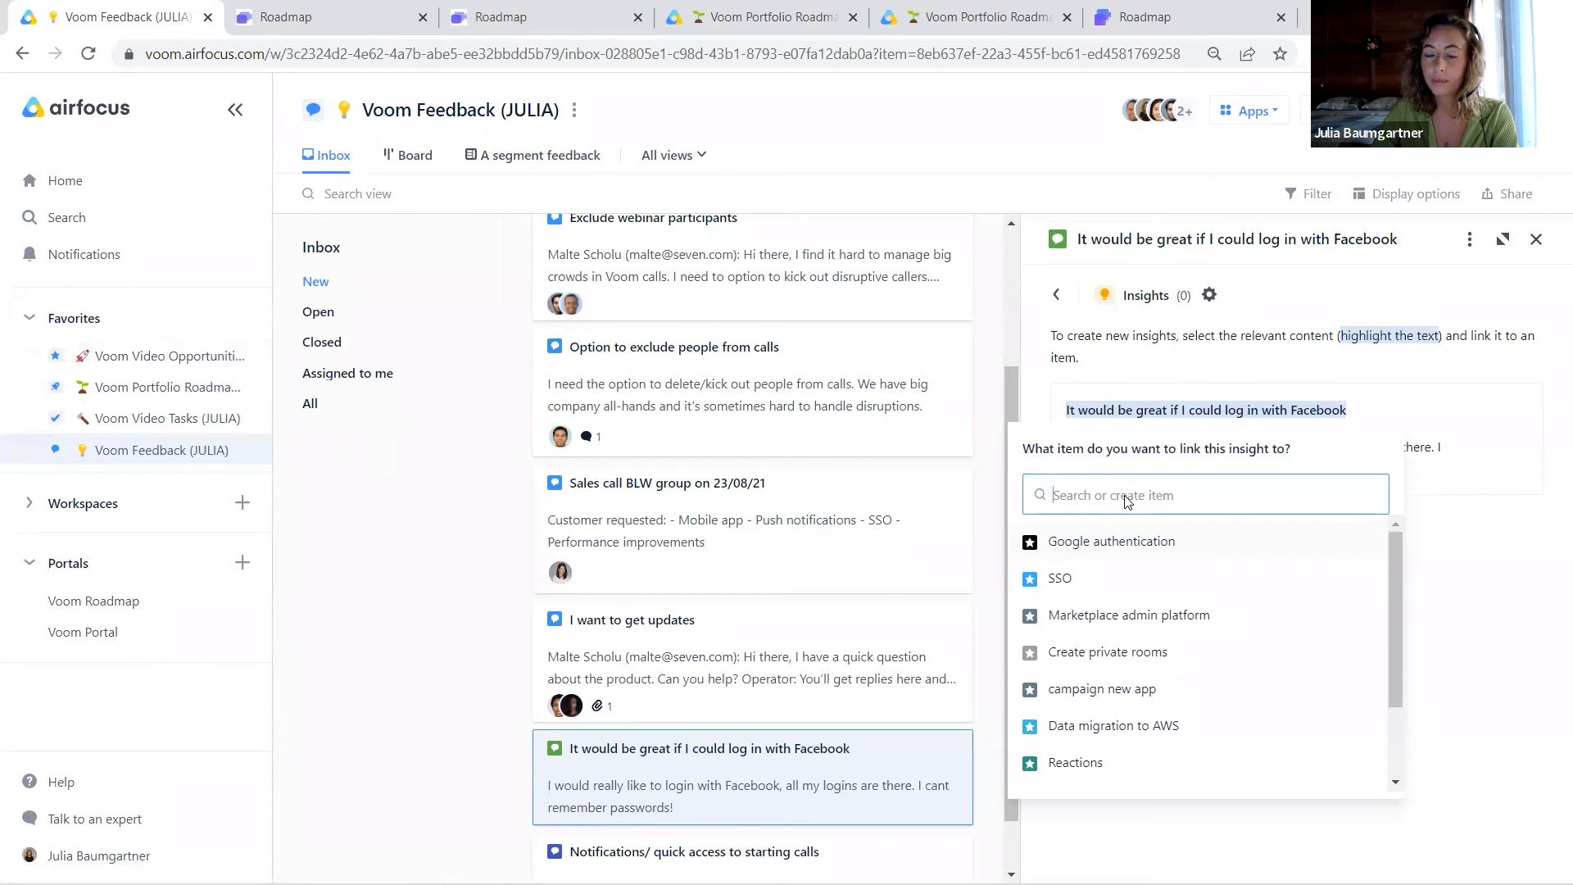
text(facebook)
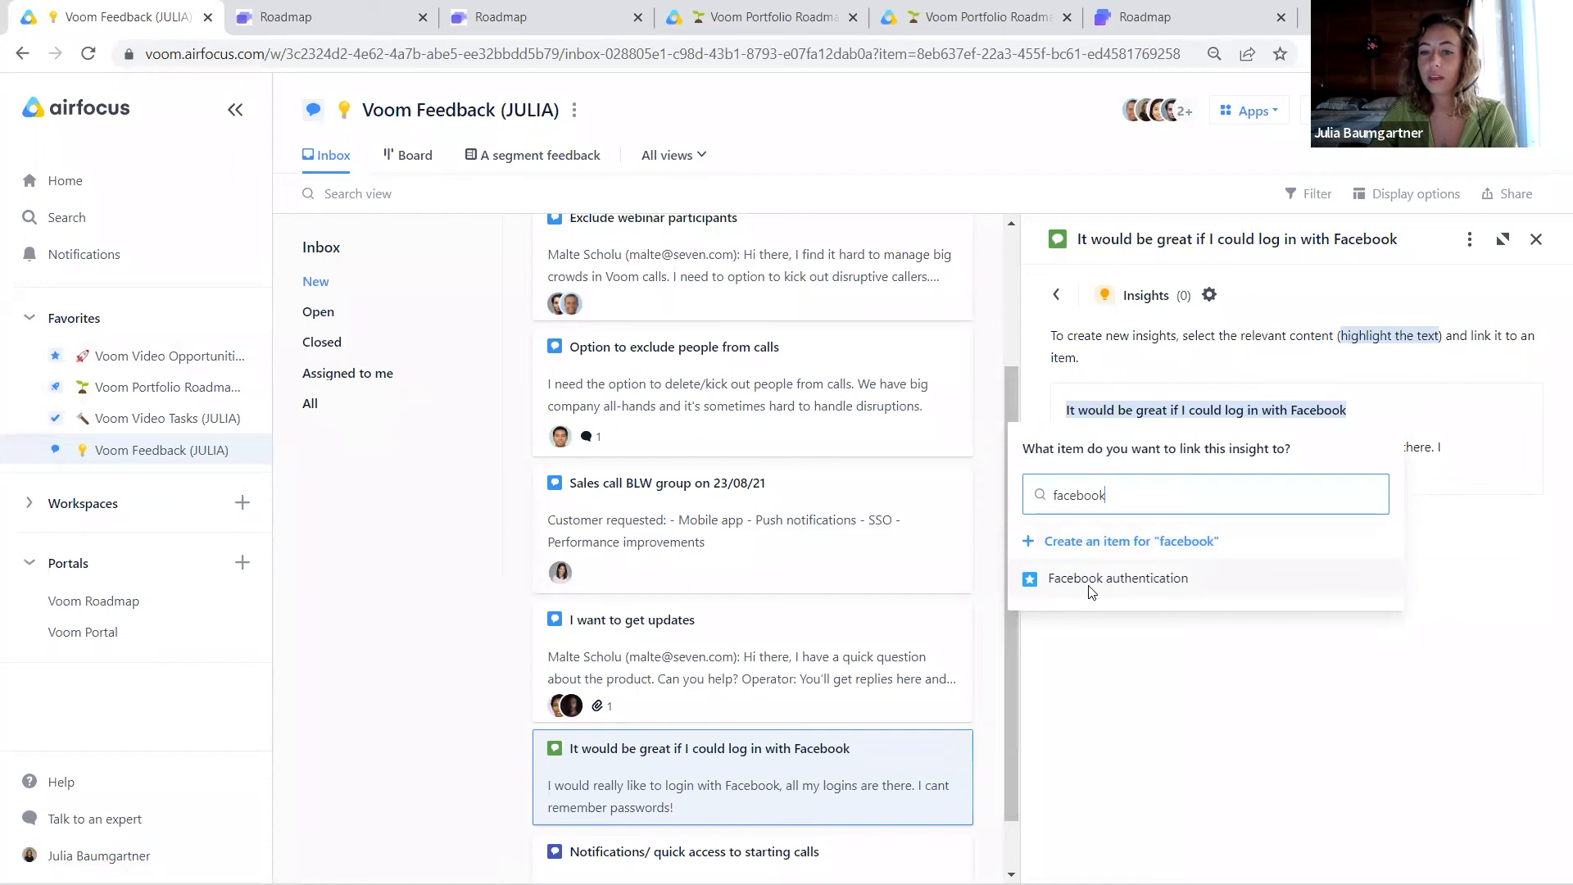
click(1150, 588)
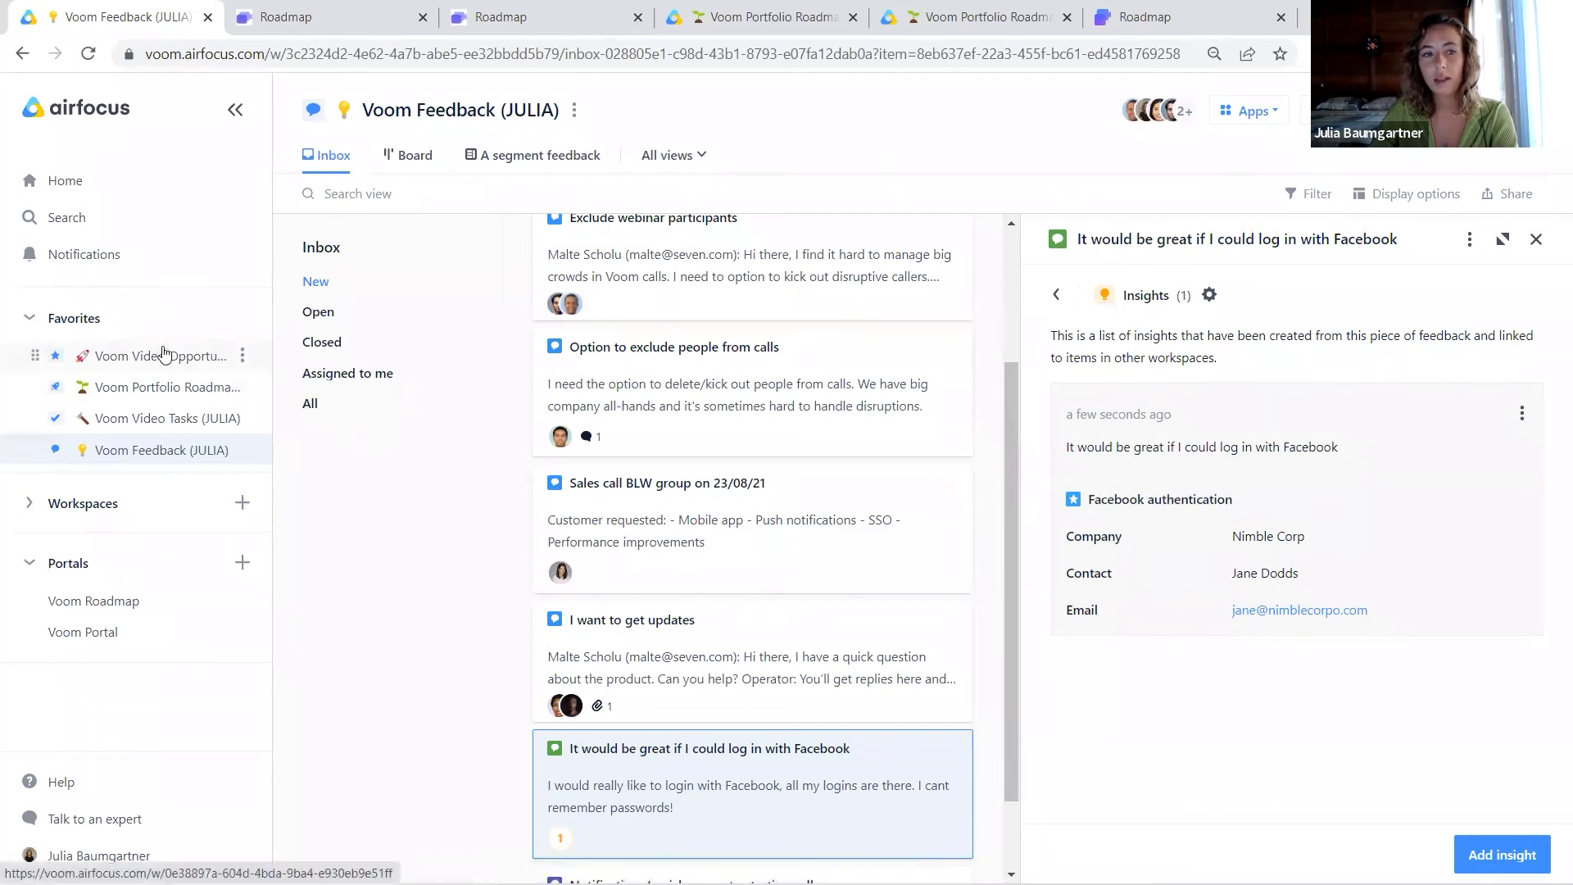
- Open the original Facebook authentication item in the Voom Video Opportunities workspace and close the leftover Roadmap pages
click(1134, 510)
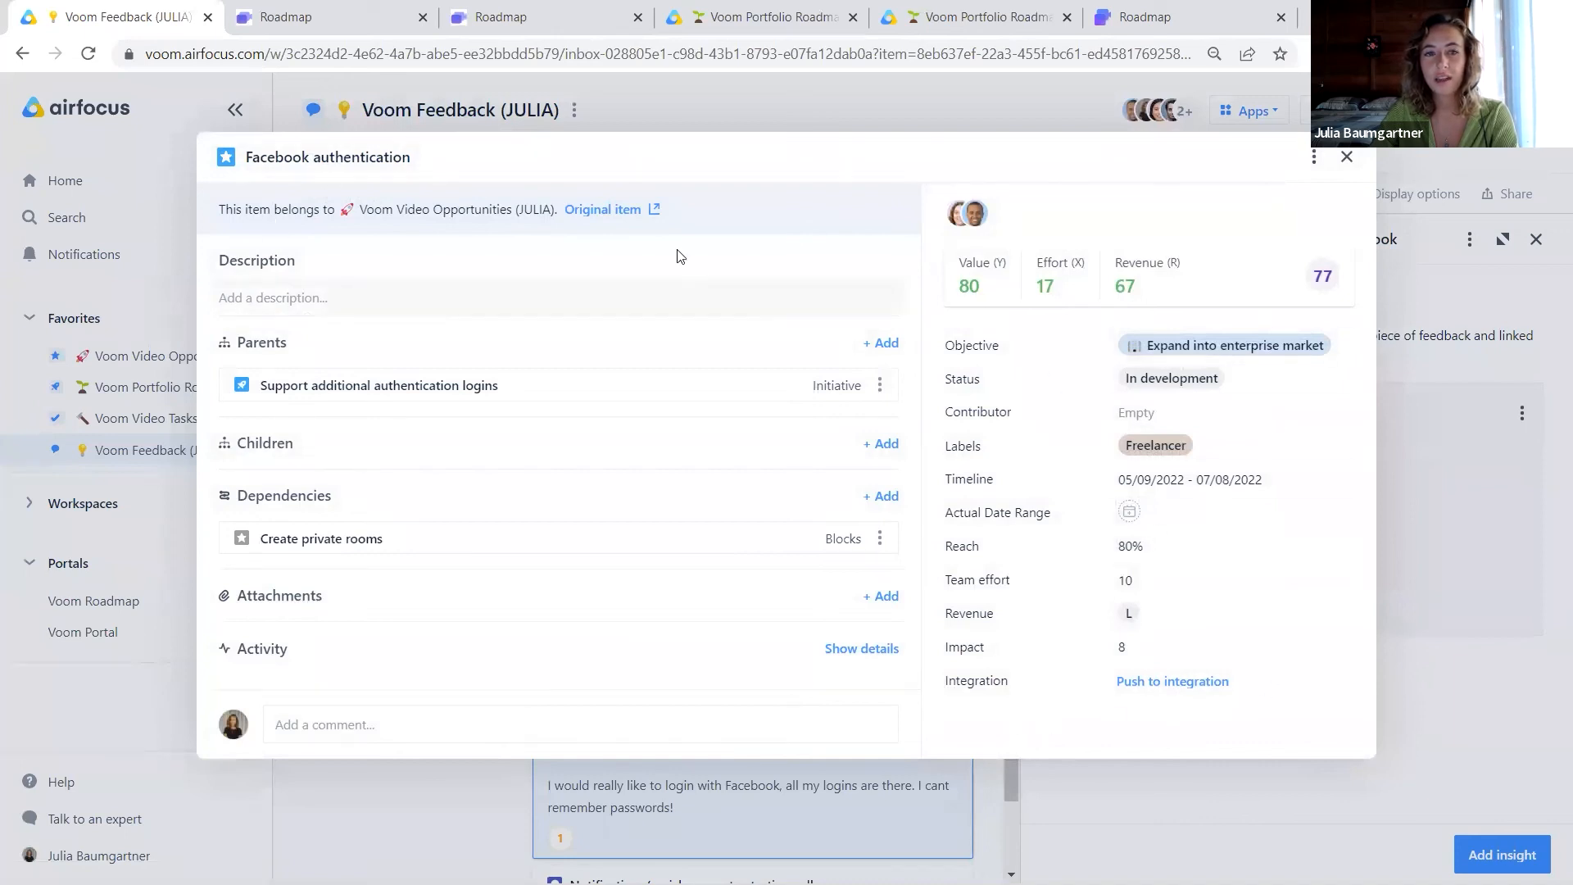
click(581, 209)
click(547, 16)
click(547, 16)
click(546, 17)
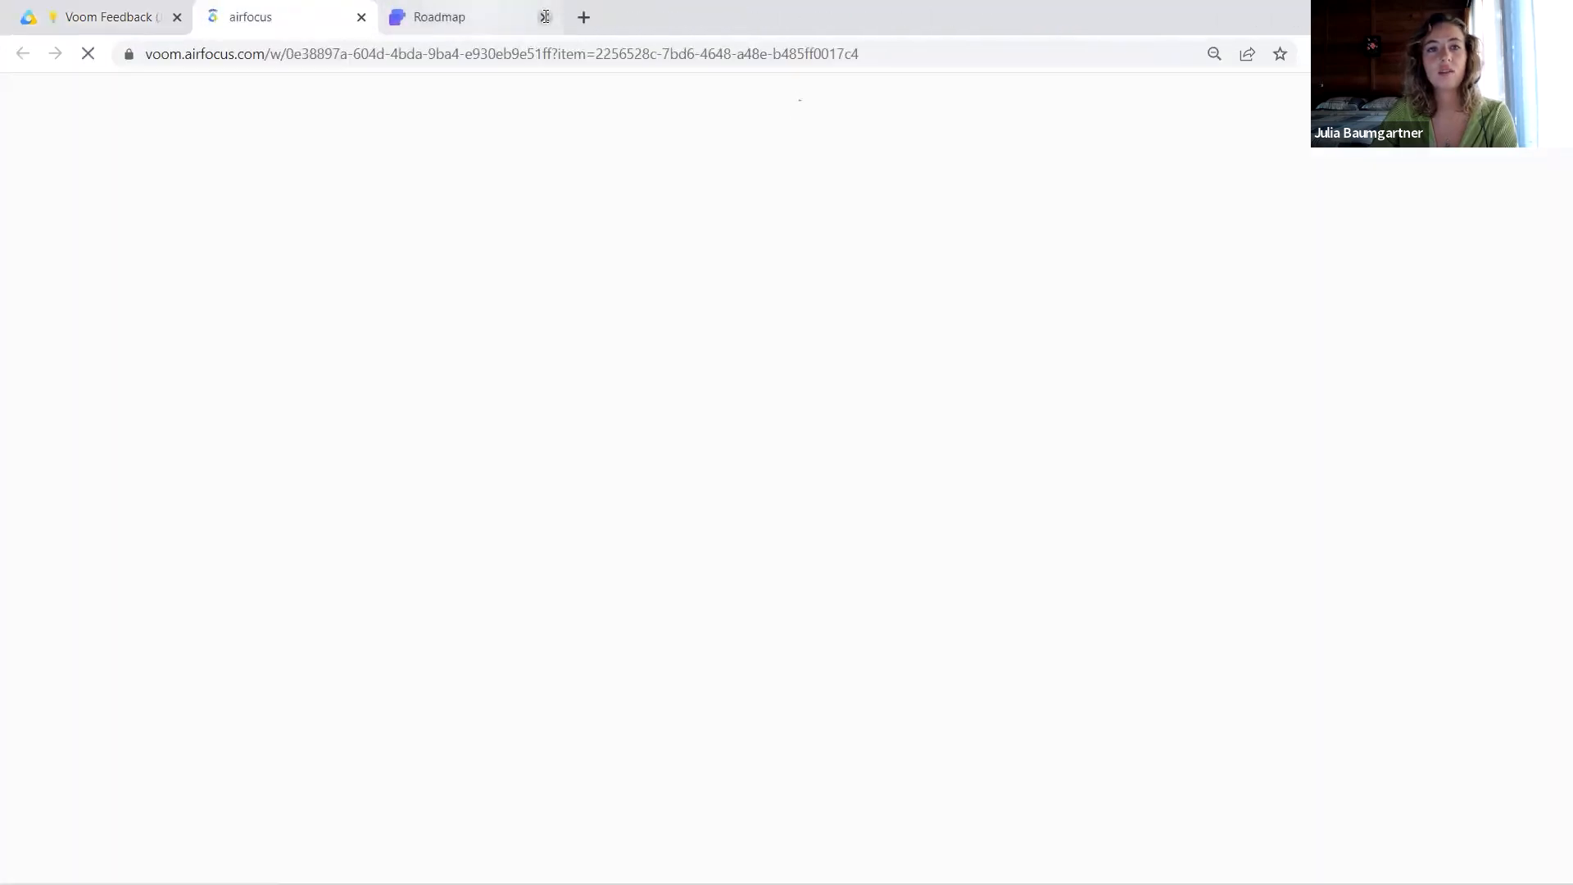
click(545, 16)
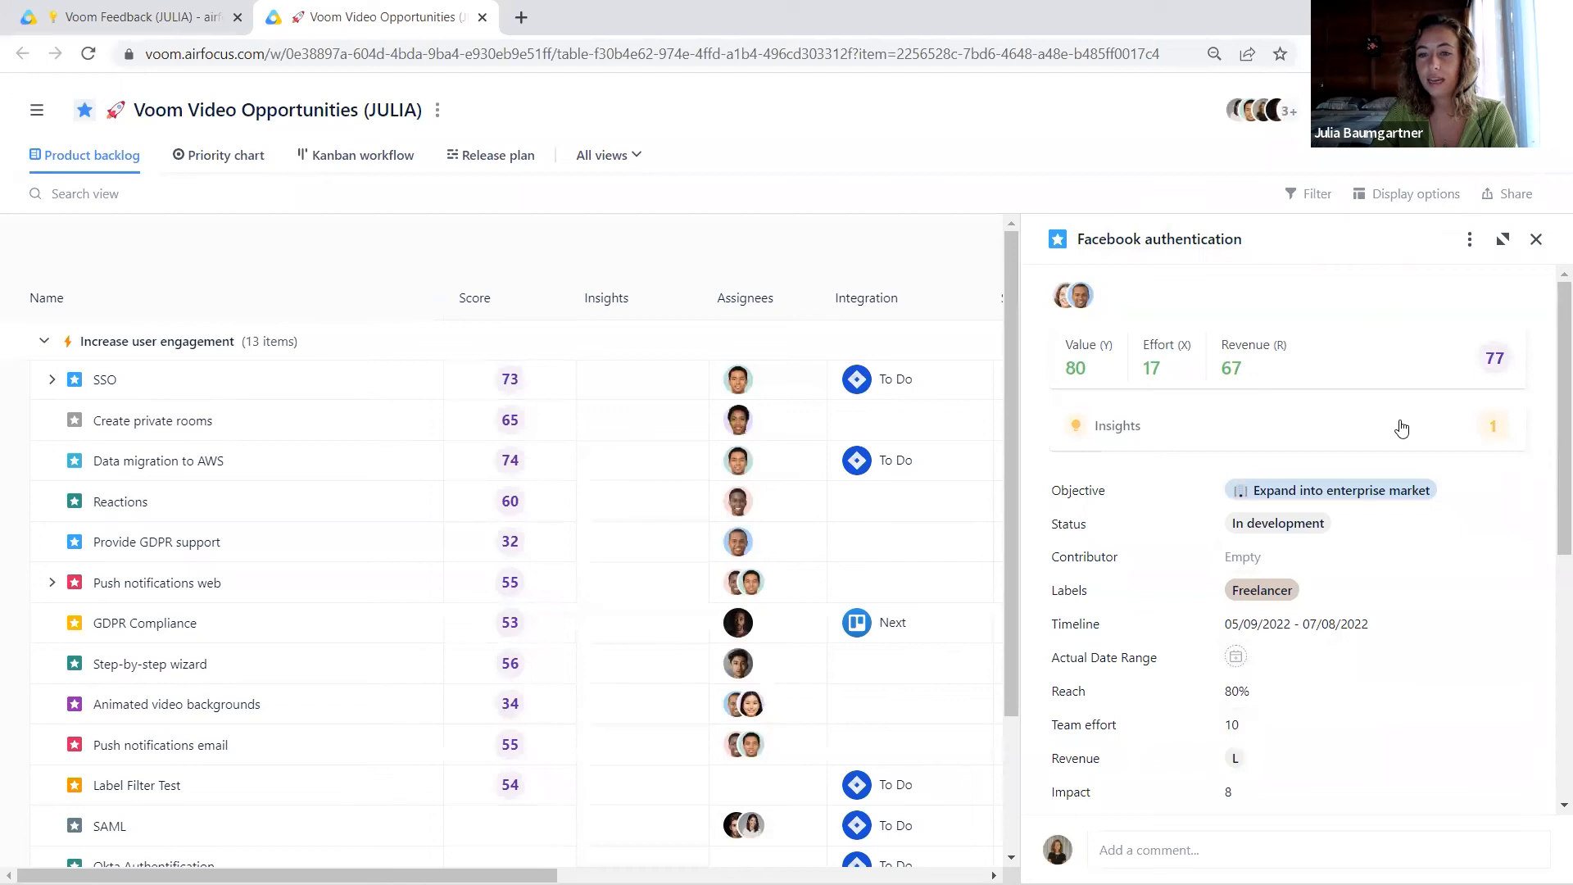
- Review the insight linked to Facebook authentication and open its source feedback item in Voom Feedback, closing the opportunities page
click(1341, 432)
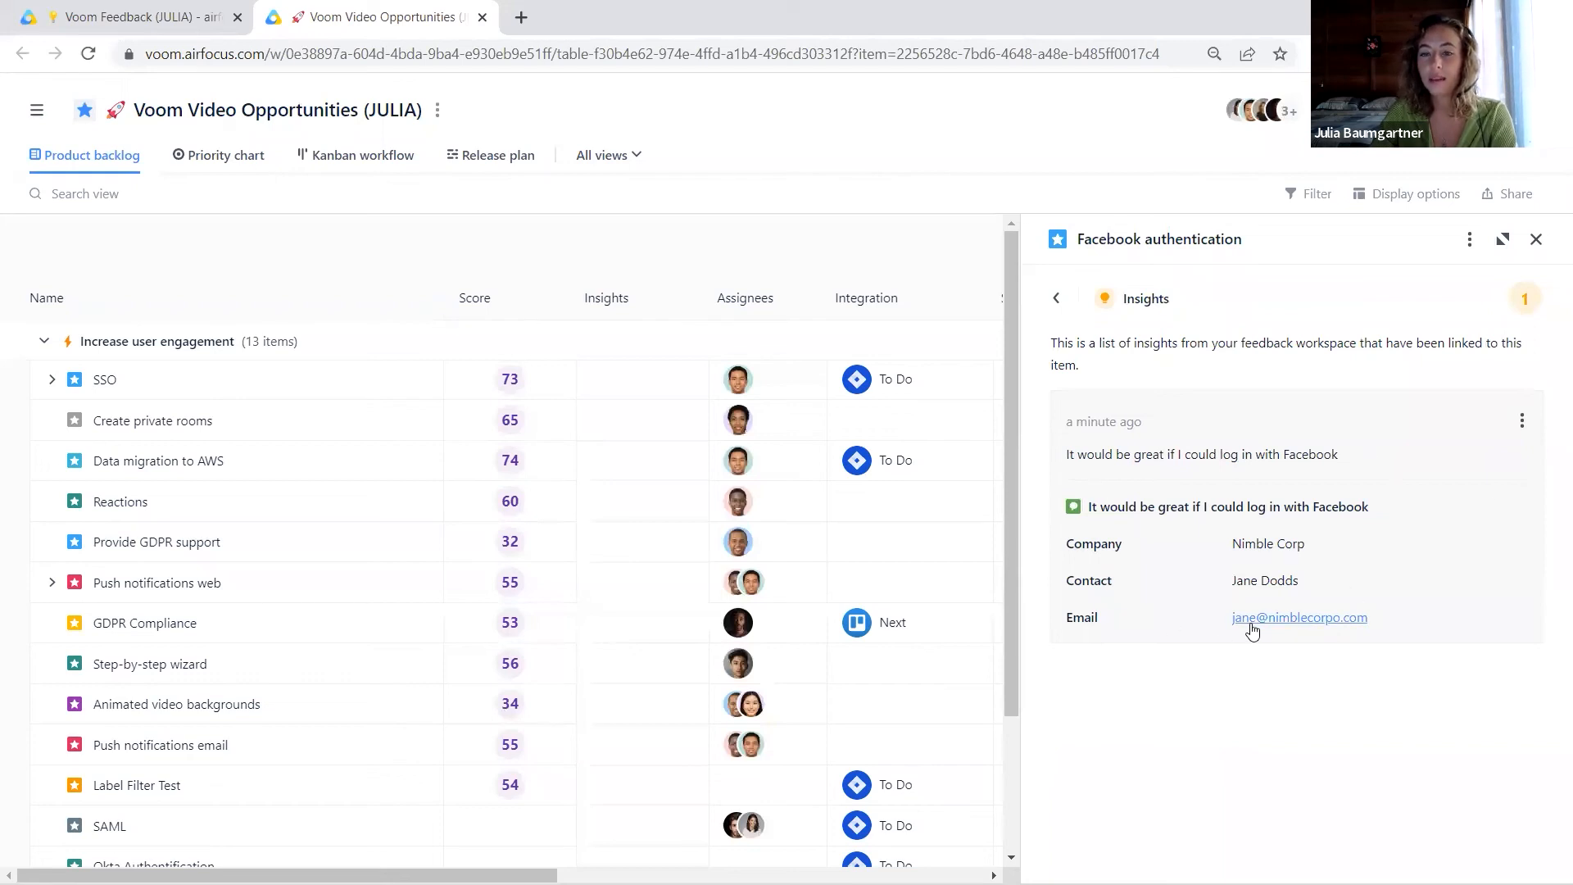
click(1156, 513)
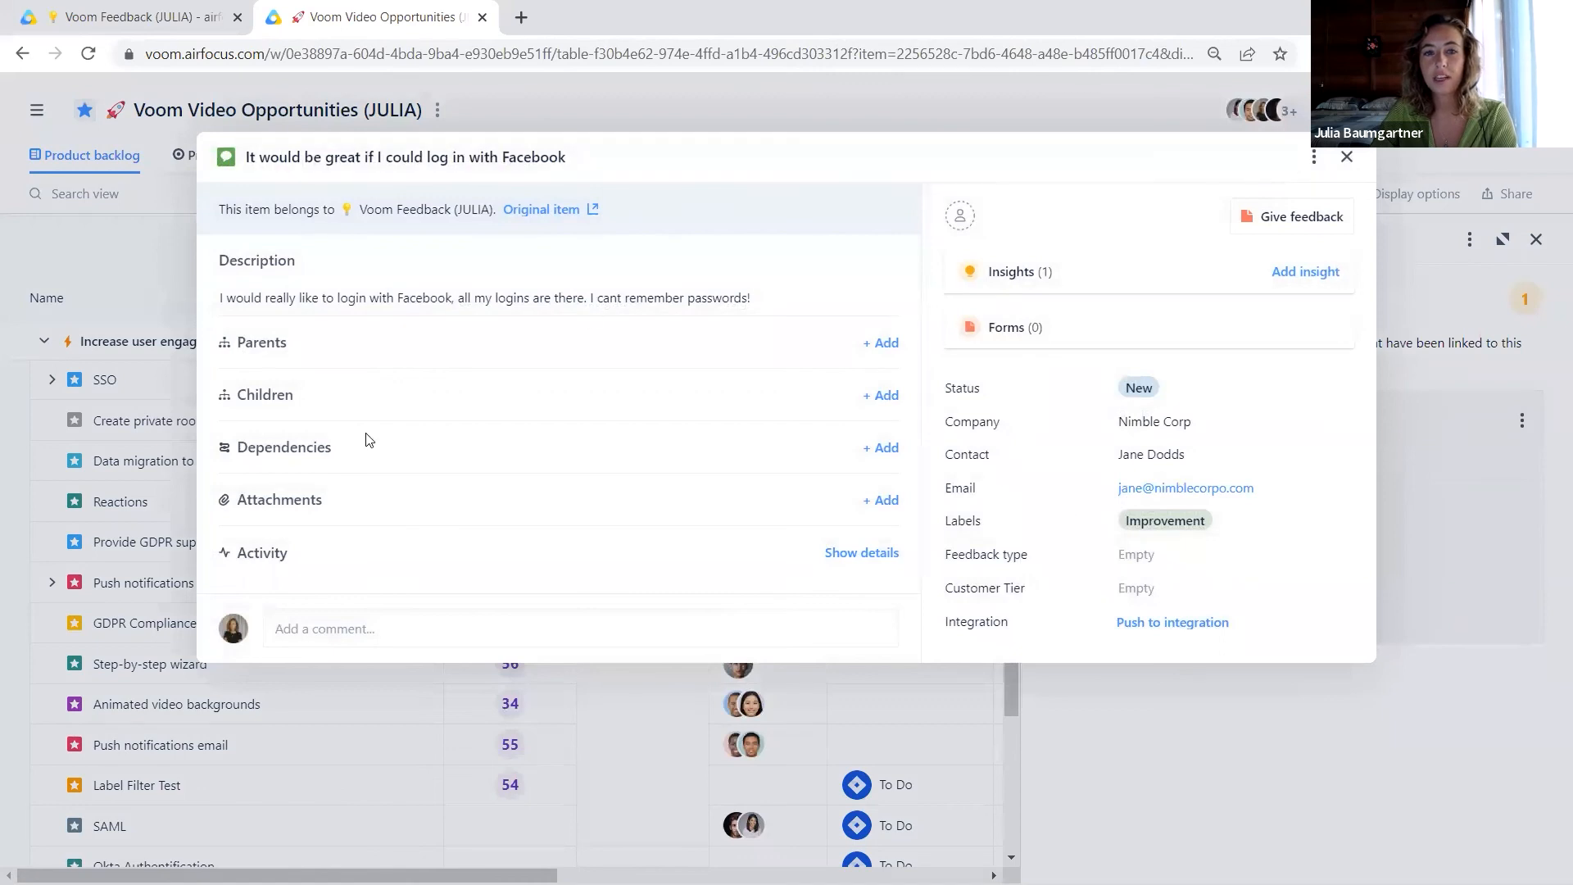
click(544, 211)
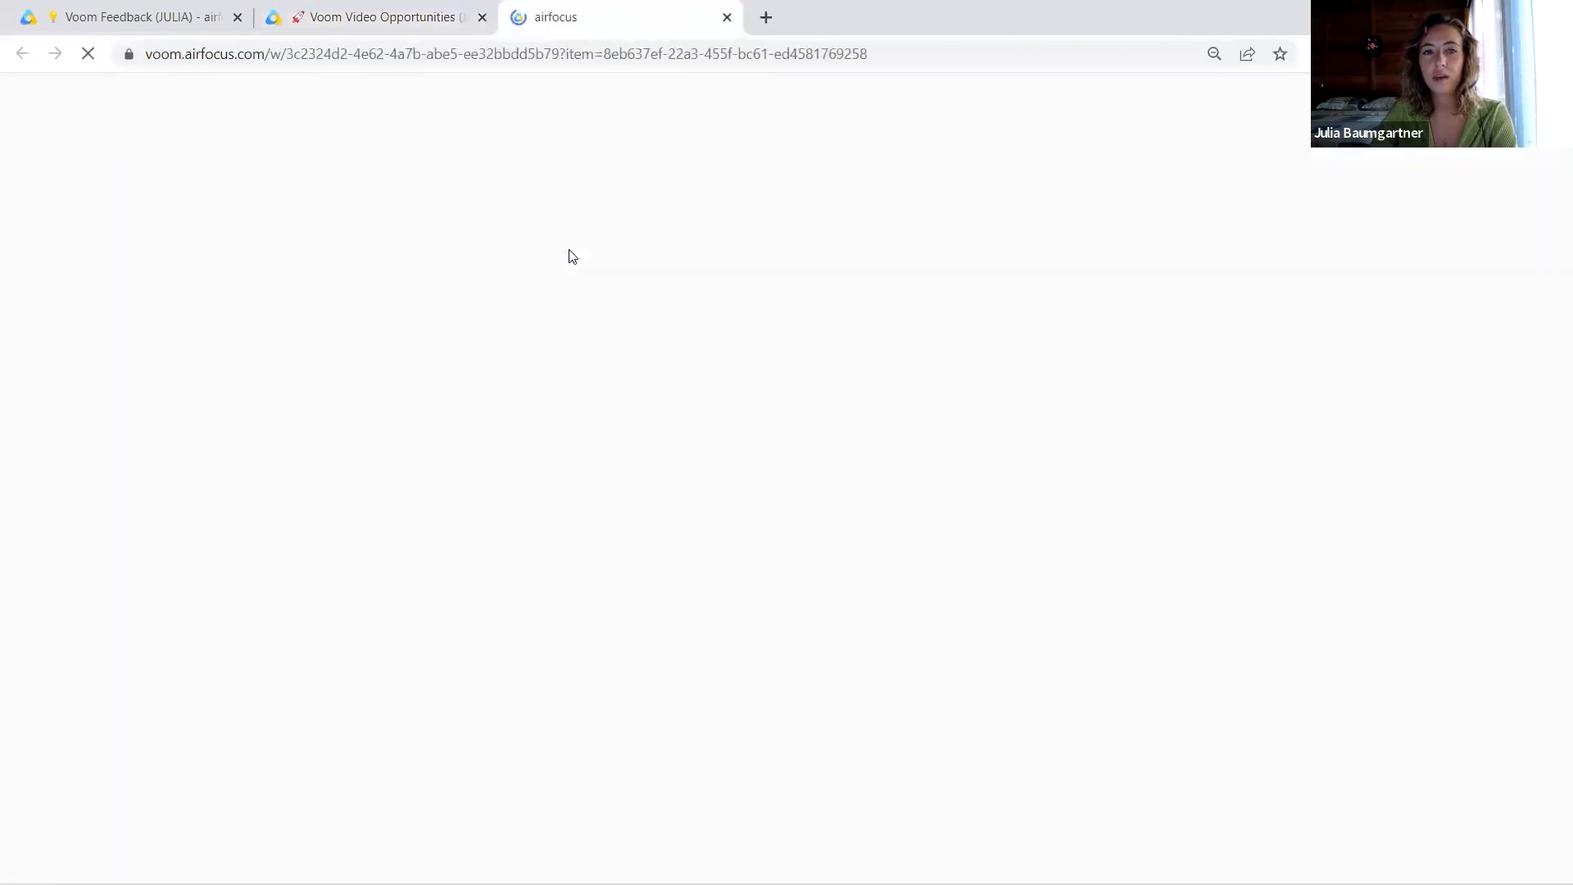
click(482, 17)
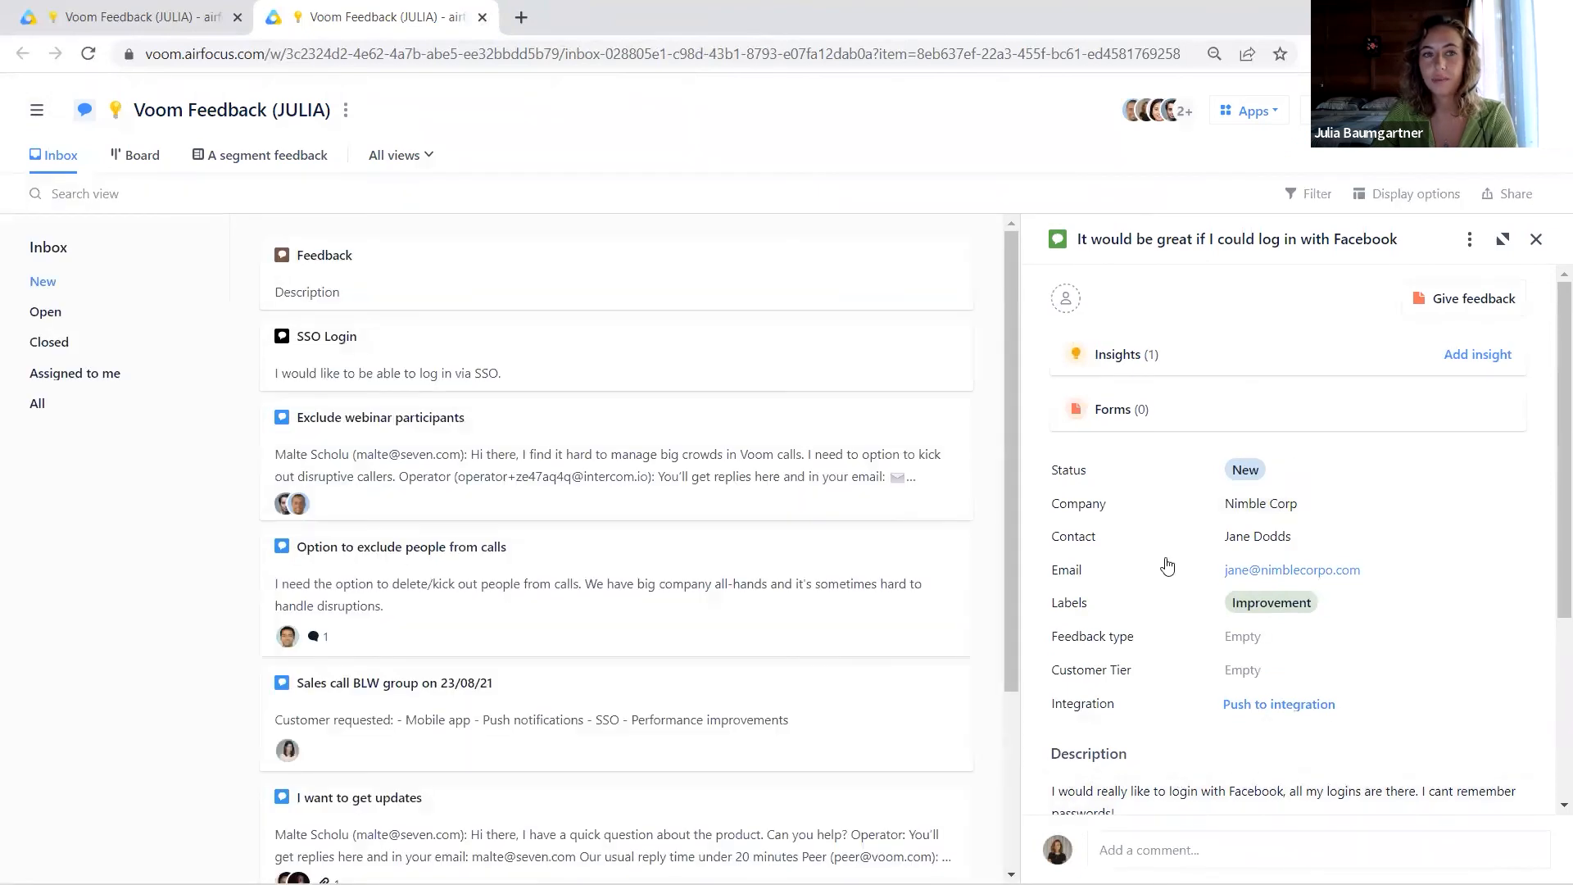
- Return to the earlier Voom Feedback page and reopen the insight's linked Facebook authentication opportunity as its original item
click(156, 6)
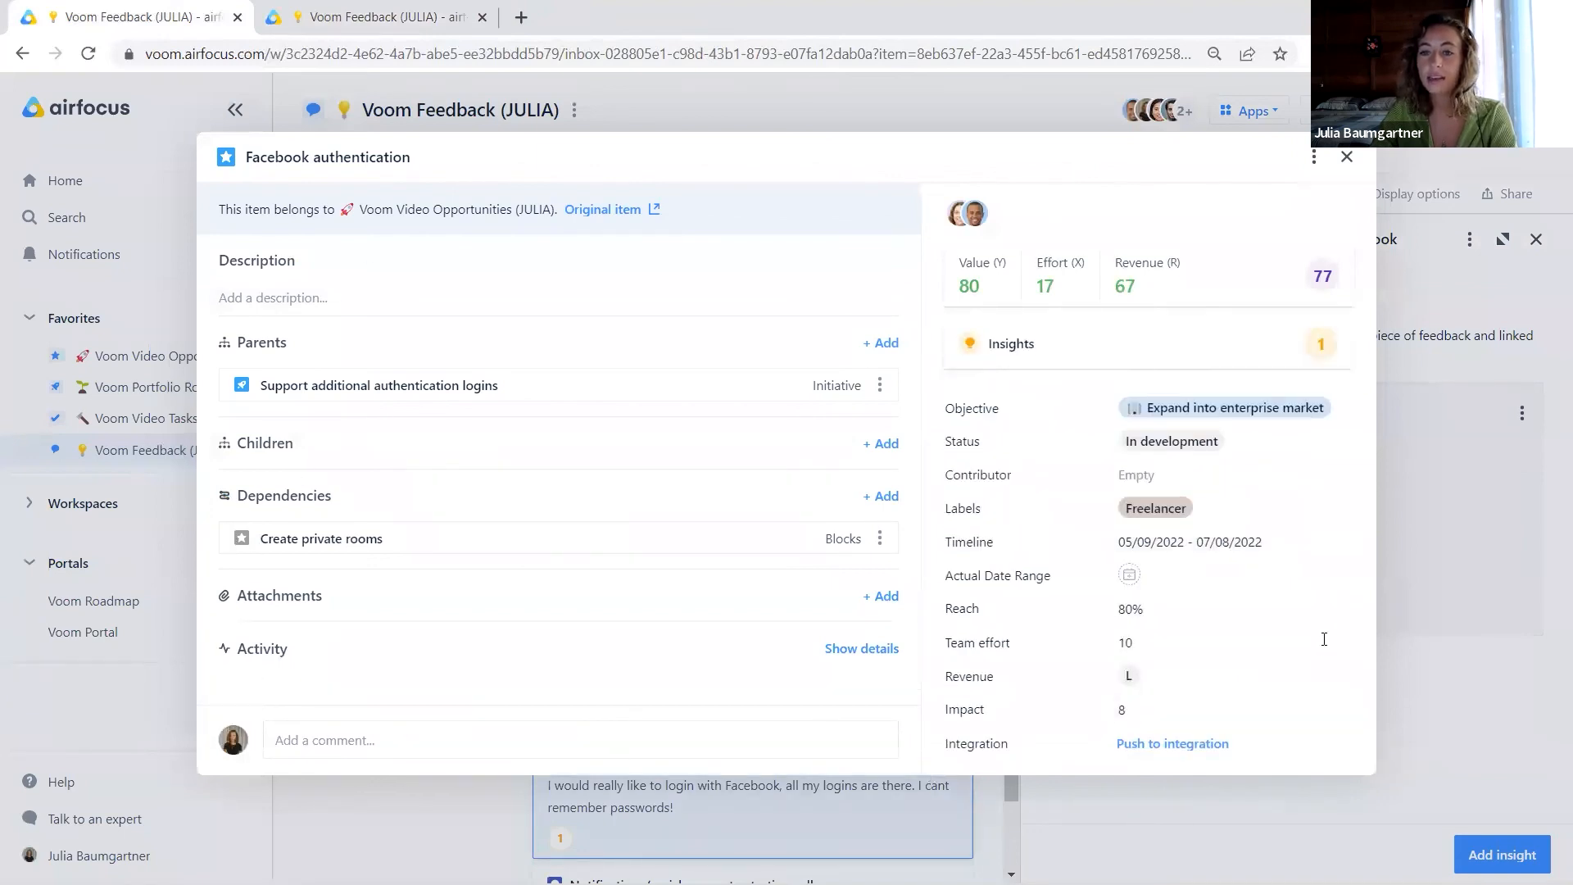
click(1419, 502)
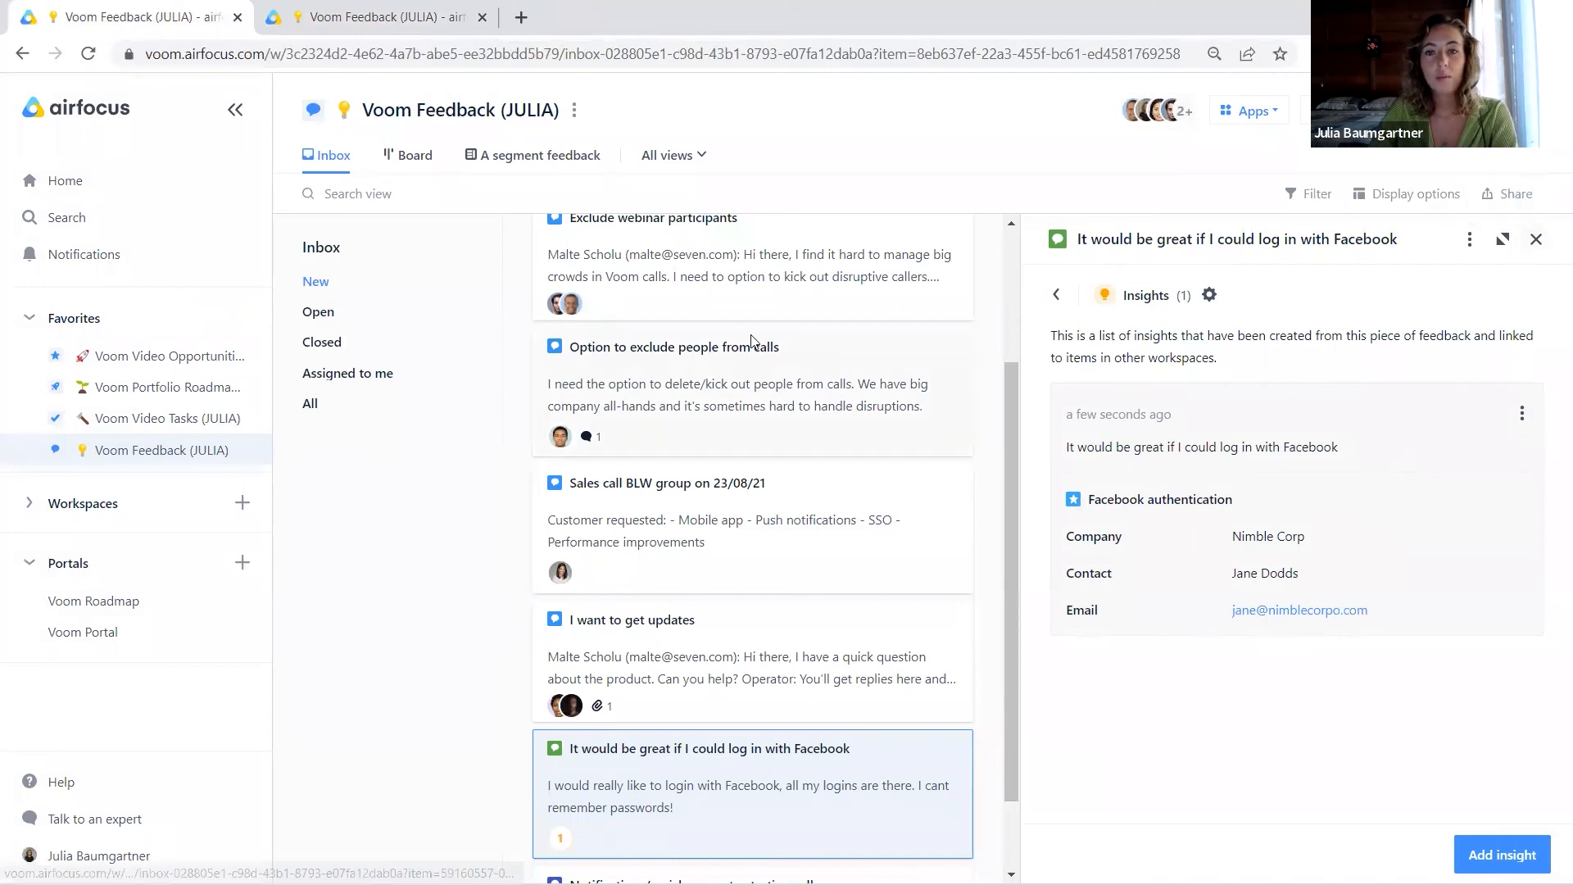
click(1160, 499)
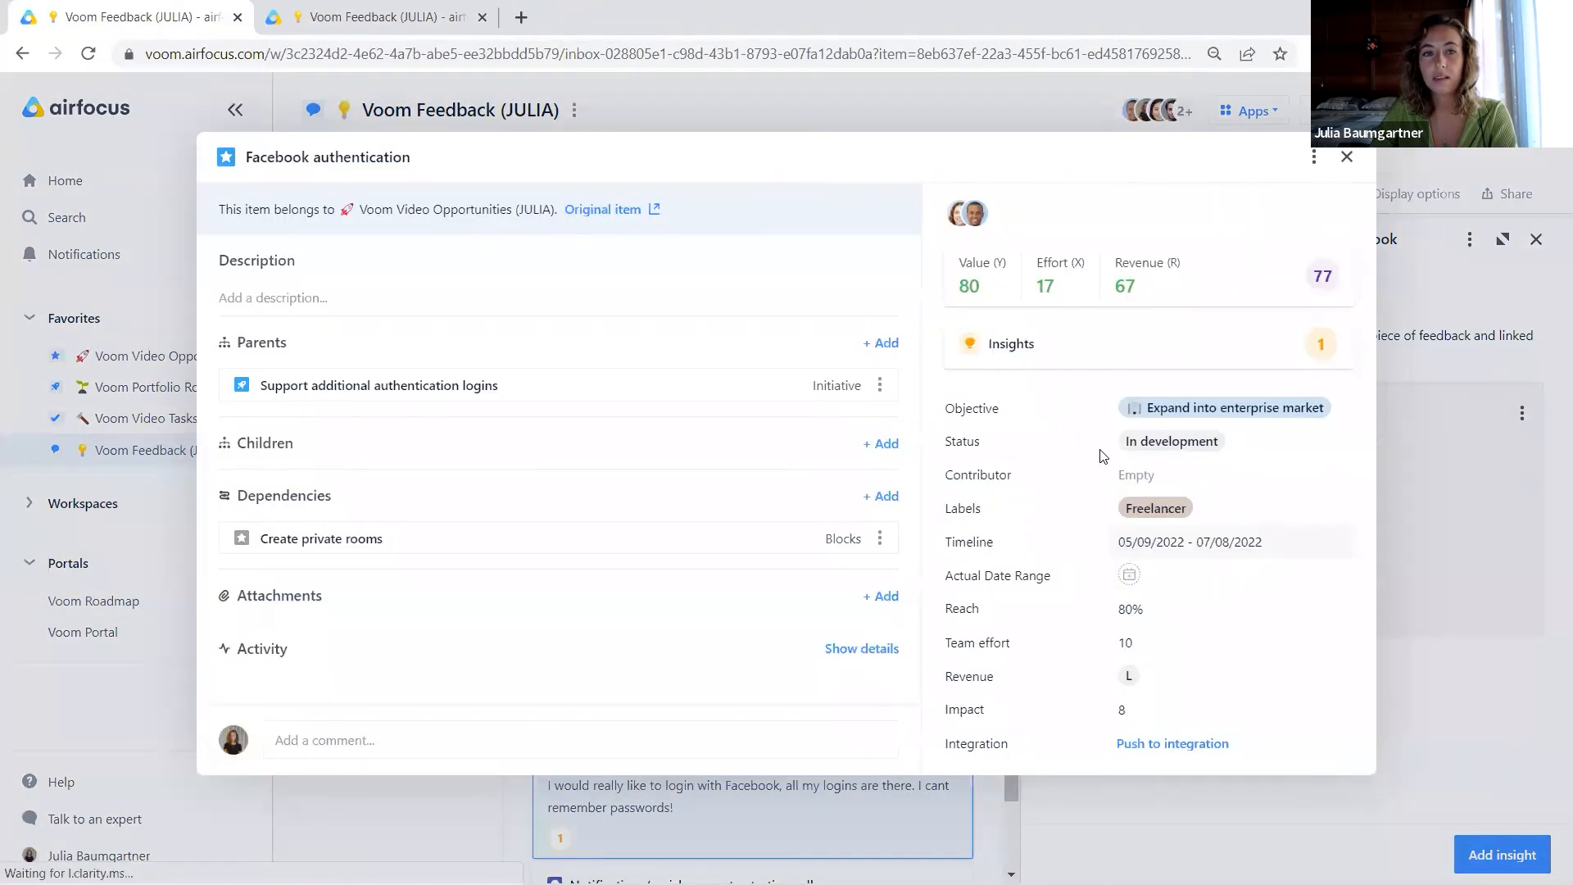
click(589, 210)
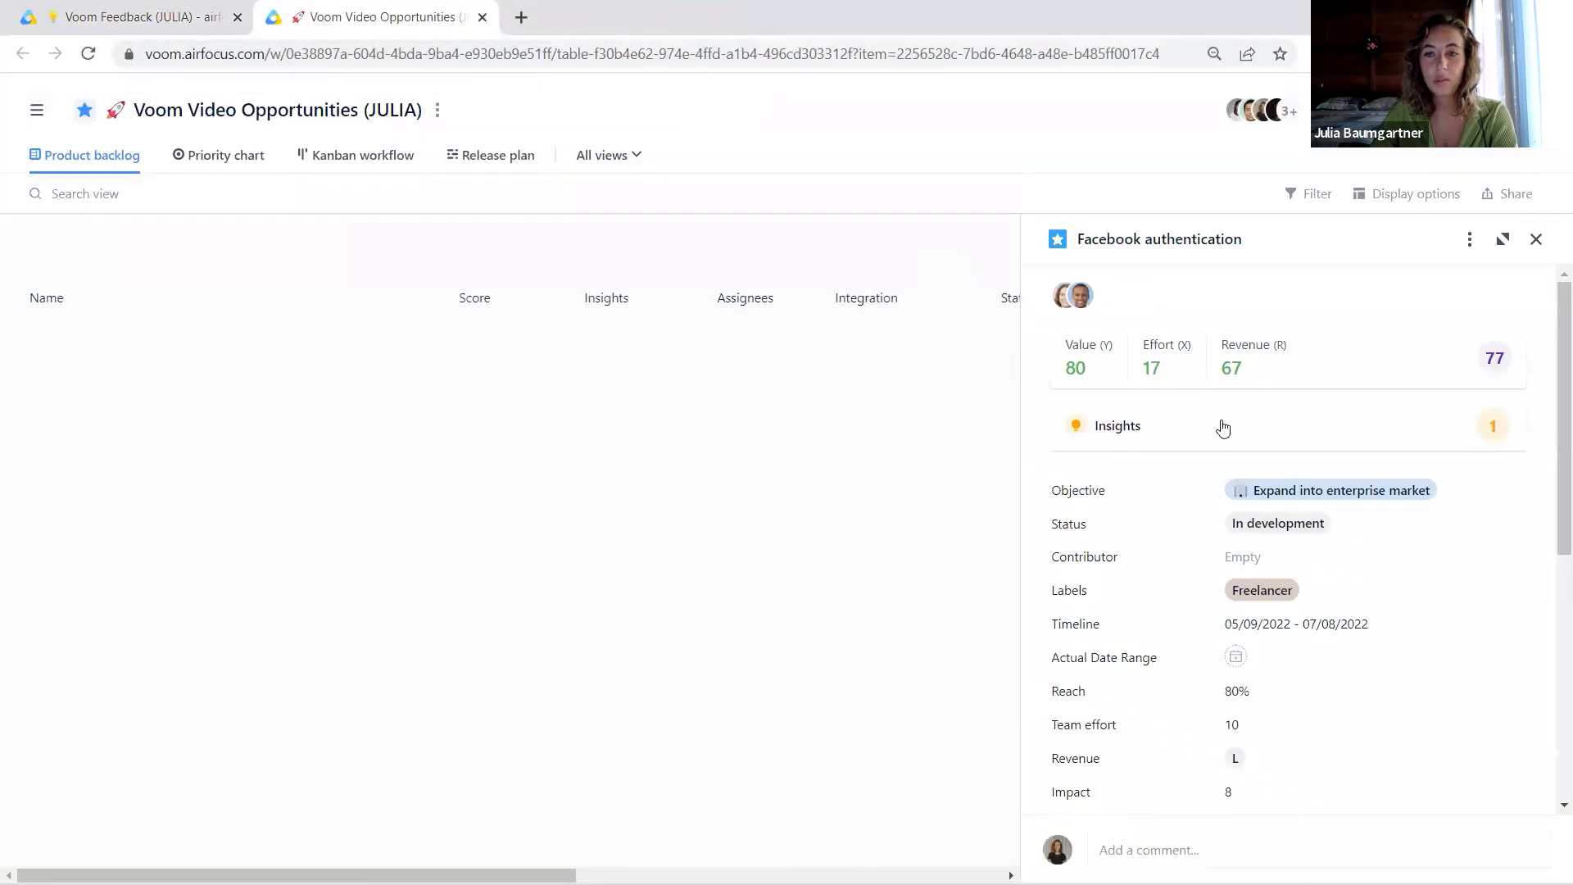
- Close the item details and expand the "Expand into enterprise market" group in the product backlog to locate Facebook authentication
click(1535, 240)
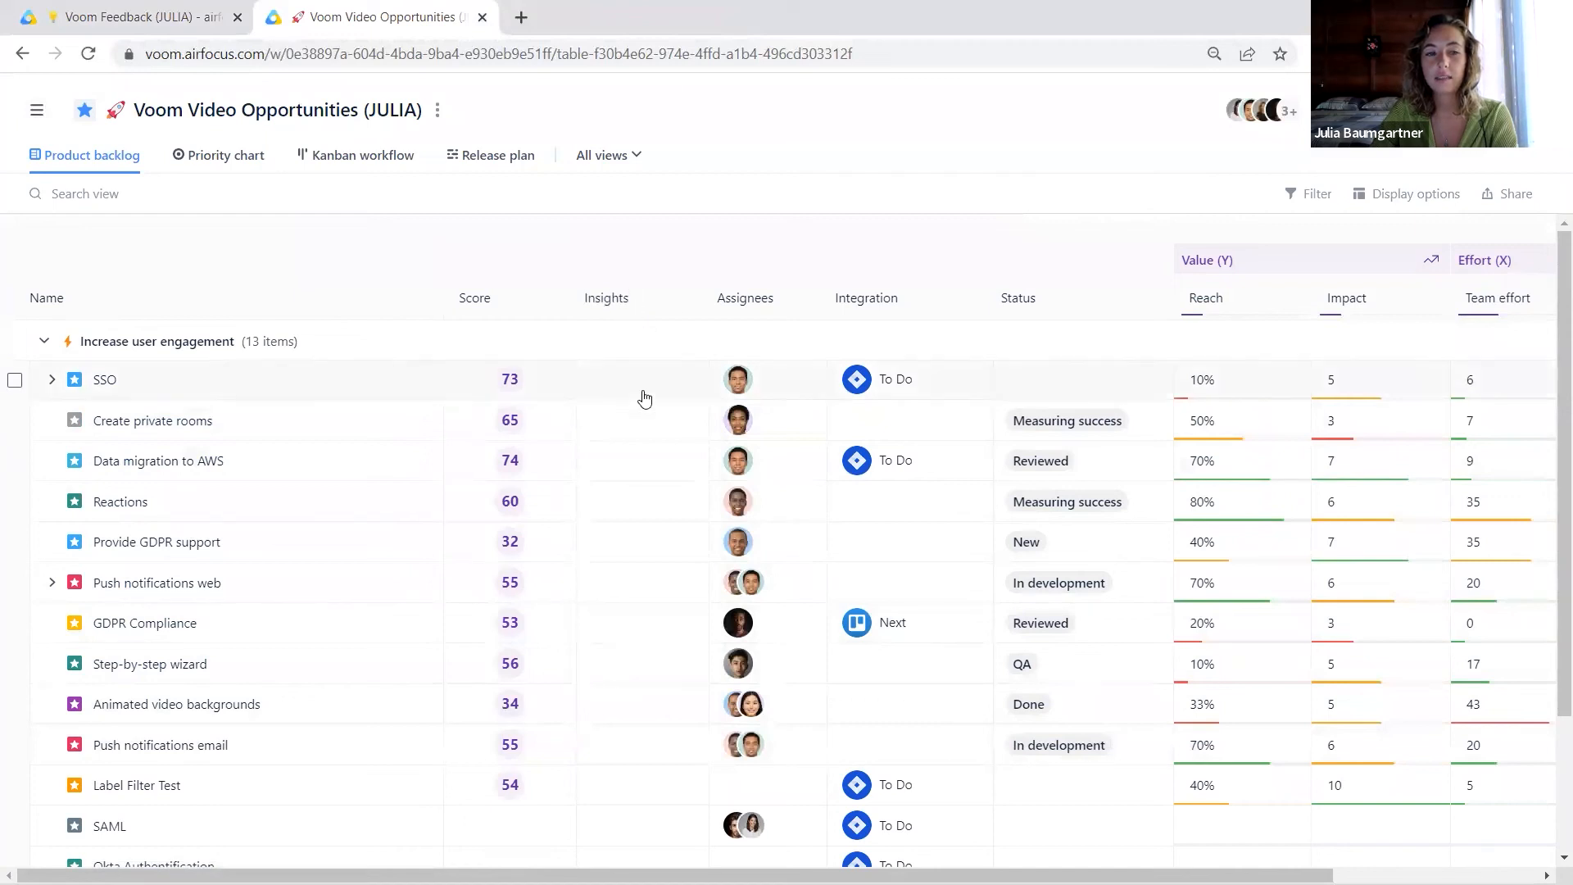
scroll(645, 397, down, 3)
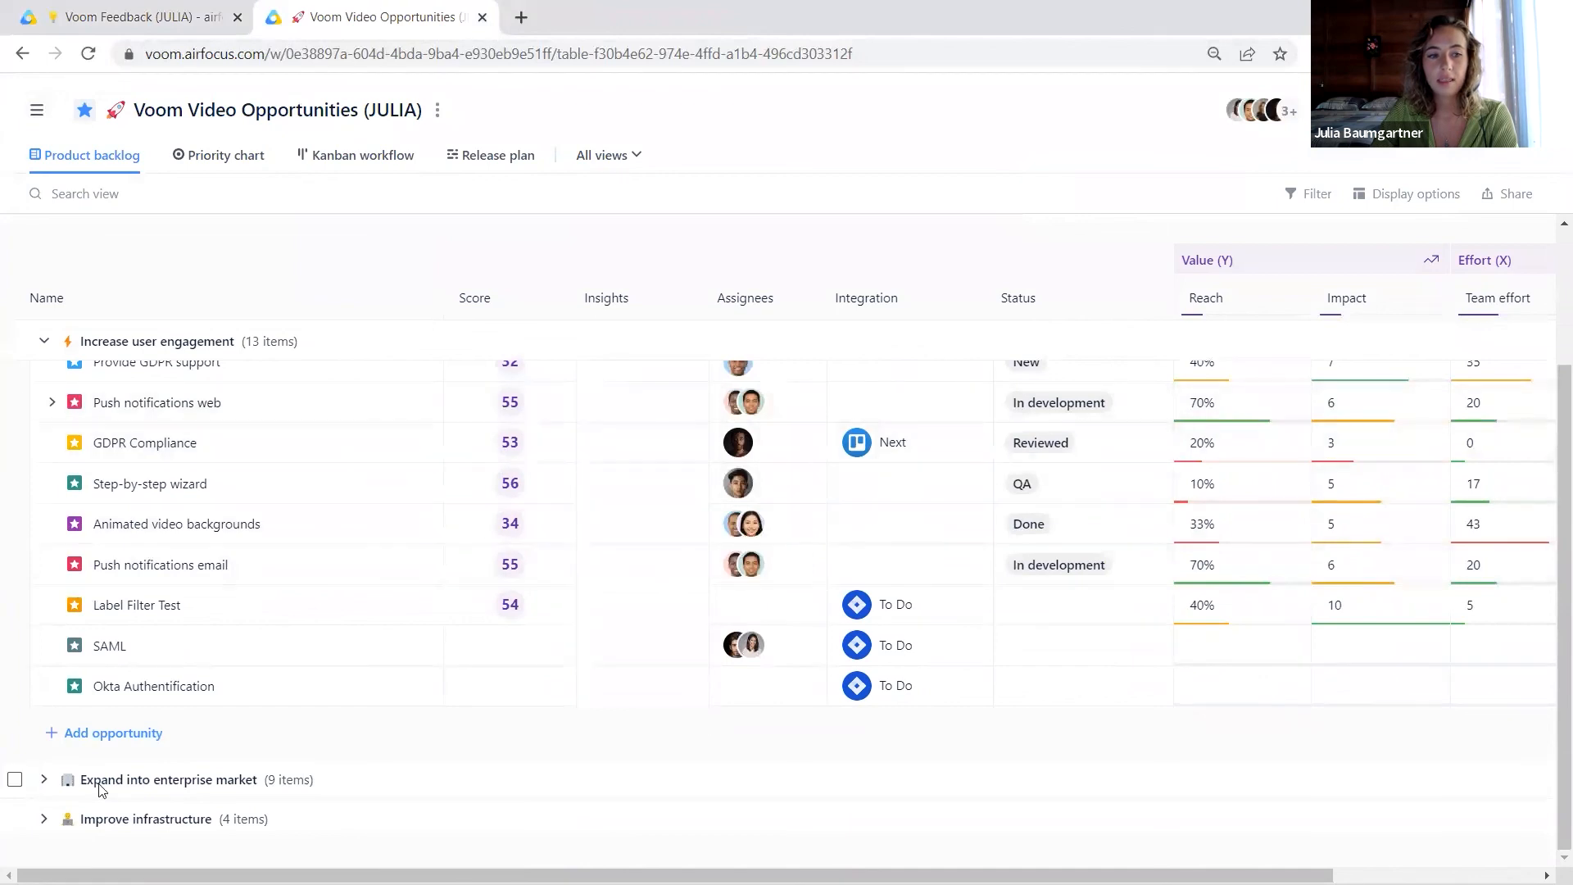
click(44, 780)
scroll(674, 628, down, 5)
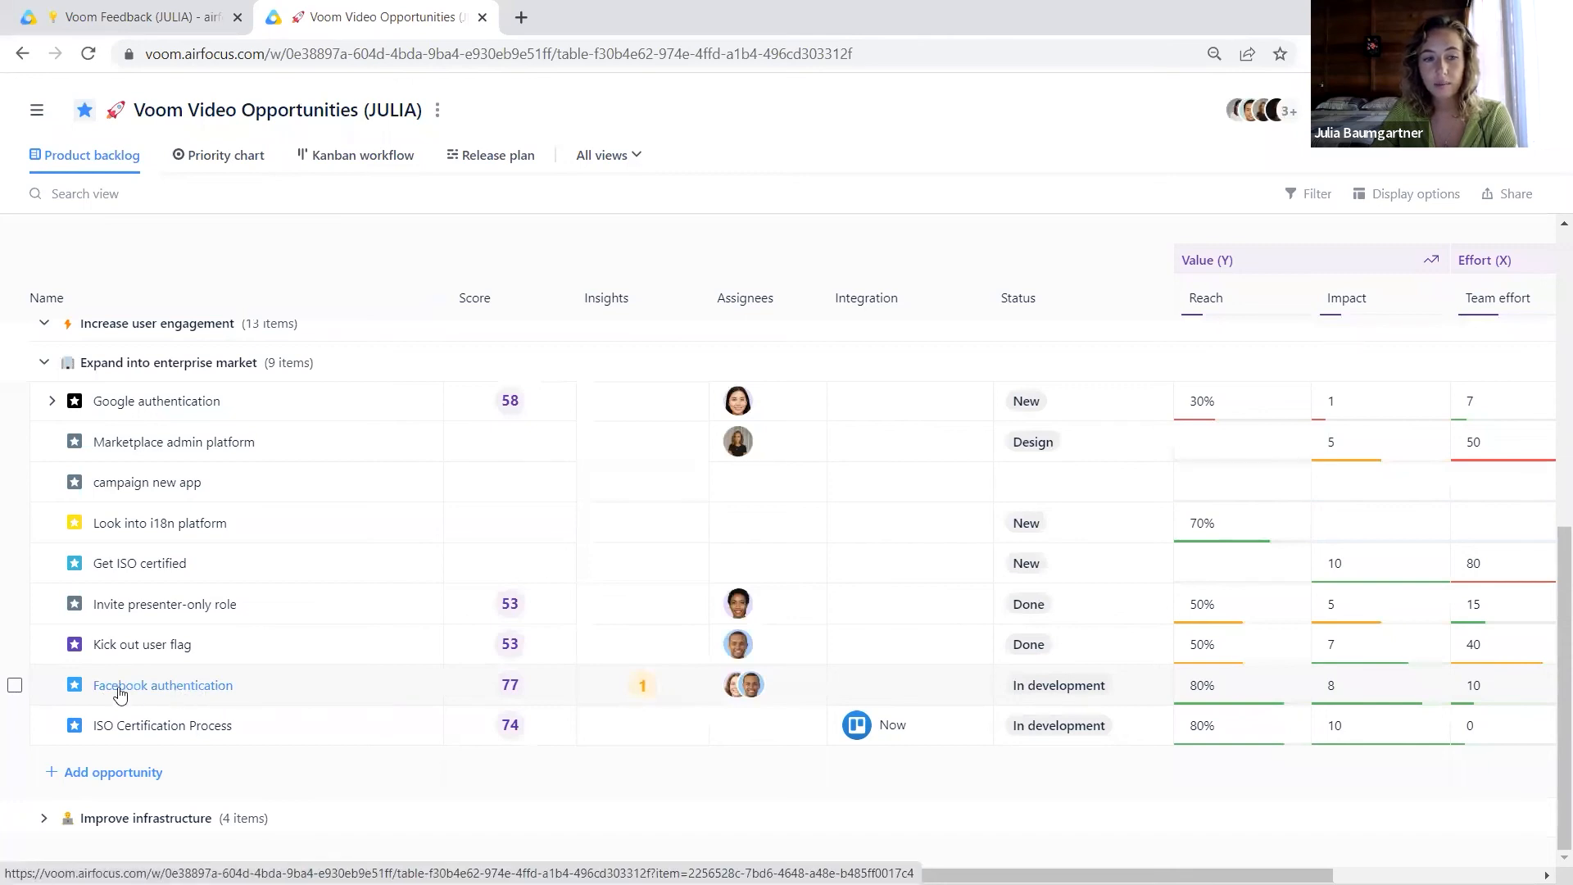
- Compare the feedback item's insight with the one linked to Facebook authentication in the product backlog's Insights column
click(160, 9)
click(100, 341)
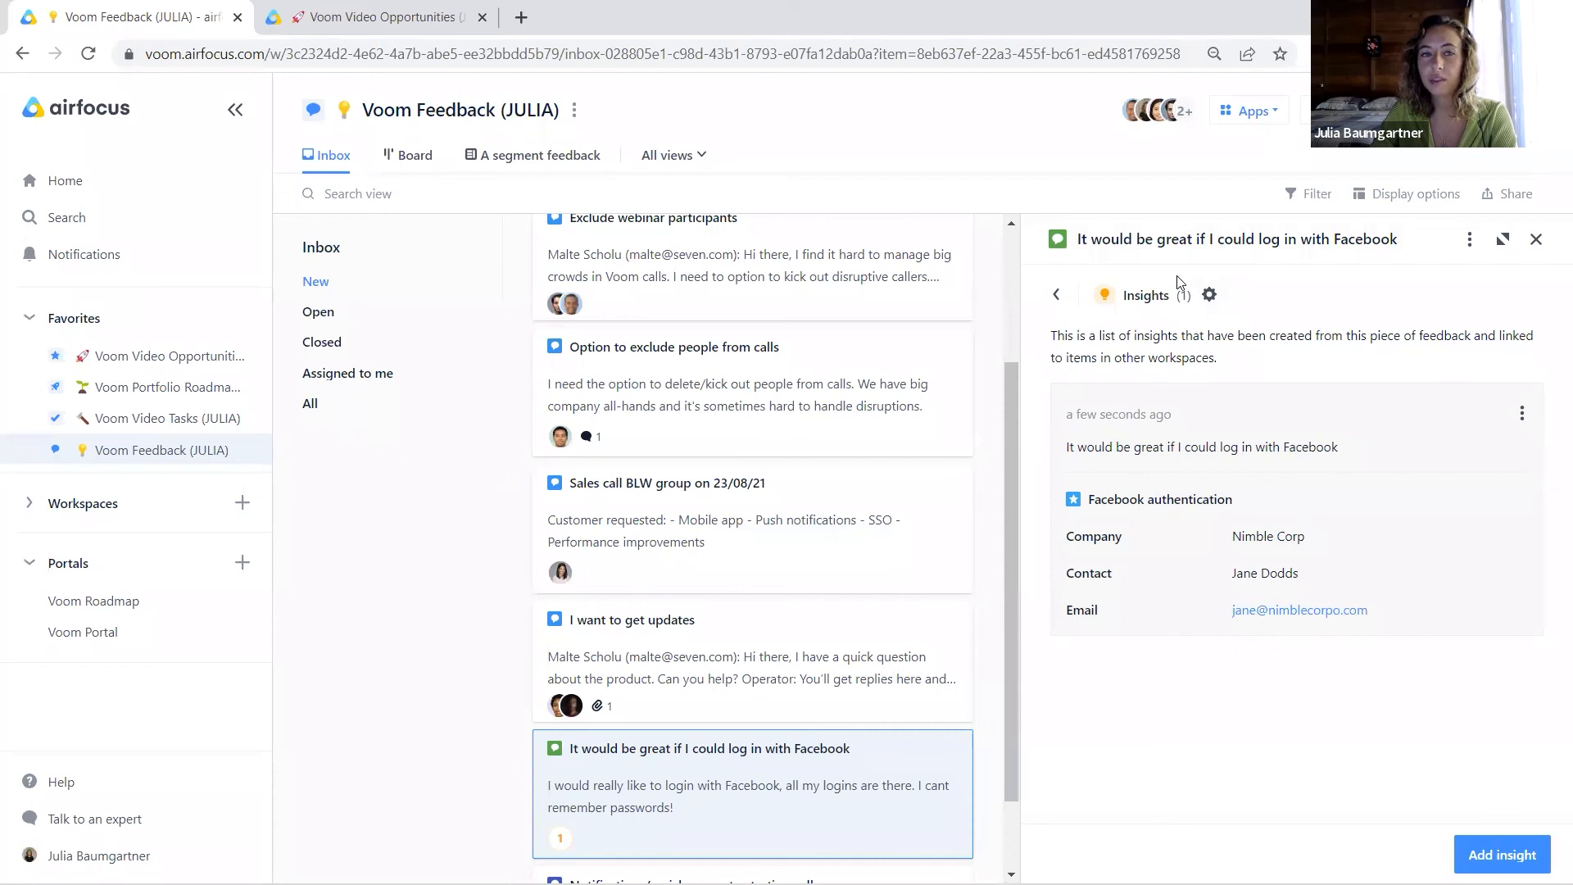
click(410, 22)
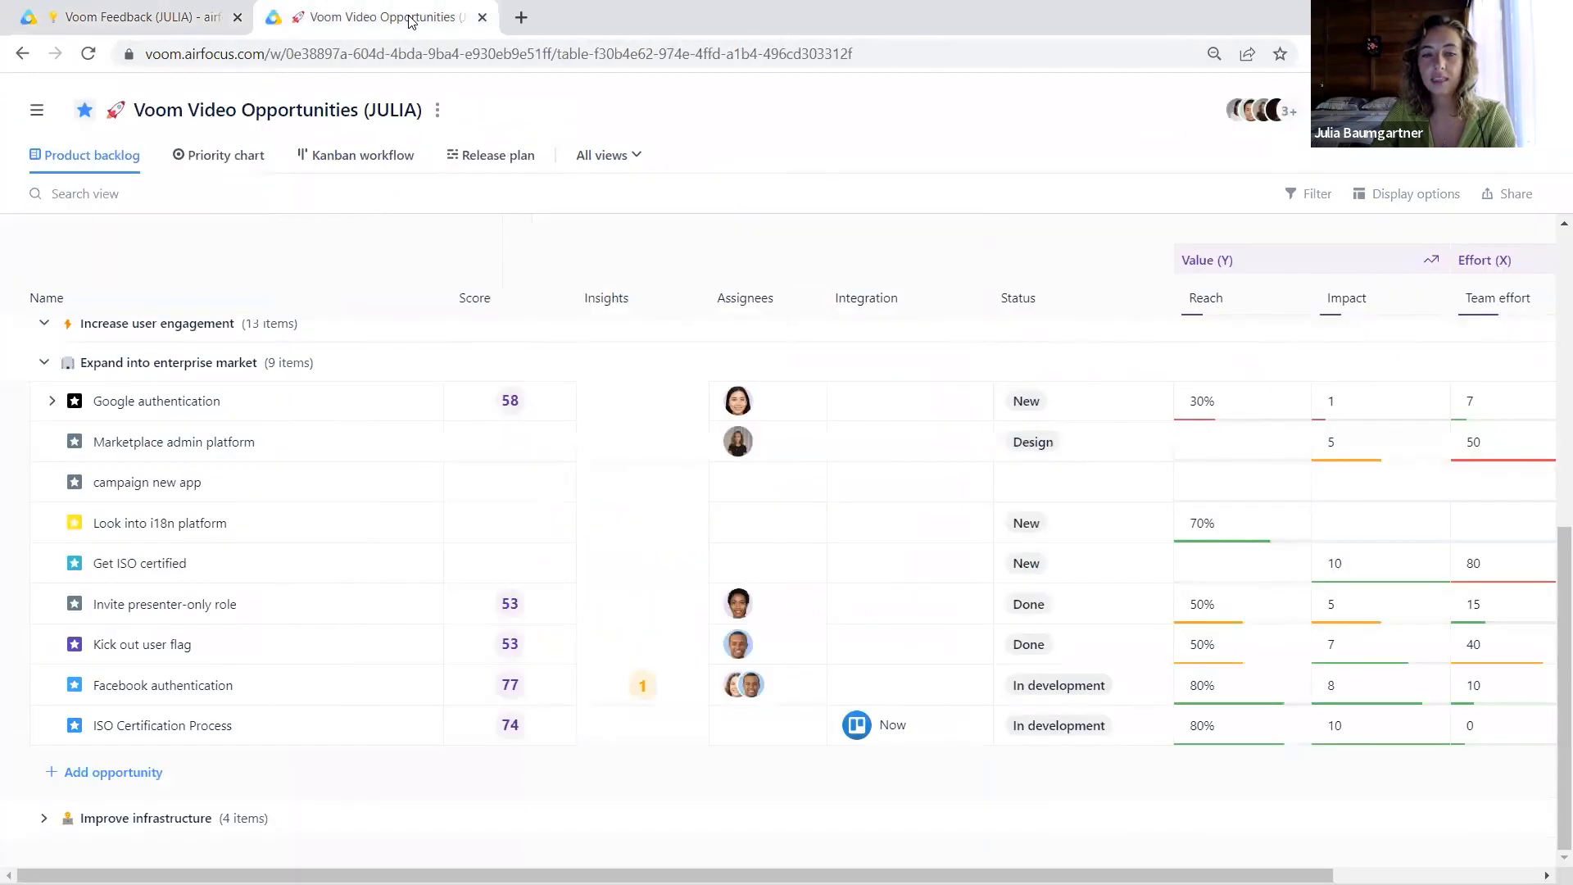
click(649, 692)
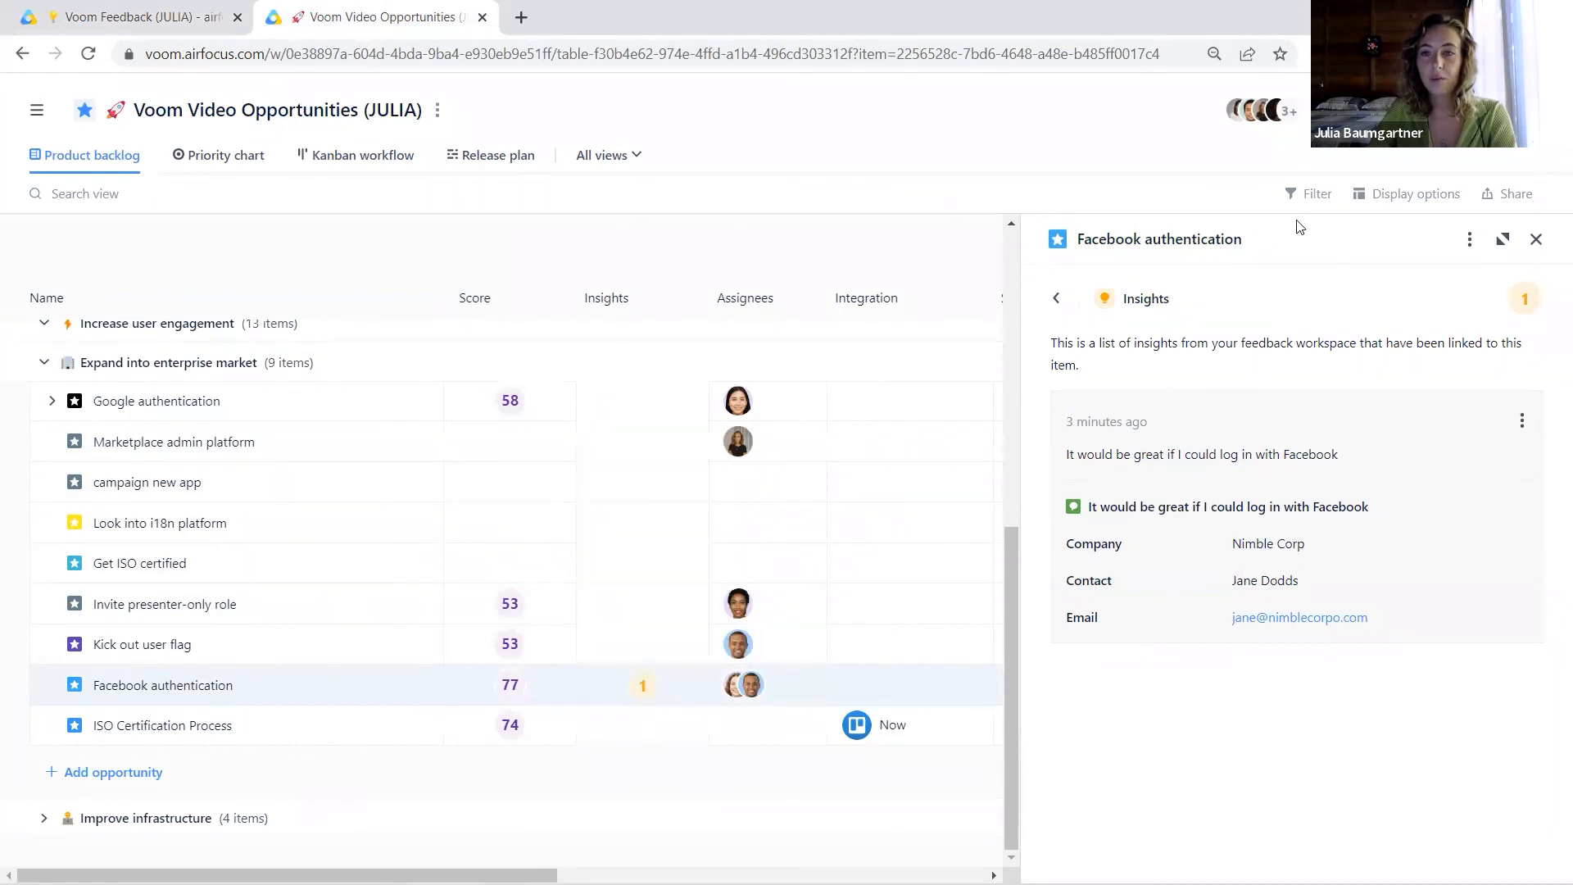
click(1536, 240)
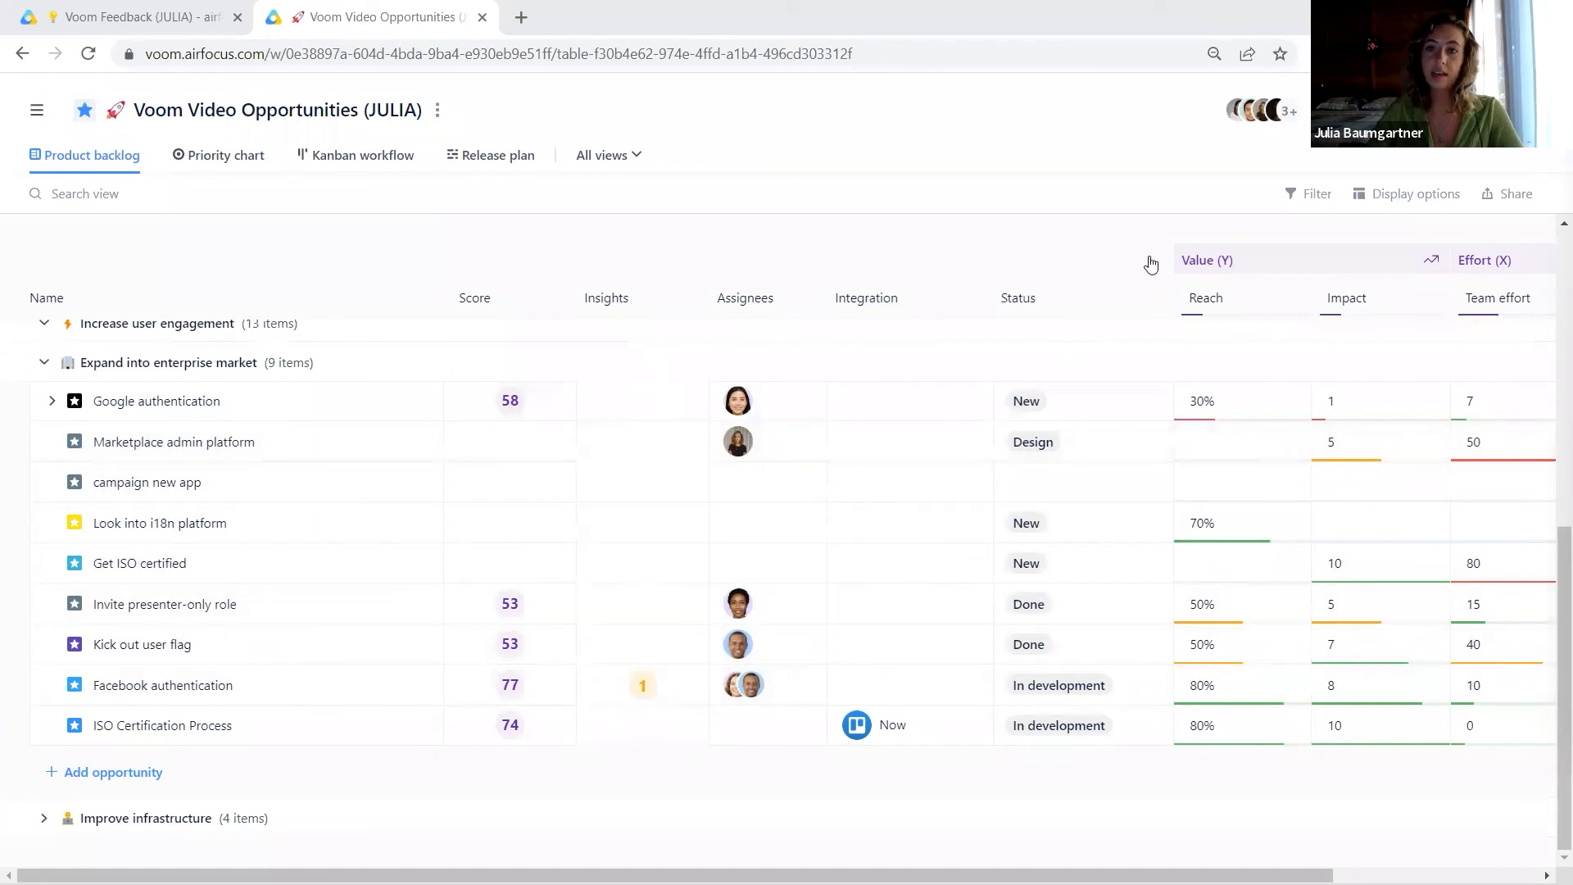
- Add Insights as a criterion of the Value (Y) factor in the opportunities workspace's Priority Ratings
scroll(1281, 393, right, 1)
scroll(1281, 393, right, 5)
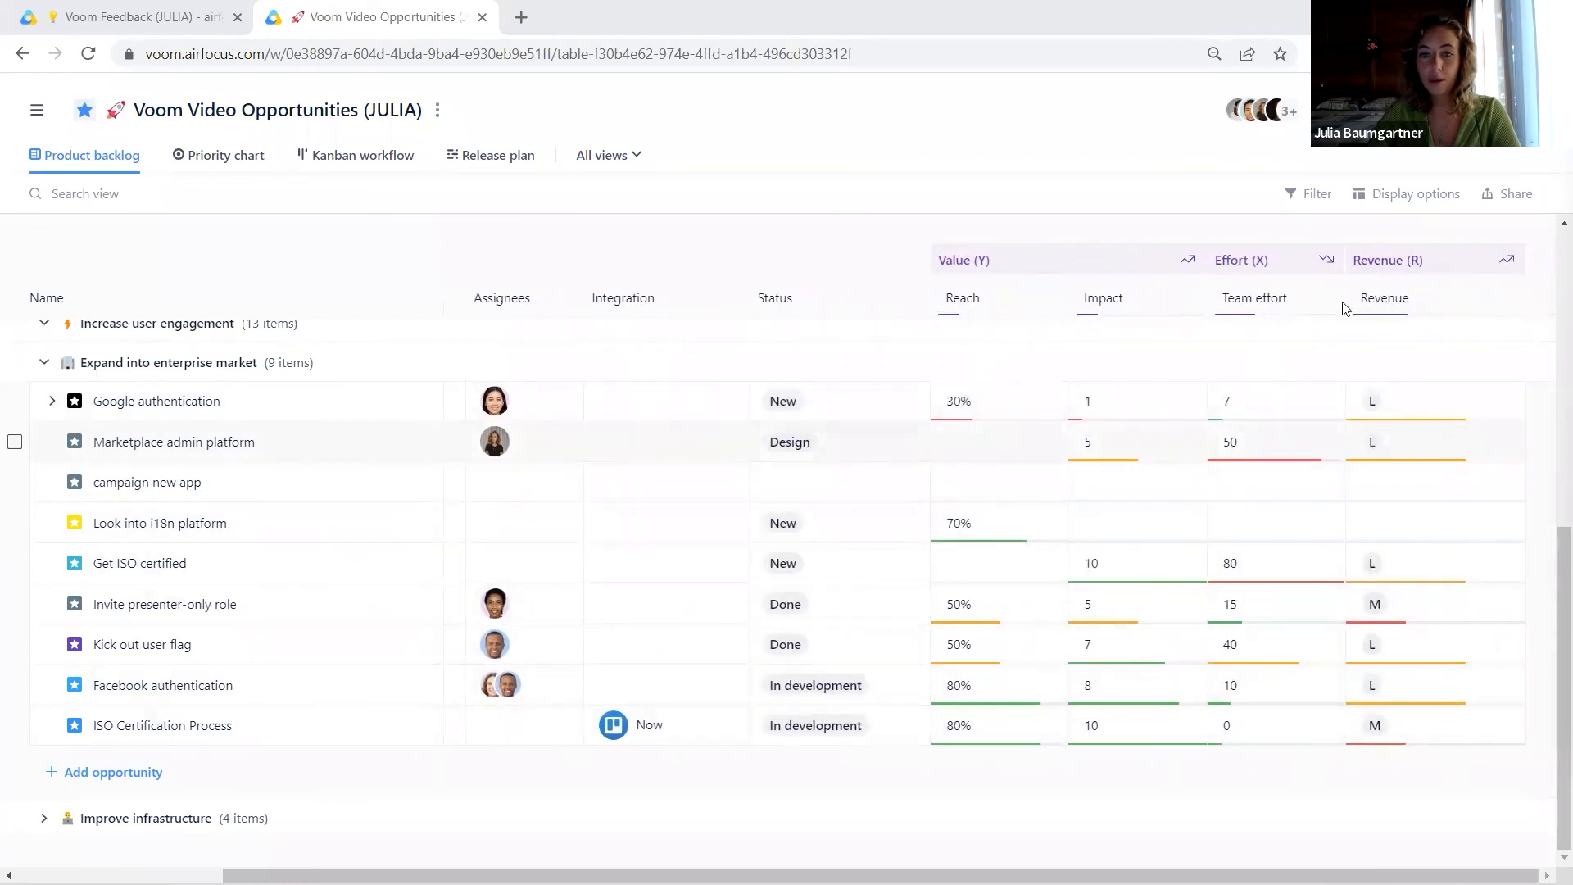
scroll(714, 664, left, 3)
scroll(714, 663, left, 2)
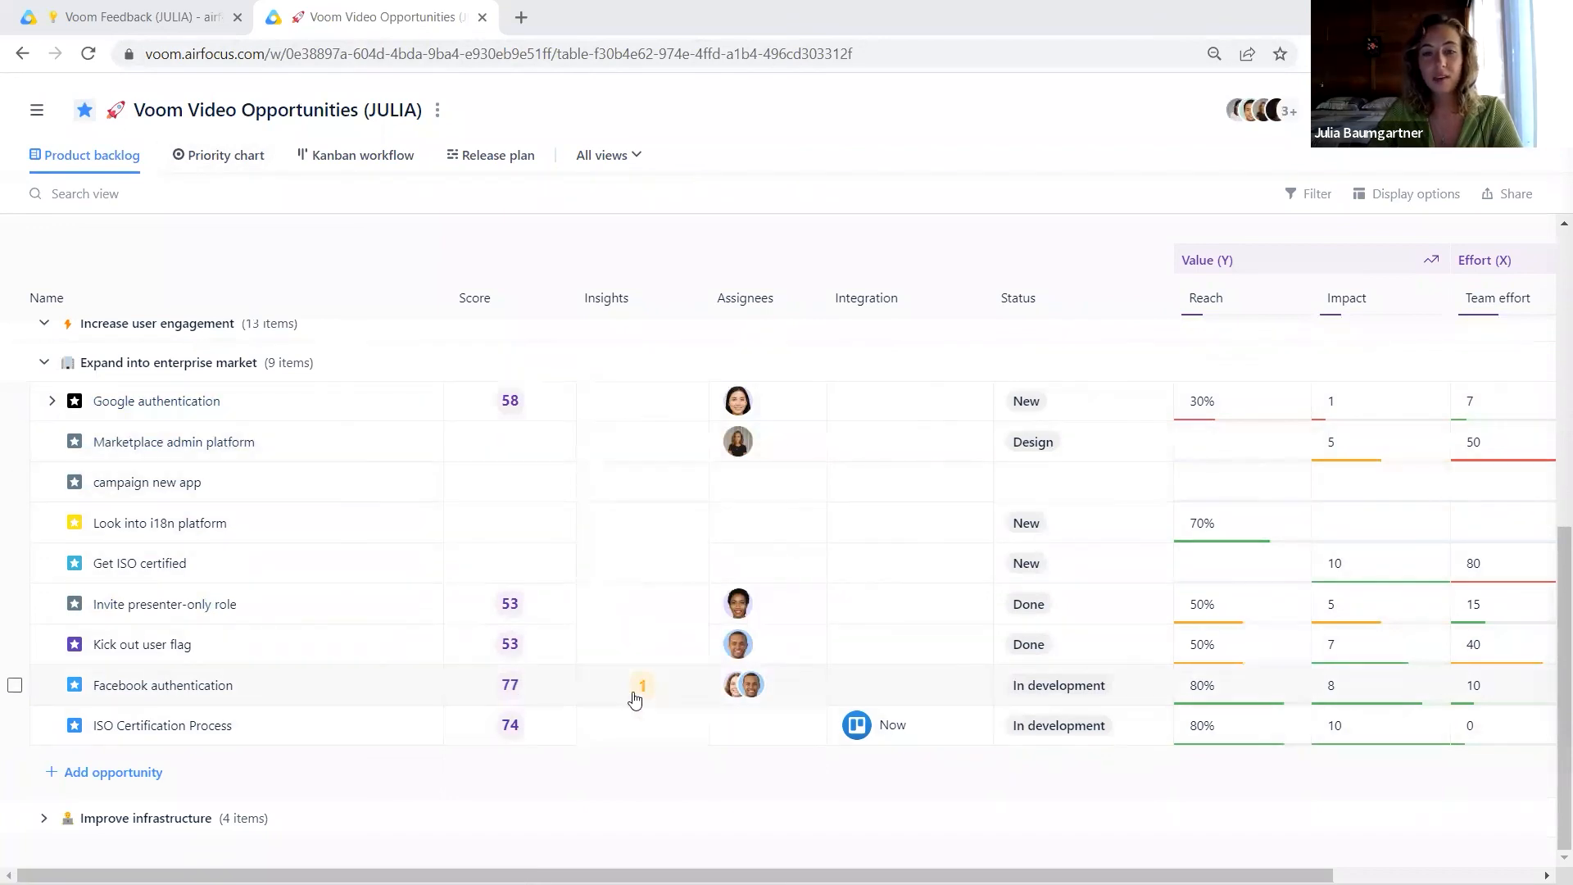
scroll(635, 697, right, 5)
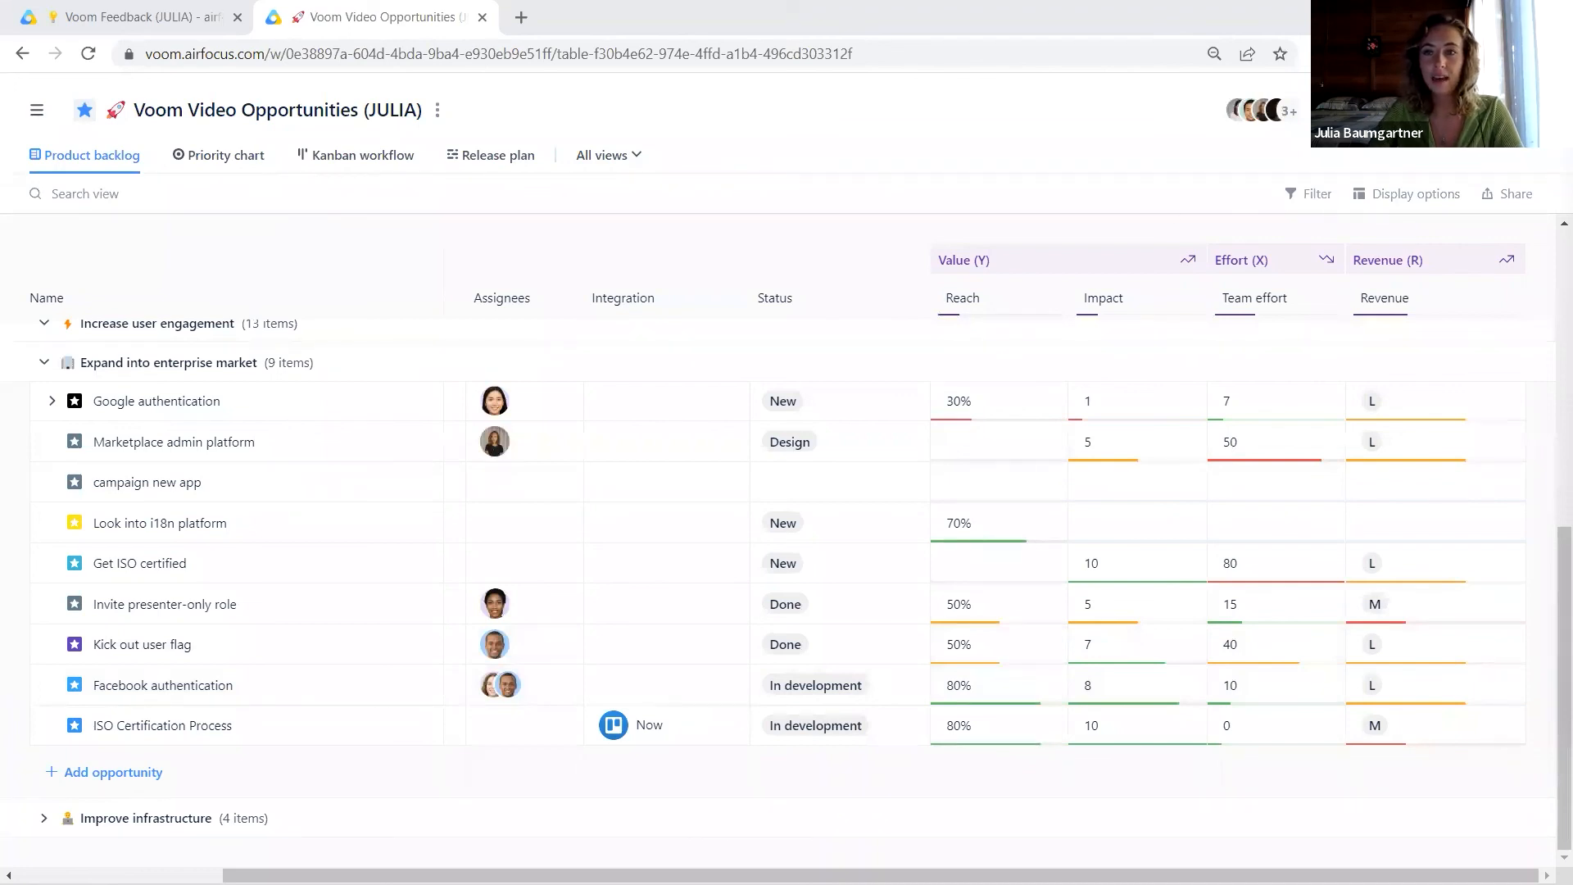
click(1358, 109)
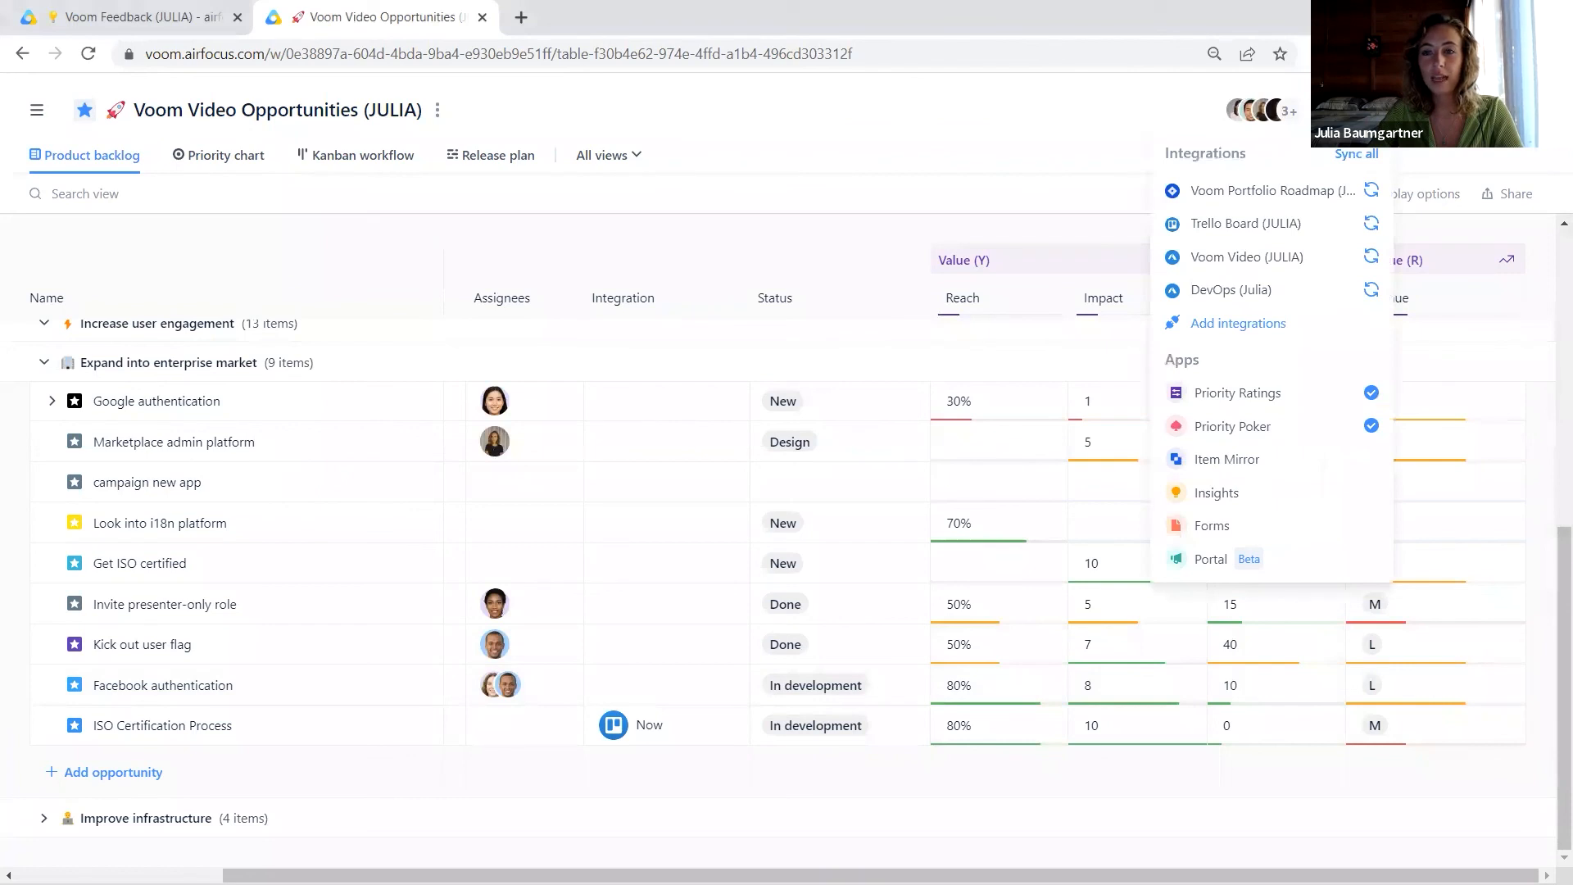
click(1263, 401)
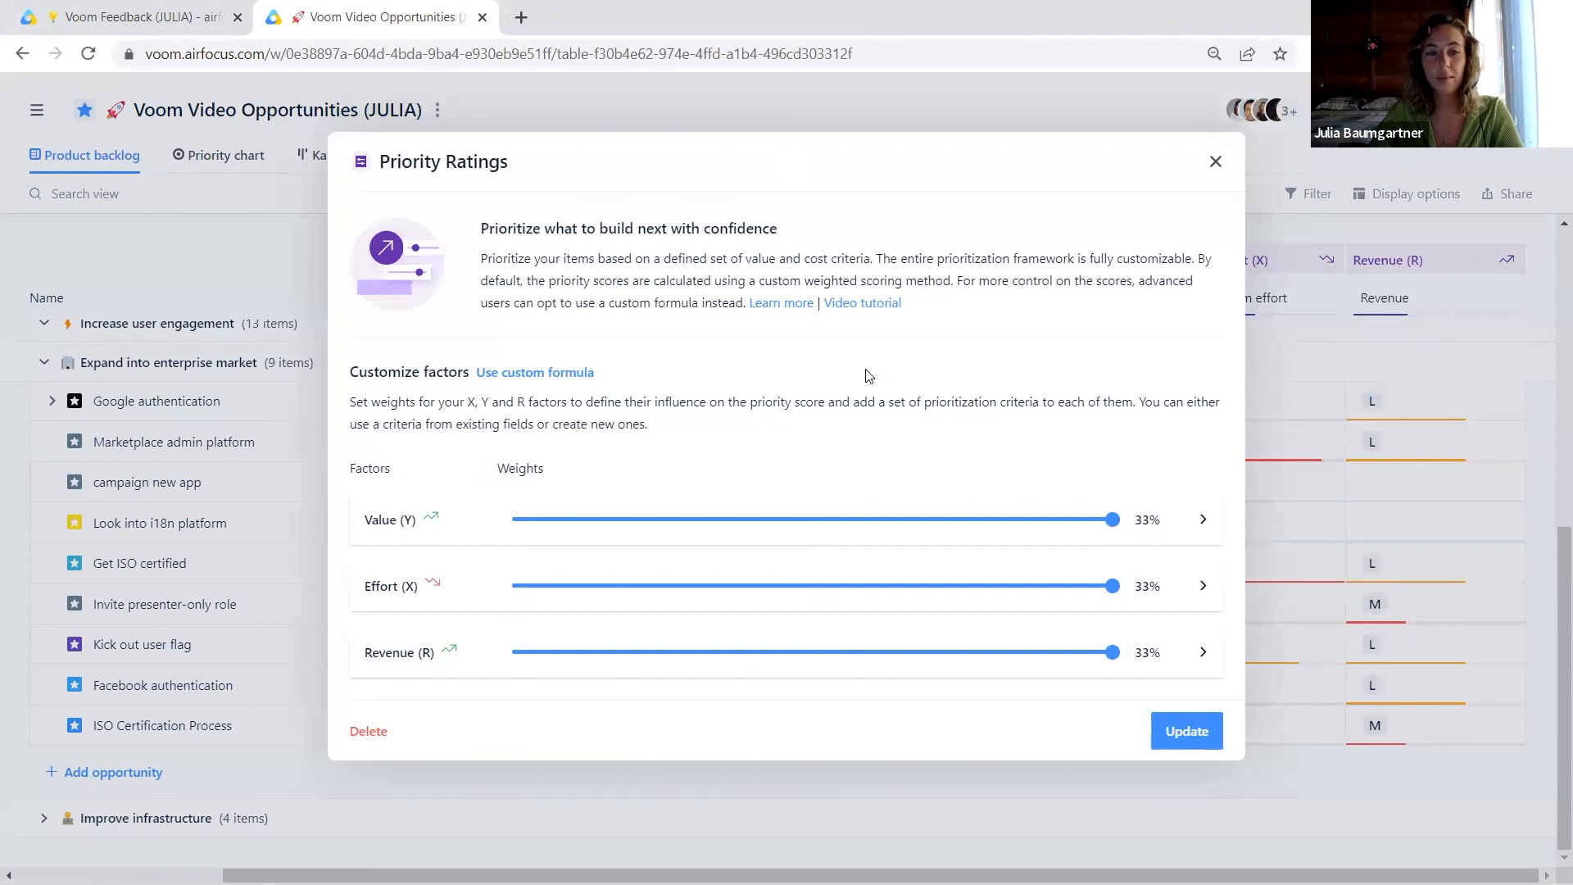
click(1196, 521)
scroll(1179, 508, down, 1)
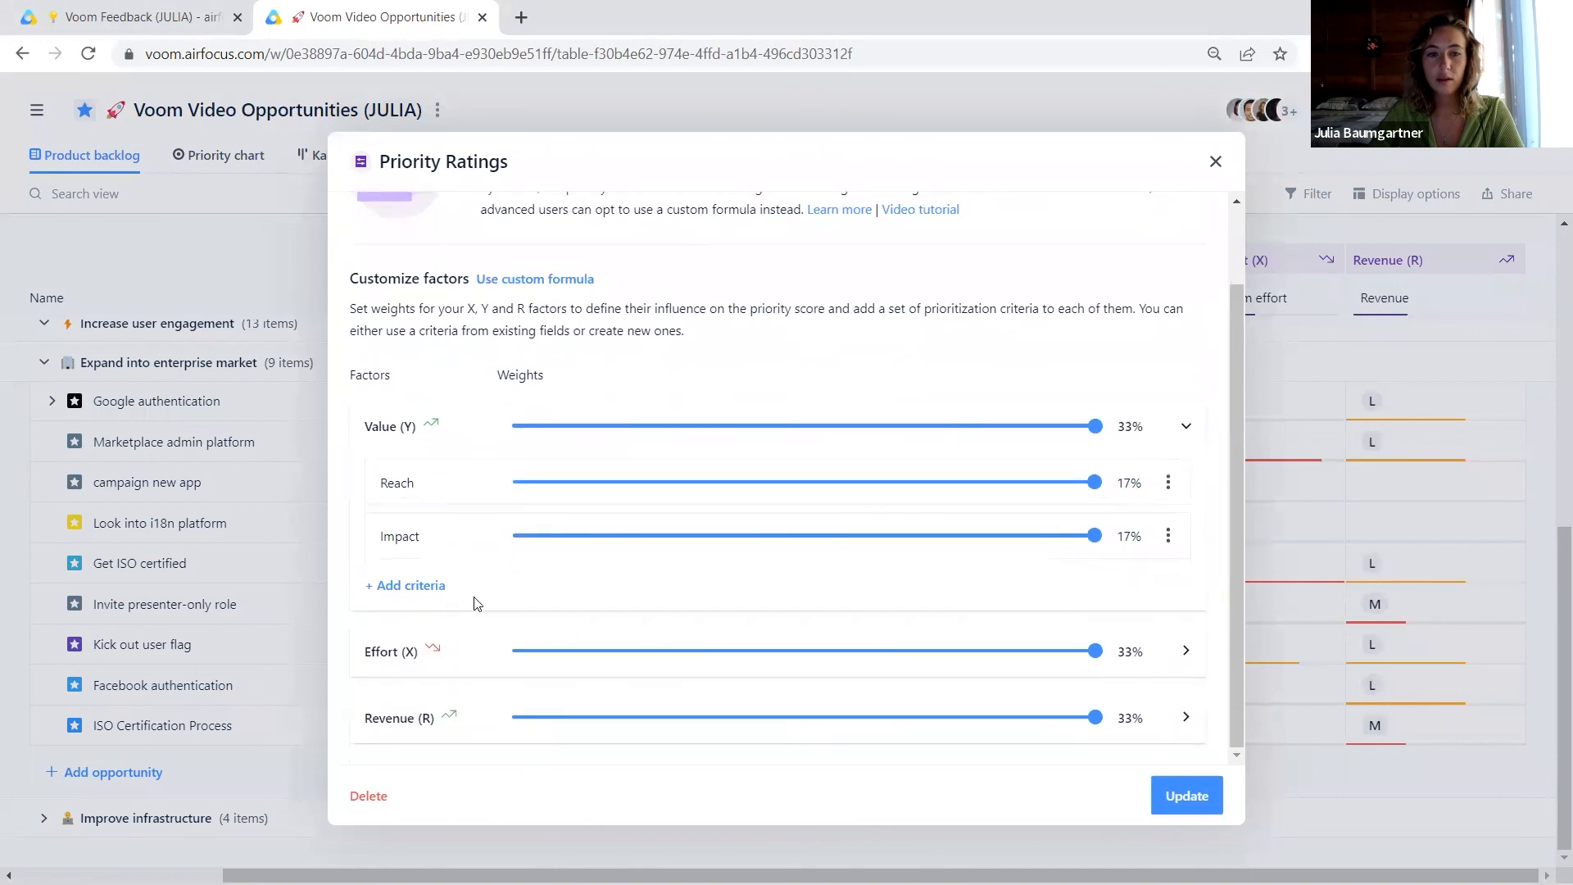
click(388, 588)
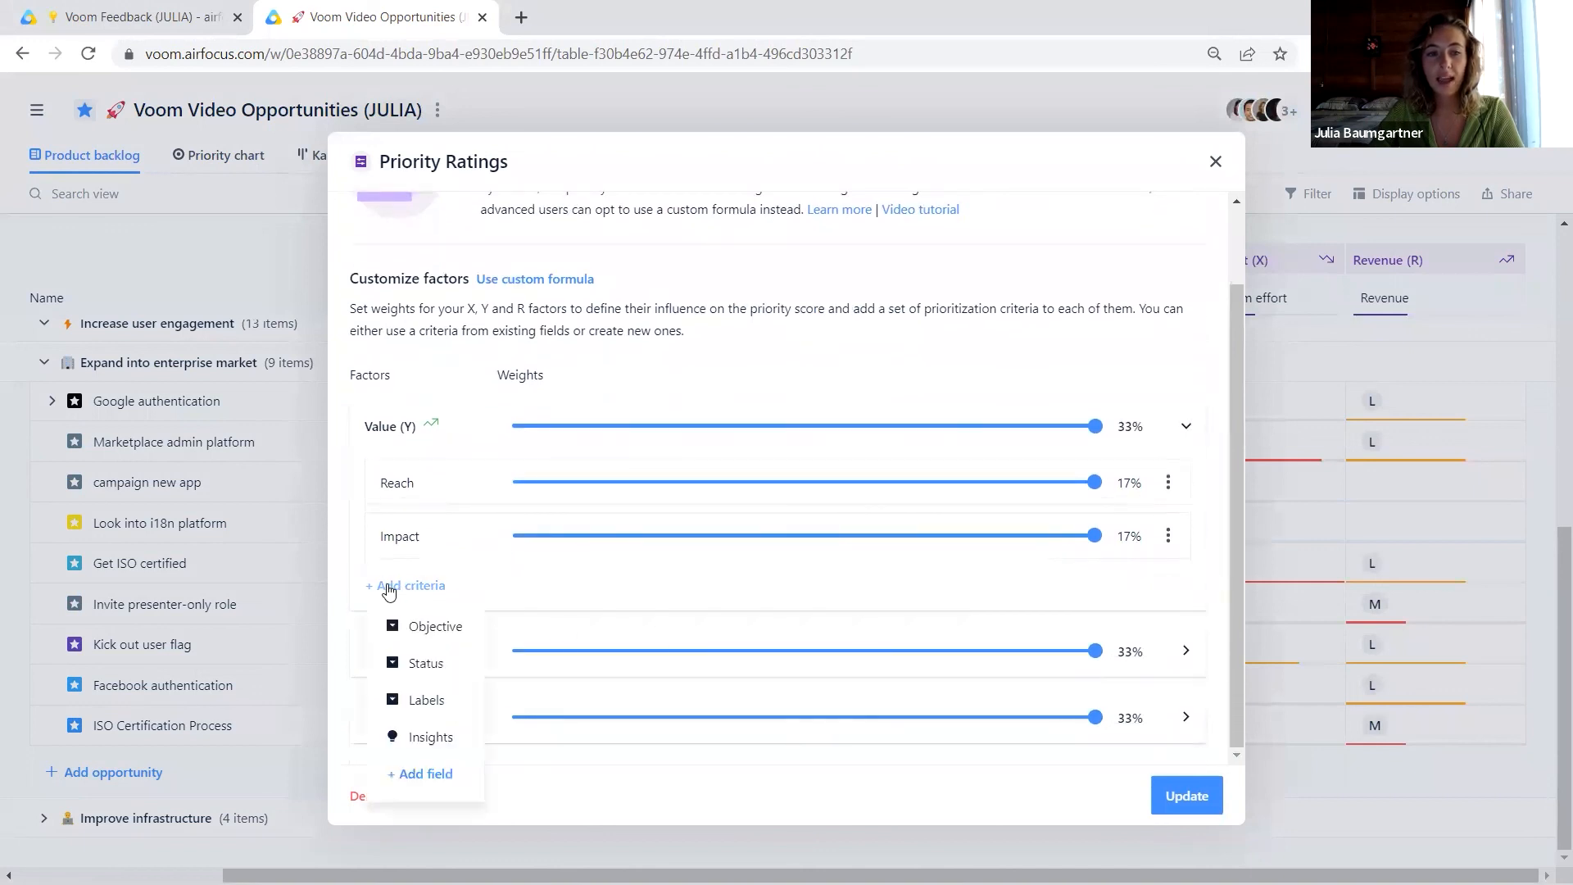
click(426, 741)
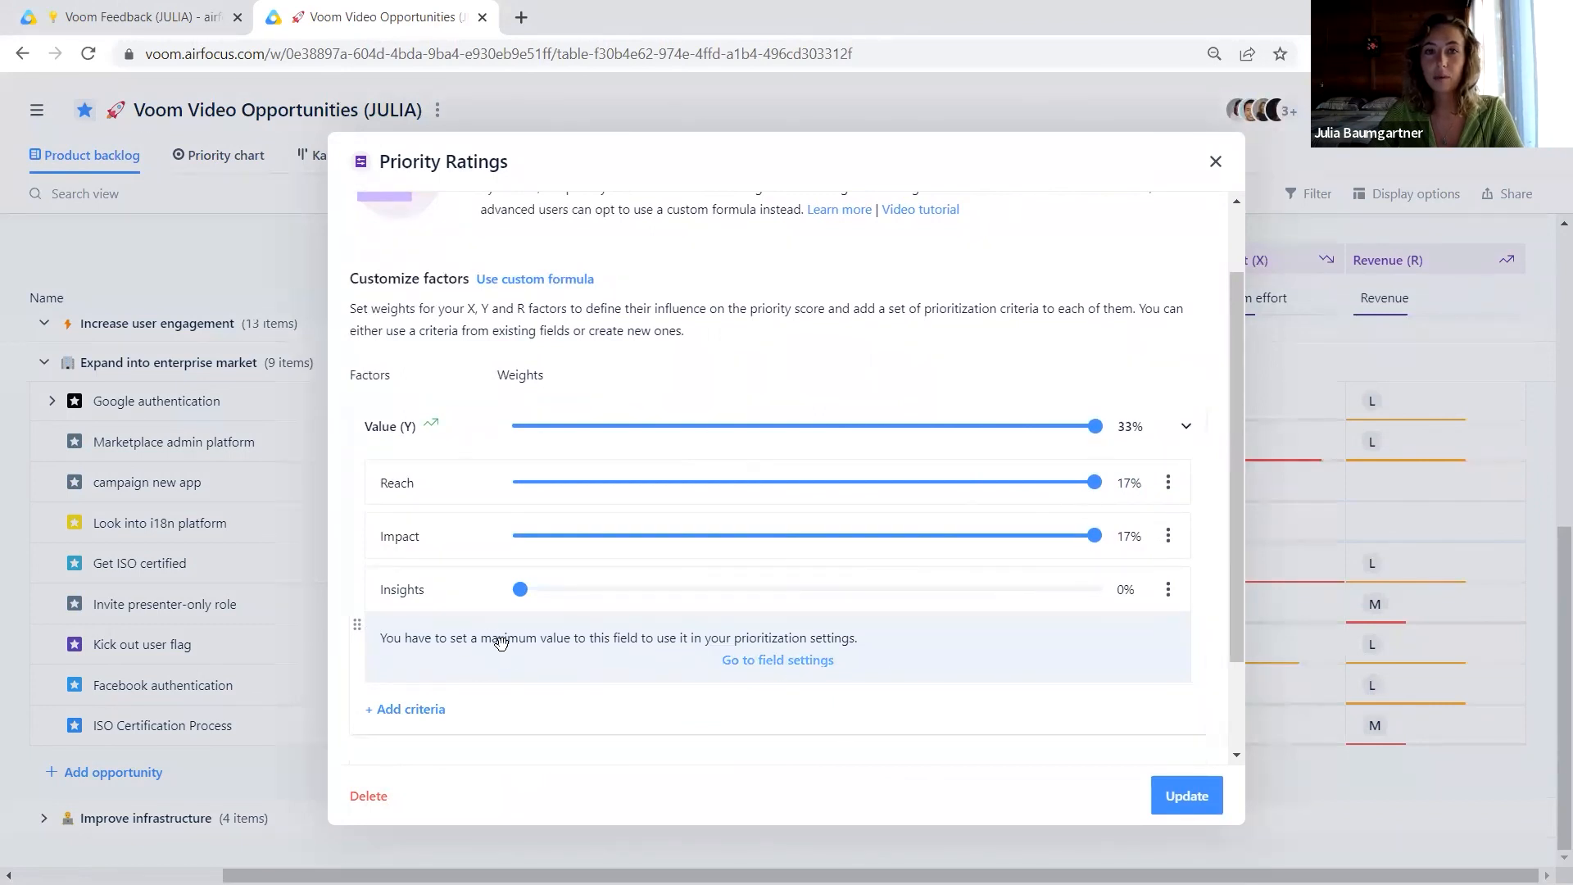
- Set the maximum of the Insights field to 100 in the workspace's field settings and save it
click(756, 668)
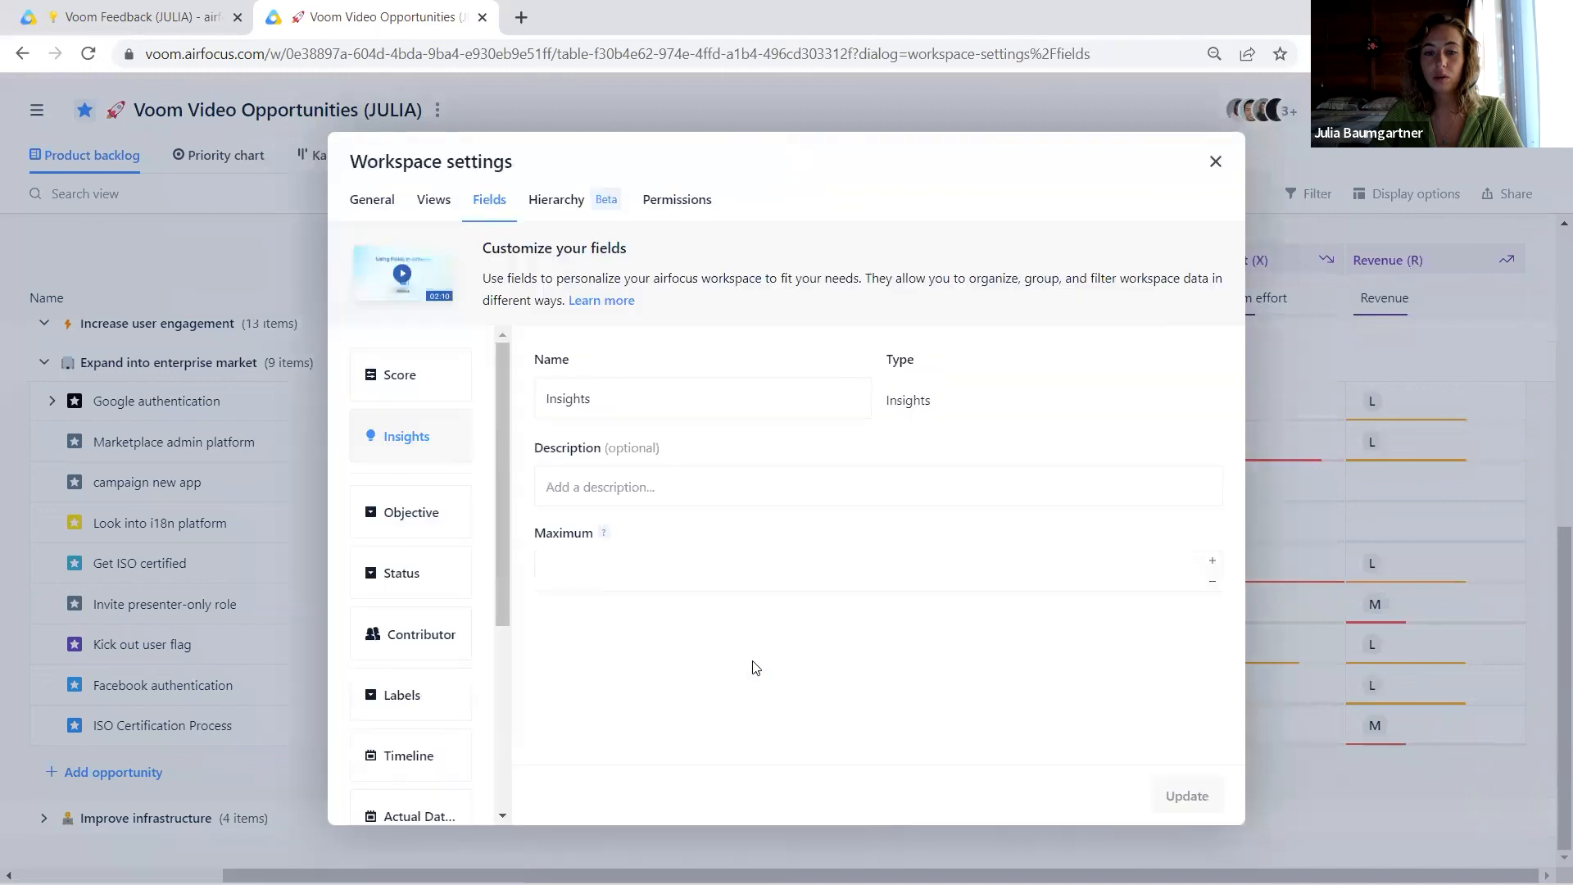
click(600, 562)
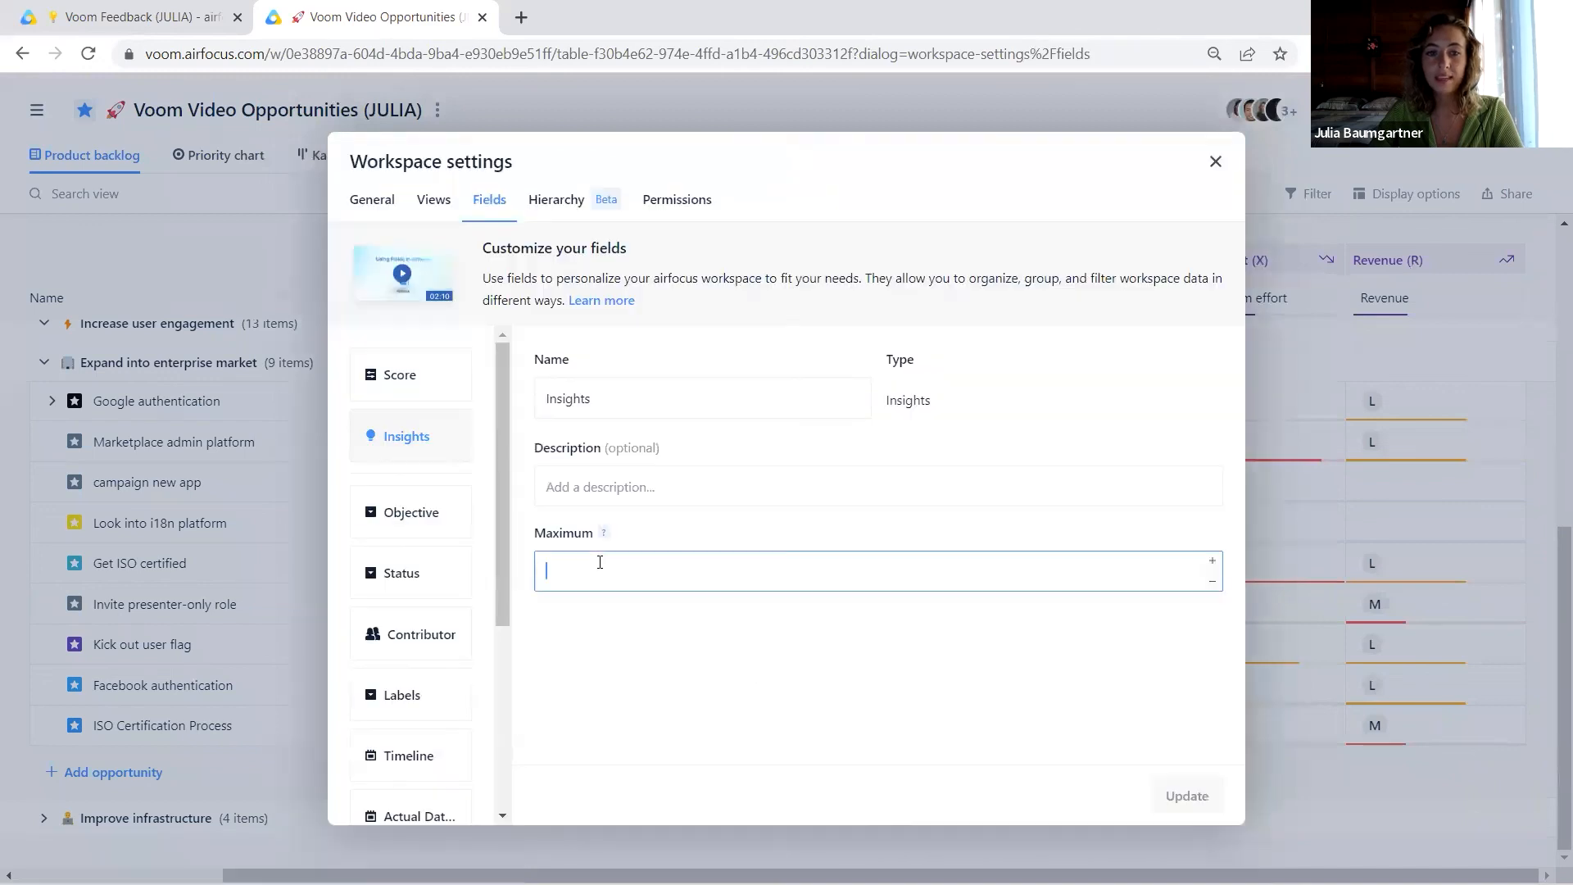
text(100)
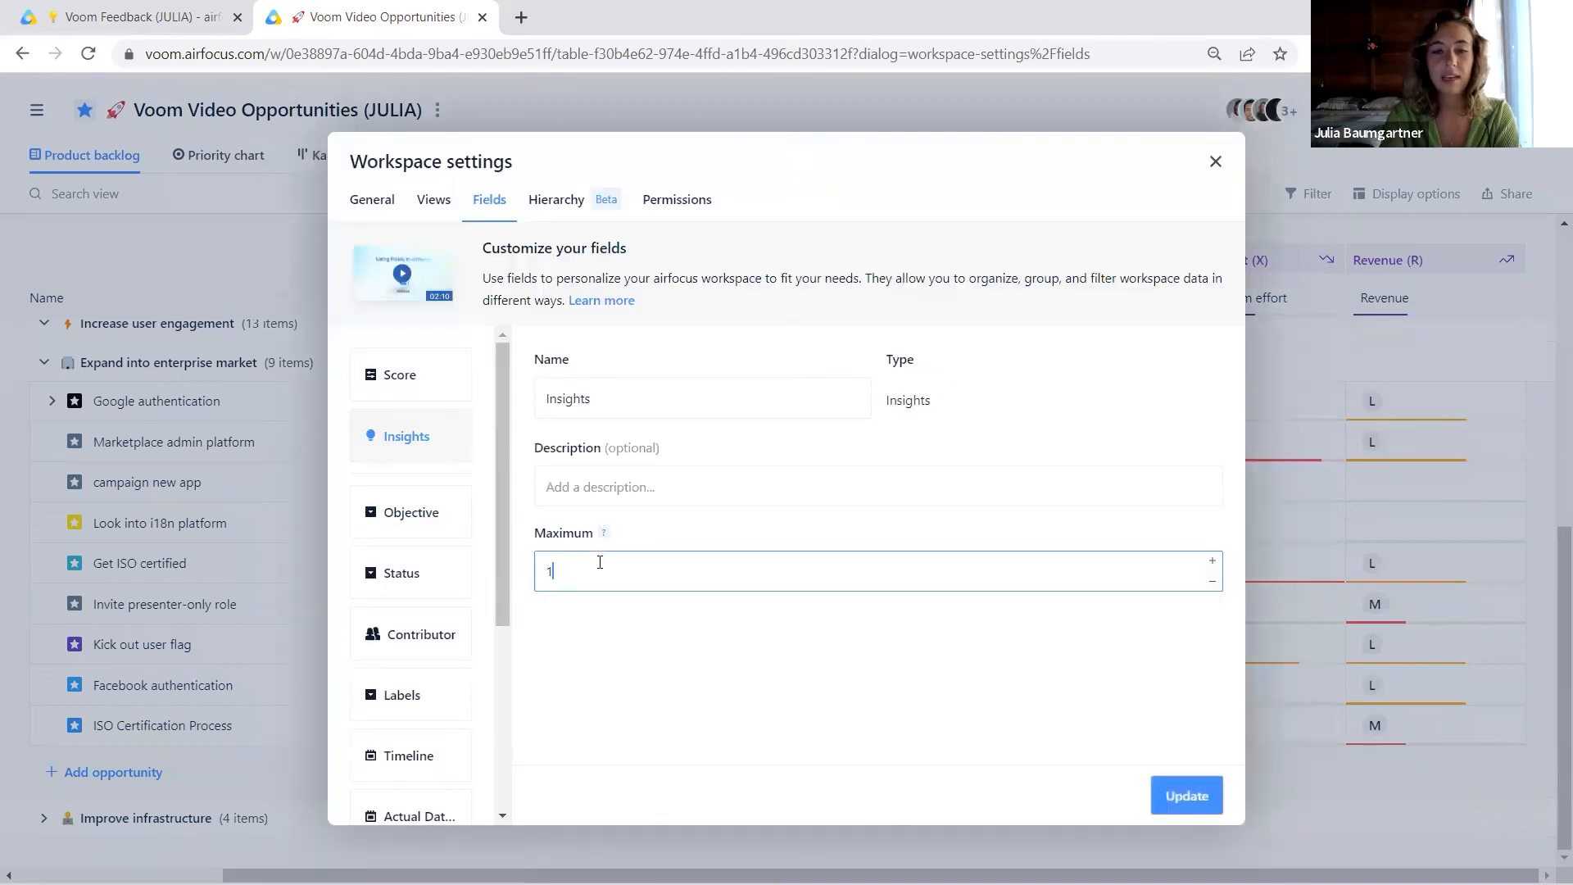
click(1189, 795)
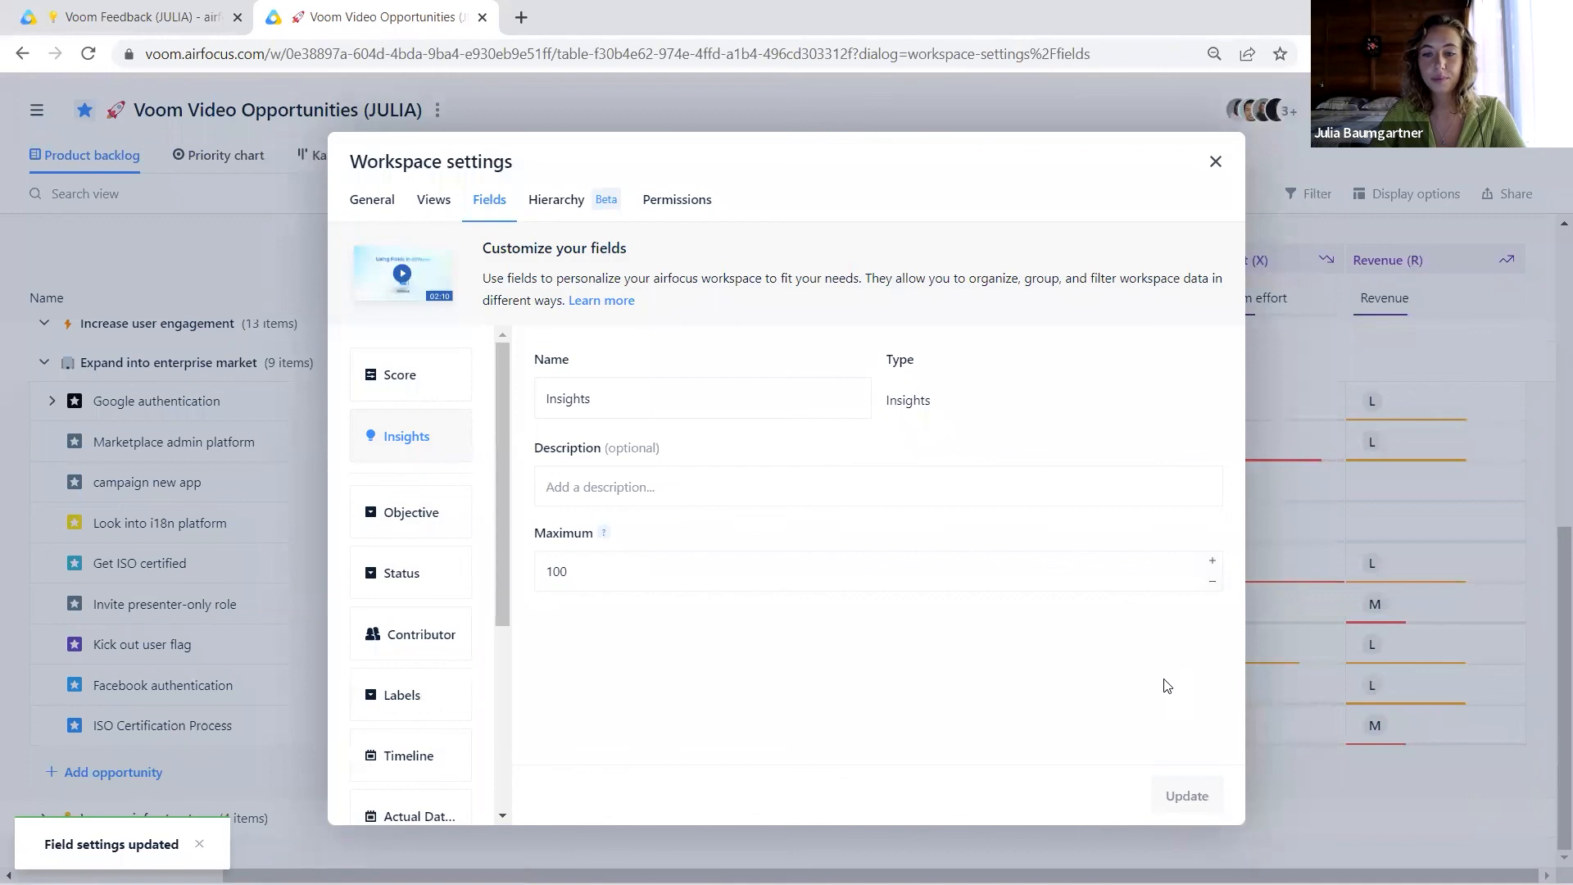
- Close the workspace settings, raise the Insights weight under Value (Y) to its maximum of 11%, and save the updated Priority Ratings
click(1215, 162)
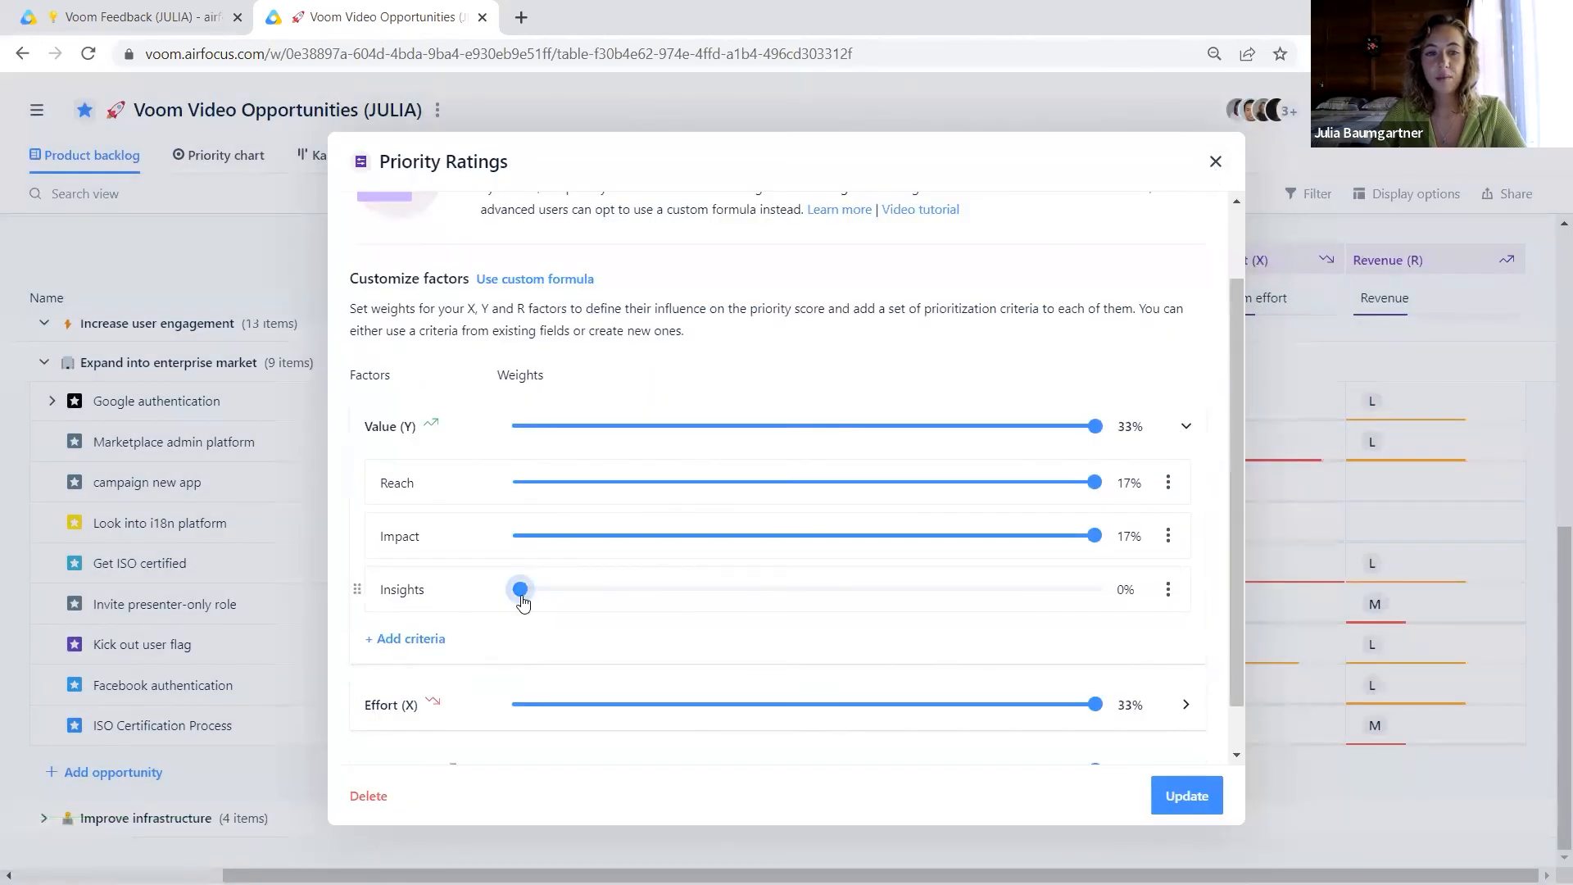
drag(530, 602, 787, 607)
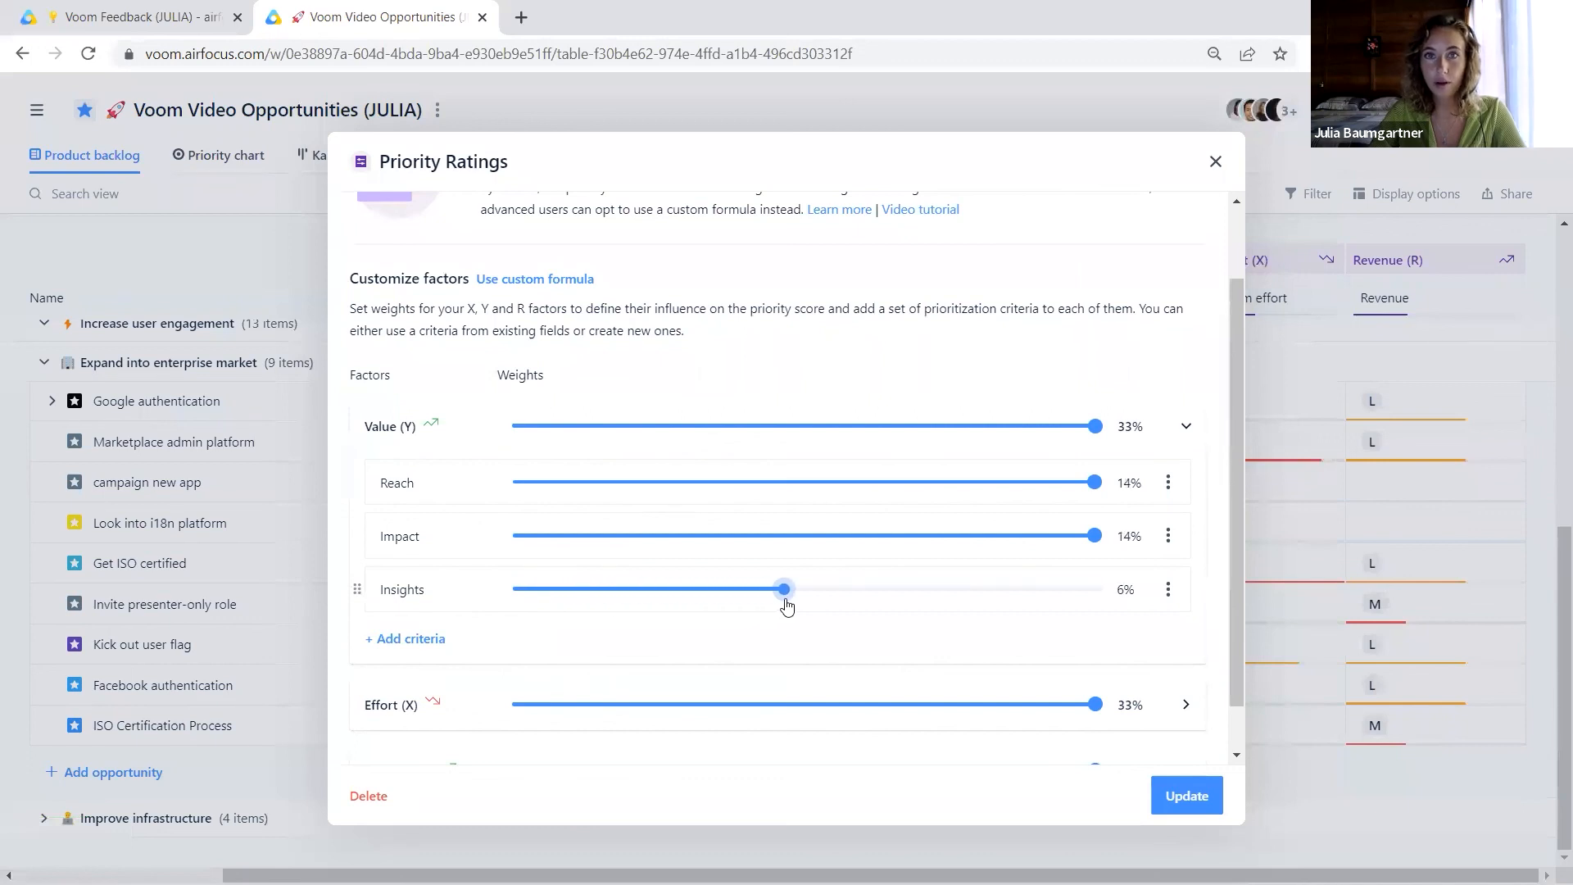
drag(789, 606, 1124, 593)
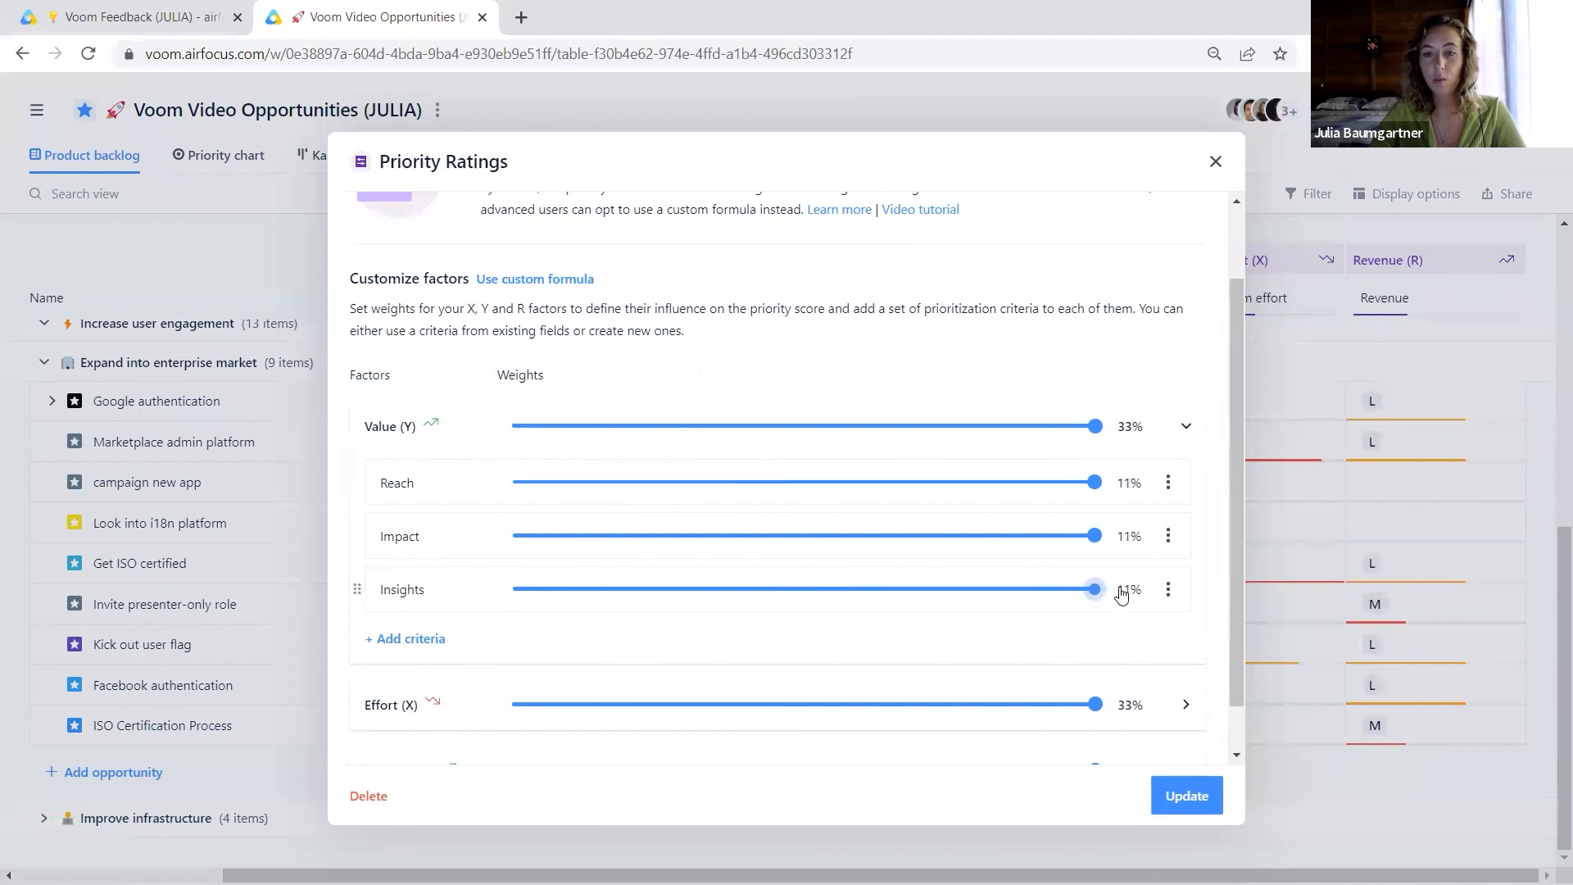
drag(948, 596, 1134, 604)
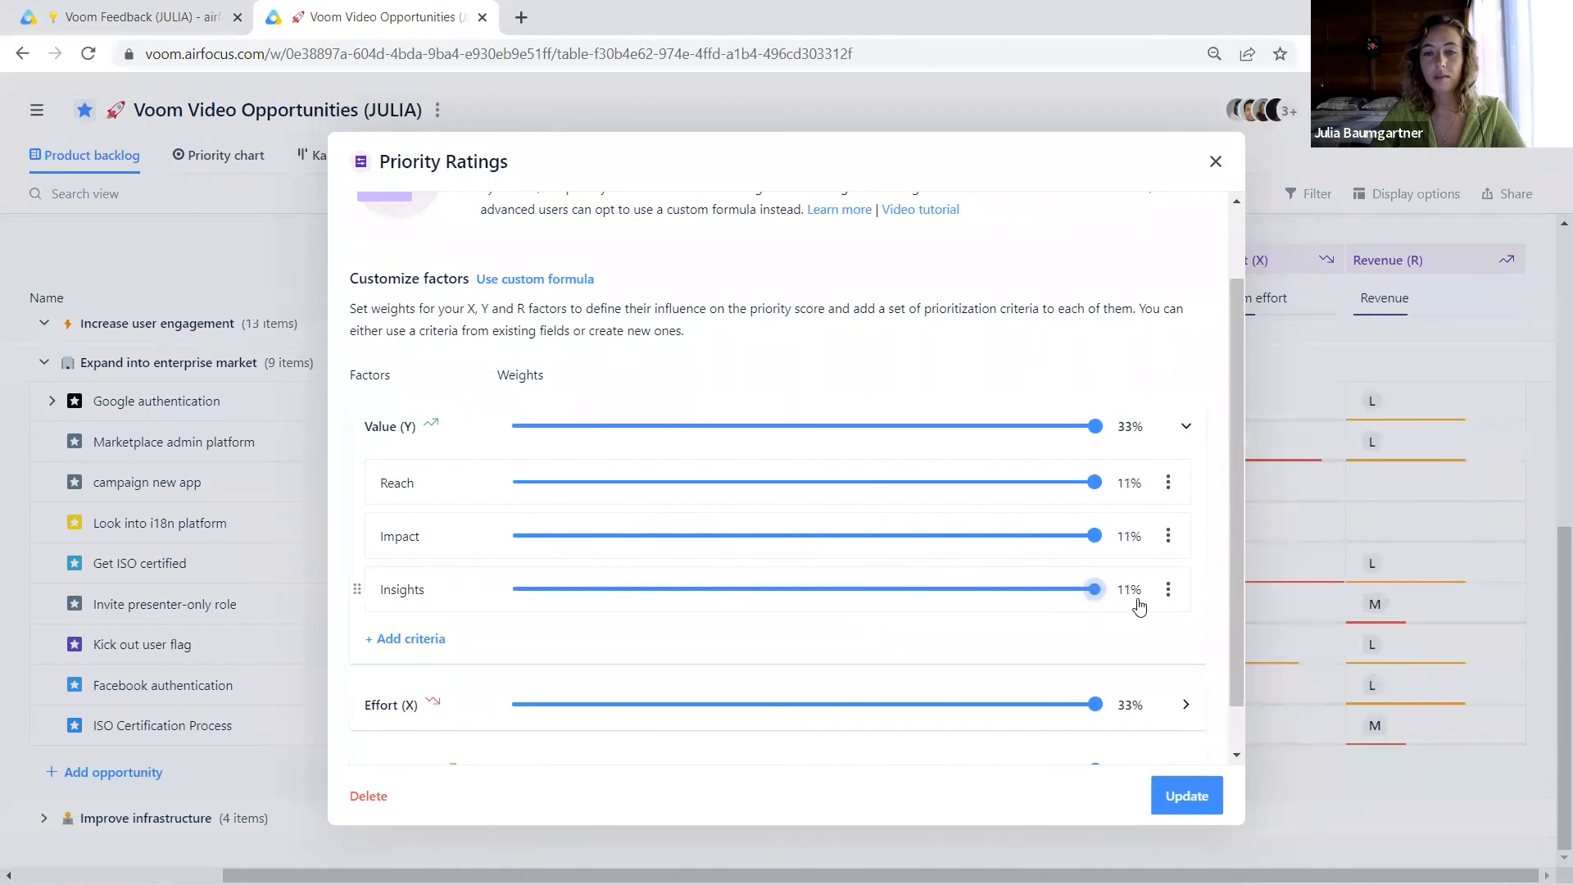
click(1178, 800)
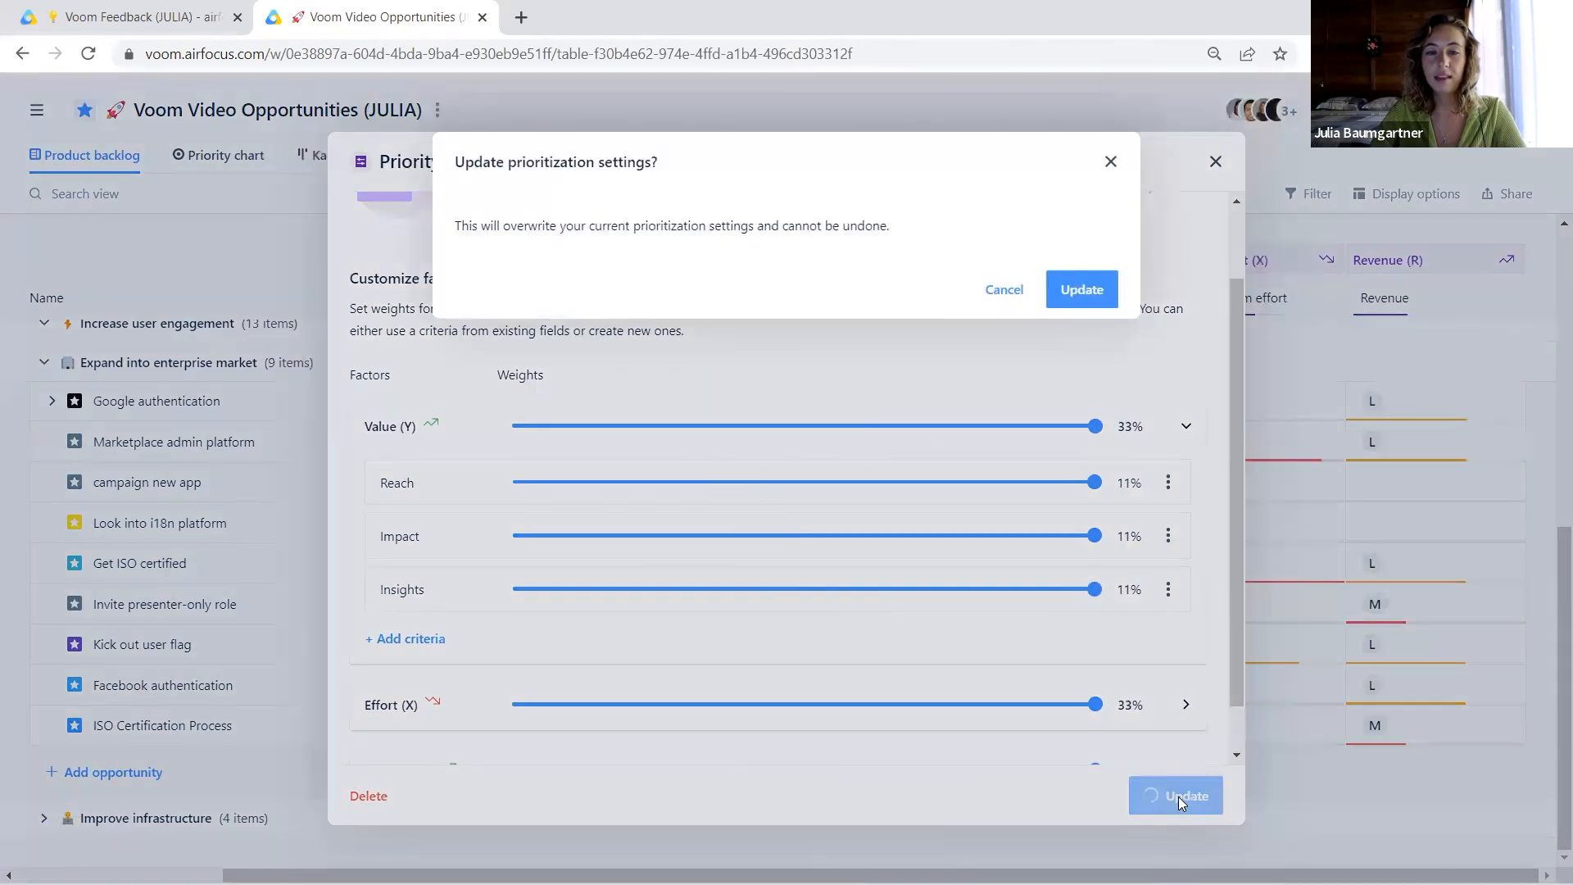
click(1091, 289)
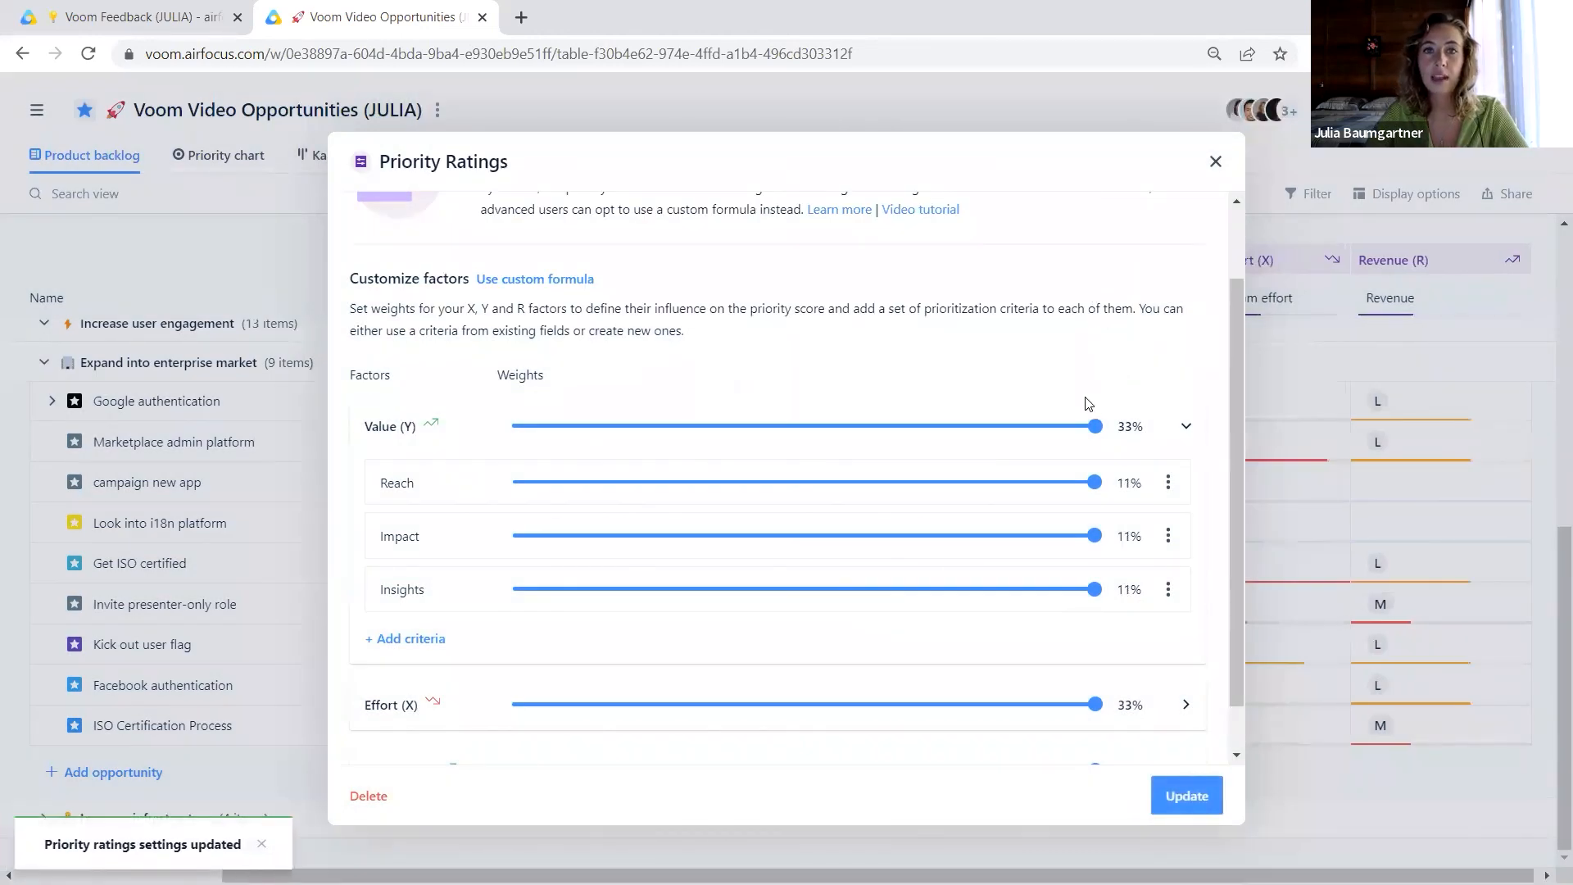
click(1216, 162)
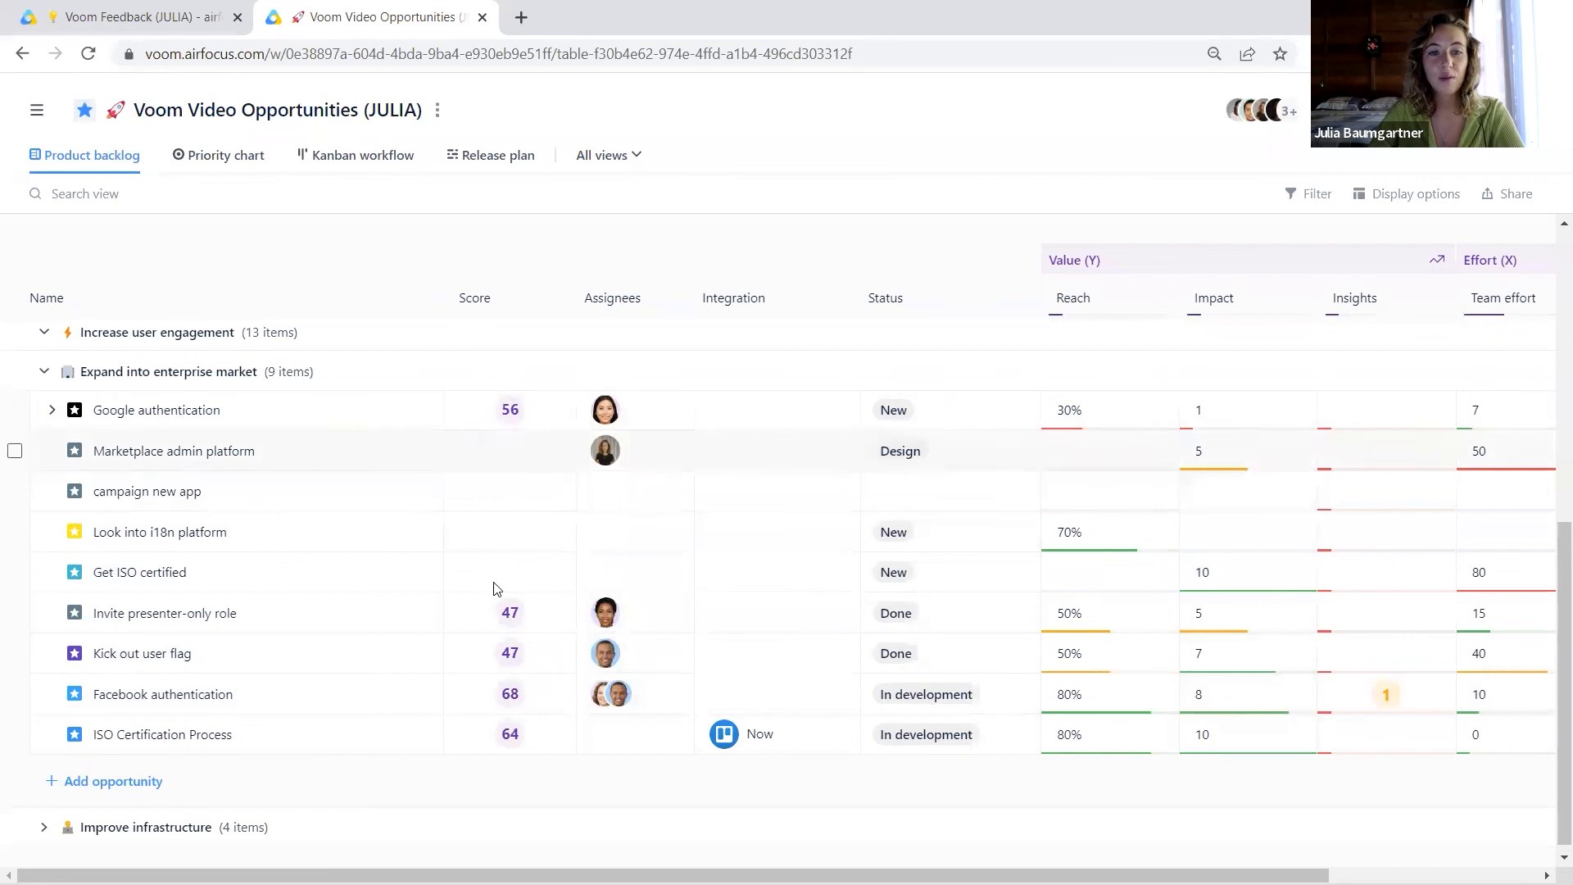
- View the opportunities' distribution in the Priority chart, and return to the product backlog
click(204, 157)
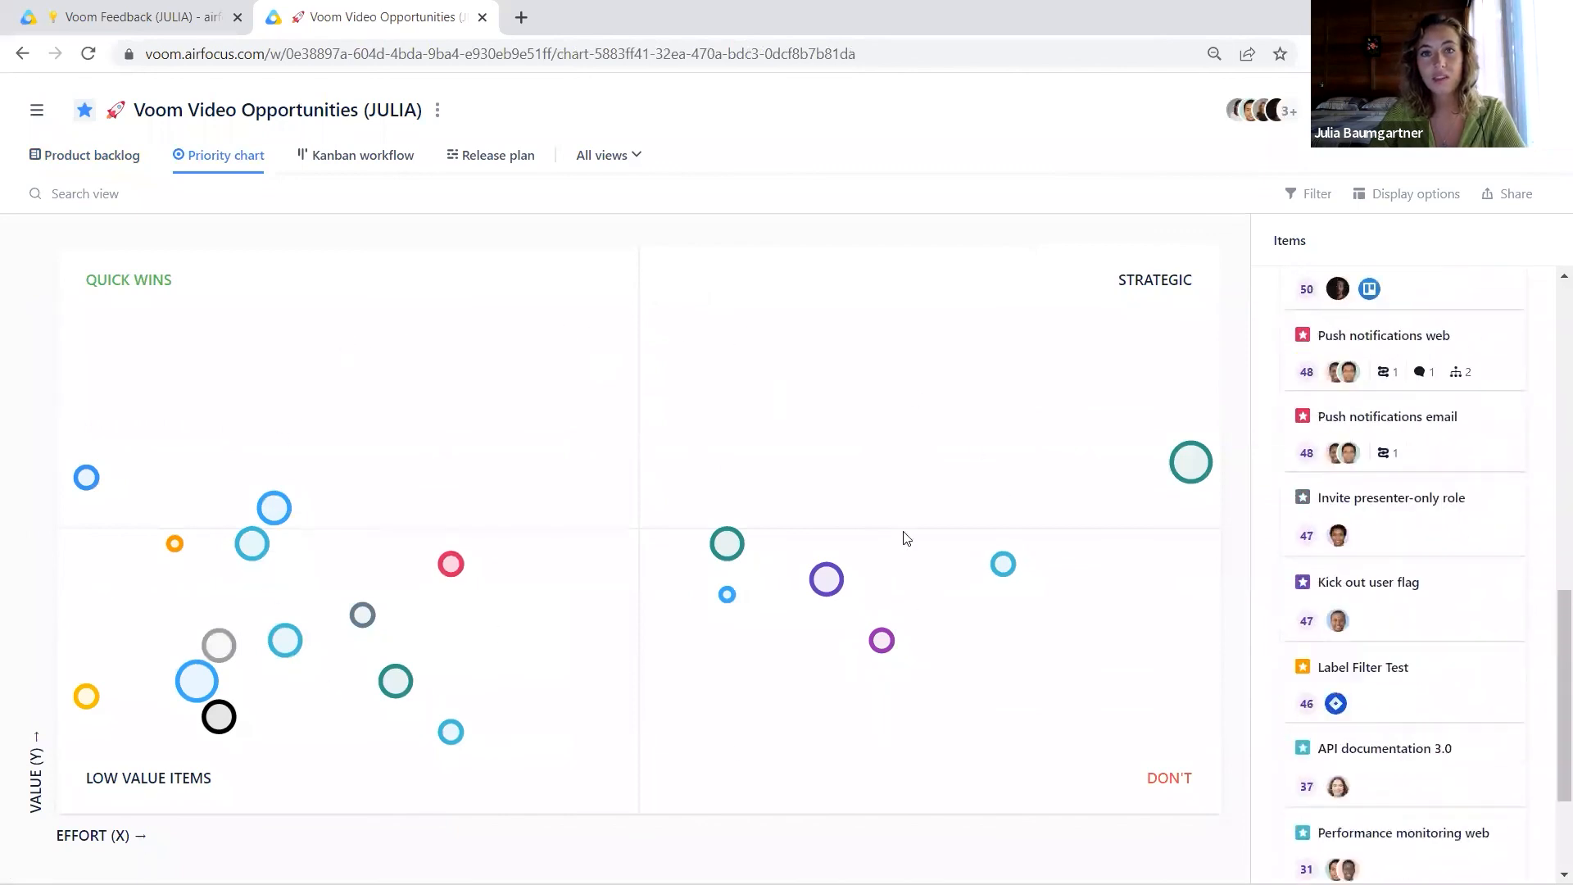
click(97, 161)
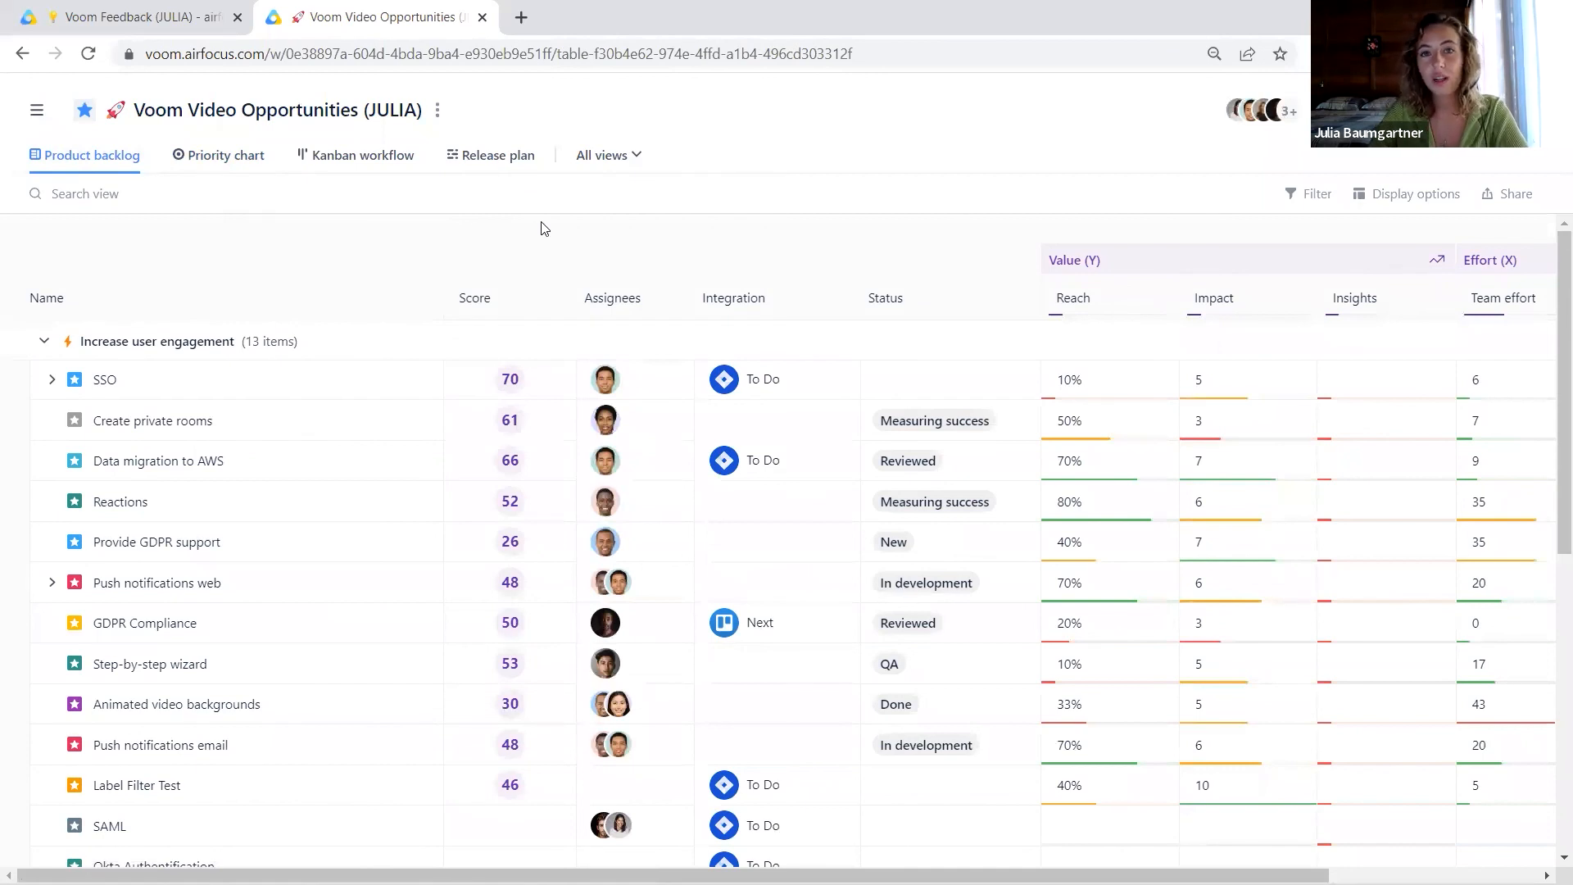
- Expand the workspace navigation and open the chat for talking to an expert
click(37, 110)
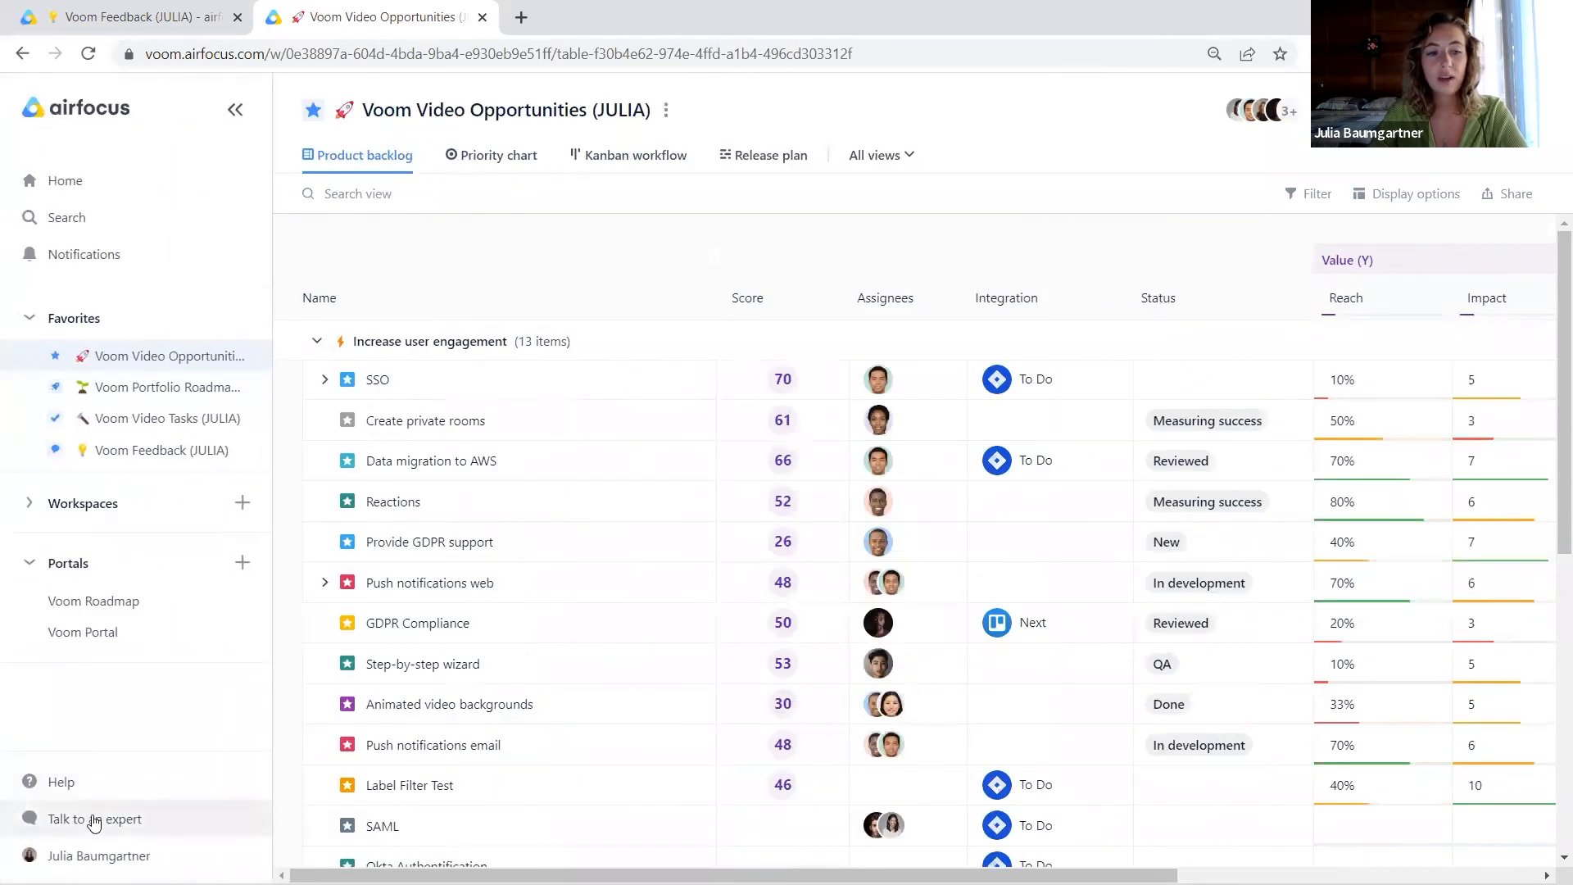
click(61, 825)
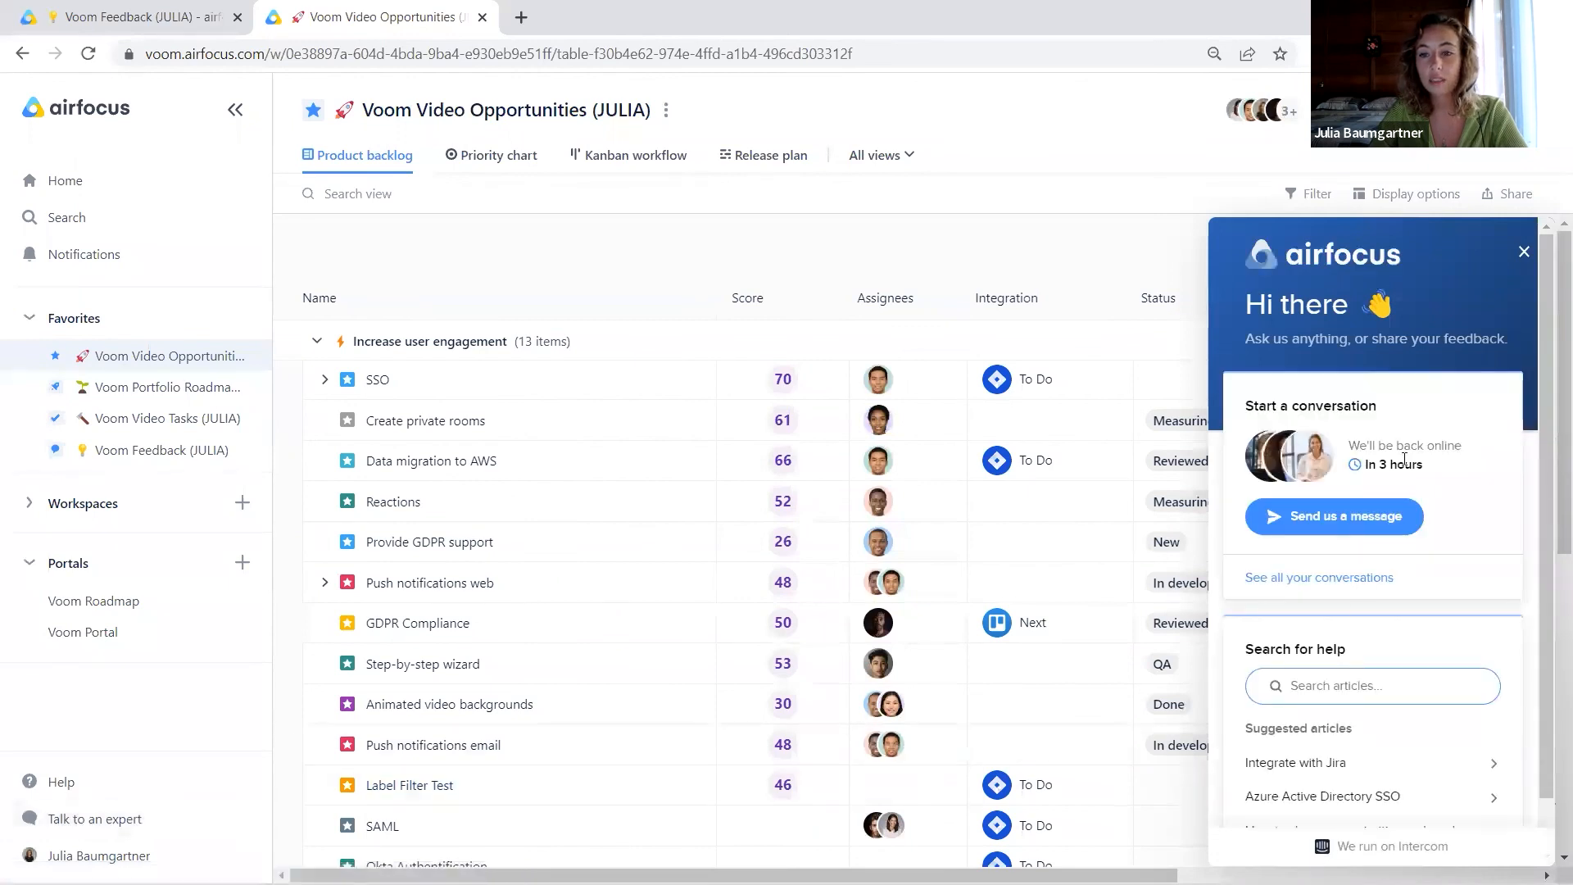
- Browse the Now, Next and Considering stages of airfocus's own public roadmap, and return to the Voom Video Opportunities workspace
click(61, 782)
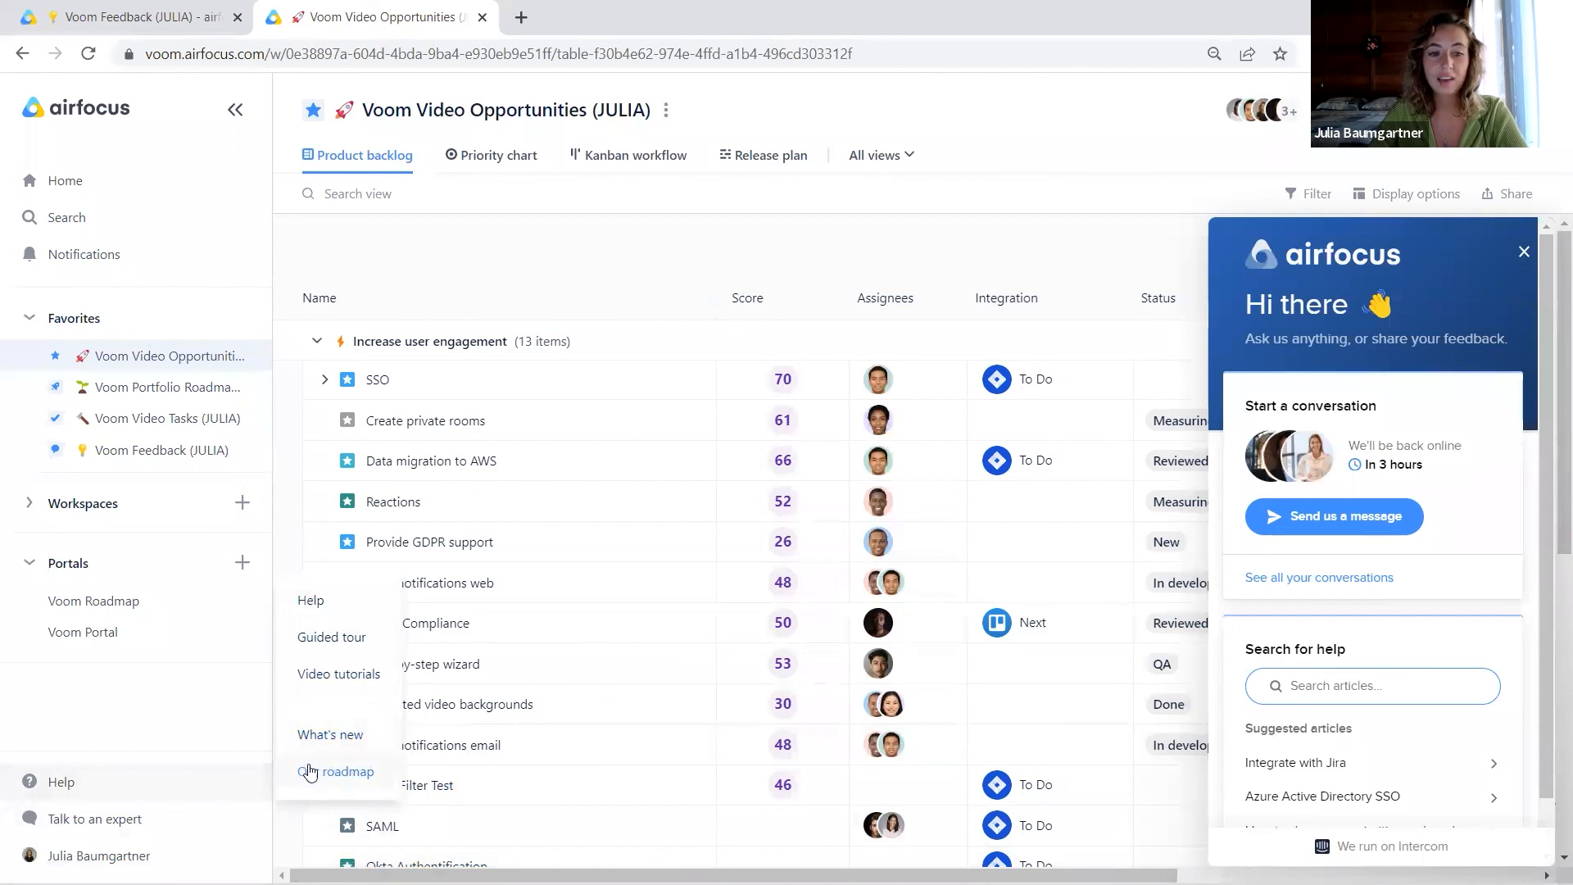
click(336, 774)
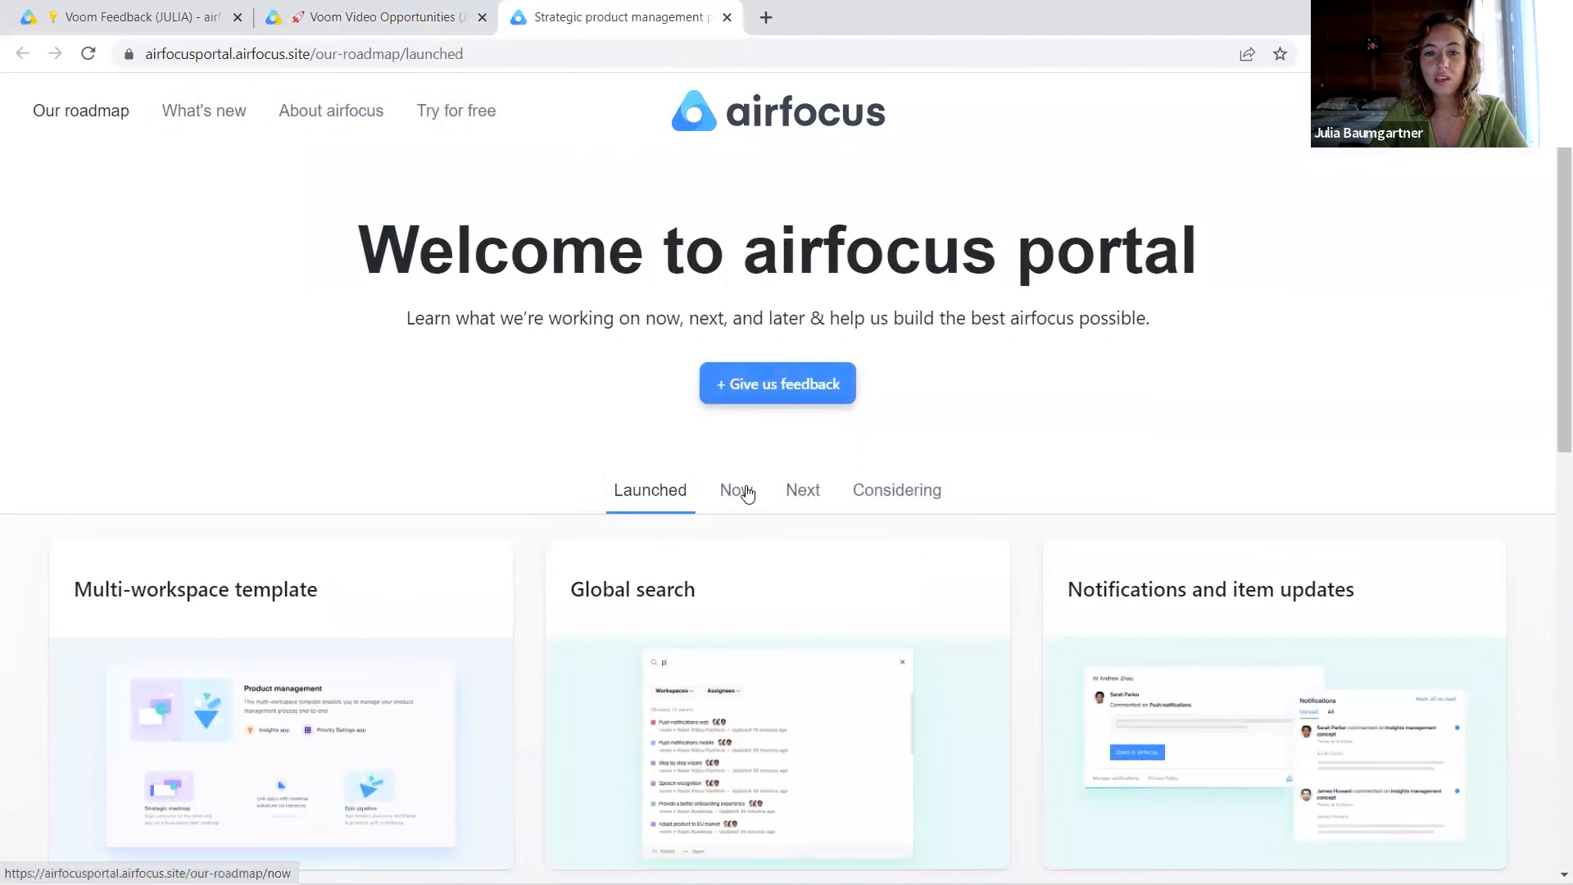
click(722, 510)
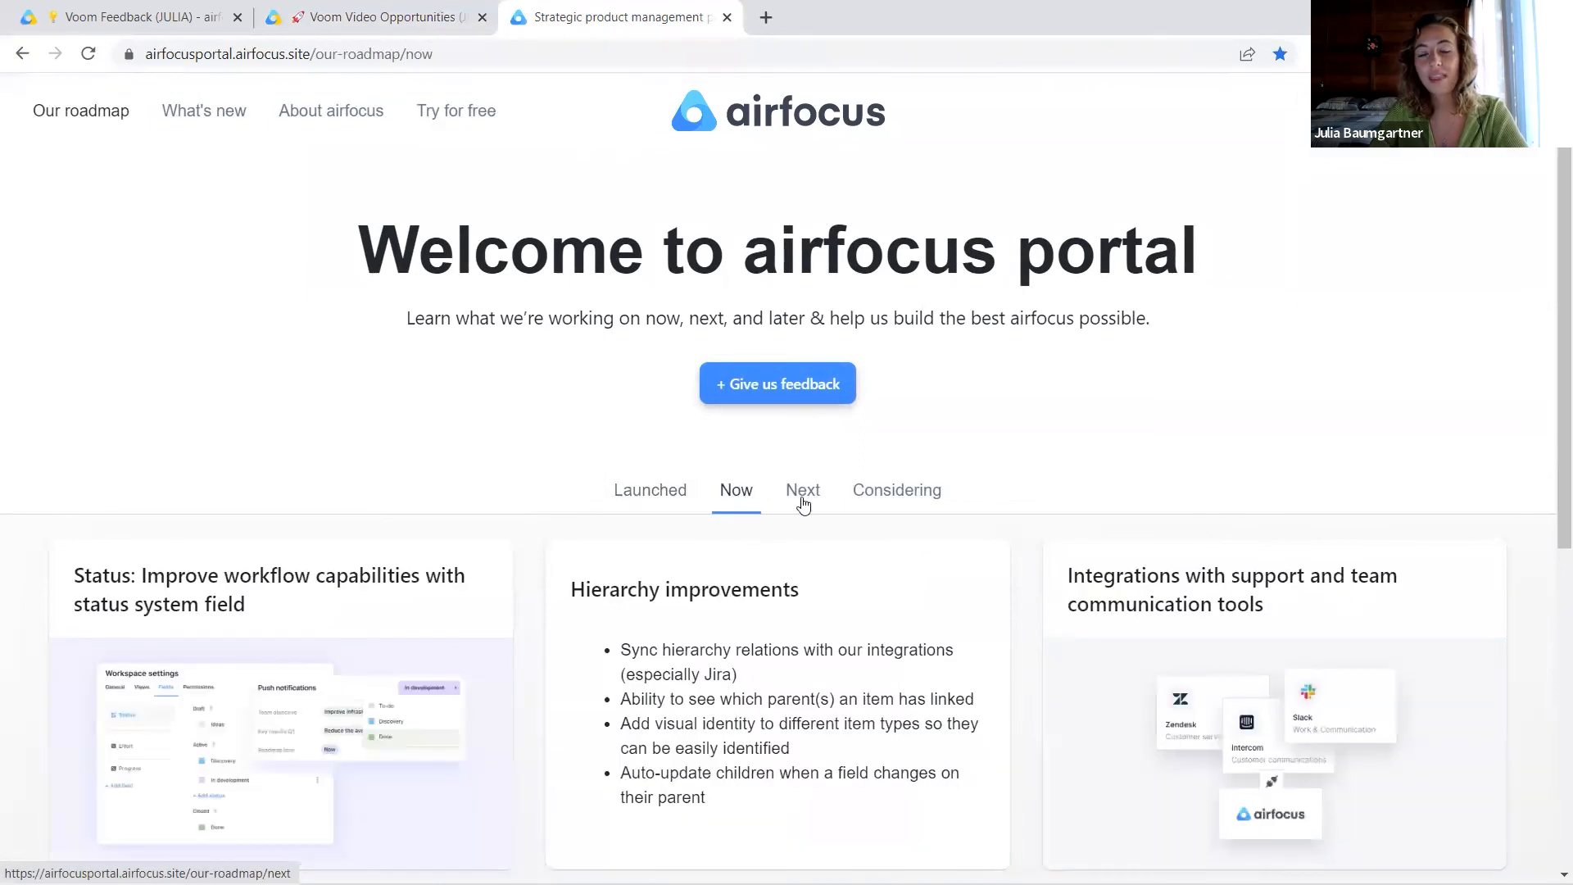
click(801, 502)
click(899, 502)
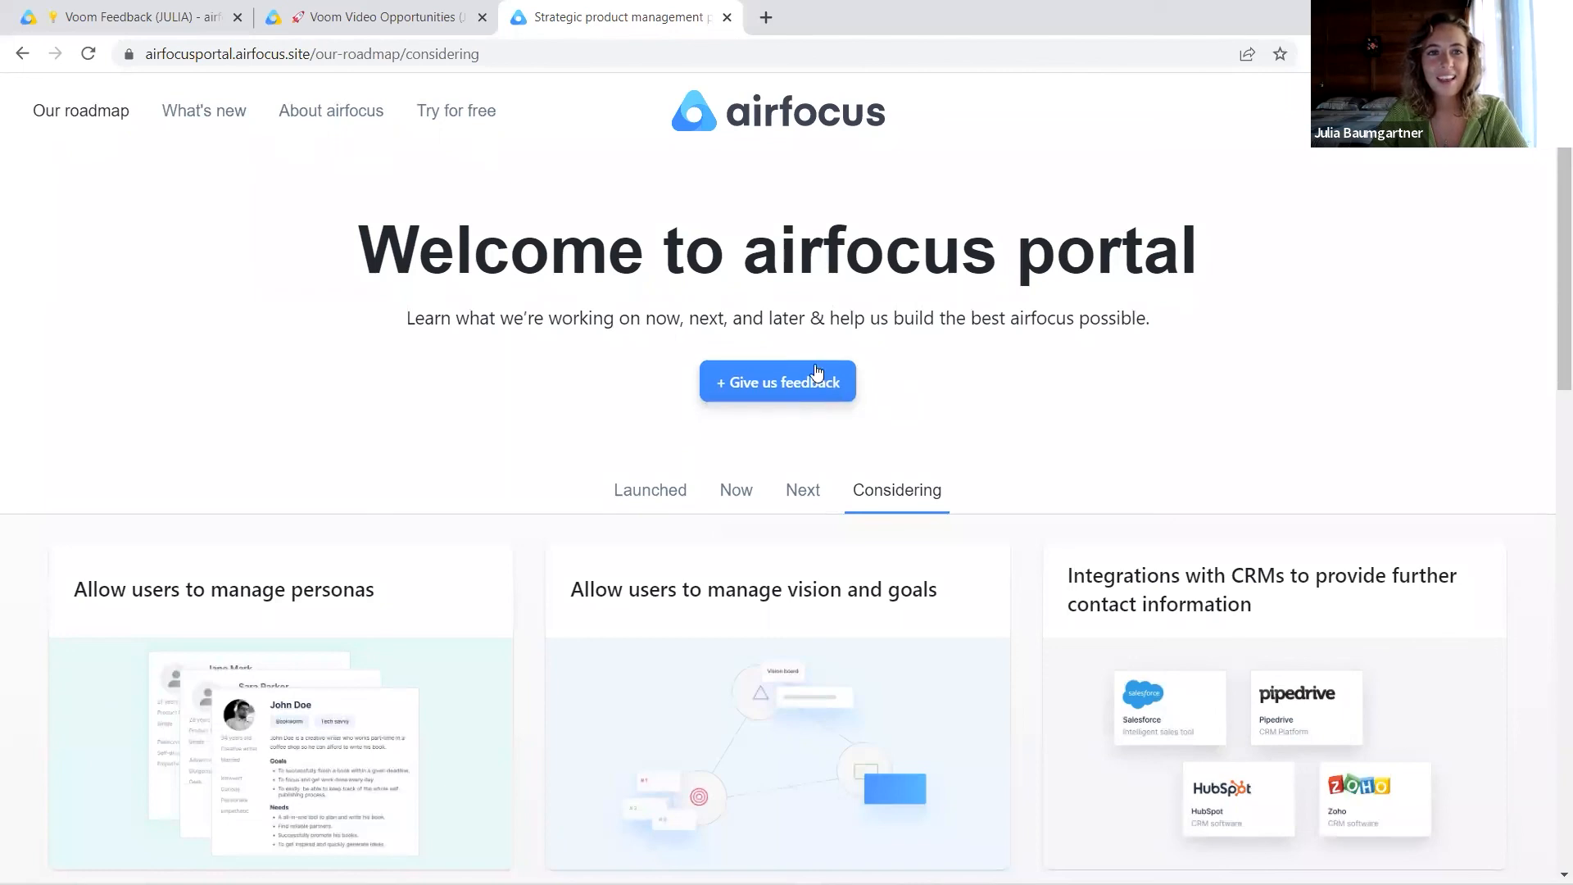
click(350, 6)
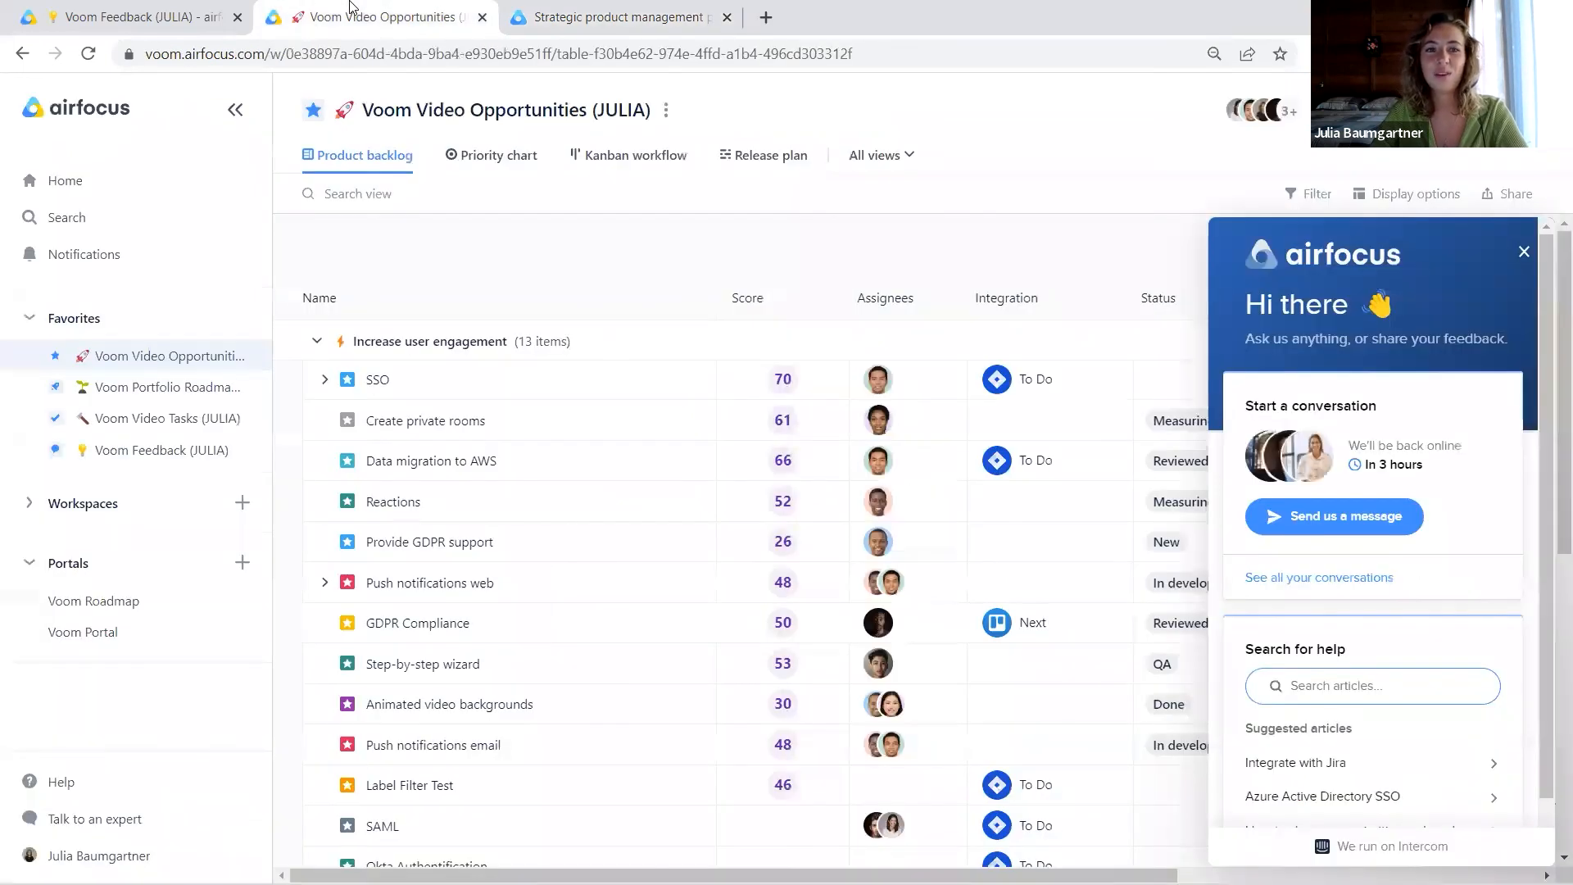